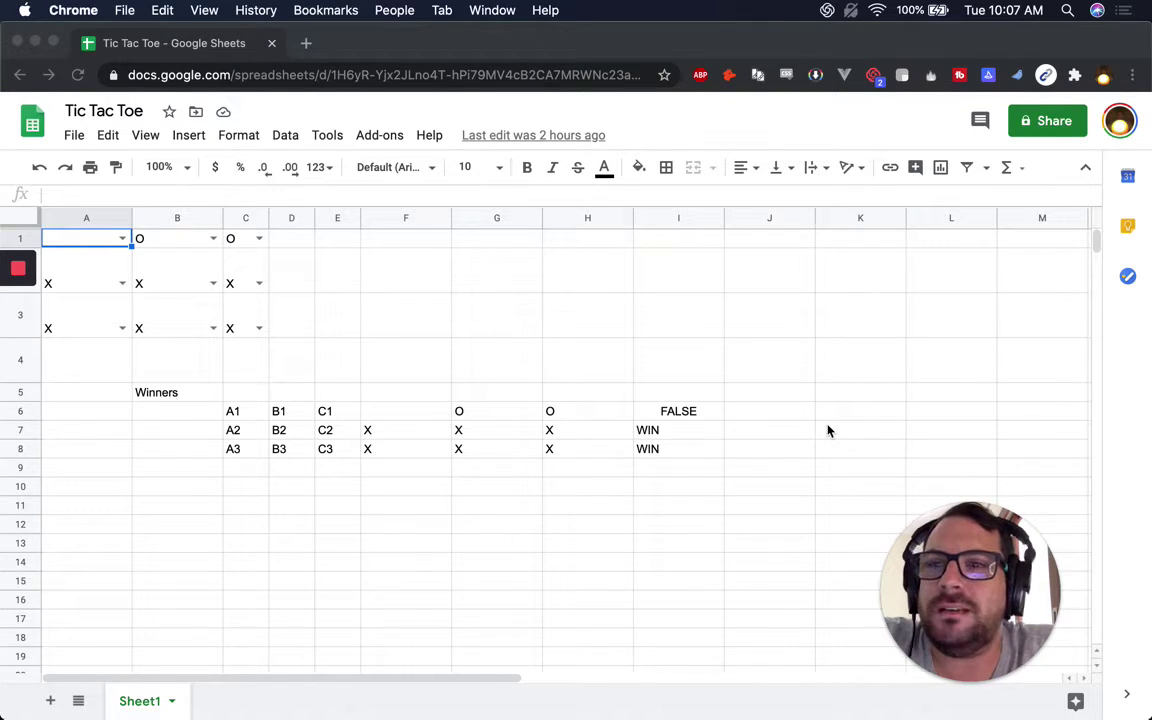
Add a new sheet to the workbook and set the width of columns C to F to 30 pixels
click(46, 701)
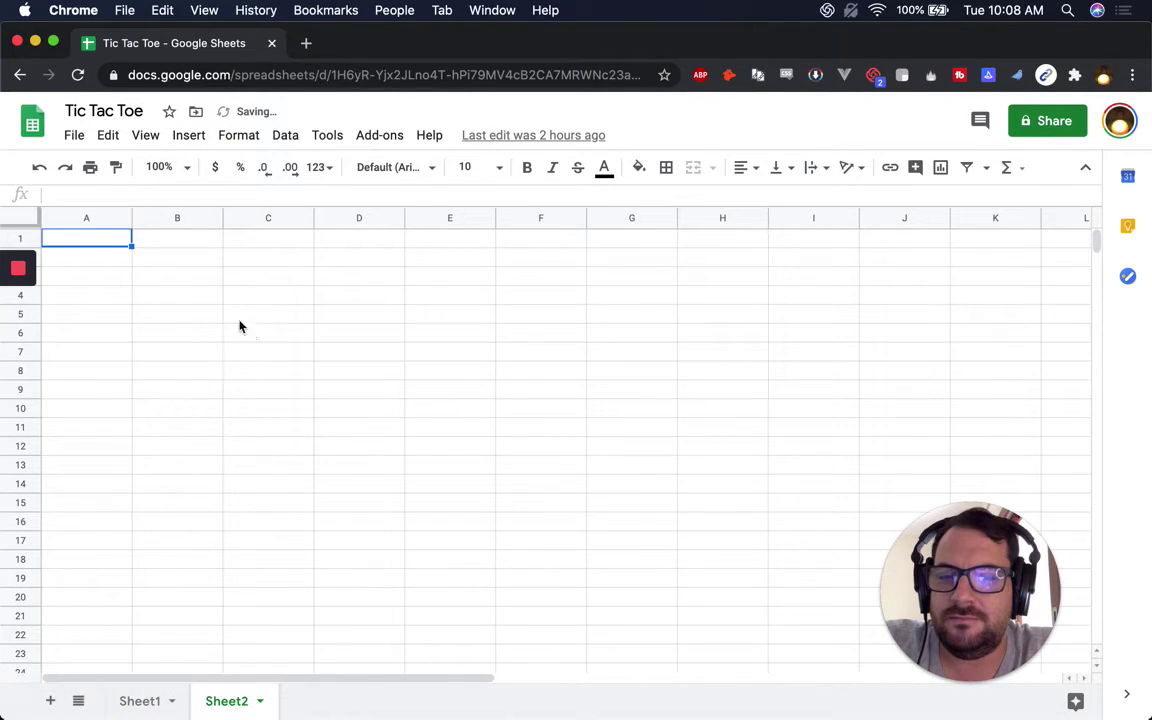
drag(240, 322, 450, 436)
drag(263, 214, 522, 216)
right_click(524, 216)
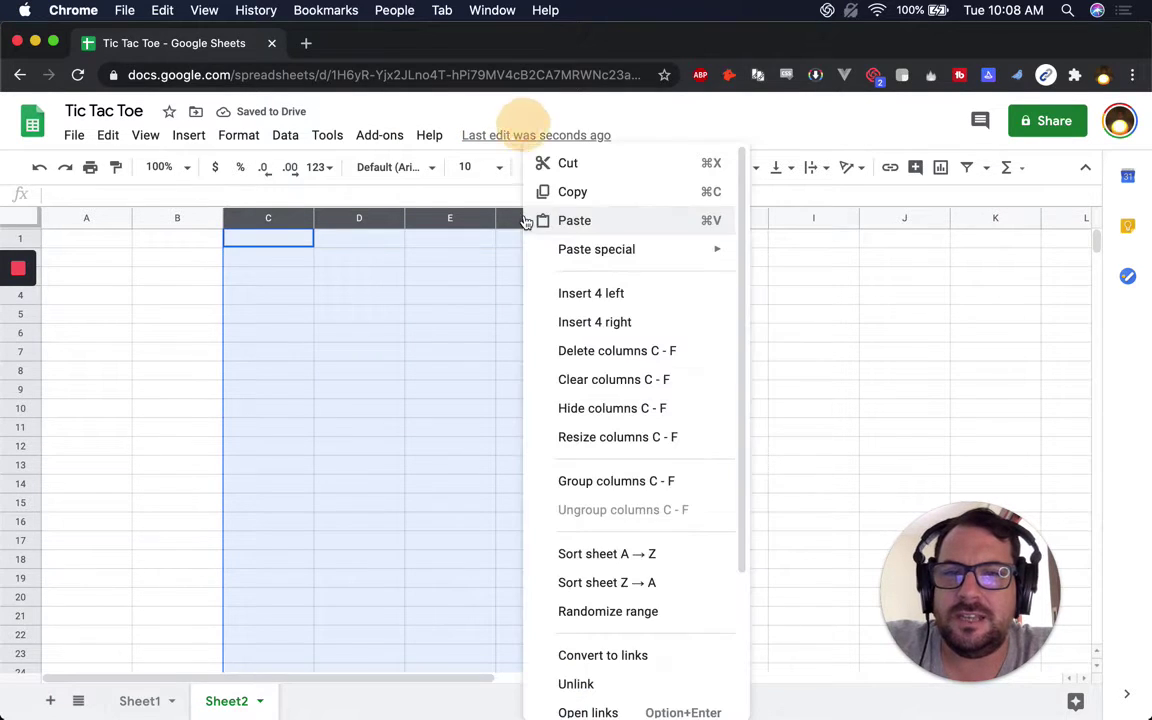
click(597, 449)
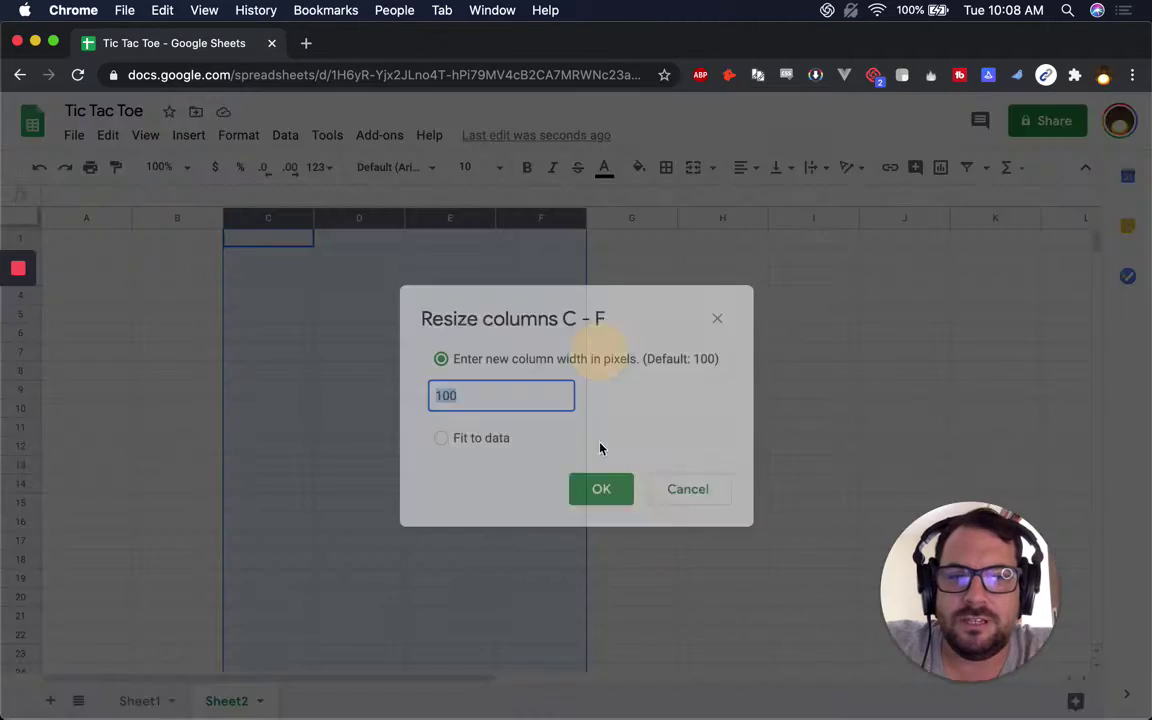
text(30)
key(Return)
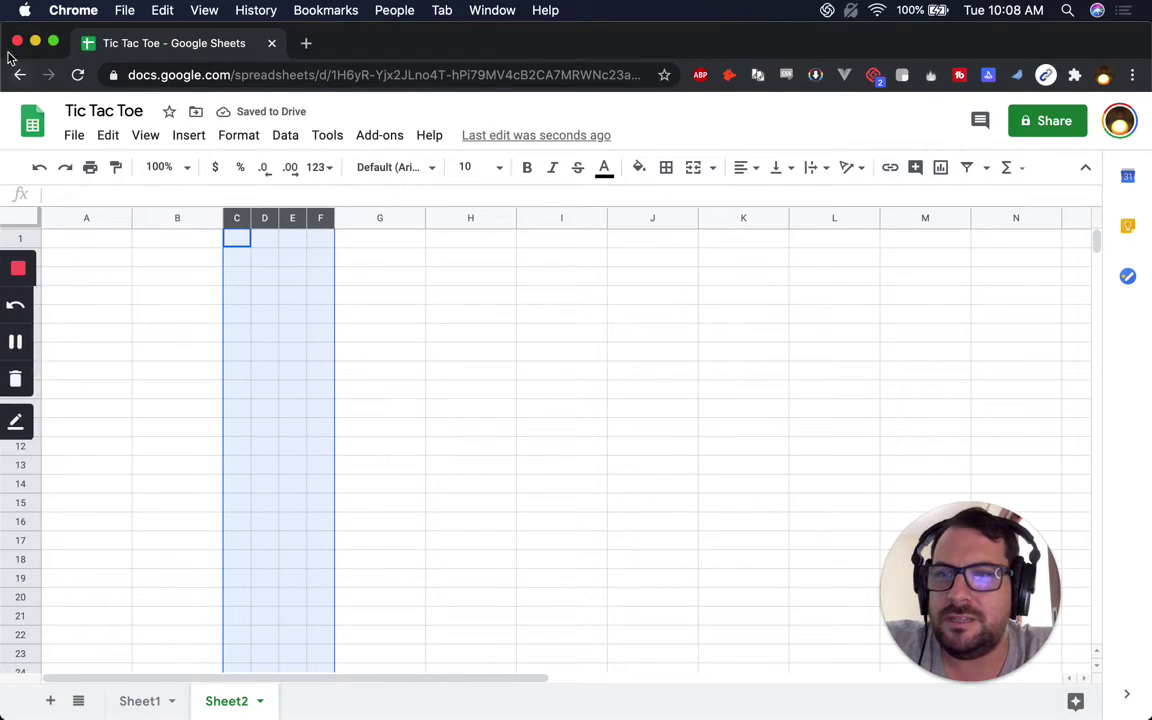
Set the height of rows 5 to 13 to 30 pixels on the new sheet
drag(18, 22, 59, 22)
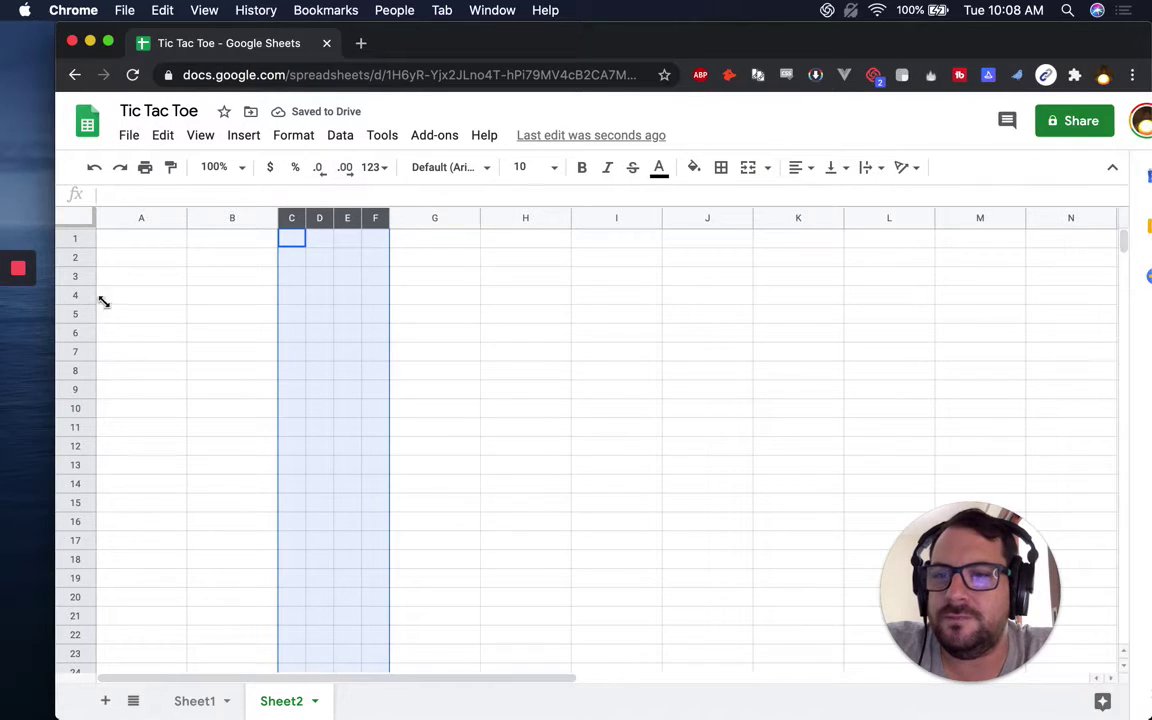
drag(60, 320, 62, 465)
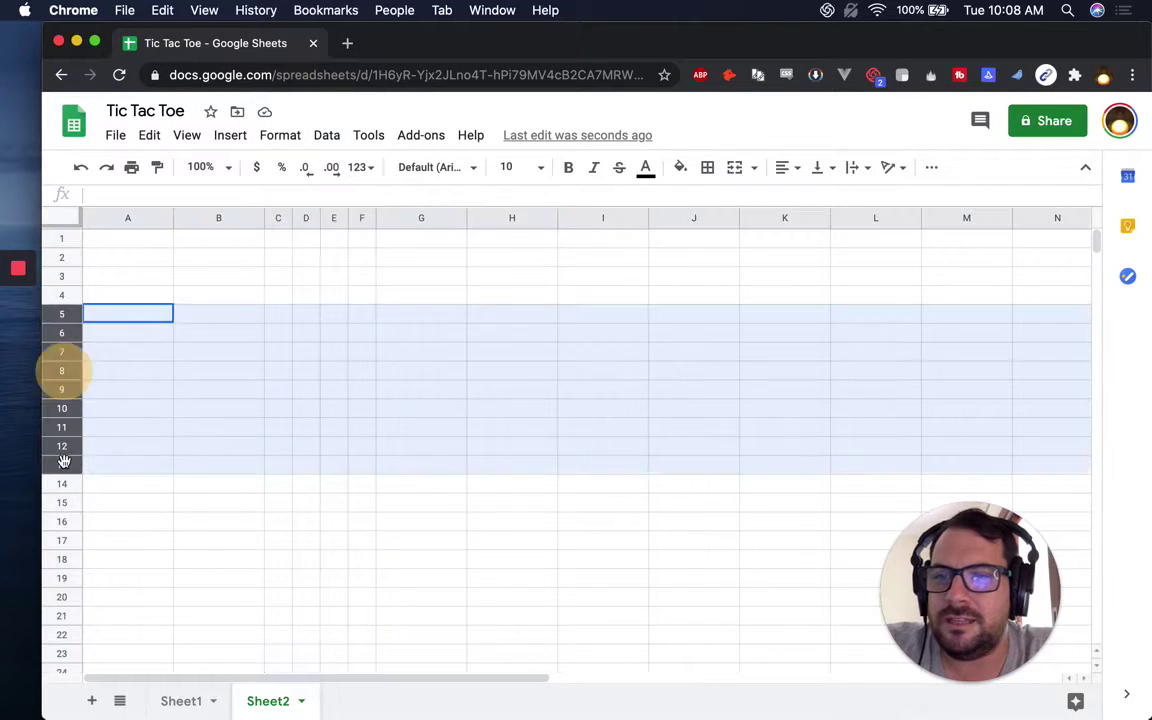
right_click(62, 465)
click(136, 451)
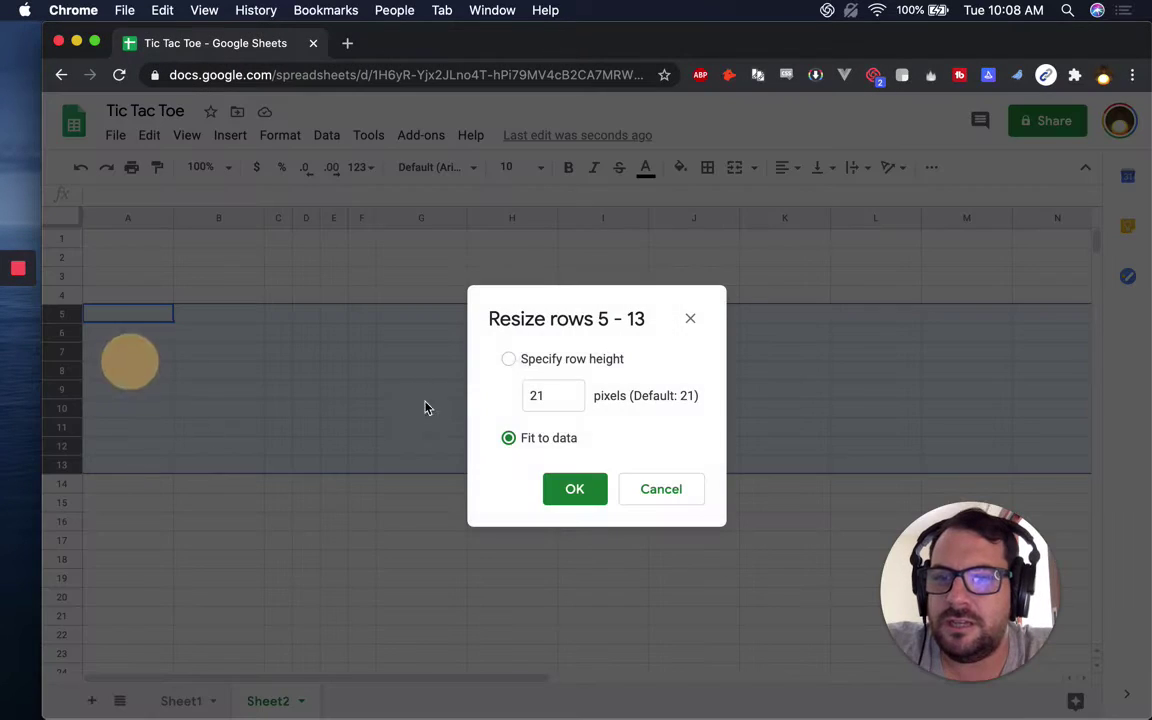
double_click(560, 393)
text(30)
key(Return)
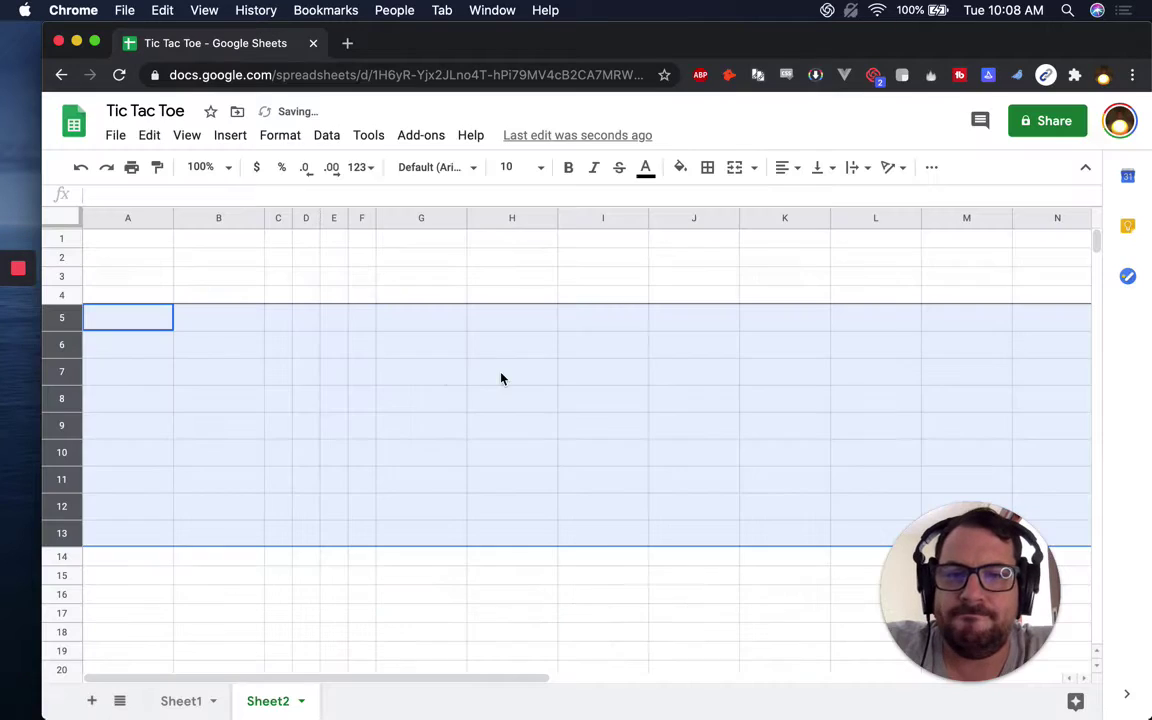
Set the width of columns C through I to 30 pixels
drag(365, 318, 367, 338)
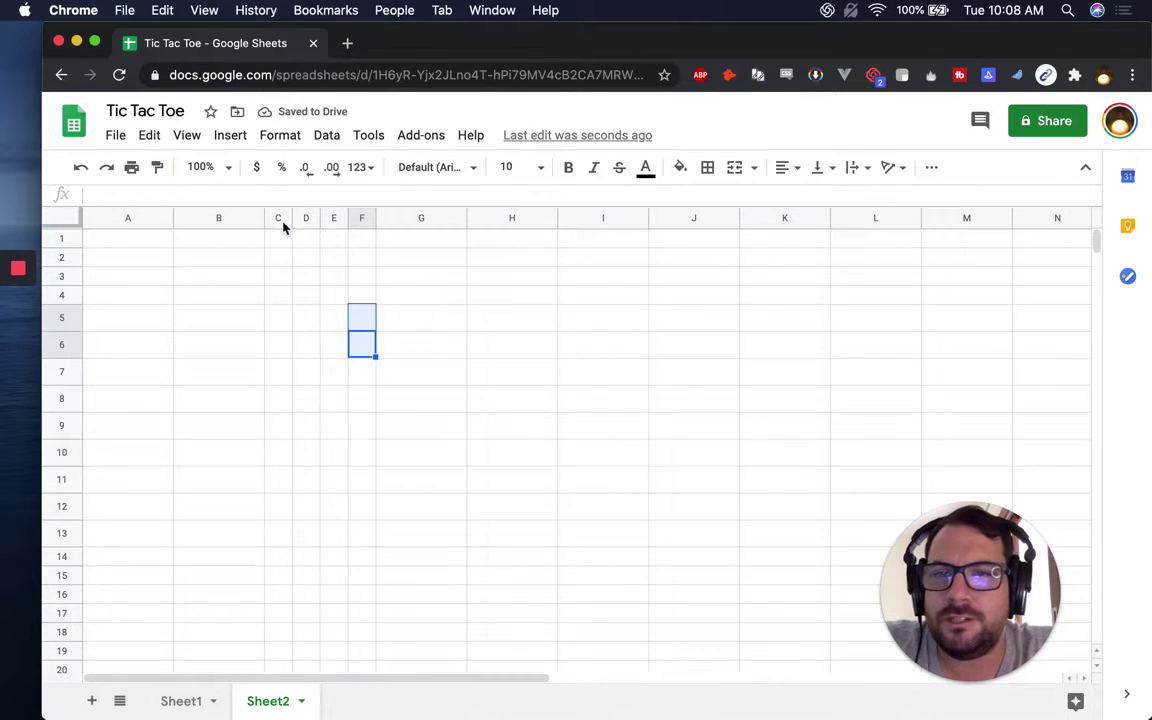
drag(278, 218, 598, 207)
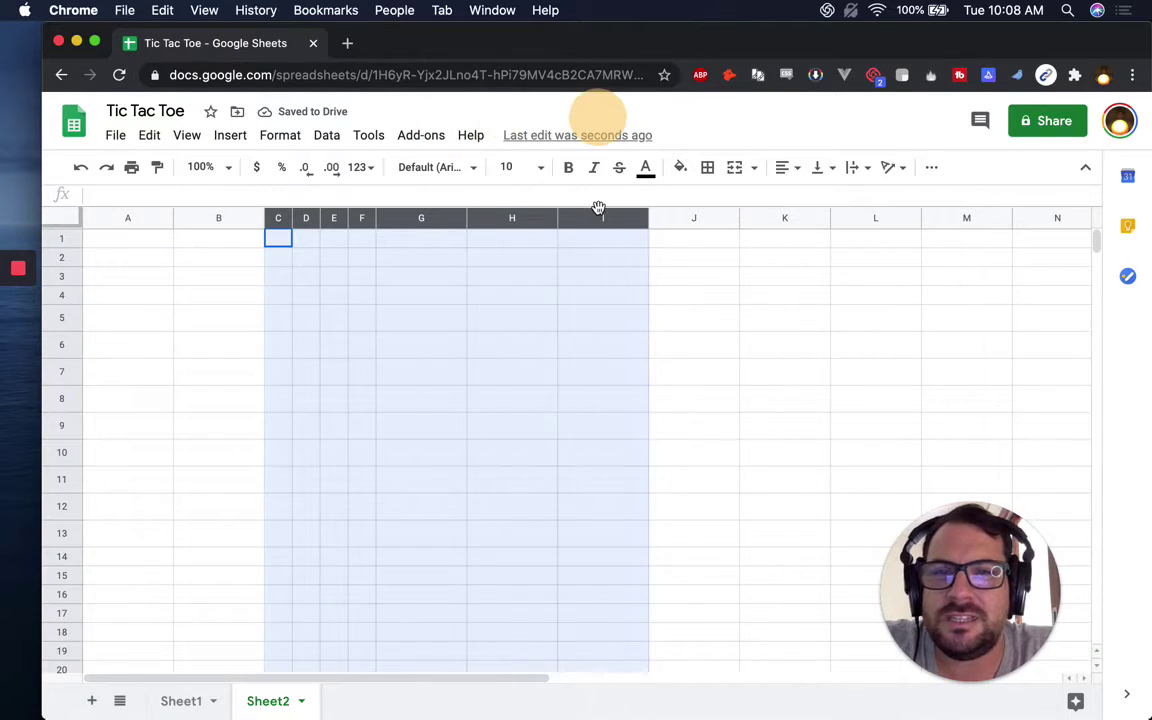
right_click(598, 207)
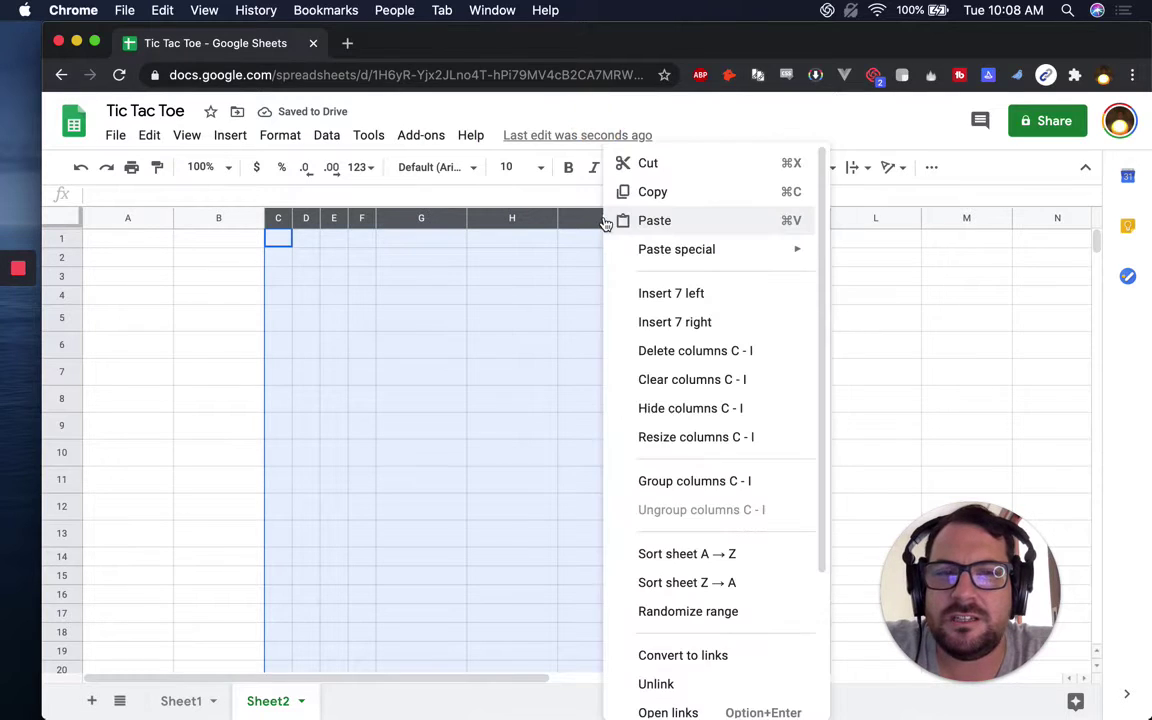
click(661, 435)
text(30)
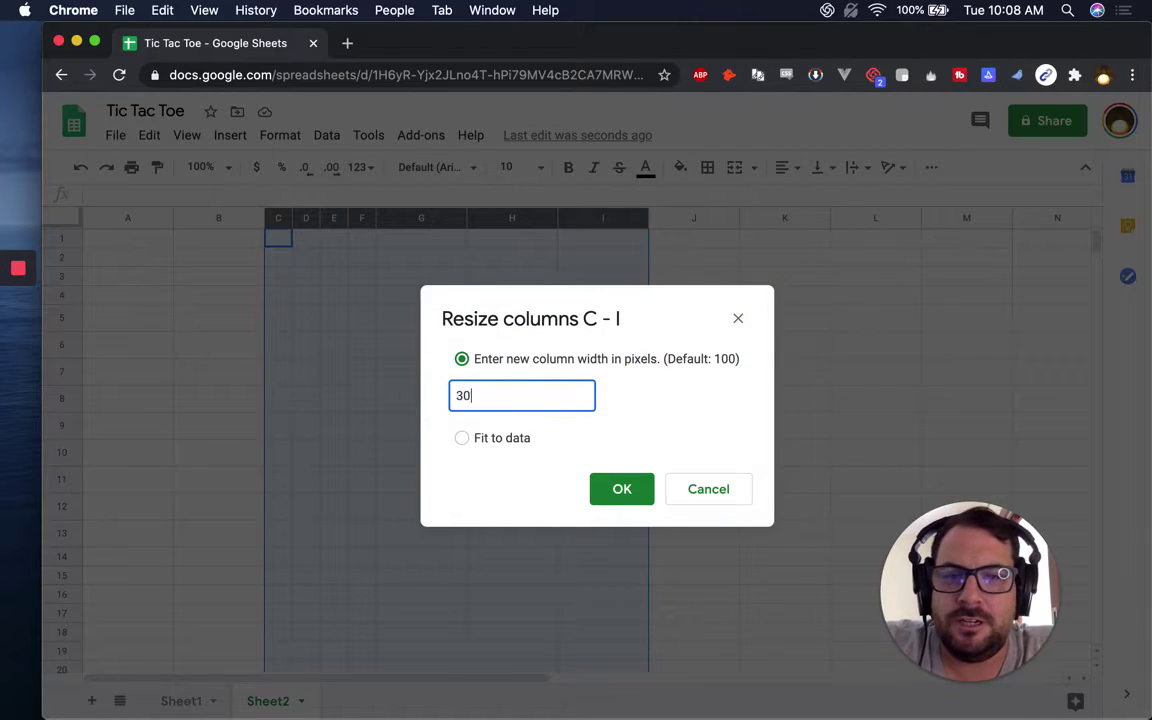
key(Return)
click(336, 425)
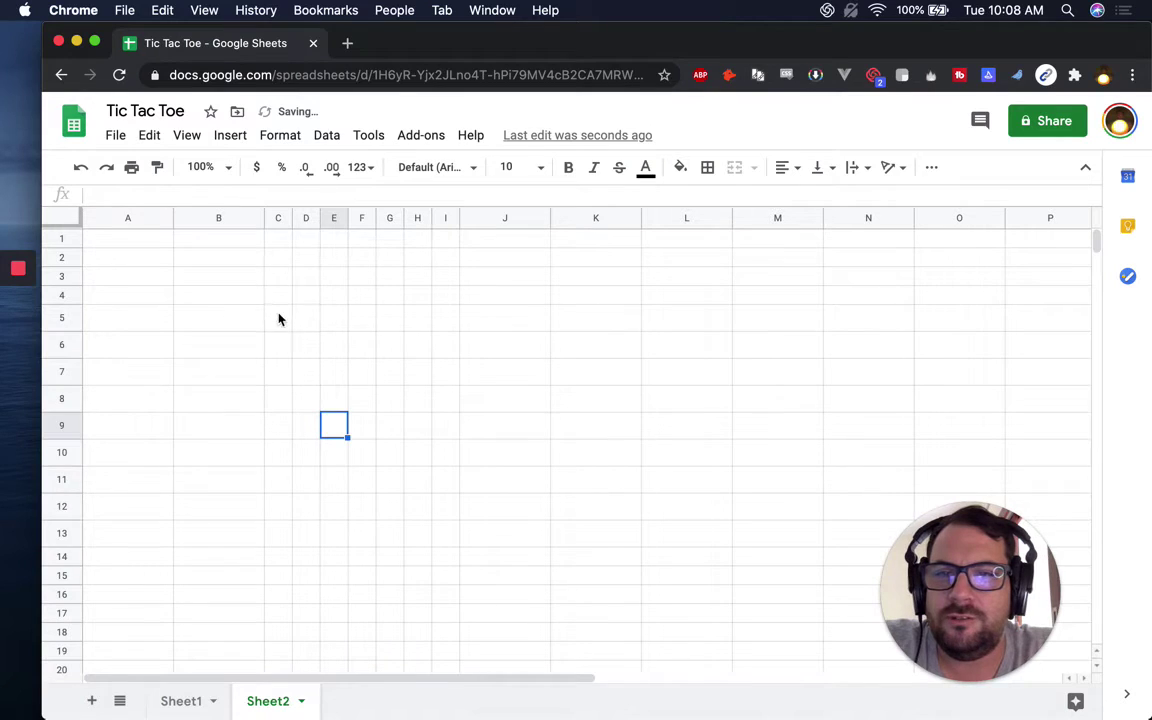
Apply all borders to cells C5:J12 and clear the borders from J3:J13
drag(280, 319, 505, 508)
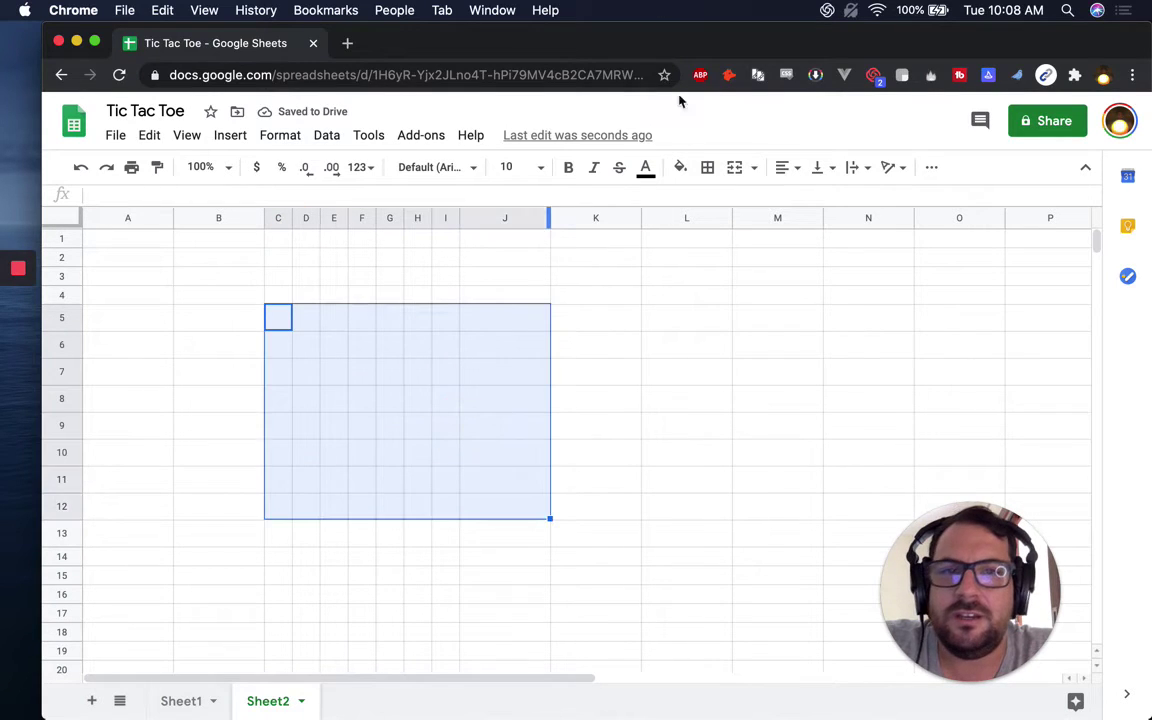
click(710, 169)
click(714, 203)
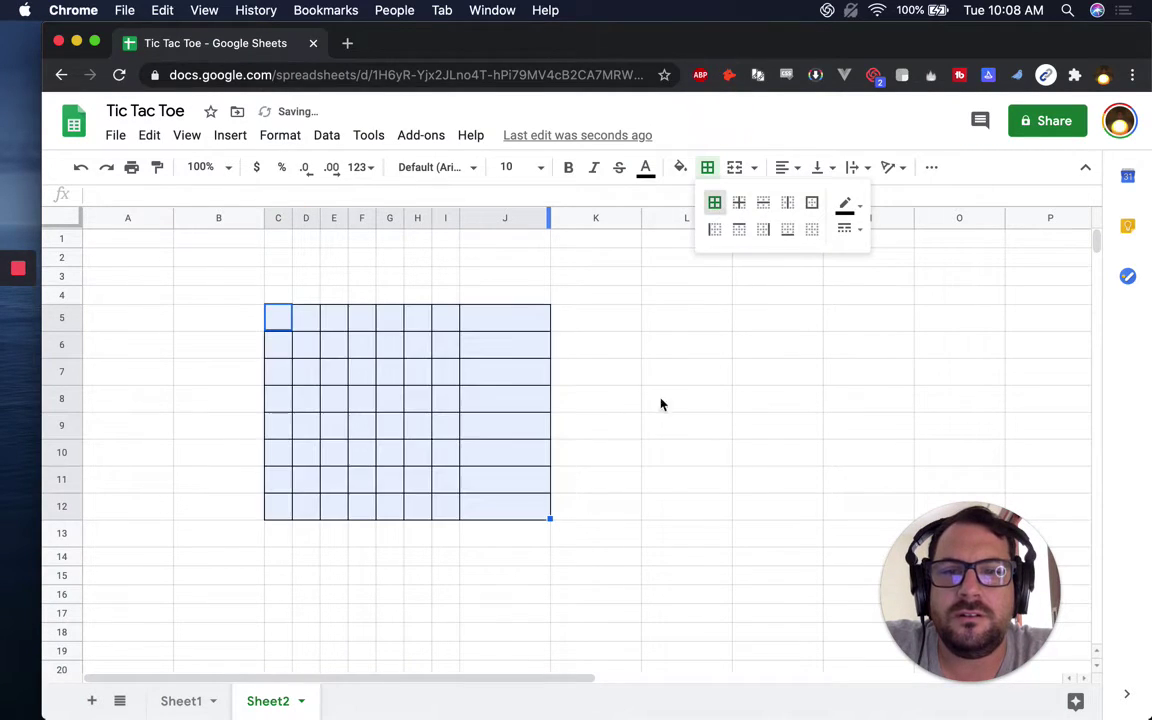
click(509, 410)
drag(521, 280, 522, 545)
Enter x in cell E7 and o in cell E8 of the bordered grid
click(340, 381)
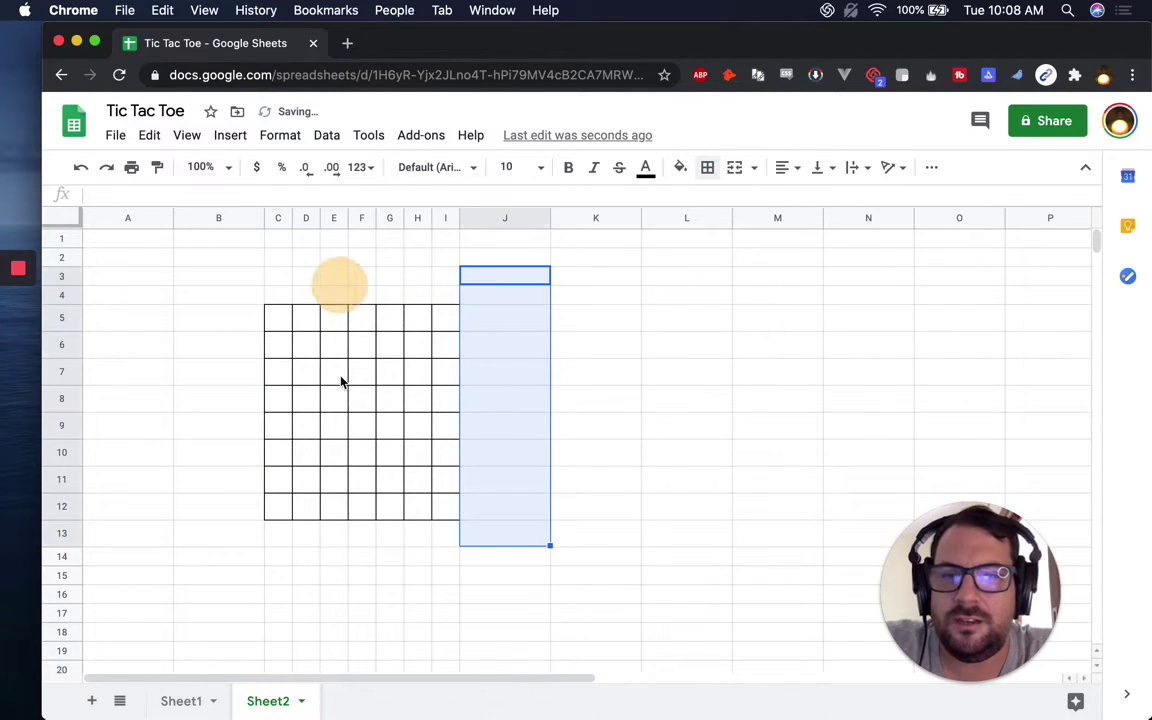
click(340, 381)
text(x)
key(Return)
text(o)
key(Return)
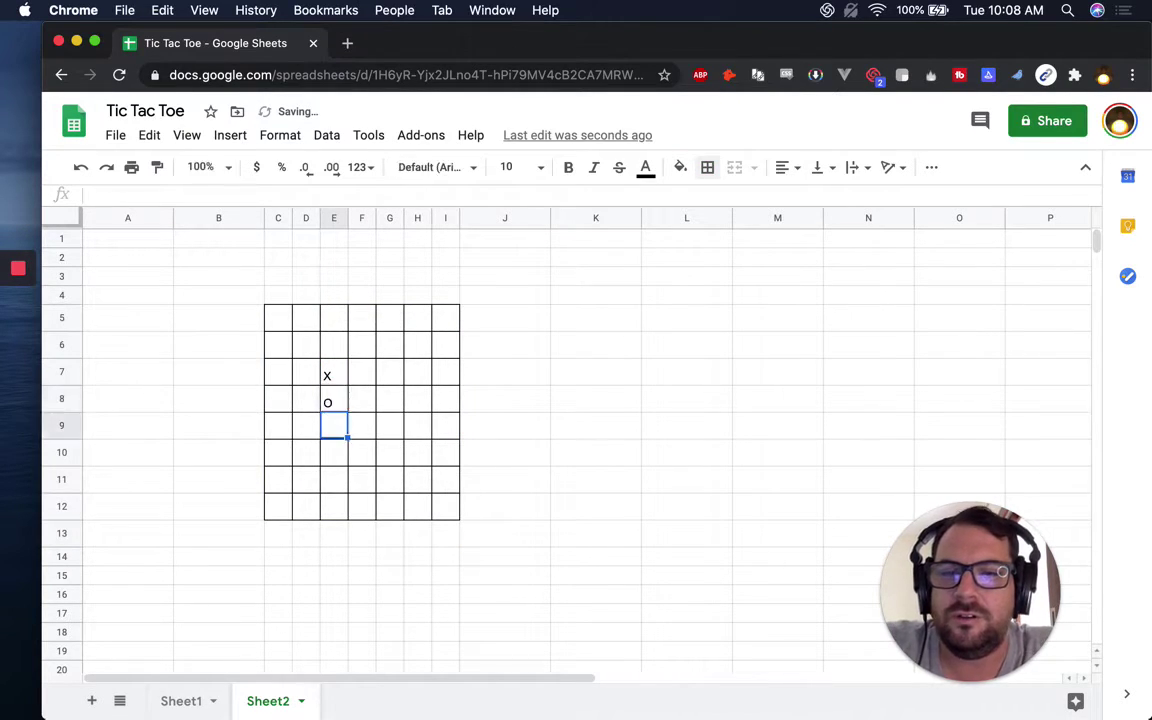
click(388, 380)
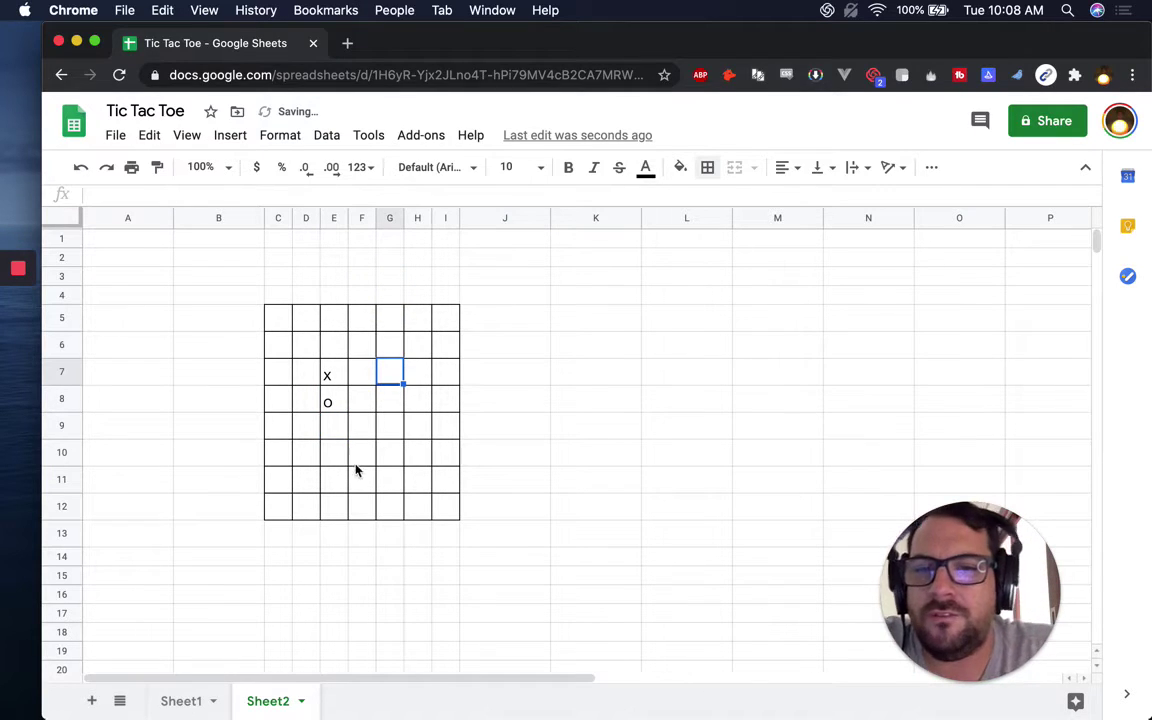
click(362, 374)
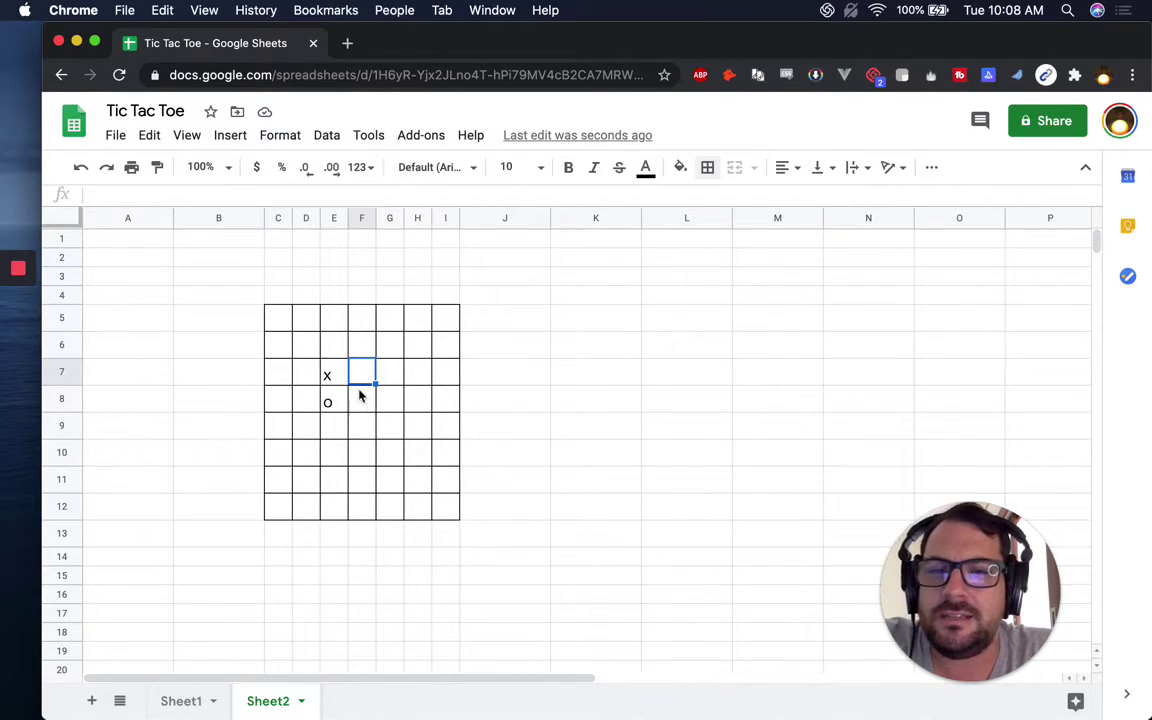
click(275, 315)
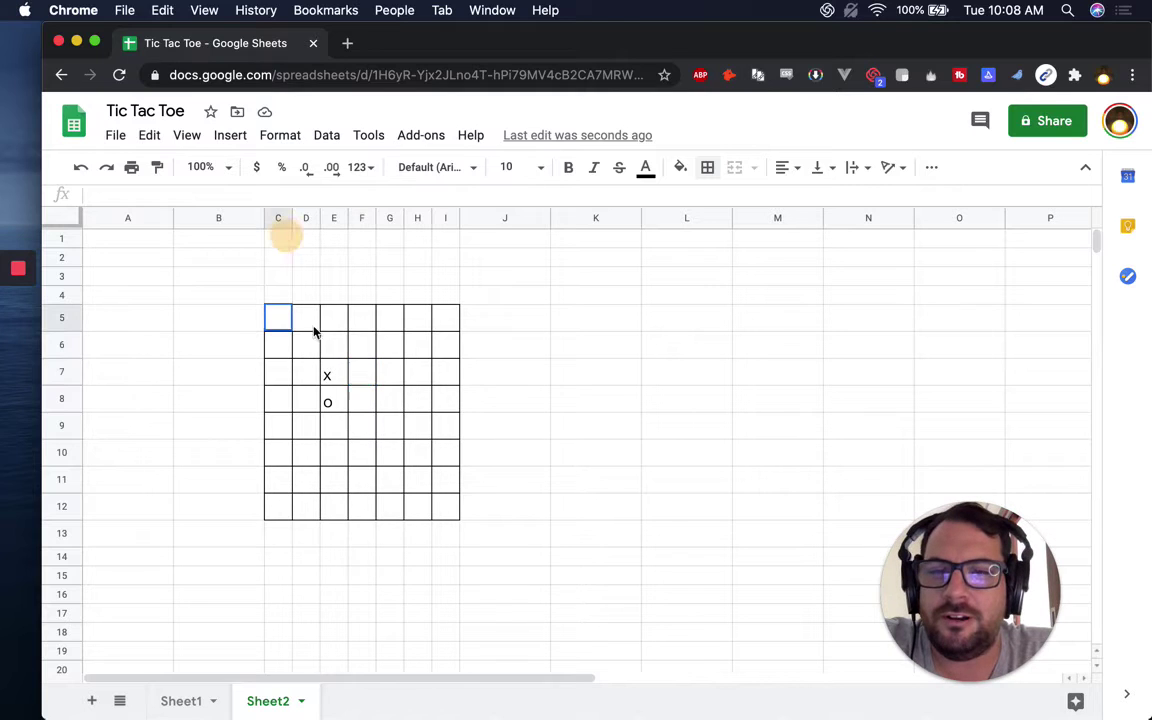
shift+click(441, 325)
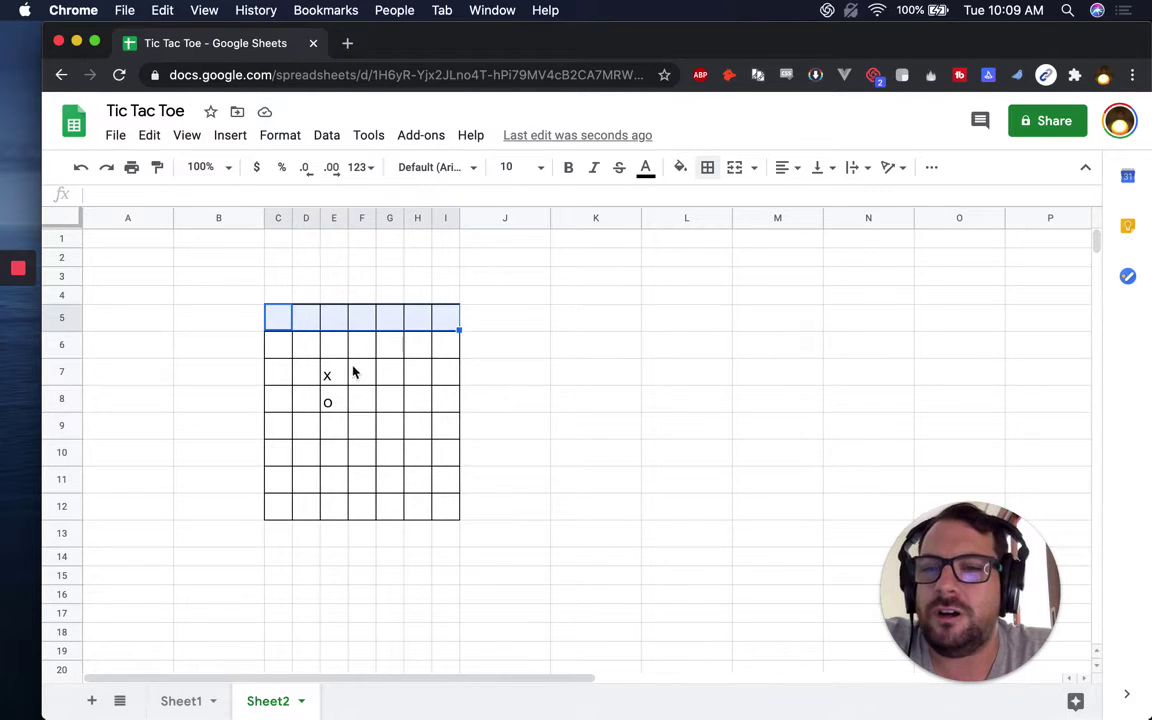
drag(336, 376, 408, 386)
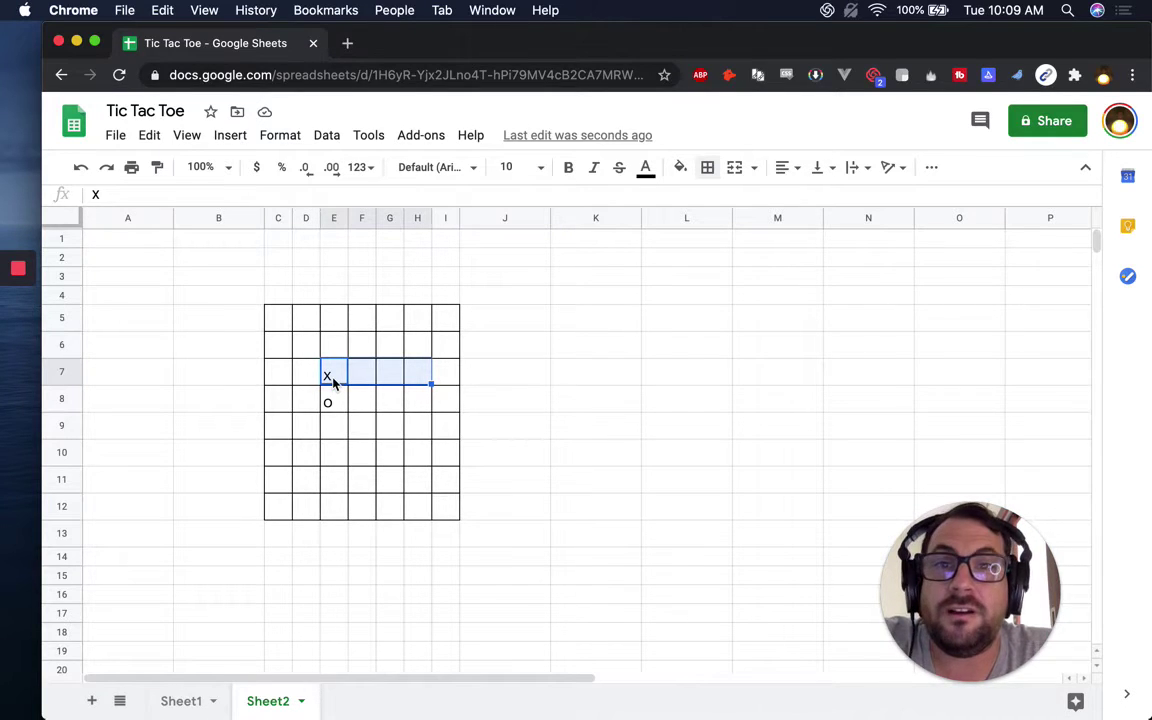
drag(274, 326, 435, 326)
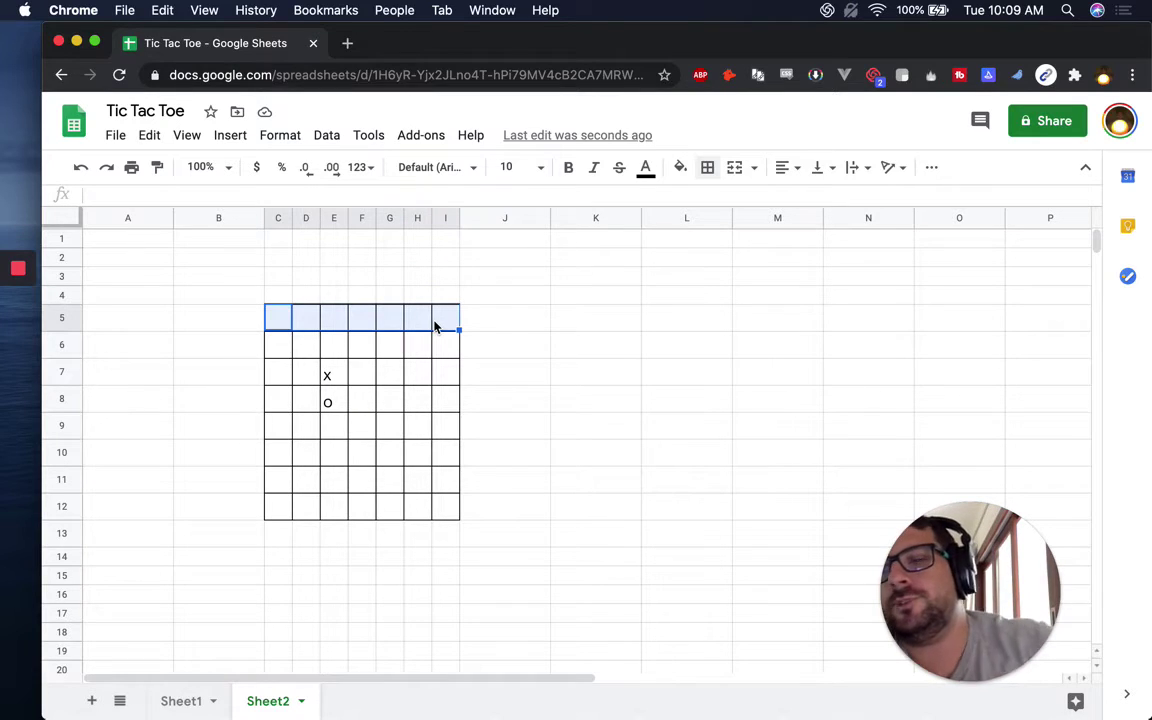
click(515, 328)
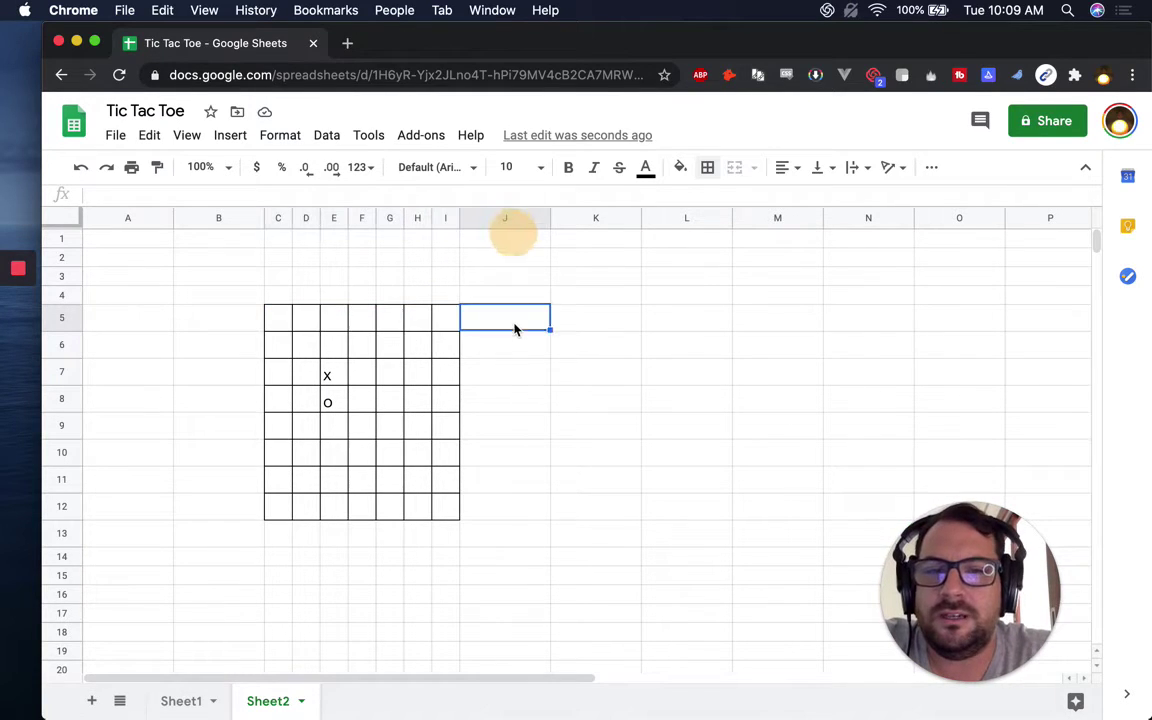
click(328, 379)
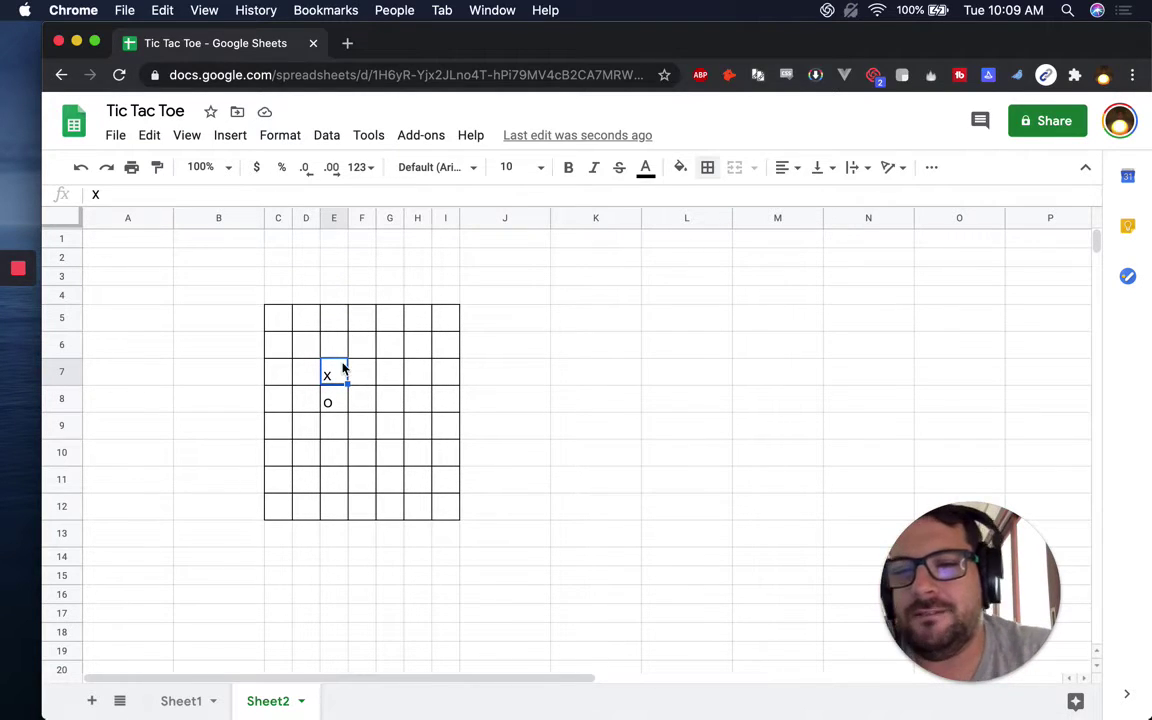
click(563, 328)
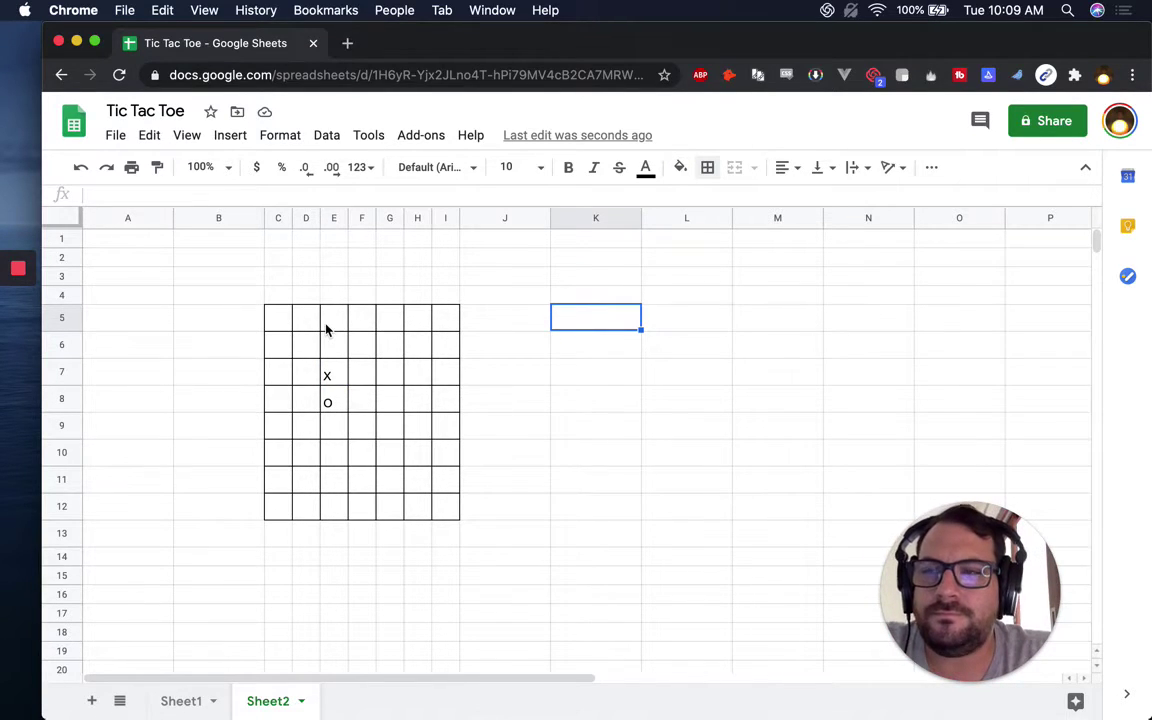
drag(303, 347, 347, 393)
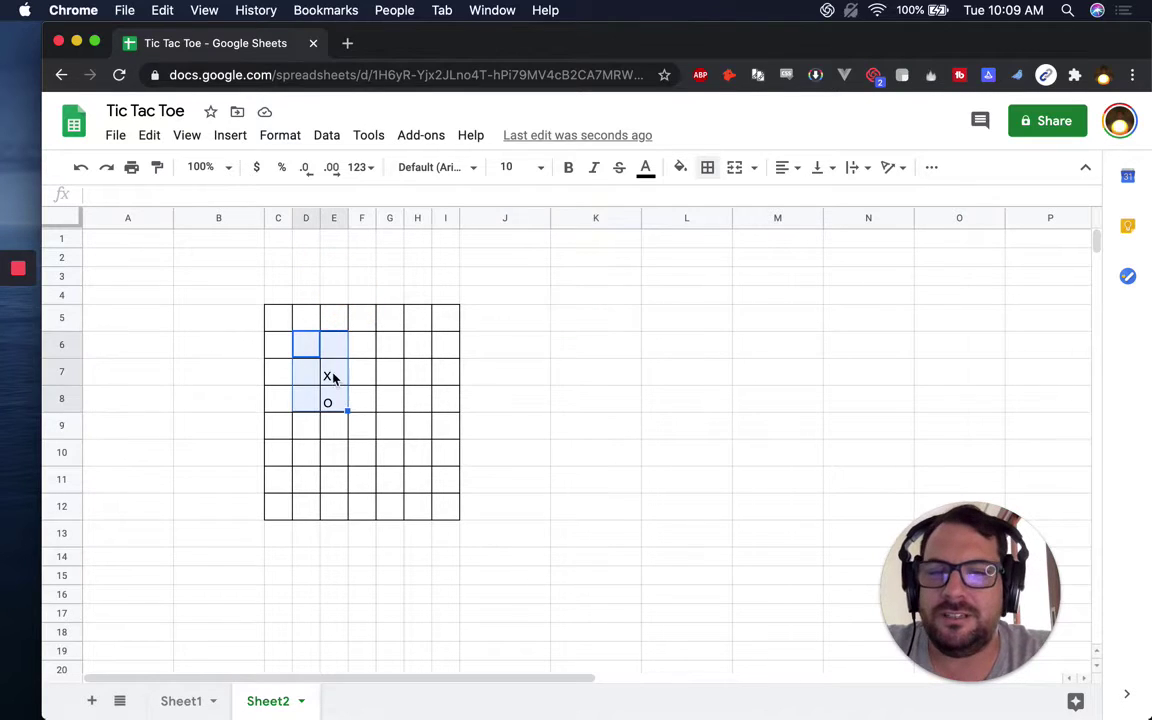
click(330, 375)
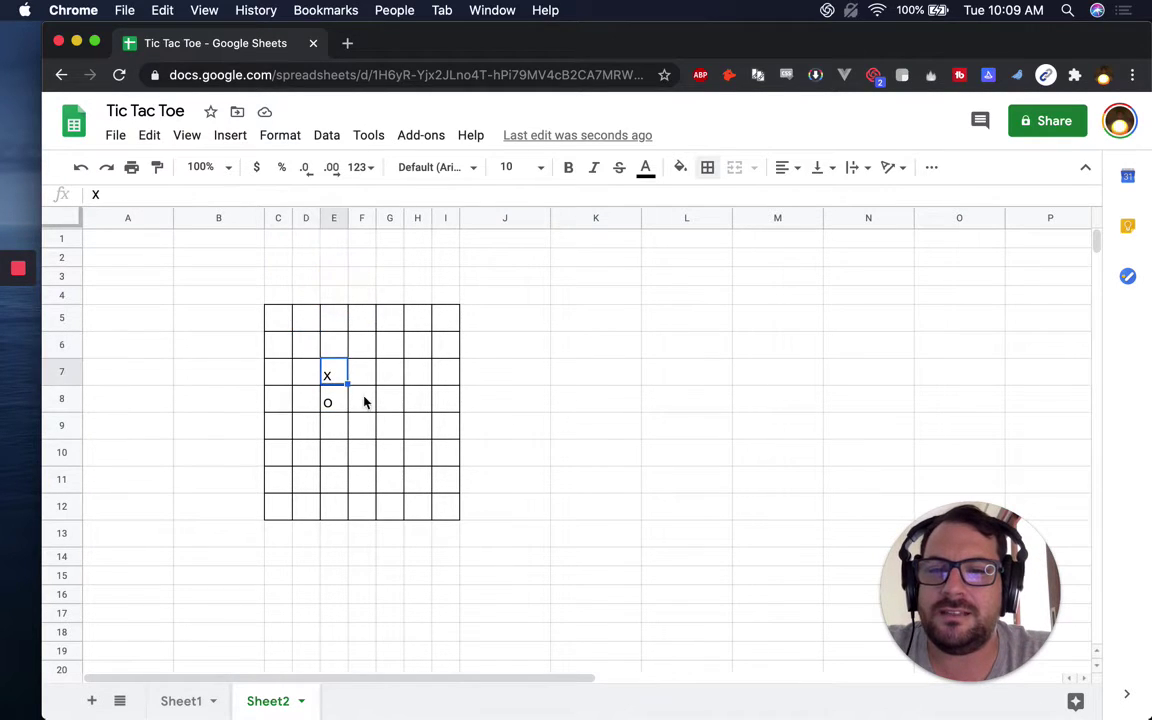
click(365, 401)
click(386, 424)
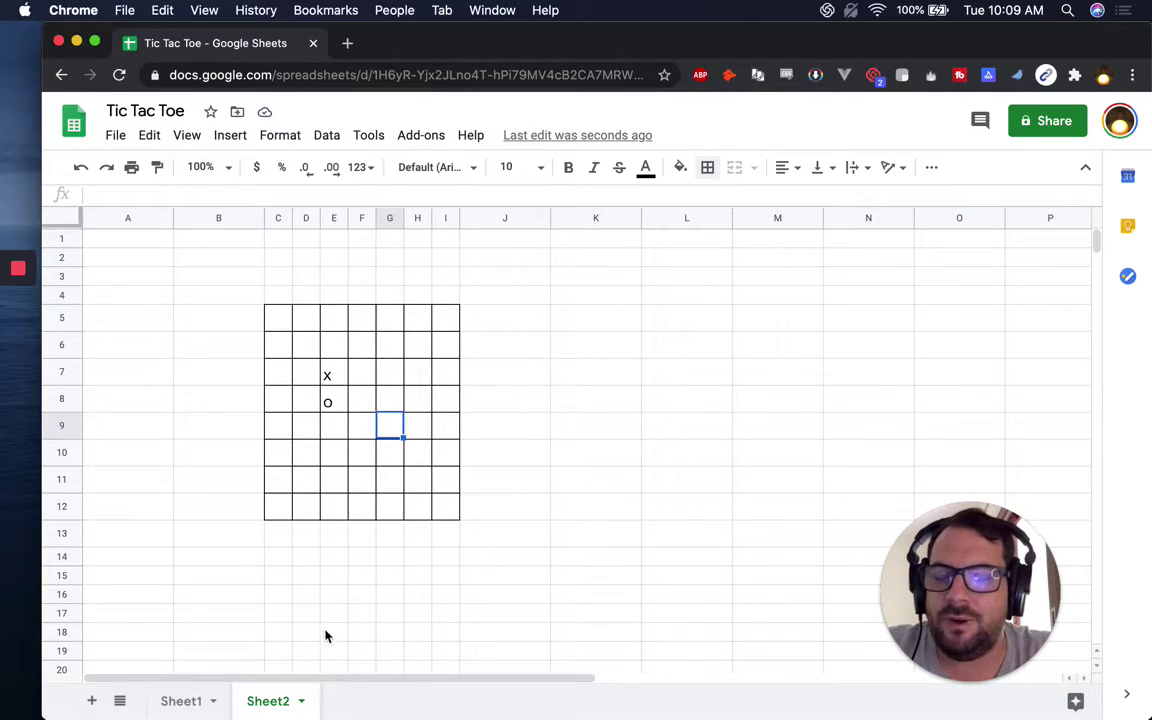
Go back to Sheet1 and apply all borders to the game board cells A1:C3
click(183, 701)
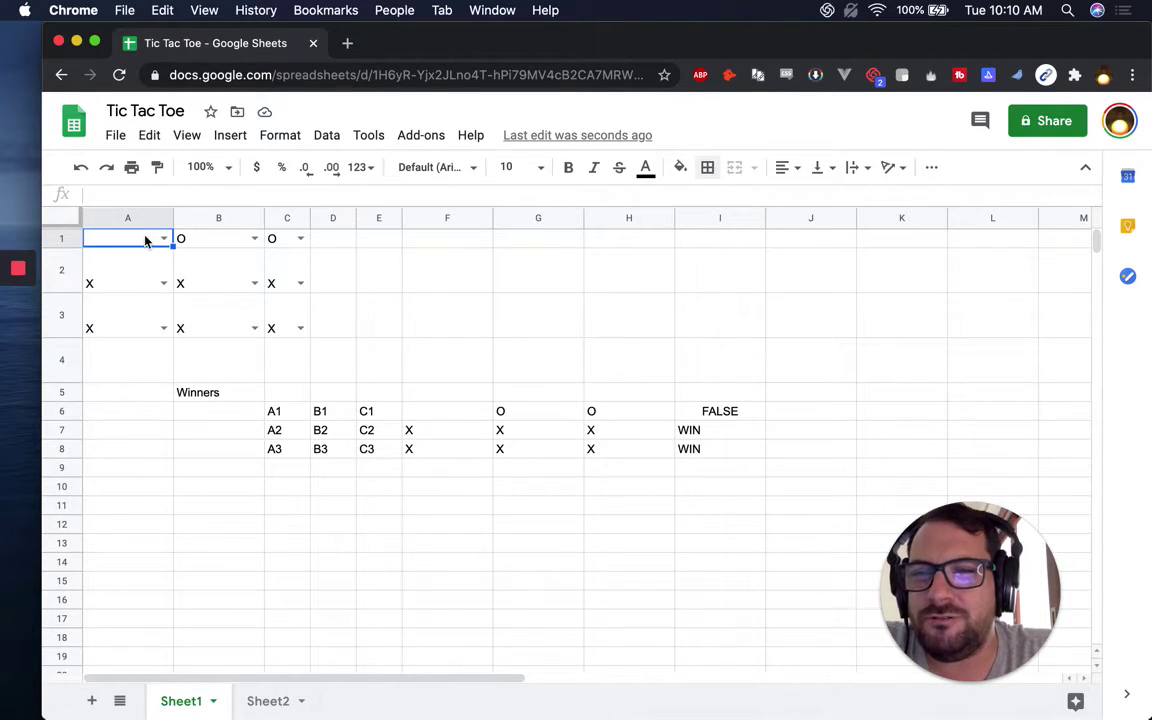
shift+click(293, 352)
drag(297, 336, 303, 334)
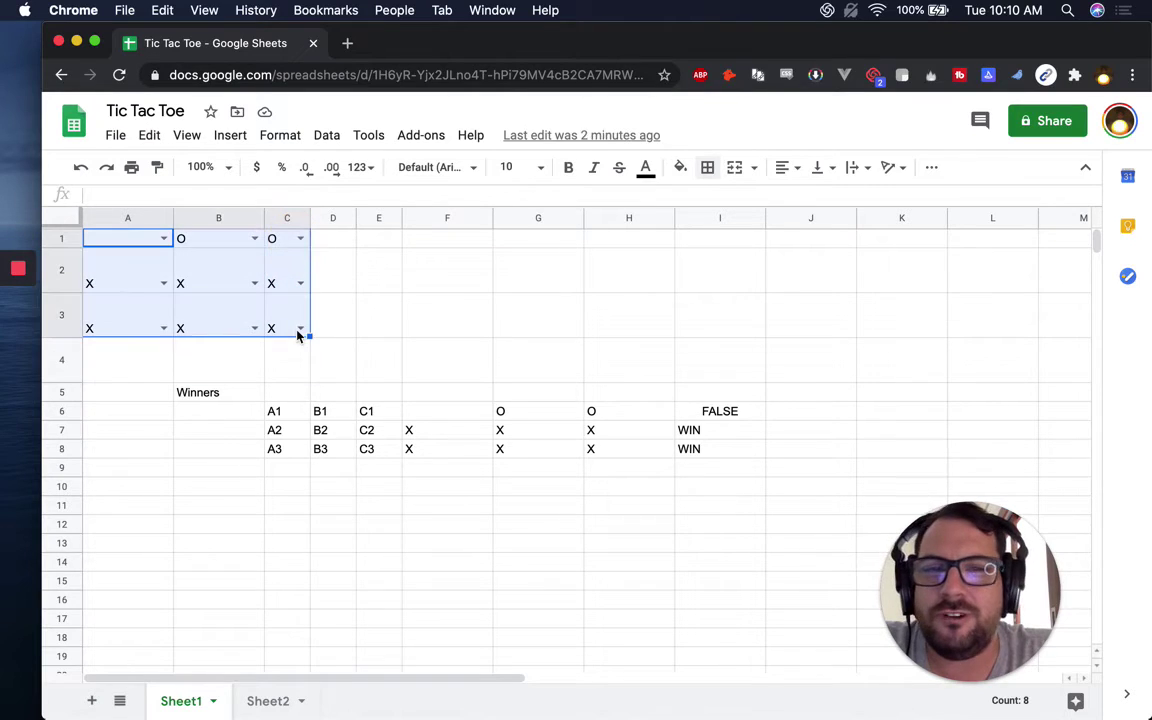
click(707, 167)
click(714, 203)
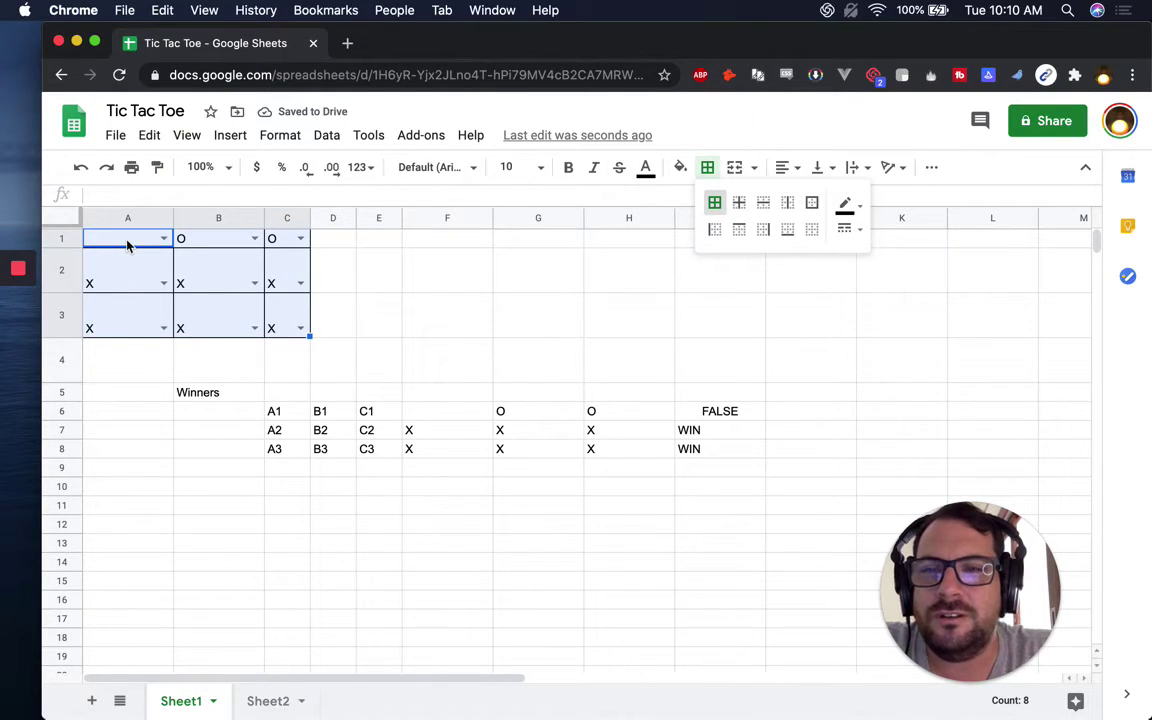
Label cell F2 as Player 1 beside the game board
click(300, 238)
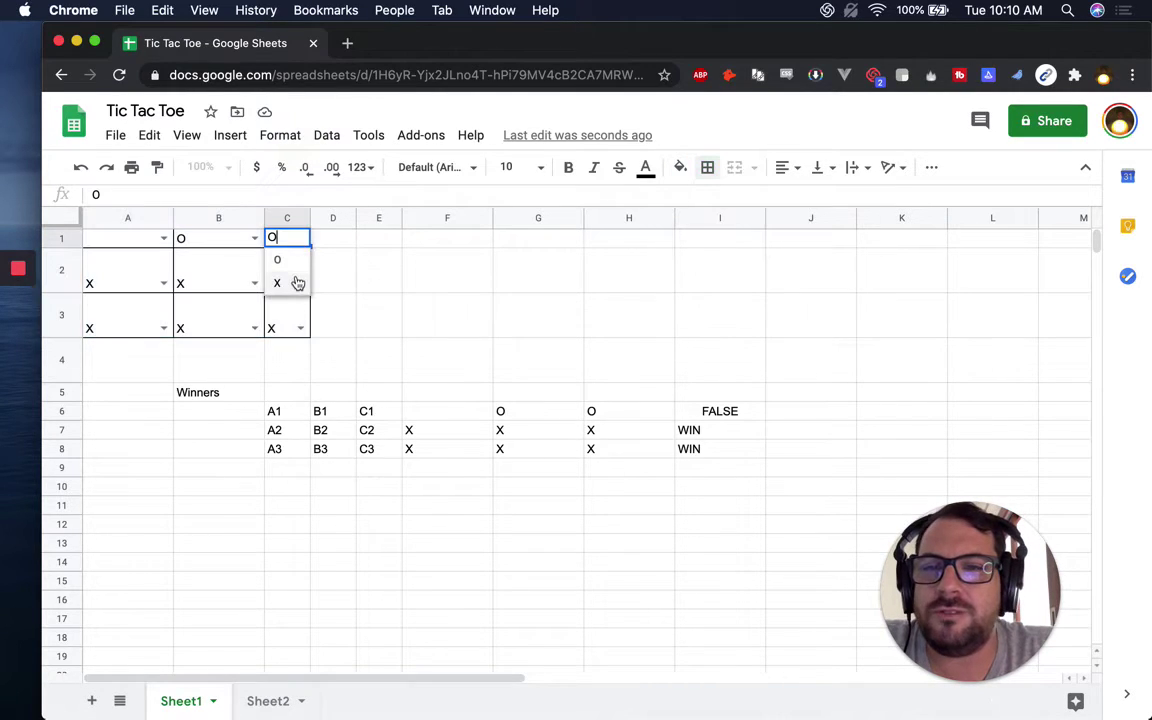
click(397, 277)
click(410, 277)
text(Paye)
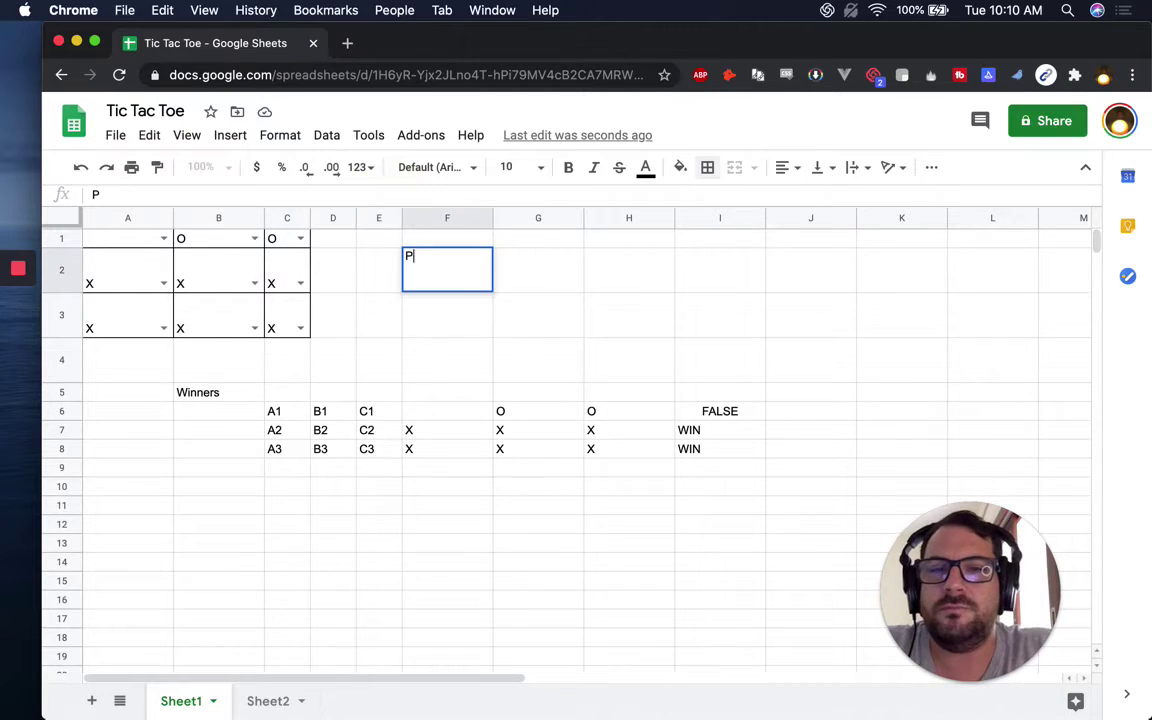
key(BackSpace)
key(BackSpace)
key(BackSpace)
text(layer 1)
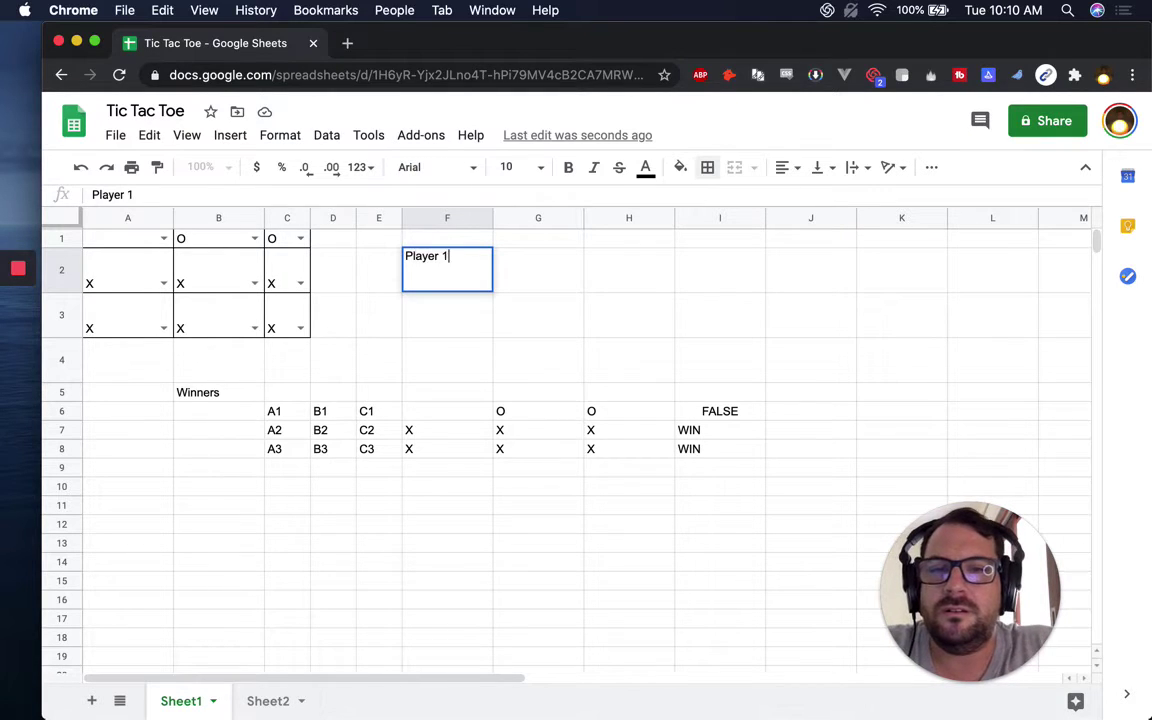
Label cell F3 as Player 2, directly below the Player 1 label
click(379, 315)
text(P)
key(Tab)
key(Tab)
key(Left)
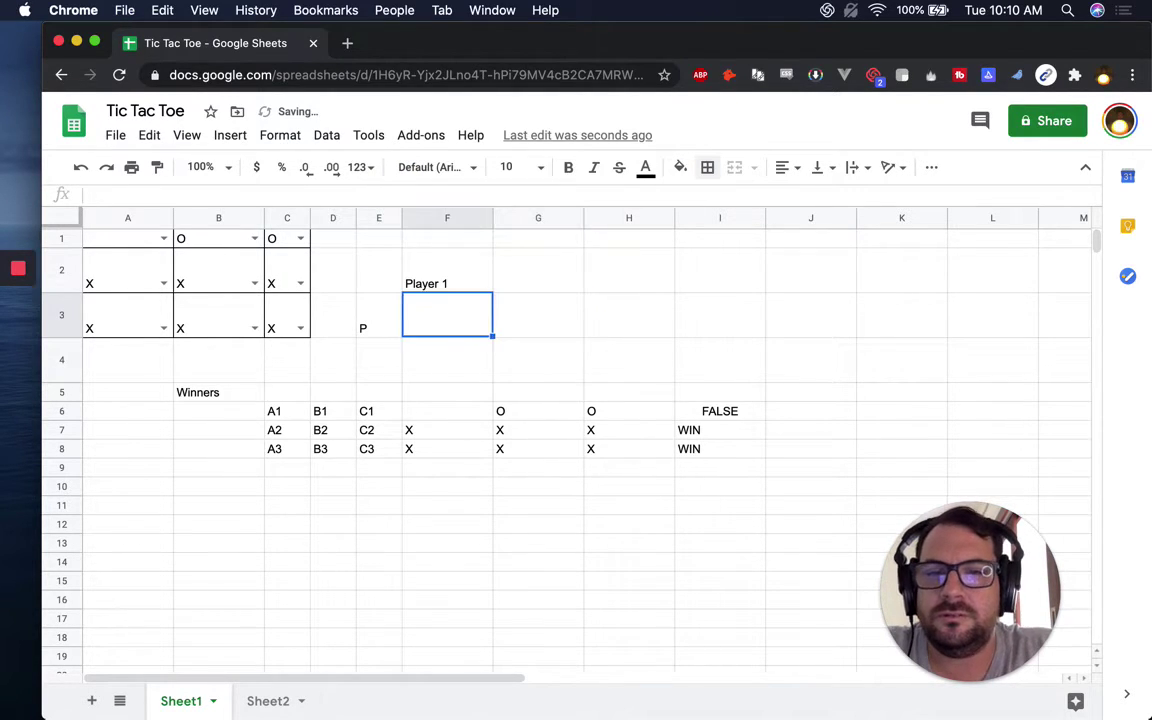
text(Playe)
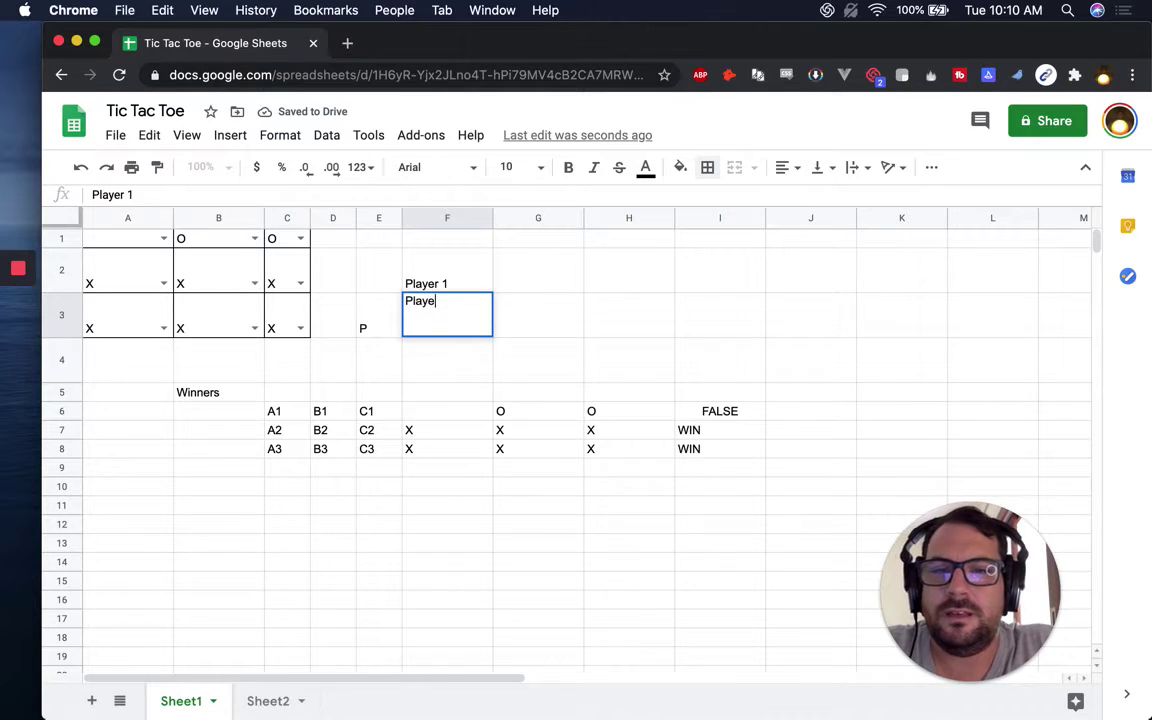
text(r 2)
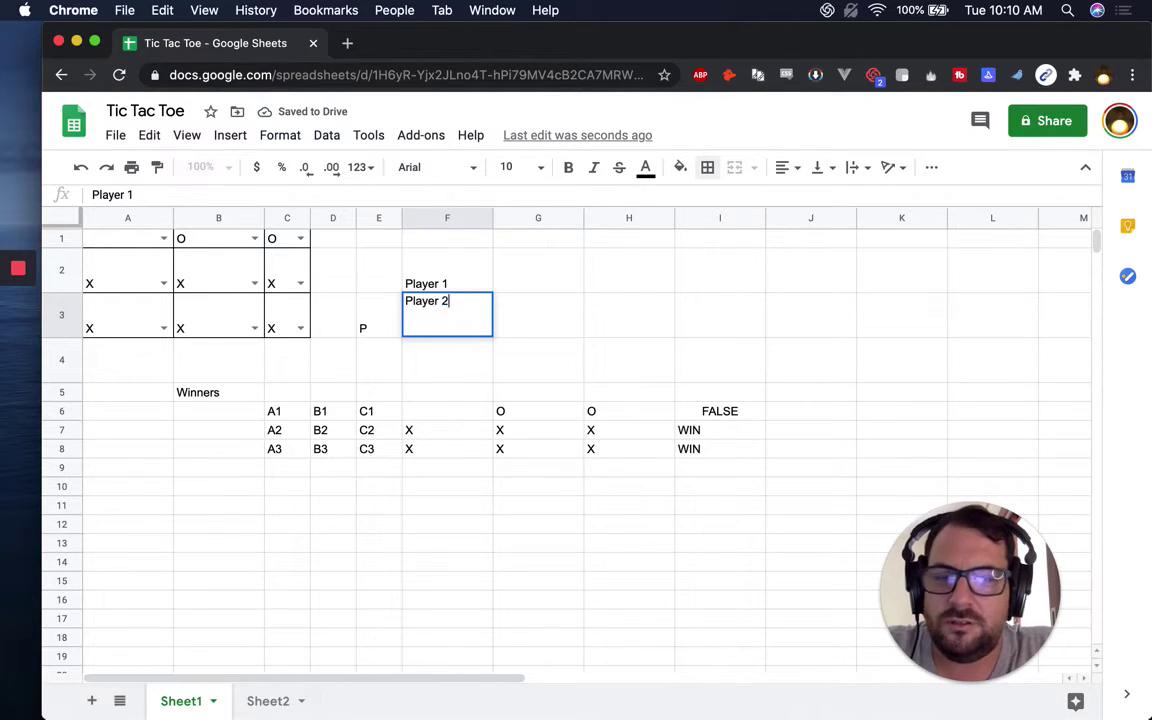
key(Return)
Enter the symbol X in E2 for Player 1 and O in E3 for Player 2
click(370, 285)
text(X)
key(Return)
text(P)
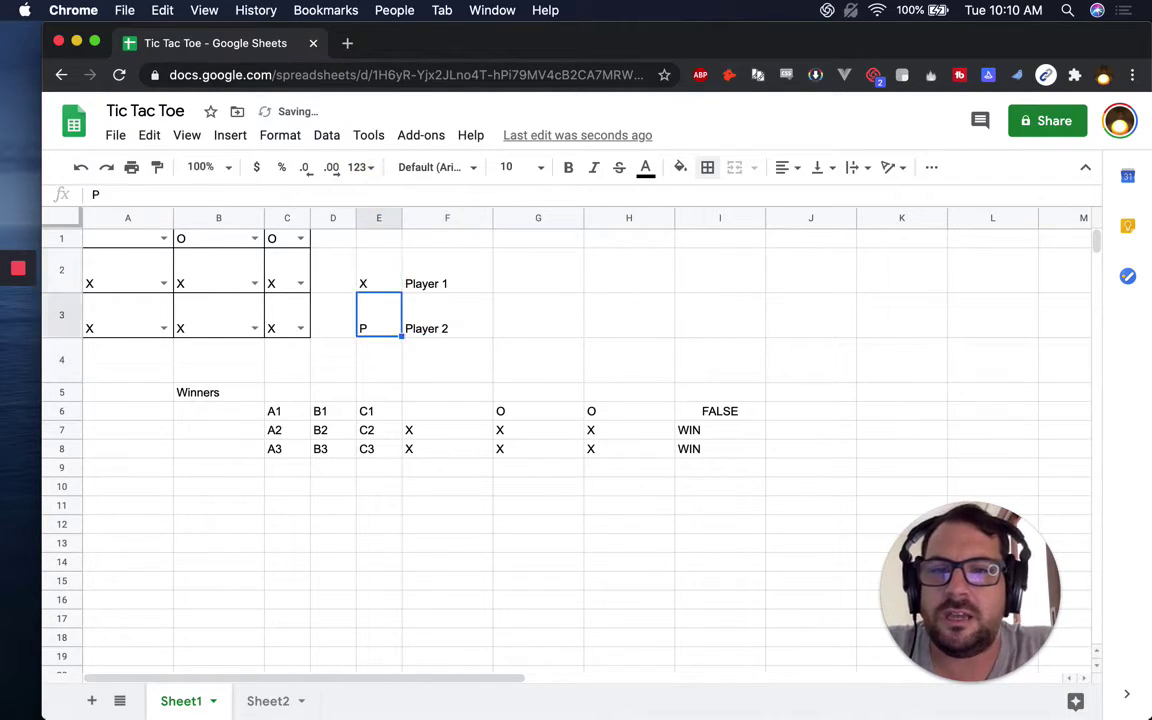
key(BackSpace)
text(O)
key(Return)
Center the contents of cells A1:E3 both horizontally and vertically
click(105, 239)
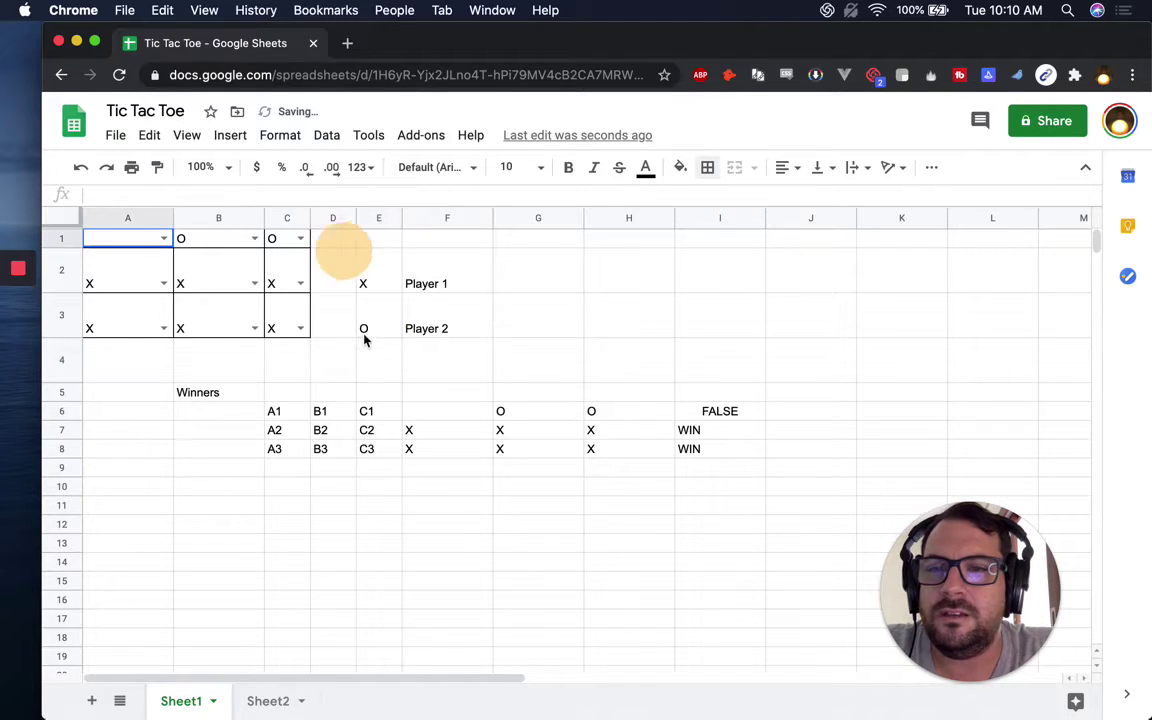
shift+click(366, 333)
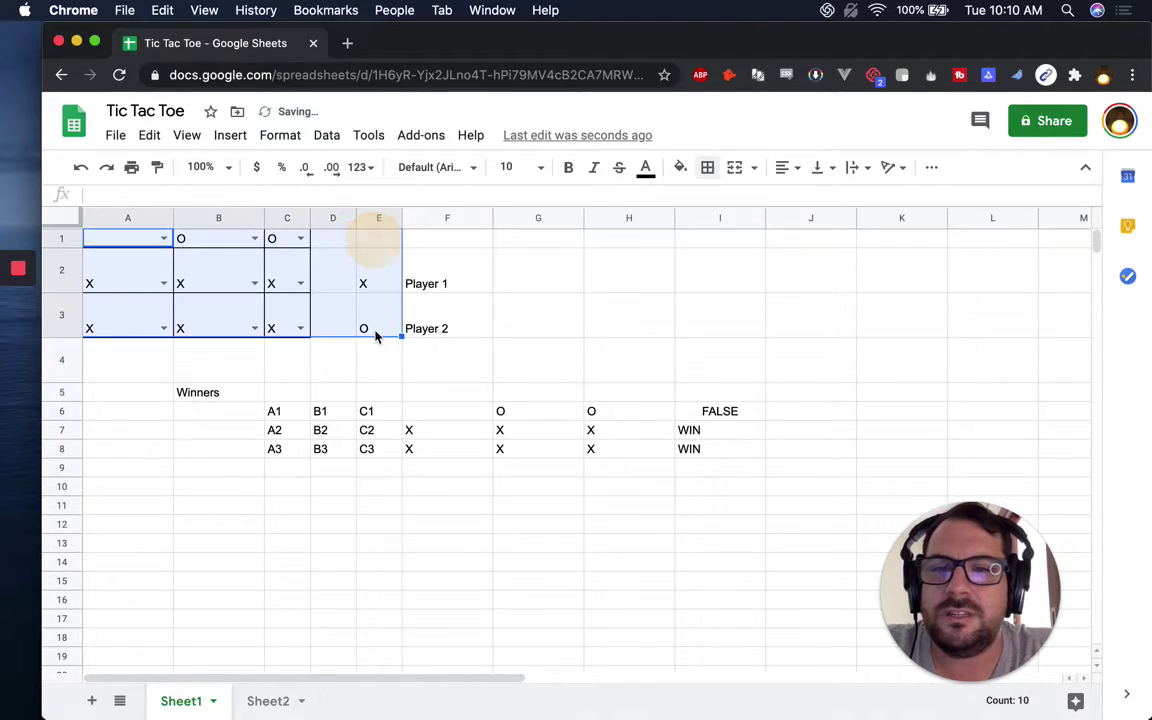
click(786, 167)
click(807, 198)
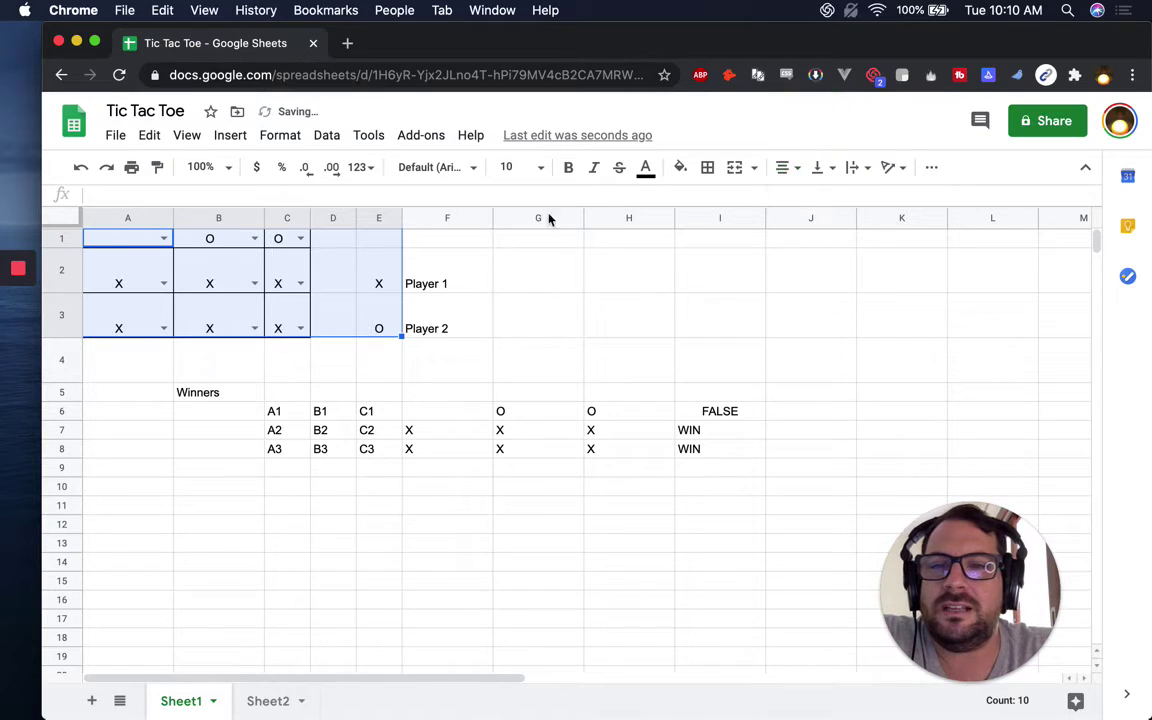
click(820, 167)
click(843, 197)
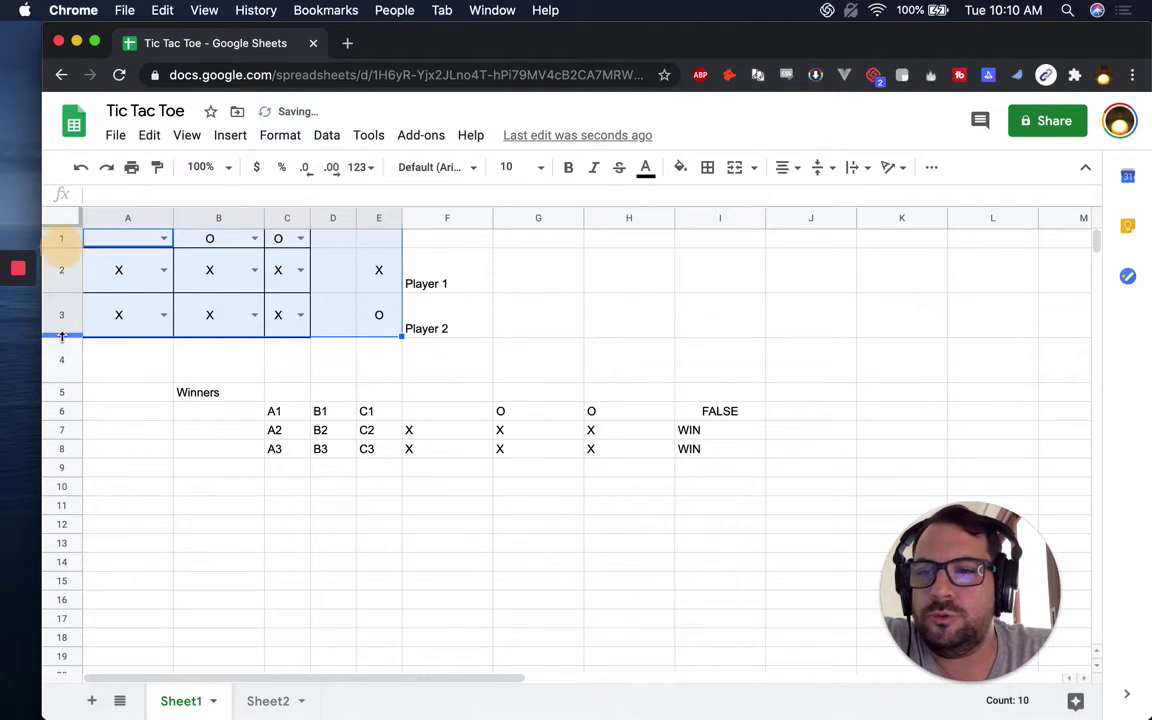
Enlarge rows 1 to 3 to one equal height and make columns A to C equally wide, forming roughly square board cells
drag(62, 338, 64, 355)
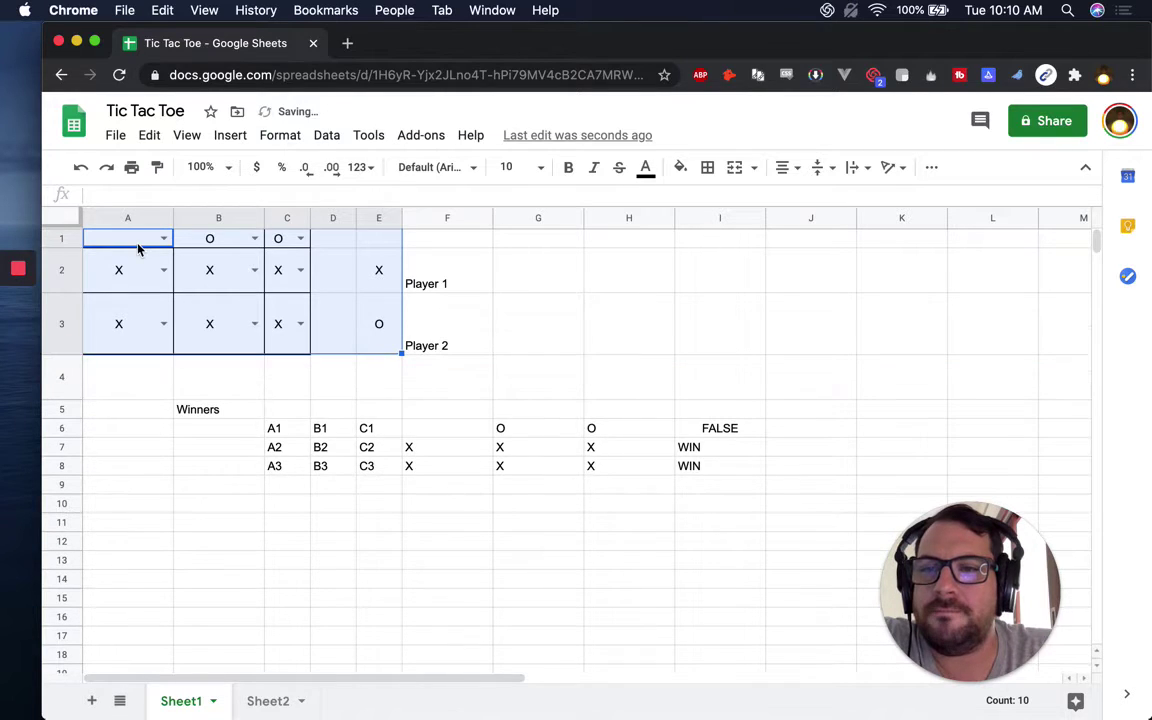
drag(62, 239, 69, 378)
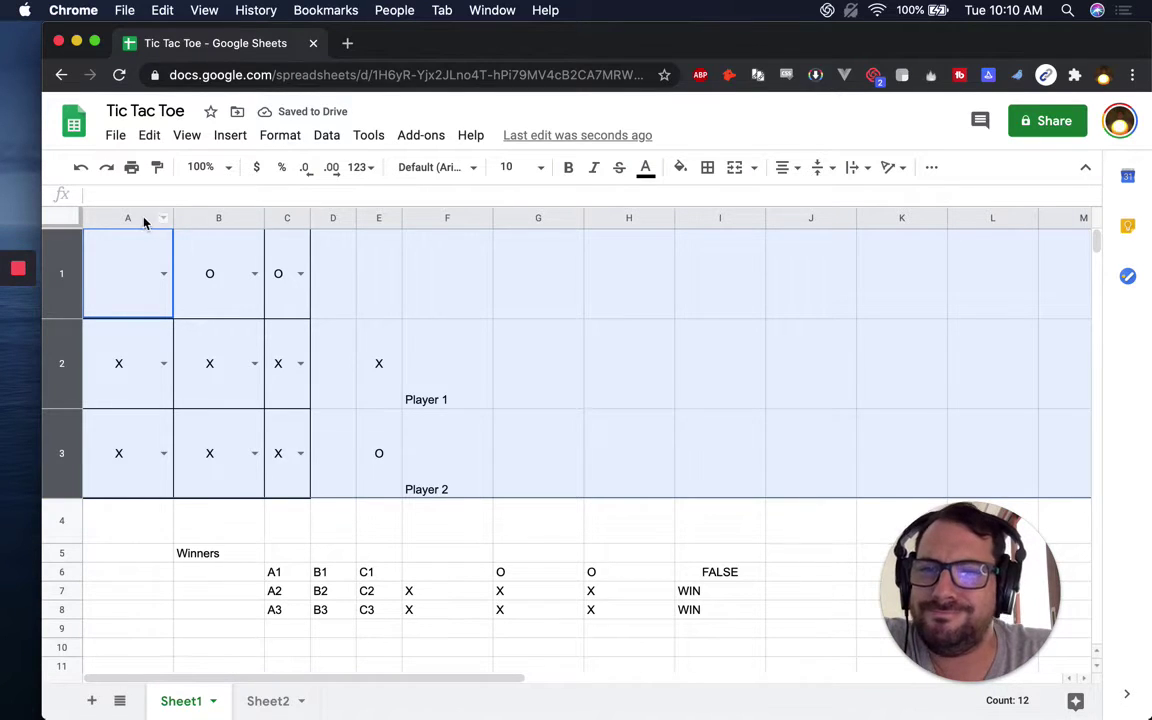
click(140, 218)
drag(199, 213, 343, 216)
click(391, 300)
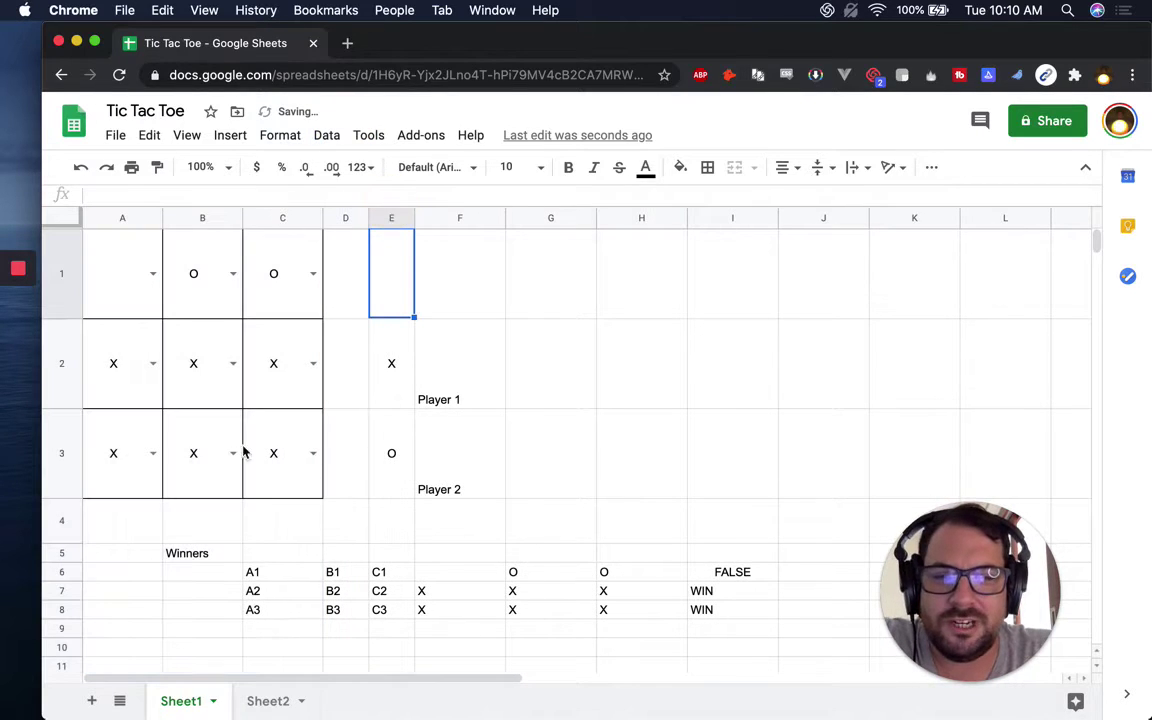
Set the font size of the game board cells A1:C3 to 20
drag(139, 295, 296, 455)
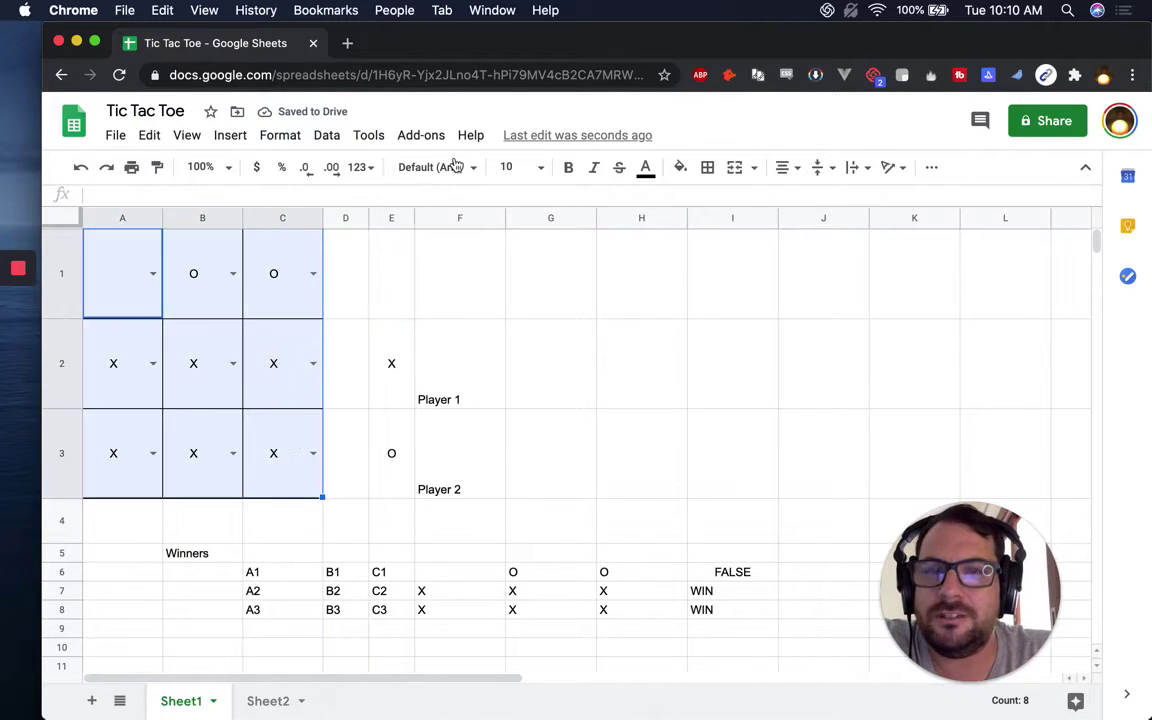
click(527, 167)
text(24)
key(Return)
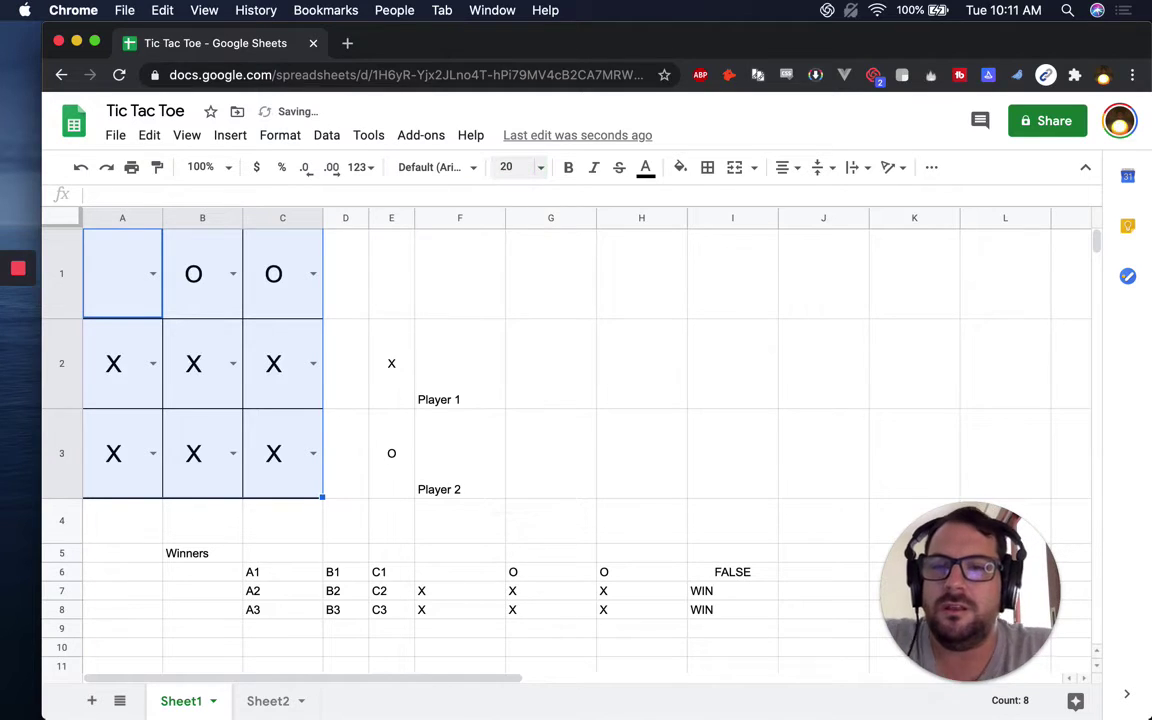
click(437, 460)
Clear all X and O entries from the game board A1:C3, keeping the dropdowns
click(135, 366)
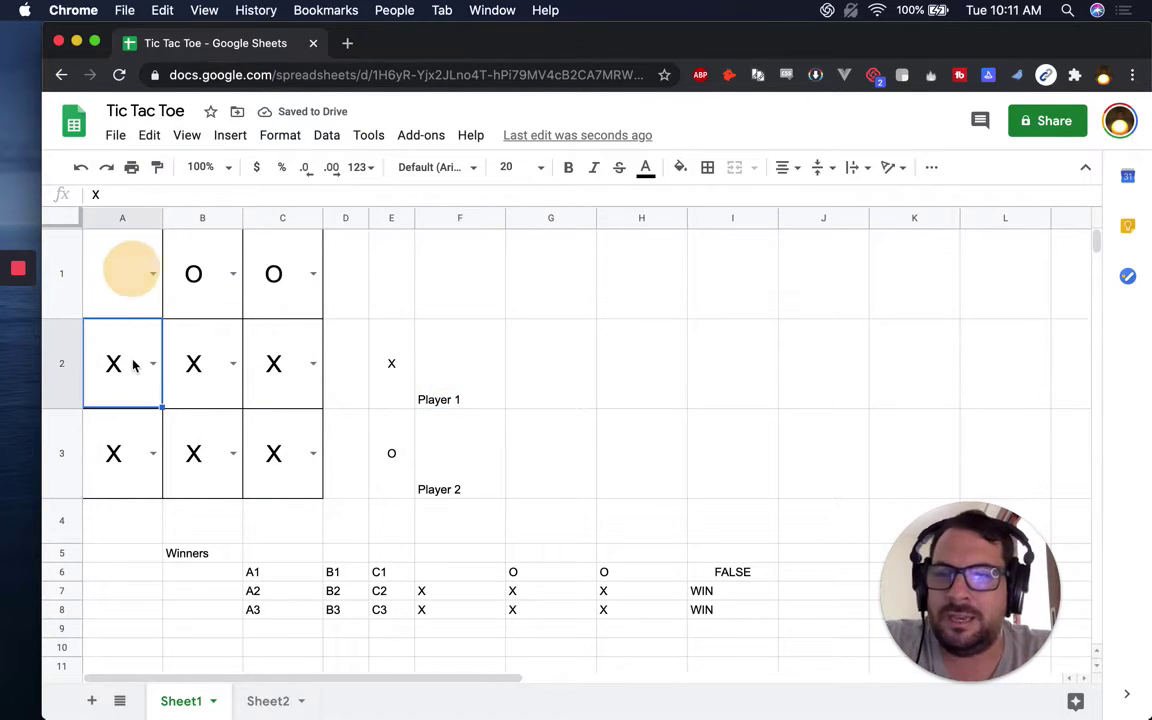
click(152, 363)
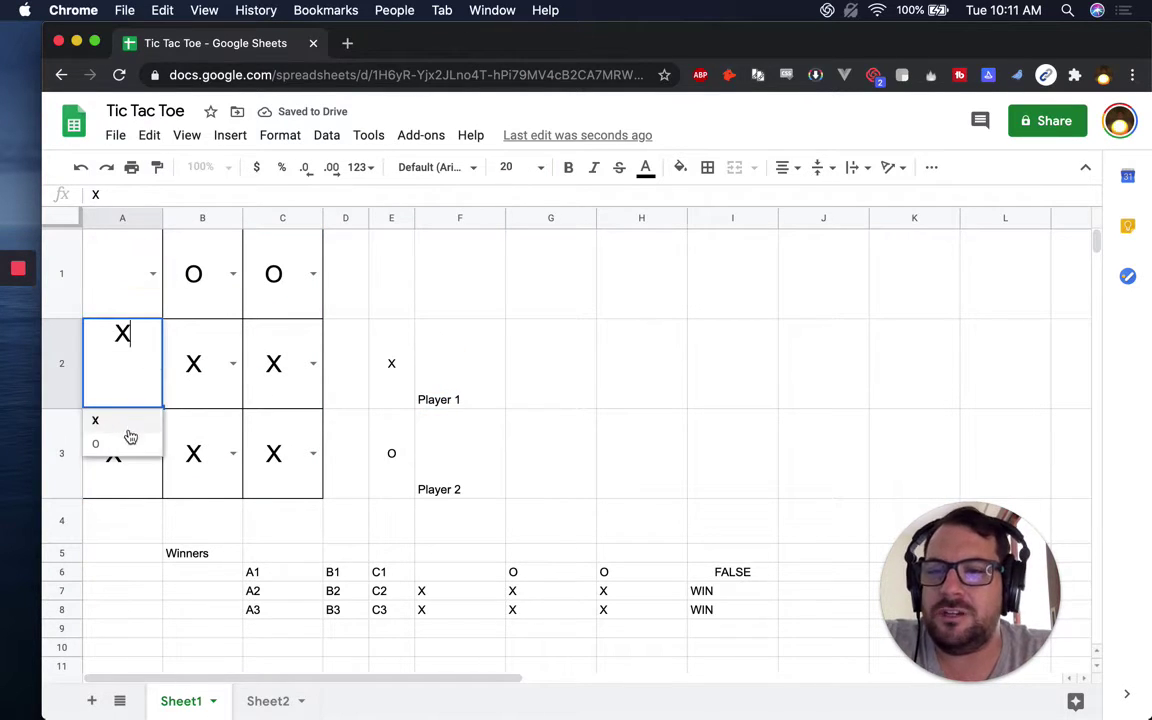
click(139, 342)
click(139, 286)
click(139, 378)
key(Delete)
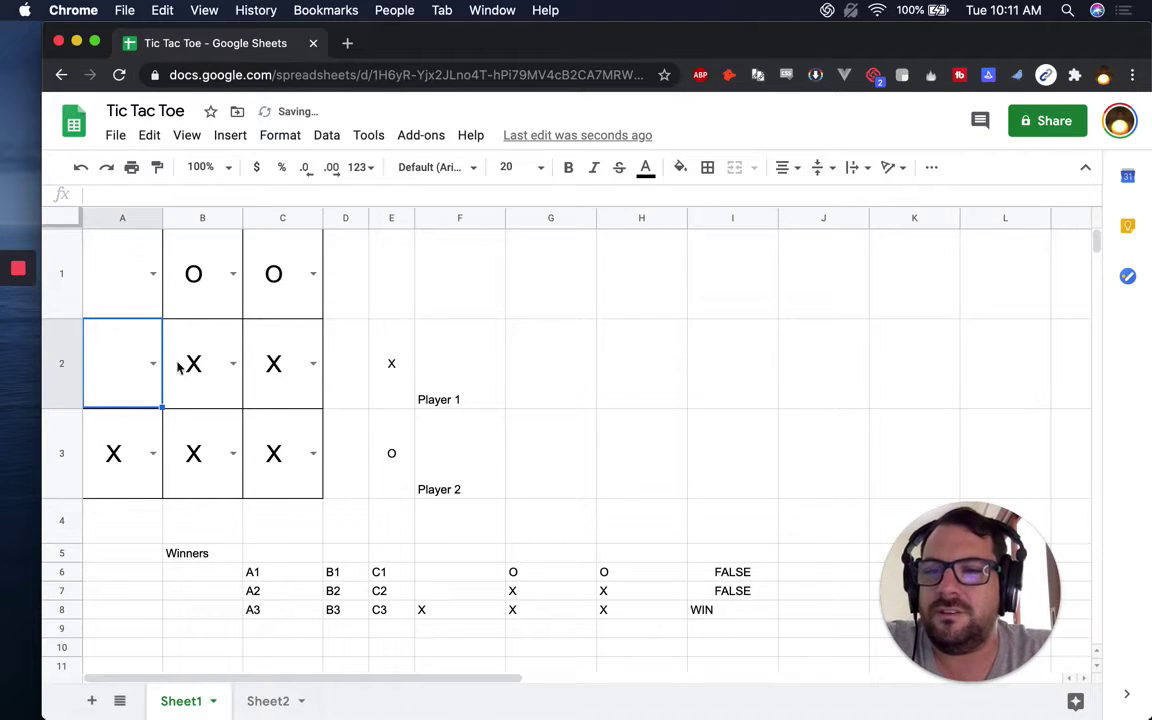
drag(197, 293, 288, 481)
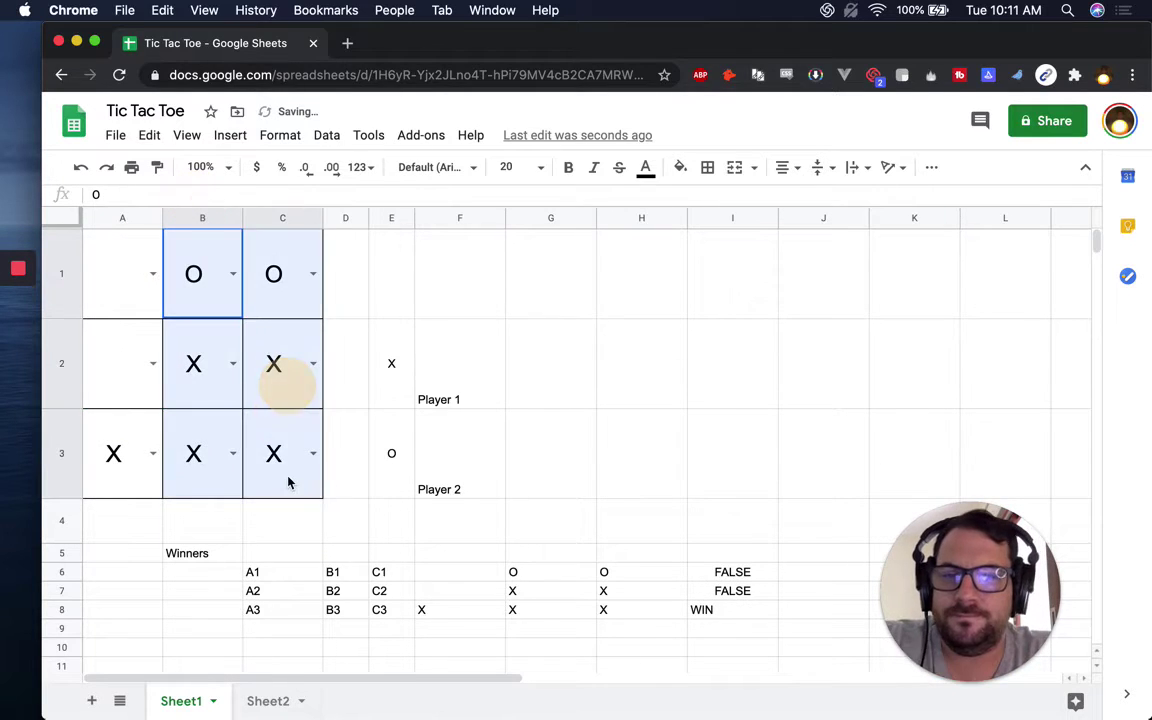
key(Delete)
click(130, 468)
key(Delete)
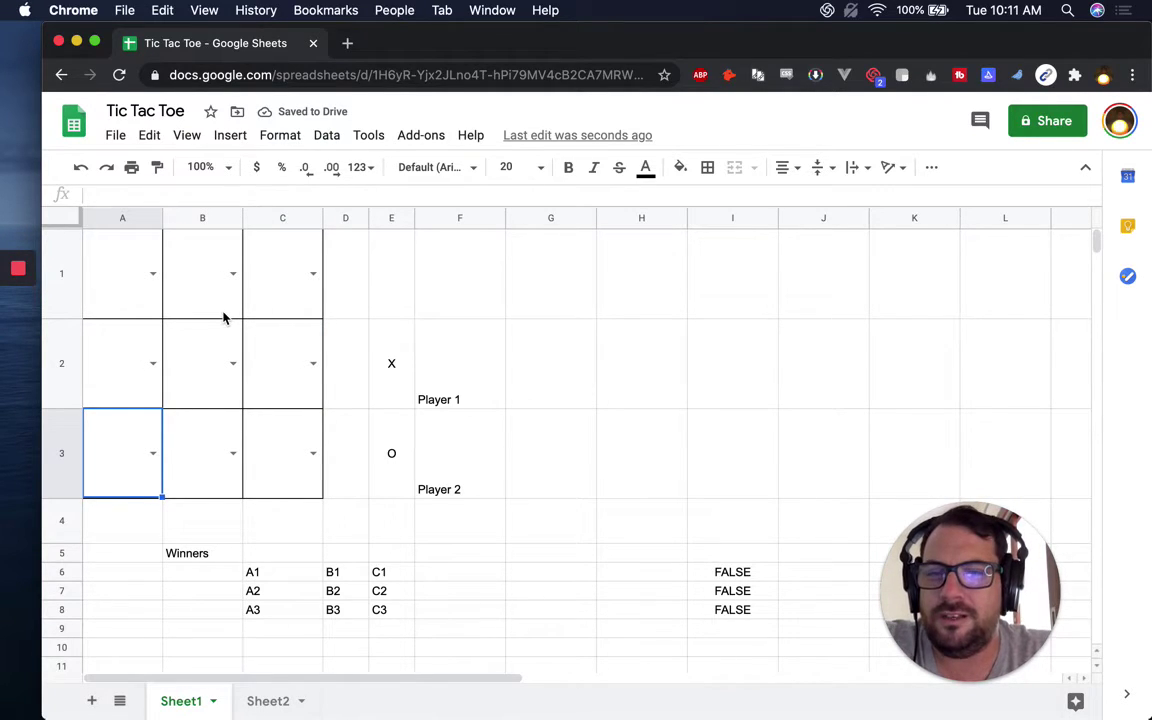
Review the empty board cells along row 1 and the column A references that identify each square
click(118, 258)
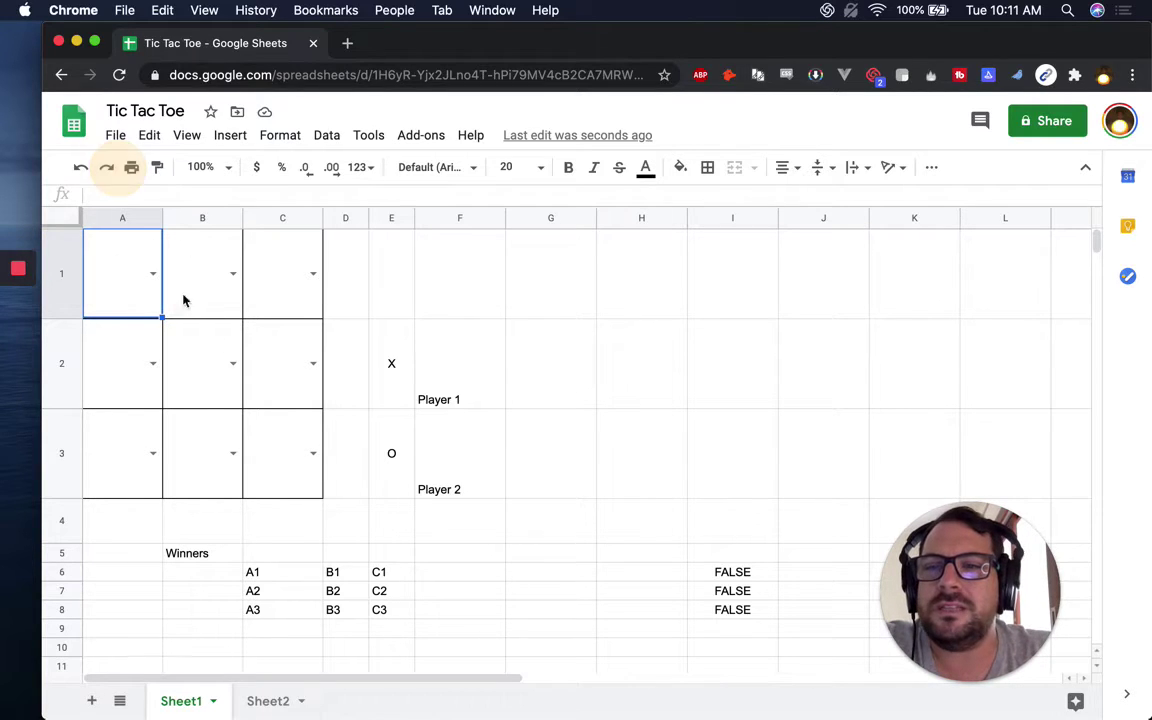
click(185, 255)
click(251, 293)
click(116, 217)
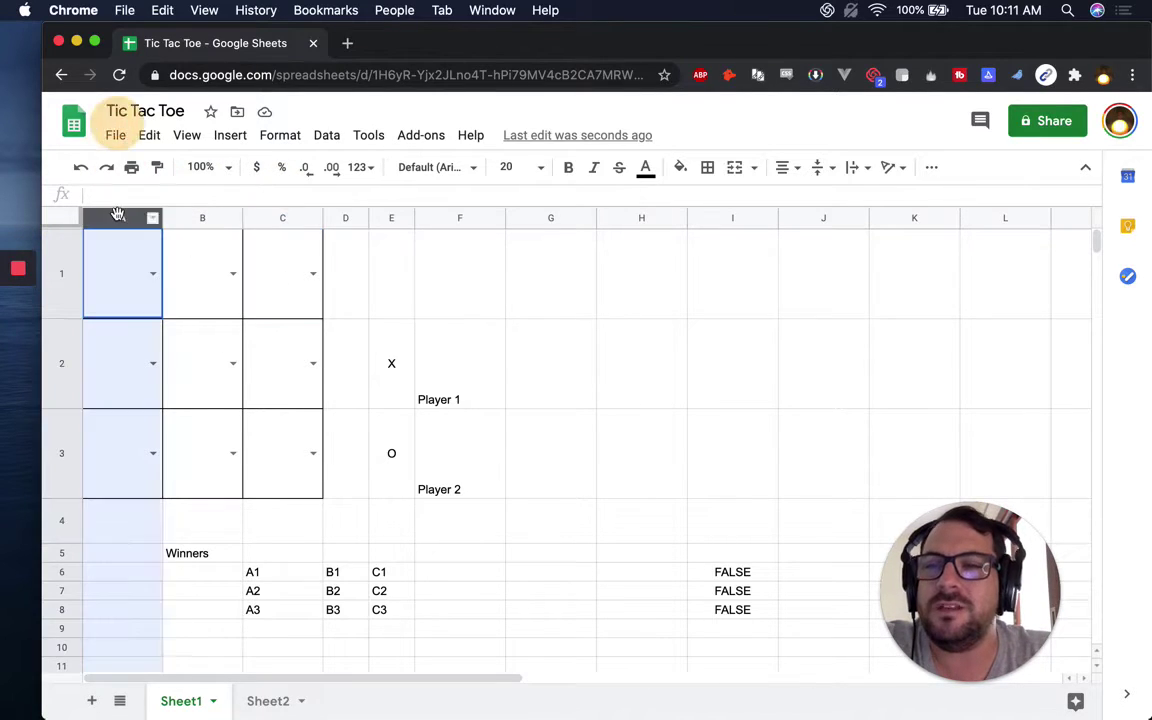
click(123, 278)
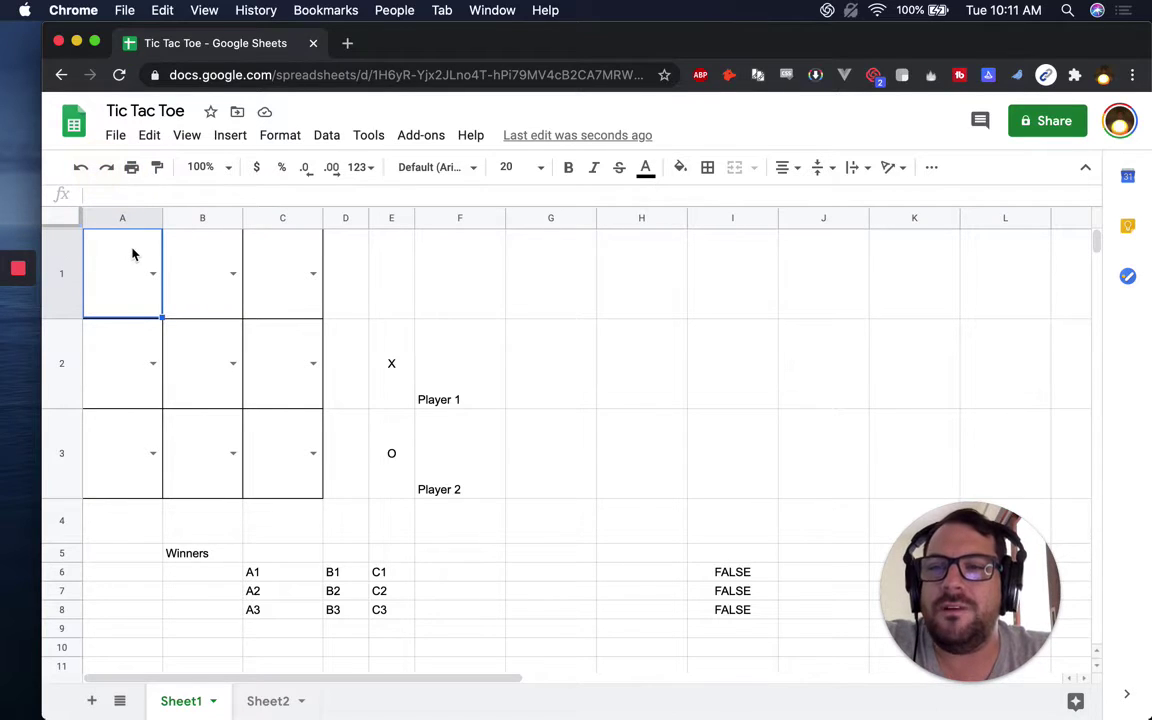
click(283, 272)
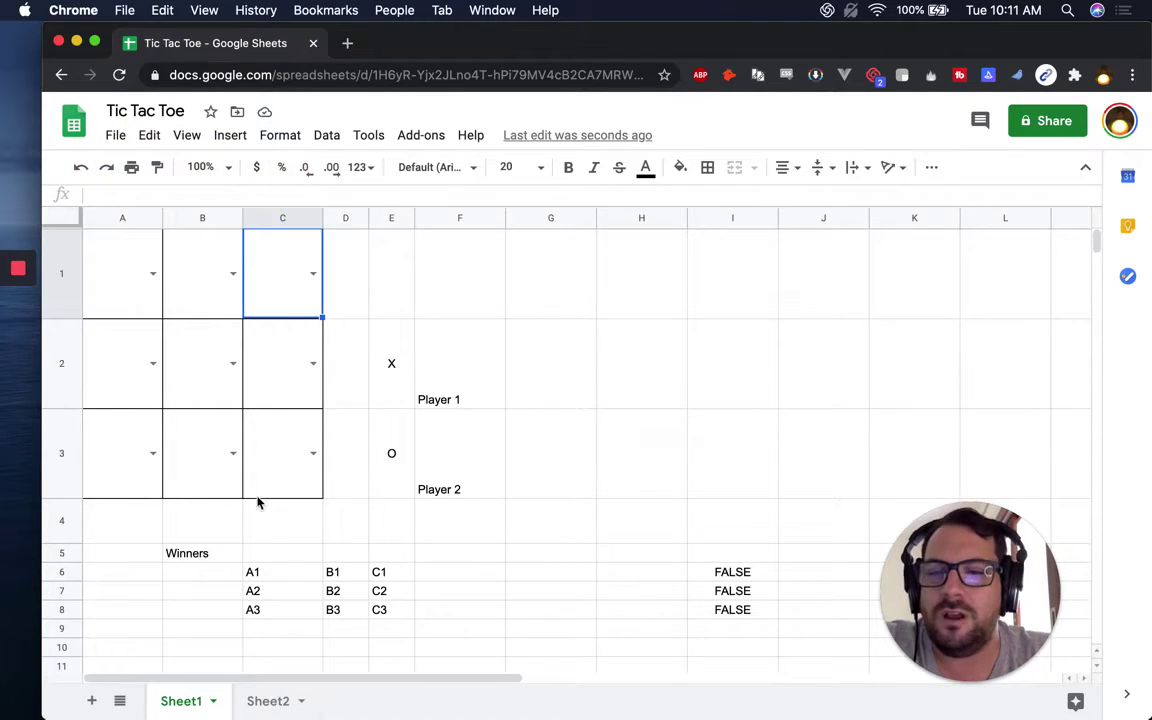
click(144, 298)
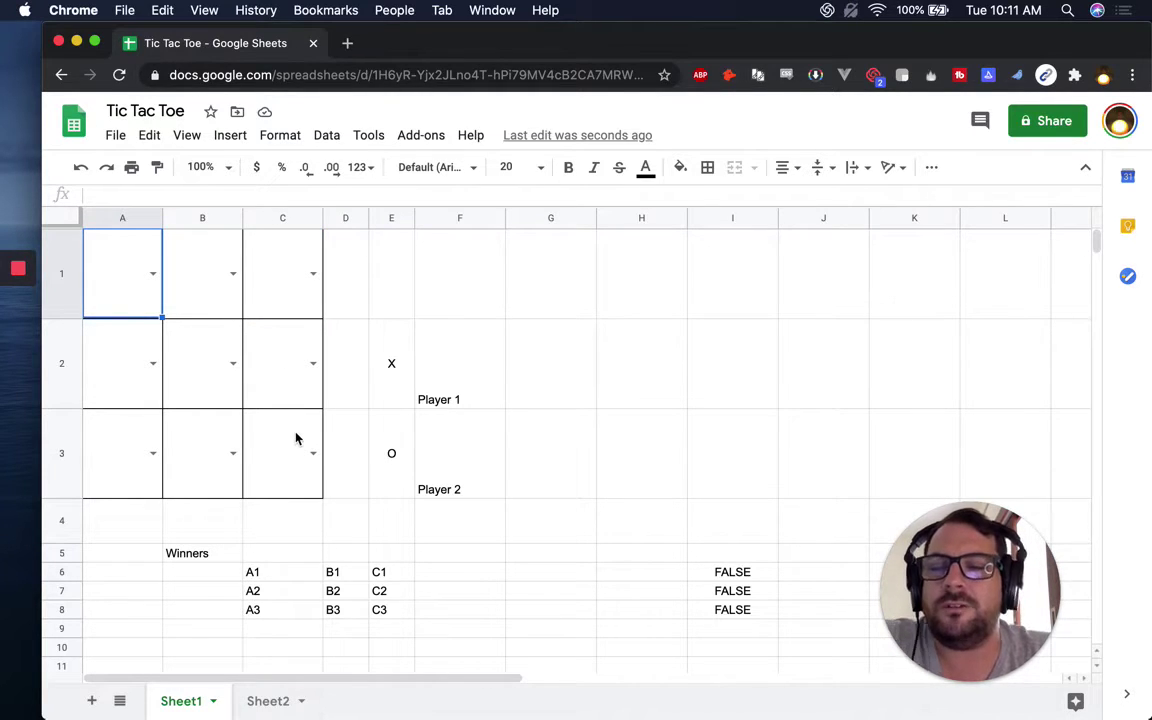
Compare the board with the Winners table and inspect the references in C6:E6 and the formula in F6
scroll(296, 437, down, 5)
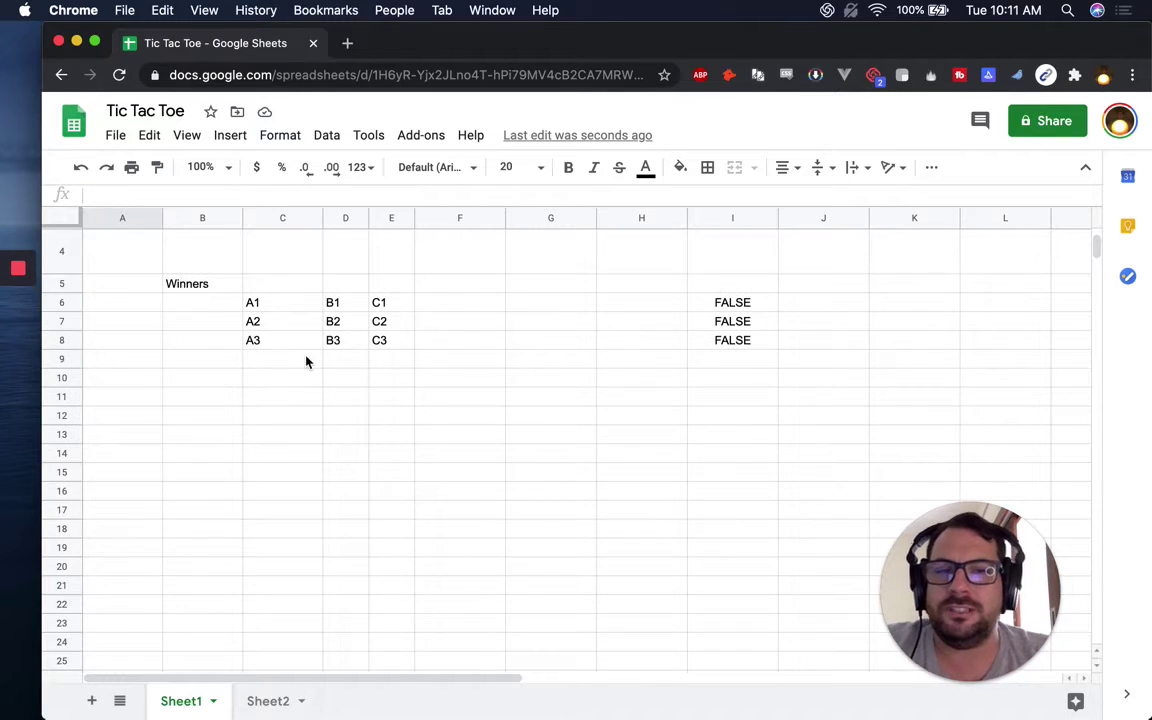
scroll(306, 360, up, 5)
scroll(360, 399, down, 5)
drag(237, 319, 231, 309)
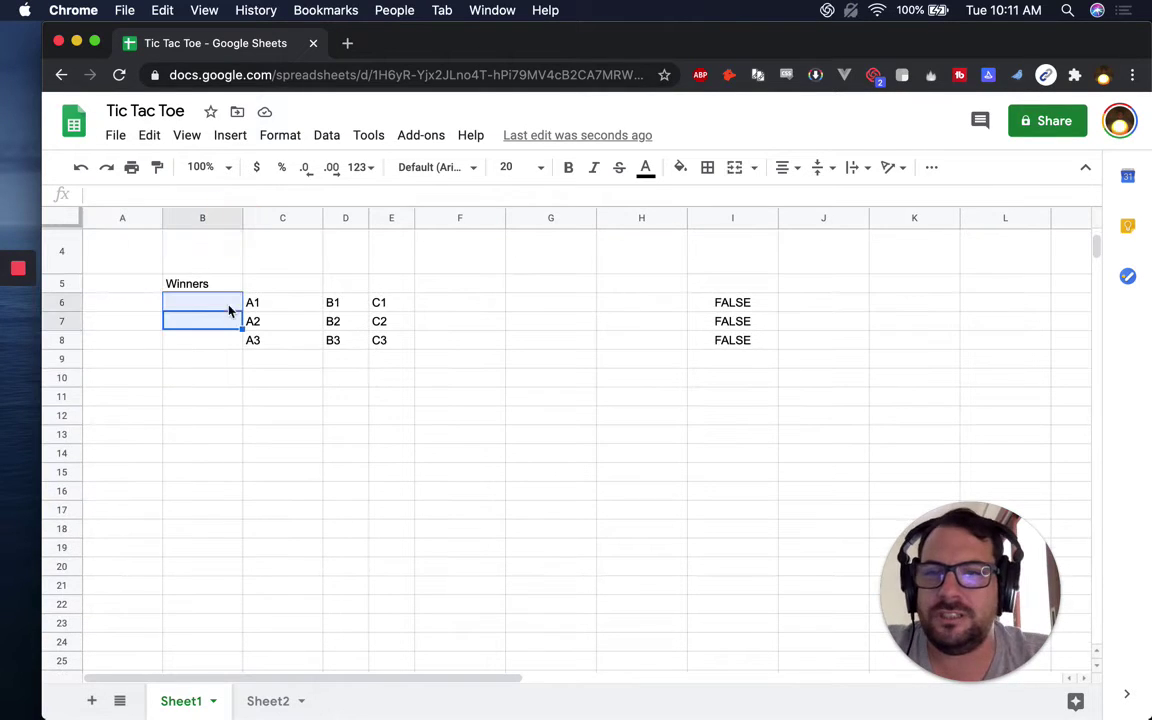
click(223, 290)
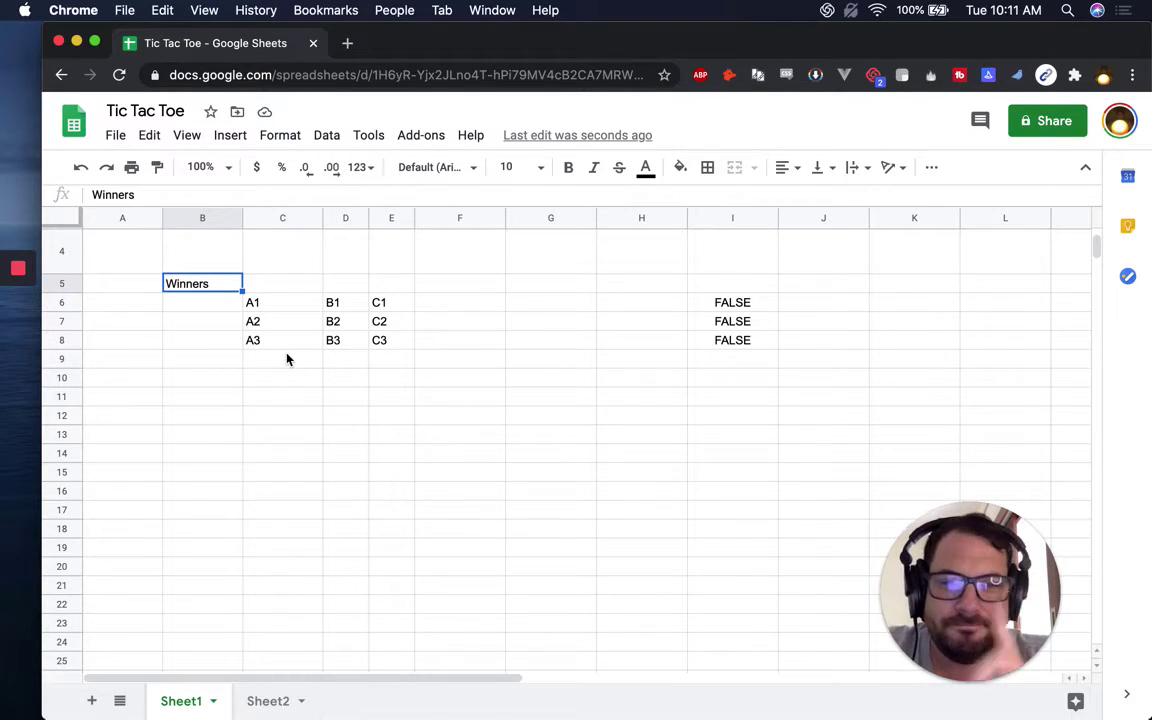
scroll(288, 355, up, 2)
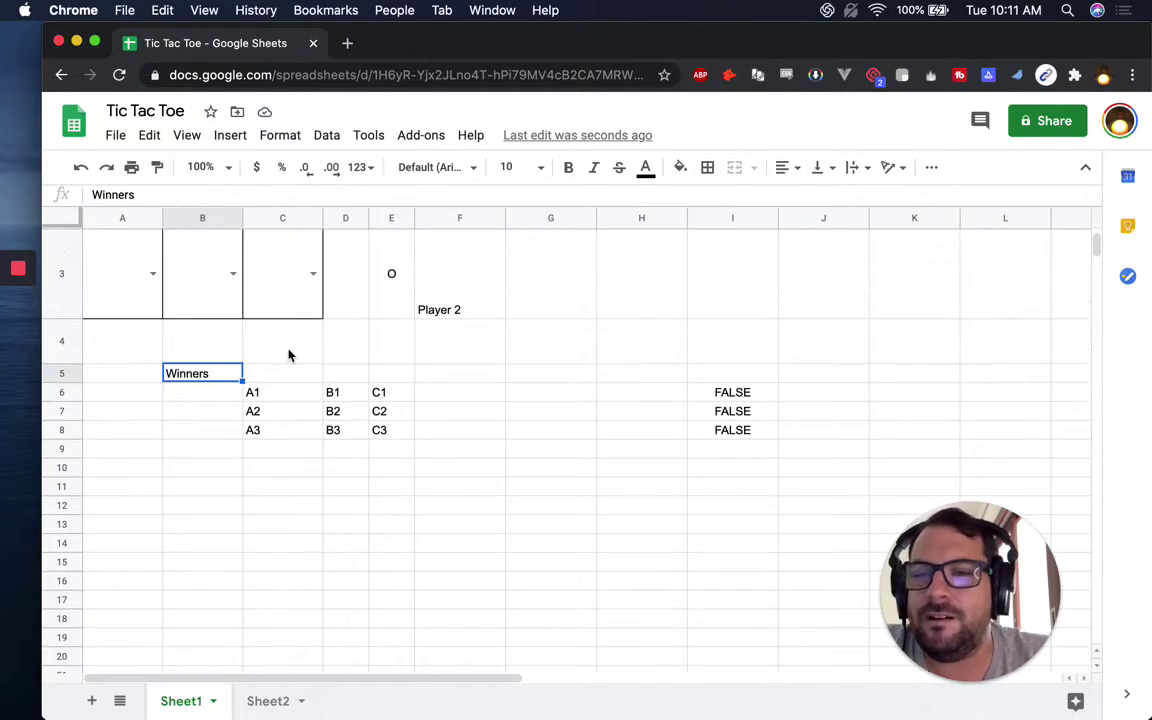
scroll(288, 355, up, 3)
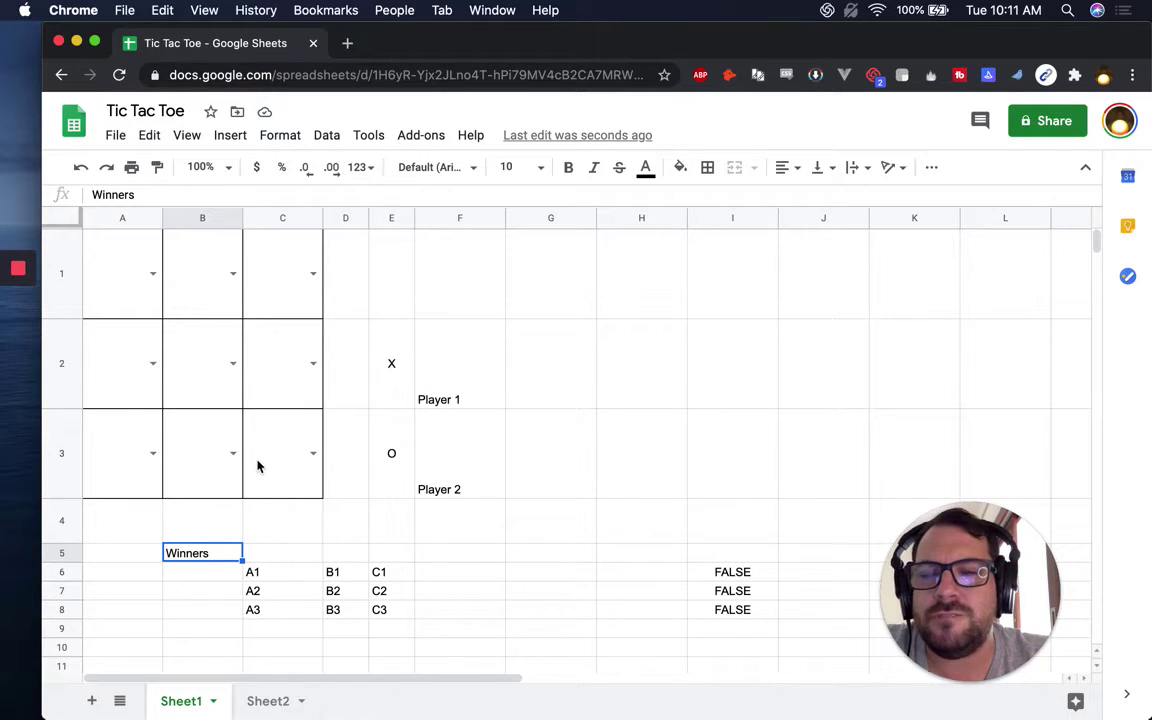
scroll(256, 466, down, 1)
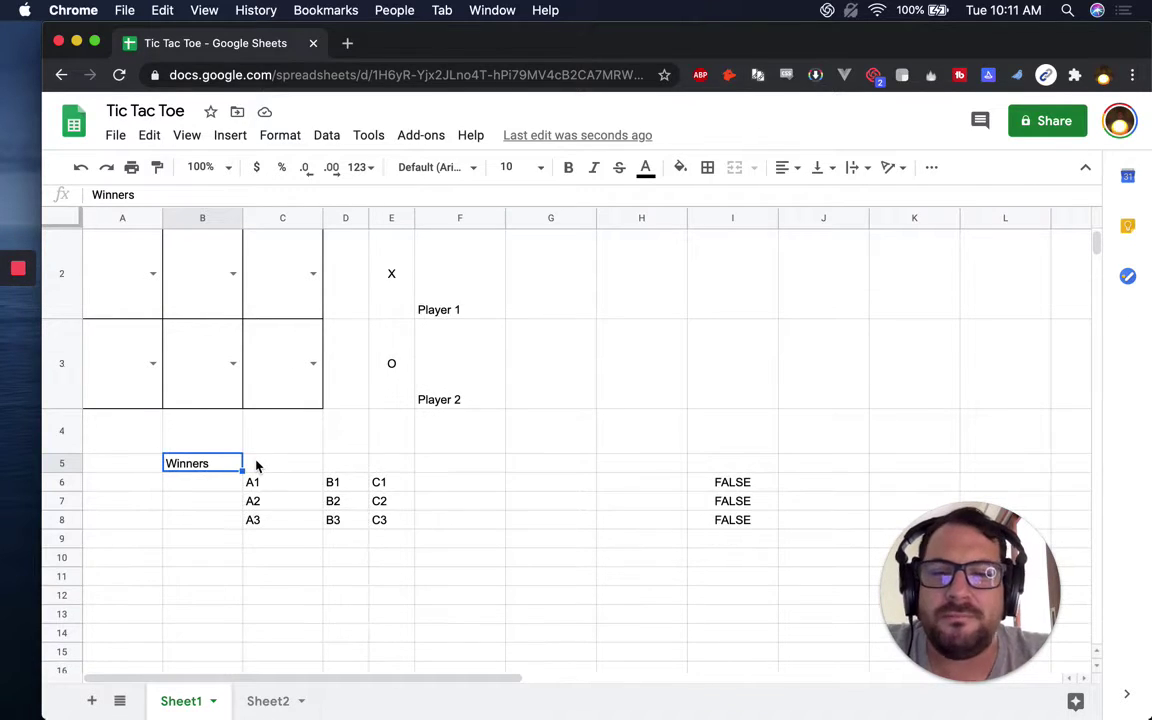
scroll(257, 483, down, 2)
click(290, 306)
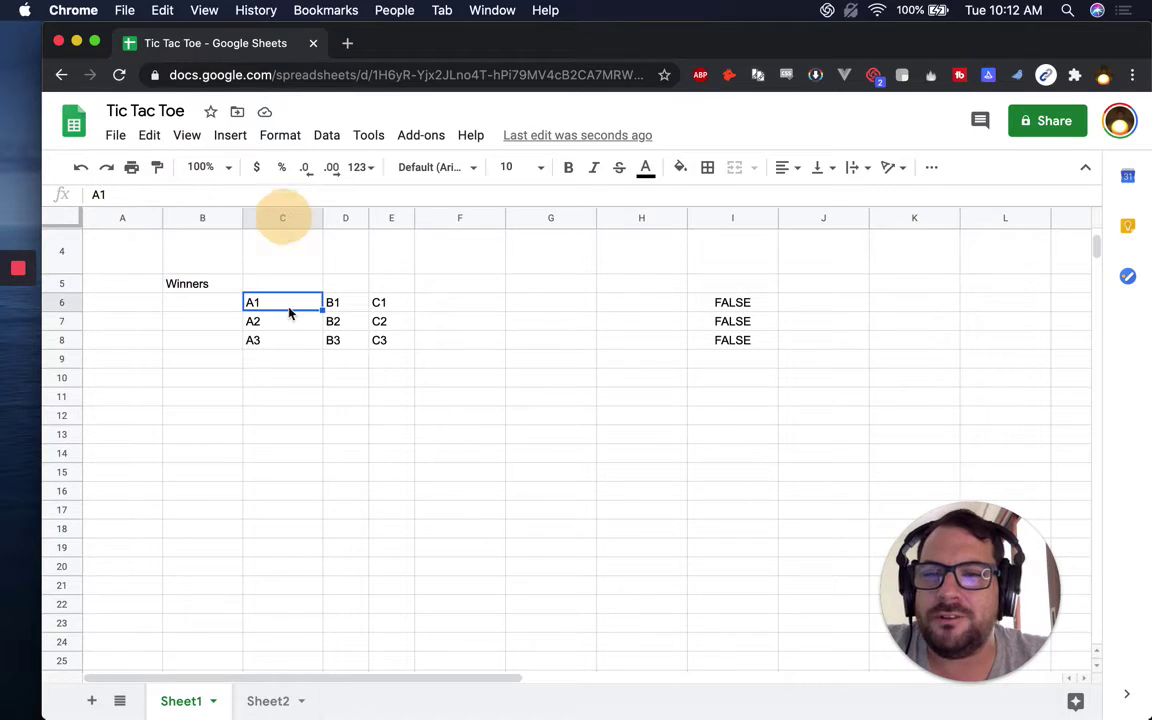
click(345, 306)
click(393, 306)
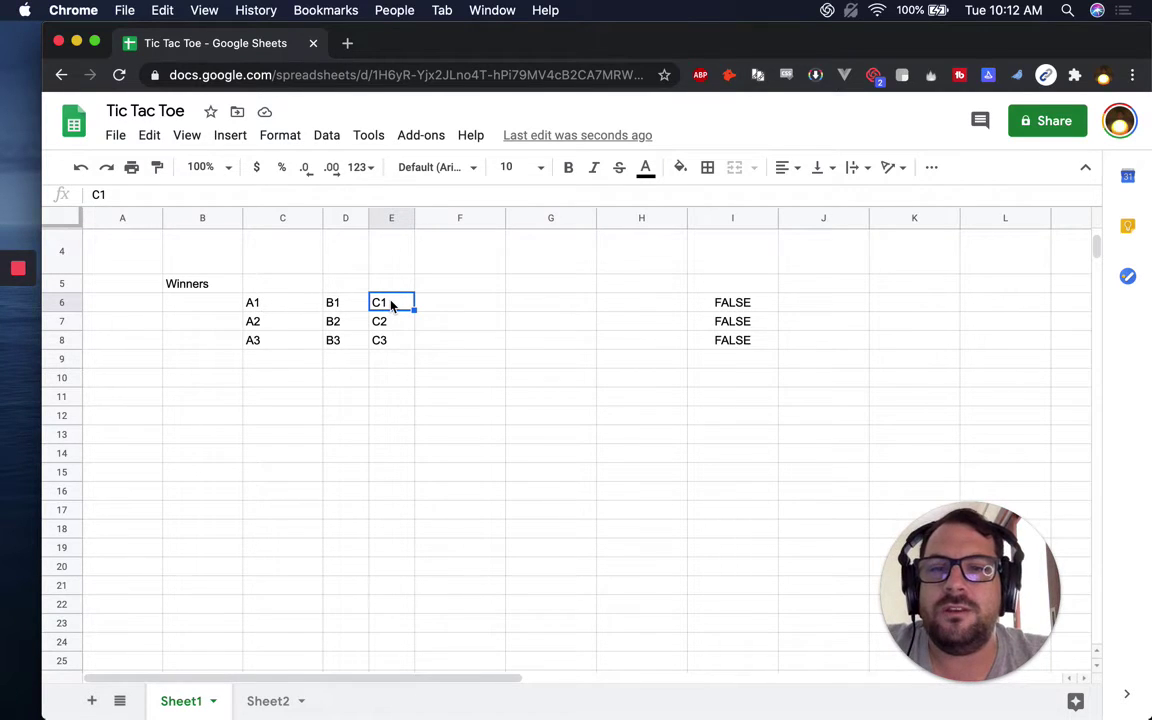
click(450, 308)
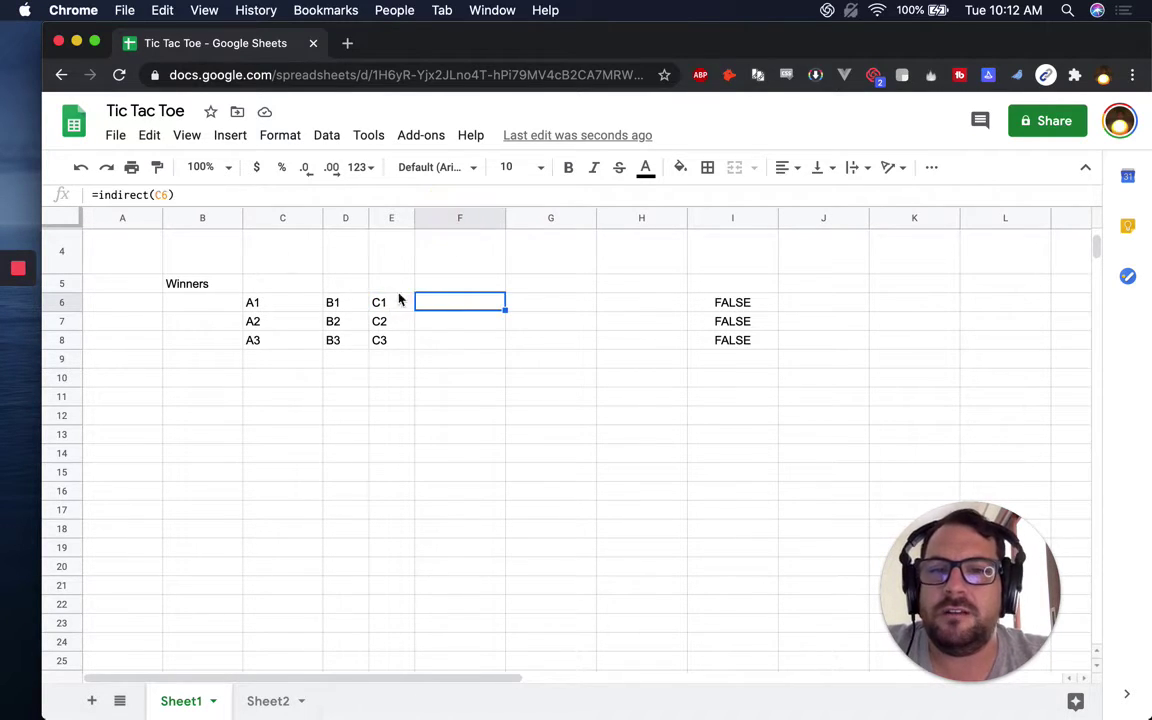
Check the lookup cells F6:H6, then change the winning text in the I6 formula to "X WON"
scroll(325, 303, up, 3)
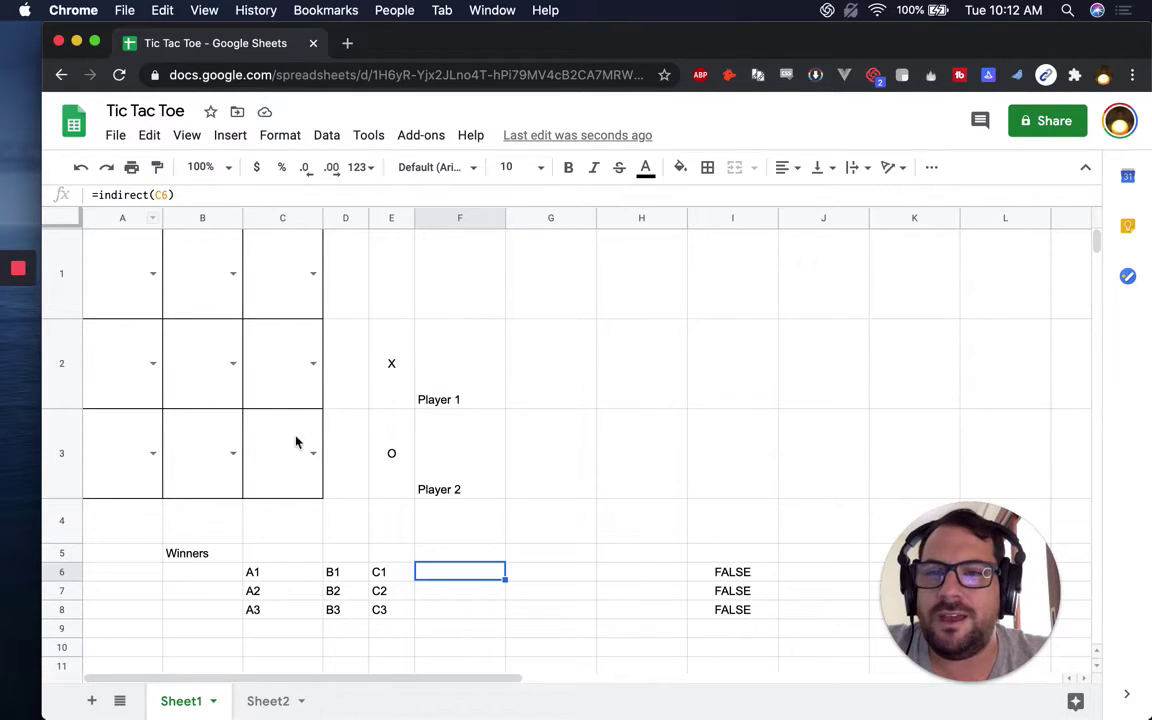
click(540, 579)
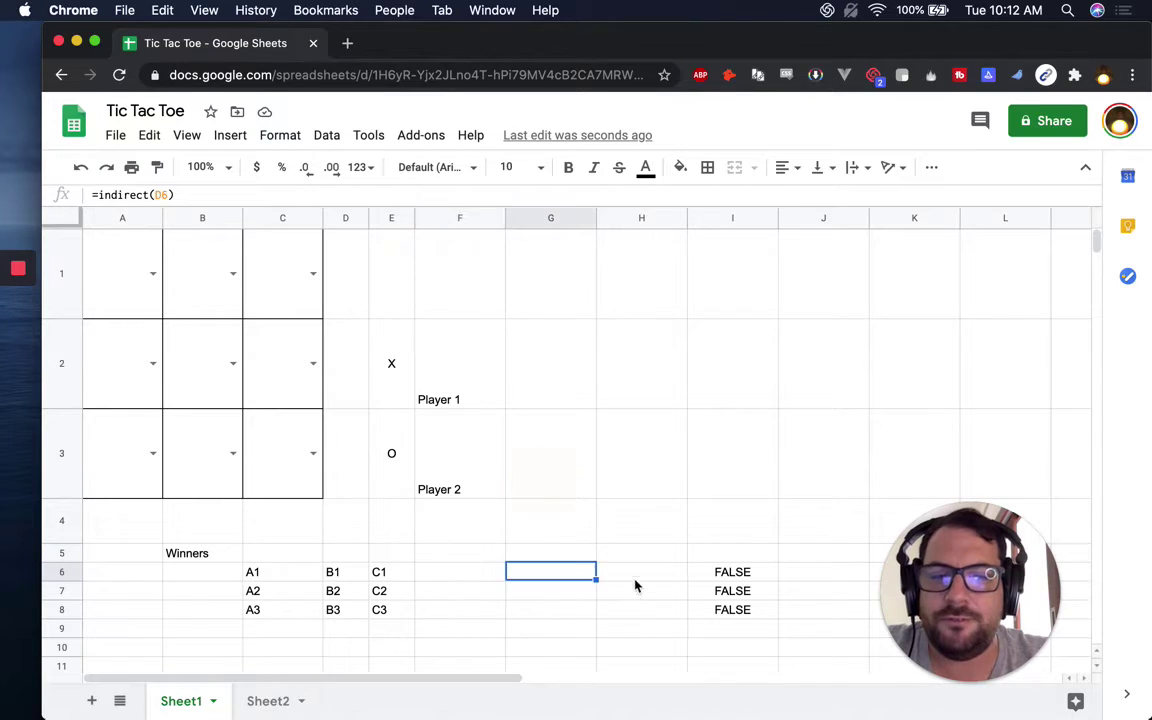
click(638, 582)
click(485, 573)
shift+click(681, 591)
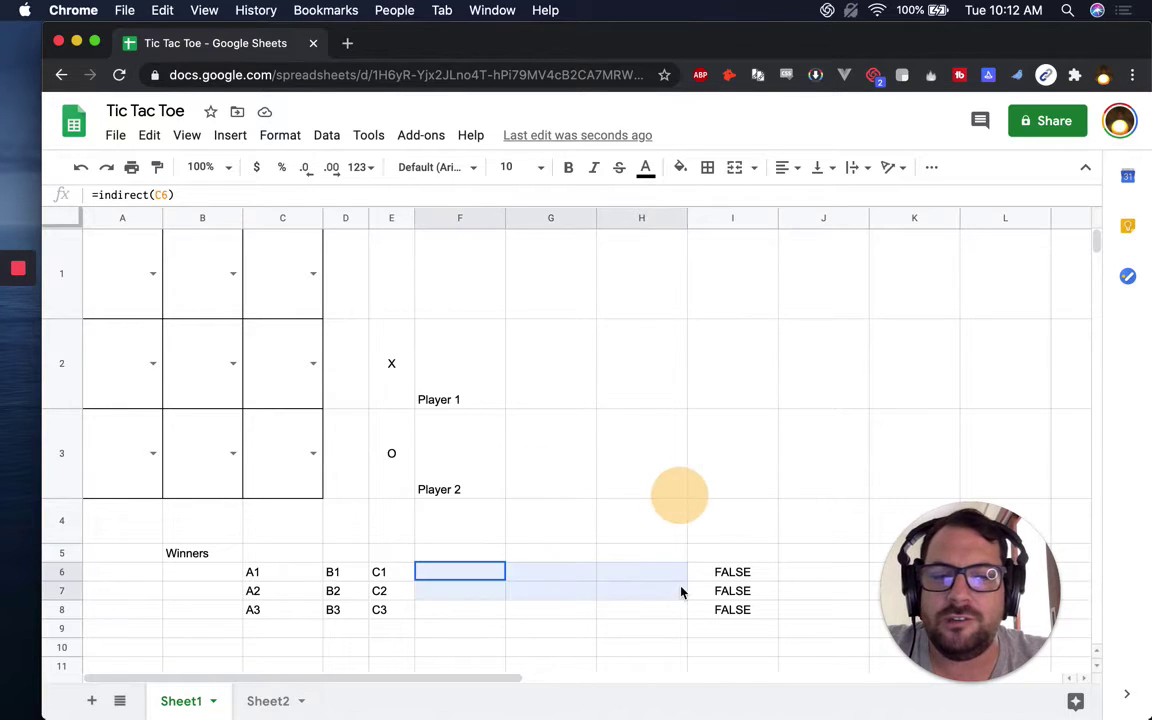
click(731, 576)
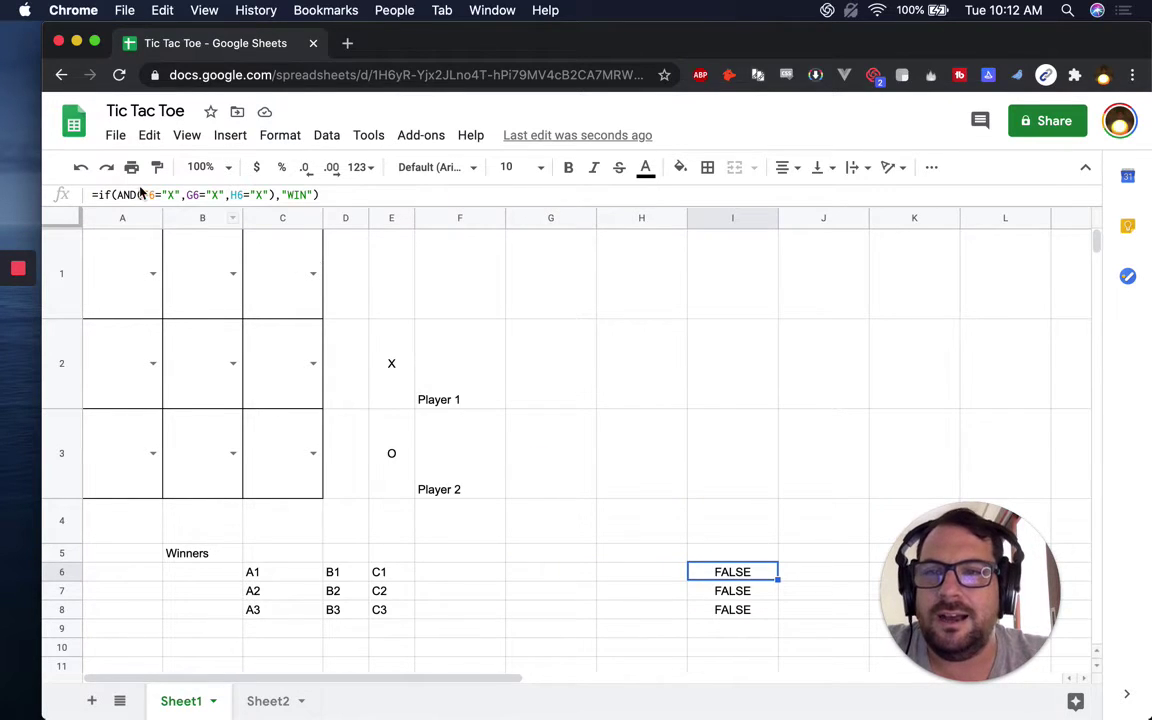
click(291, 195)
text(X WO)
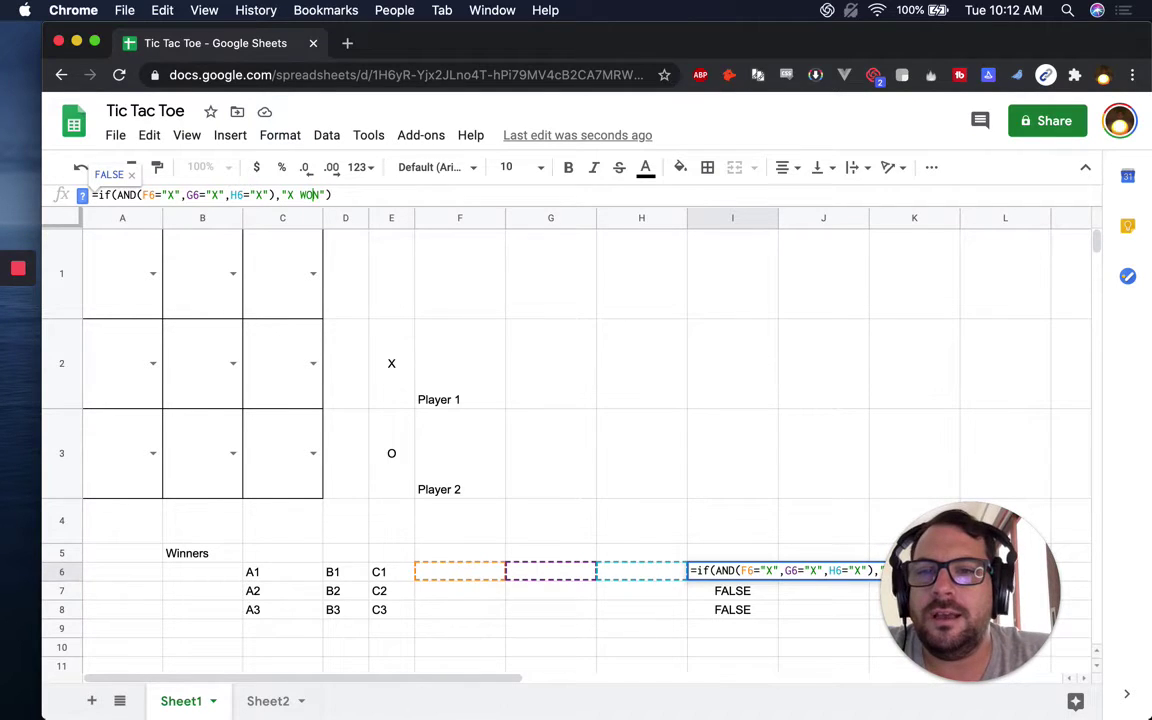
key(Return)
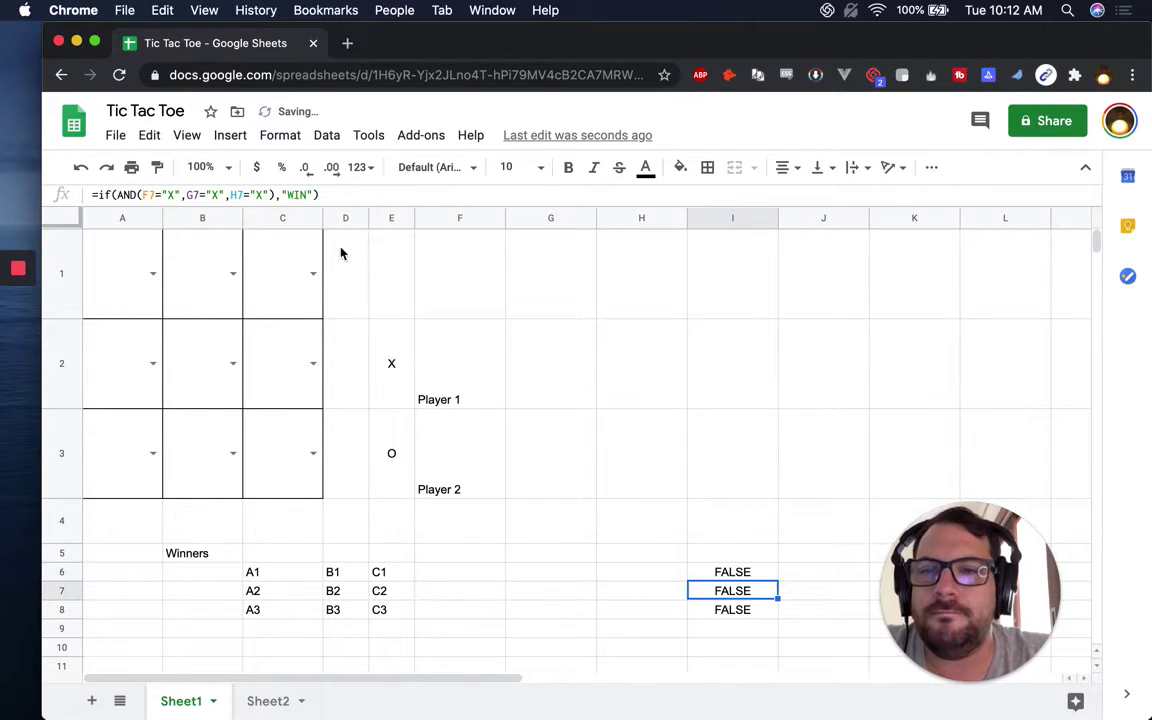
Examine the AND condition in the I6 formula, including its comparisons of F6, G6 and H6 with "X"
click(731, 571)
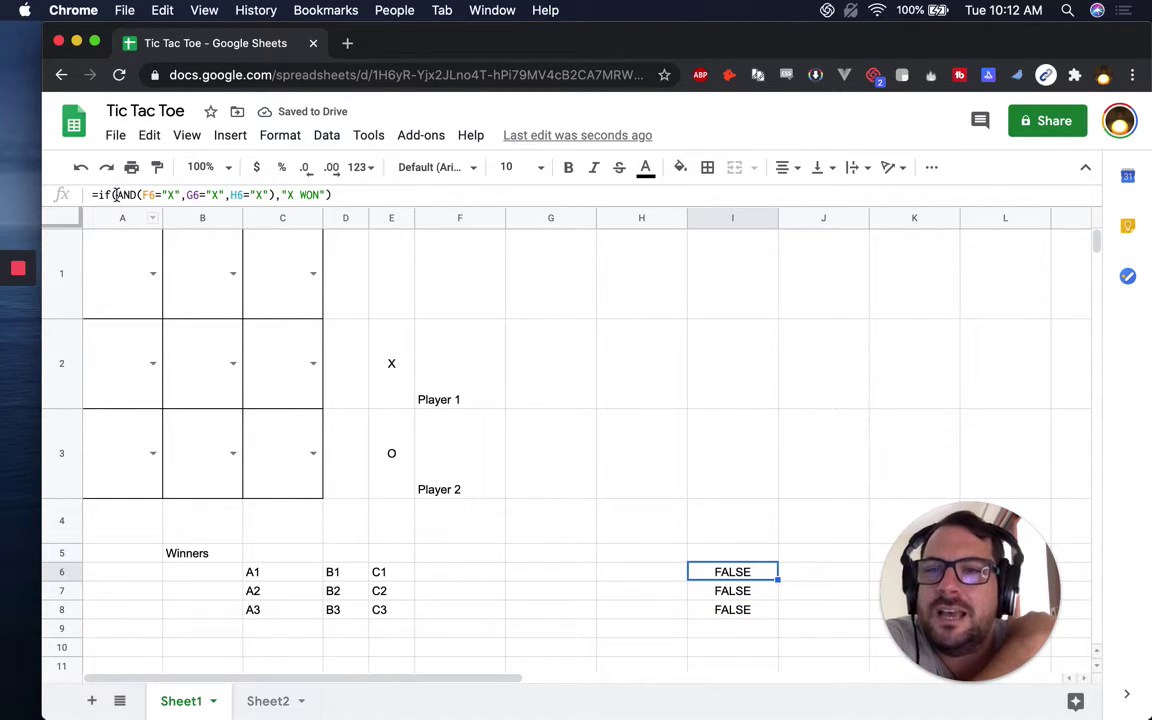
click(119, 195)
double_click(119, 195)
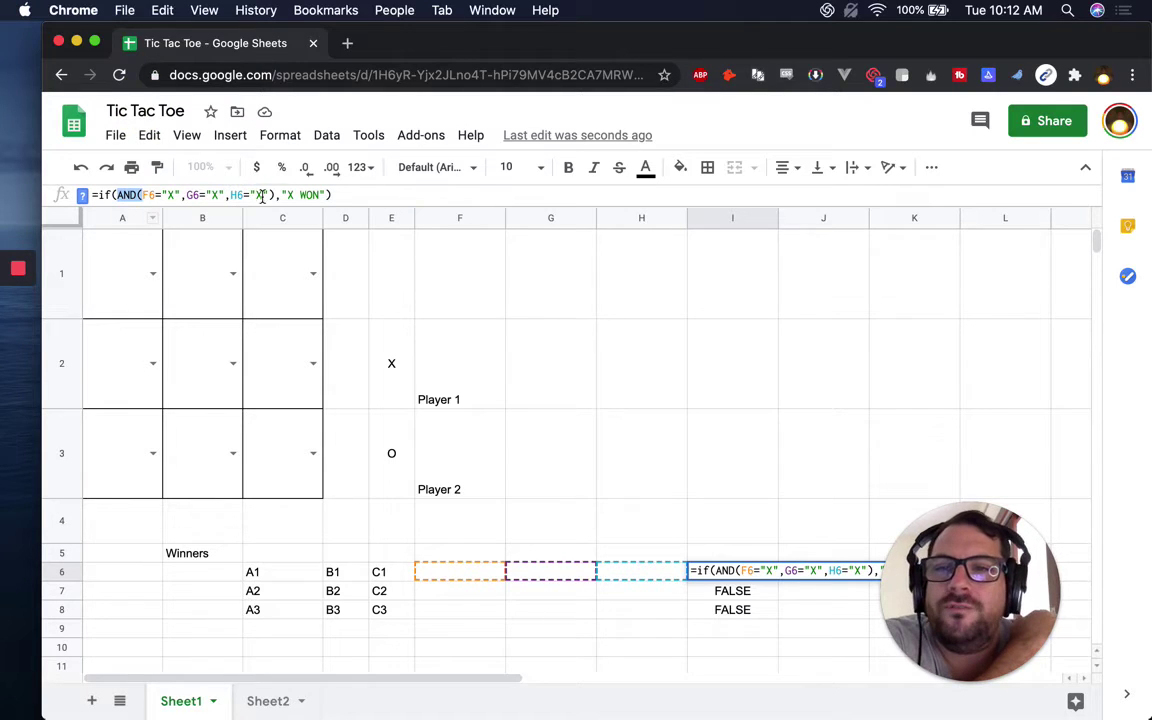
drag(274, 195, 141, 195)
click(143, 195)
click(161, 195)
click(187, 195)
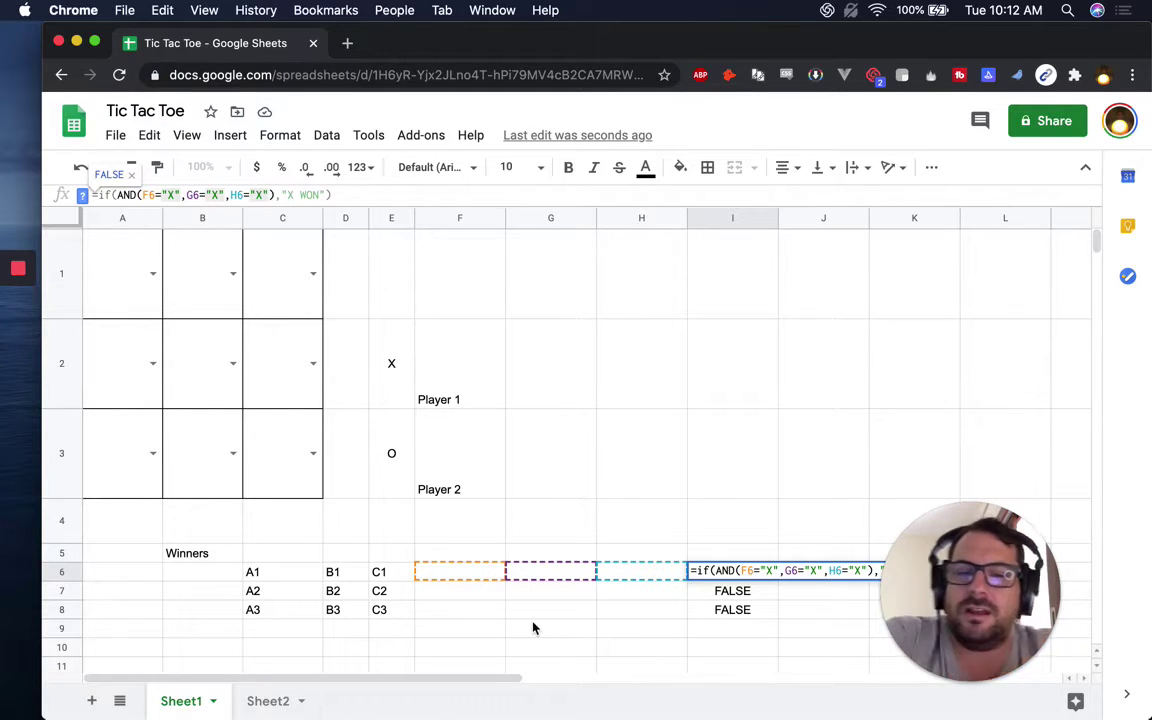
Try entering a lowercase x in board cells A1 and B1
click(122, 273)
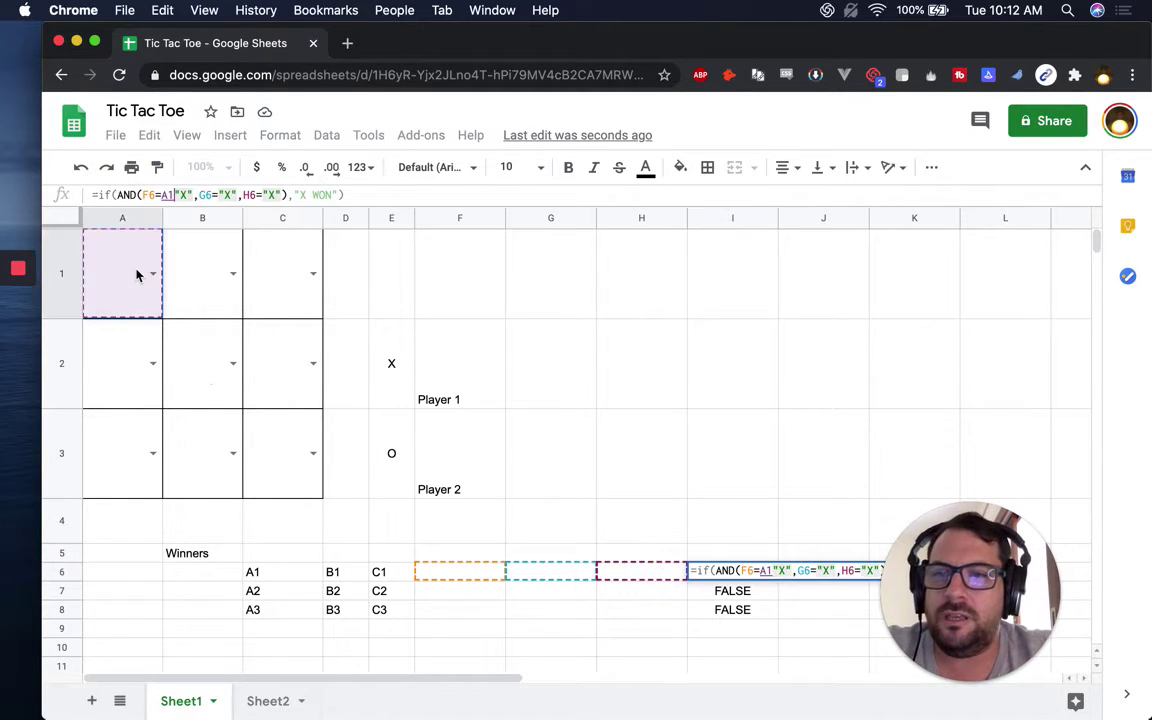
text(x)
key(Escape)
click(136, 275)
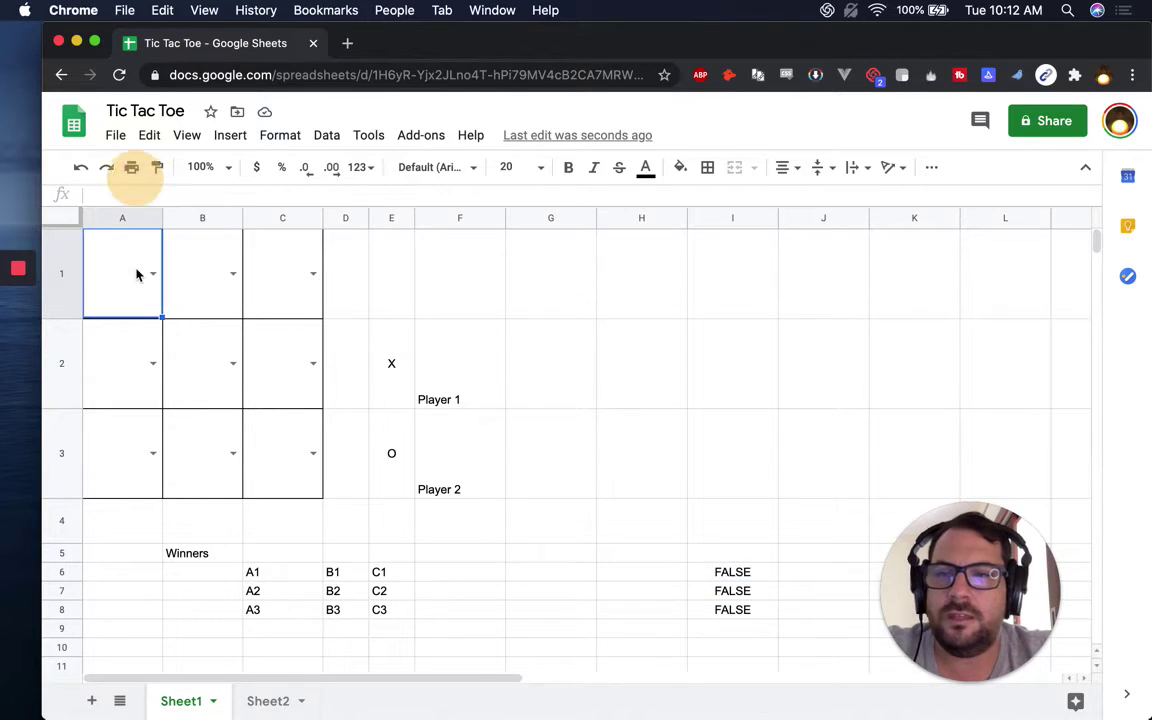
text(x)
key(Tab)
text(x)
key(Tab)
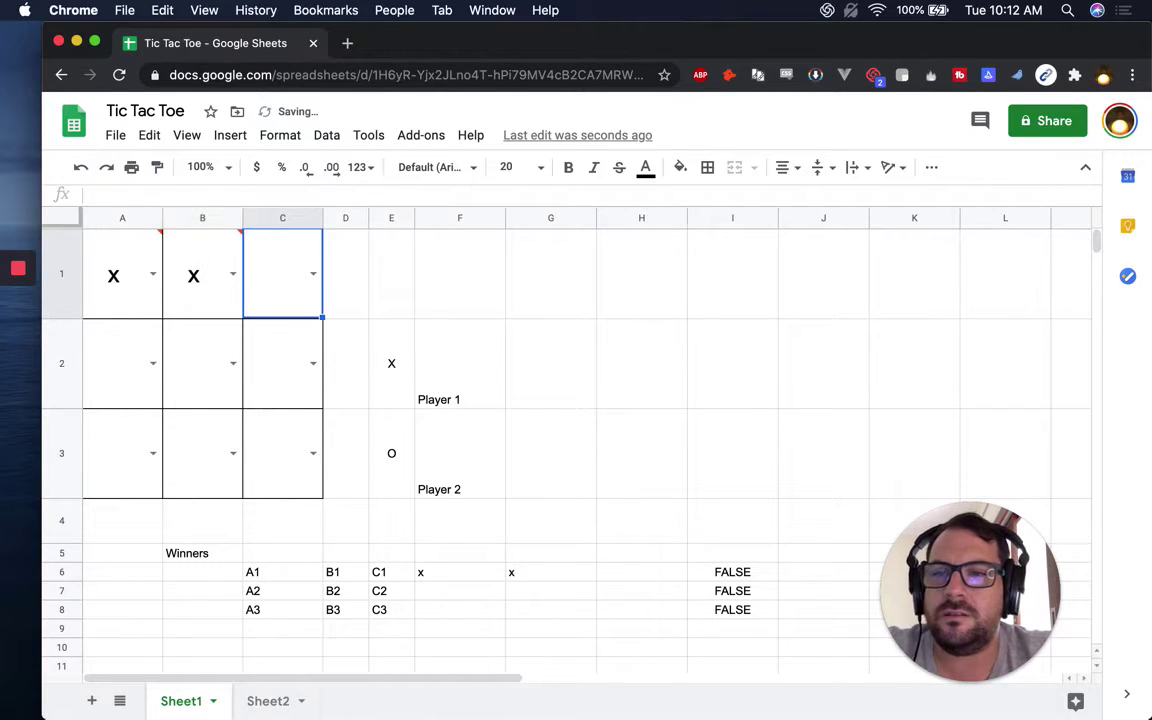
Fill the board's first row, A1:C1, with an uppercase X in each cell
click(128, 297)
text(X)
key(Tab)
text(X)
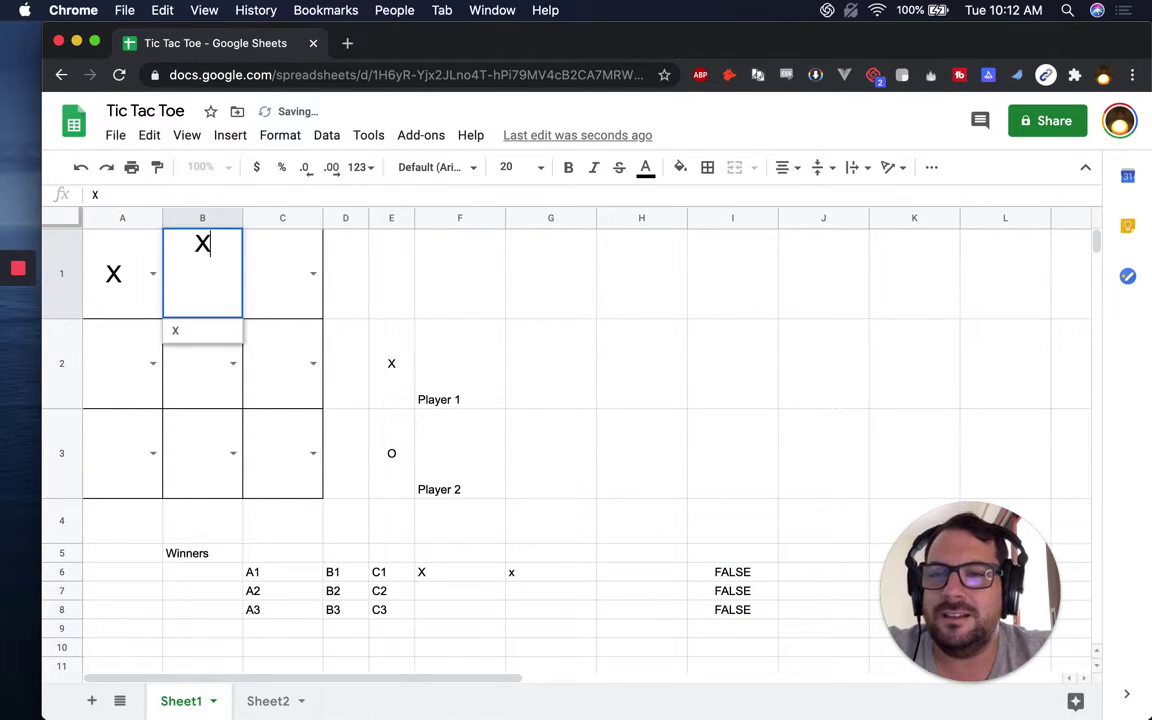
key(Tab)
text(X)
key(Return)
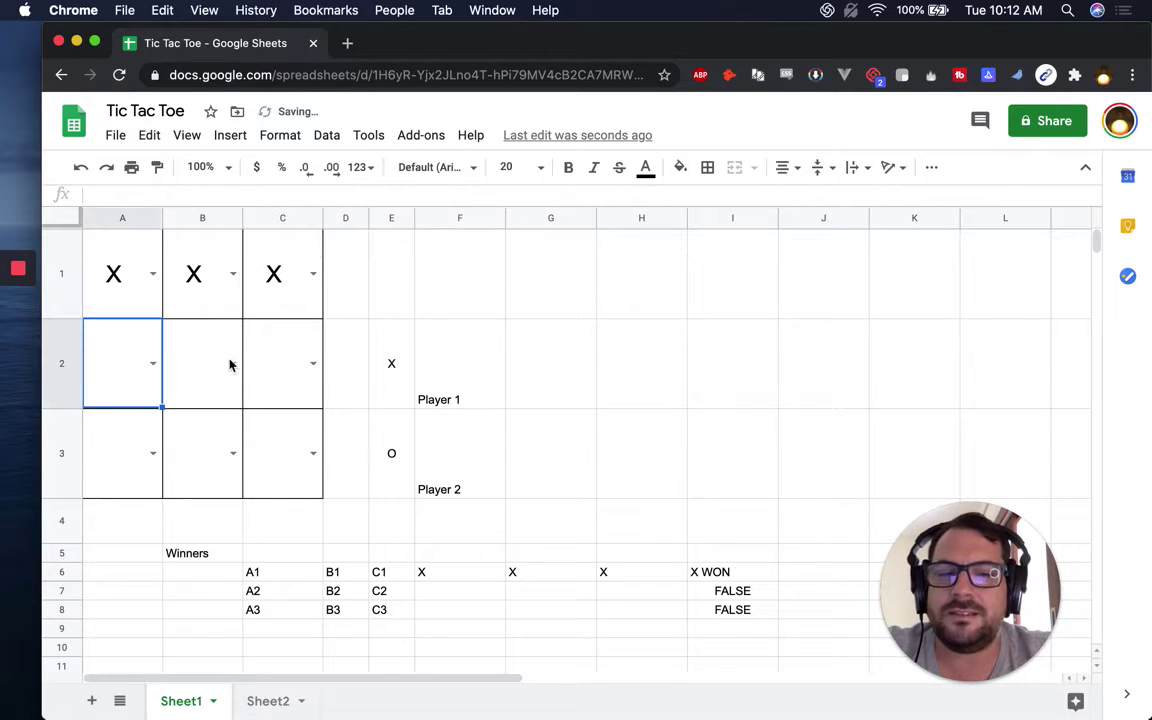
Try replacing the text references in C6:E6 with the formulas =A1, =B1 and =C1, and check the winner formula in I6
click(442, 580)
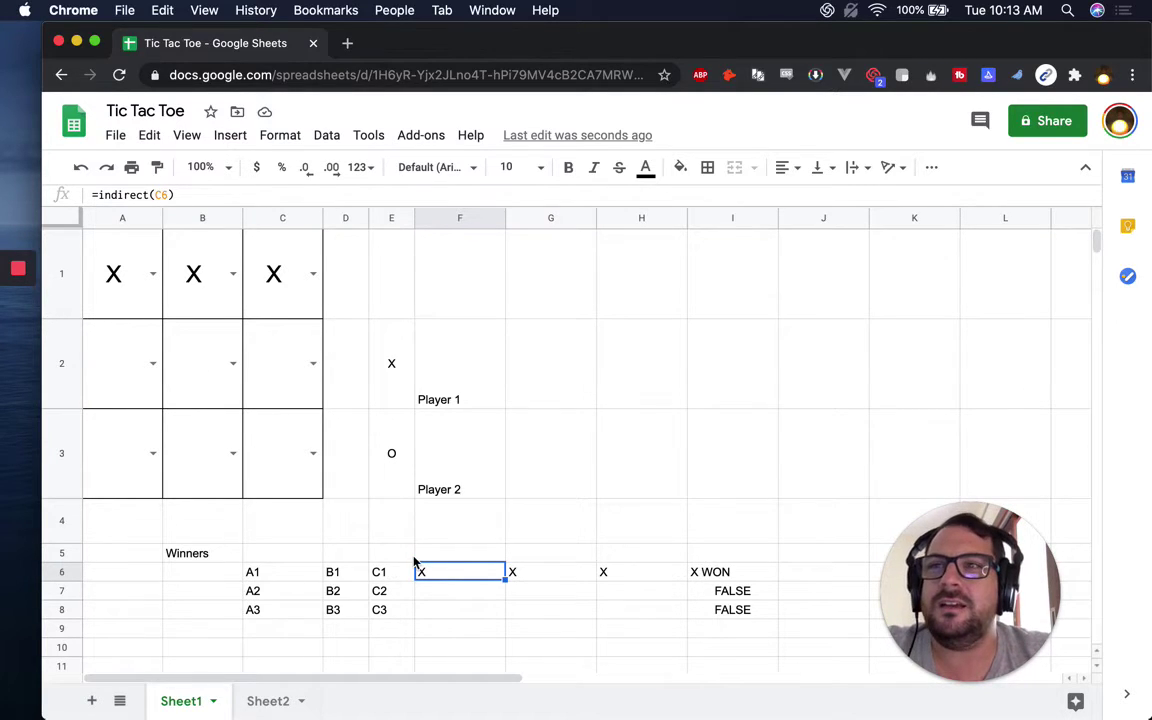
click(276, 575)
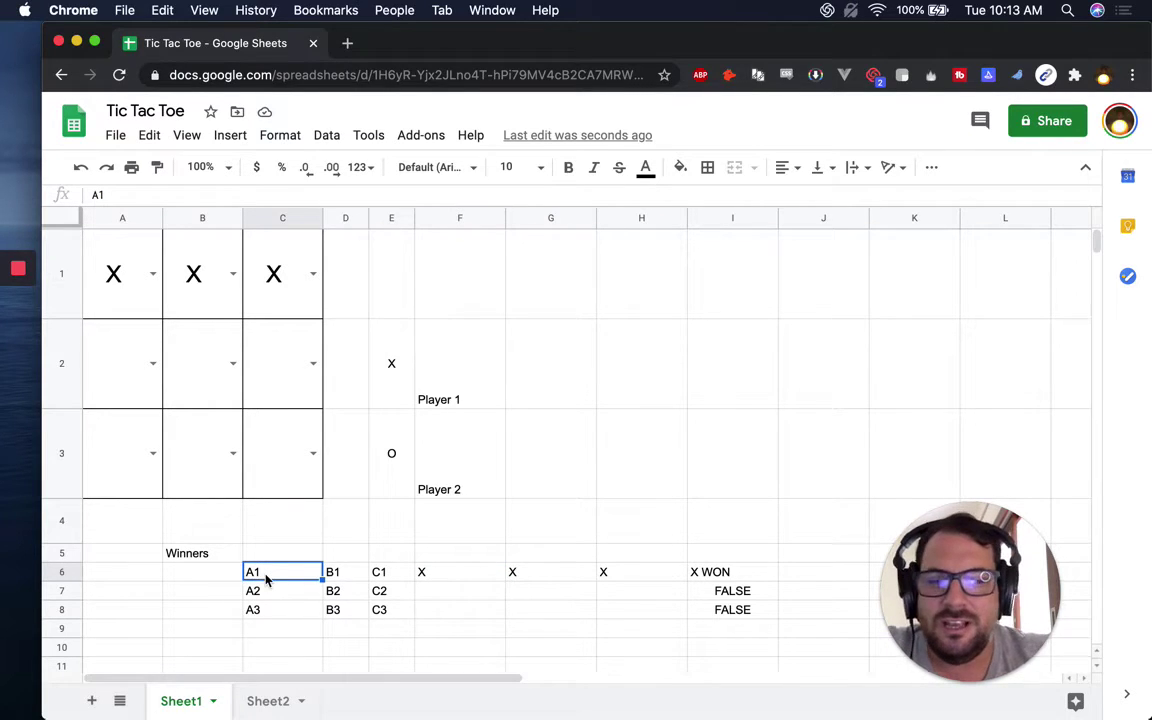
text(=A1)
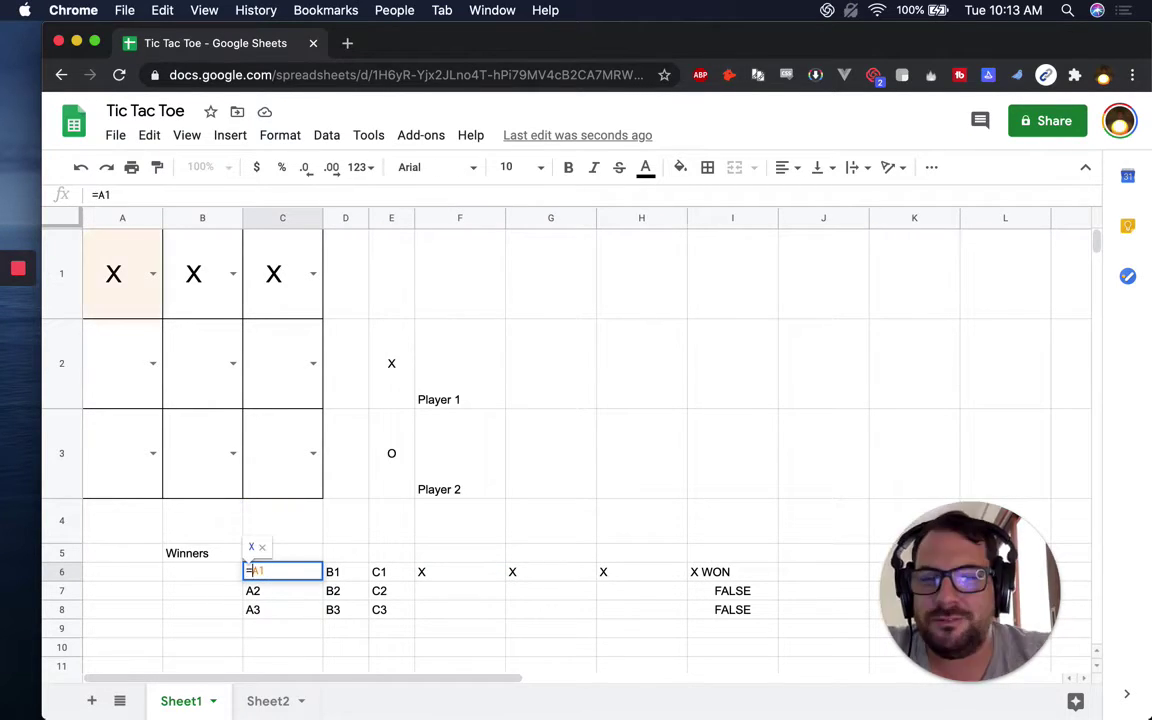
key(Return)
double_click(346, 570)
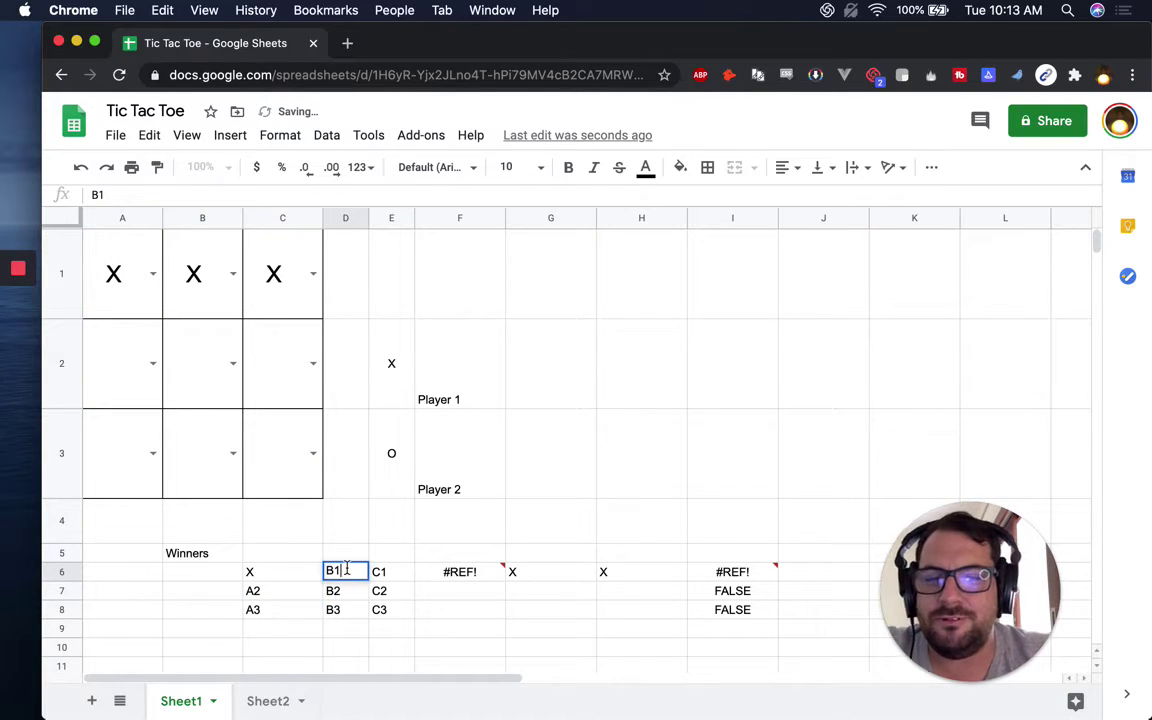
text(=)
key(Return)
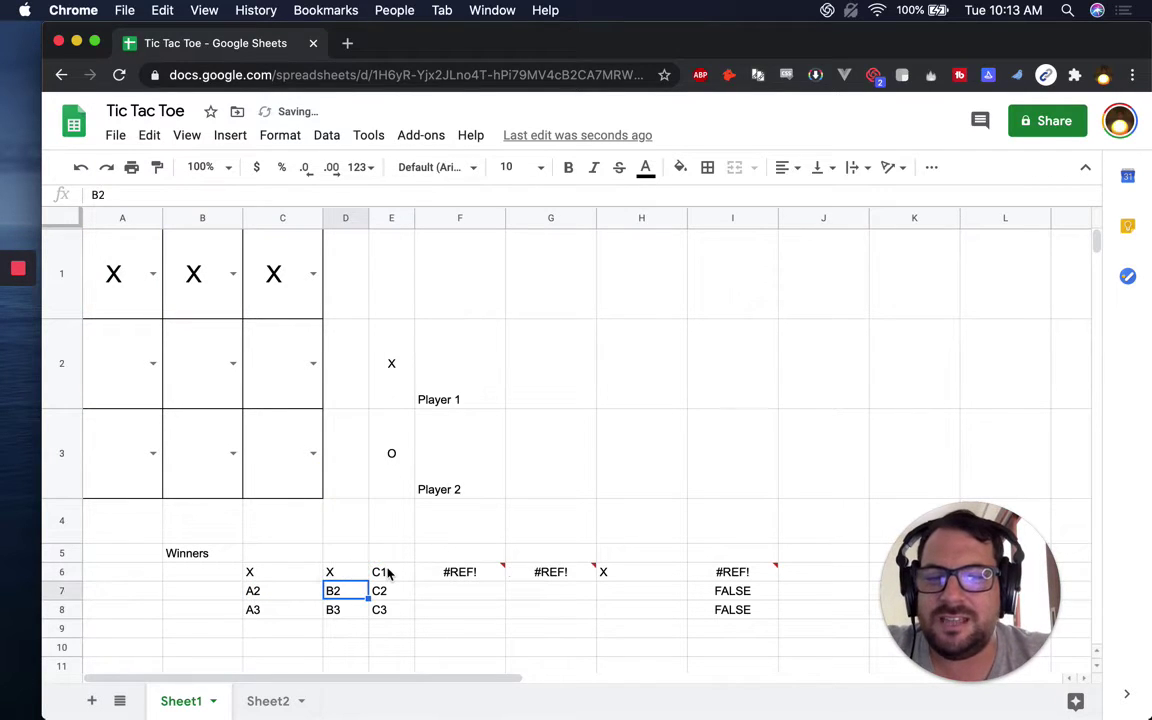
double_click(389, 572)
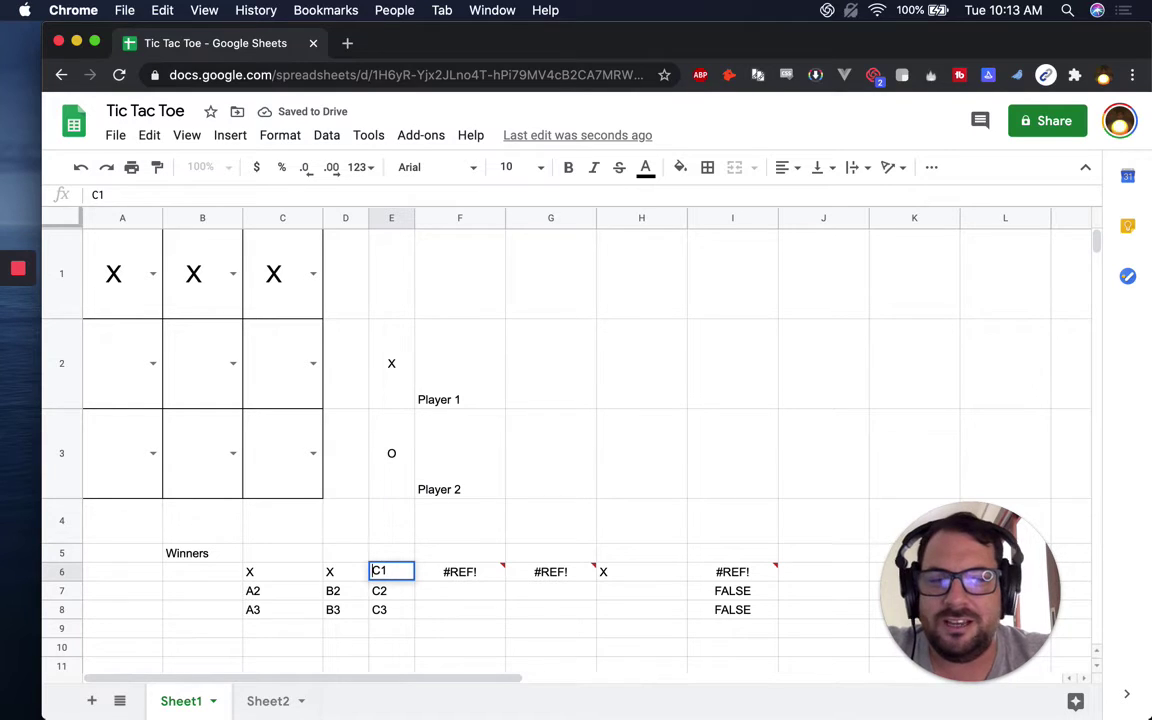
text(=)
key(Return)
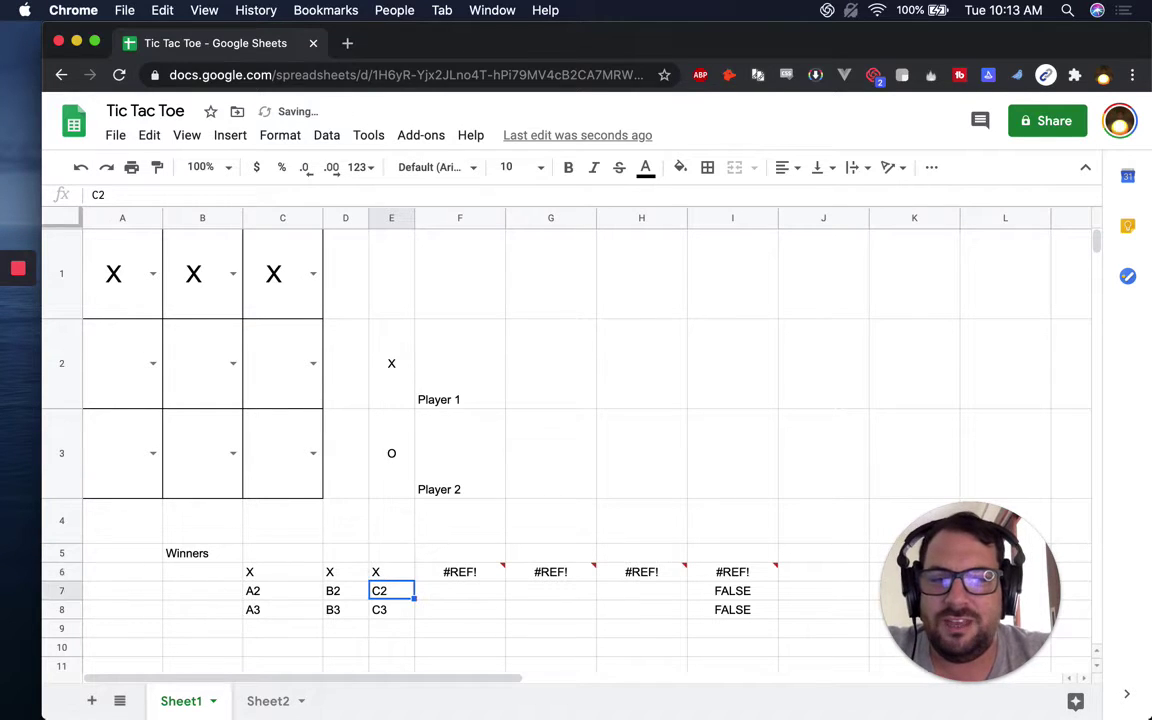
click(759, 578)
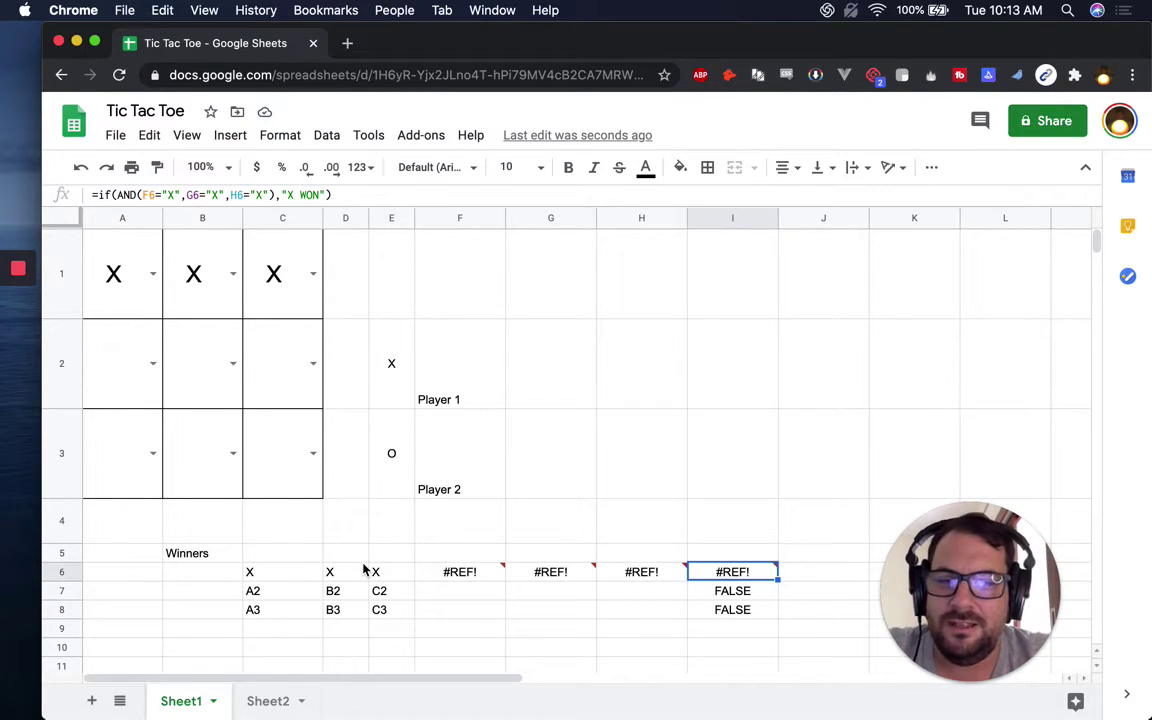
Undo the three formula edits in C6:E6 to restore the plain text references
key(super+z)
key(super+z)
key(super+z)
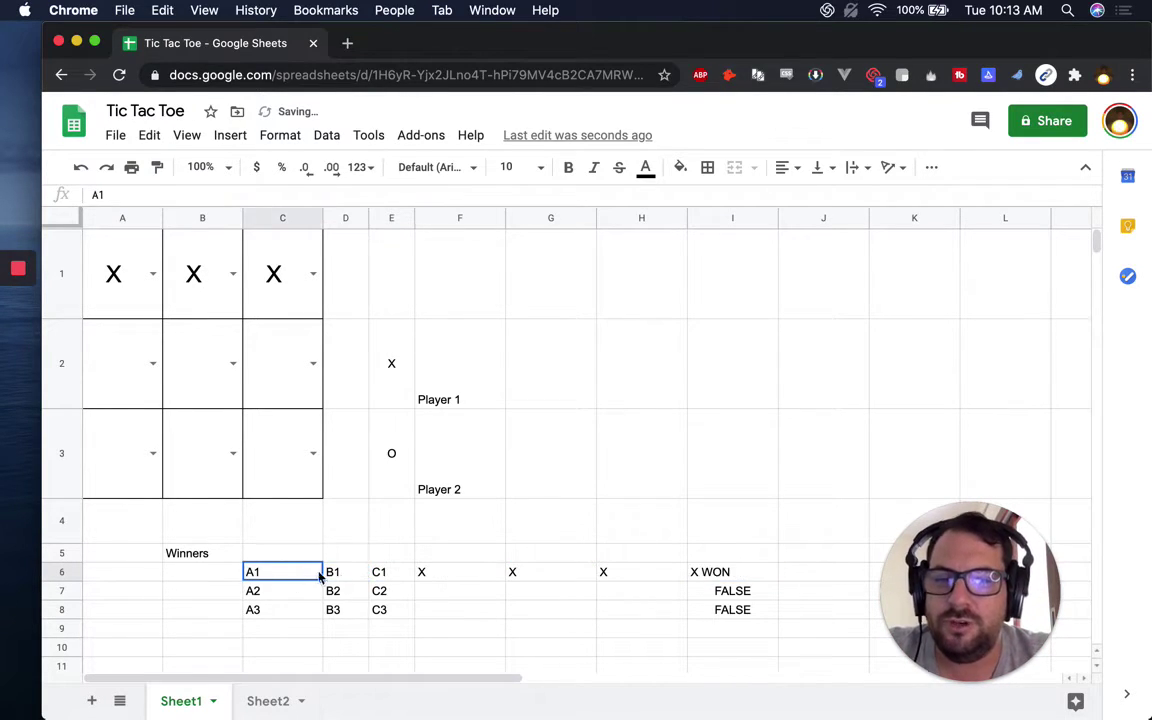
Enter A2 in C9 and A in D9 below the existing Winners references
scroll(368, 598, down, 5)
scroll(283, 398, up, 4)
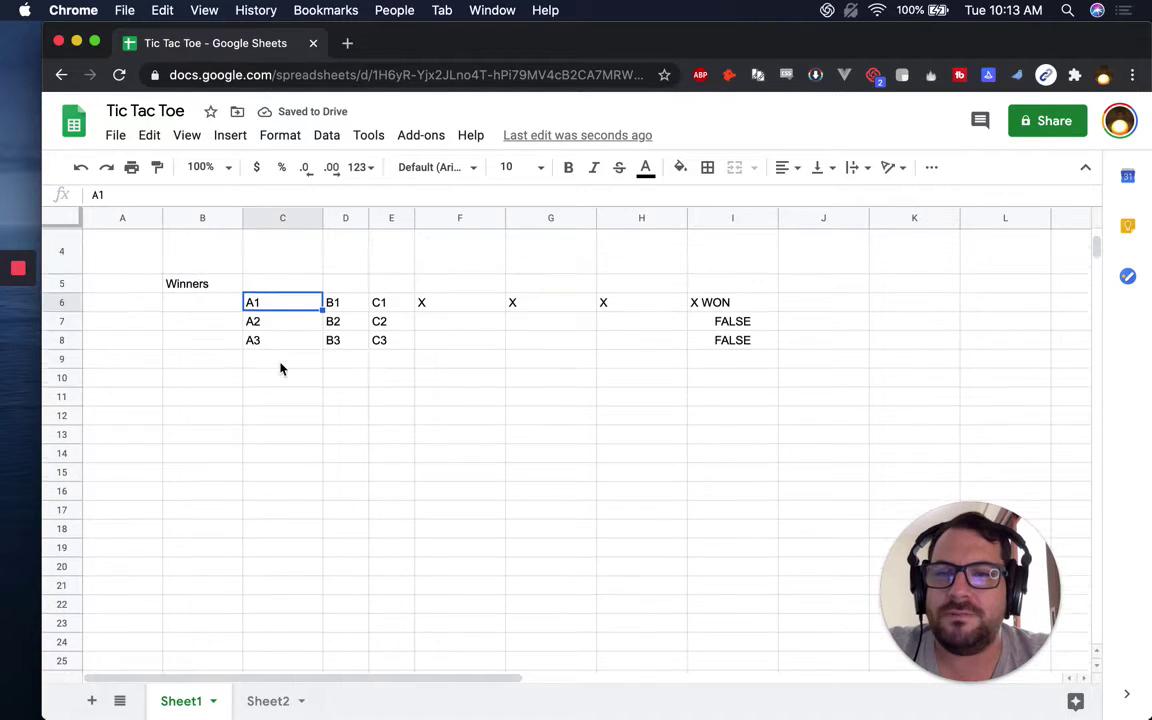
scroll(282, 369, up, 1)
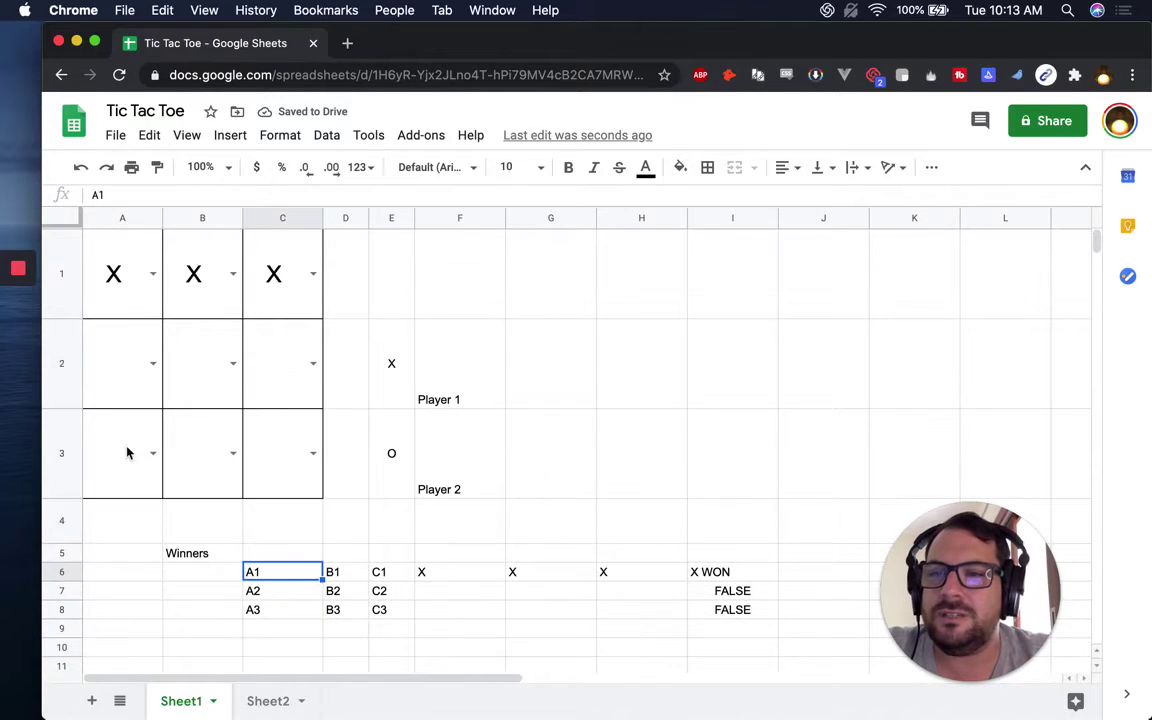
scroll(279, 493, down, 4)
click(270, 314)
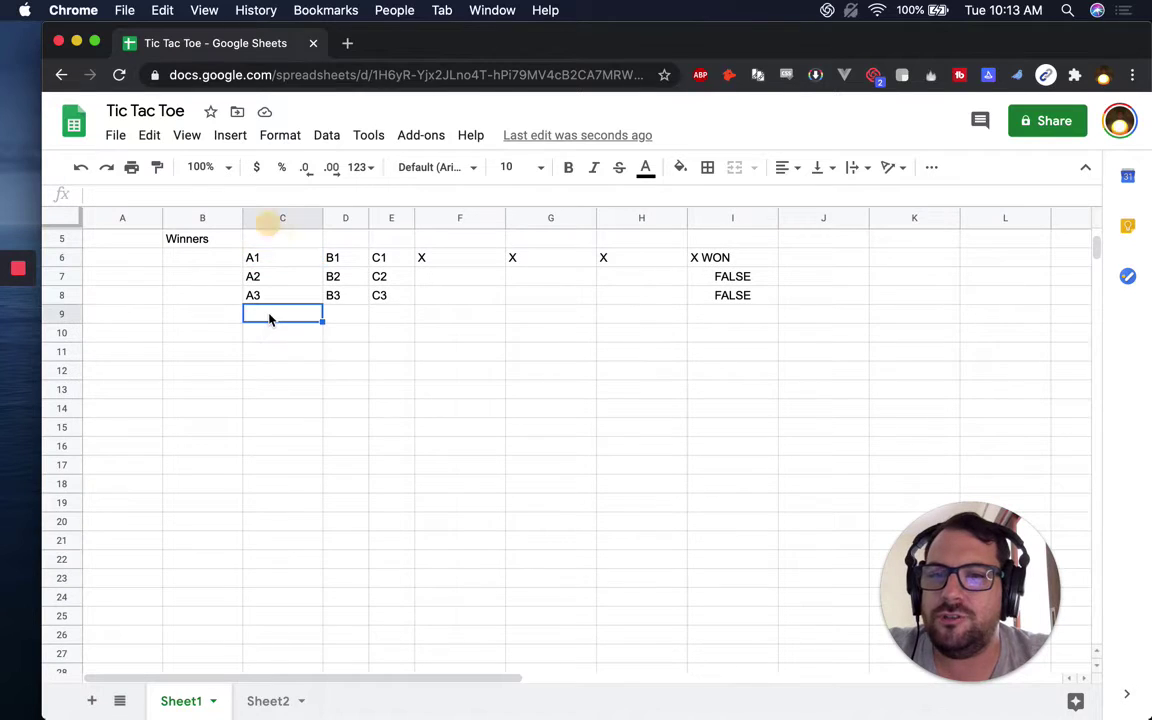
text(A2)
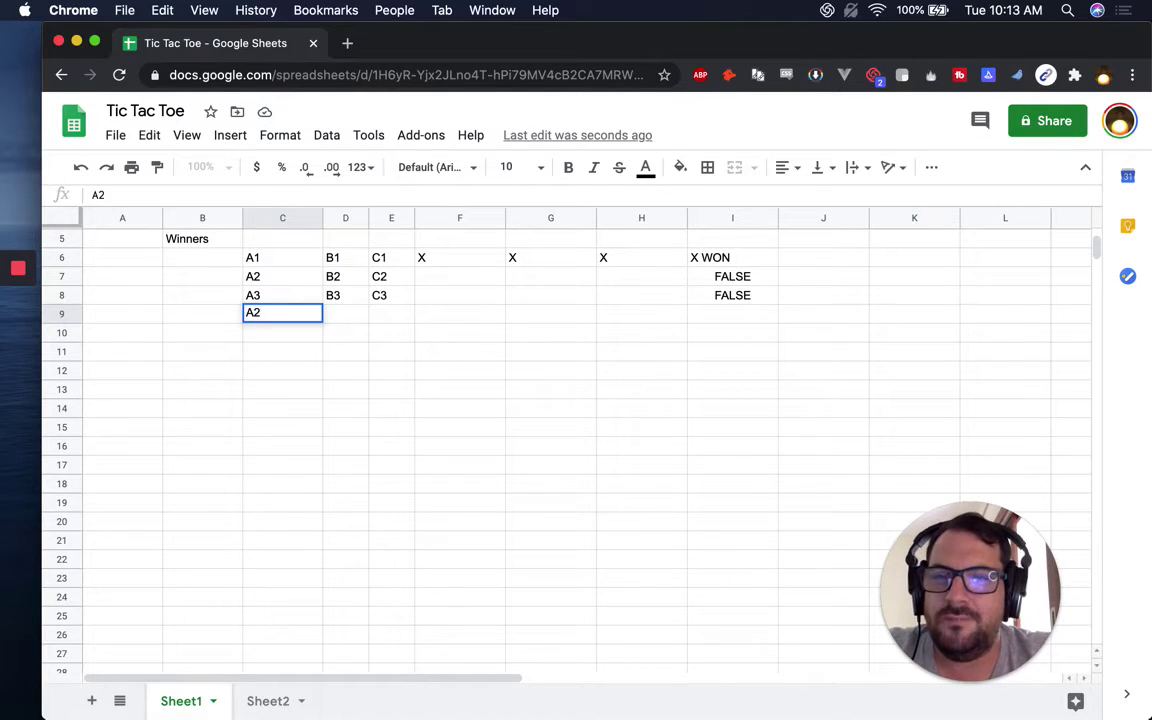
key(Tab)
text(A)
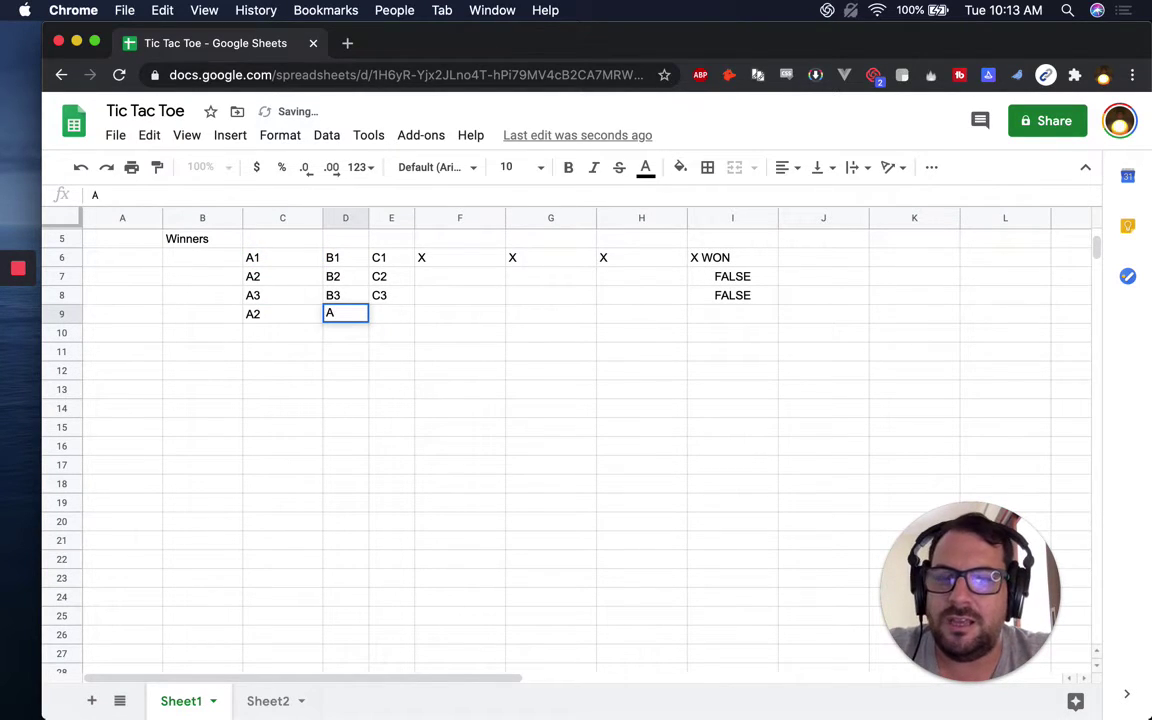
Enter the first board column's winning combination A1, A2, A3 in cells C9:E9
click(282, 314)
text(A1)
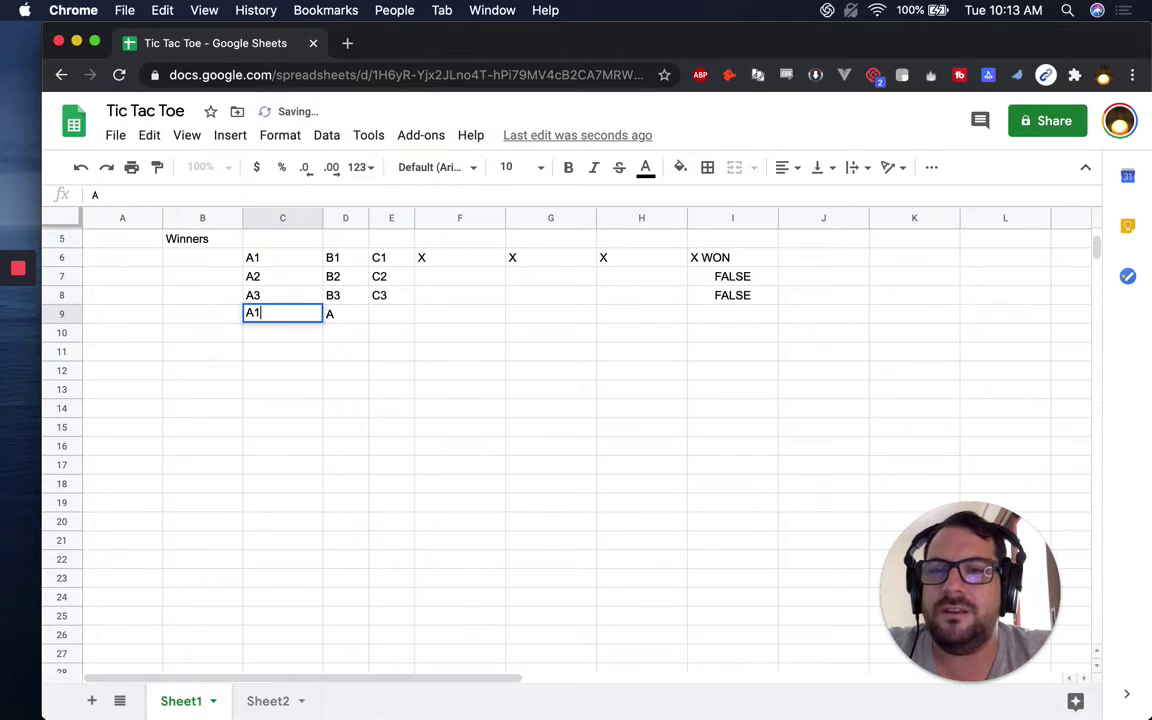
key(Tab)
text(A2)
key(Tab)
text(A)
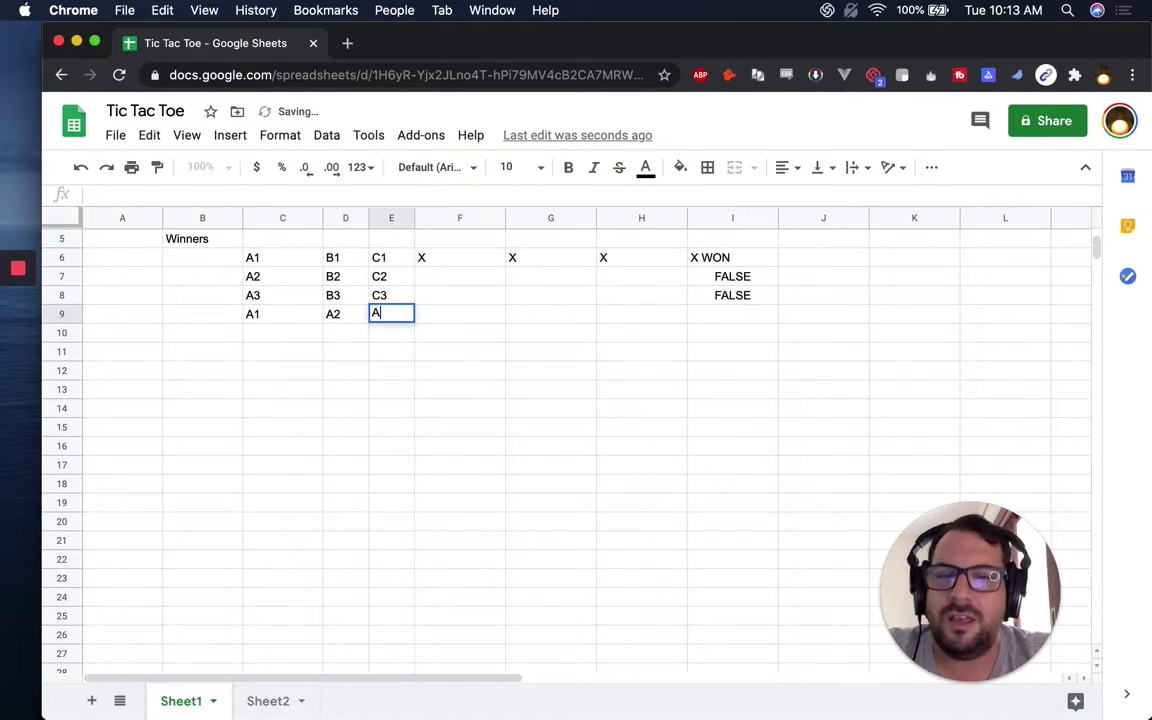
key(Return)
Enter the second board column's winning combination B1, B2, B3 in cells C10:E10
text(B)
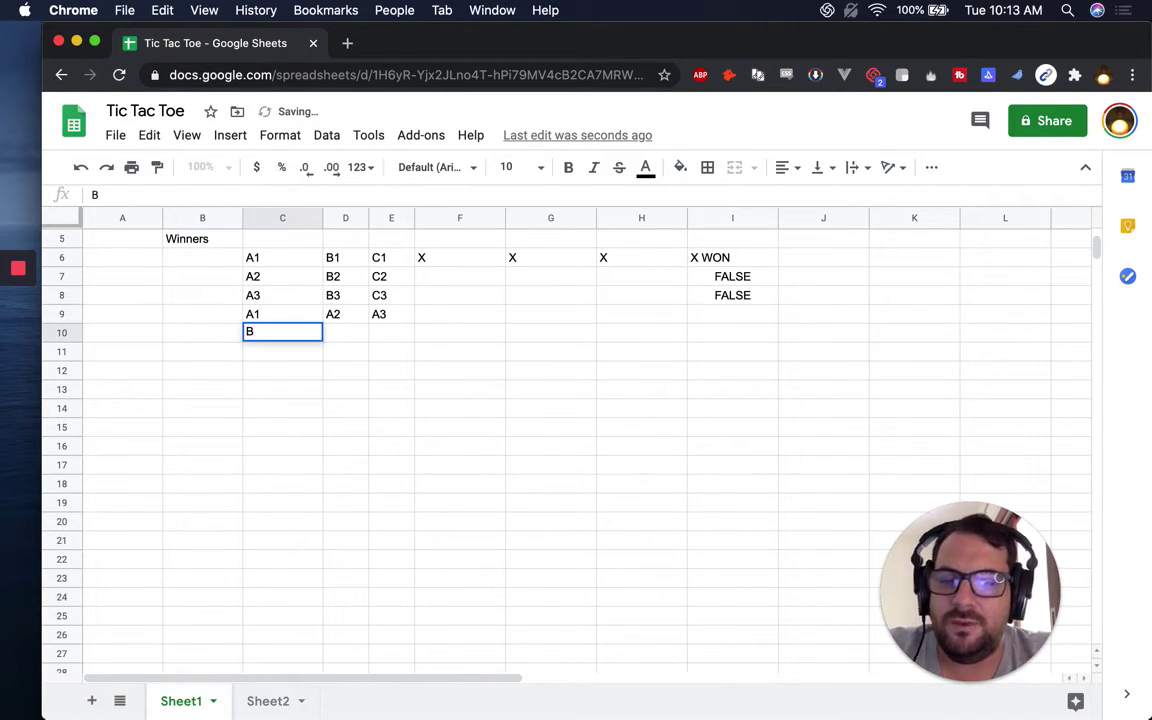
text(1)
key(Tab)
text(B2)
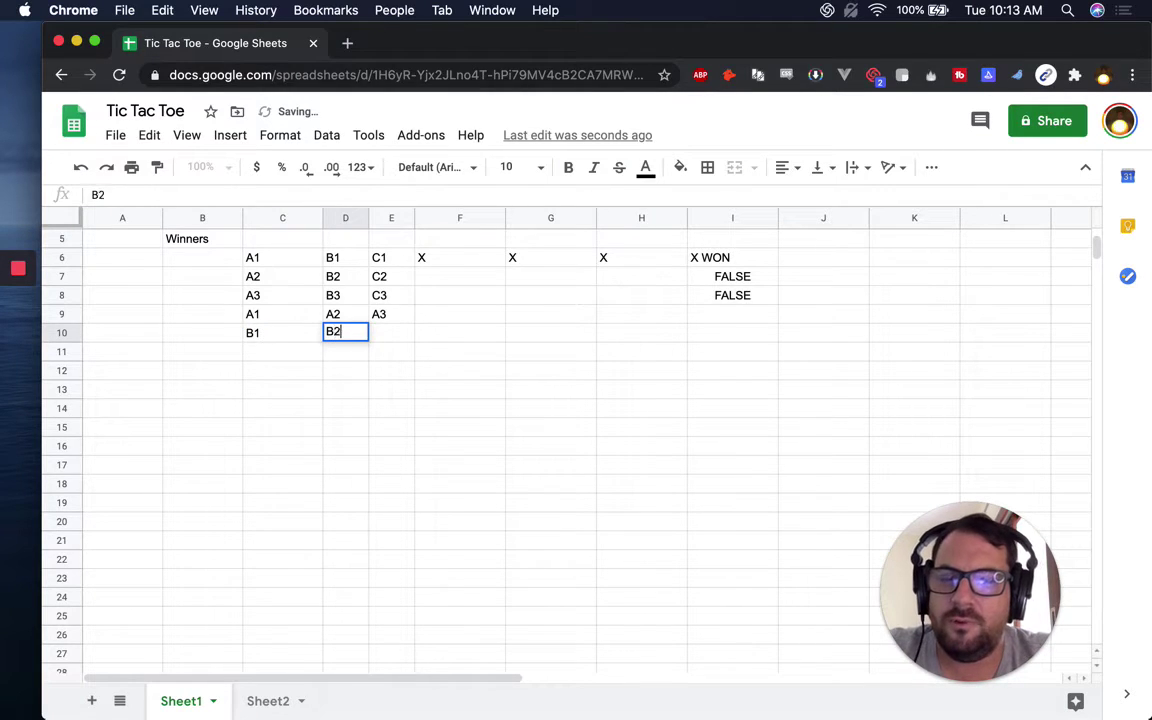
key(Tab)
text(B3)
key(Return)
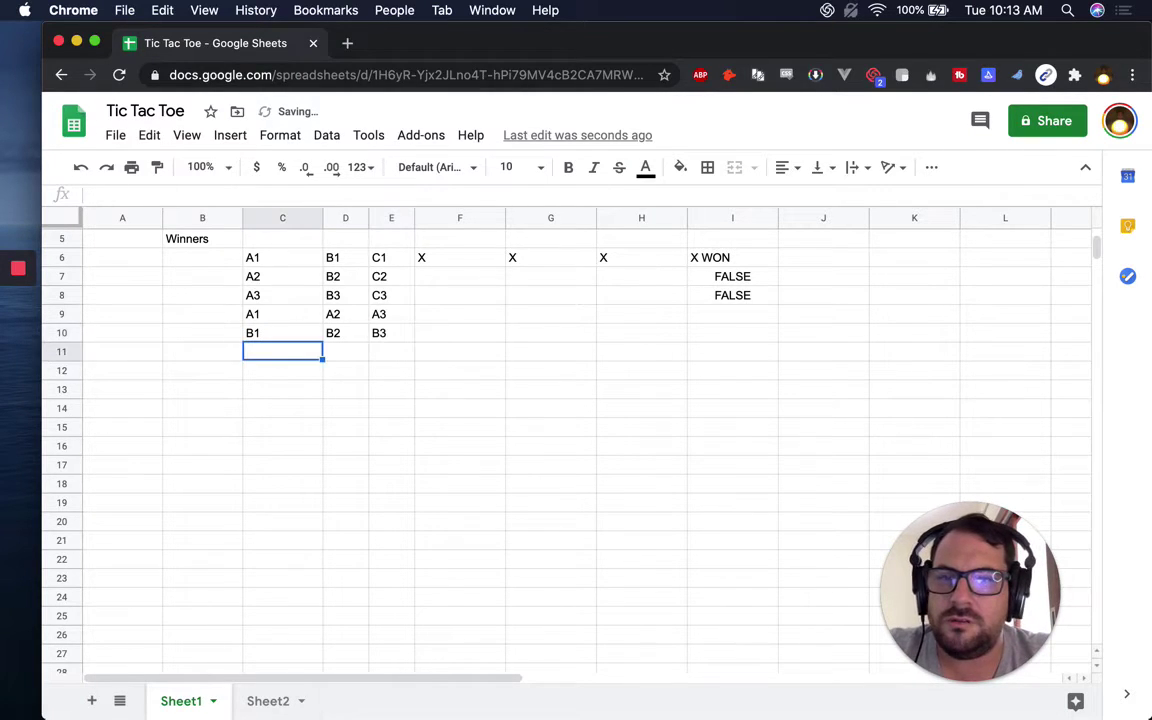
Enter the third board column's winning combination C1, C2, C3 in cells C11:E11
text(B1)
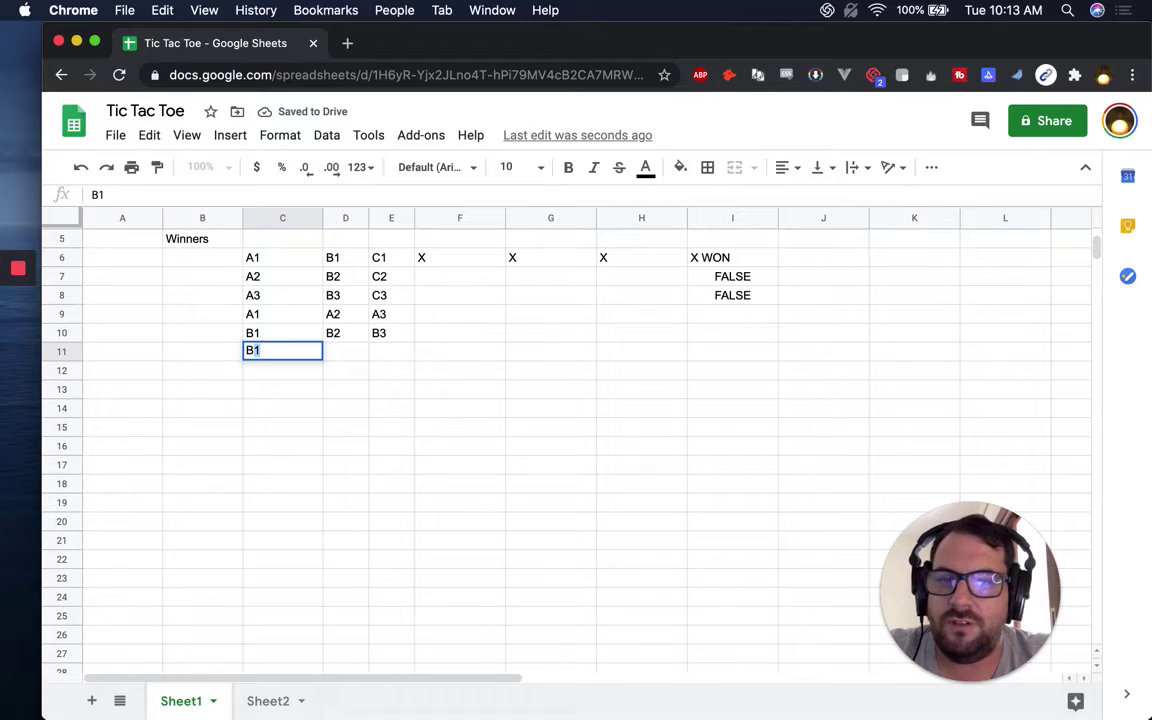
key(BackSpace)
text(C)
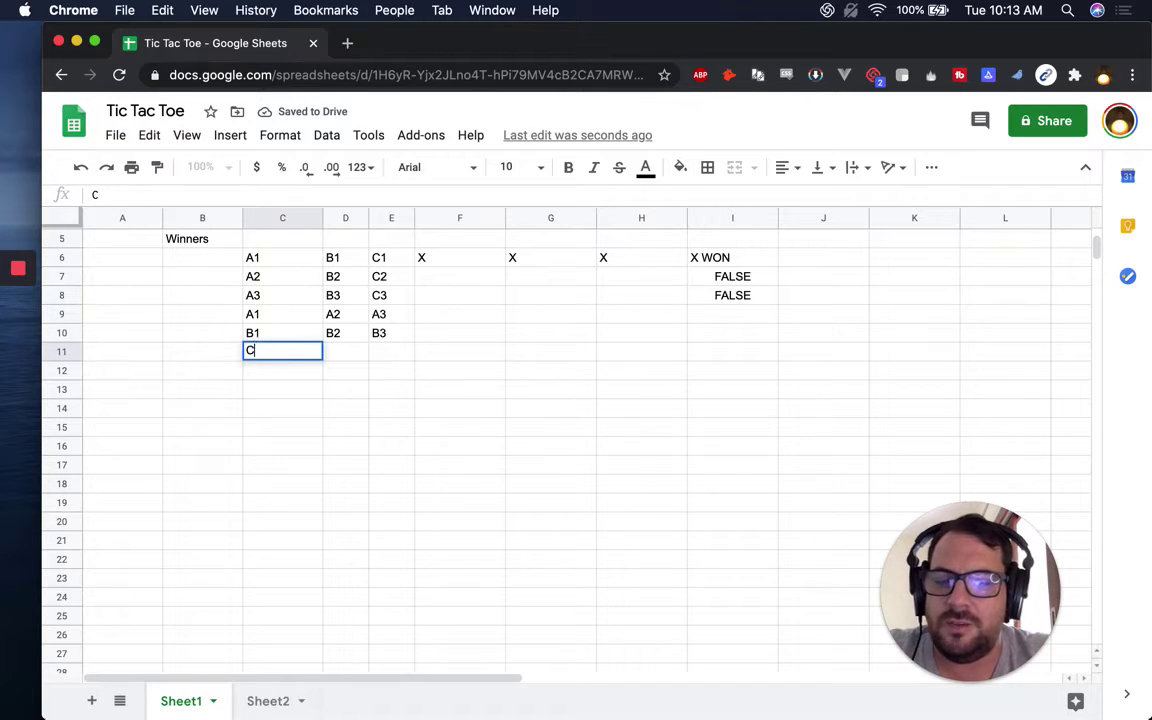
key(Tab)
text(C)
key(Tab)
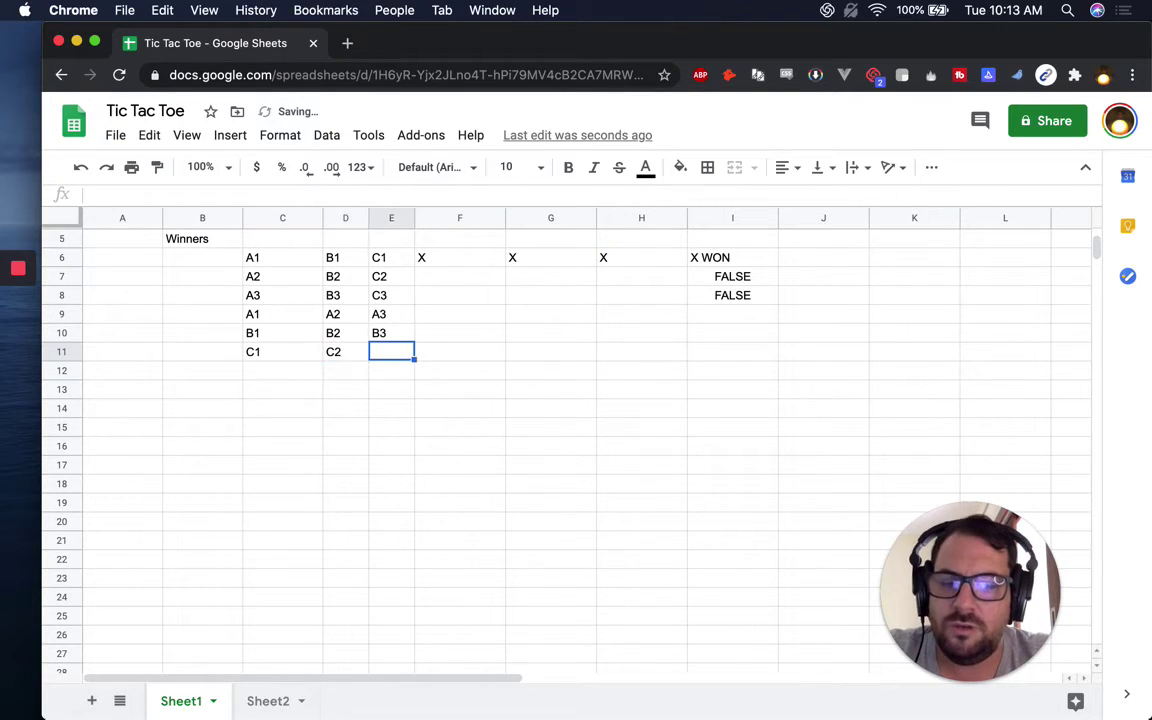
text(C3)
key(Return)
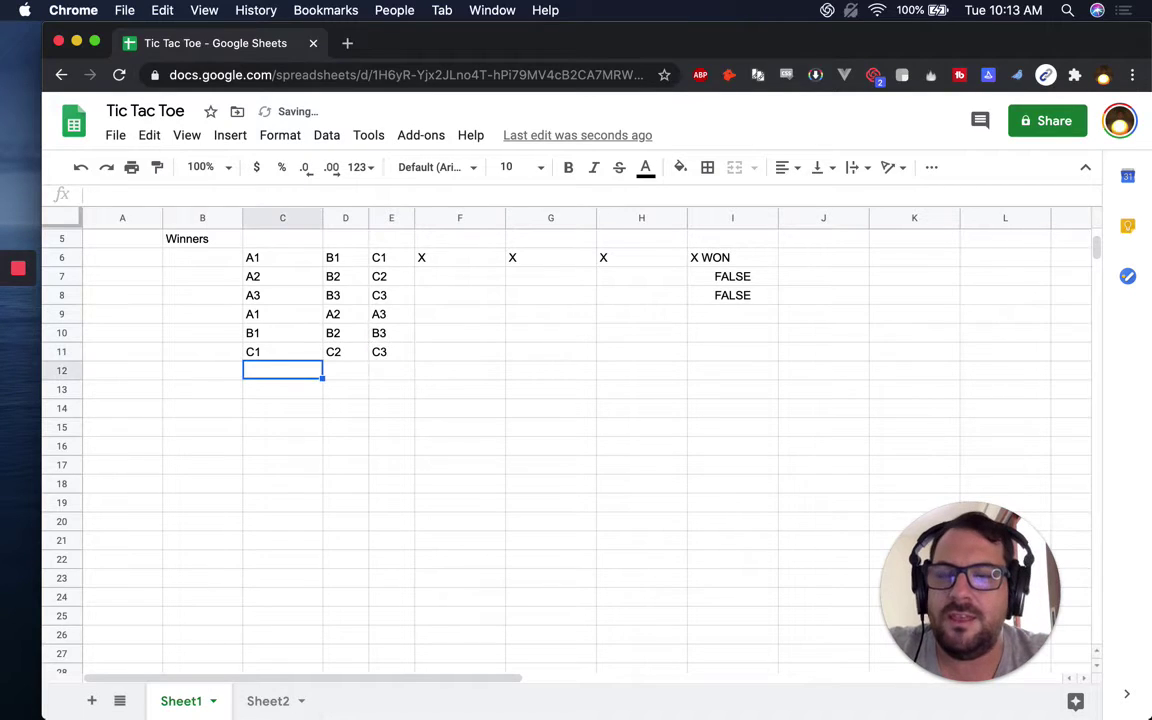
Enter the first diagonal's winning combination A1, B2, C3 in cells C12:E12
scroll(329, 345, up, 5)
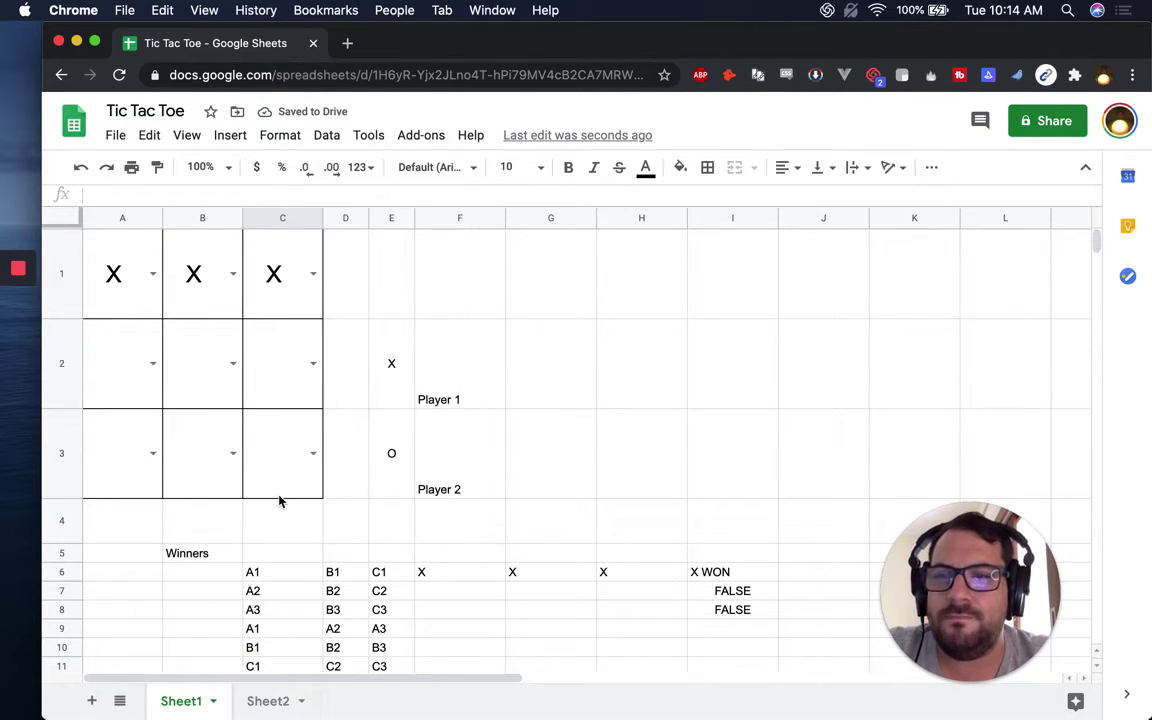
scroll(280, 500, down, 5)
text(A1)
key(Tab)
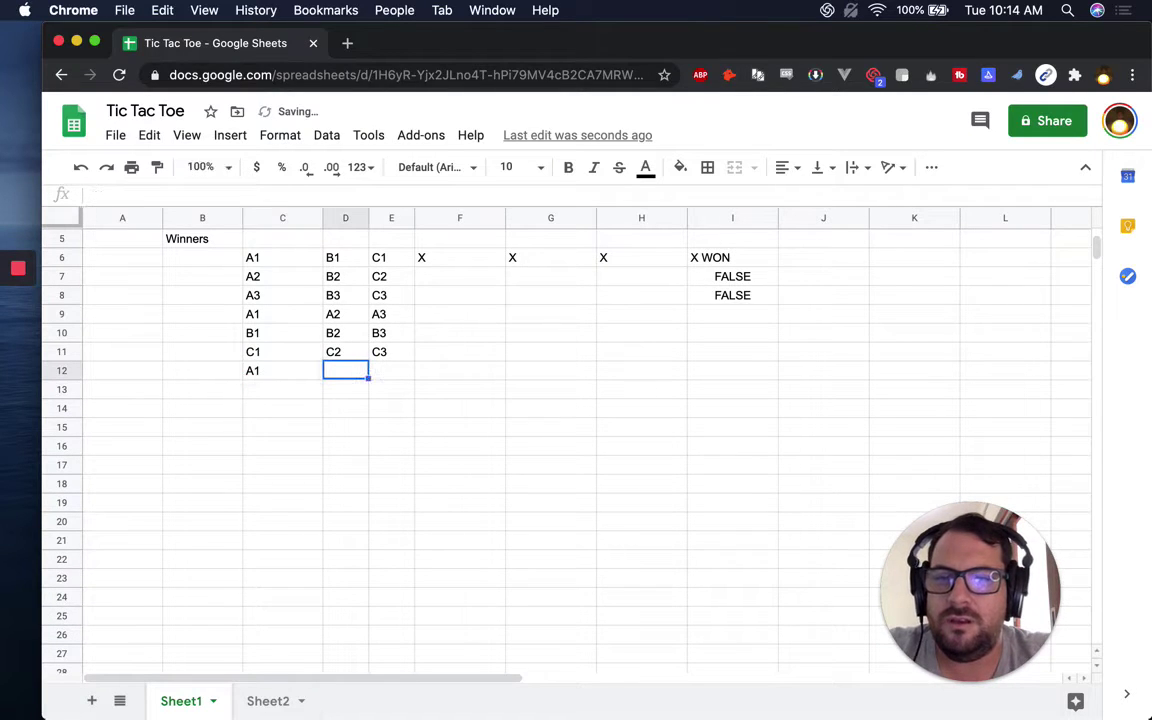
text(B2)
key(Tab)
text(C)
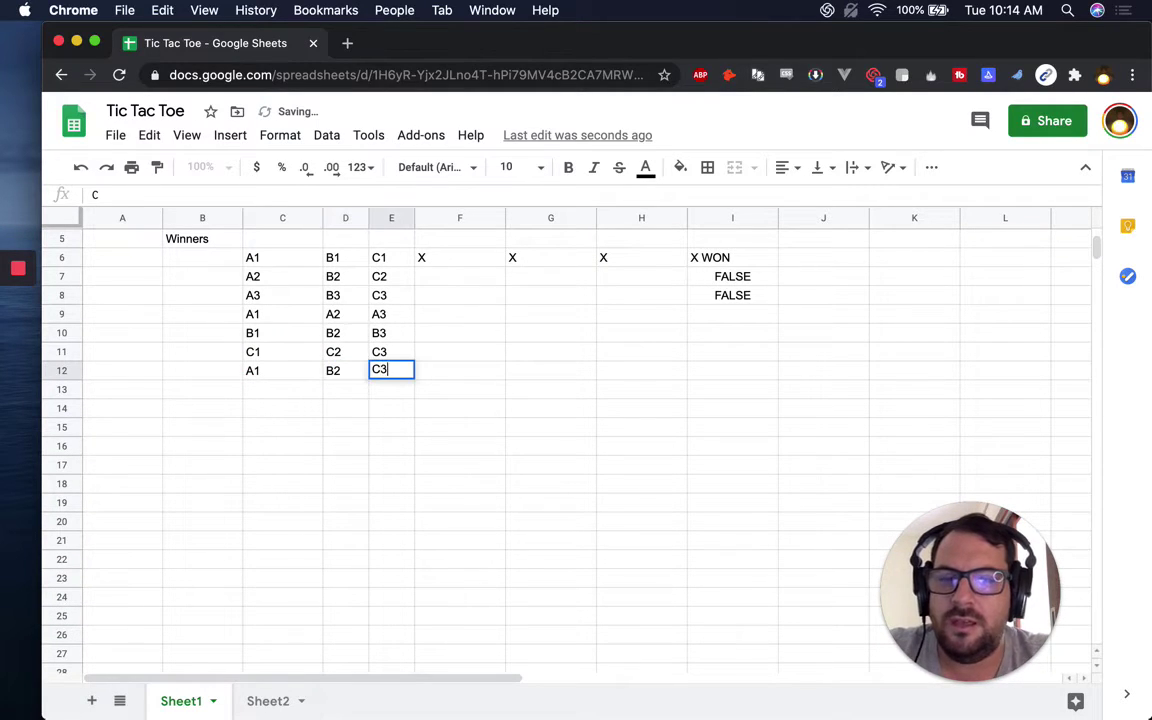
key(Left)
Enter the second diagonal's winning combination C1, B2, A3 in cells C13:E13
key(Left)
key(Down)
text(C)
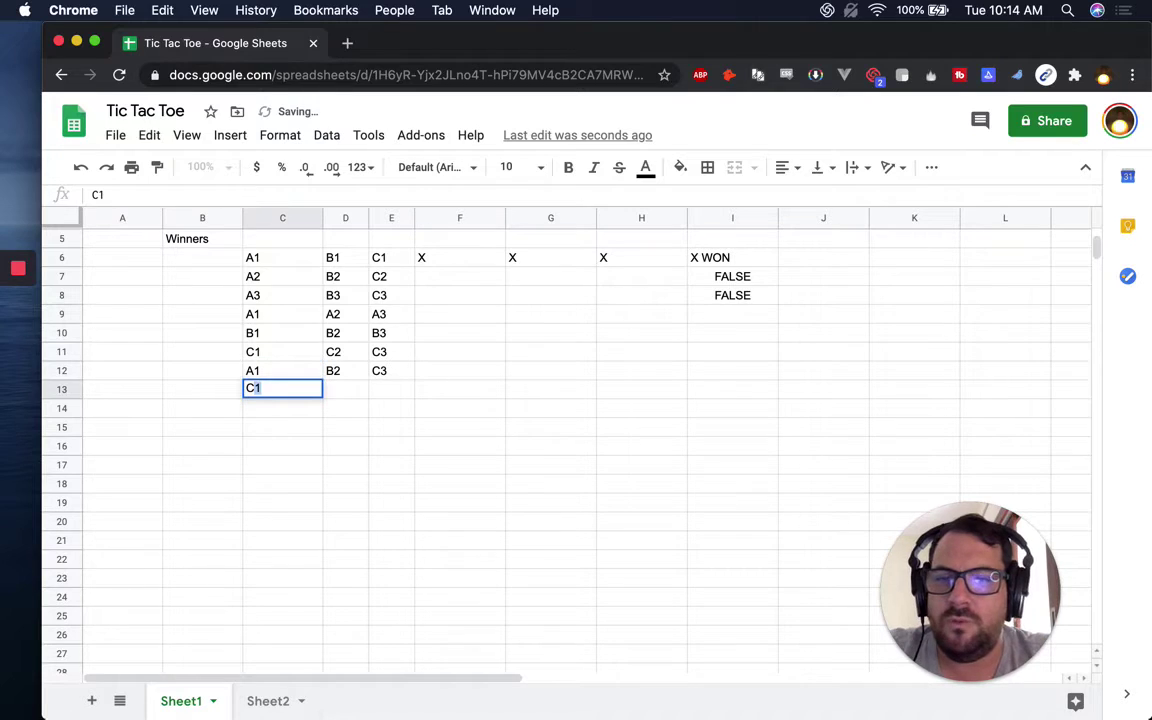
key(Tab)
text(B2)
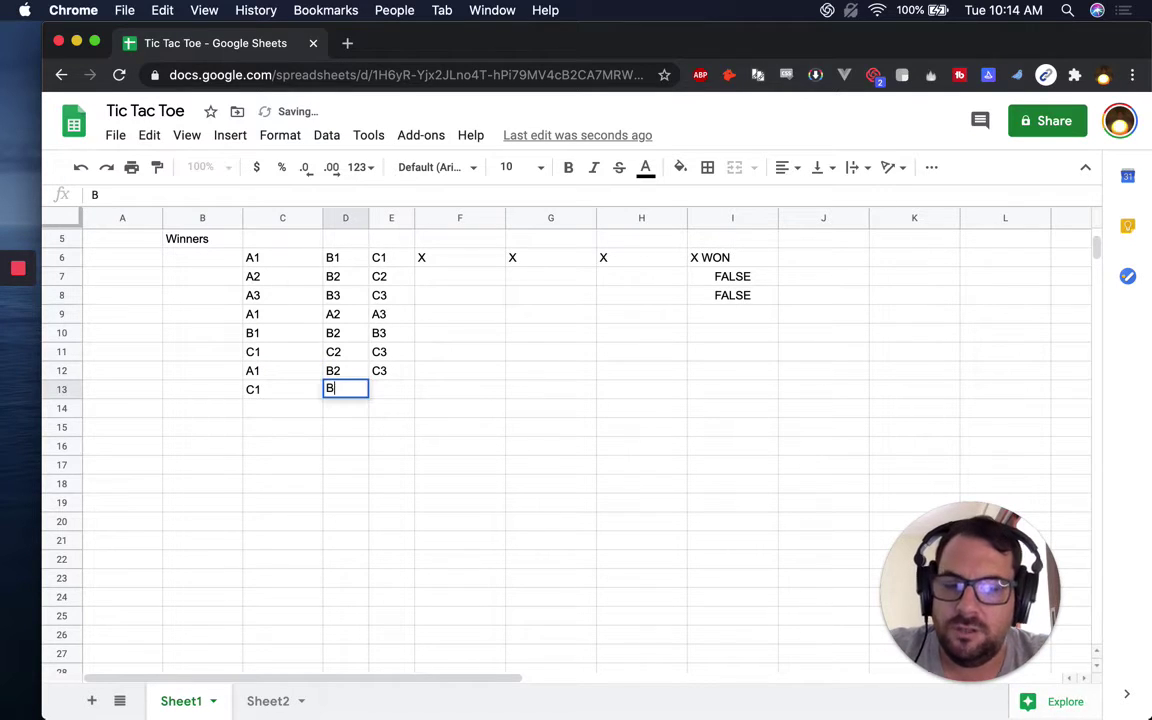
key(Tab)
text(Q)
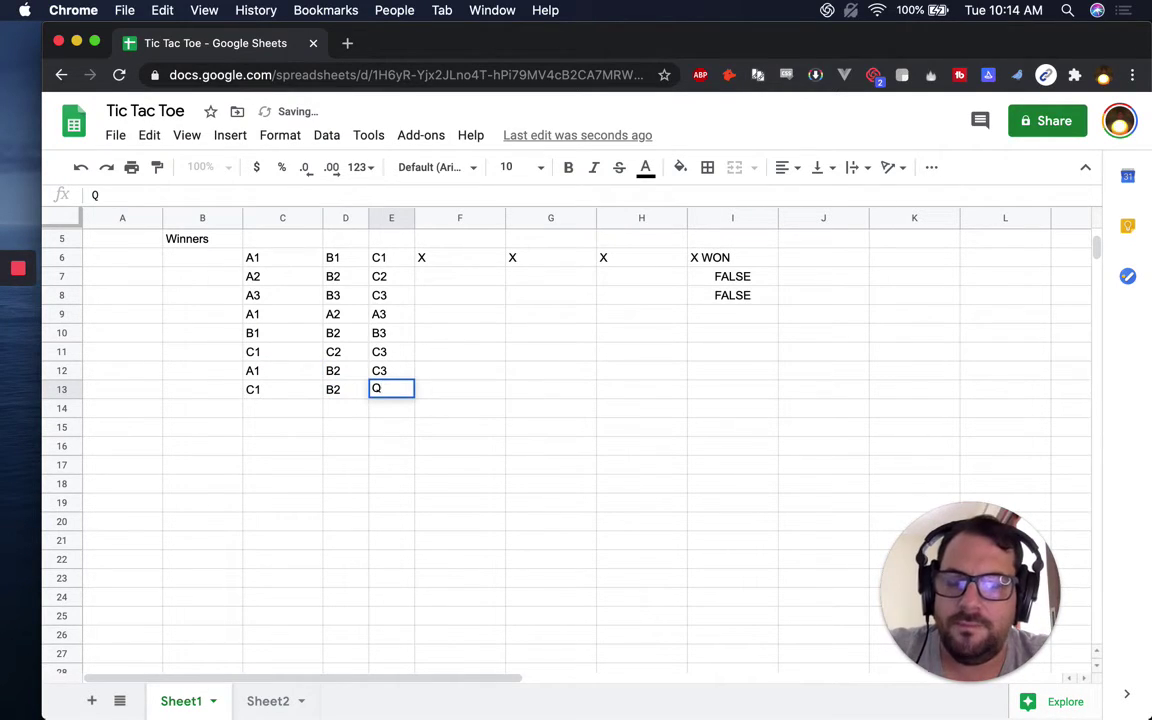
key(BackSpace)
text(A3)
key(Return)
Copy the INDIRECT formulas from F6:H6 into every winning-combination row down to F13:H13
scroll(446, 386, up, 1)
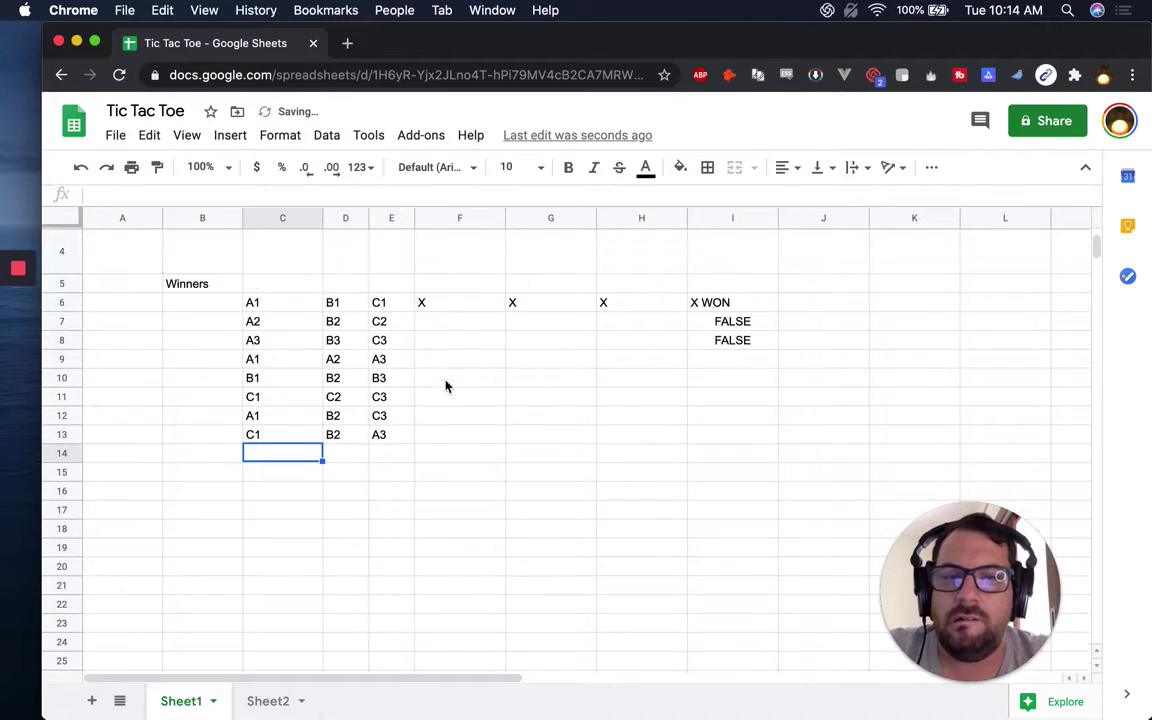
drag(484, 306, 681, 308)
key(cmd+c)
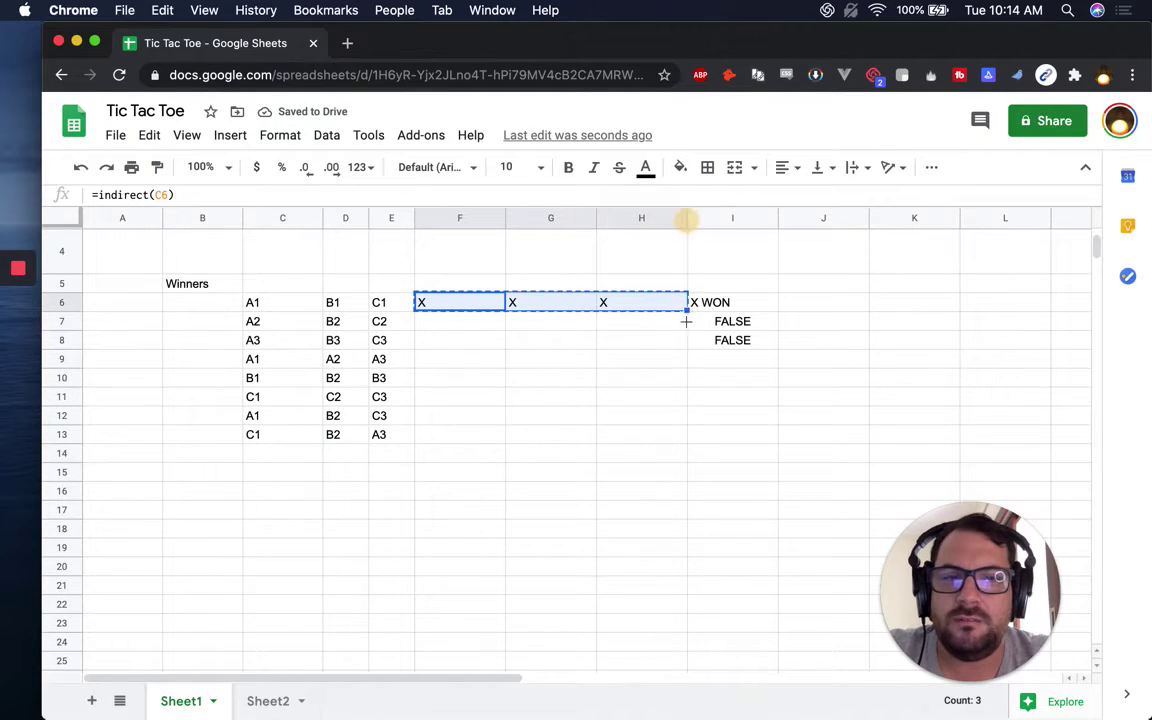
shift+click(678, 441)
key(cmd+v)
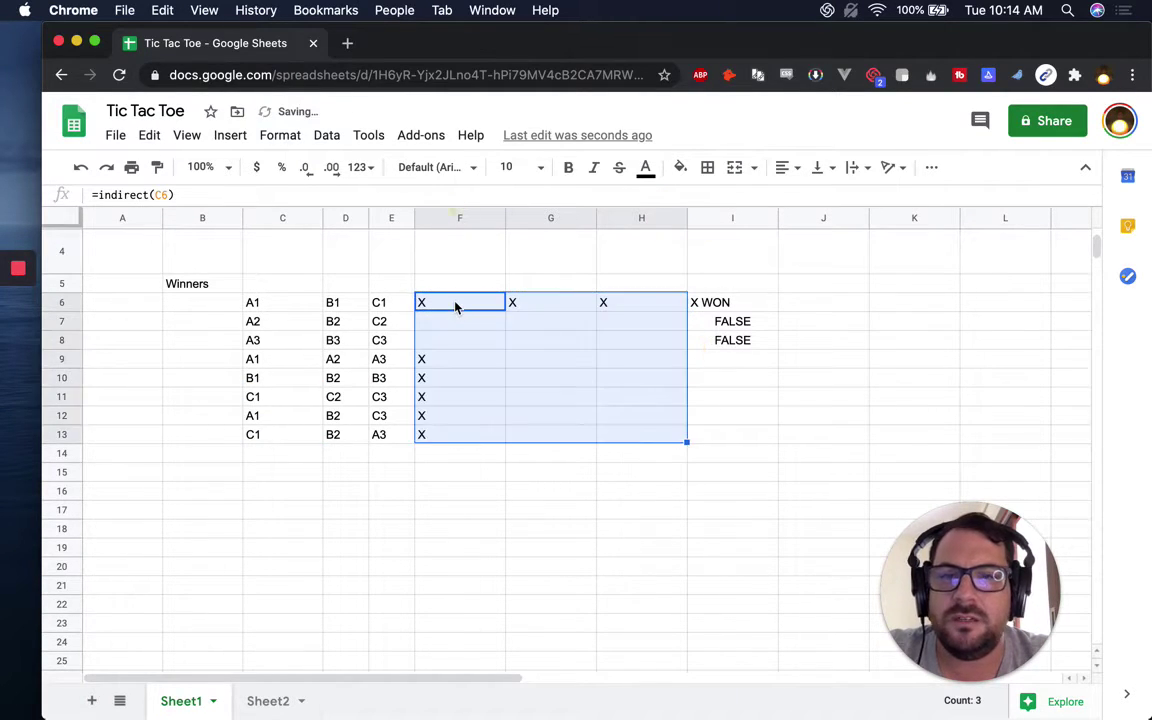
click(456, 307)
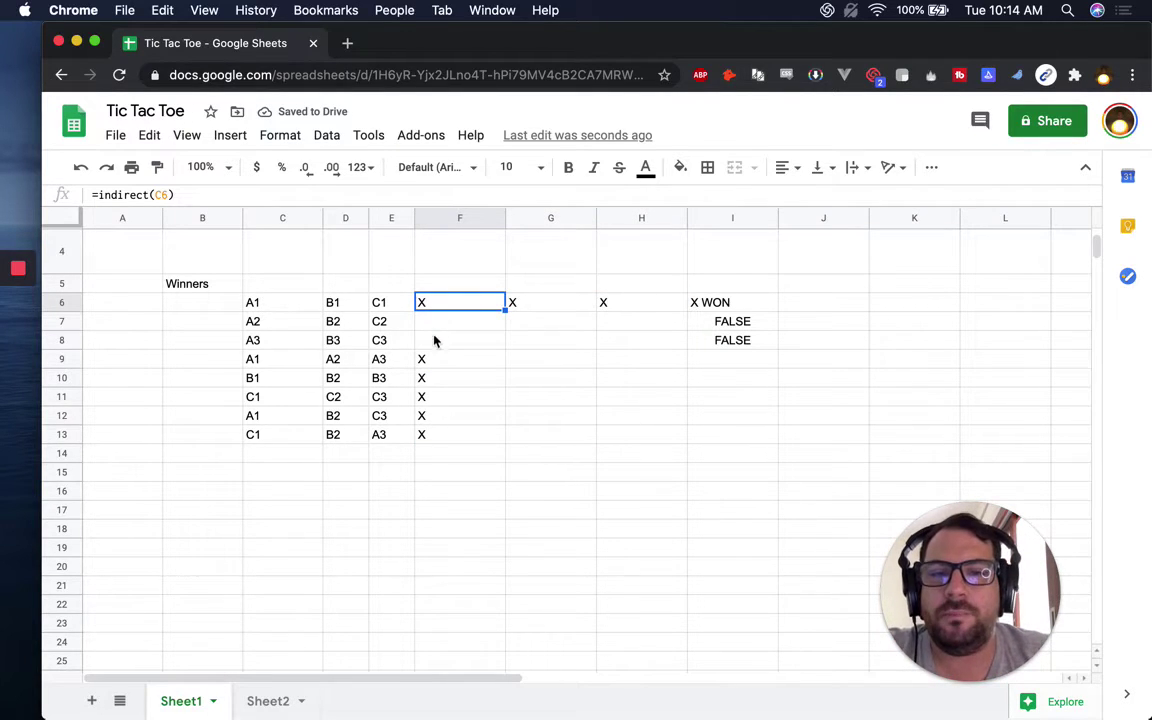
click(288, 321)
drag(306, 452, 303, 437)
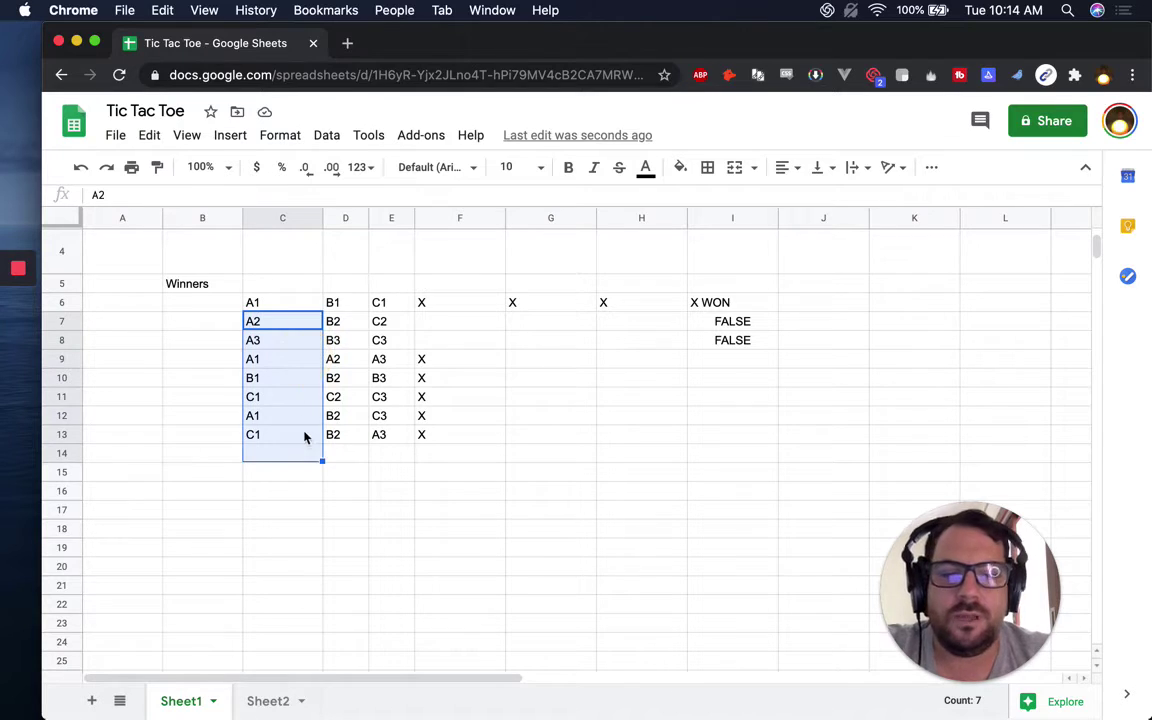
scroll(308, 315, up, 3)
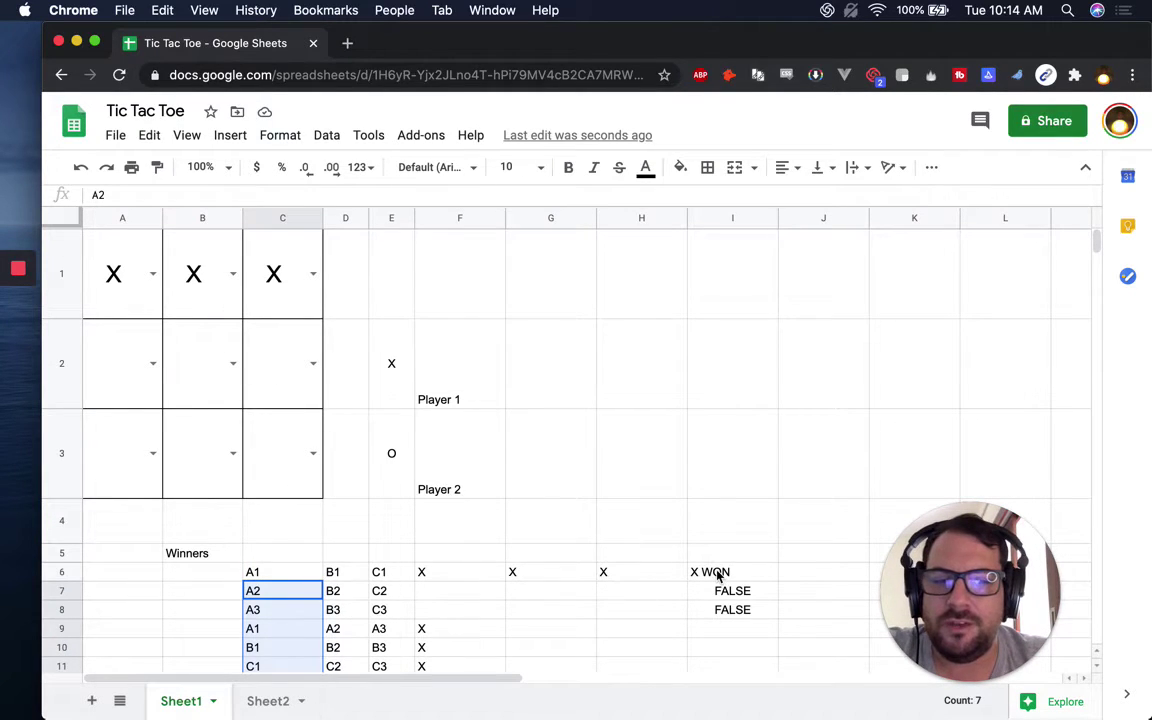
scroll(717, 574, down, 3)
click(723, 374)
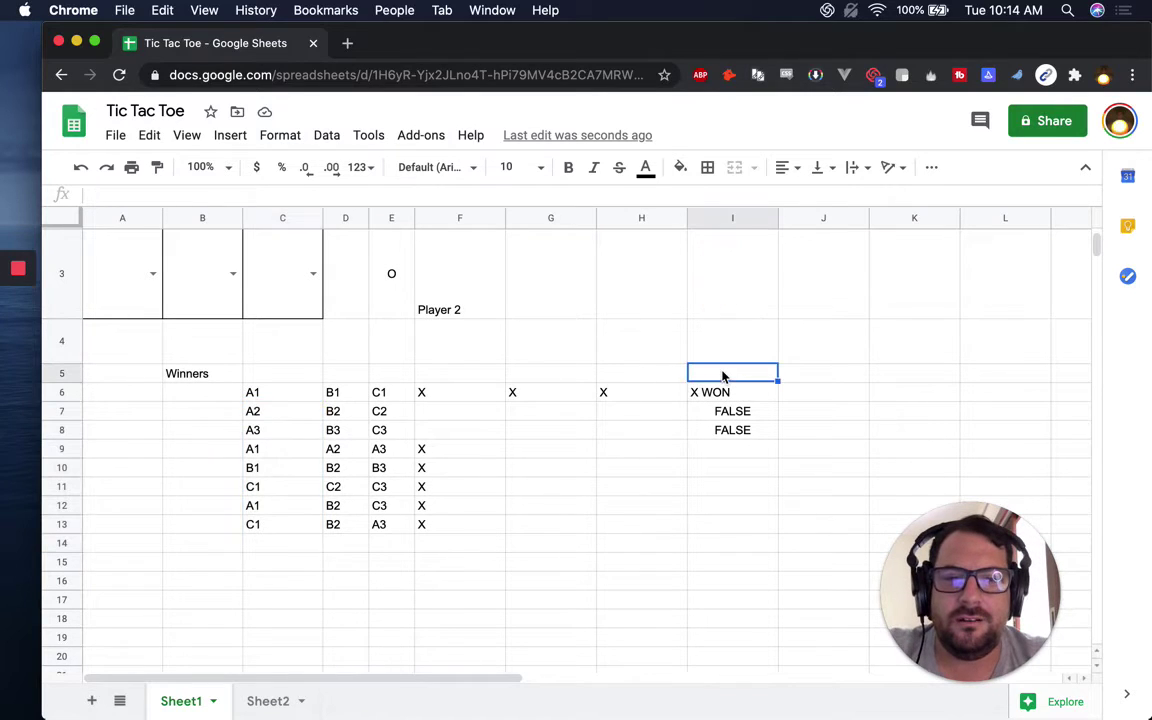
text(=)
key(BackSpace)
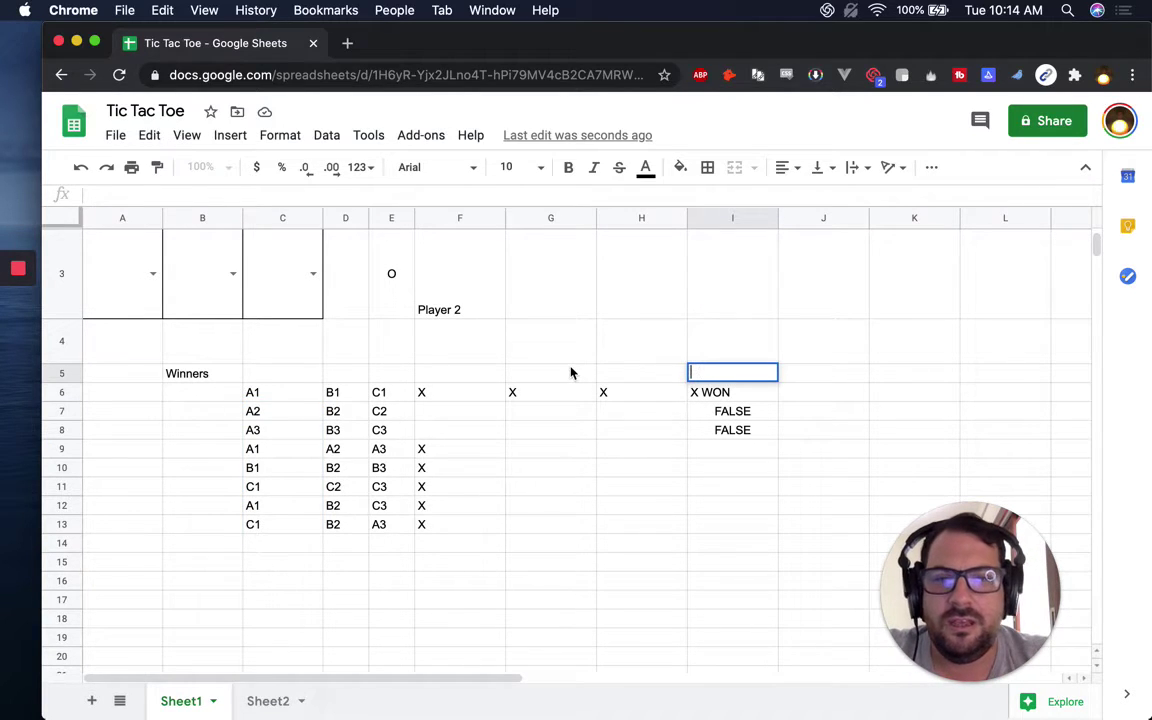
scroll(571, 373, up, 1)
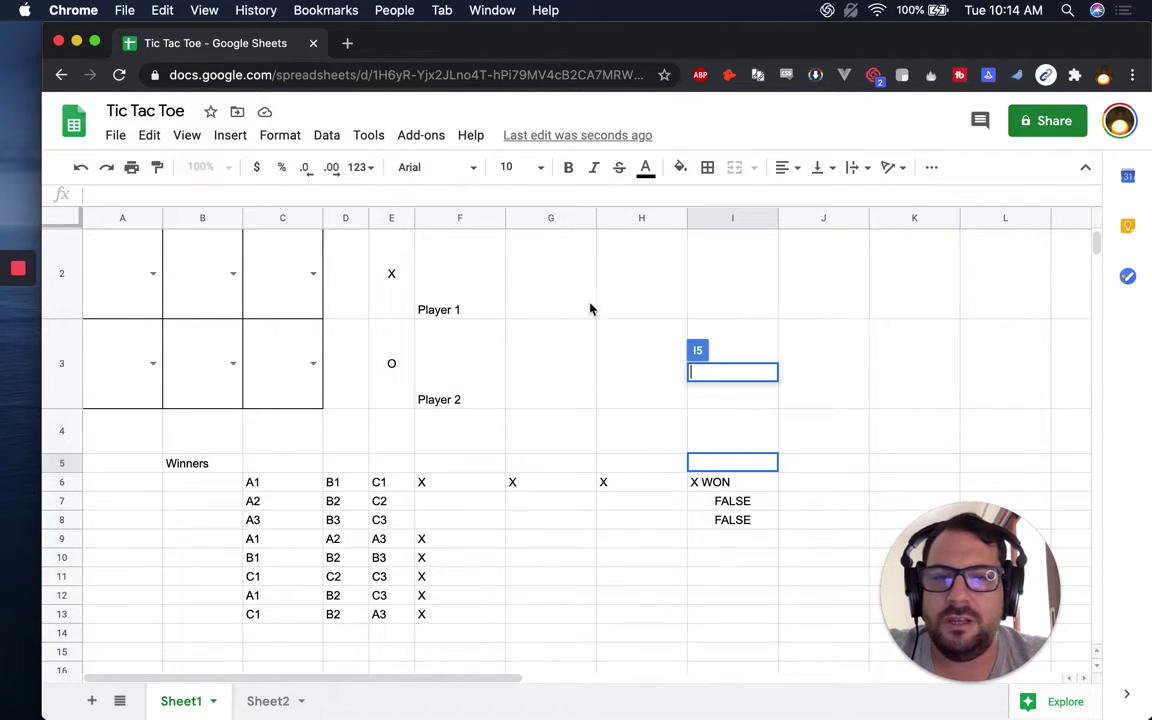
Enter the formula =filter(I6:I13,Not(FALSE)) in cell H2, to the right of Player 1
click(612, 287)
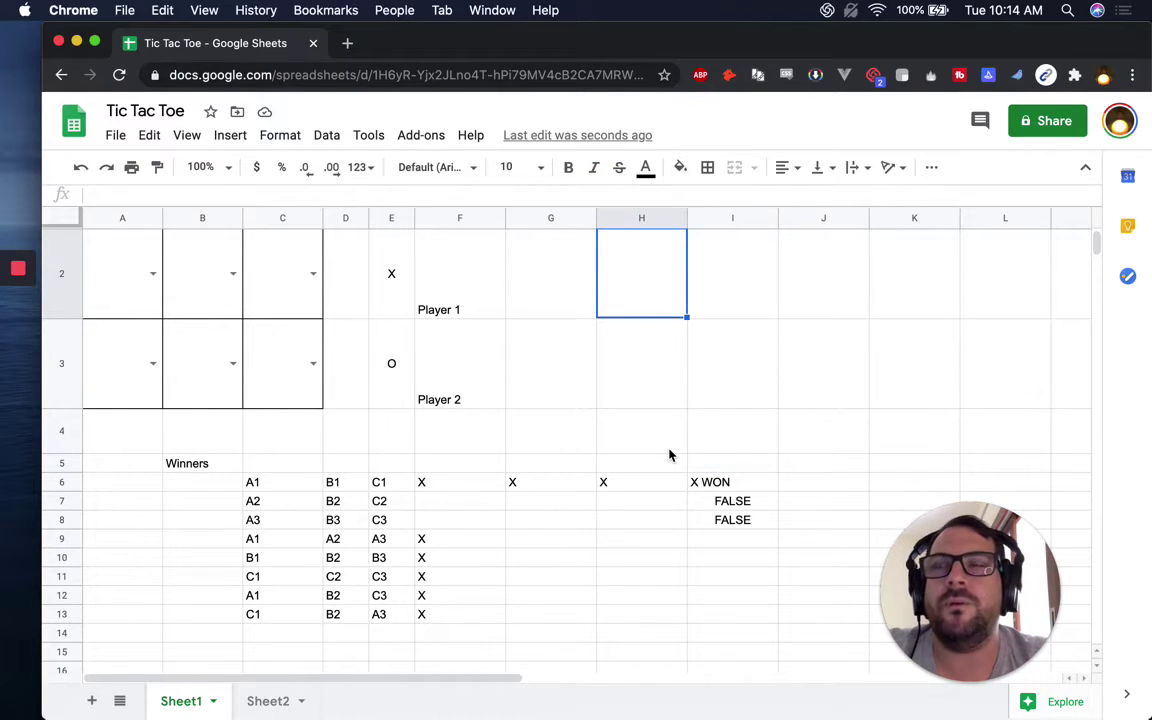
text(=filte)
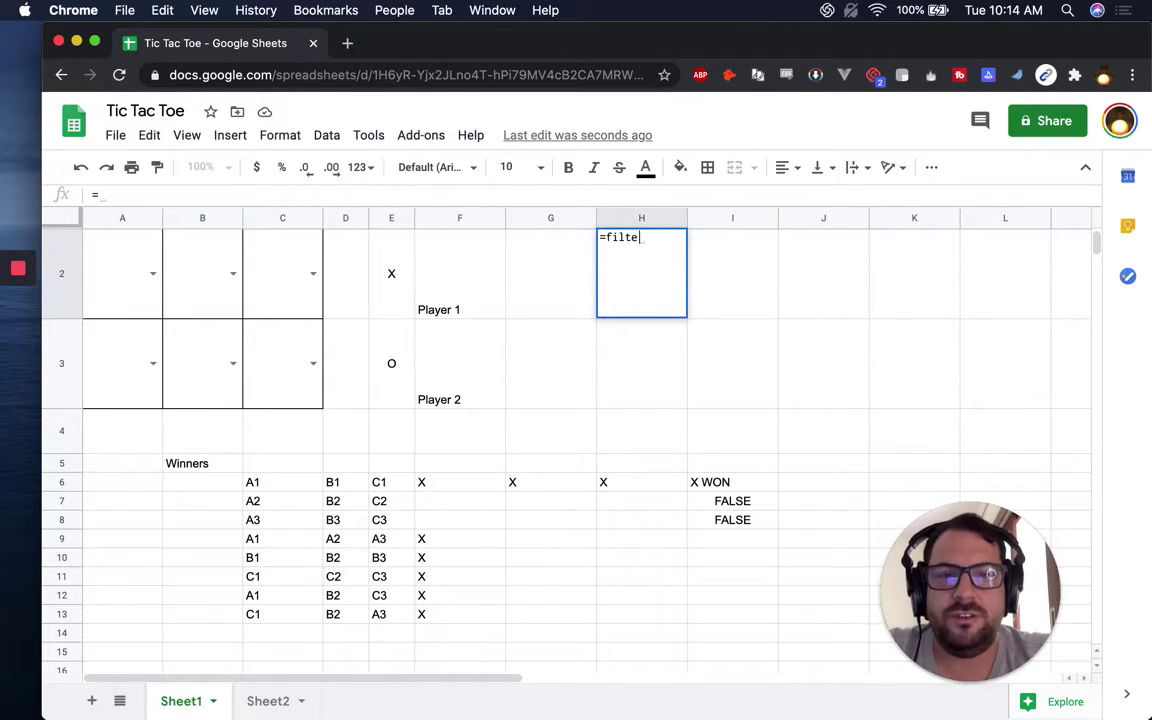
text(r()
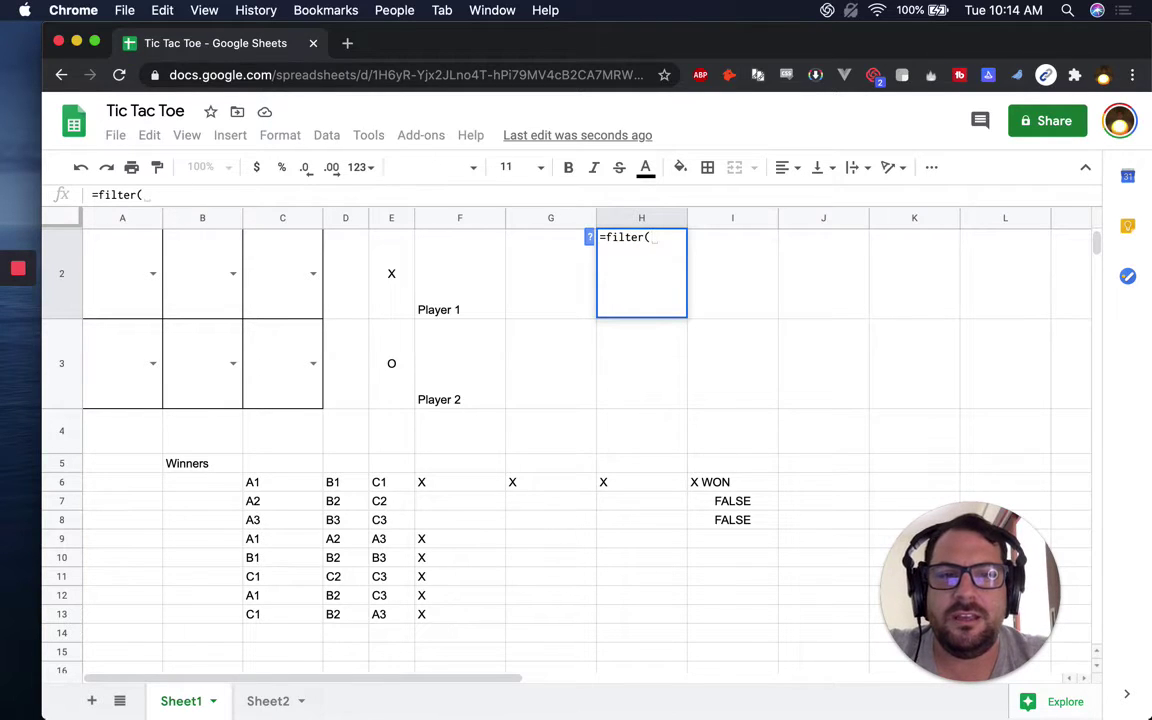
drag(714, 482, 720, 620)
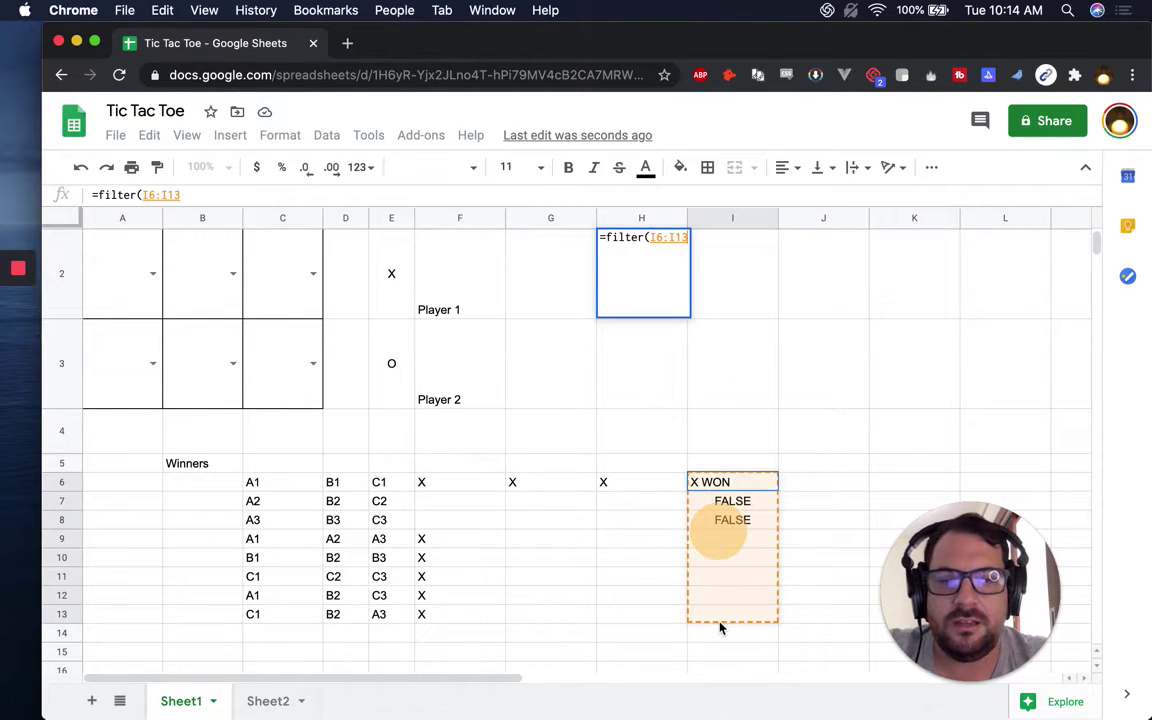
text(,)
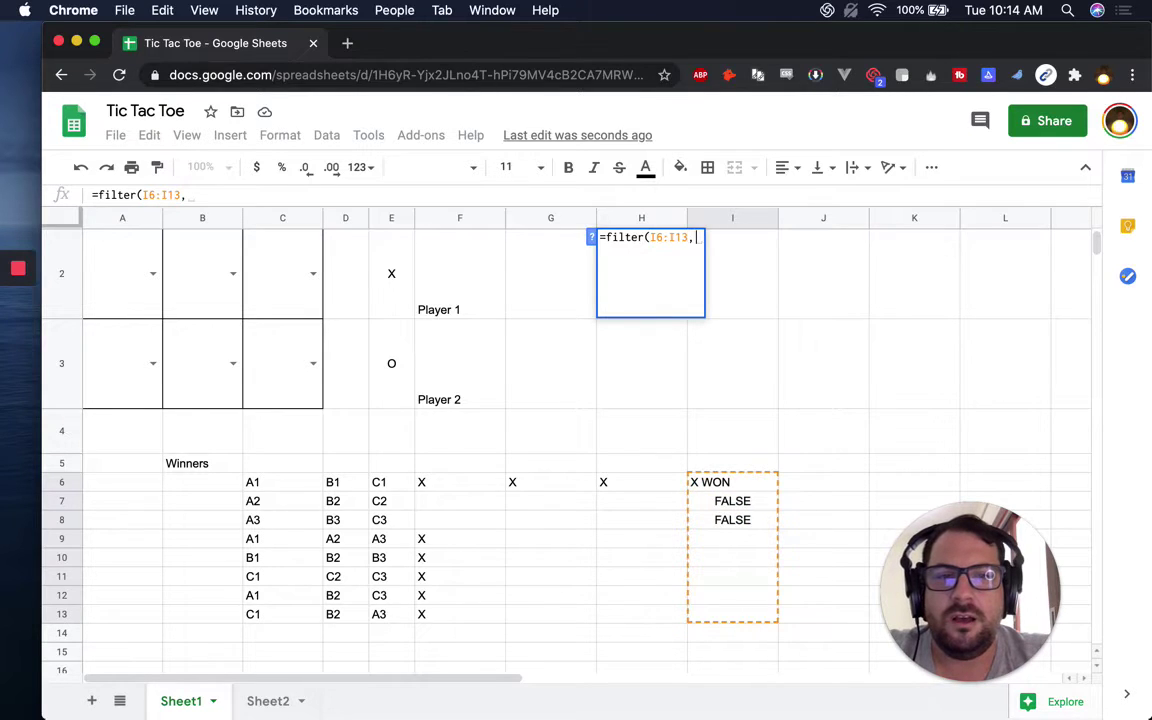
text(Not(FA)
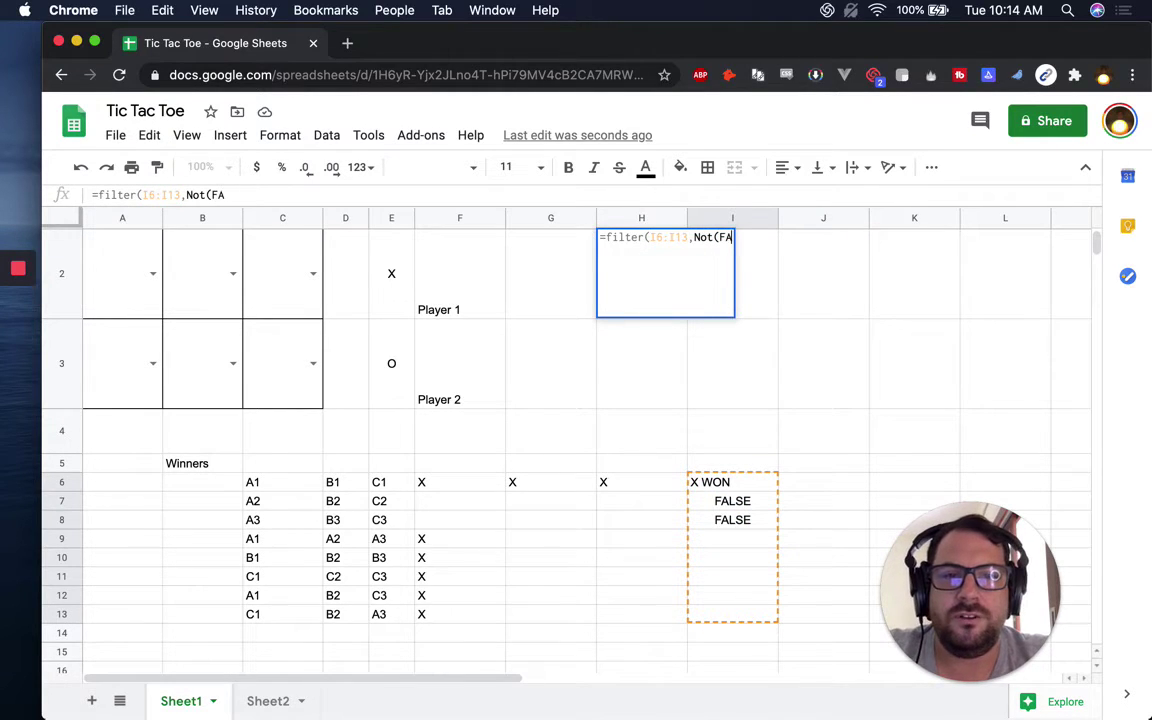
text(SLE)
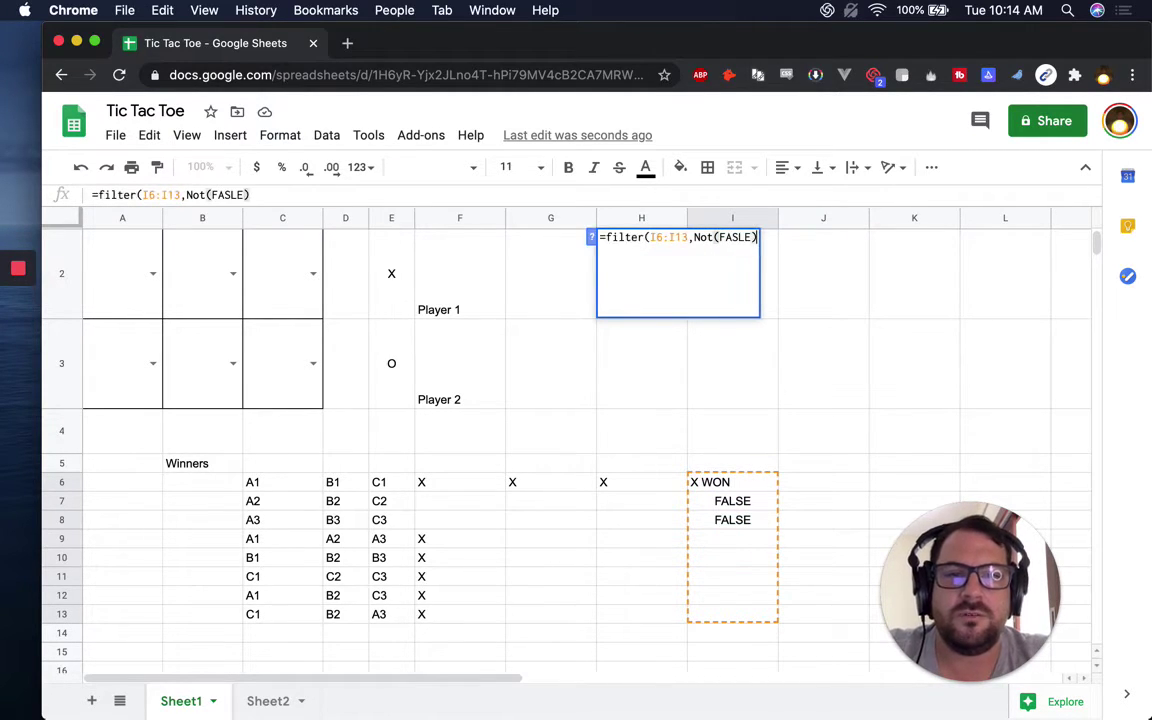
key(BackSpace)
key(BackSpace)
key(BackSpace)
text(LSE))
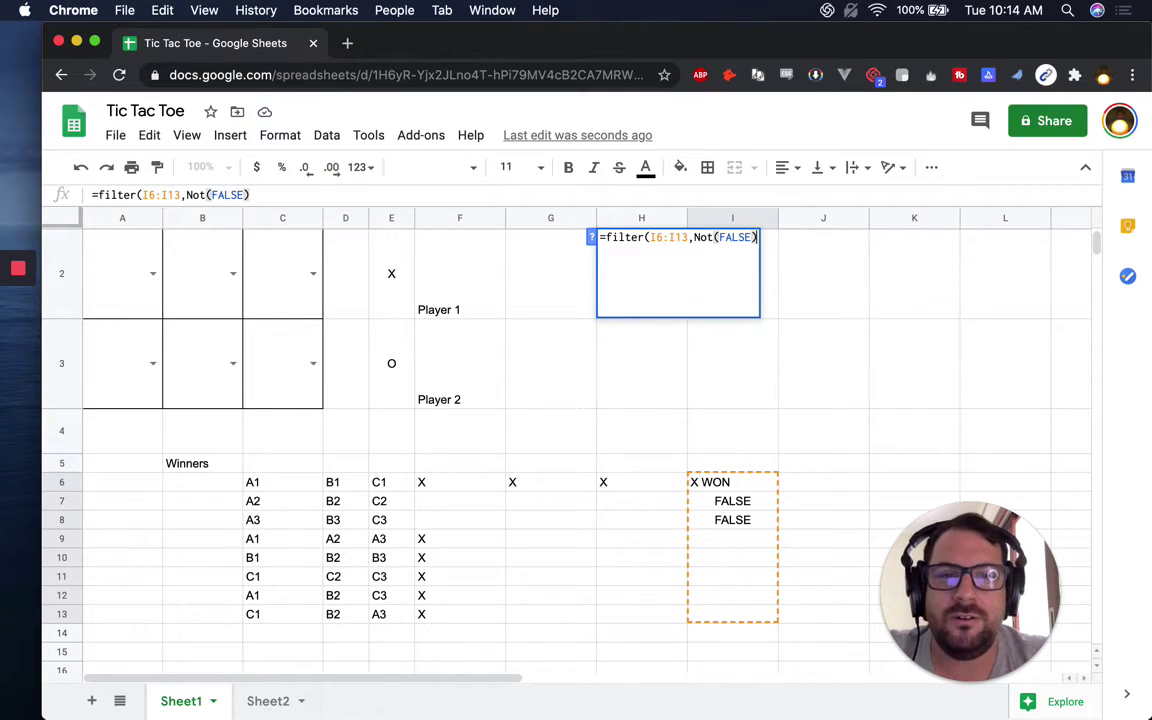
key(Return)
key(Up)
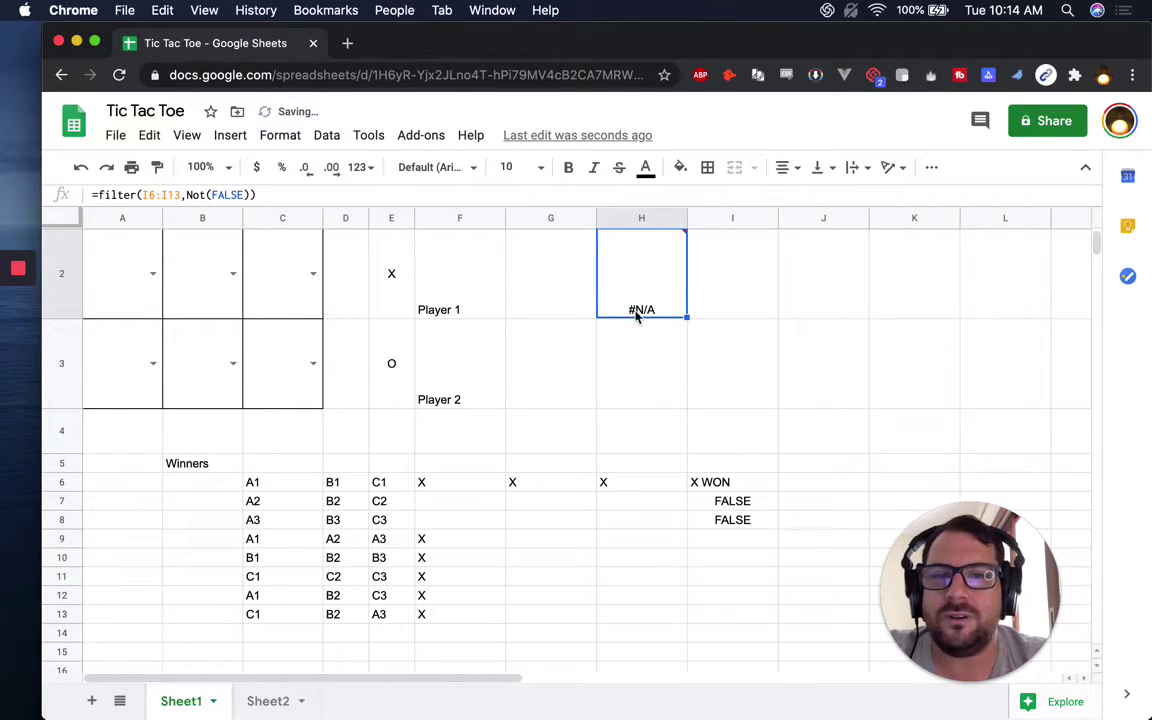
Correct the filter condition in H2 so the formula reads =filter(I6:I13,Not(I6:I13=FALSE))
double_click(673, 295)
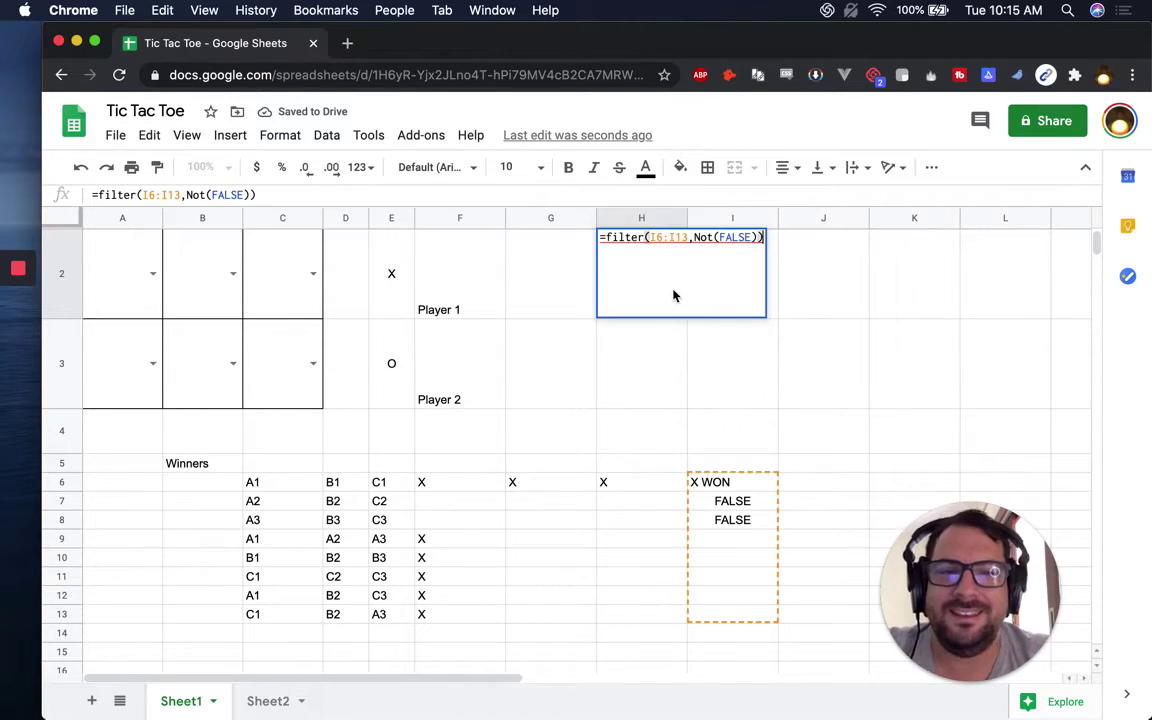
click(720, 237)
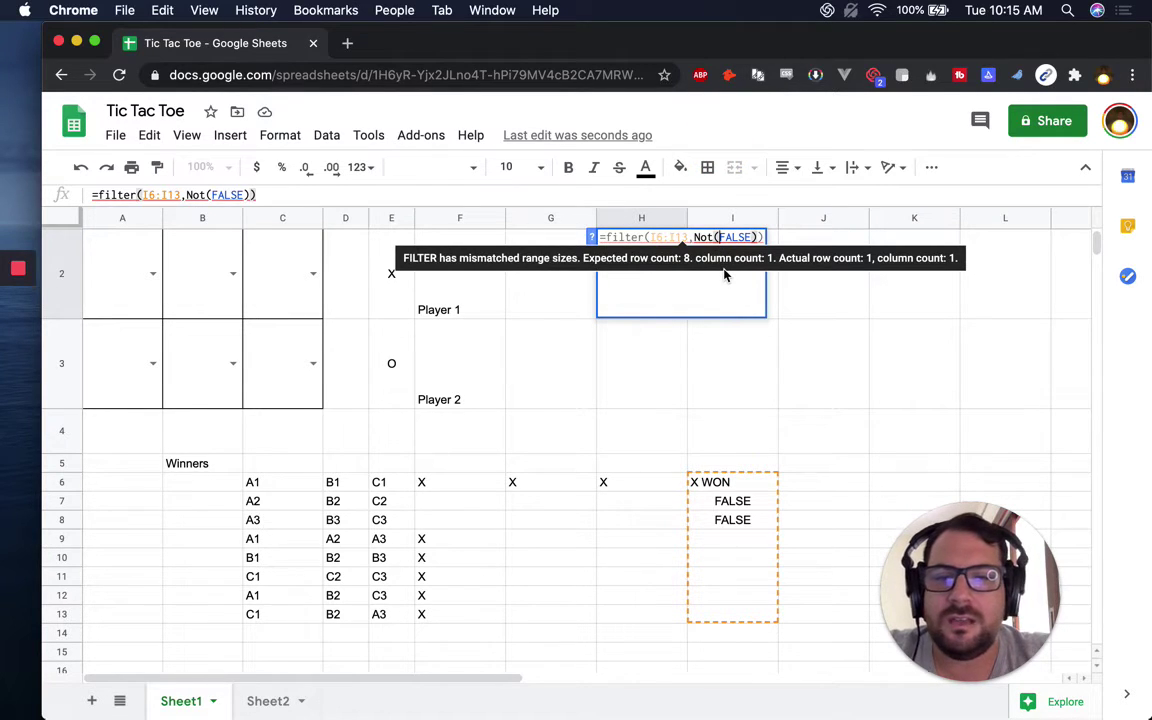
text(I6:)
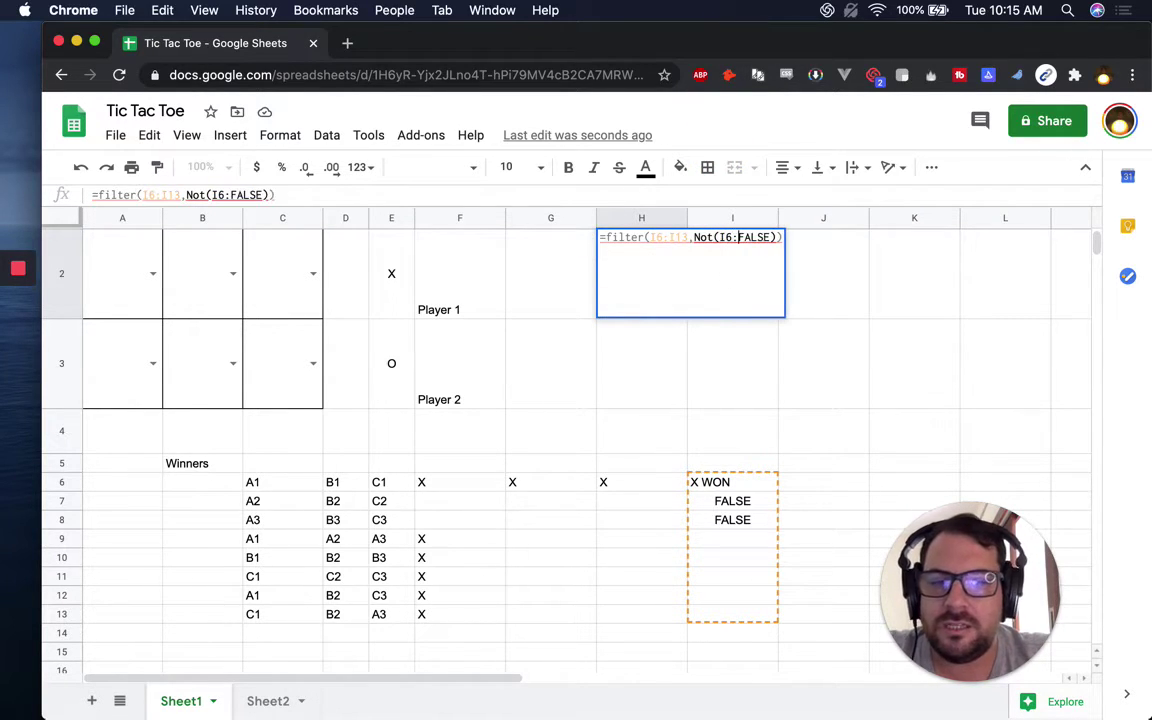
text(I13)
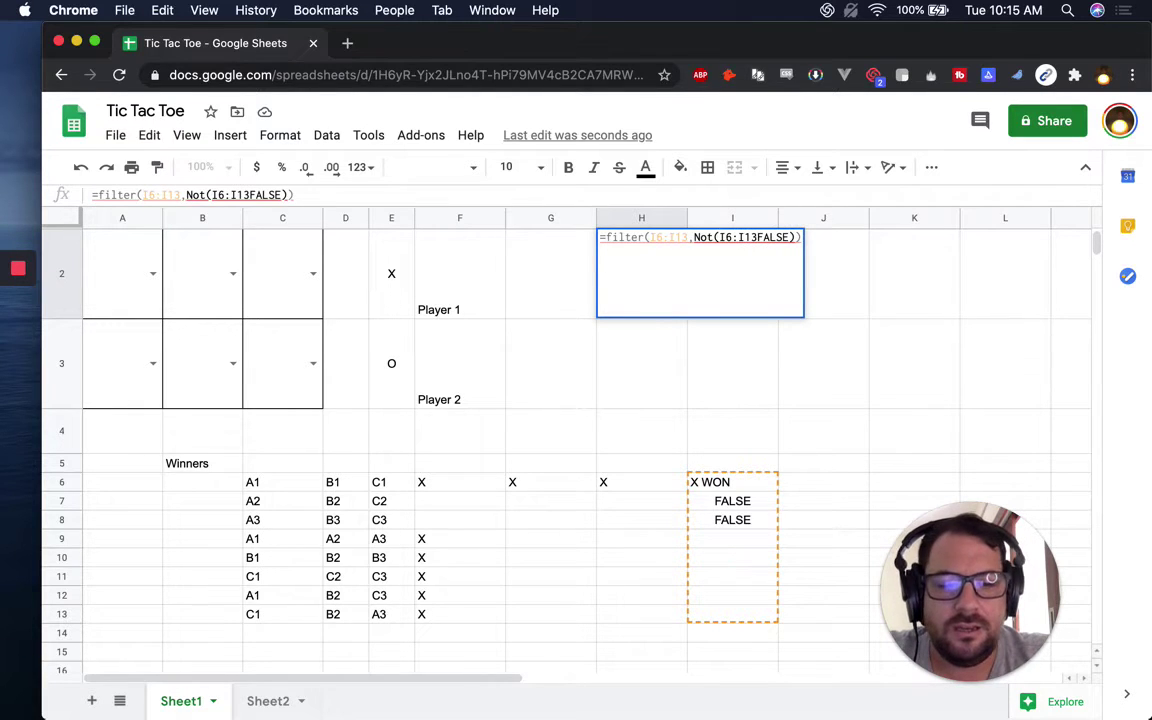
text(=)
key(Return)
key(Up)
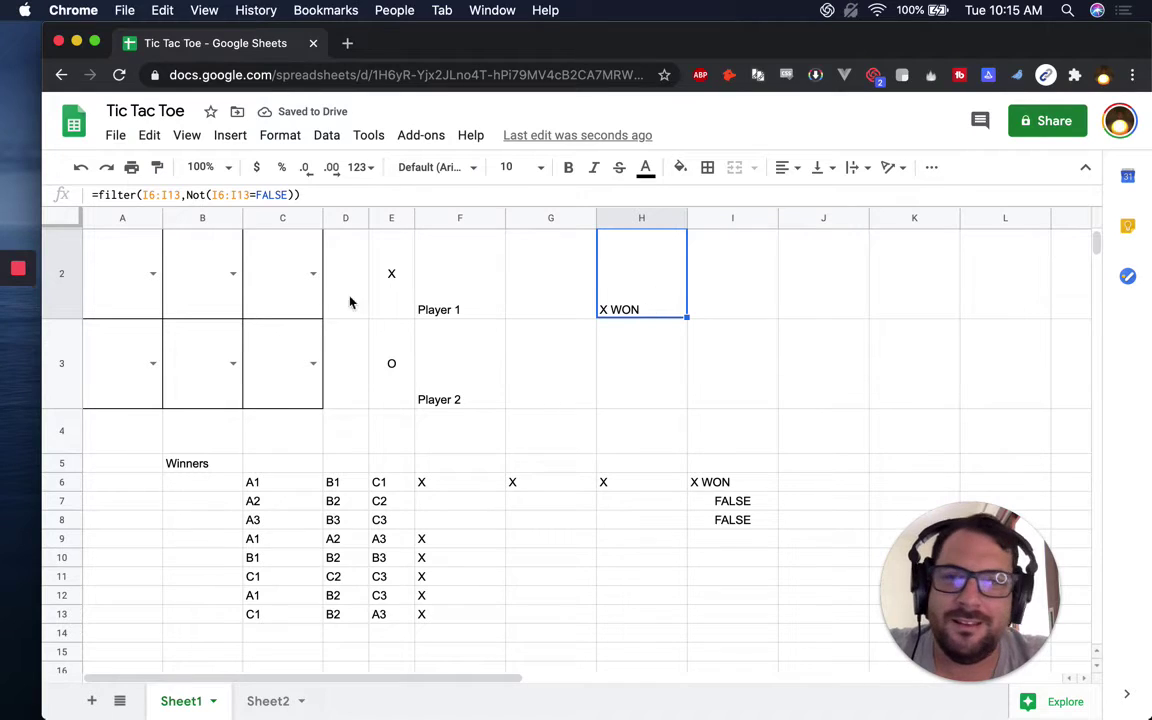
click(198, 194)
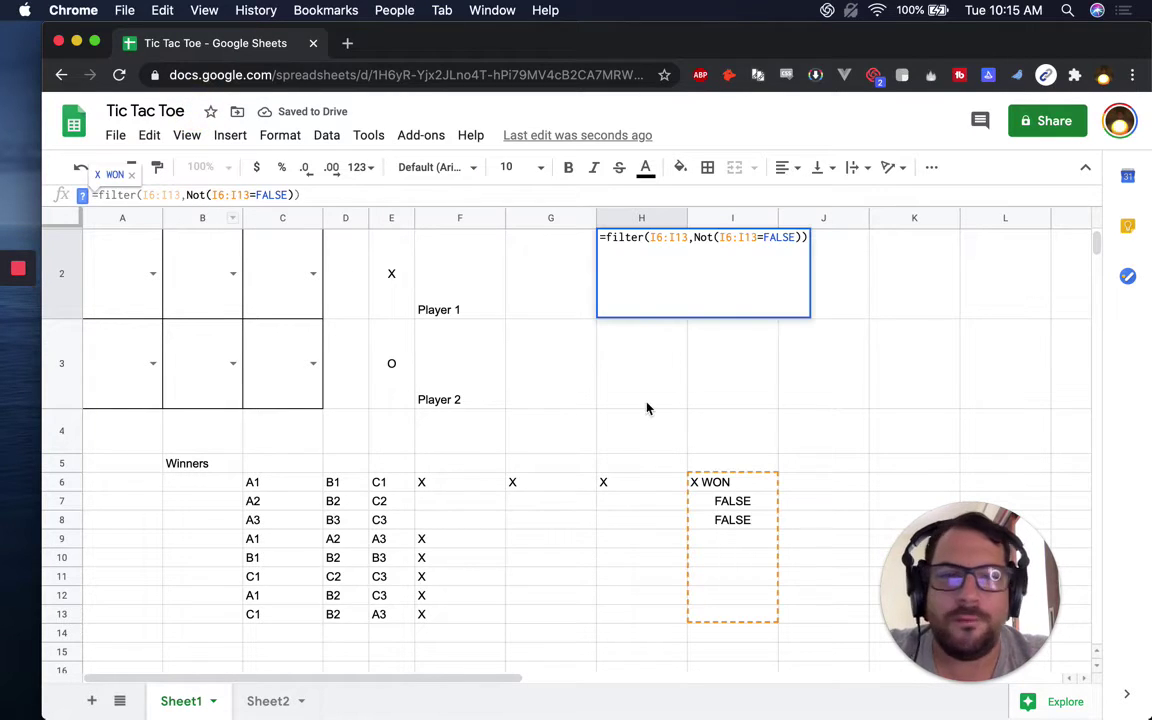
key(Escape)
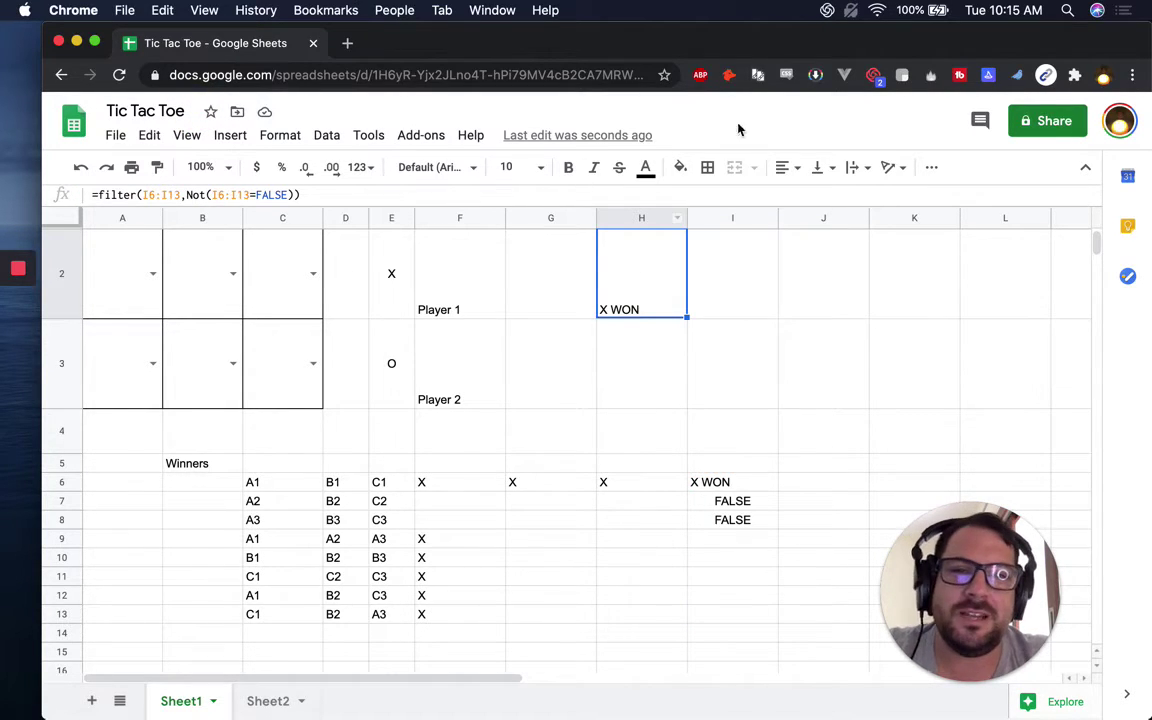
Center the winner result horizontally in cell H2
click(787, 167)
click(805, 197)
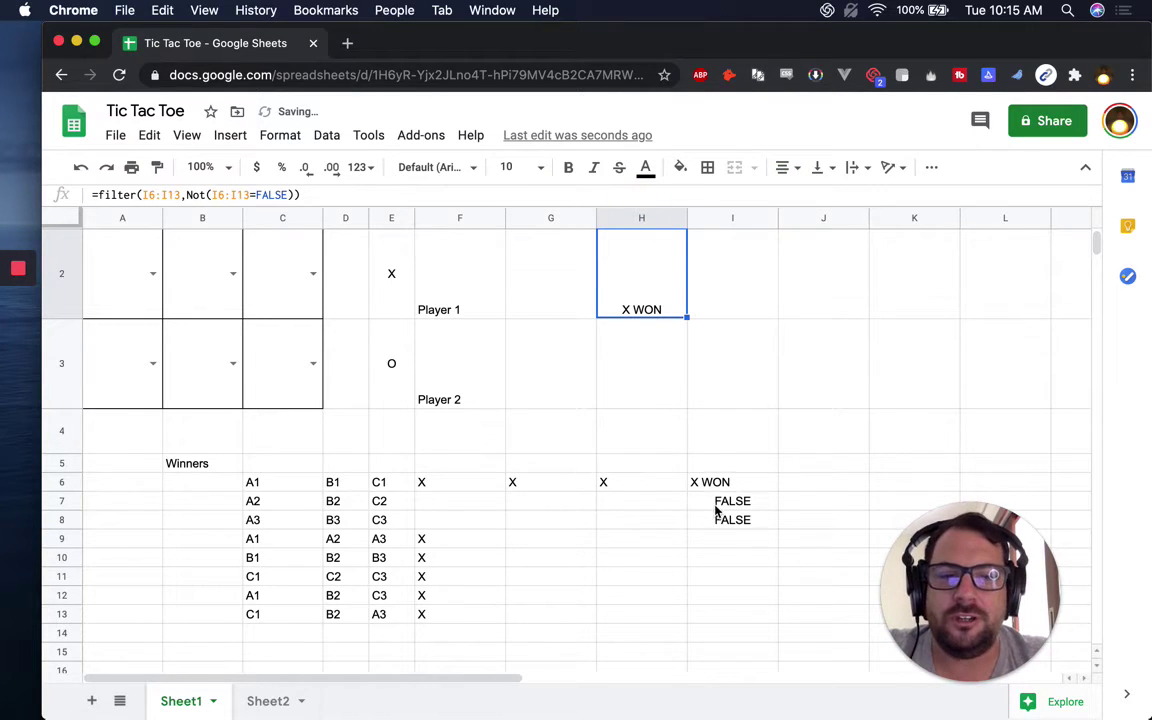
double_click(643, 299)
click(498, 490)
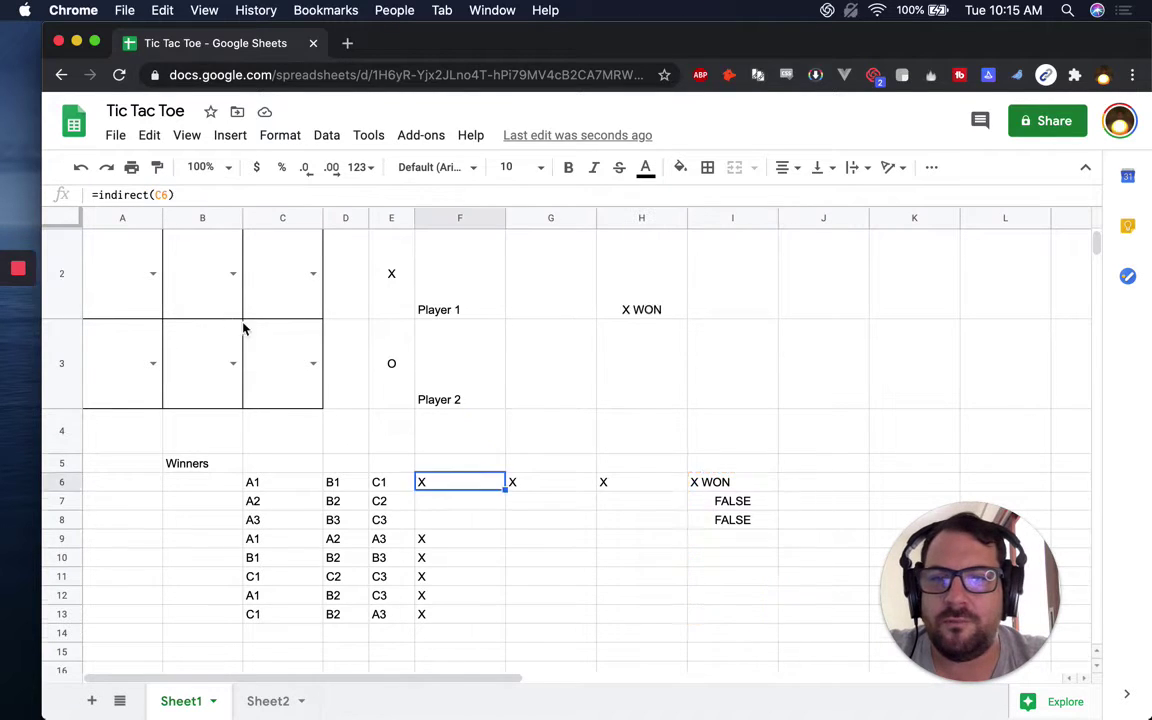
Clear the marks from board cells B1 and C1, keeping the X in A1
scroll(240, 320, up, 1)
click(195, 272)
key(Delete)
click(282, 273)
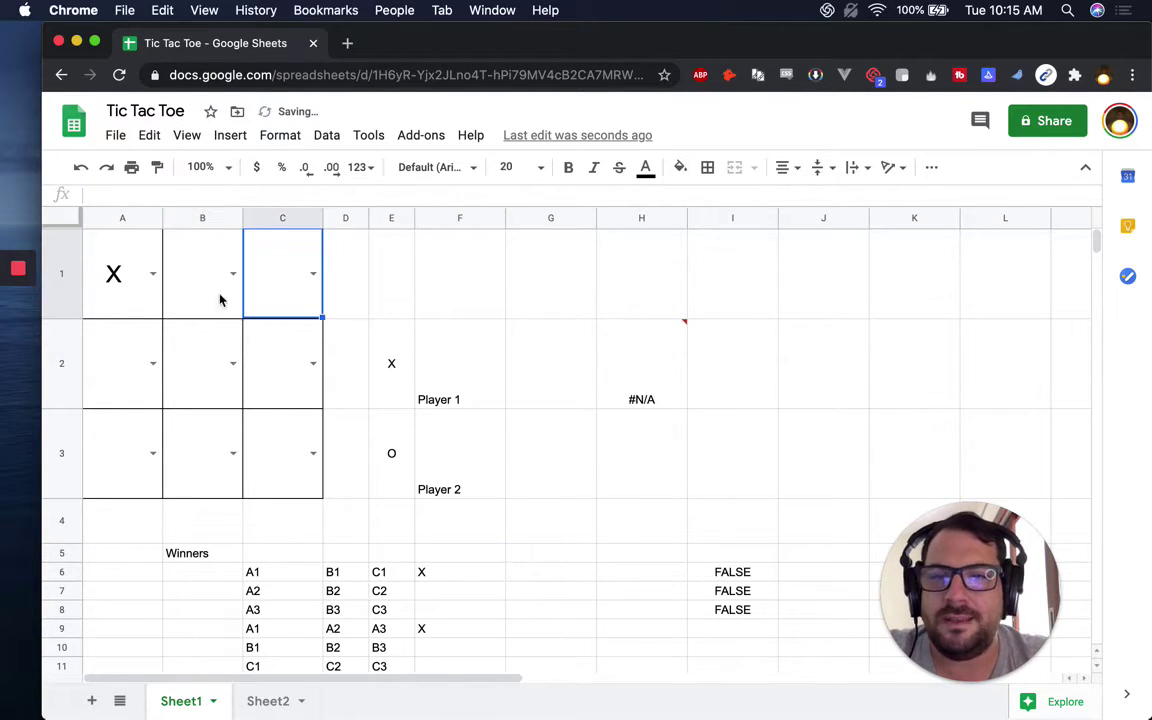
Wrap the filter in H2 in IFERROR with an empty fallback: =IFERROR(filter(I6:I13,Not(I6:I13=FALSE)),)
double_click(640, 380)
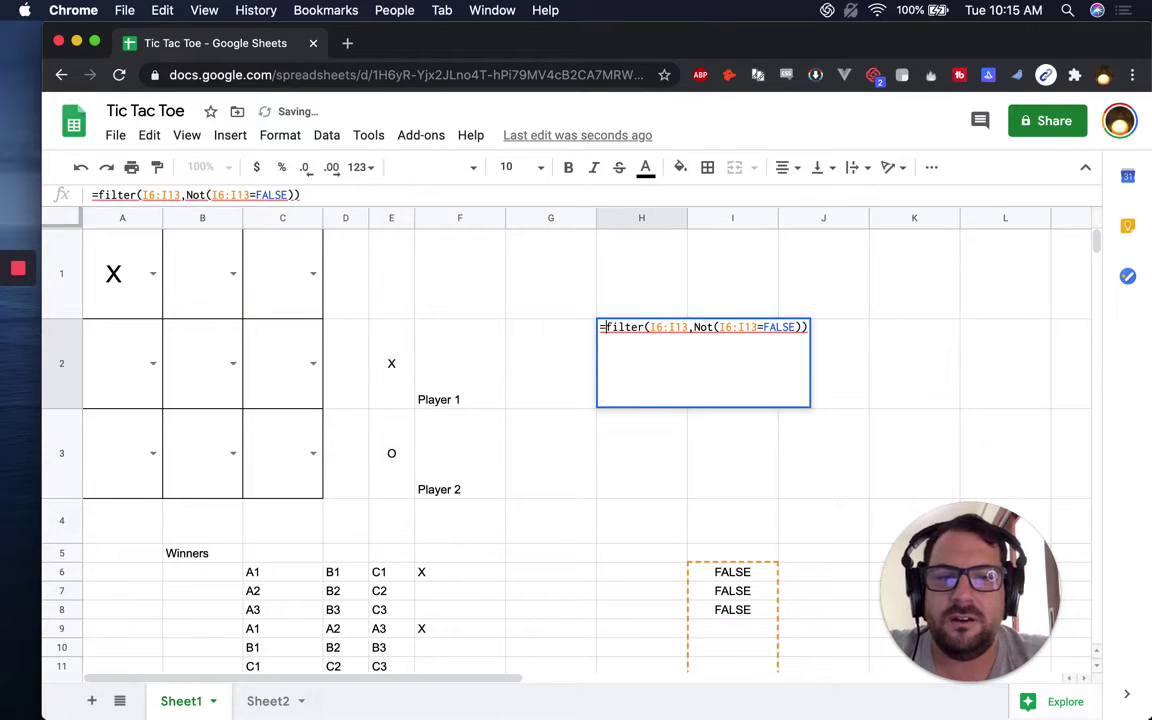
text(iferro()
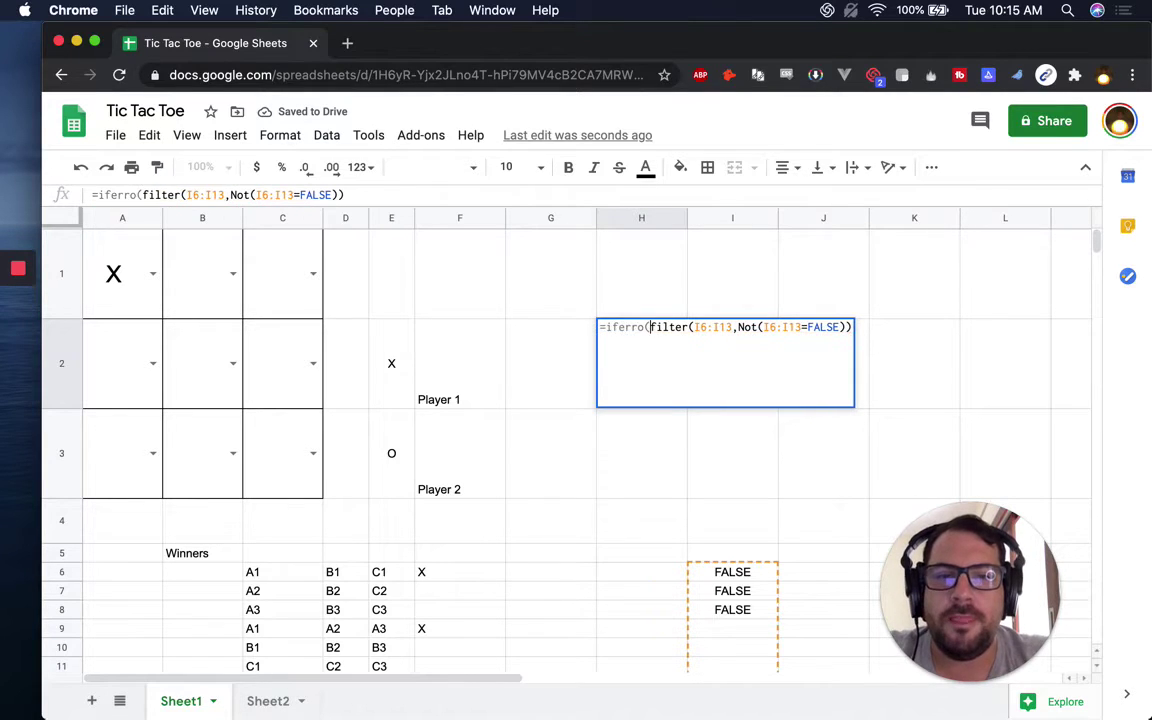
key(End)
text(,)
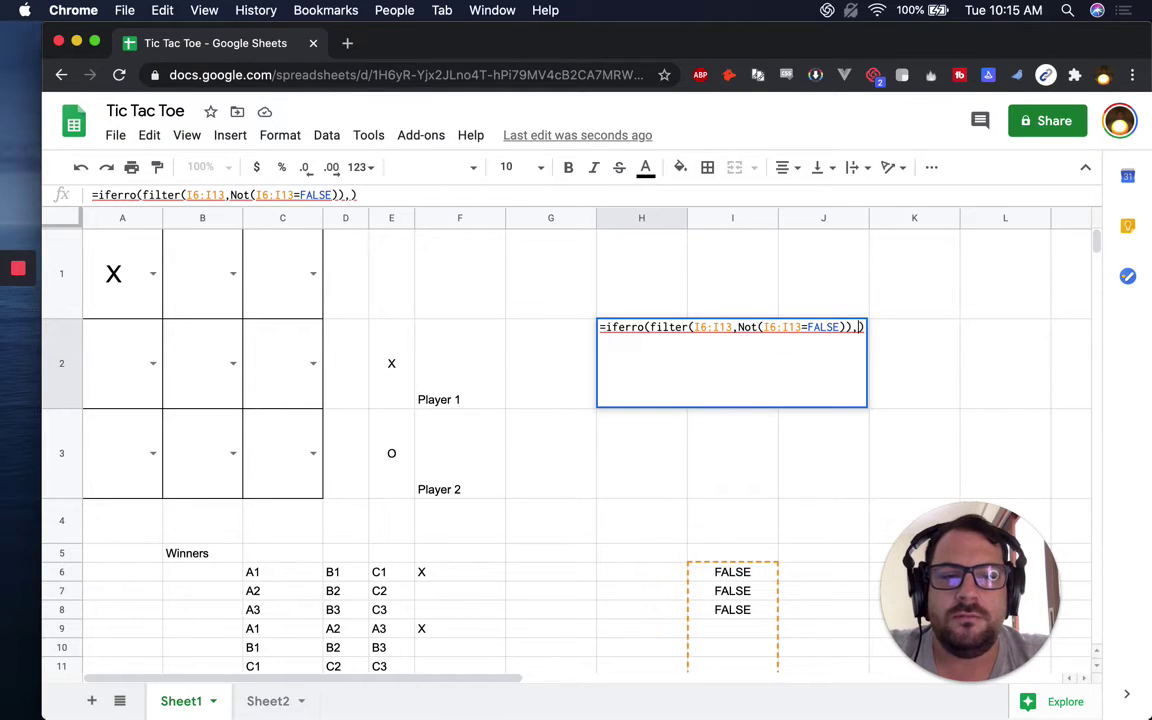
click(645, 327)
text(r)
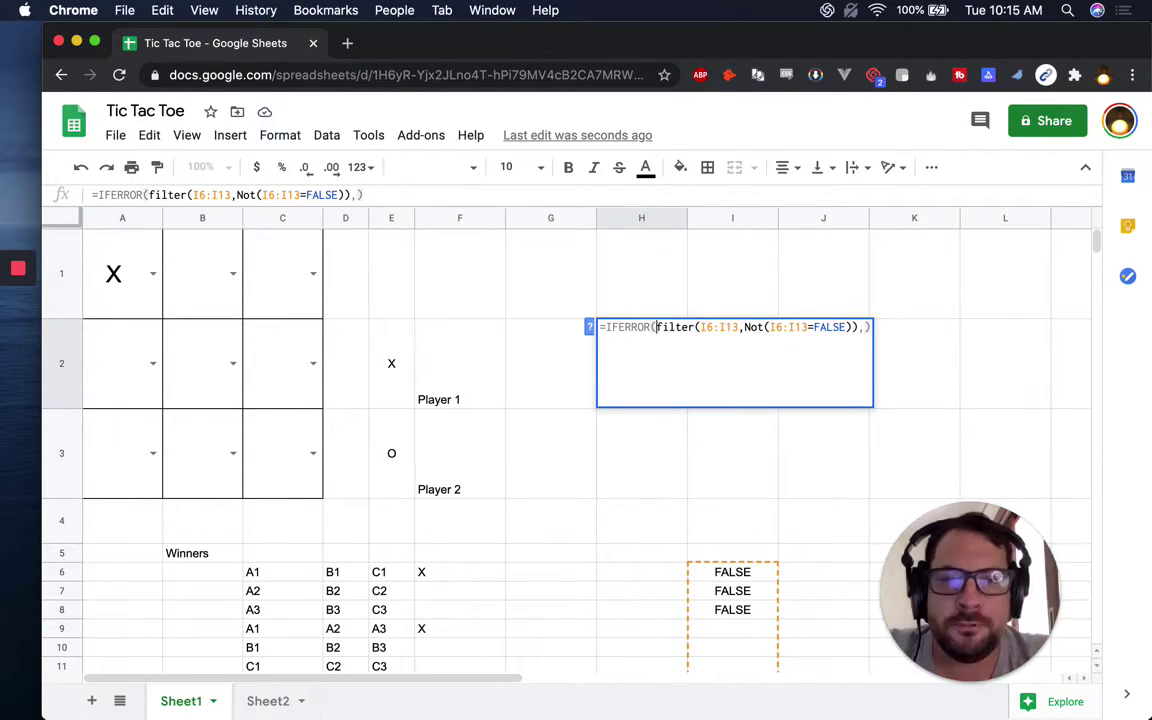
key(Return)
click(638, 352)
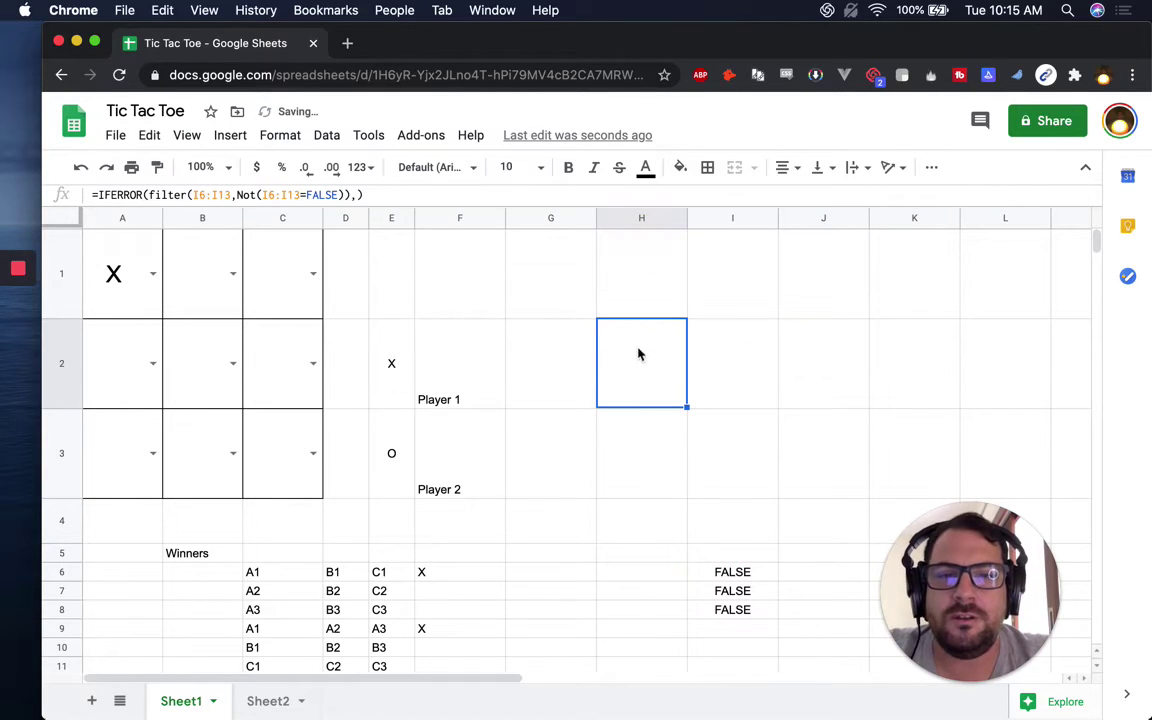
Give the winner cell H2 a black fill and white text, and widen column H
click(680, 168)
click(687, 229)
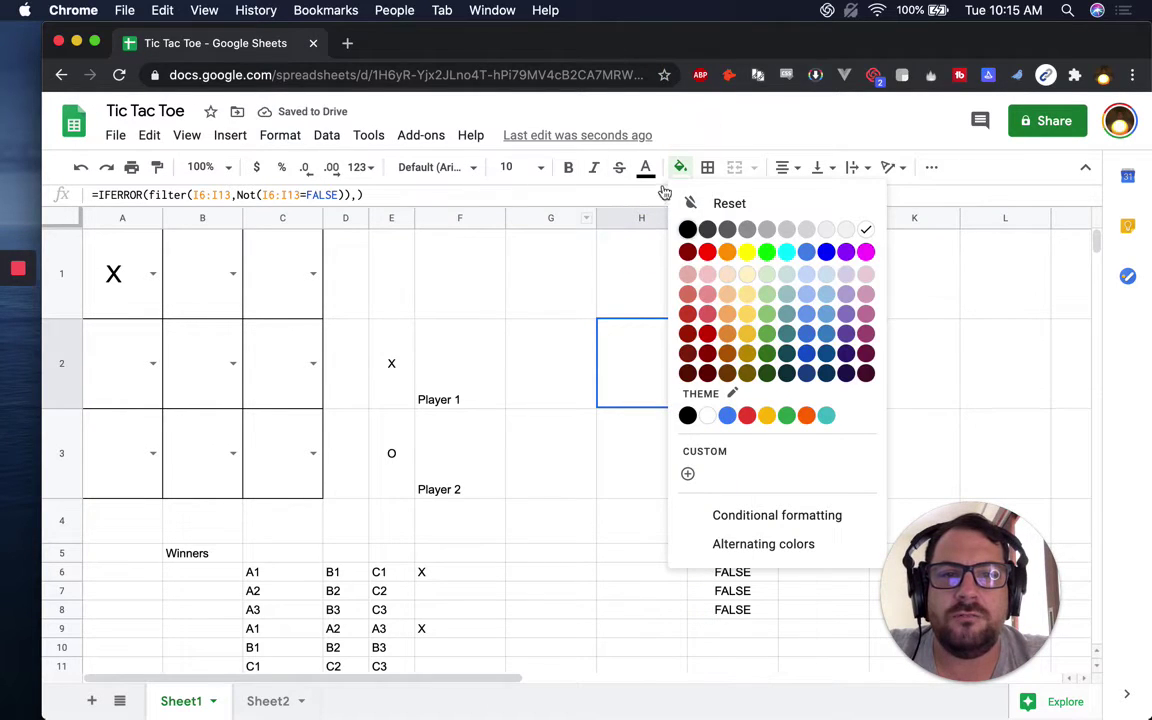
click(645, 168)
click(831, 229)
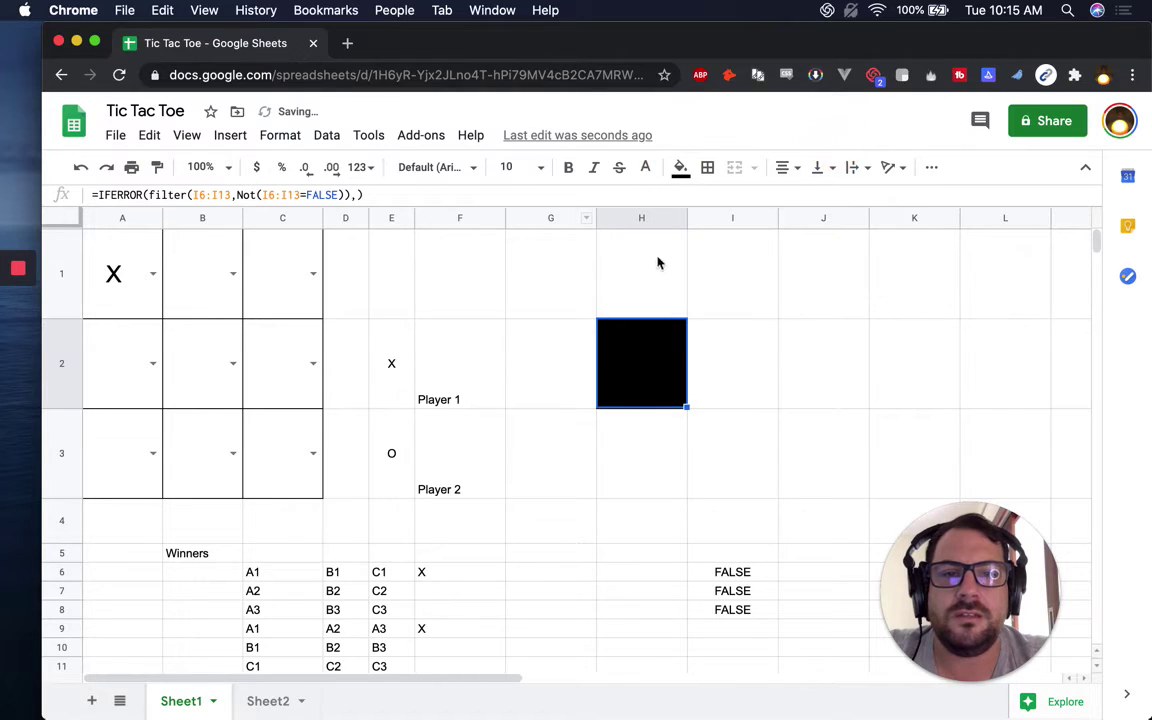
drag(686, 220, 753, 245)
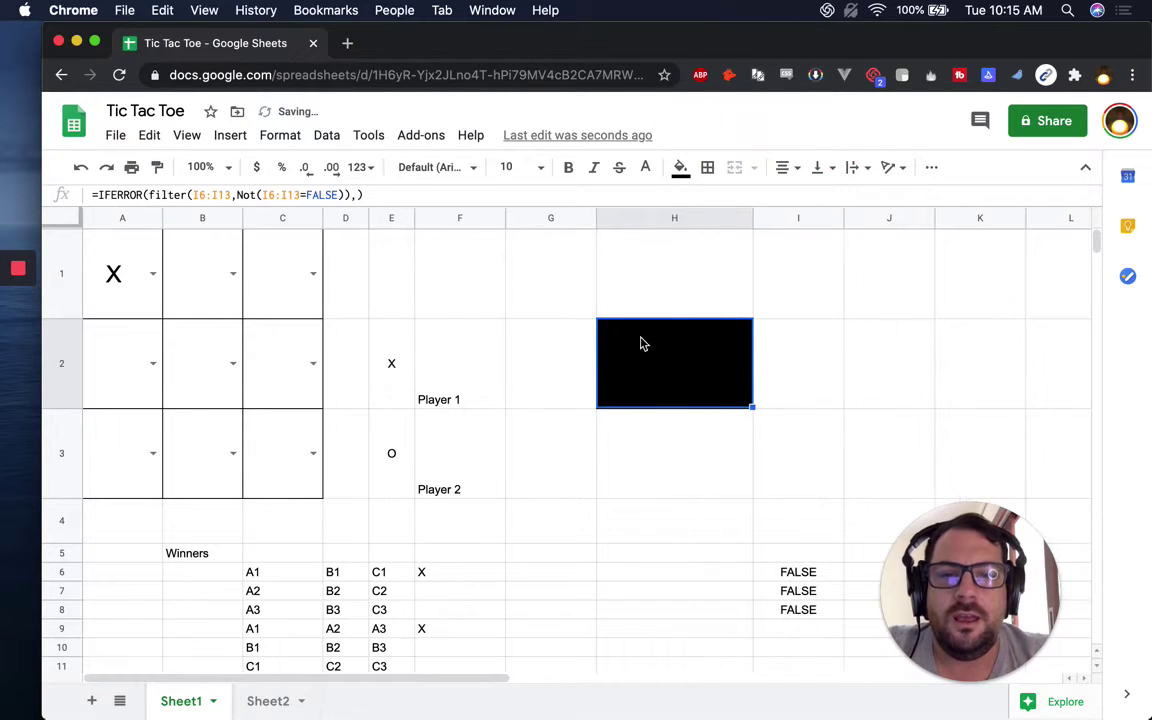
Move the black winner cell from H2 to F1 above the player labels, and widen column F
key(super+c)
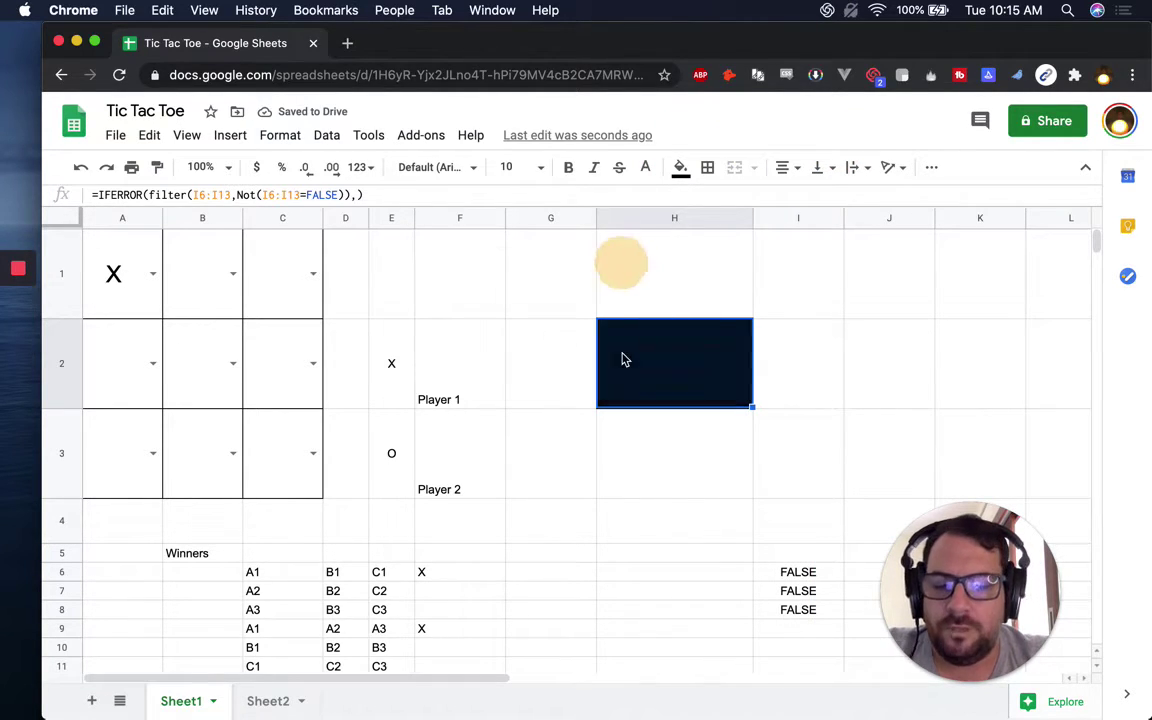
click(443, 276)
key(super+v)
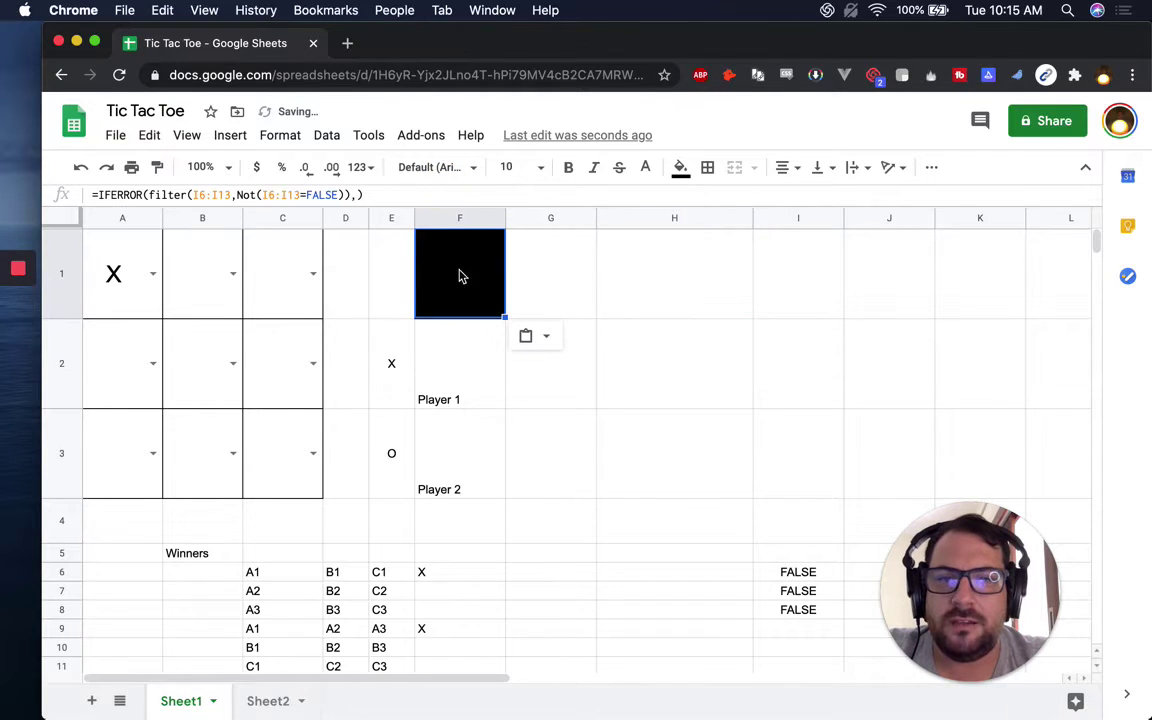
drag(508, 220, 565, 222)
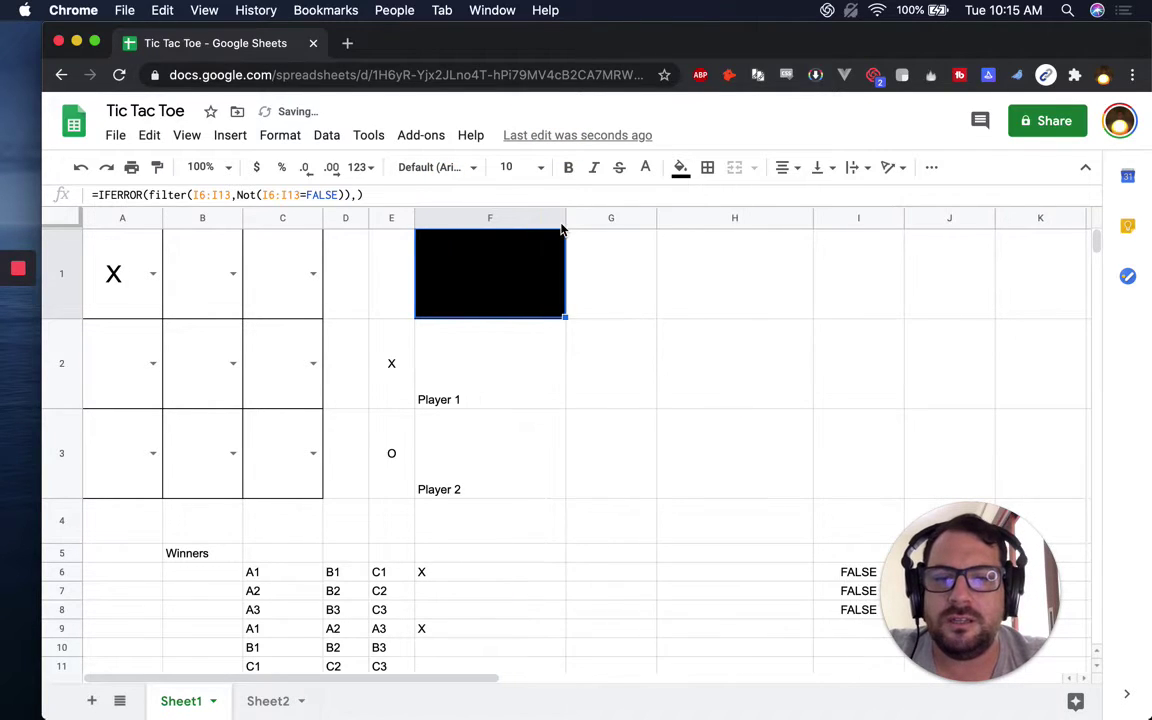
scroll(564, 406, down, 1)
scroll(564, 406, up, 1)
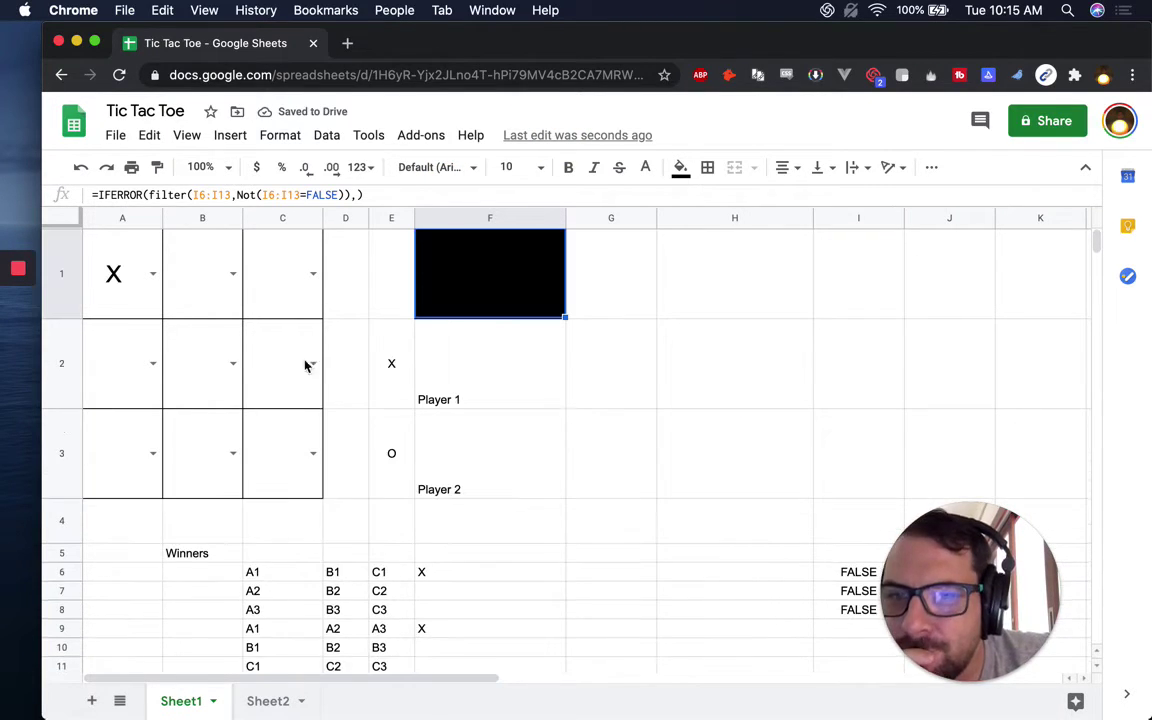
Align the player marks and labels in E2:F3 vertically to the middle
click(150, 273)
click(208, 289)
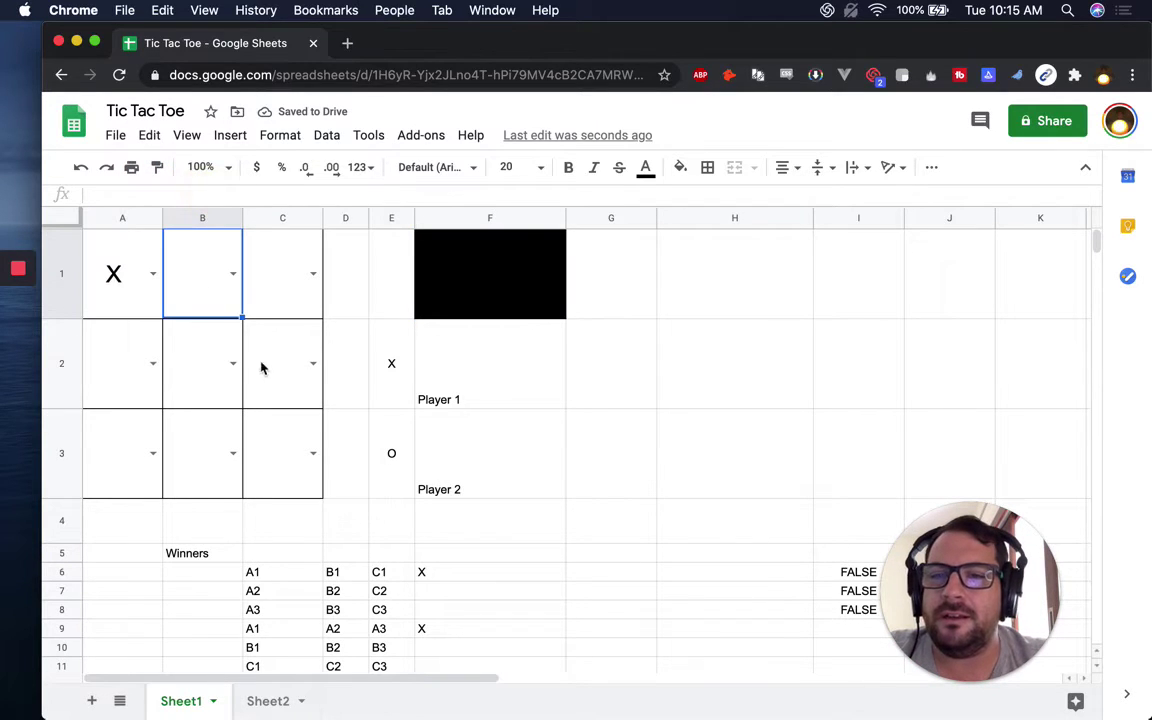
click(405, 382)
shift+click(499, 465)
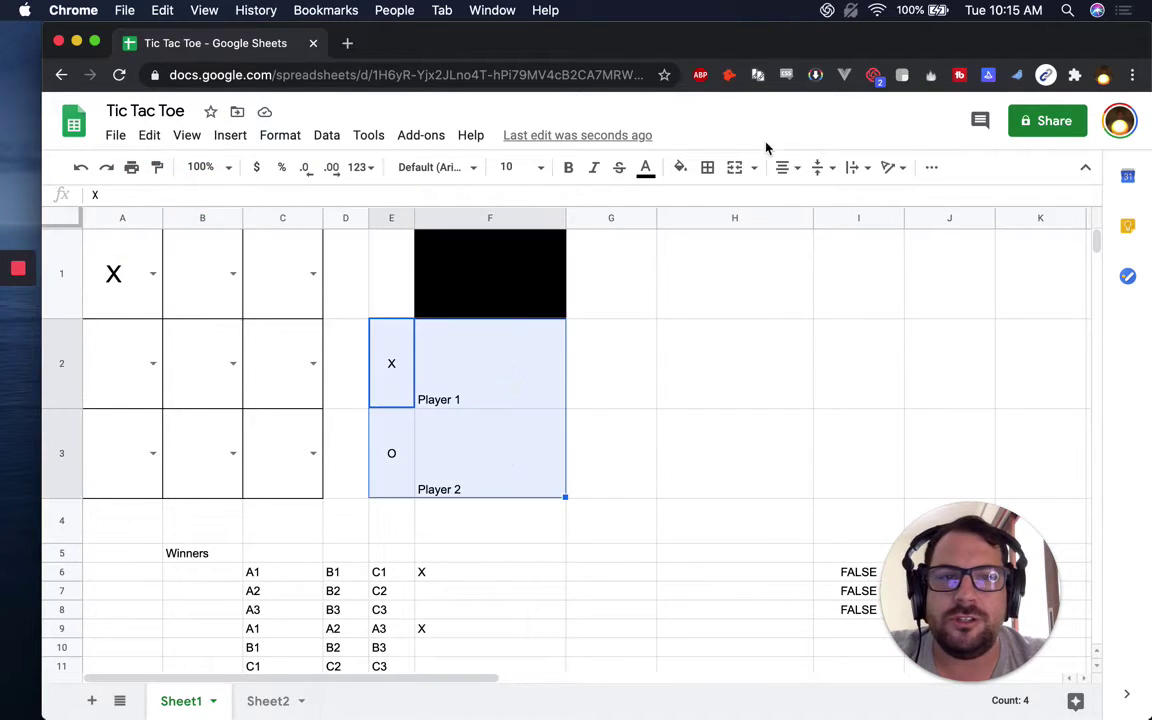
click(790, 168)
click(818, 167)
click(843, 196)
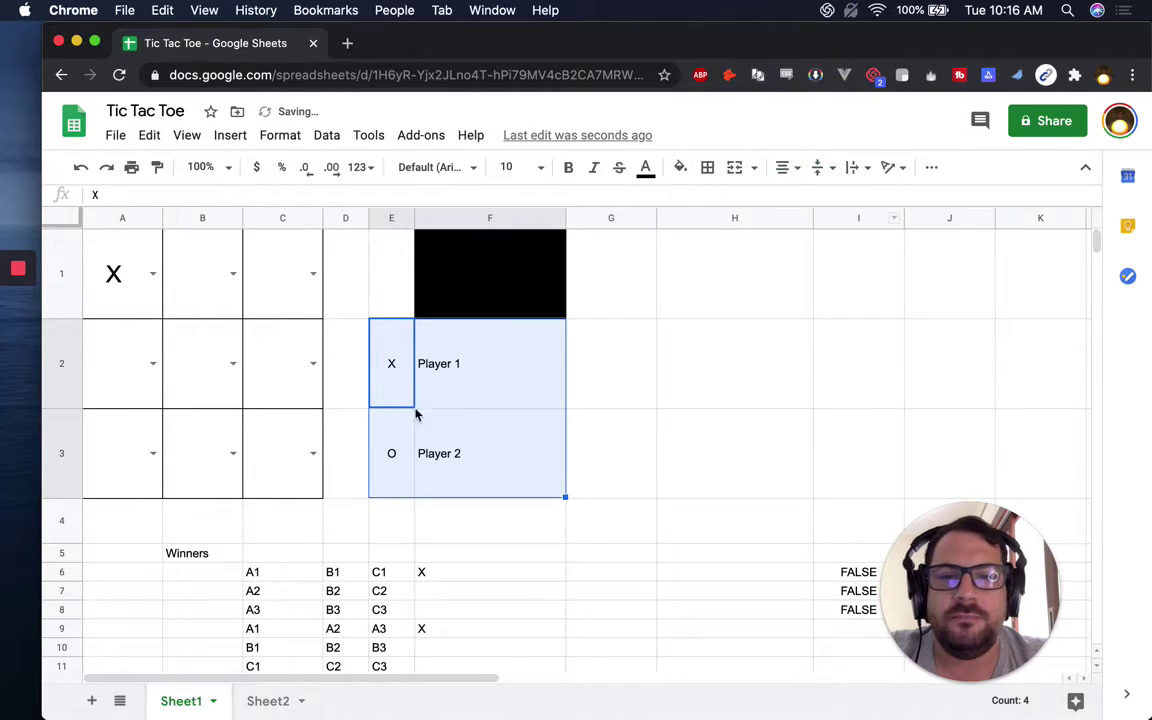
Enter O in the board's center cell B2
click(182, 306)
click(198, 365)
text(o)
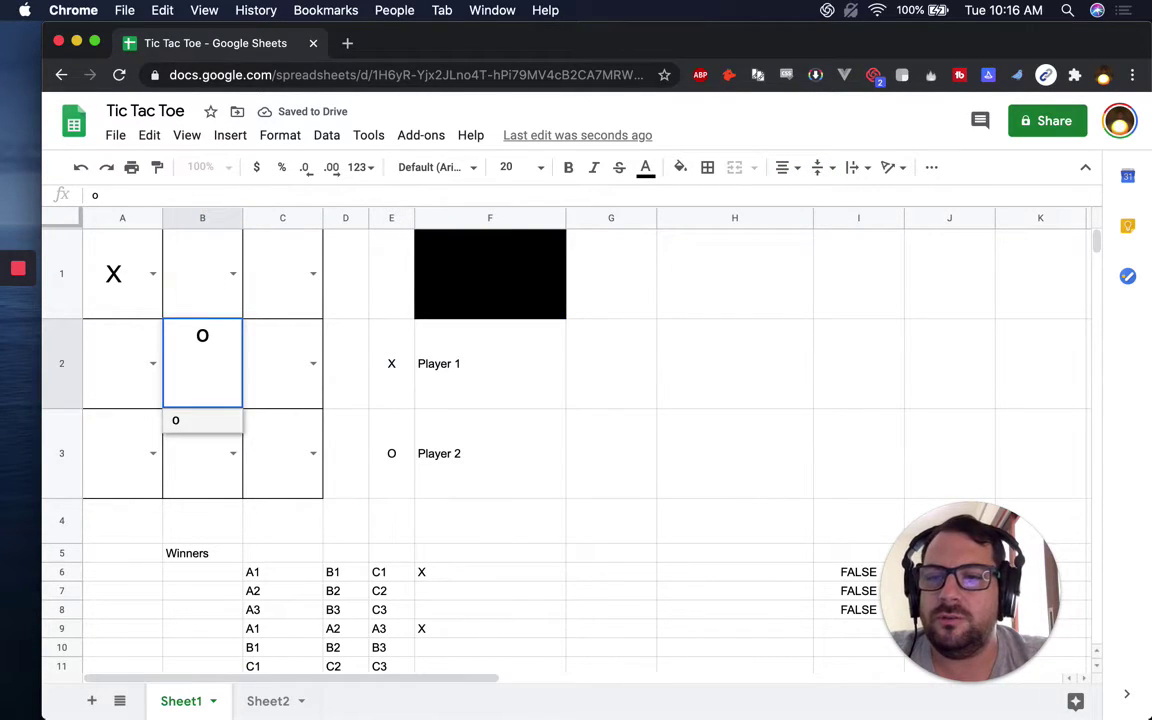
key(Return)
key(Right)
key(Up)
key(Down)
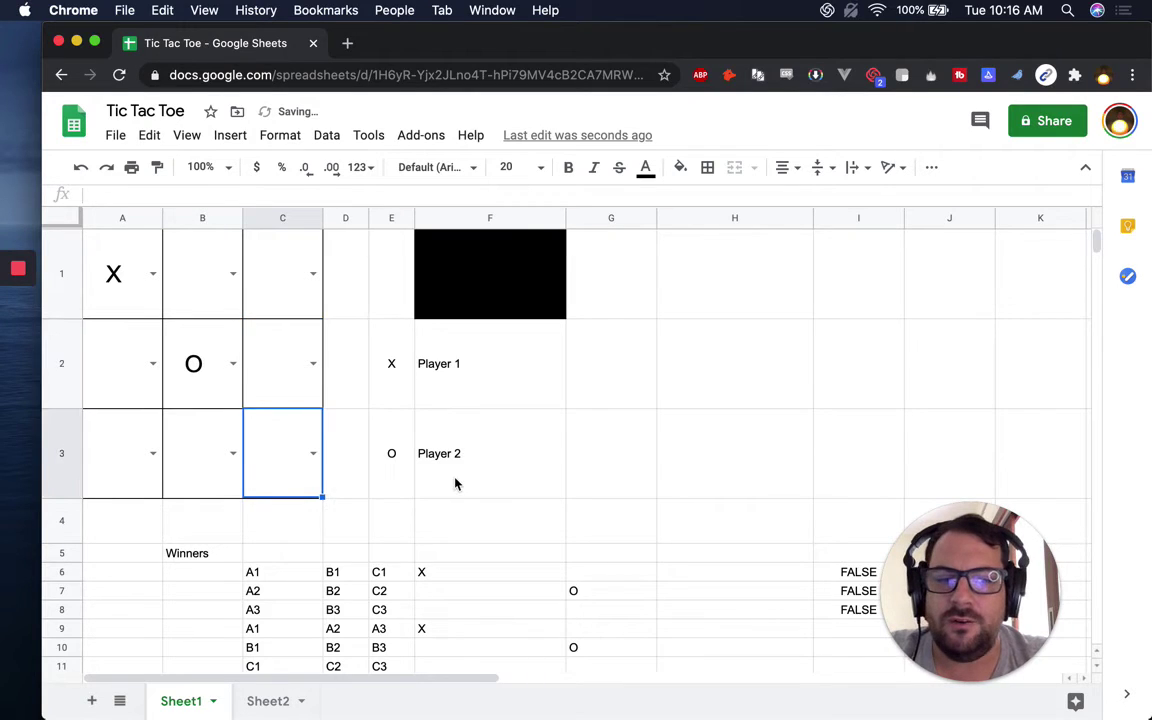
Enter a capital X in board cell C3
scroll(530, 474, down, 3)
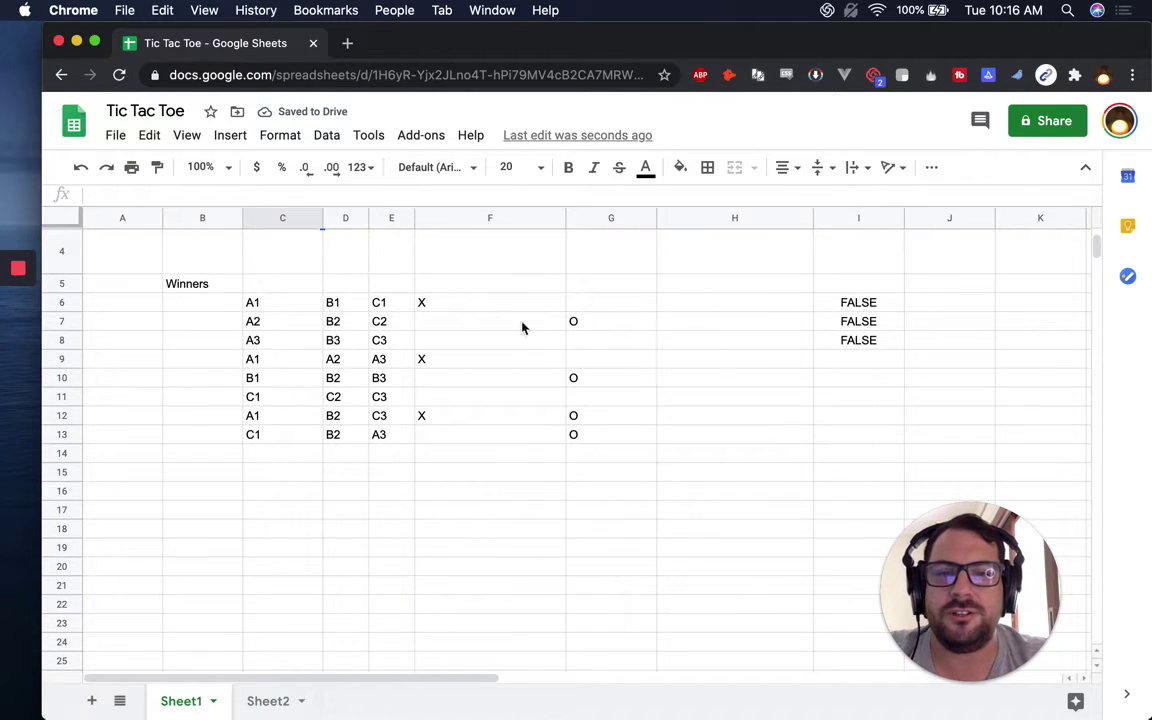
scroll(522, 327, up, 3)
text(x)
key(Return)
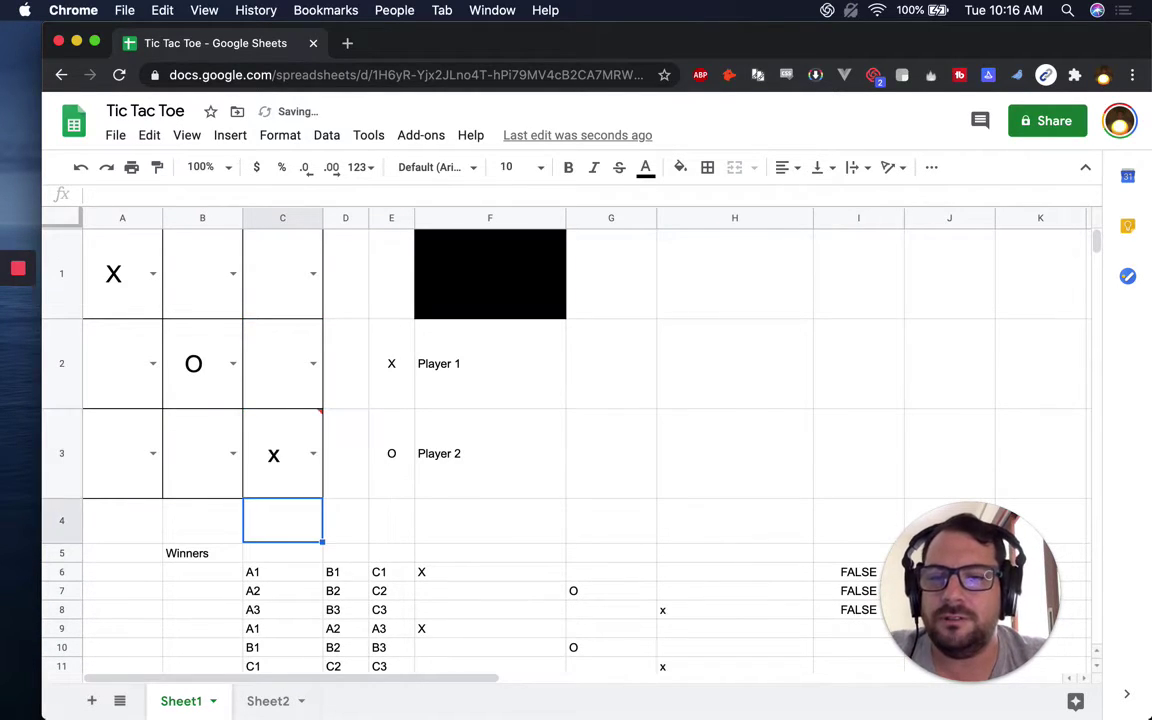
click(282, 453)
text(X)
key(Return)
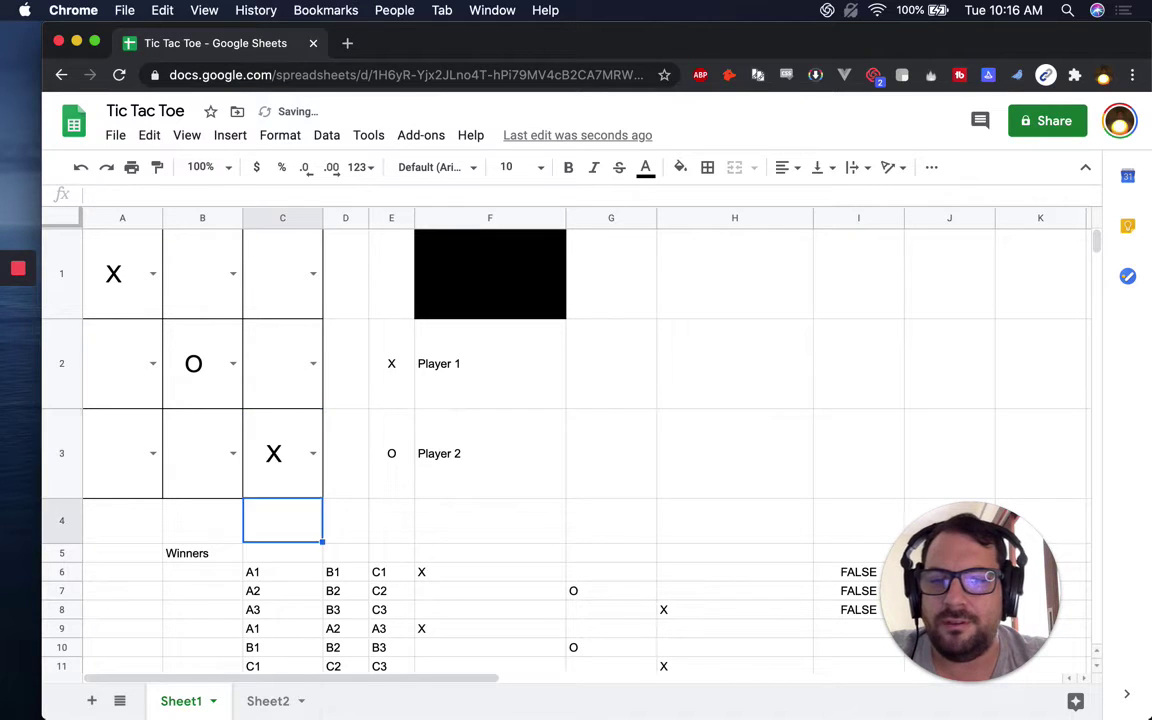
Enter X in board cell C2 and O in board cell A3
click(282, 363)
text(X)
key(Return)
click(282, 273)
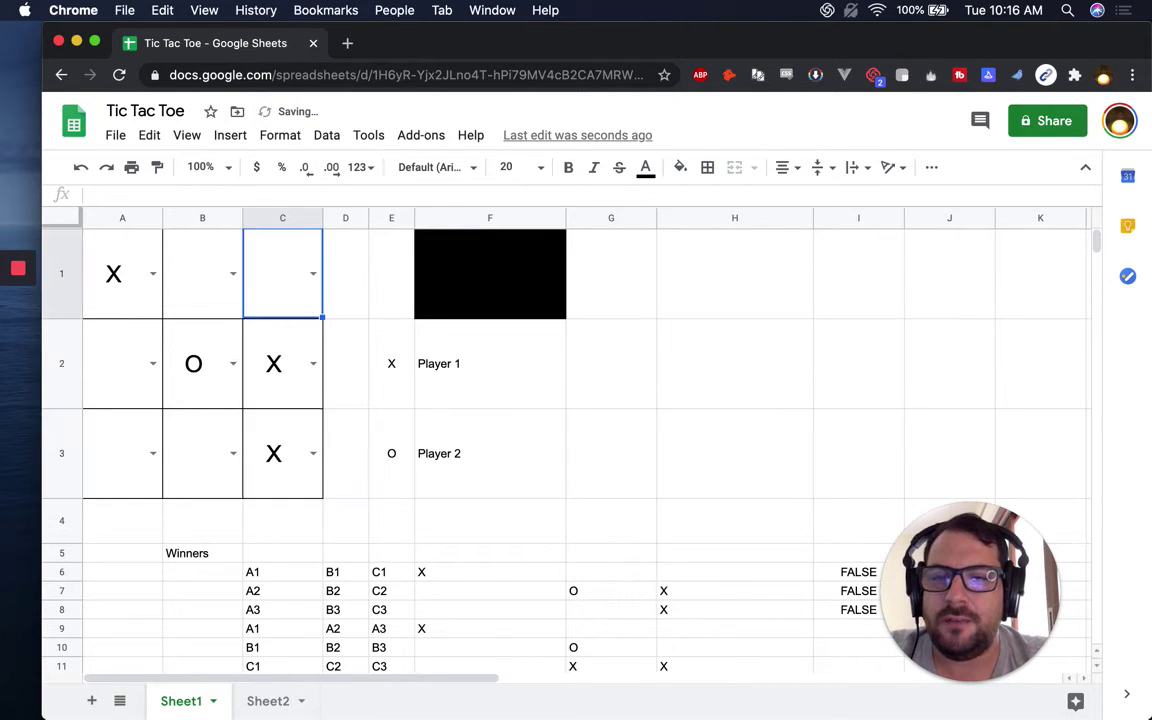
click(122, 273)
click(122, 453)
text(O)
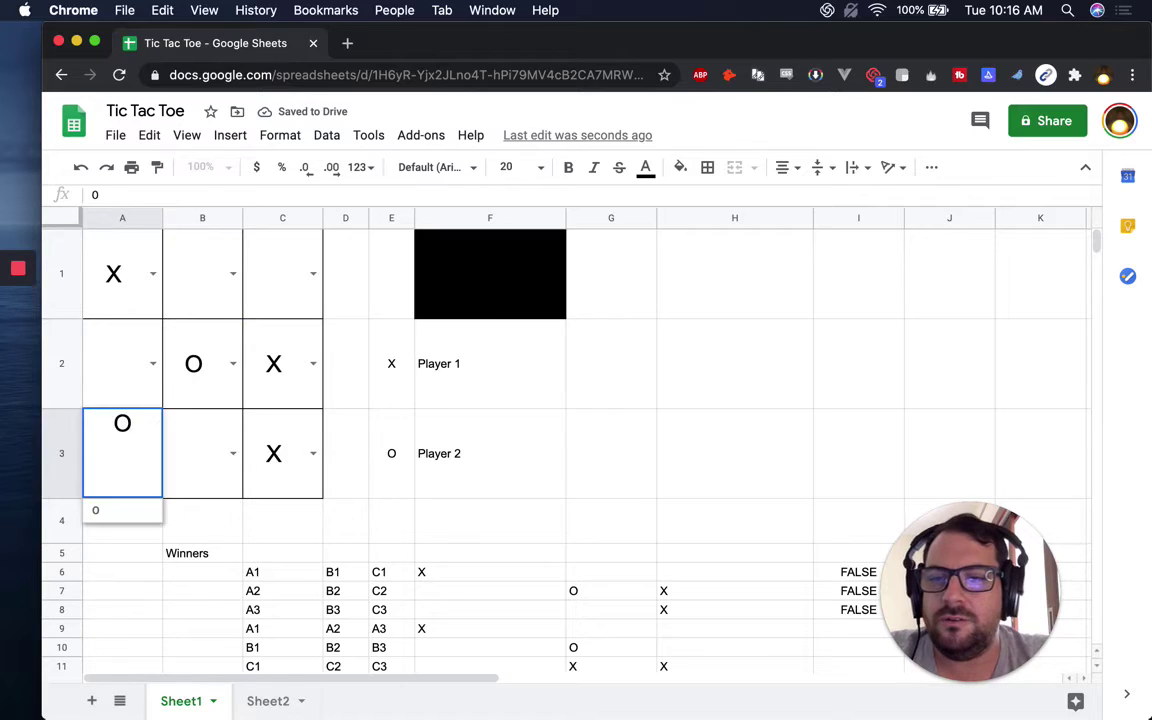
key(Return)
Enter X in board cell C1 to complete a winning line of X in column C
click(122, 363)
click(282, 363)
click(282, 273)
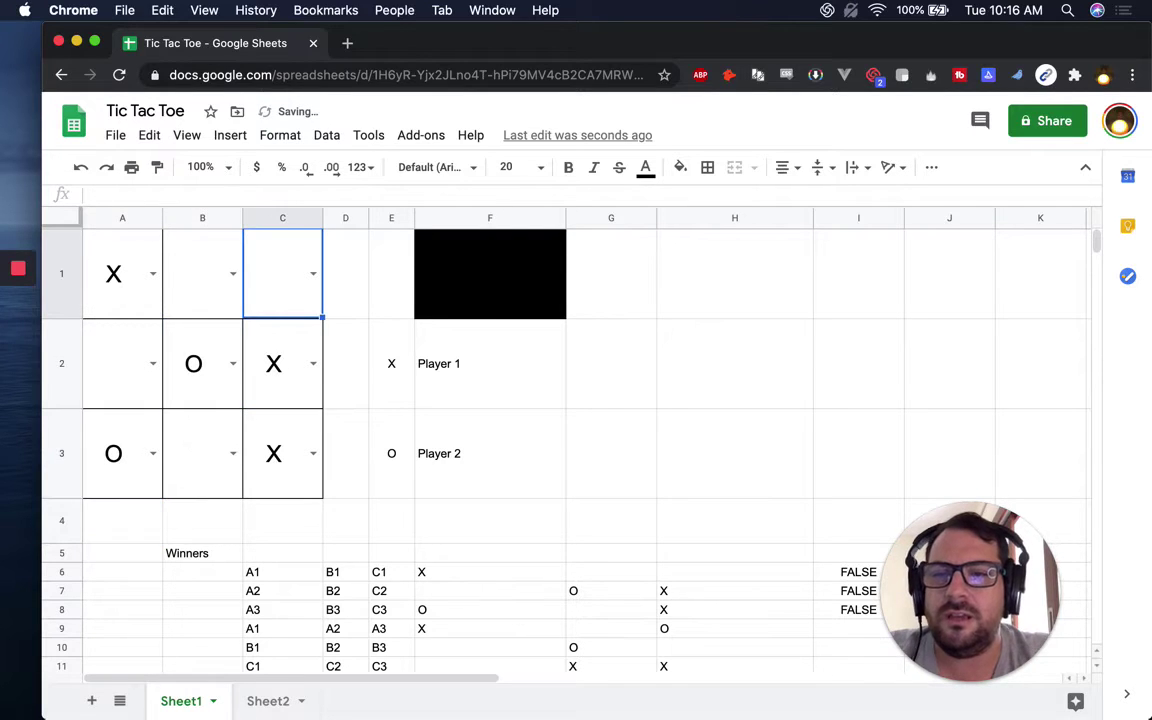
text(X)
key(Return)
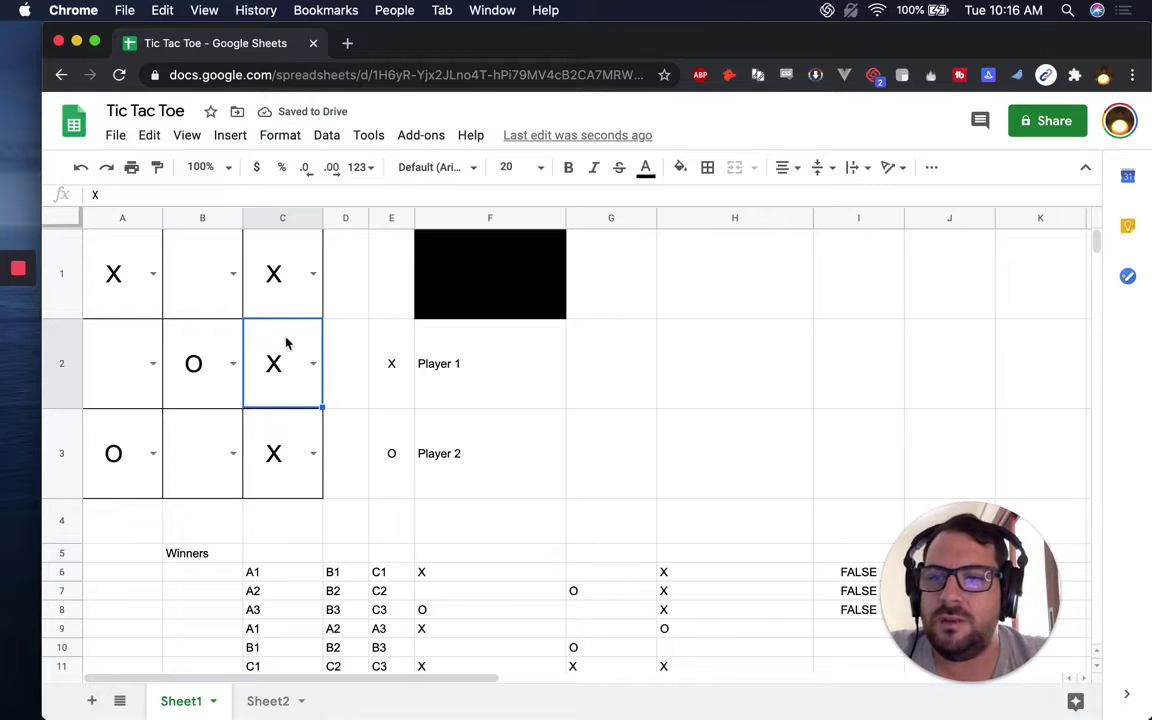
Copy the "WIN" check formula from I8 into cells I9 through I13
scroll(290, 380, down, 5)
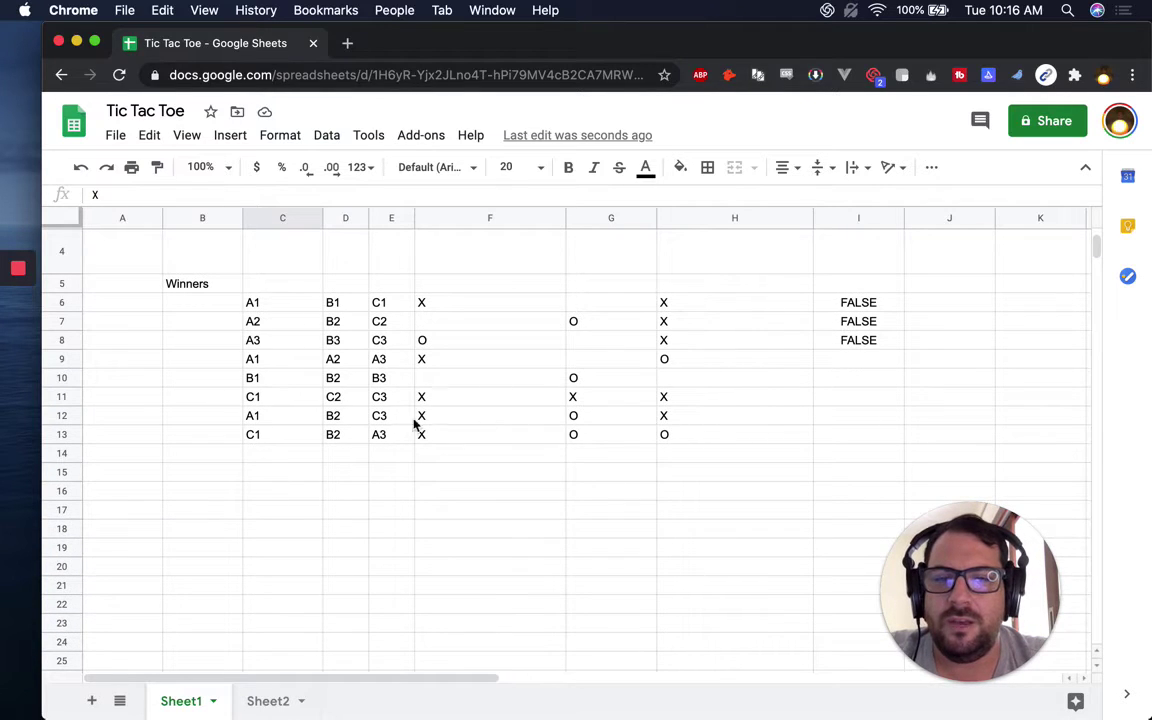
click(843, 342)
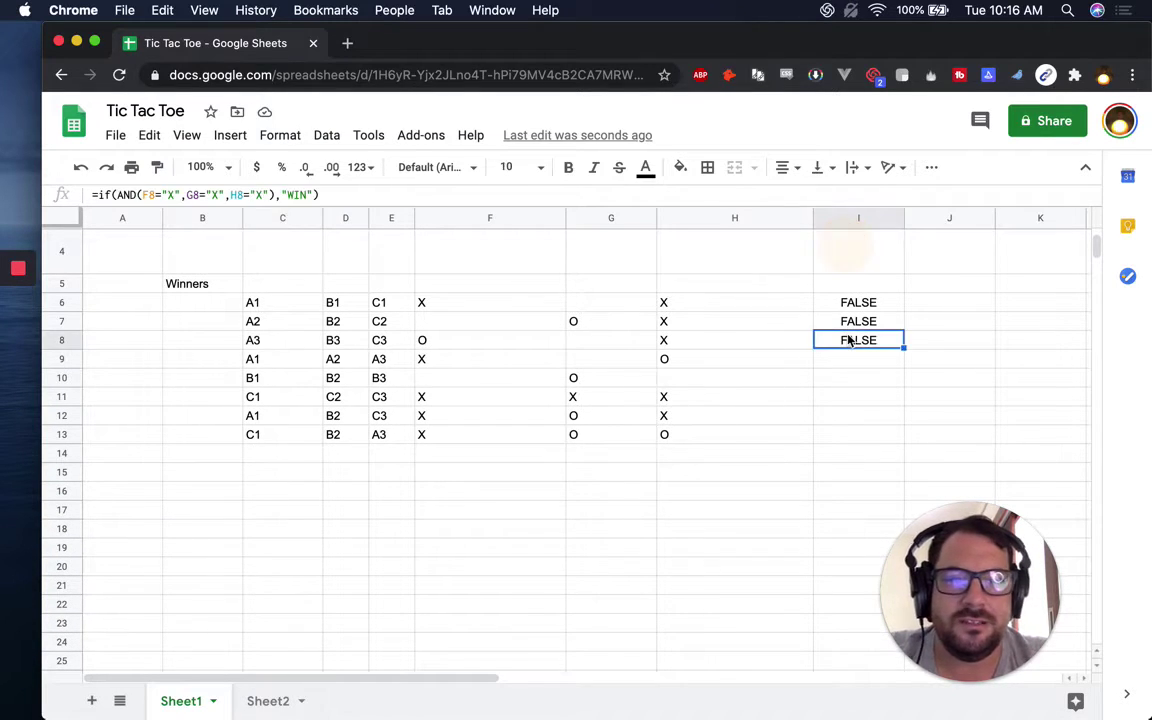
key(Down)
key(Up)
key(super+c)
key(Down)
key(super+v)
key(Down)
key(super+v)
key(Down)
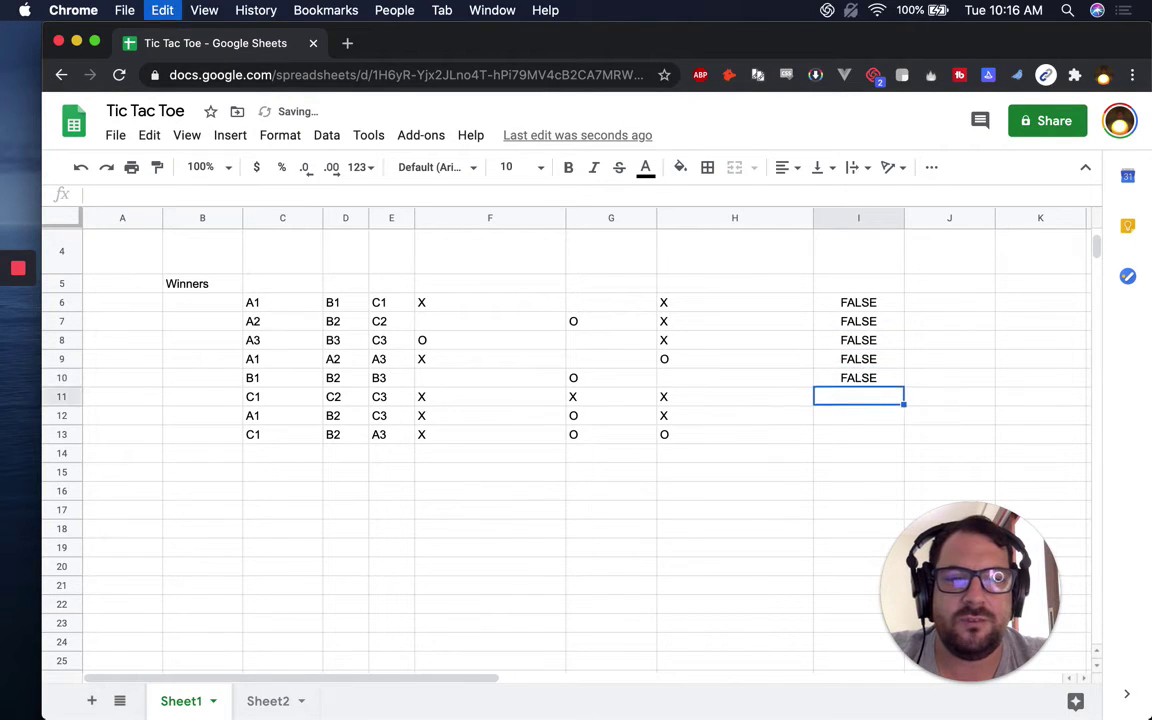
key(super+v)
key(Down)
key(super+v)
key(Down)
key(super+v)
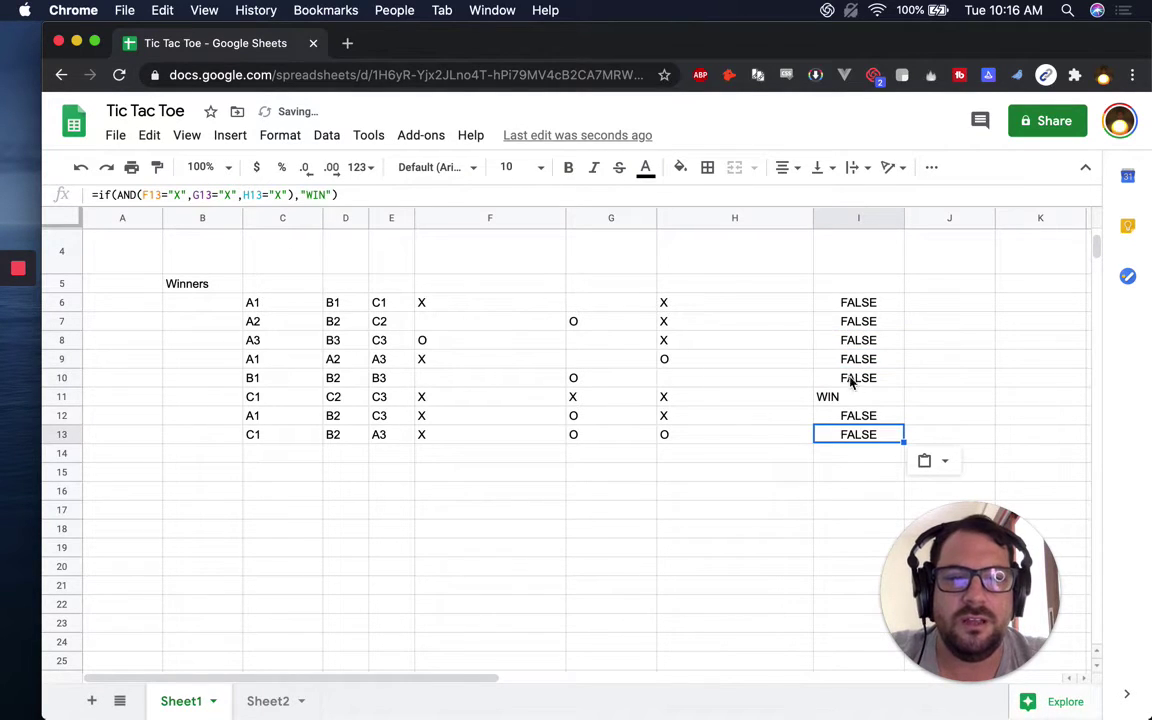
Copy the "X WON" check formula from I6 over every winning-combination row down to I13
click(863, 321)
click(866, 311)
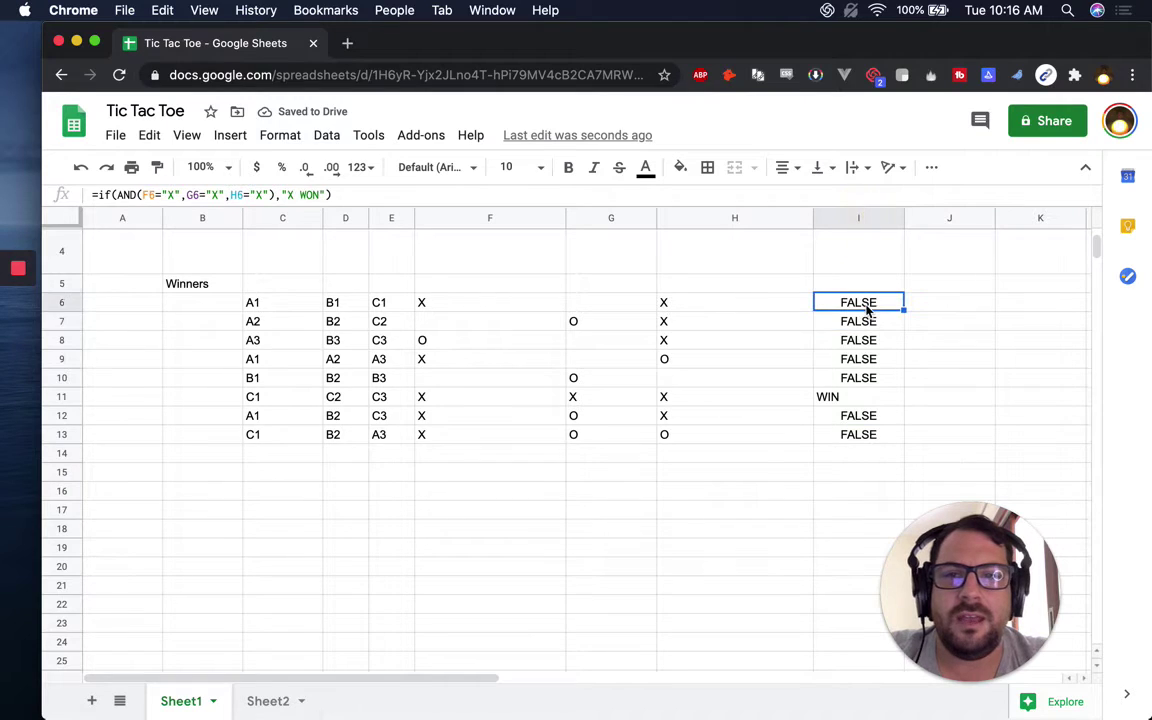
key(Return)
key(Escape)
key(super+c)
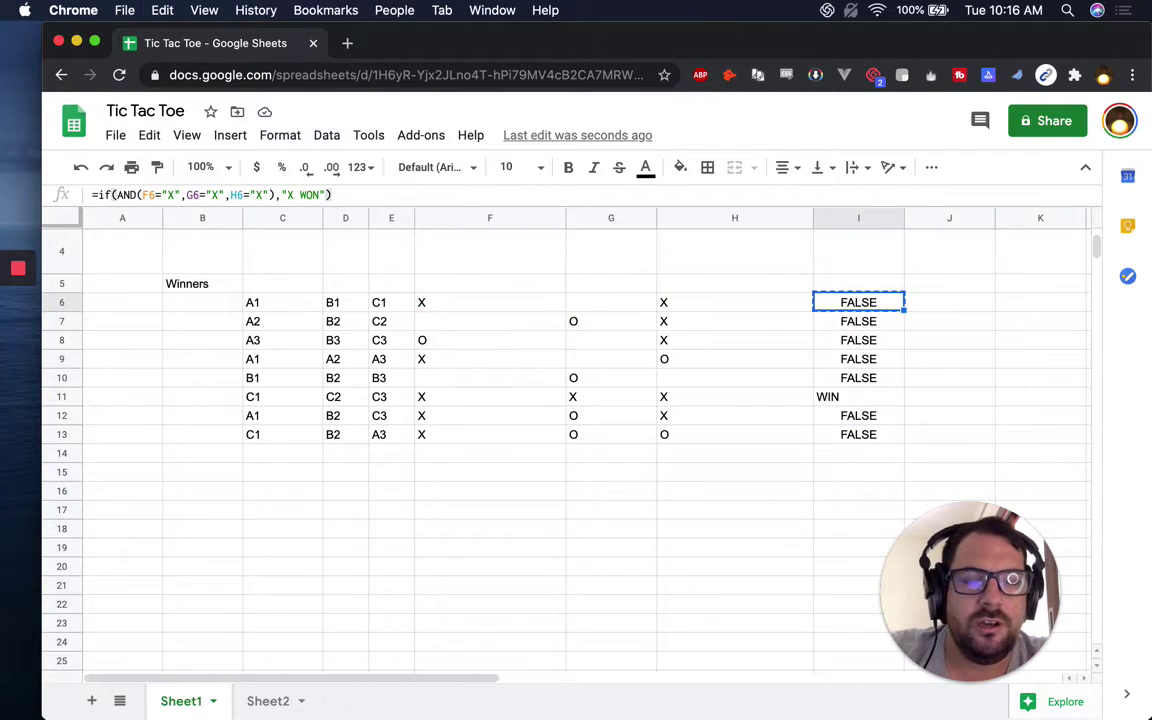
key(shift+Down)
key(shift+Down)
key(shift+Down)
key(shift+Down)
key(shift+Down)
key(shift+Down)
key(shift+Down)
key(super+v)
key(Down)
key(Down)
key(Down)
key(Down)
key(Down)
key(Down)
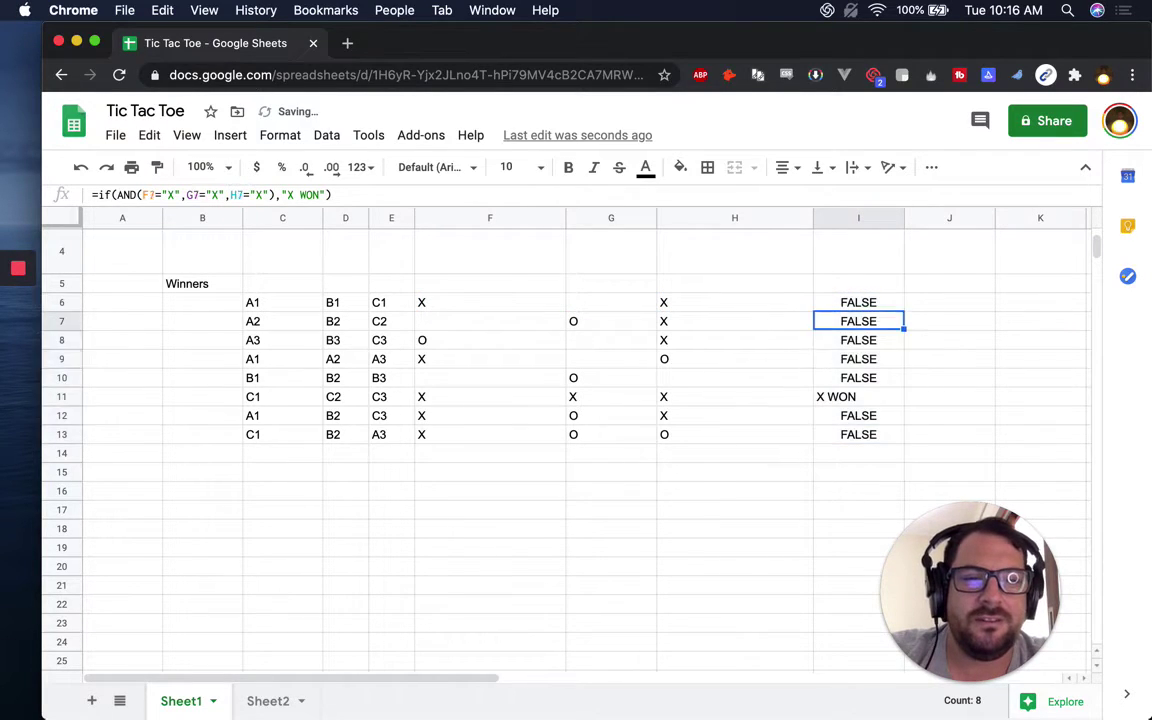
scroll(600, 320, up, 3)
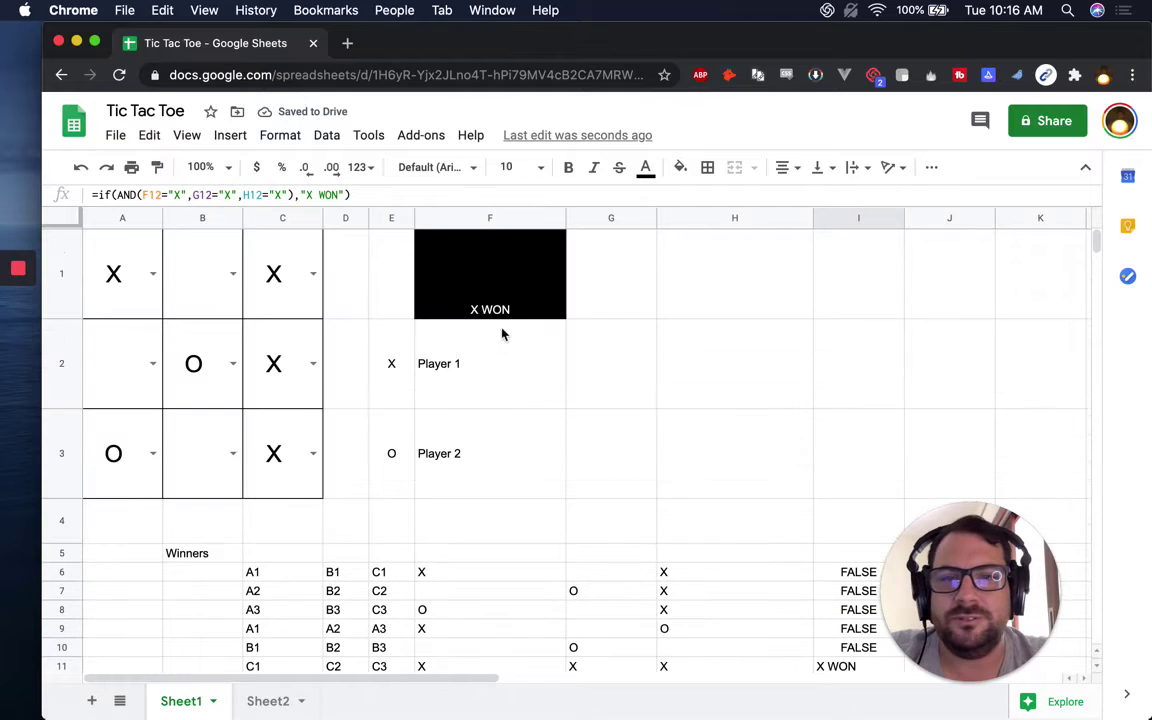
Vertically center the winner text in cell F1
click(485, 295)
click(788, 168)
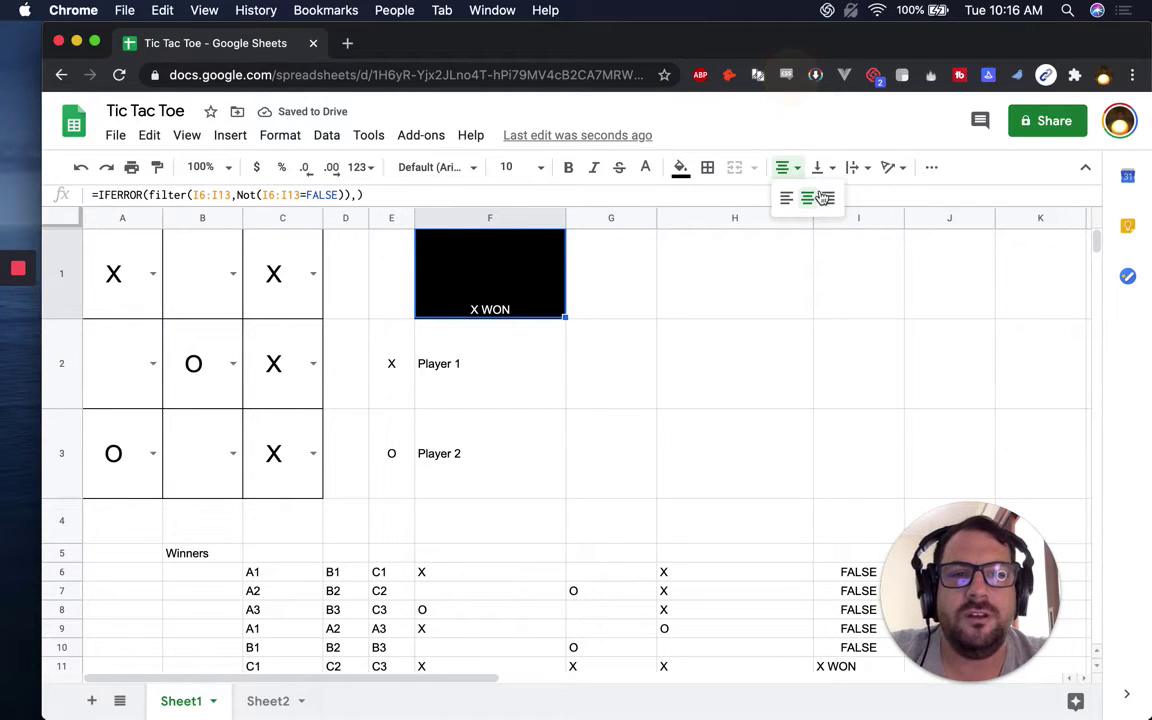
click(820, 167)
click(841, 203)
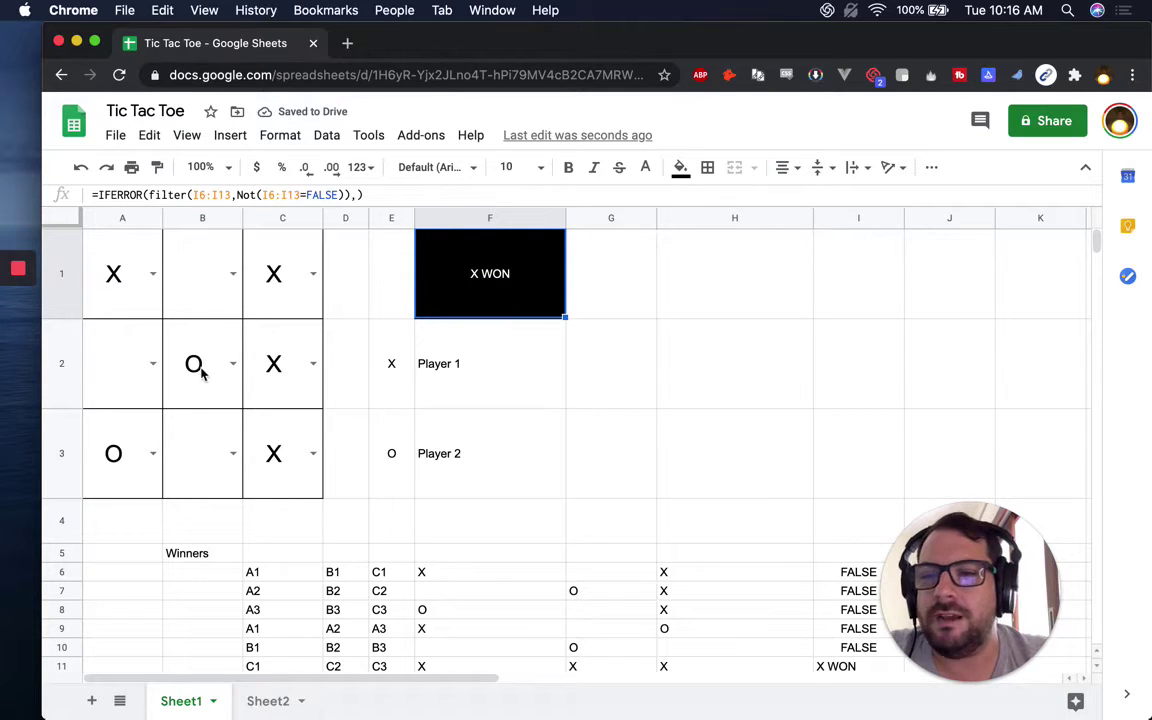
Change board cell C1 to O to break the winning line of X in column C
scroll(656, 437, down, 5)
scroll(823, 288, up, 5)
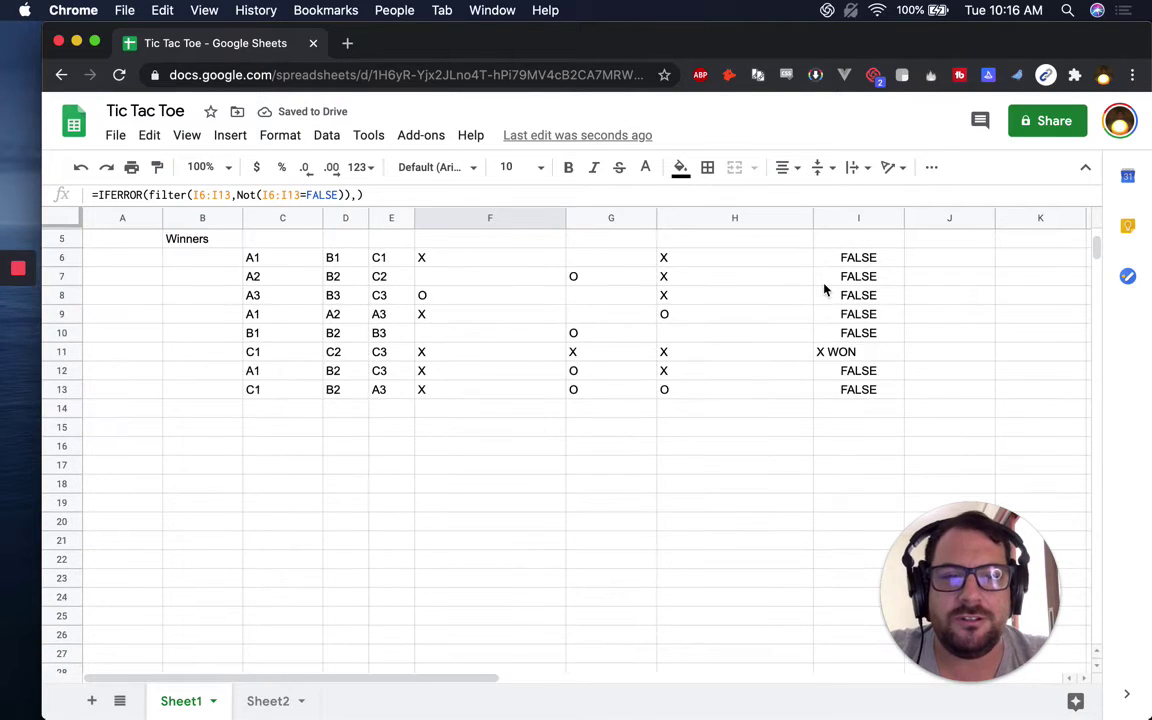
scroll(846, 440, down, 1)
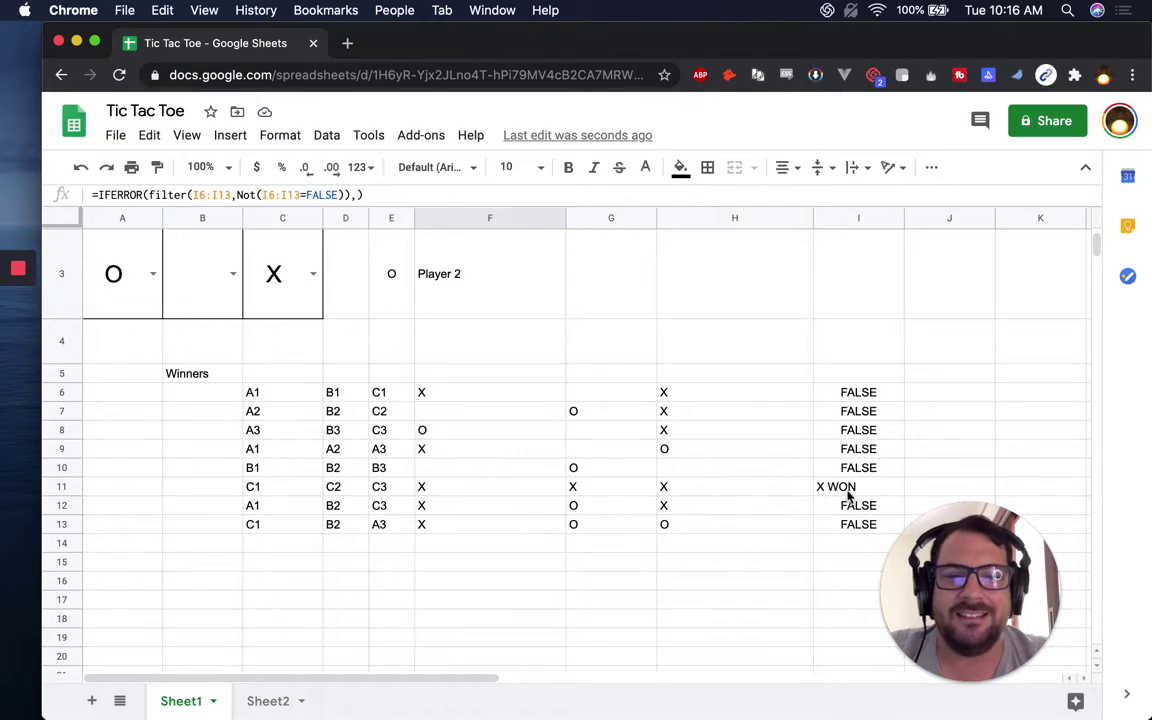
scroll(415, 440, up, 2)
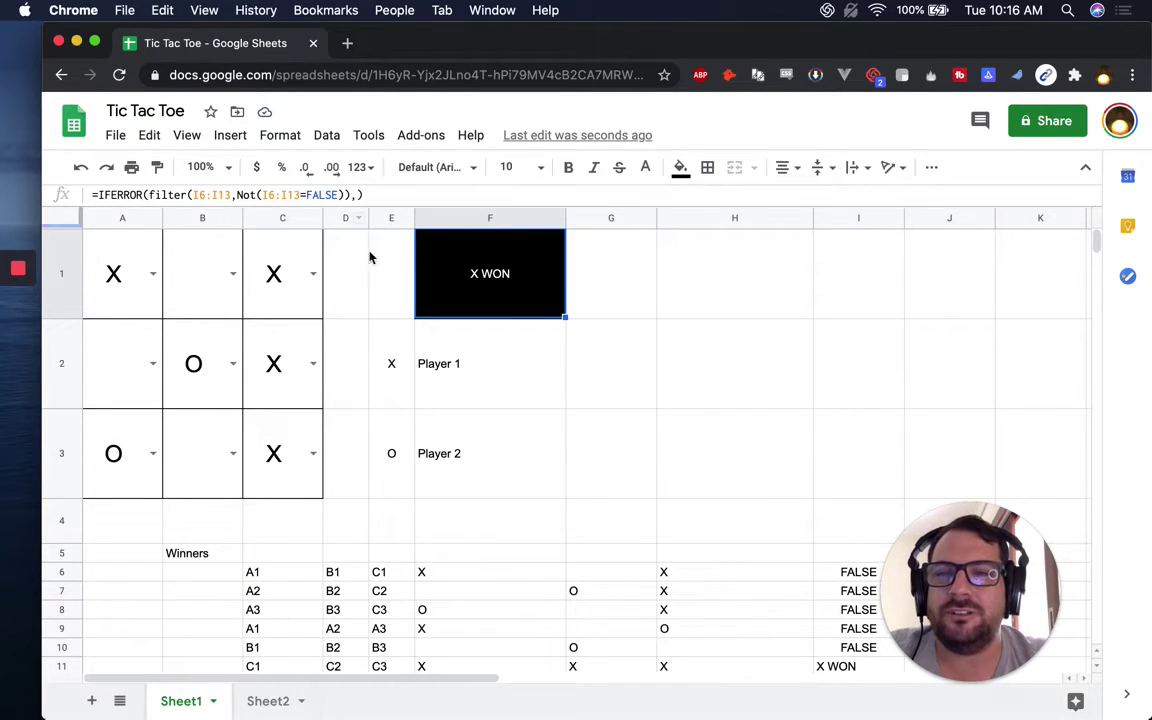
click(194, 376)
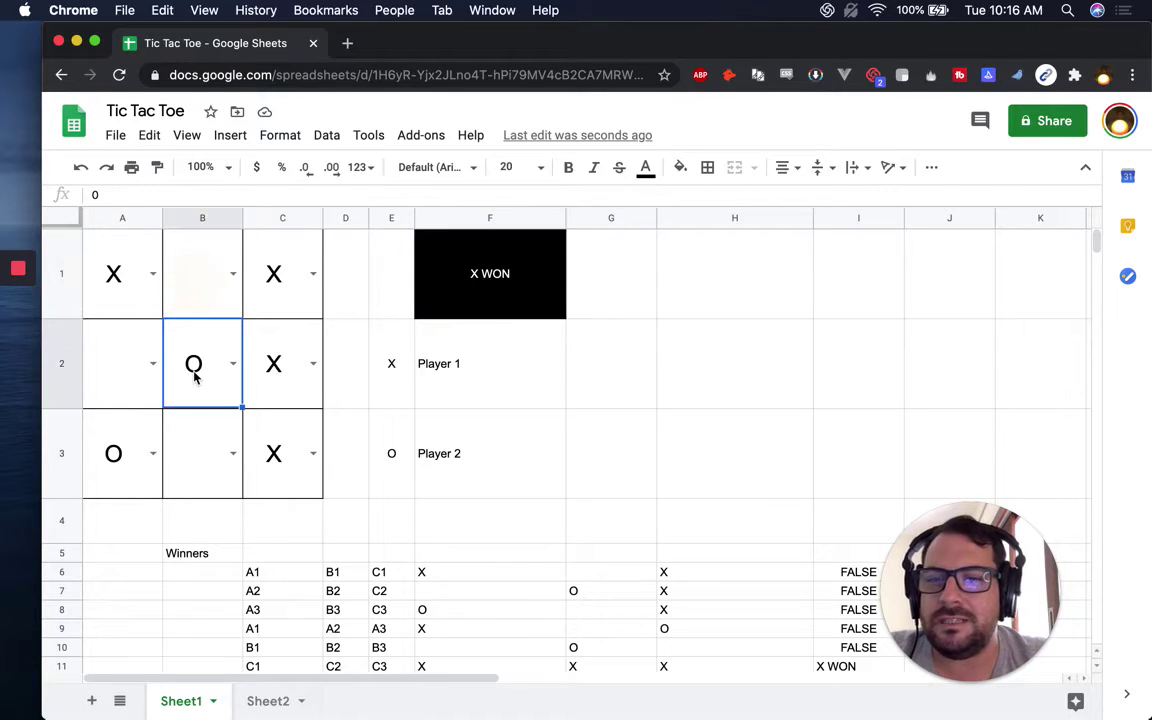
click(282, 270)
text(O)
key(Return)
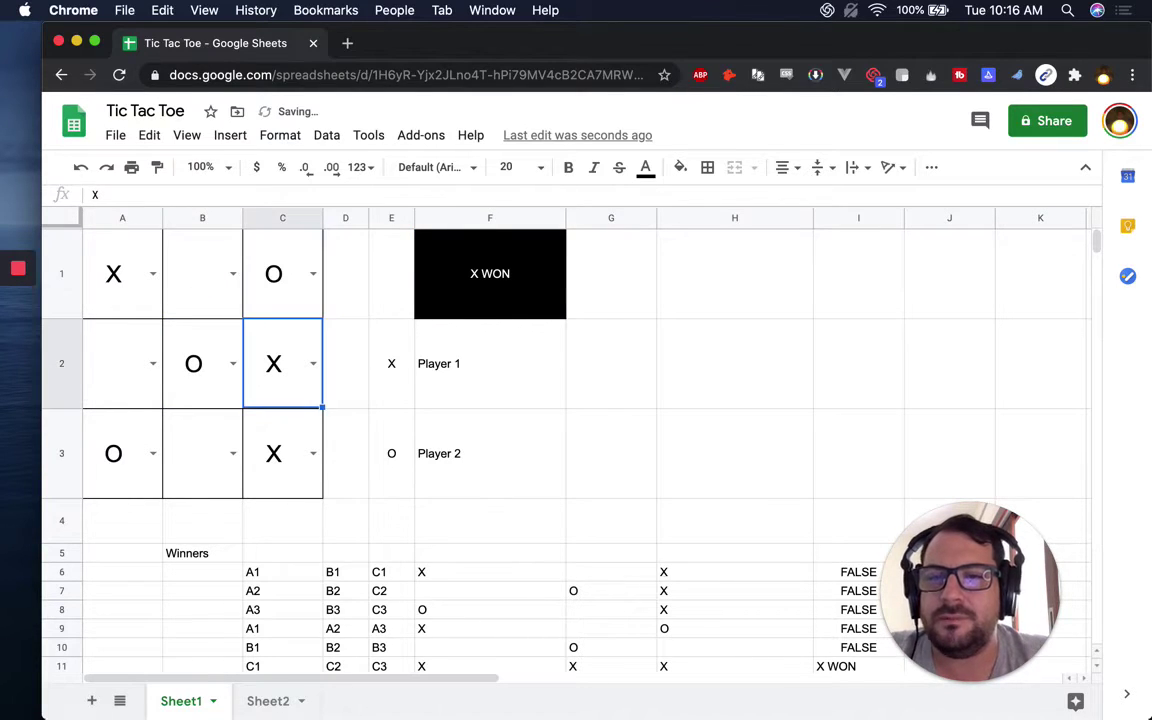
key(Up)
key(Right)
key(Right)
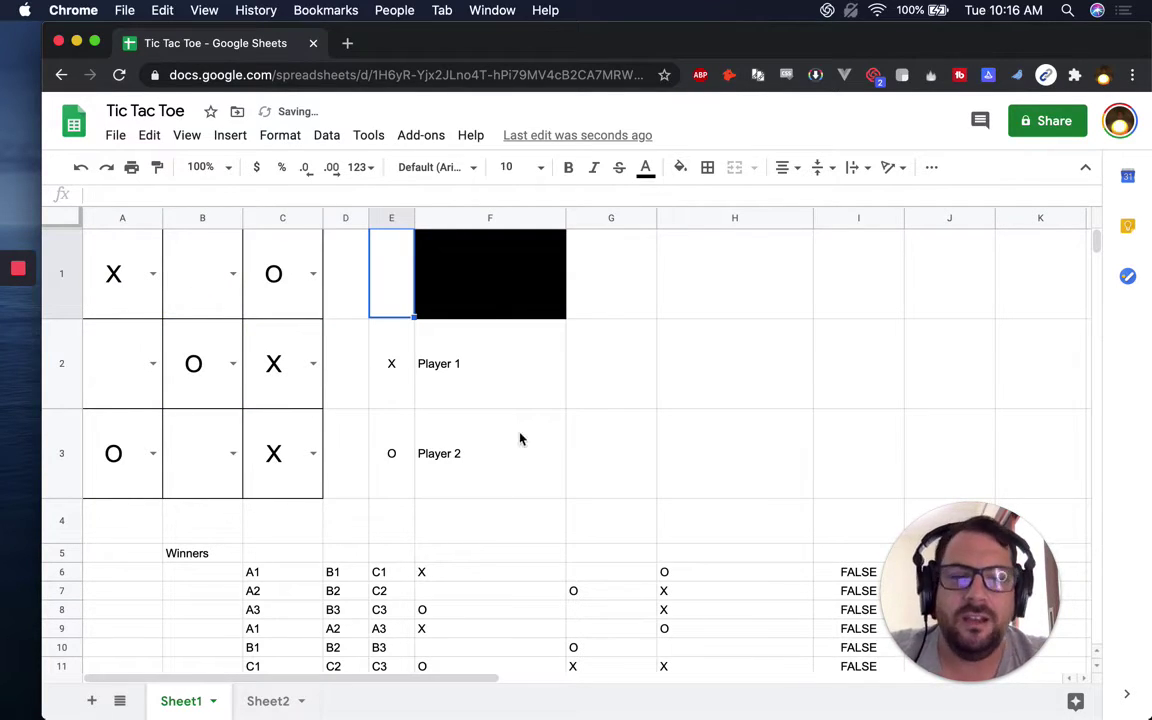
Review the win-check results in I6:I13 and the looked-up marks in F6:H13 against the board and winner display
scroll(620, 465, down, 2)
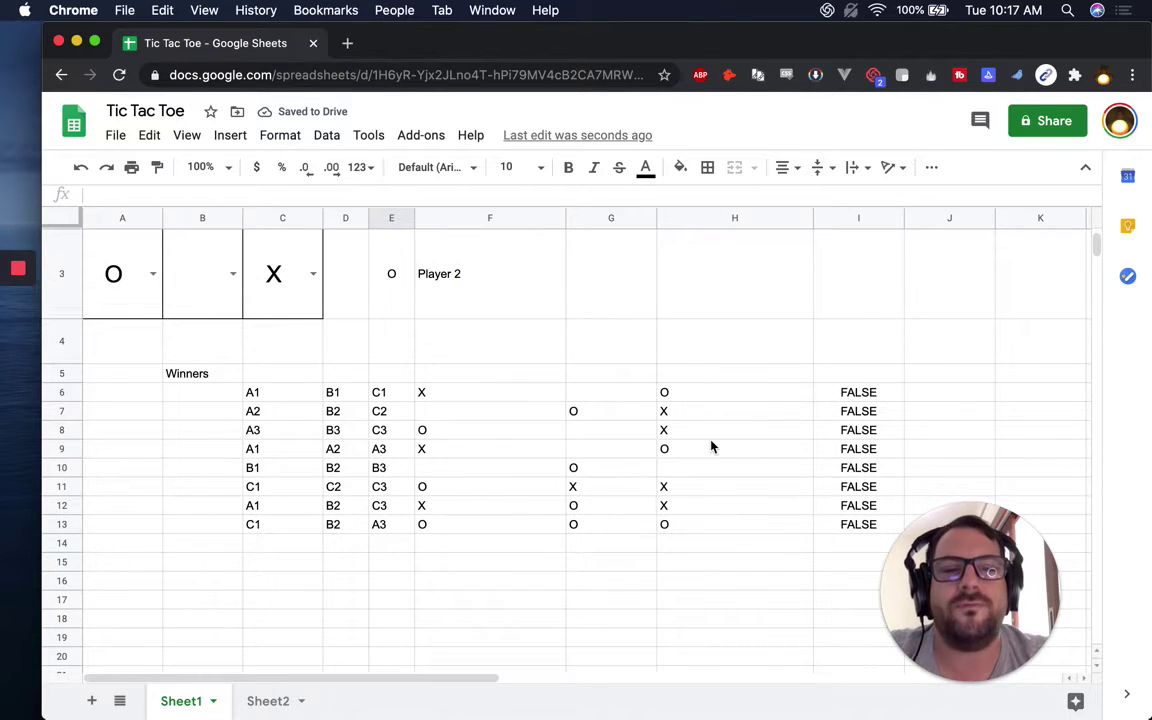
scroll(737, 415, down, 1)
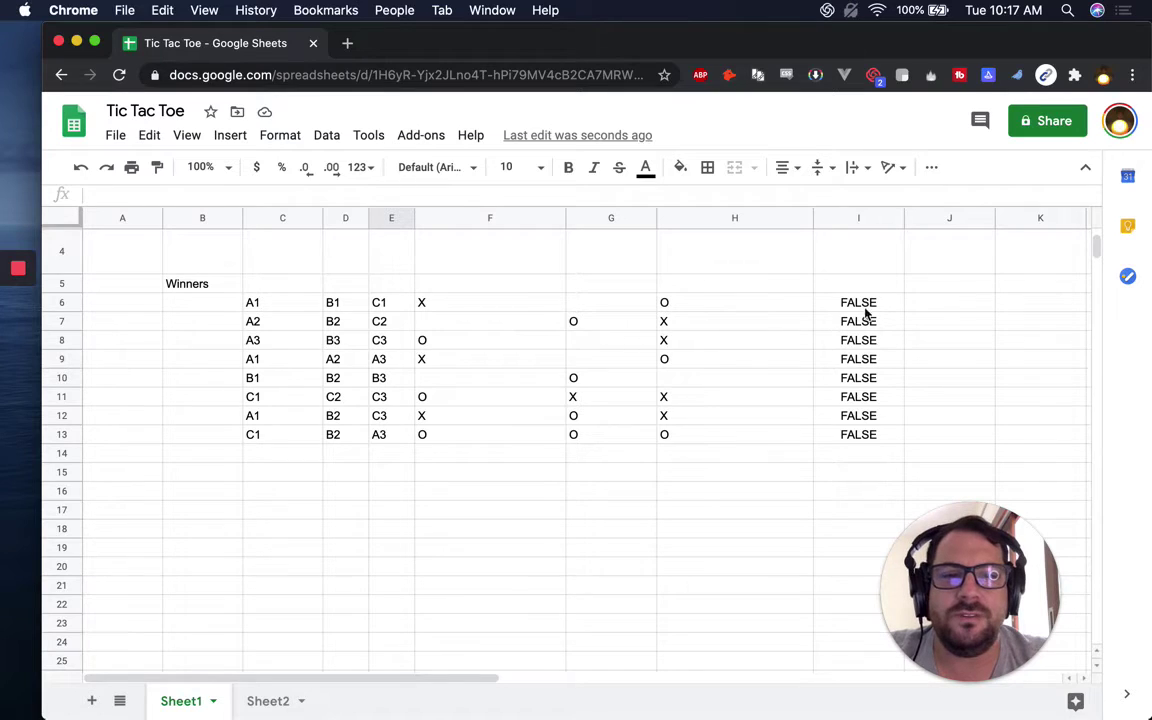
drag(864, 305, 857, 447)
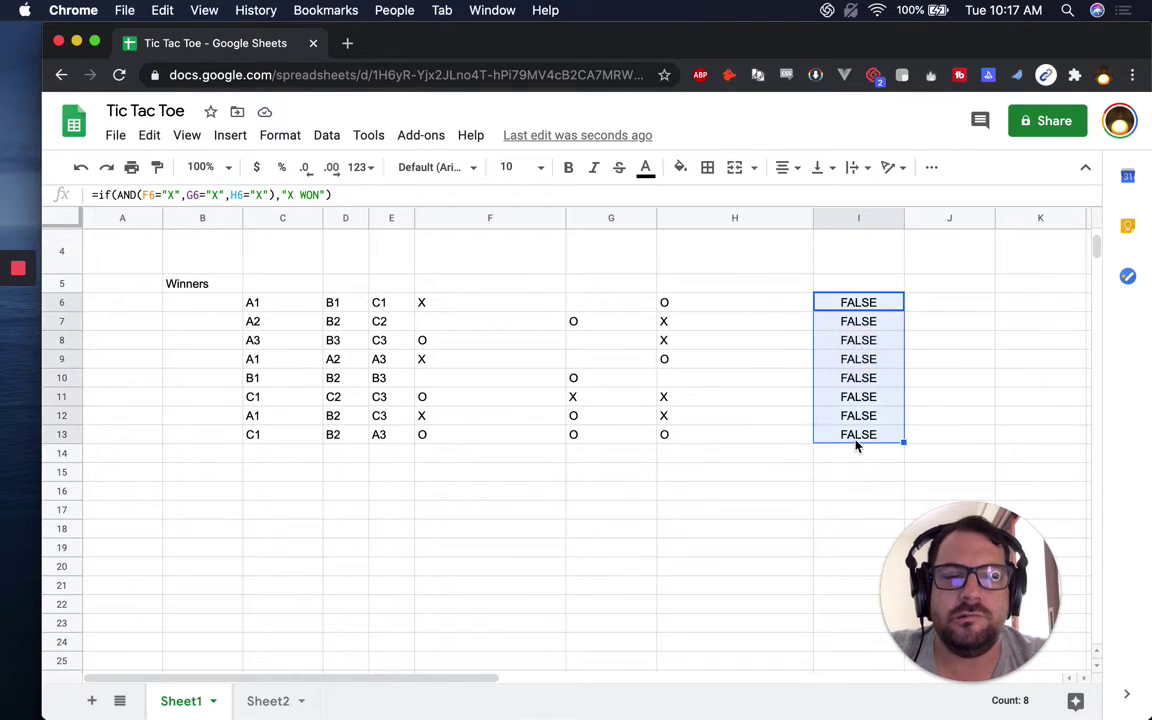
scroll(504, 249, up, 3)
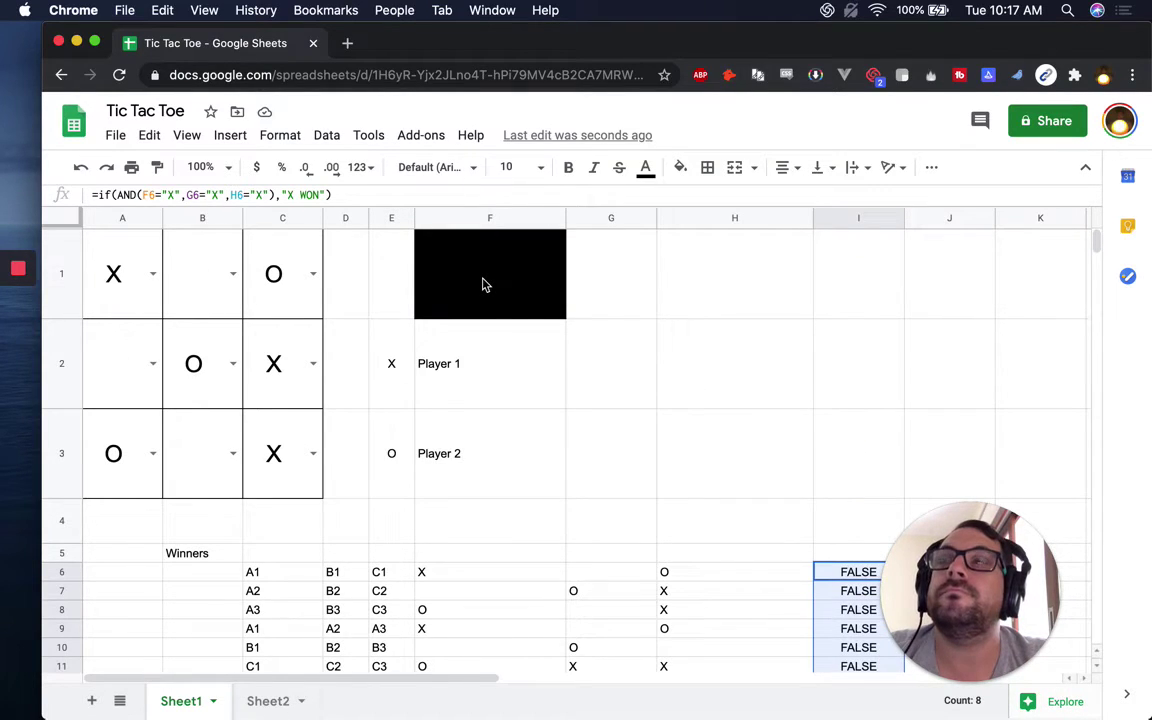
scroll(834, 437, down, 3)
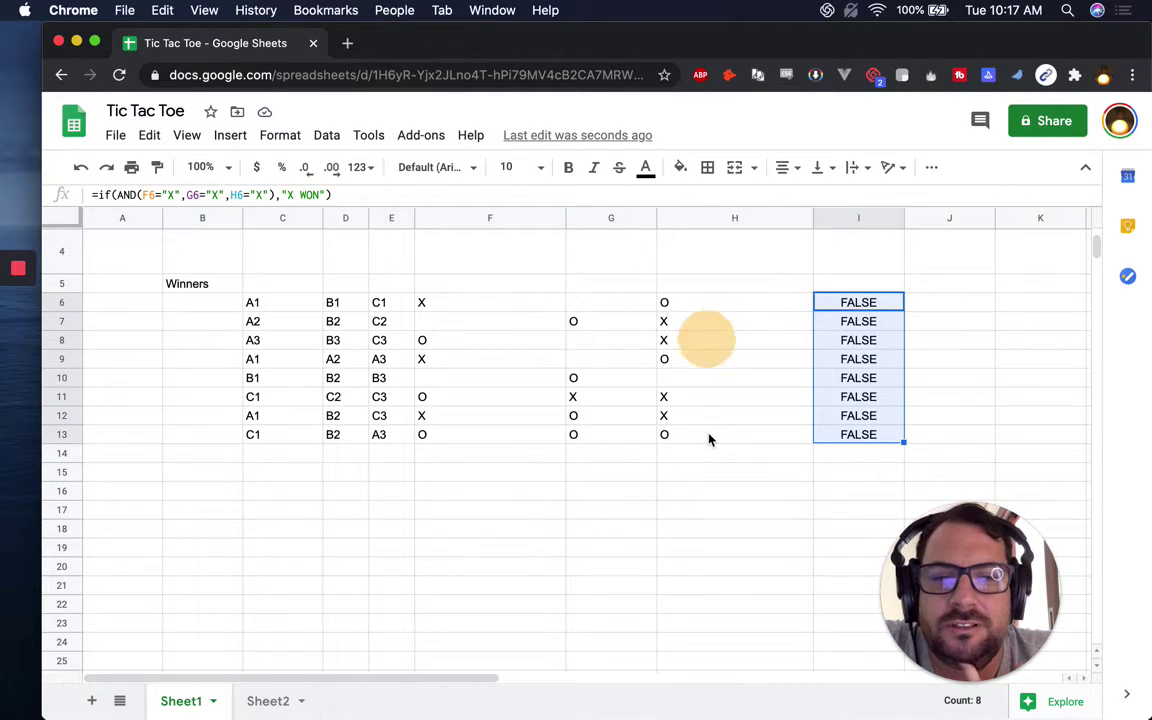
drag(536, 309, 733, 432)
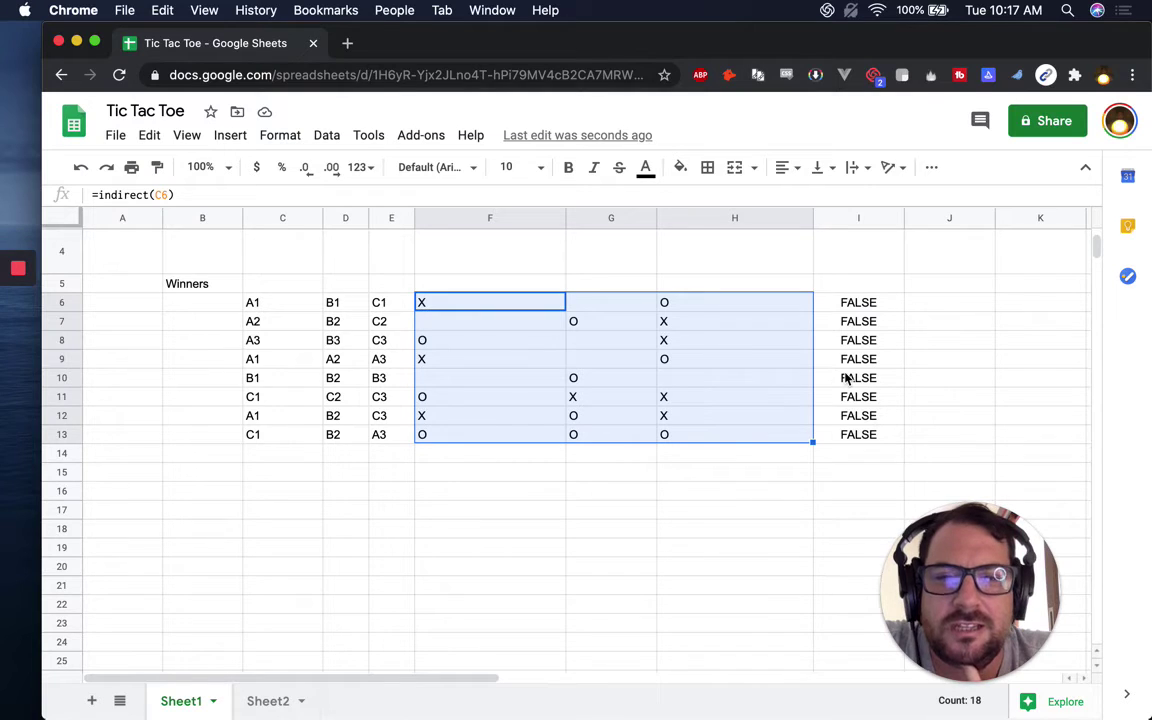
scroll(700, 380, up, 5)
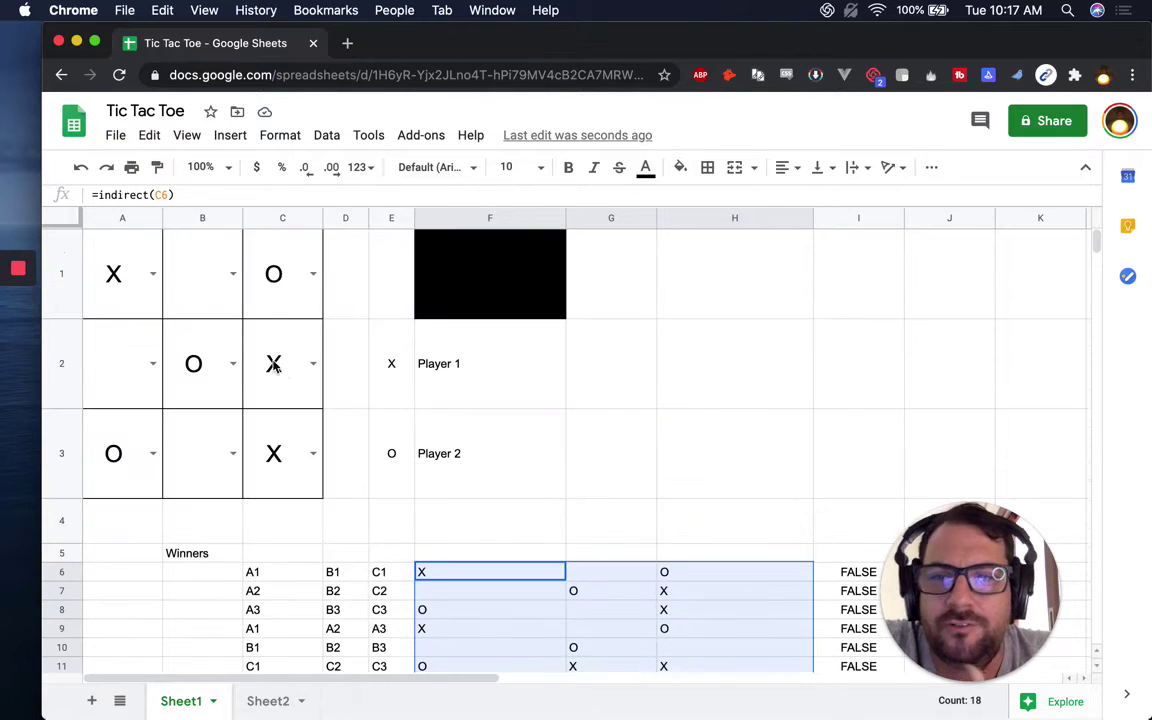
Fill the remaining board cells with O in B1, O in A2 and X in B3
click(166, 275)
text(O)
key(Return)
click(122, 363)
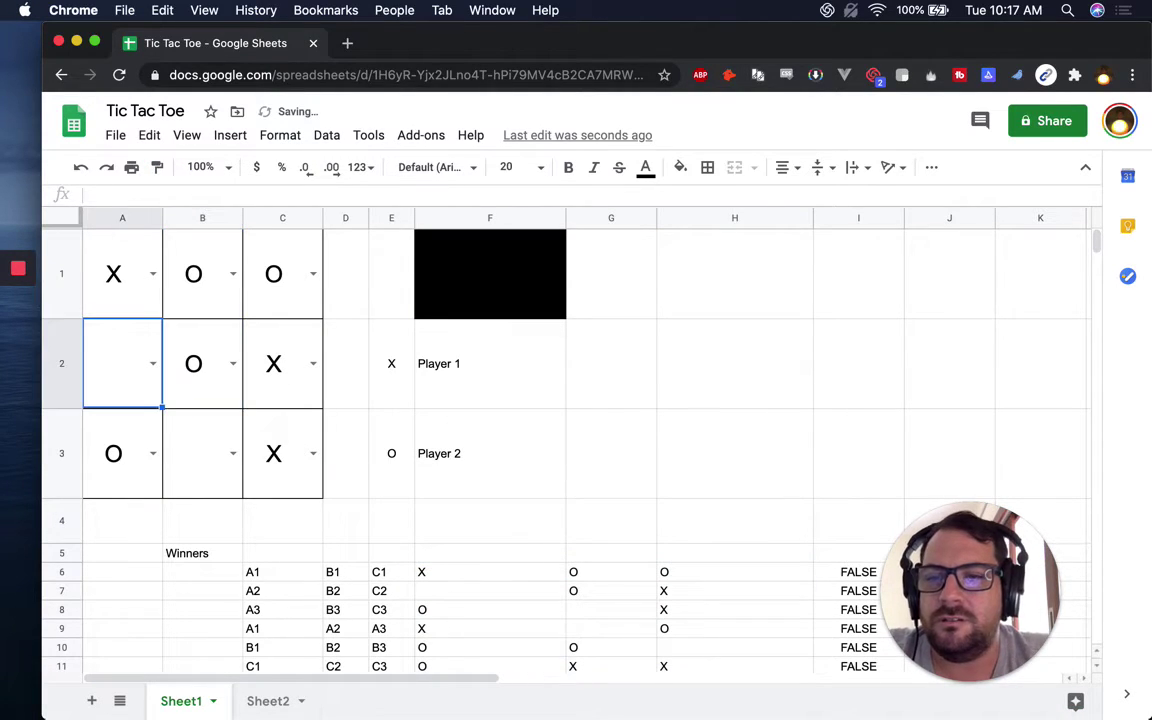
text(O)
click(202, 453)
text(X)
key(Return)
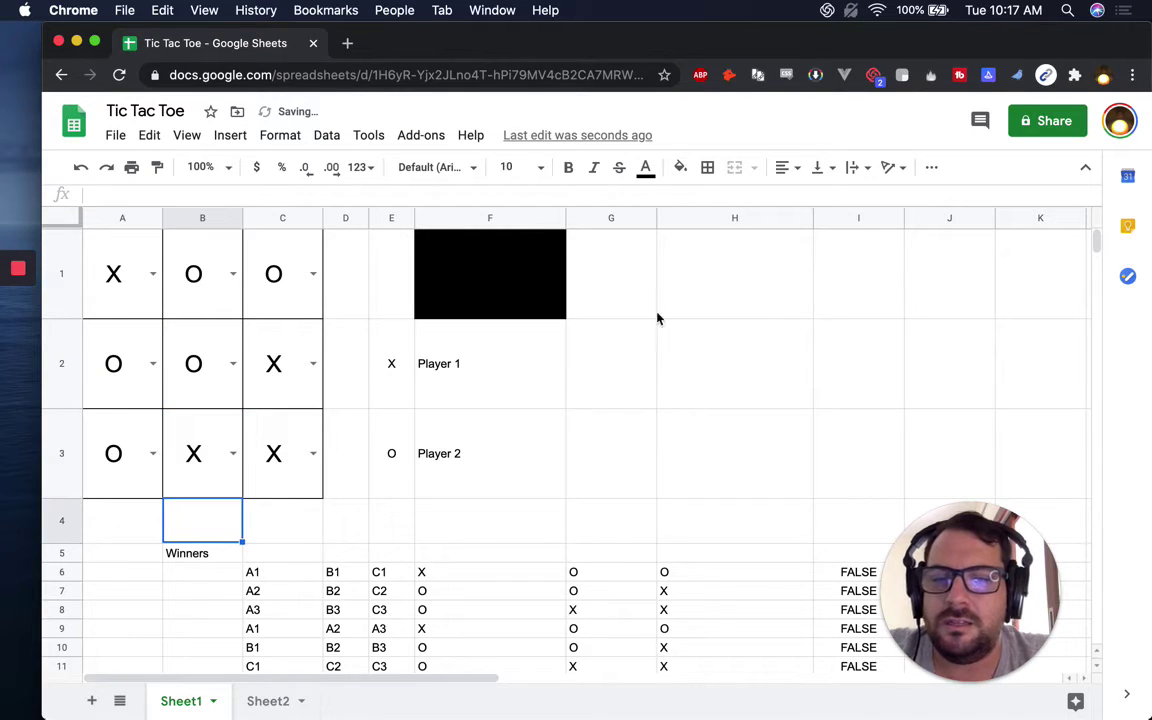
Check how many cells are filled in the looked-up marks range F6:H13
scroll(660, 330, down, 5)
scroll(600, 370, up, 5)
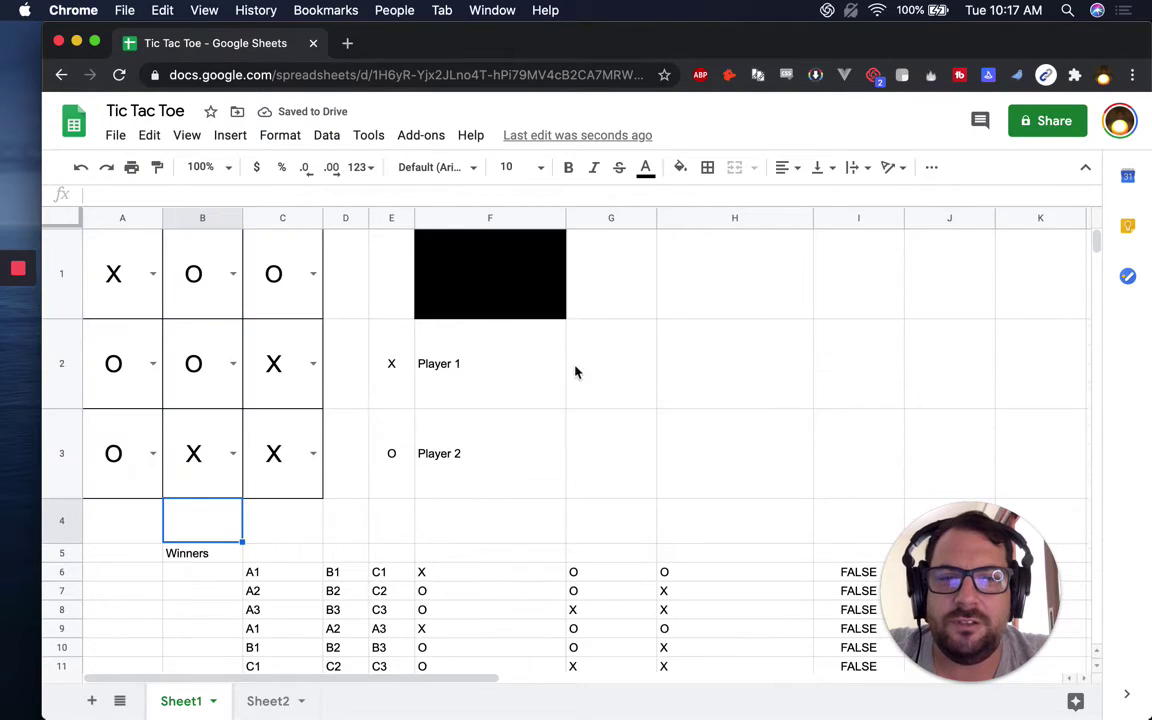
scroll(576, 373, down, 1)
click(479, 484)
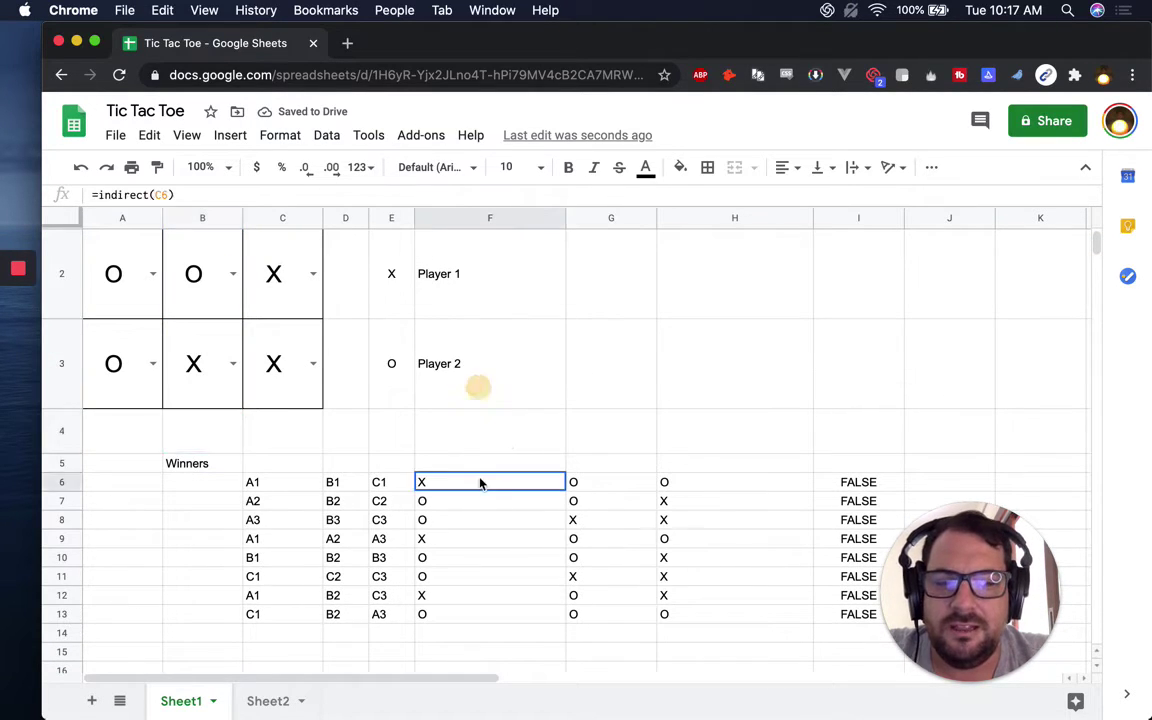
shift+click(722, 614)
scroll(668, 455, up, 1)
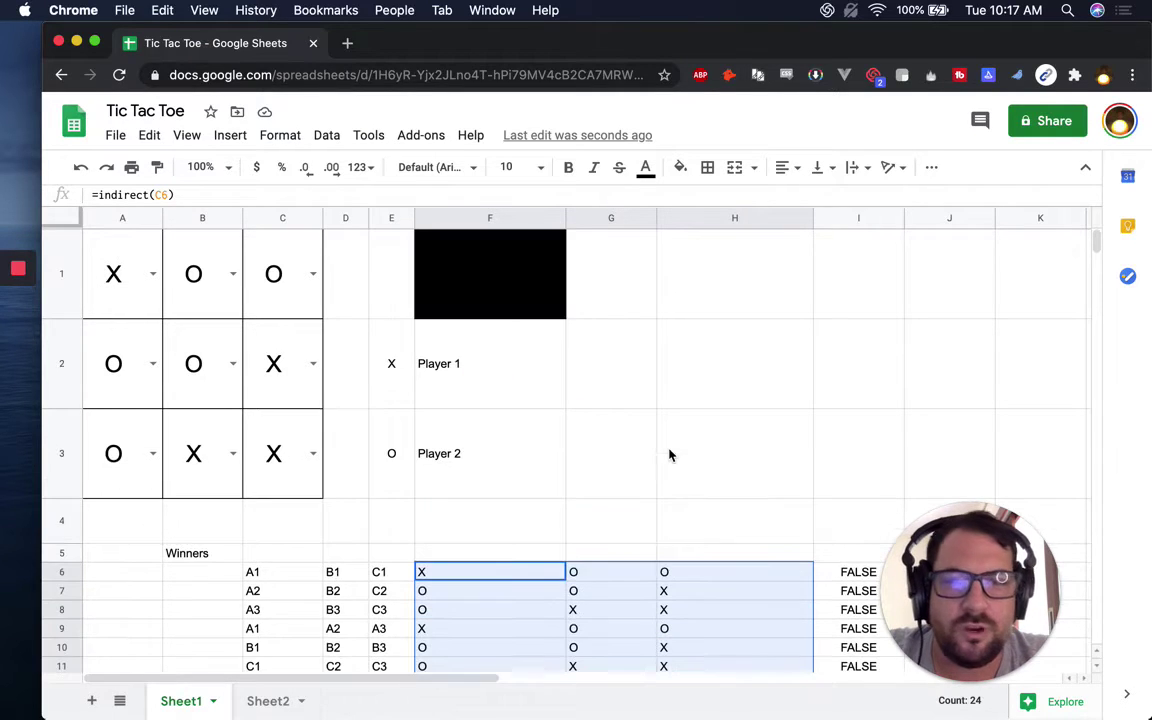
Replace the winner formula in F1 with an IF that tests whether COUNTA of F6:H13 equals 24
click(481, 309)
double_click(477, 289)
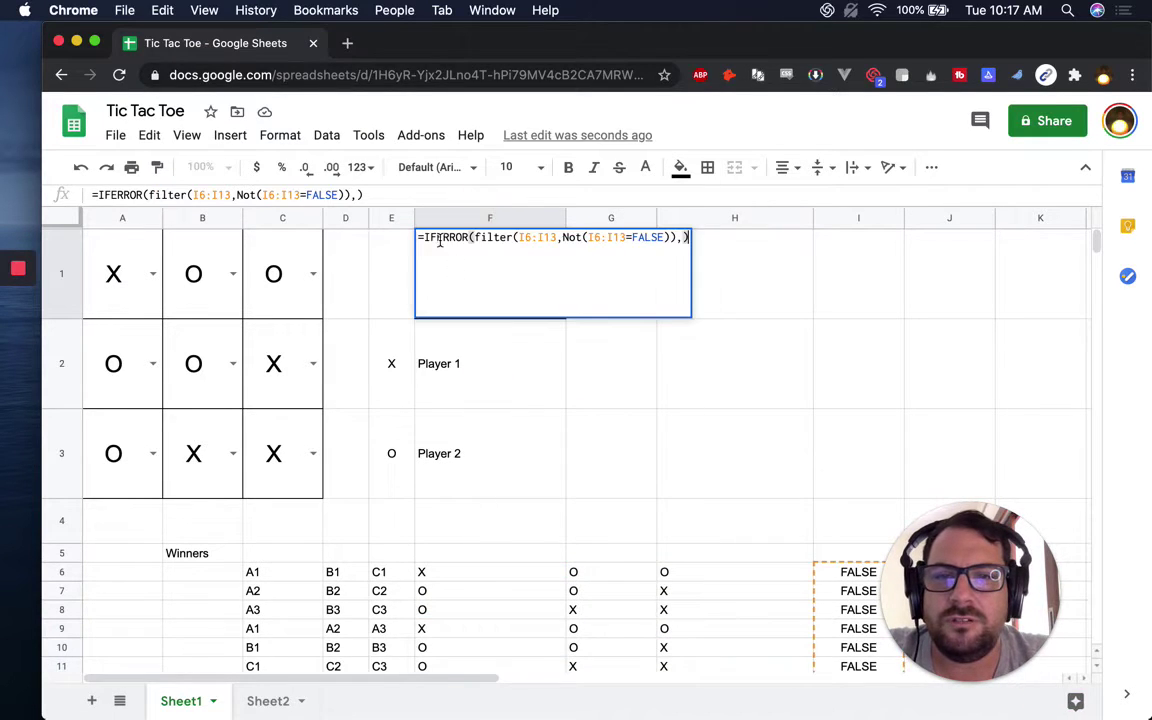
key(ctrl+a)
text(=IF()
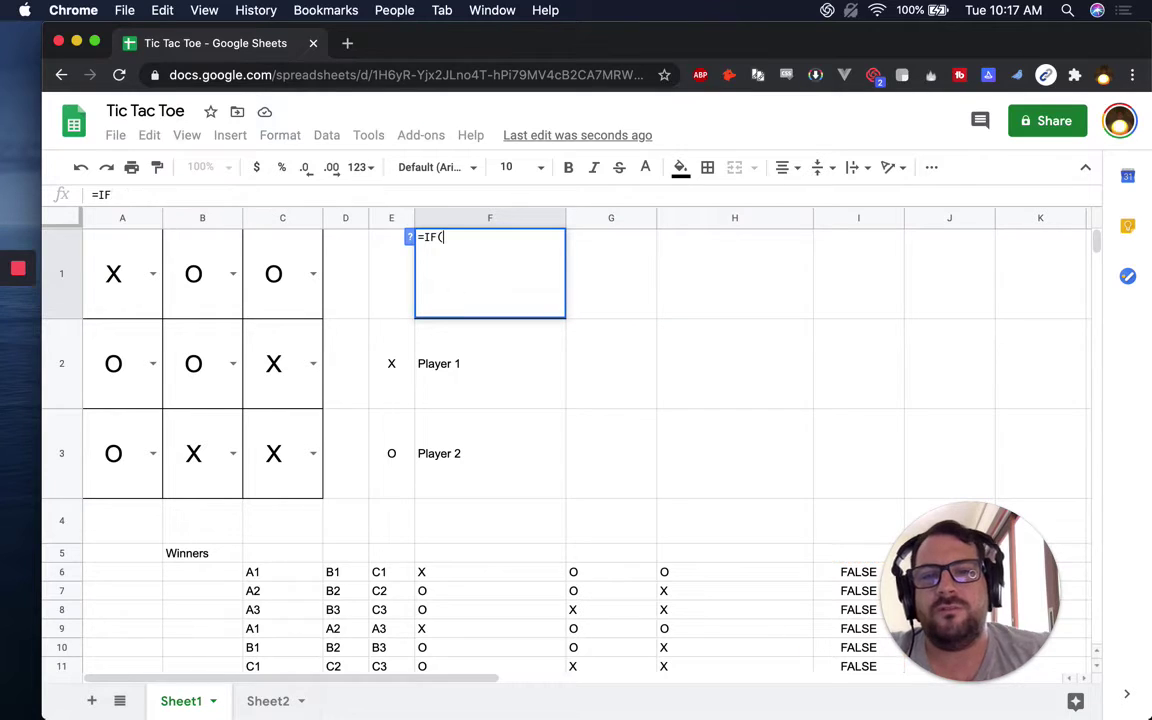
text(counta()
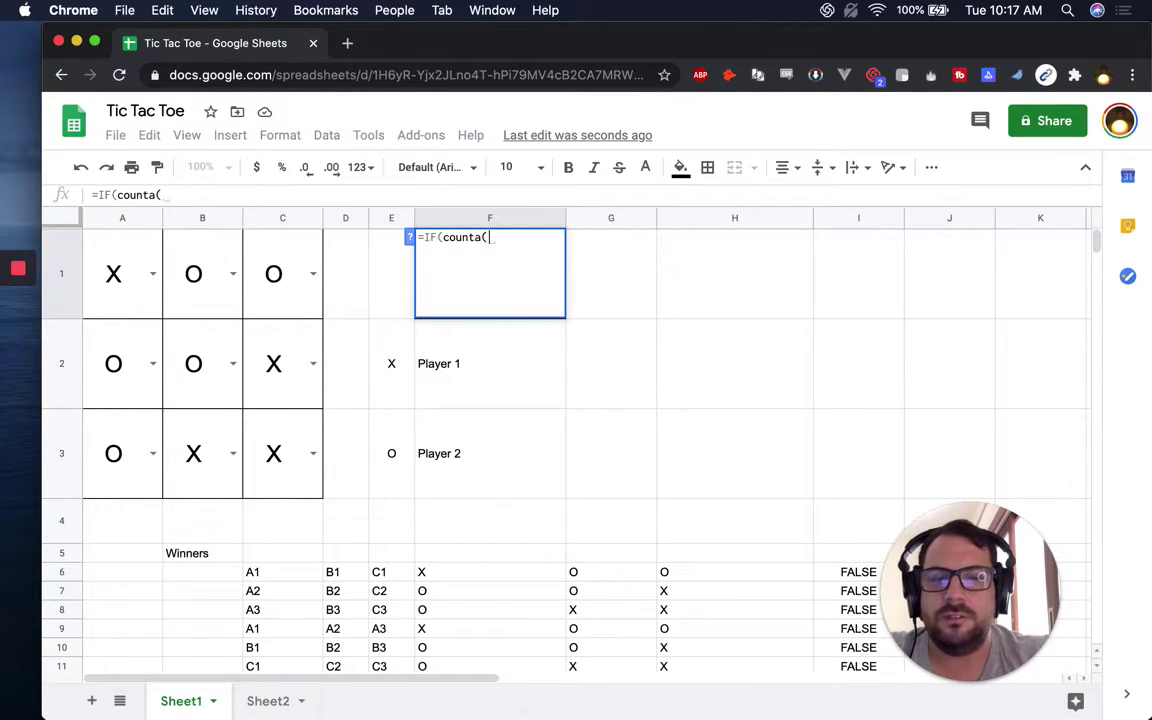
text(F)
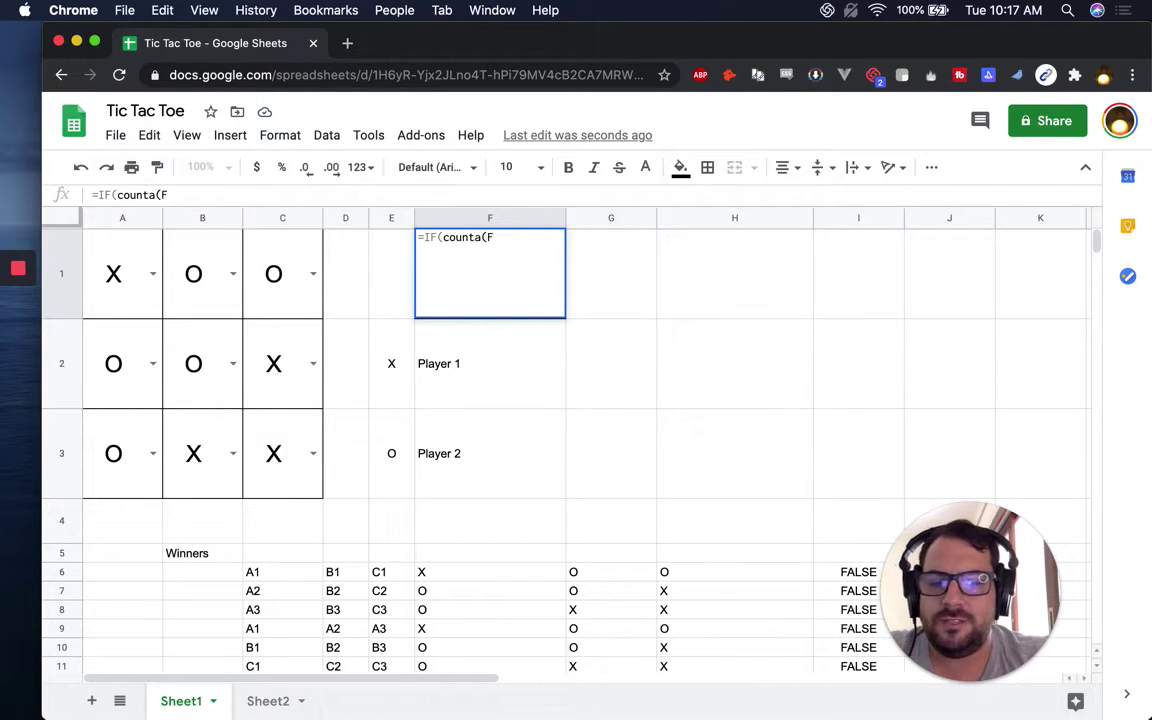
text(6:)
scroll(793, 381, down, 3)
text(H13)
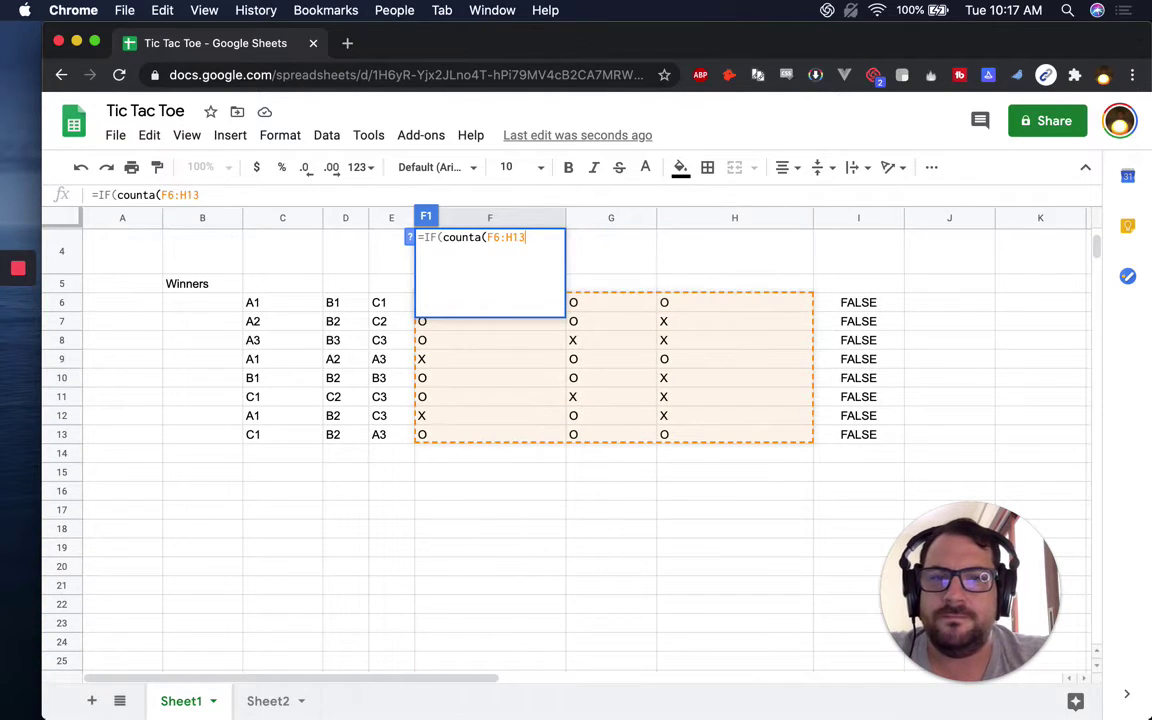
text())
key(BackSpace)
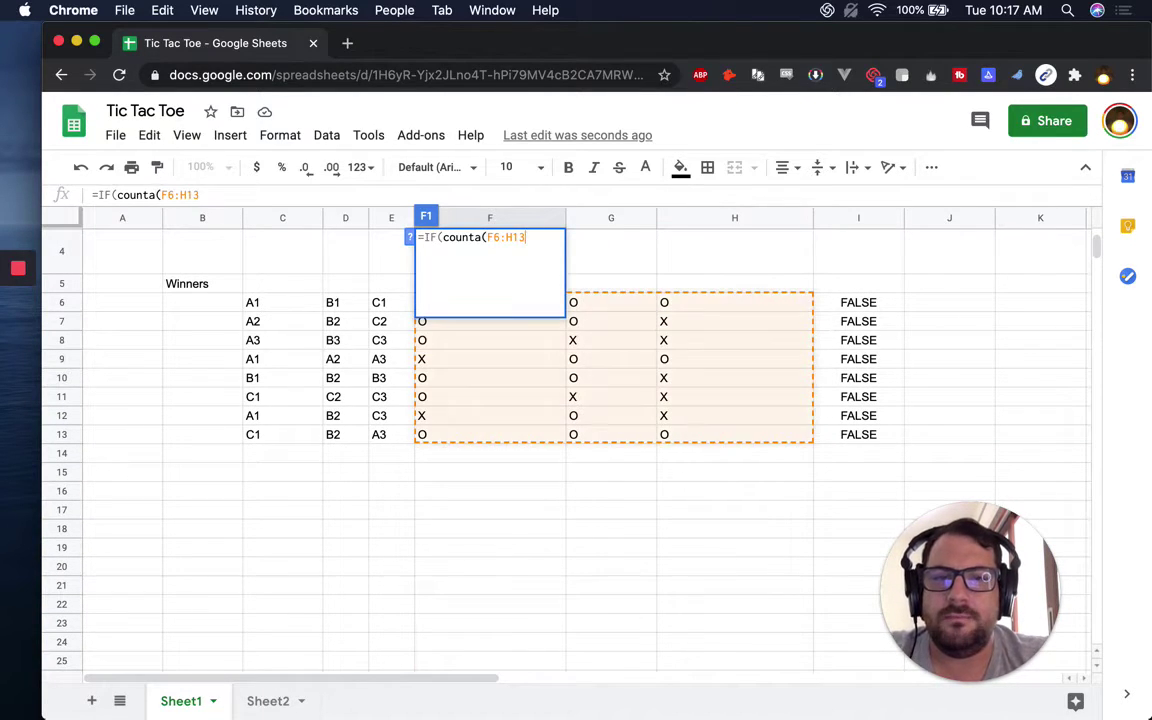
text(=24)
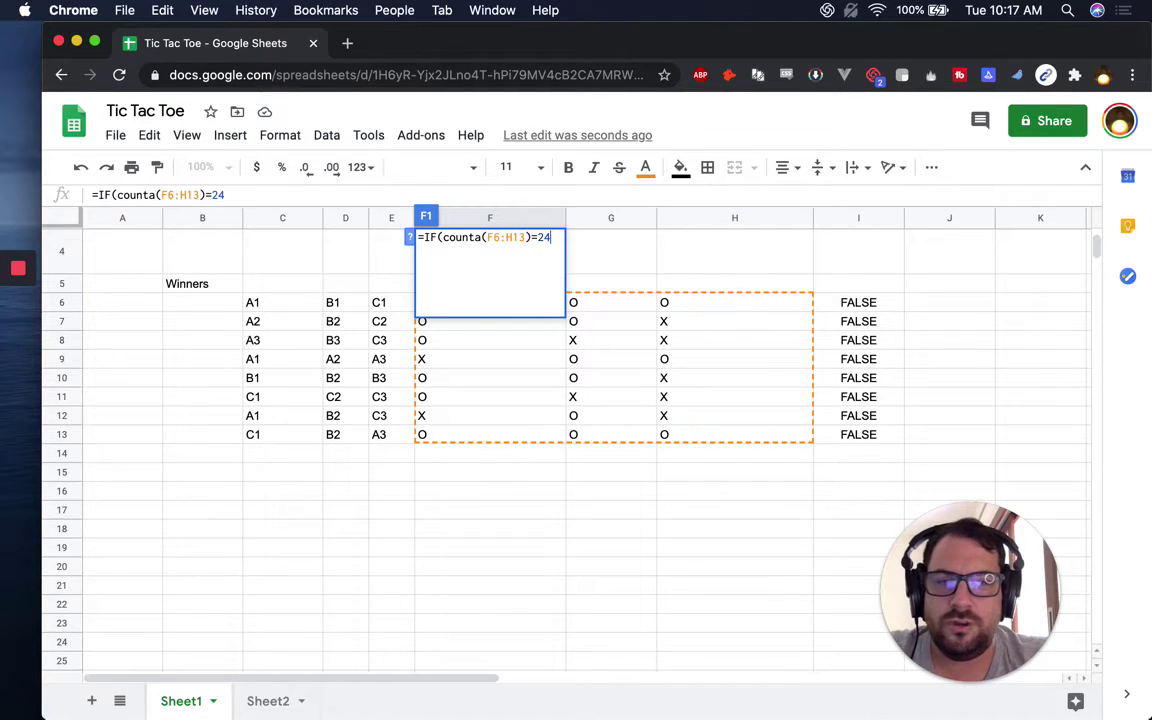
Make the IF formula in F1 return "It's A Tie" when its condition is true, and complete the formula
text(,)
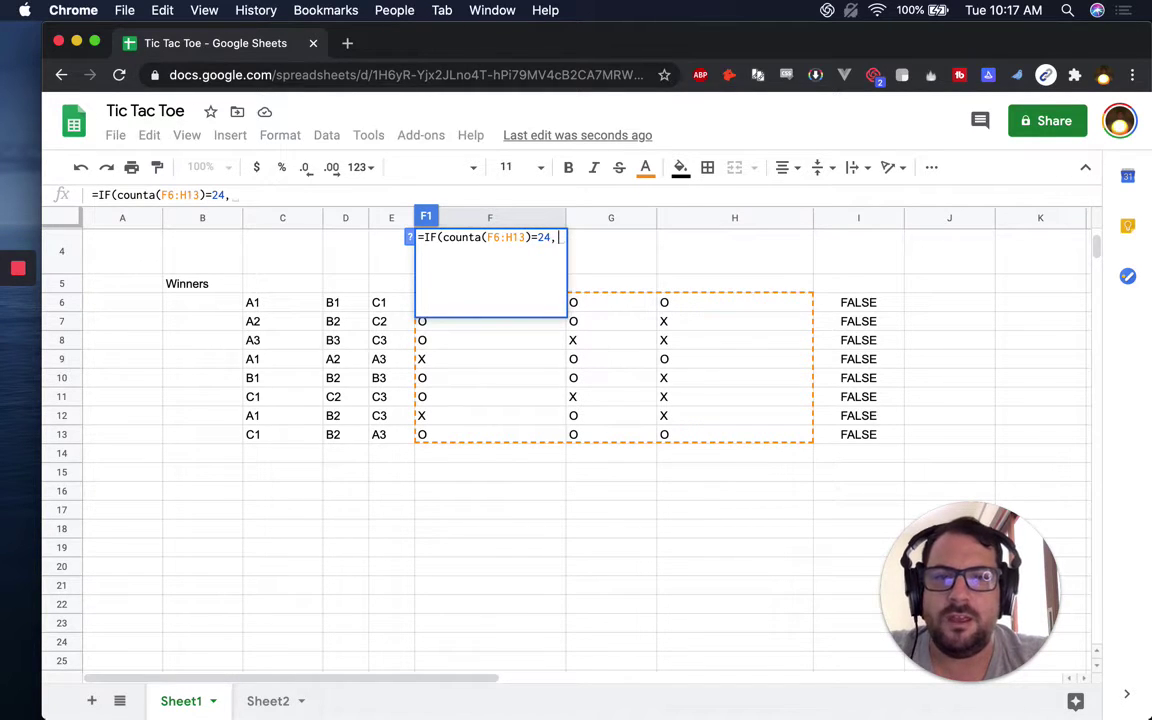
text("I)
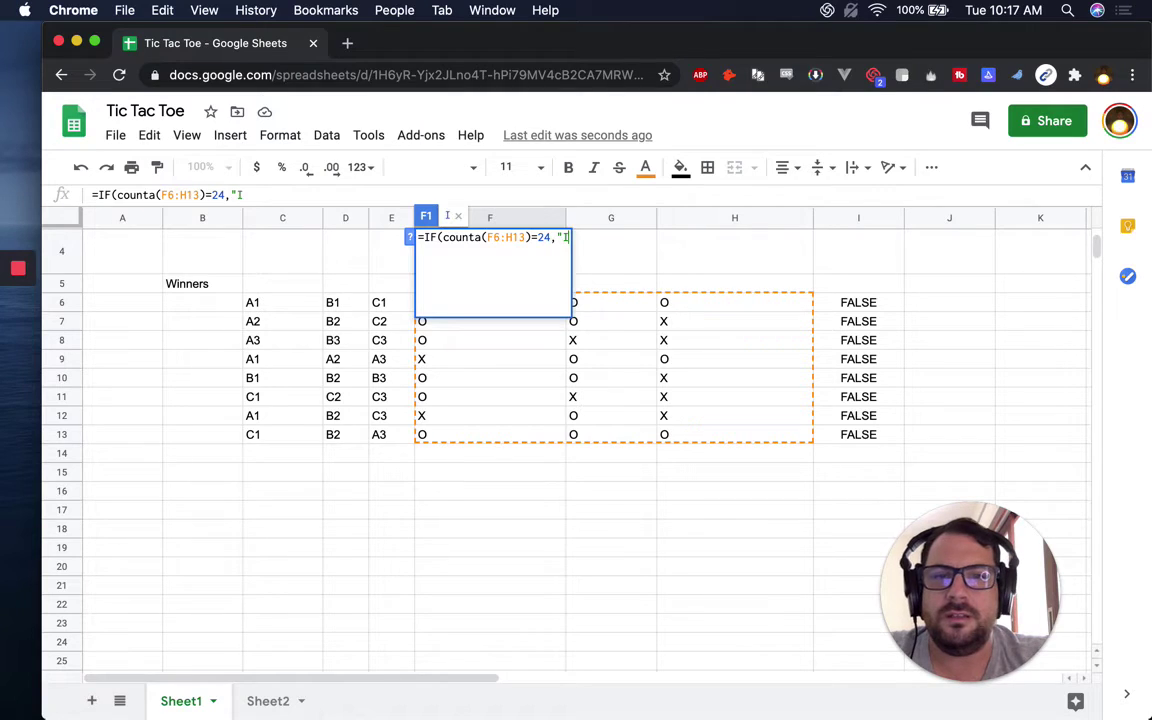
text(T"S A)
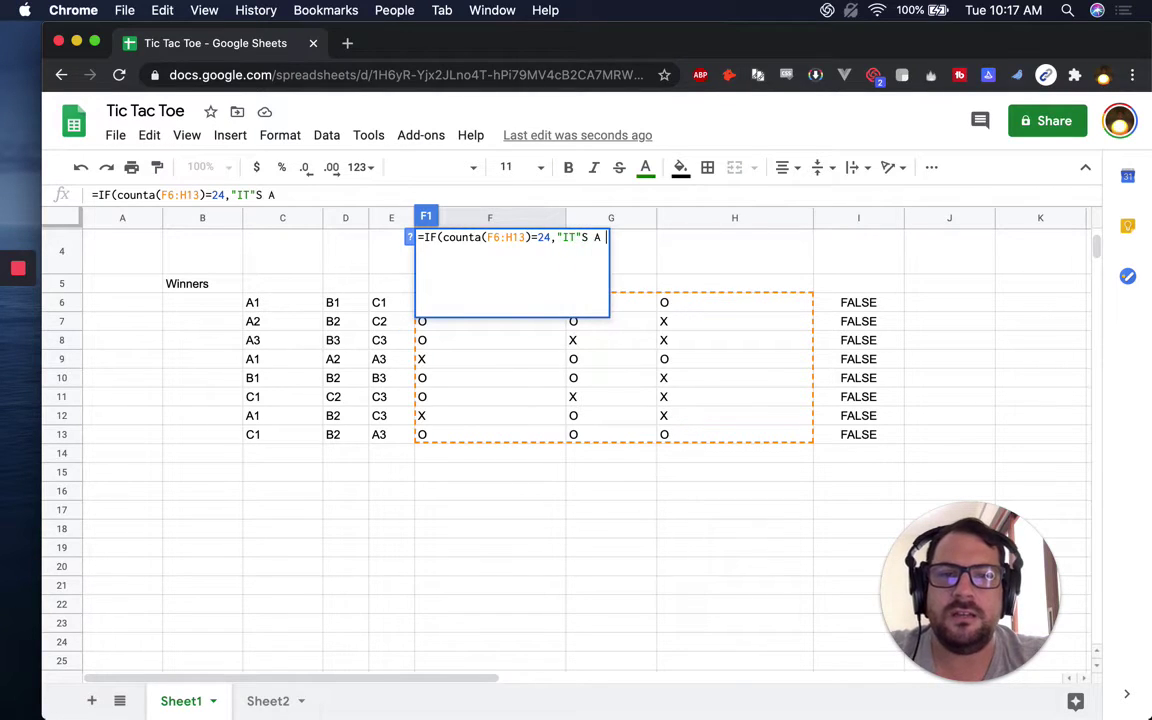
key(BackSpace)
key(BackSpace)
key(BackSpace)
key(BackSpace)
key(BackSpace)
text('s)
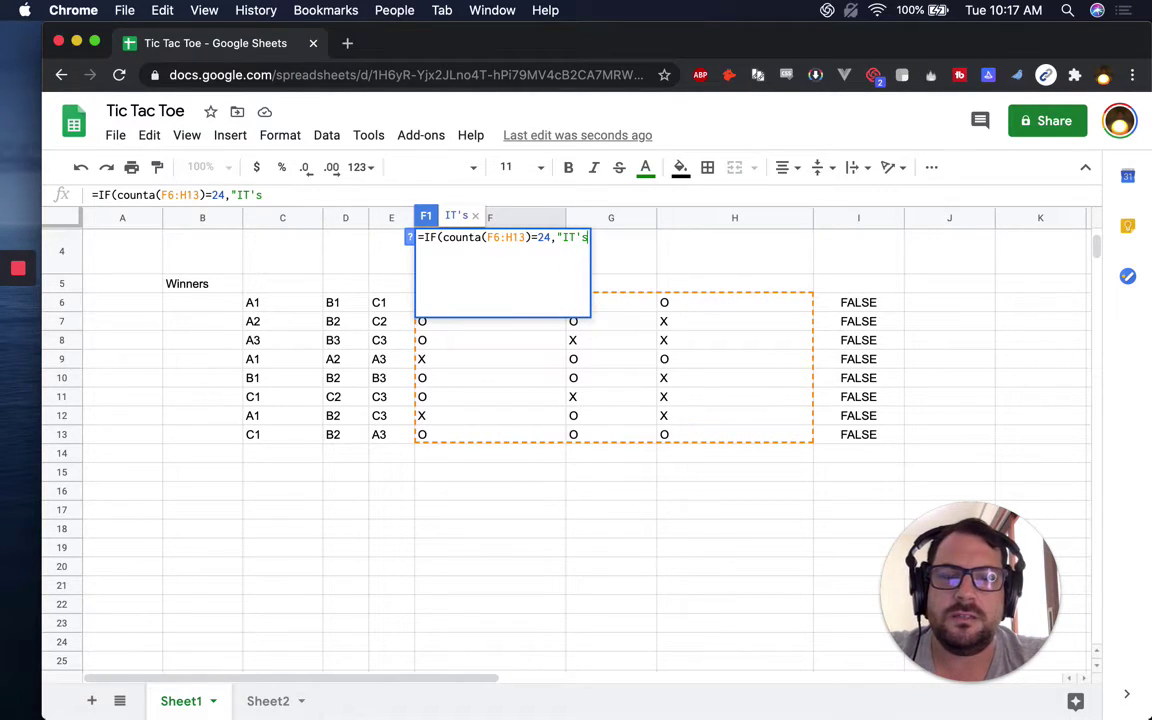
key(BackSpace)
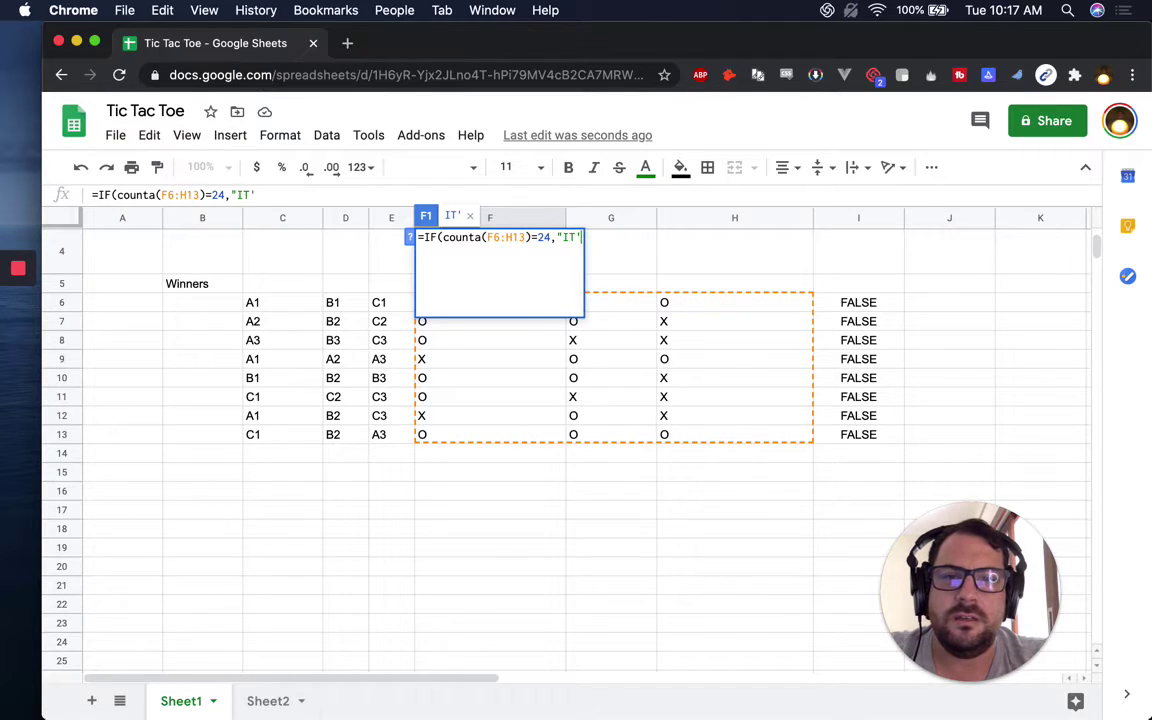
key(BackSpace)
key(BackSpace)
text(t's)
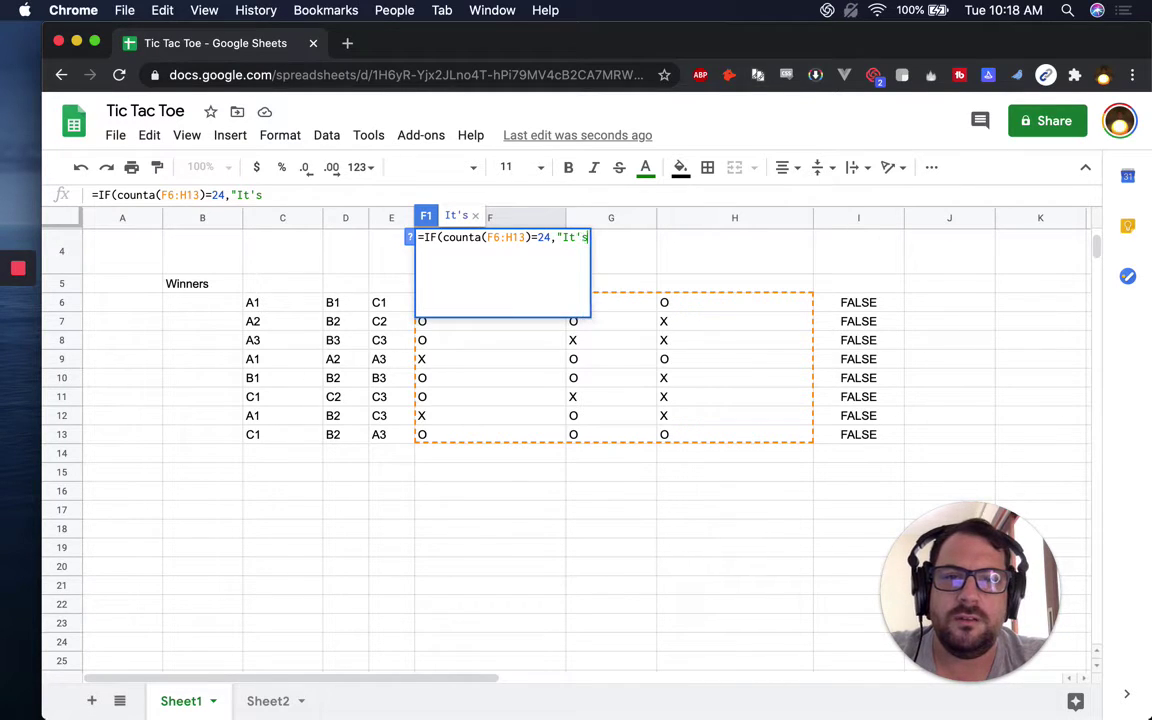
text( A Tie")
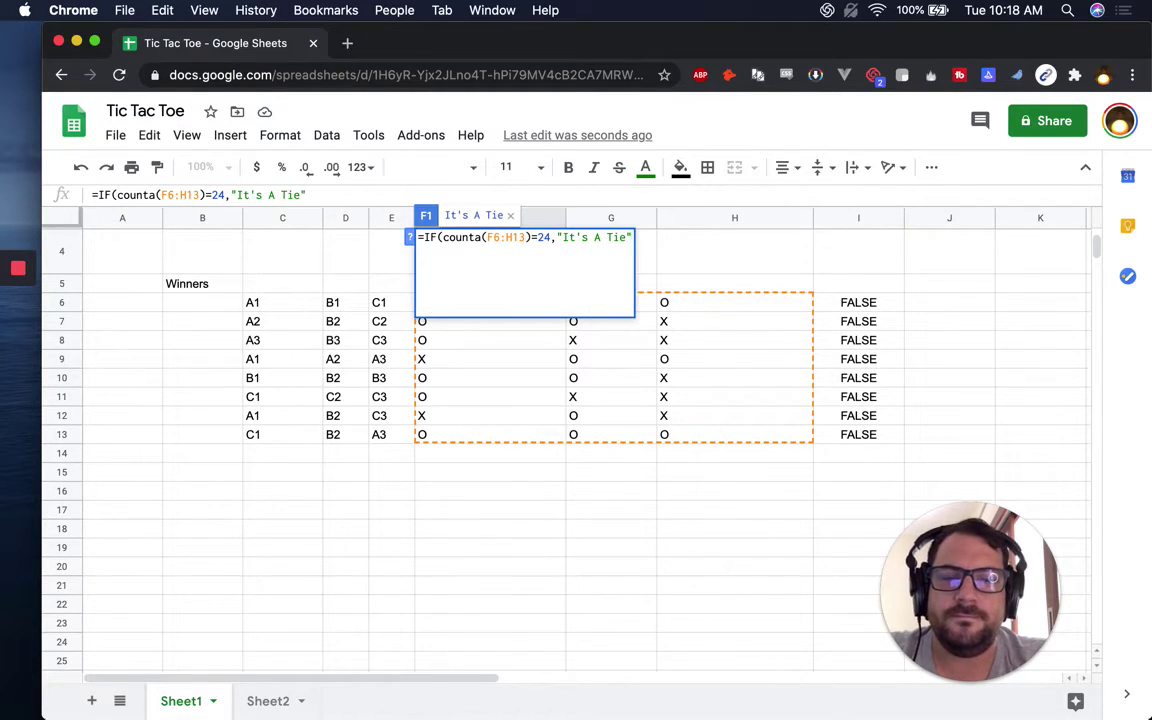
text())
key(Return)
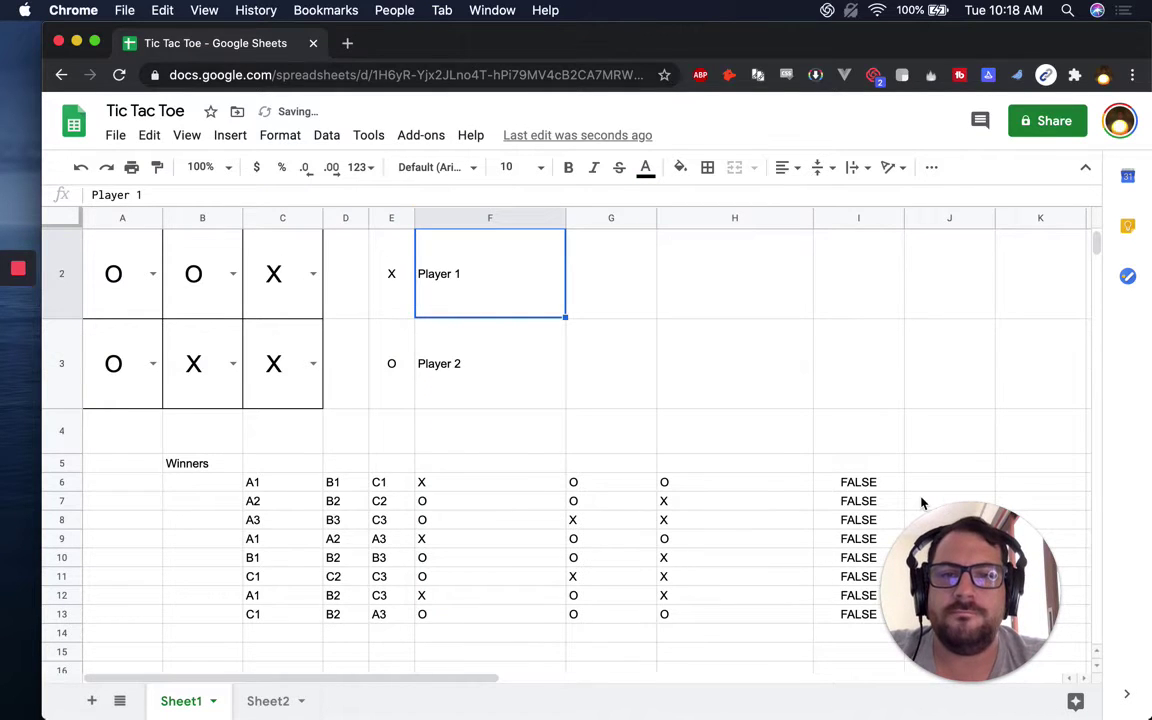
Open the tie formula in F1 and add a comma after "It's A Tie!" for a value-if-false argument
scroll(522, 337, up, 2)
click(476, 278)
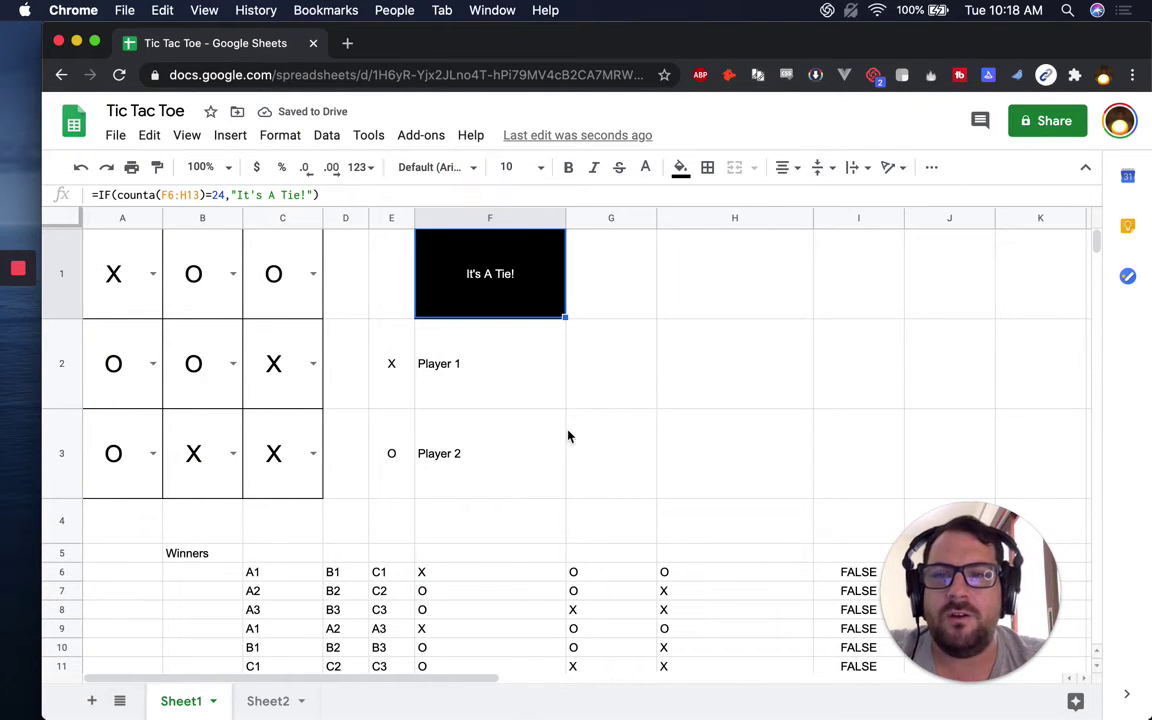
scroll(570, 436, down, 5)
scroll(571, 437, up, 5)
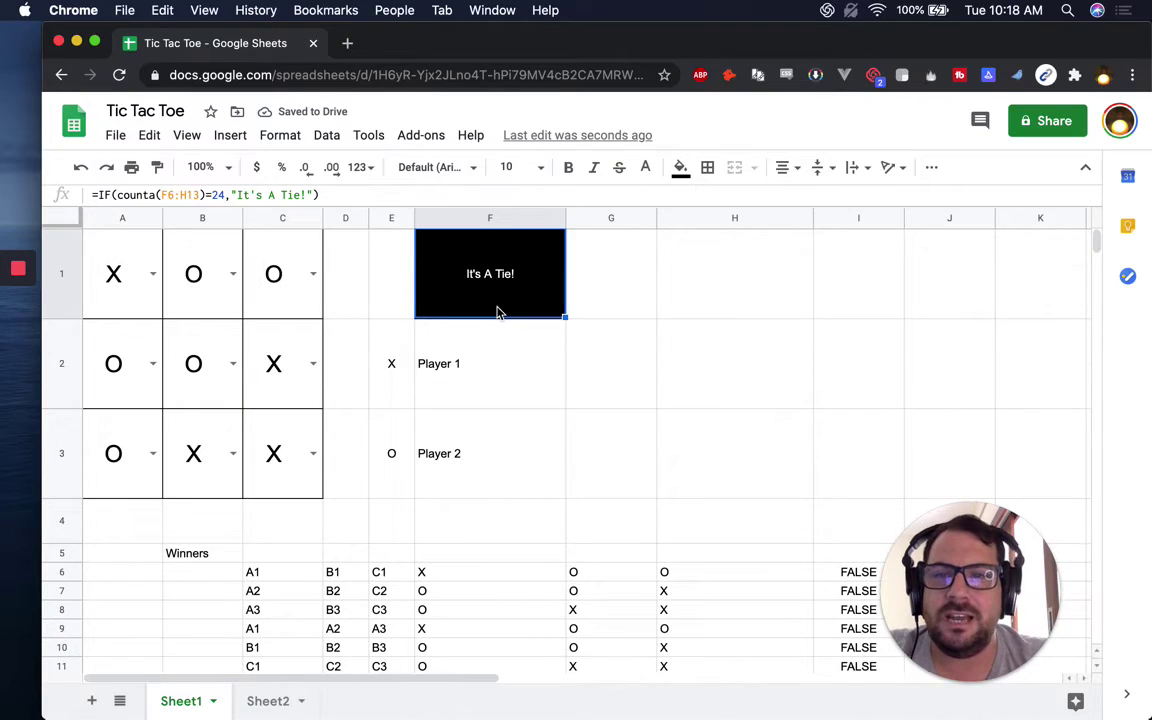
double_click(497, 303)
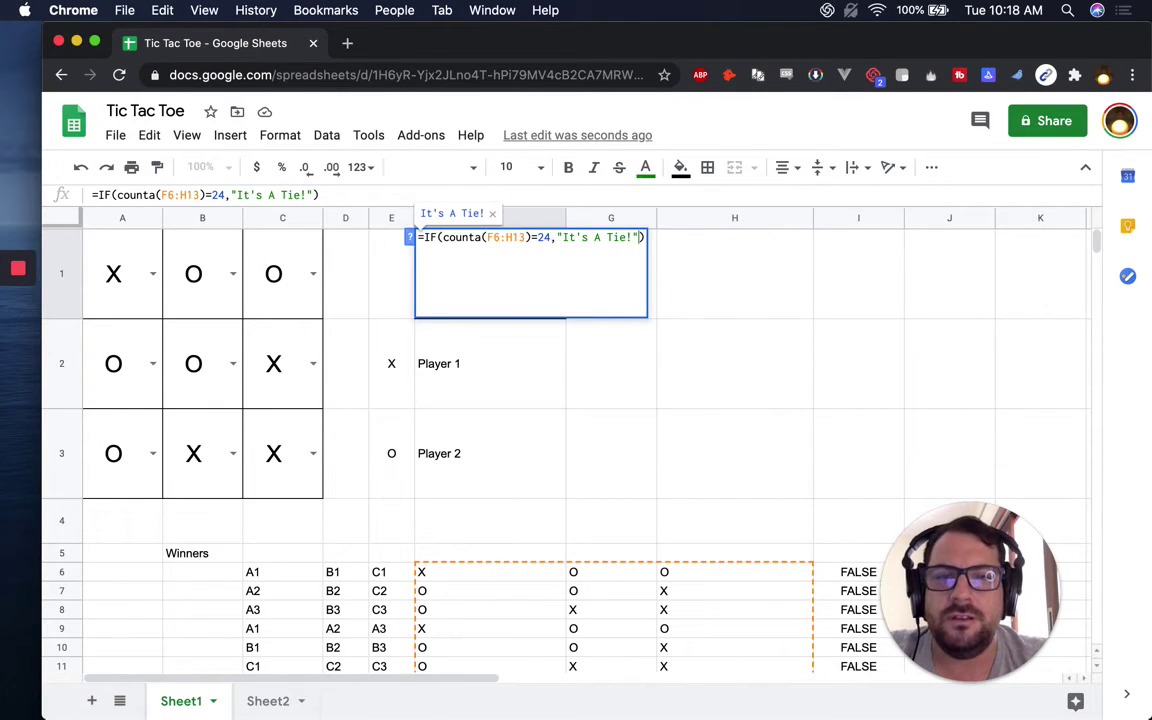
key(Right)
text(,)
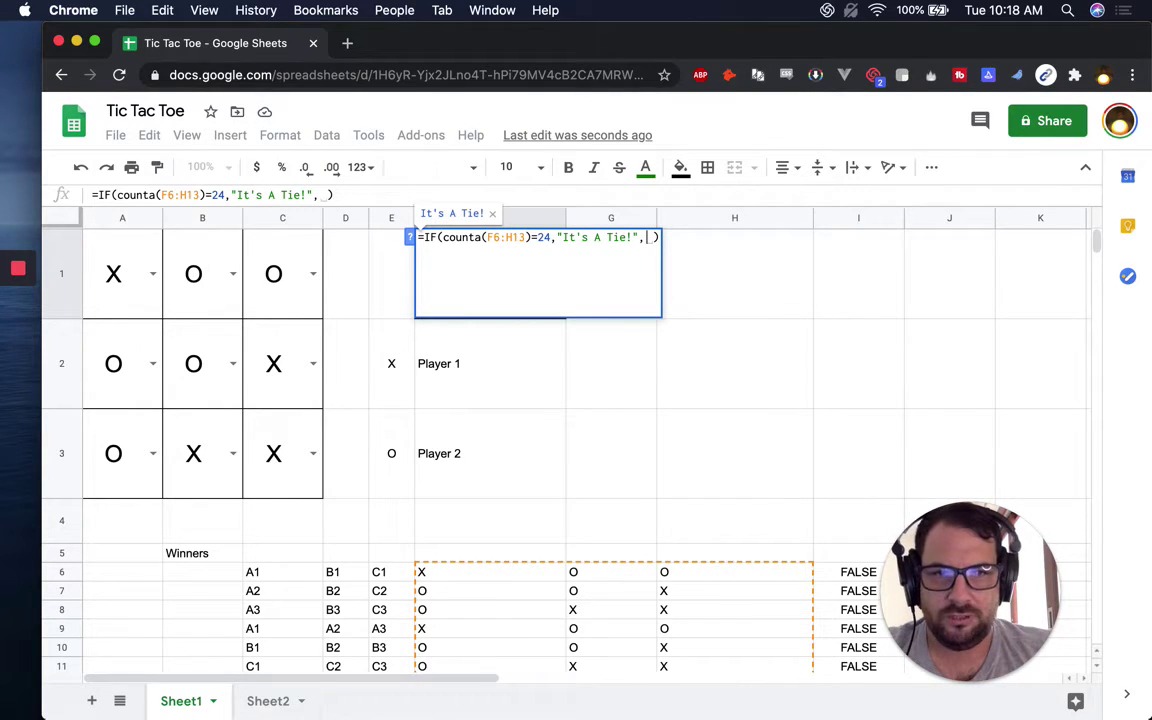
scroll(586, 455, down, 3)
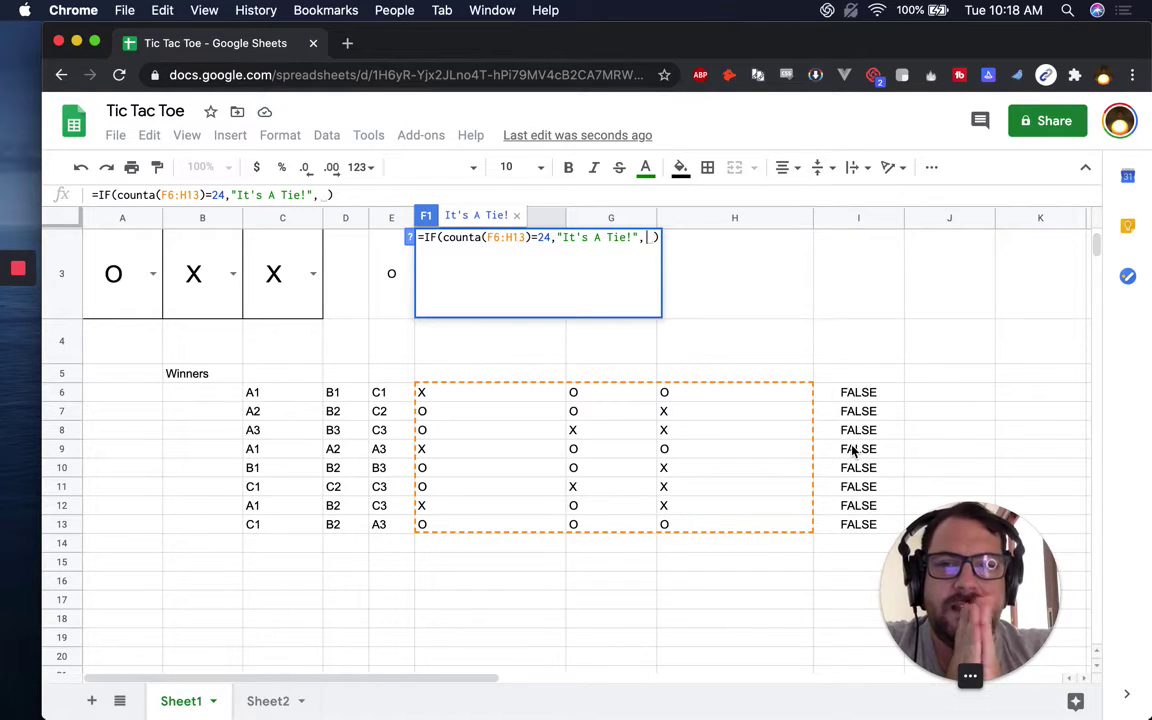
key(BackSpace)
text(if)
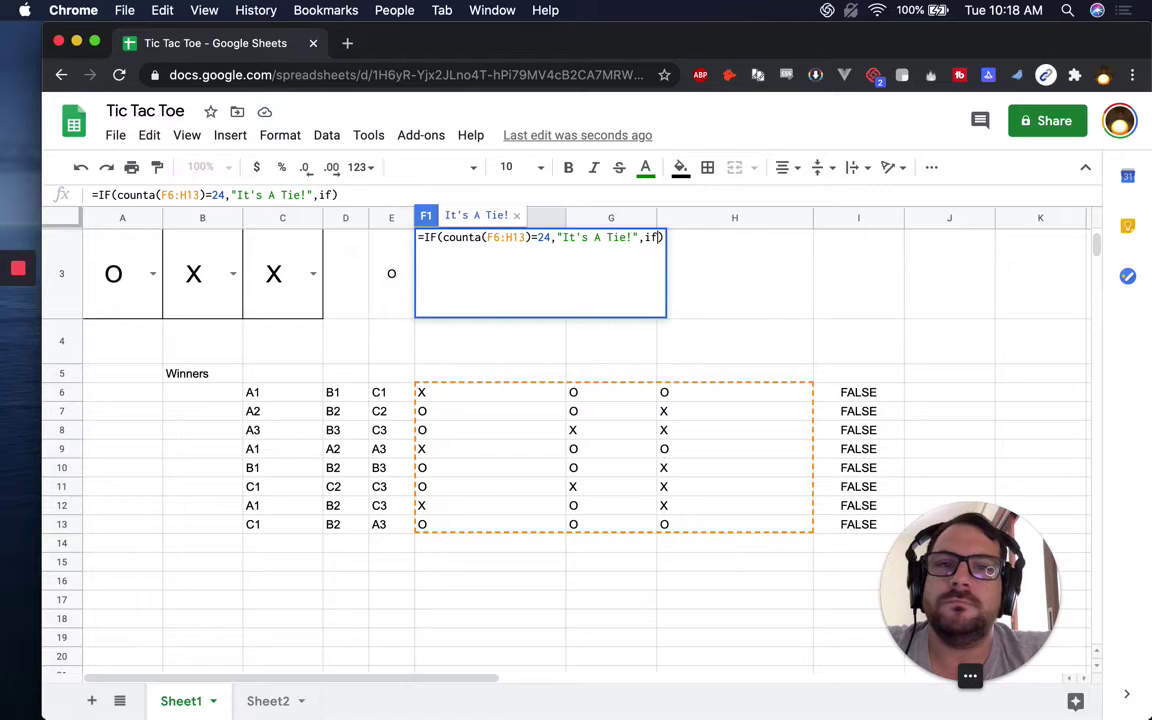
key(BackSpace)
key(BackSpace)
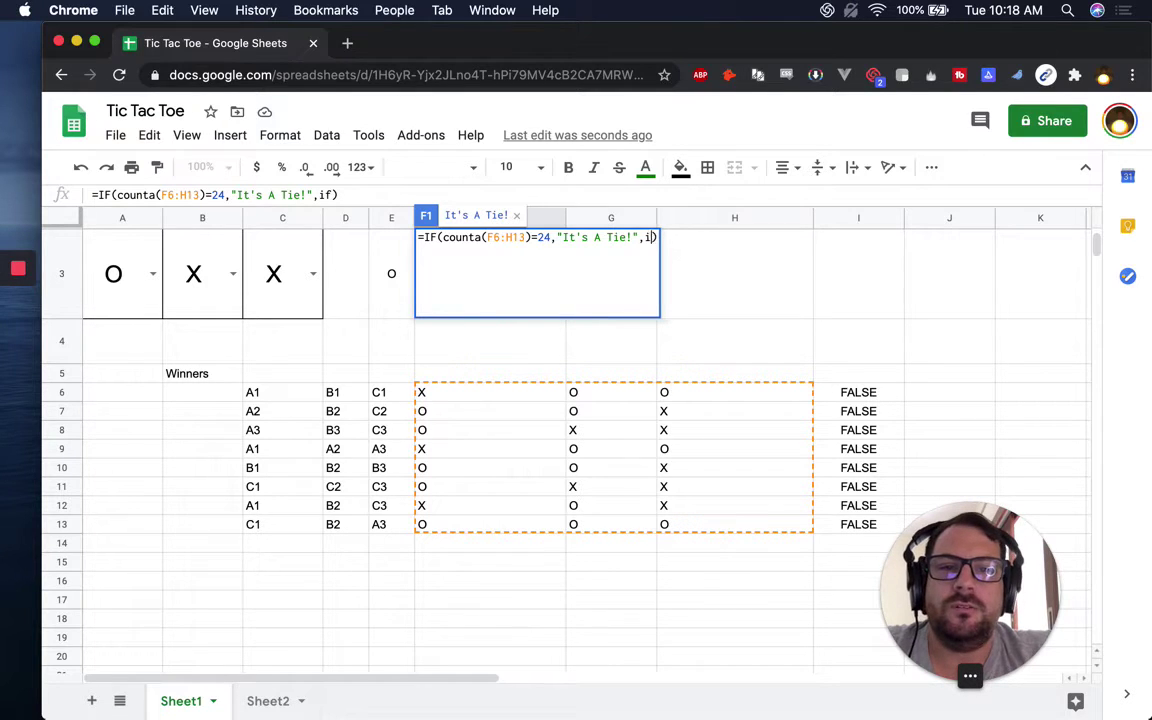
key(BackSpace)
text(if()
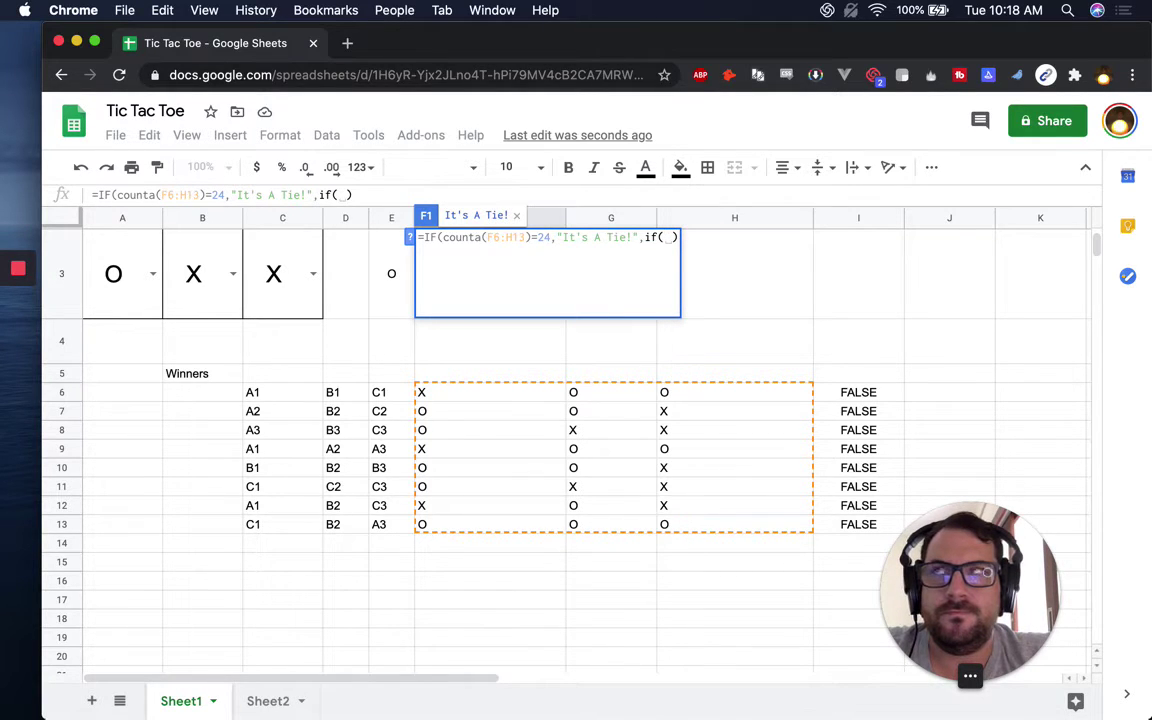
key(BackSpace)
key(BackSpace)
key(BackSpace)
Add a SEARCH function for "X Won" as the value-if-false argument of the IF formula in F1
text(searc)
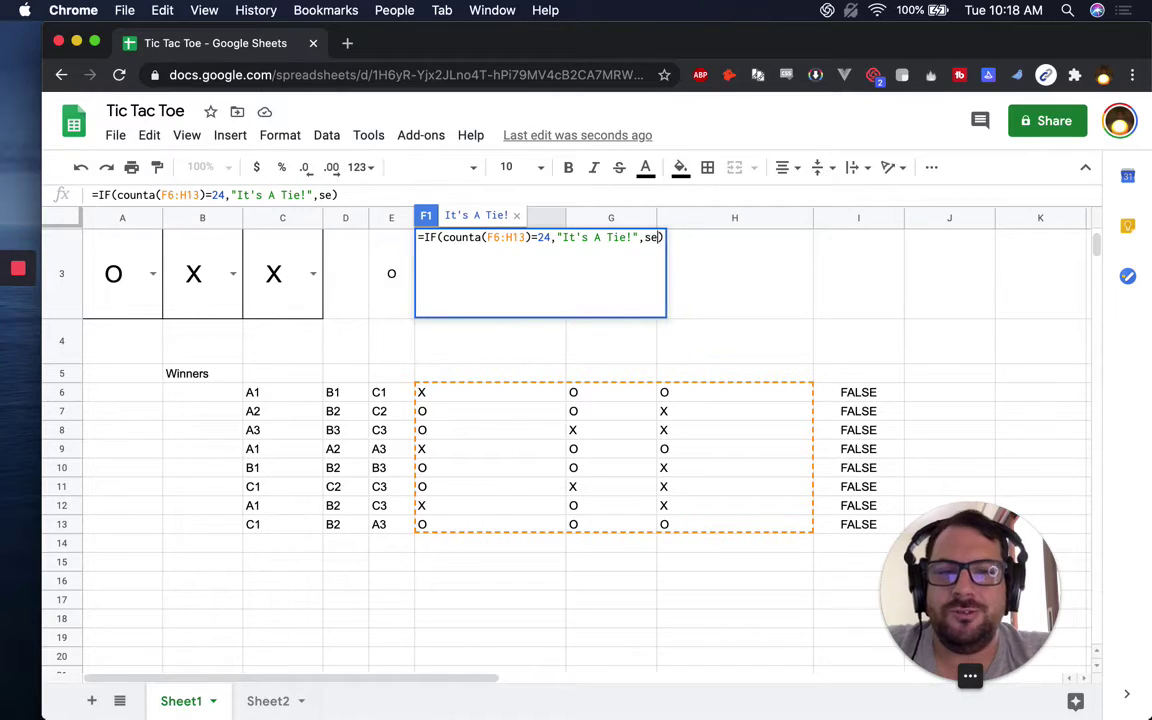
text(h()
key(Left)
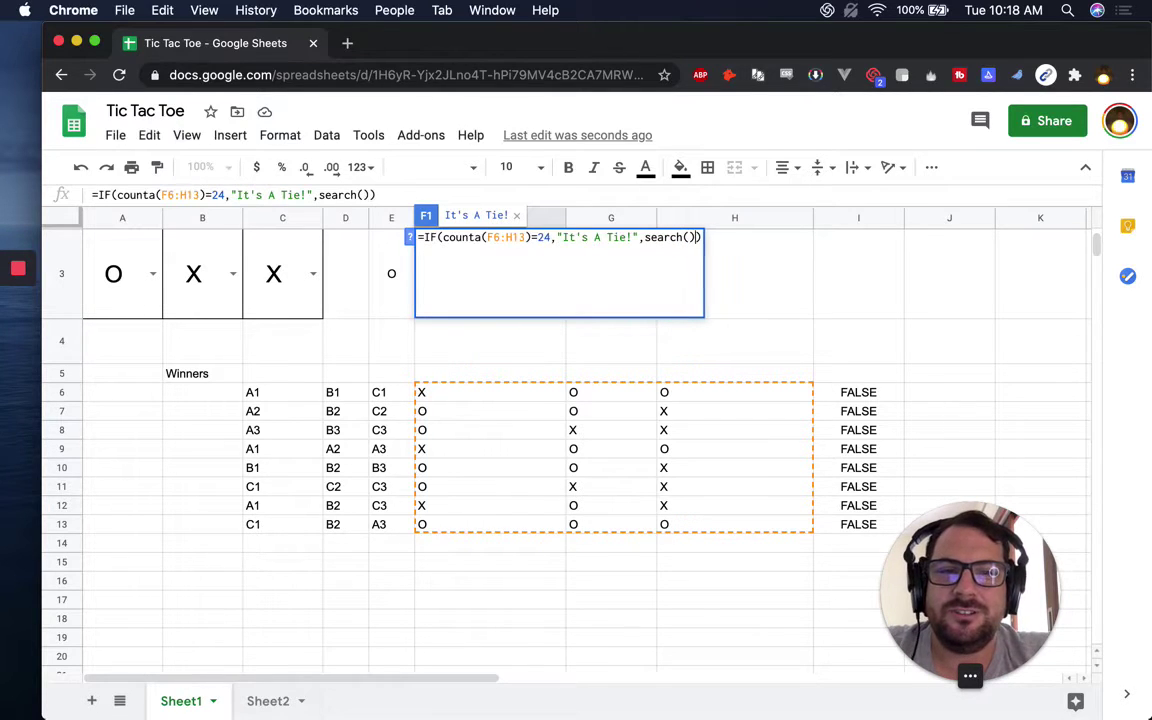
click(409, 237)
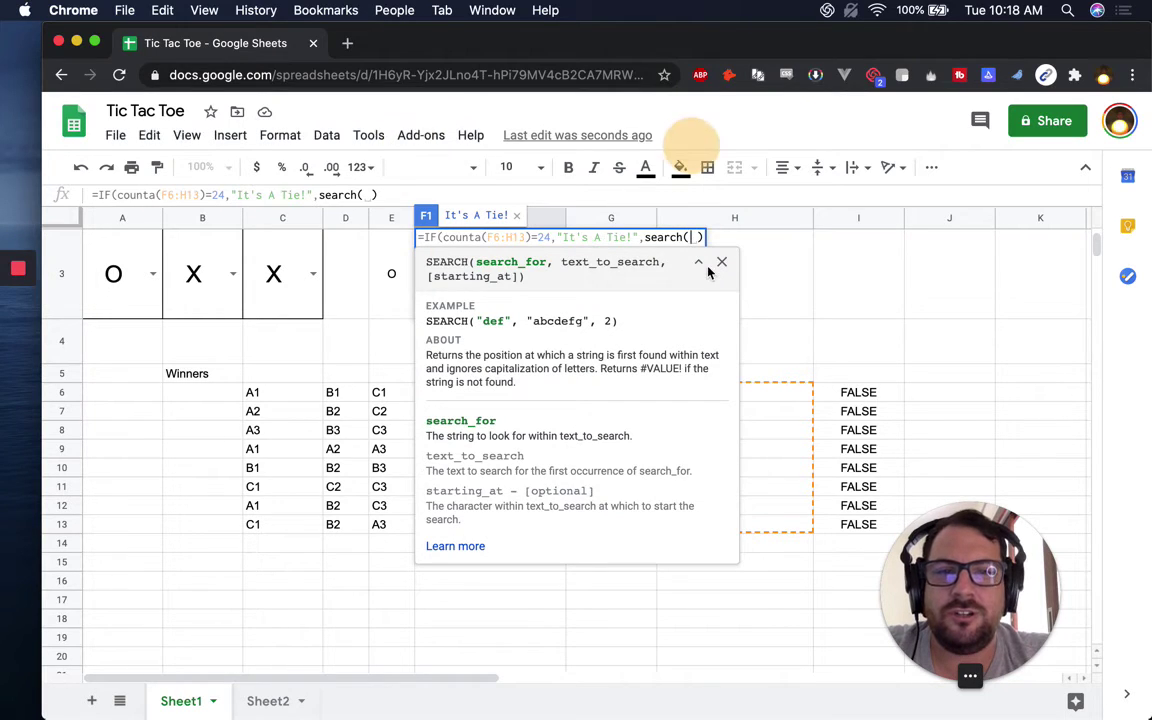
key(Delete)
text("X Won",)
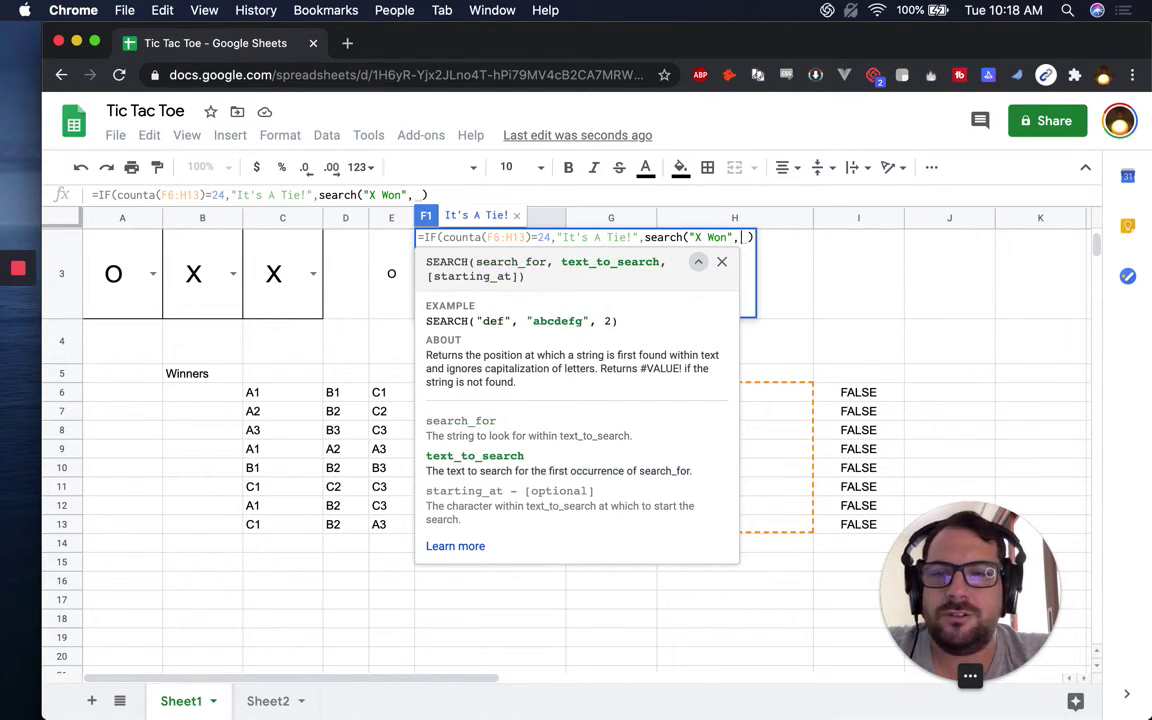
key(BackSpace)
text(I6)
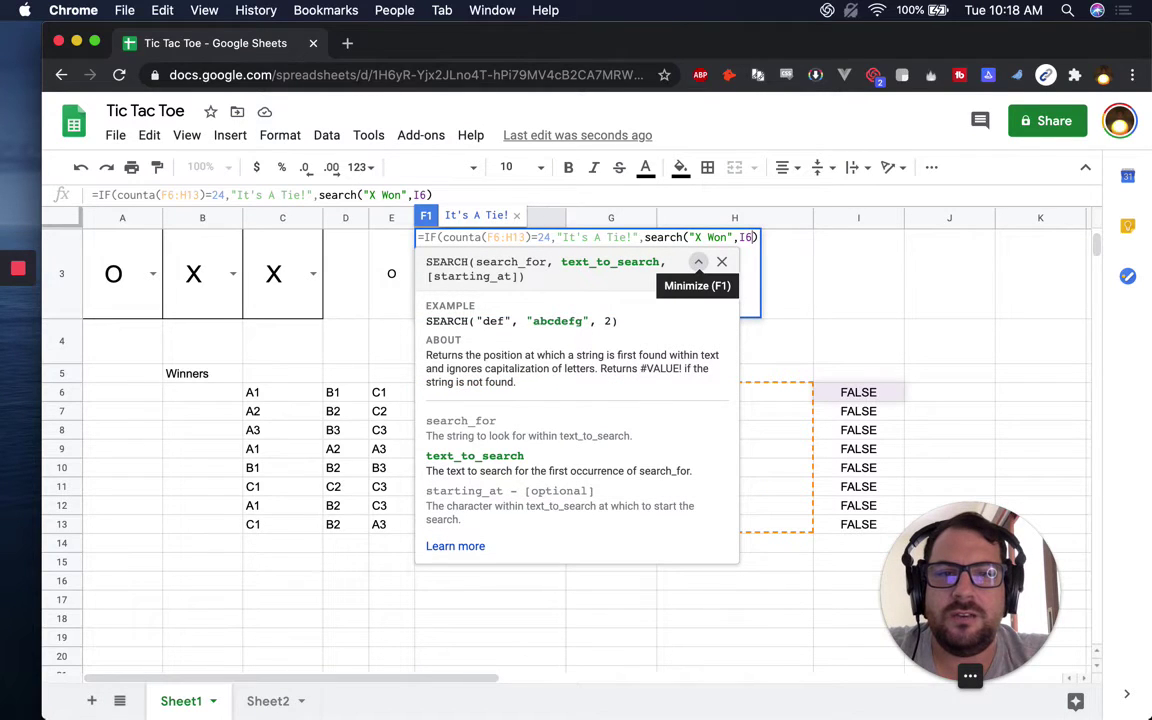
key(BackSpace)
key(BackSpace)
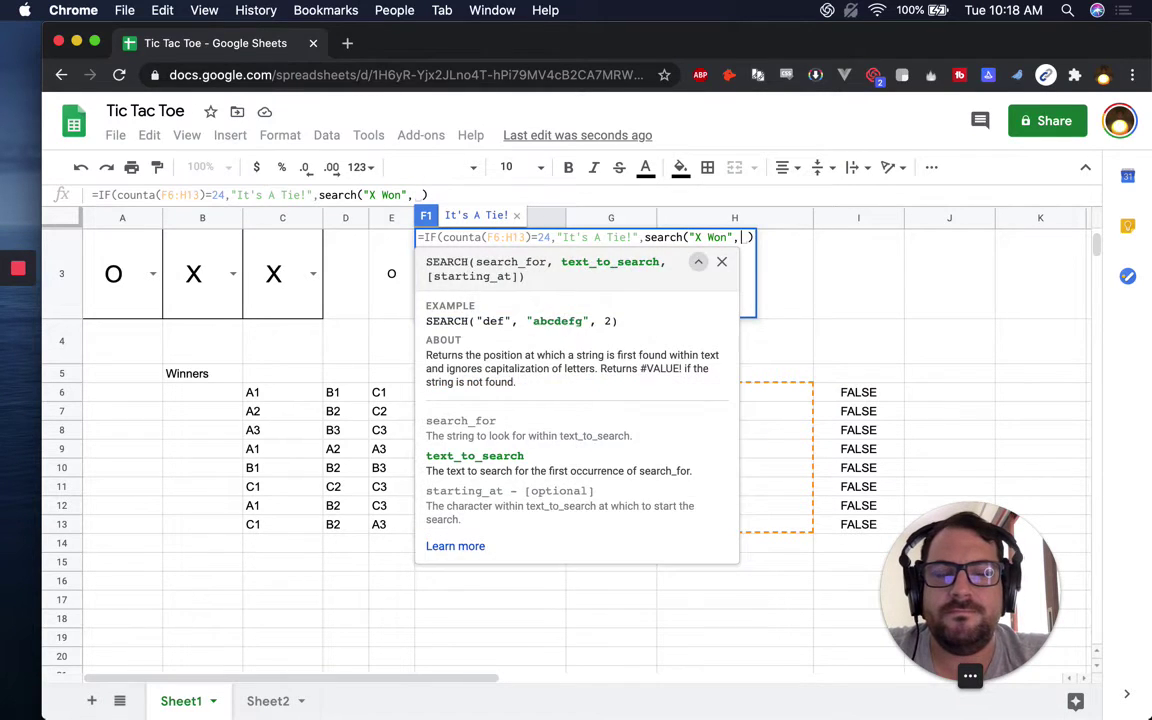
Make SEARCH look through a JOIN of I6:I13 with an empty delimiter, and complete the formula in F1
text(join()
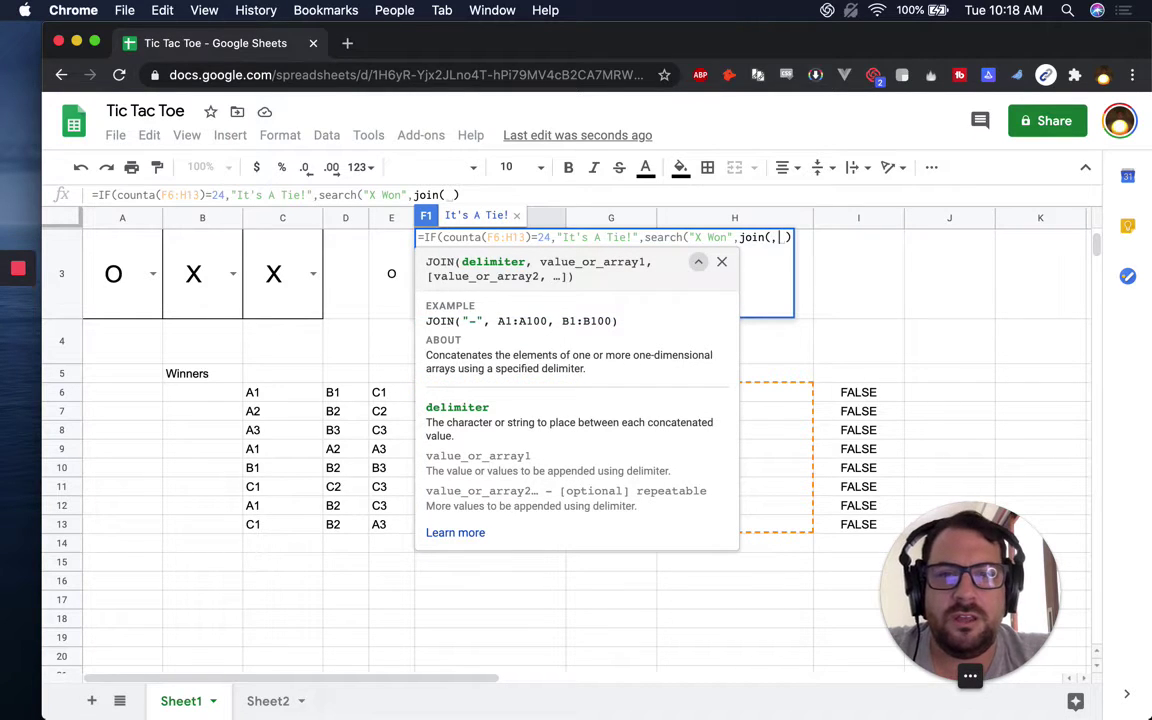
text(,)
text(I6:)
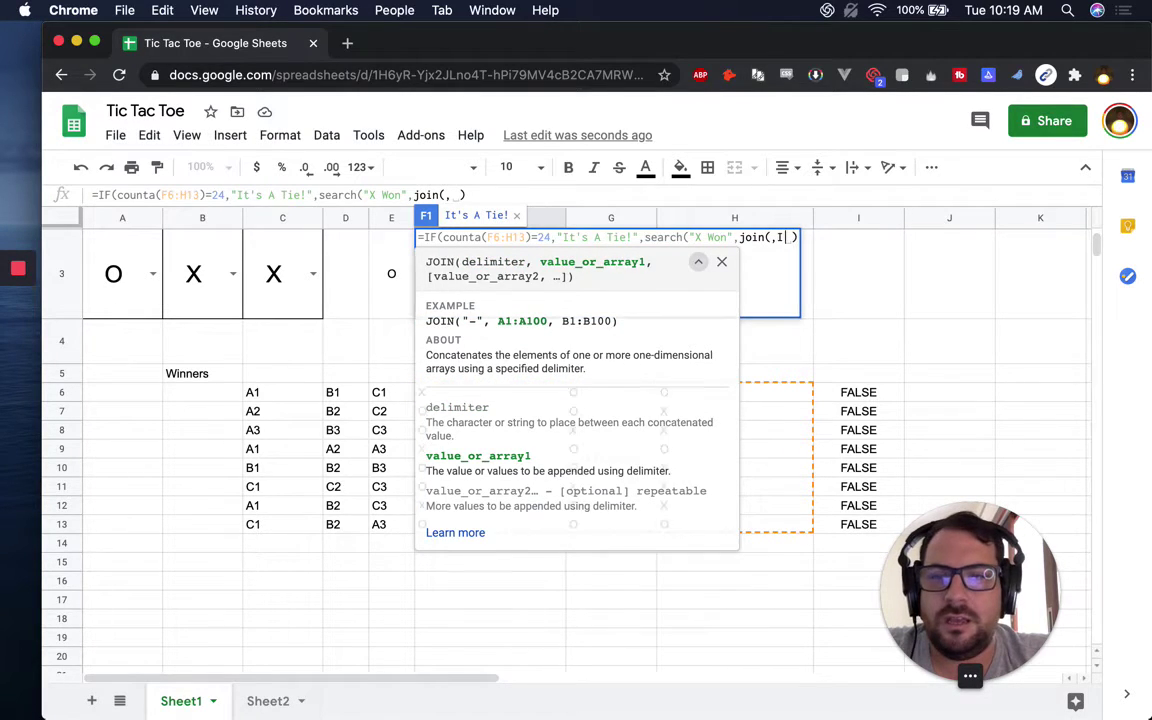
text(I13)
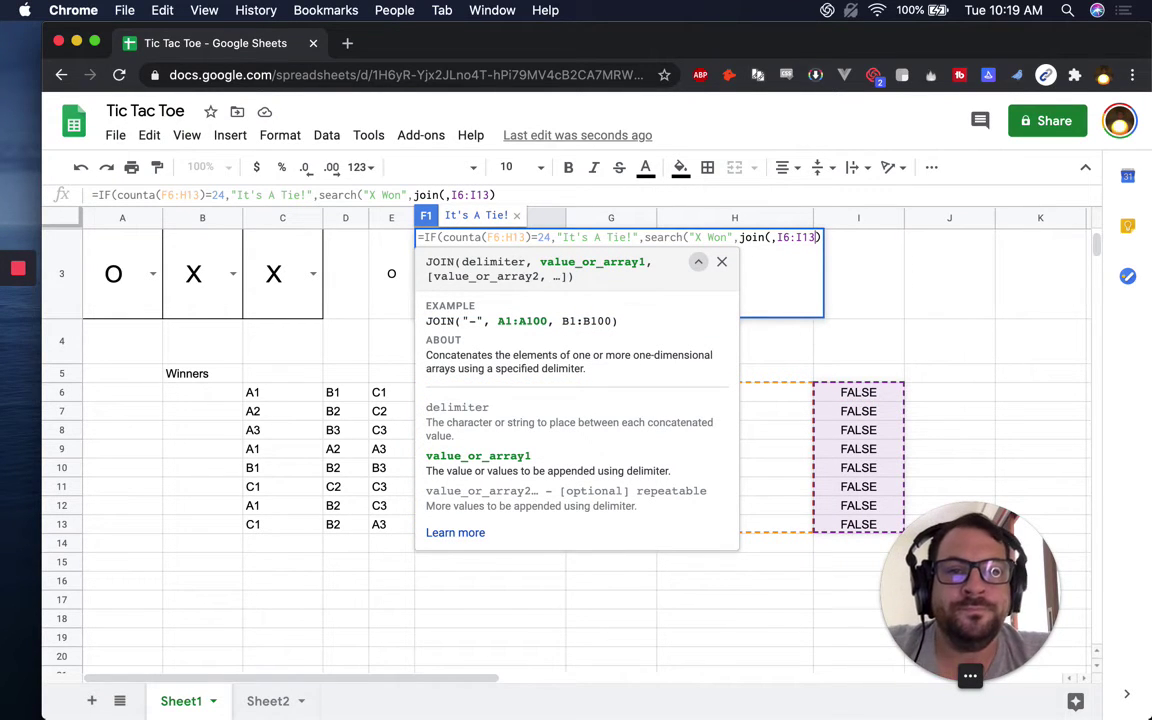
text())
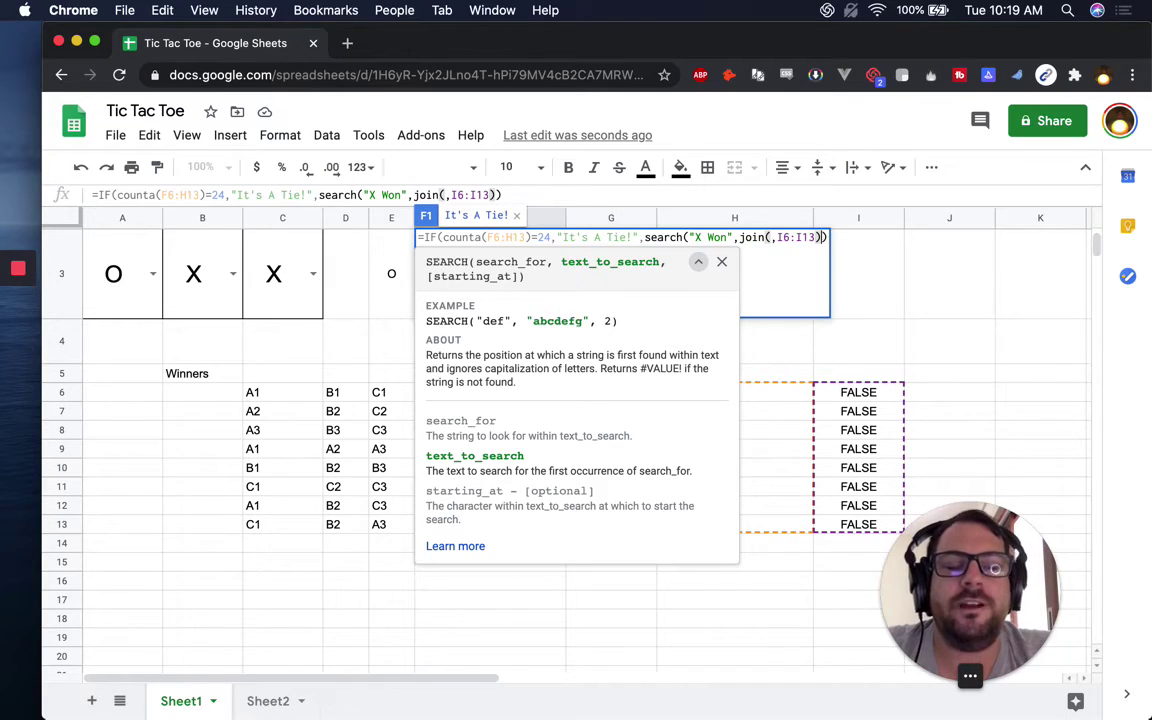
text(,)
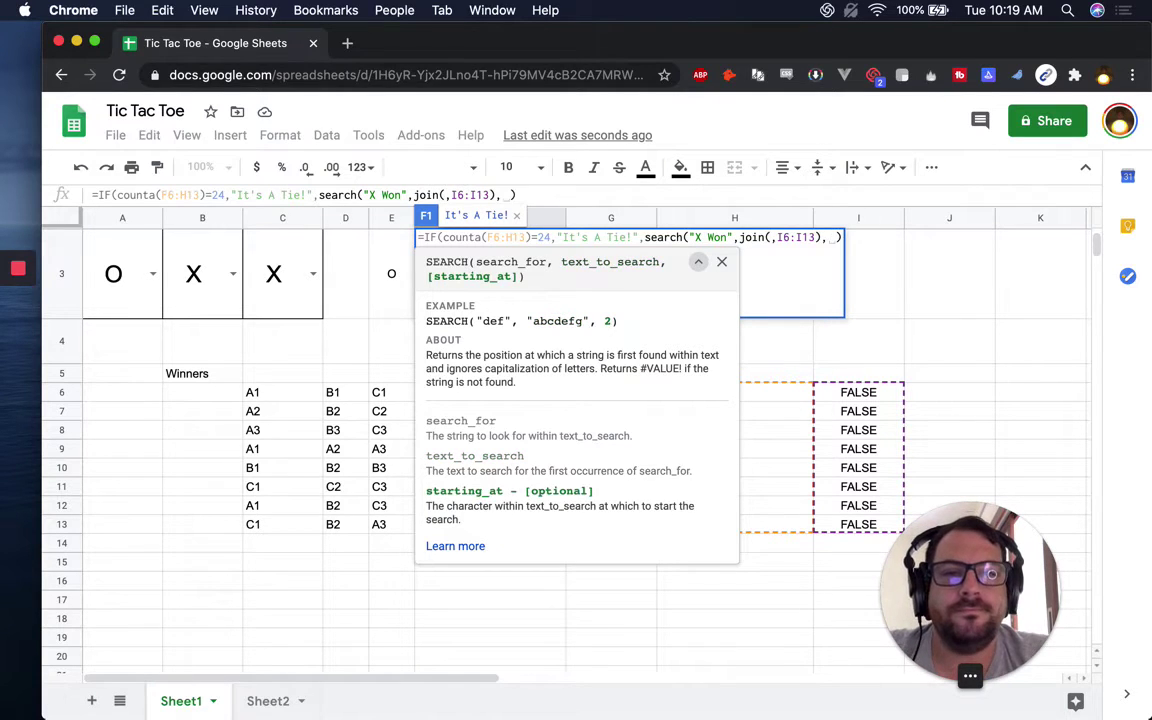
key(BackSpace)
text(,)
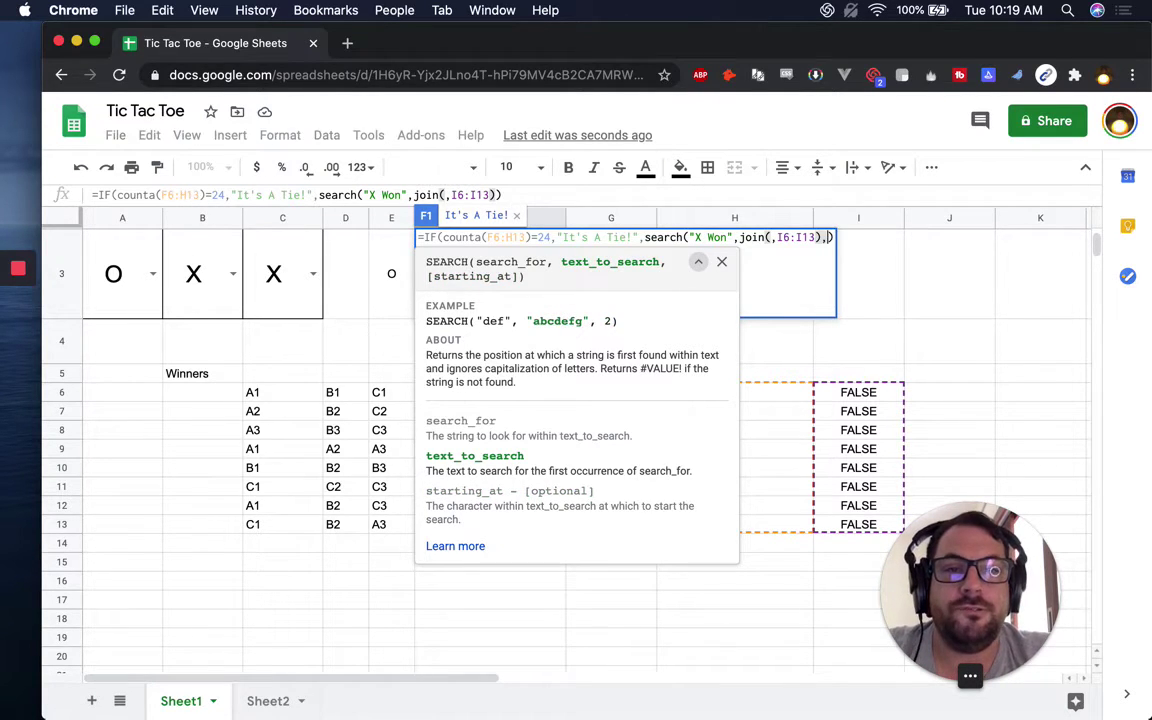
key(BackSpace)
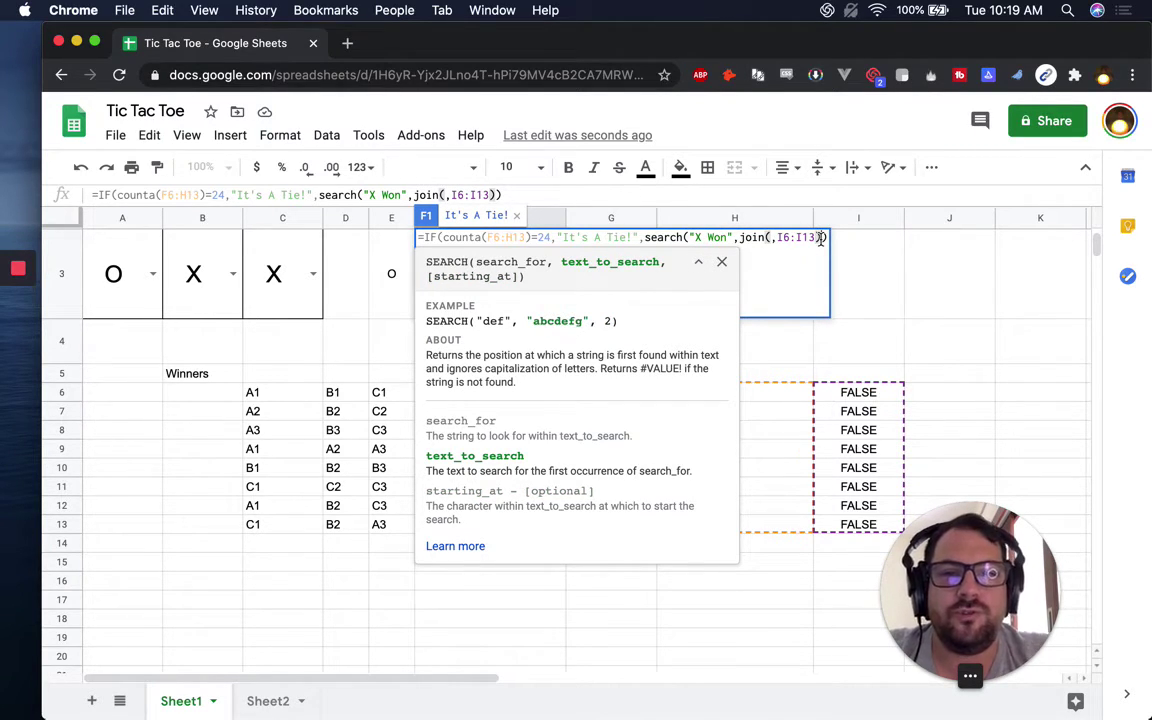
key(Return)
scroll(514, 316, up, 2)
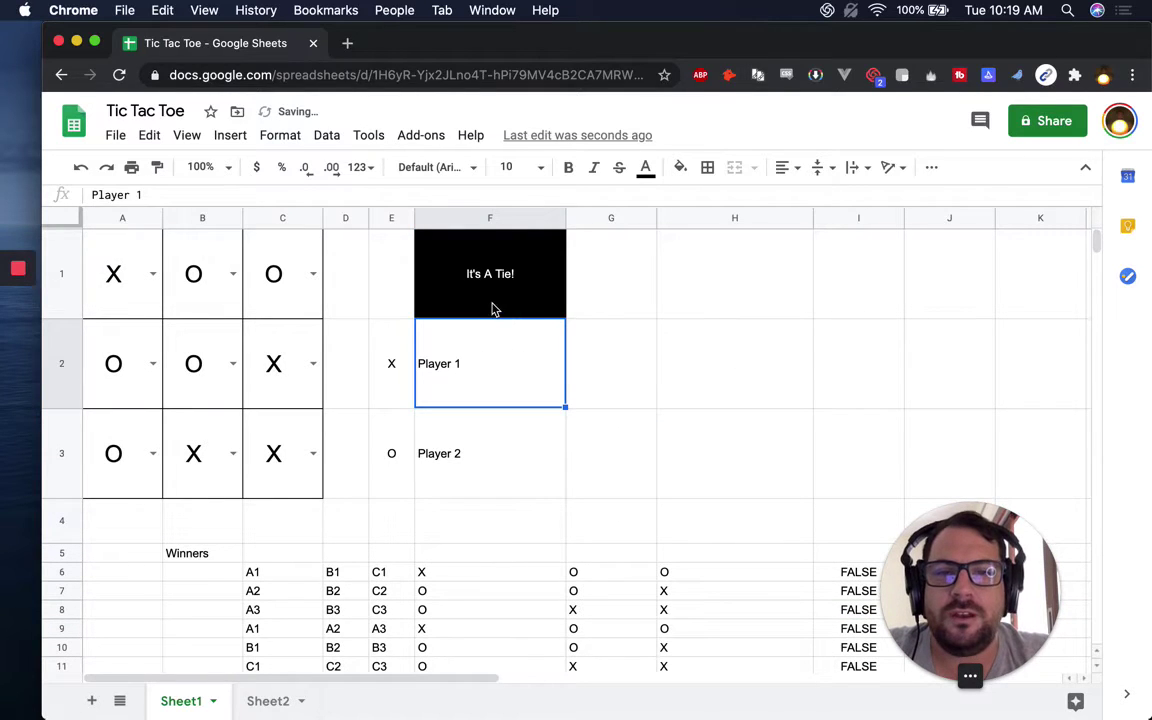
Clear board cell B1 and check how the result formula in F1 responds
click(494, 306)
click(206, 303)
key(Delete)
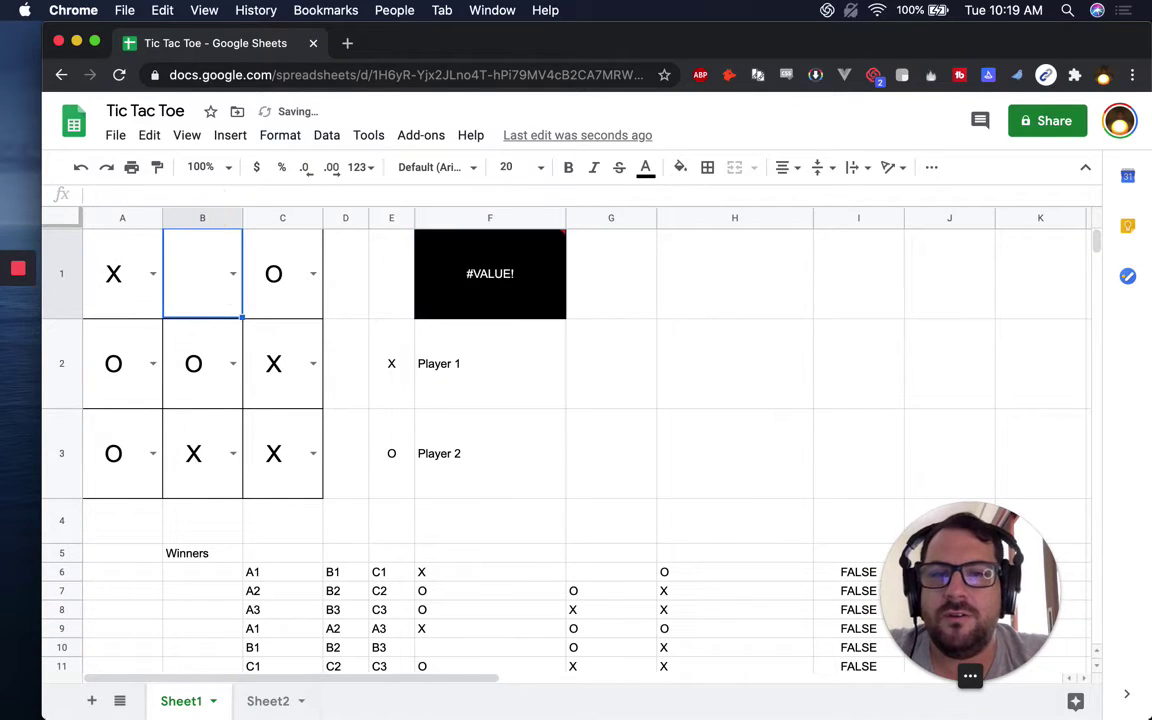
click(467, 277)
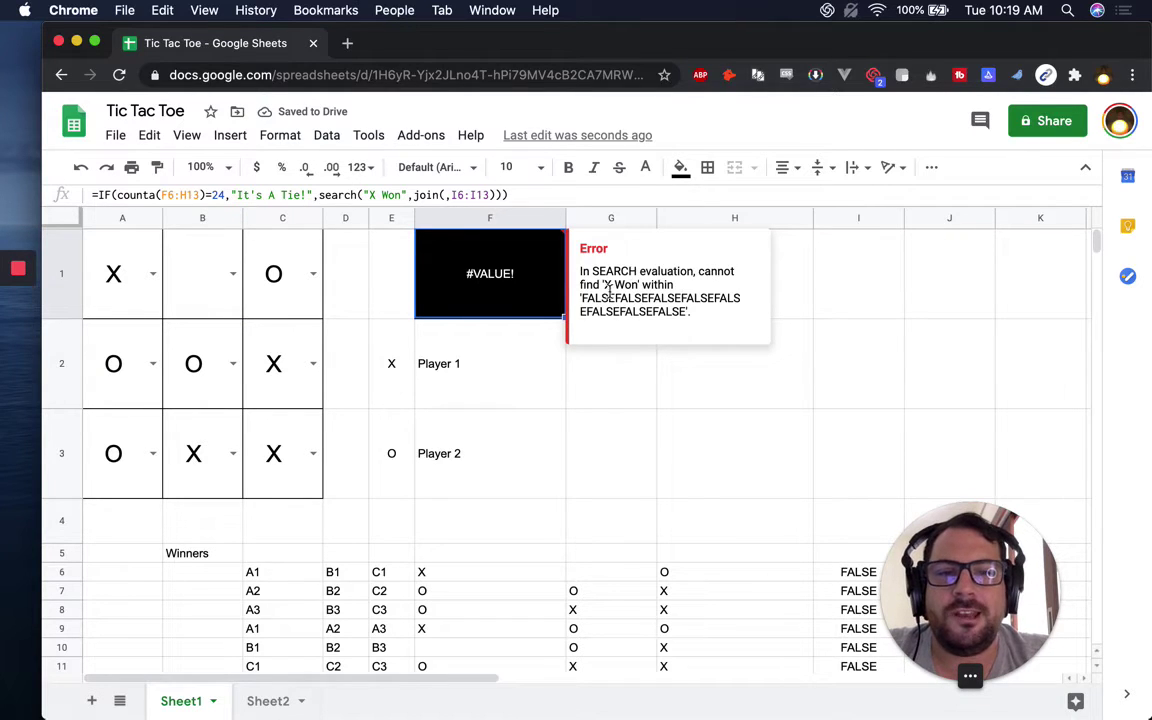
Enter X in board cells B2 and B1 to test the result formula with a winning X column
click(228, 290)
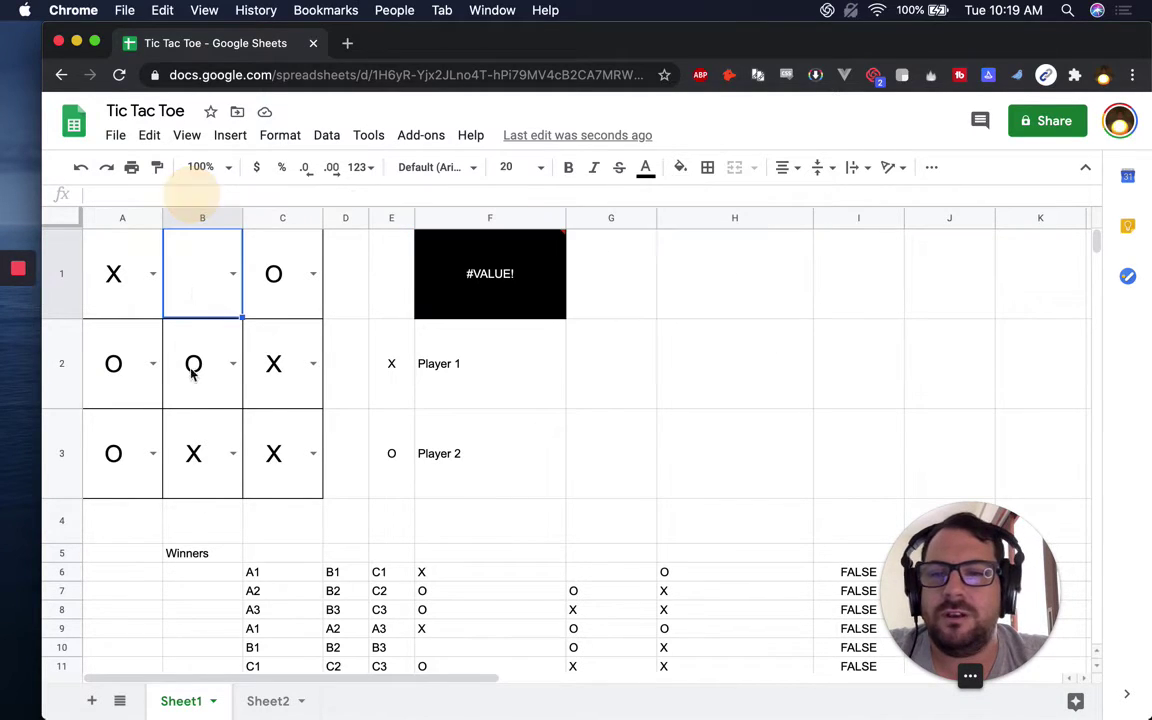
click(193, 400)
text(X)
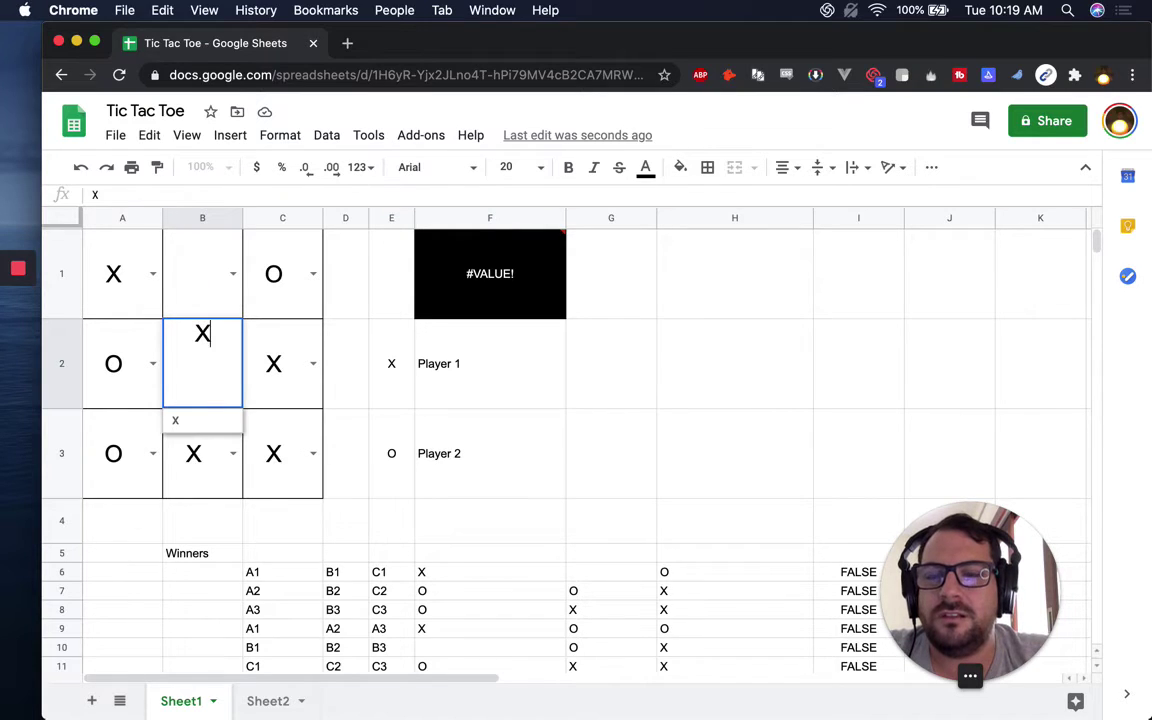
click(202, 273)
text(X)
key(Return)
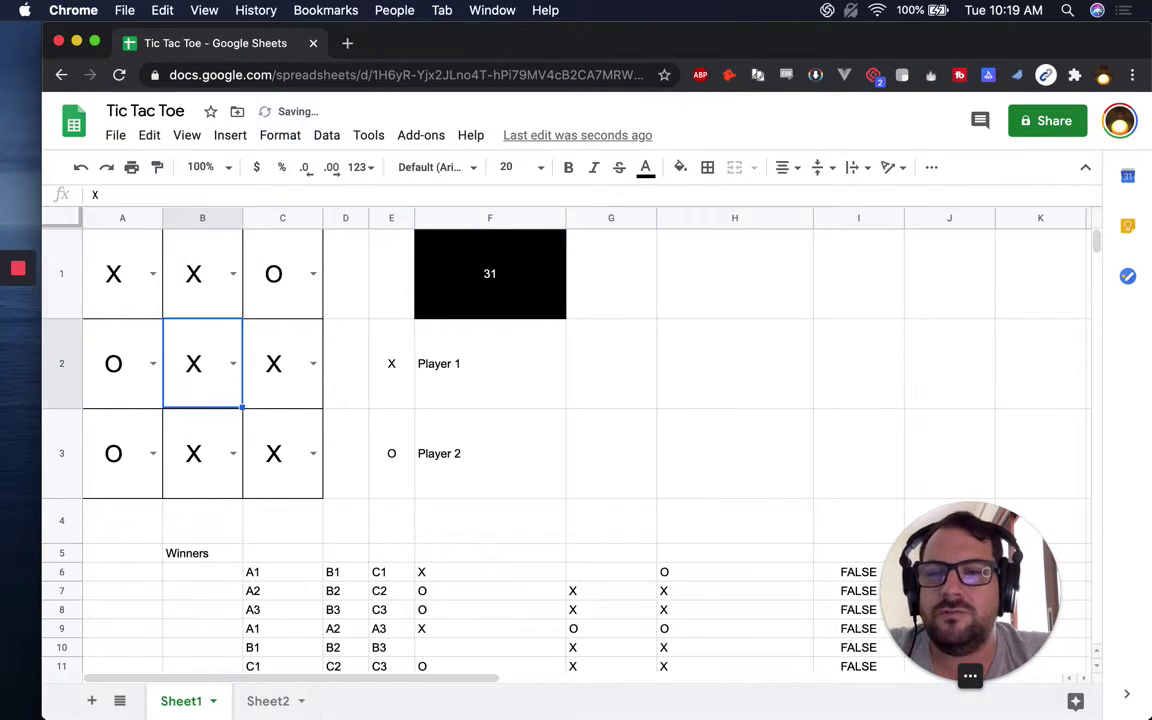
click(723, 289)
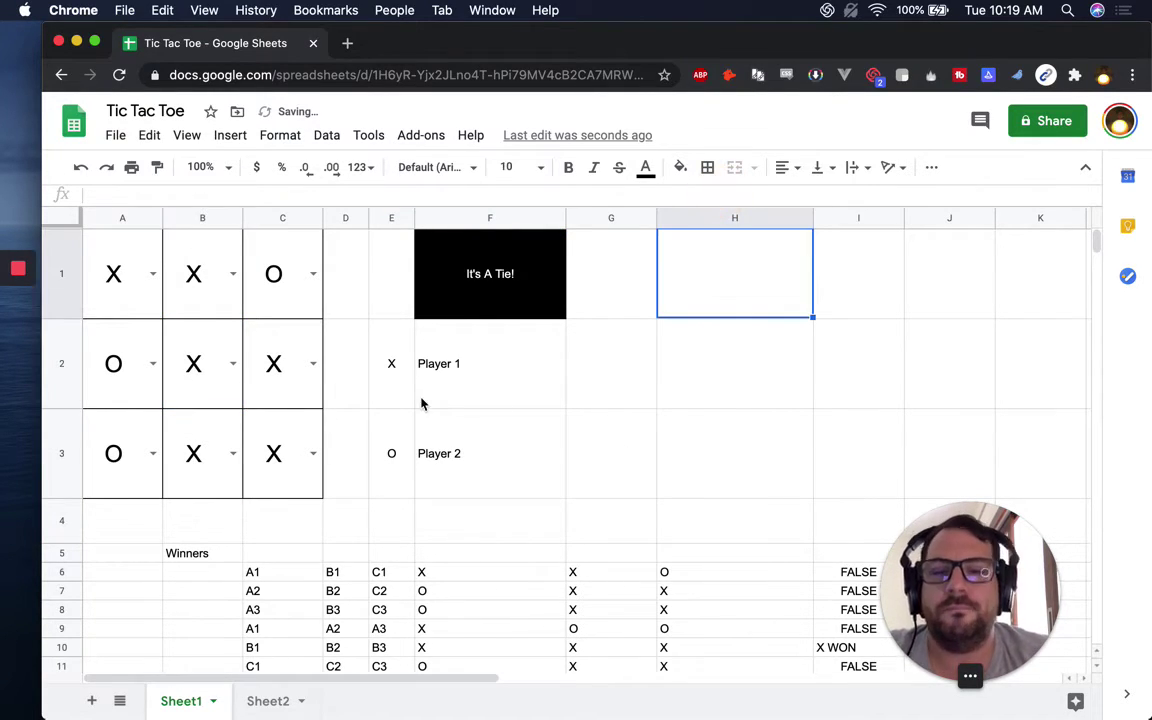
Below the winners table, enter case 1 in C17 with the description "middle of the game, no result" in D17
scroll(421, 404, down, 5)
click(225, 447)
click(283, 450)
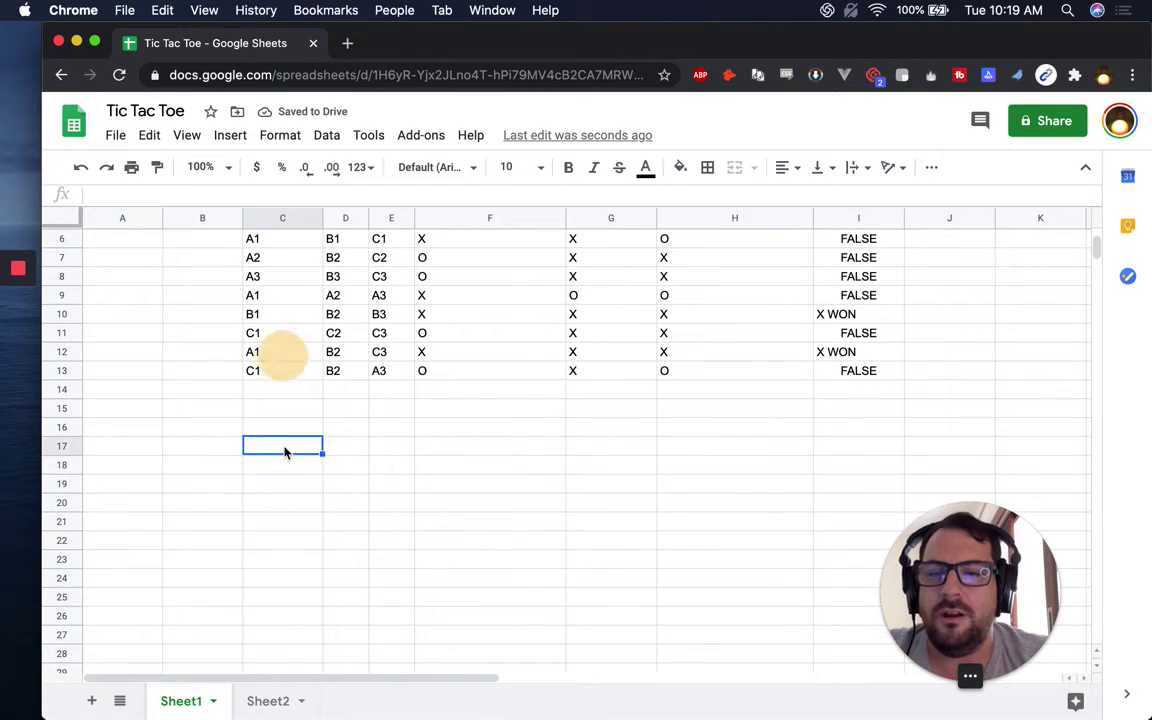
text(1)
key(Tab)
text(mi)
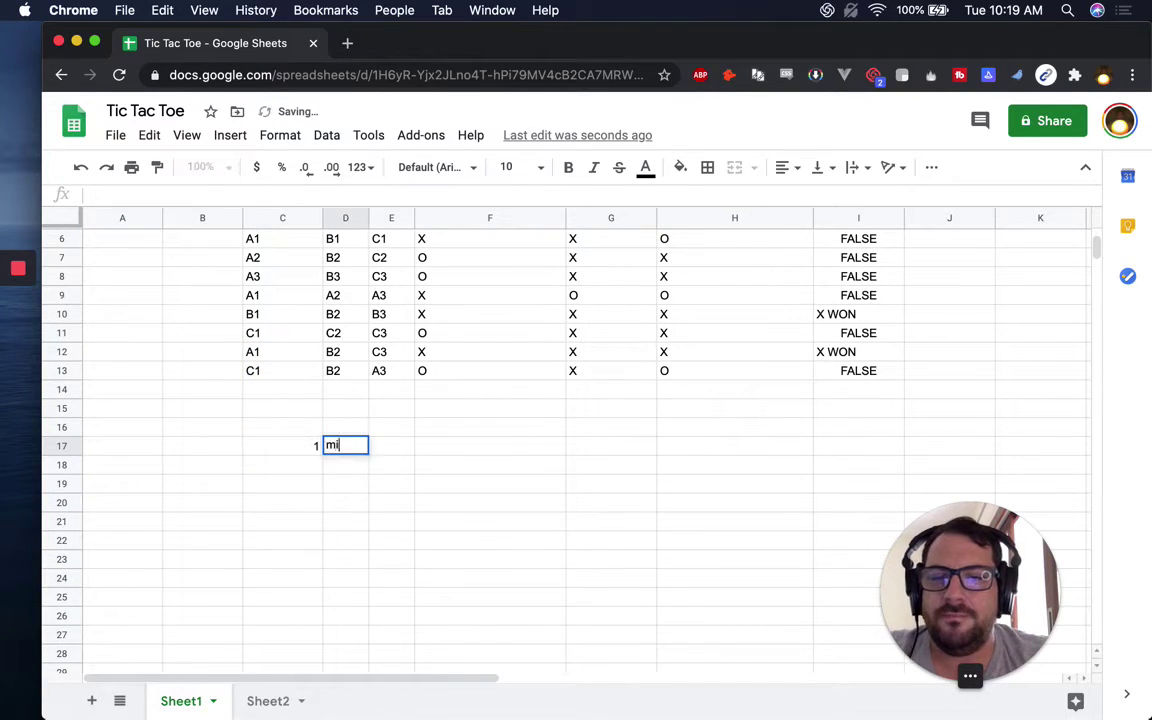
text(ddle of the game, no re)
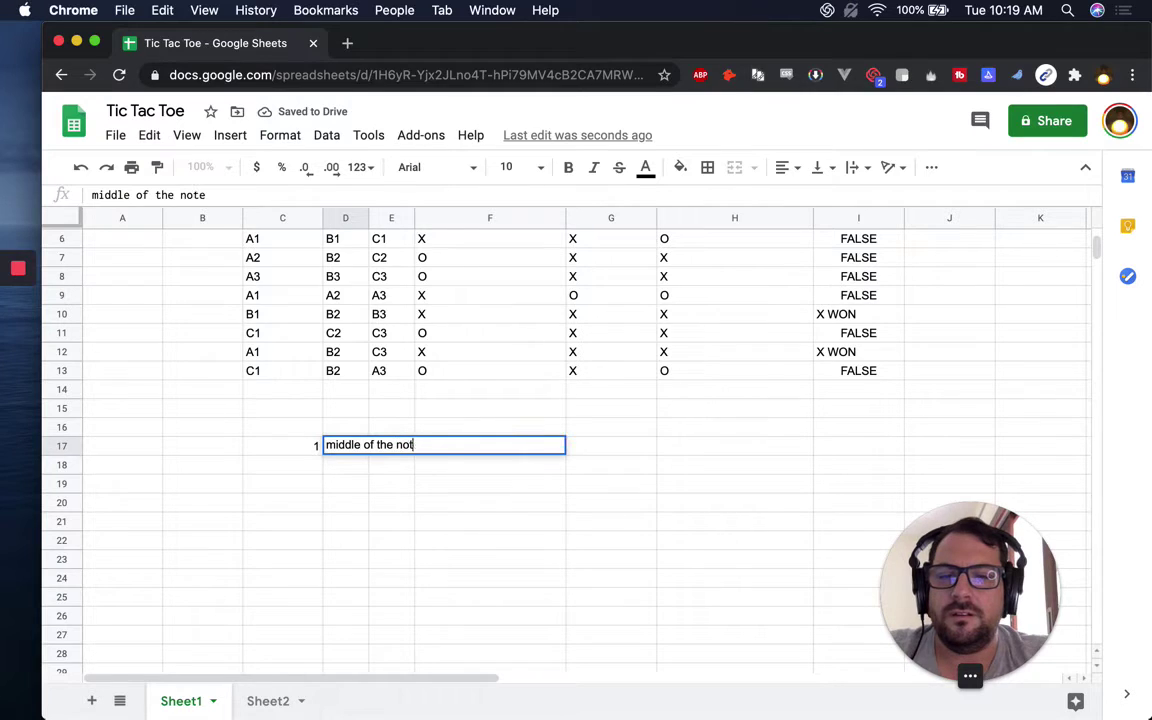
text(sult)
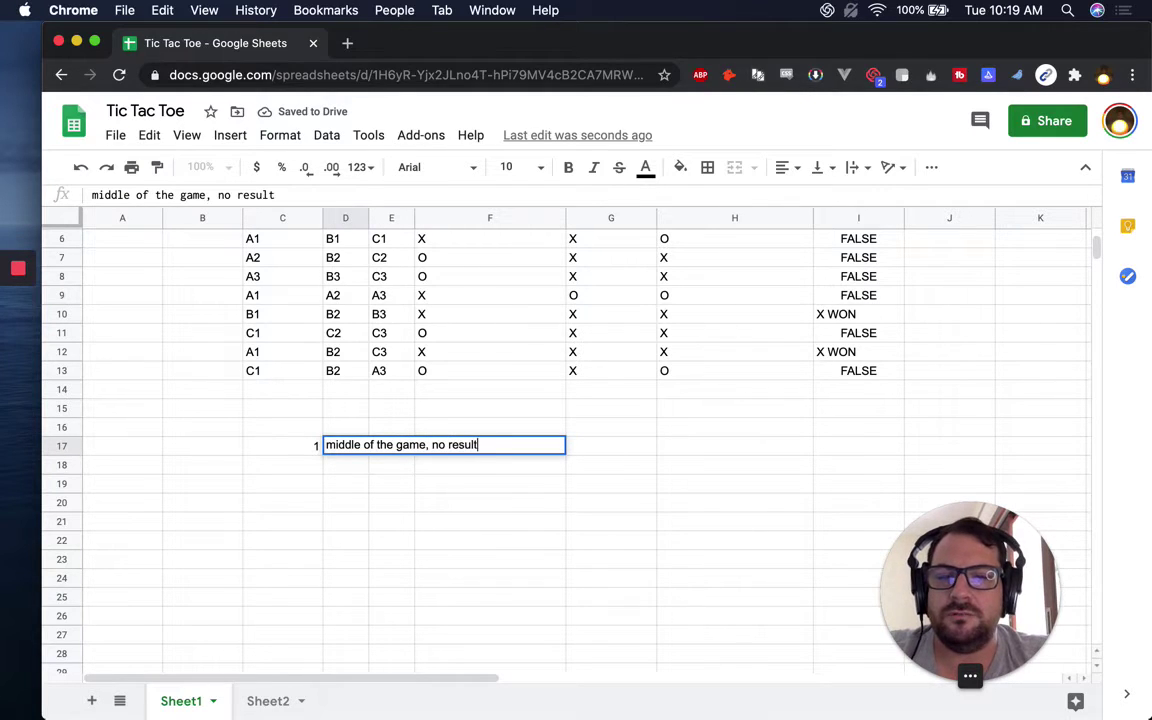
key(Return)
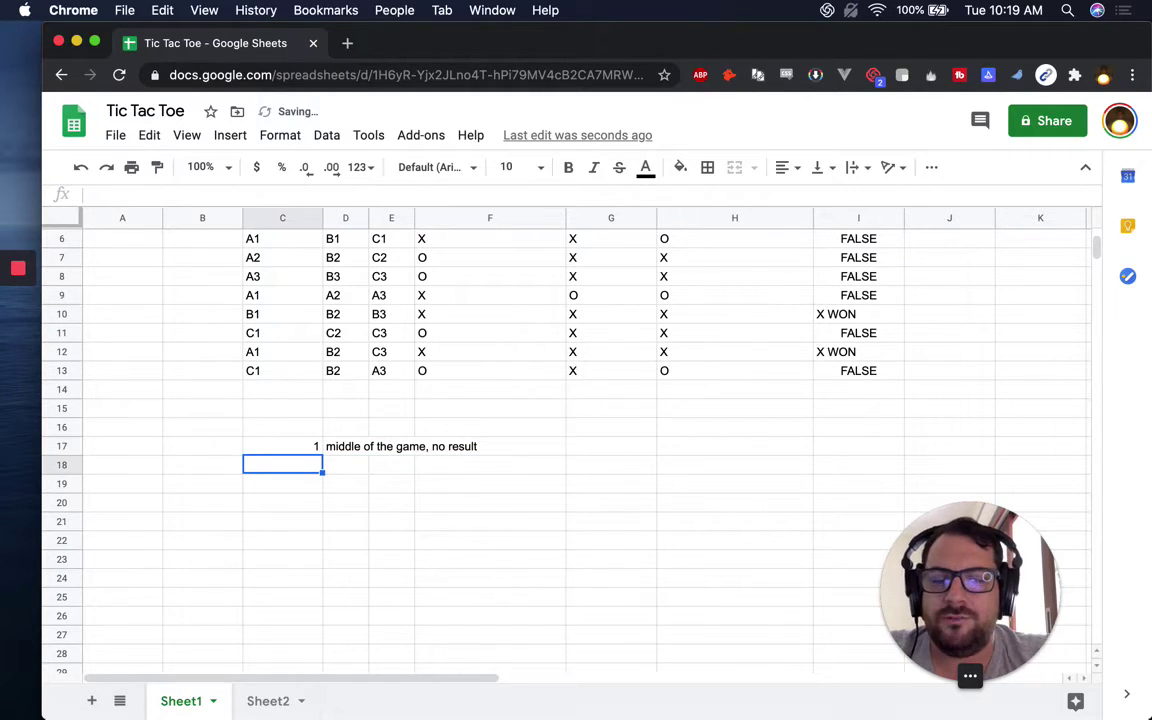
Add case 2 in C18 with the state "3 x's" in D18 and "win" in E18
text(2)
key(Return)
click(345, 465)
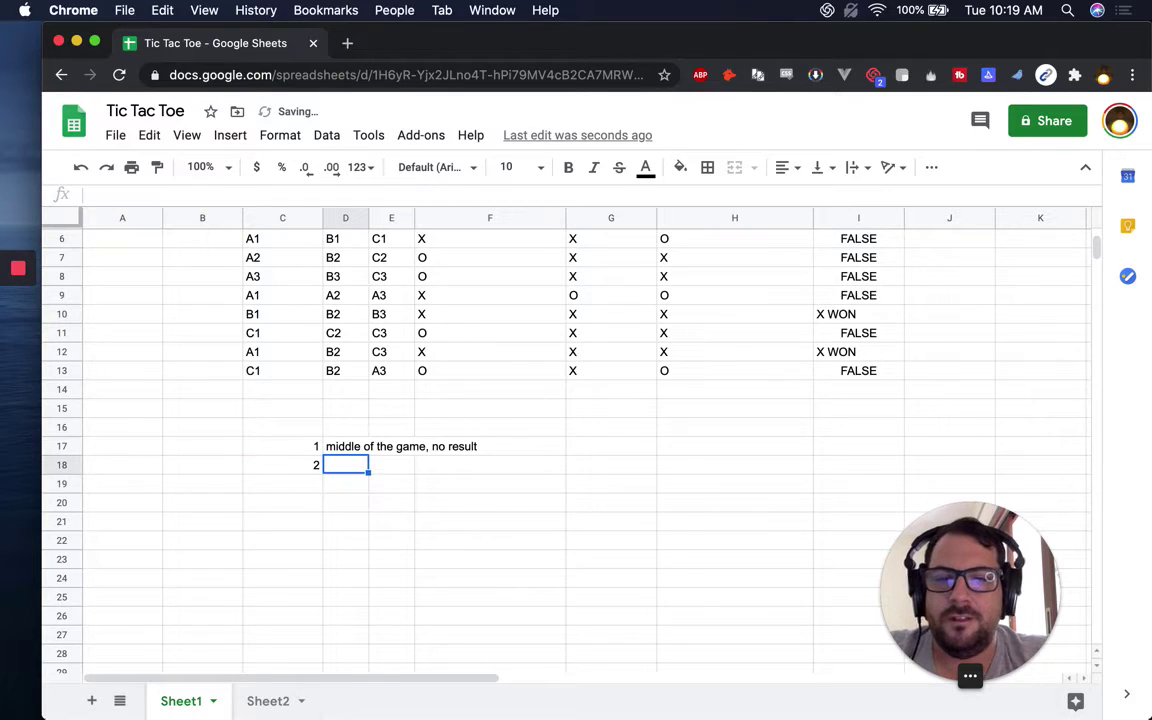
text(3 x)
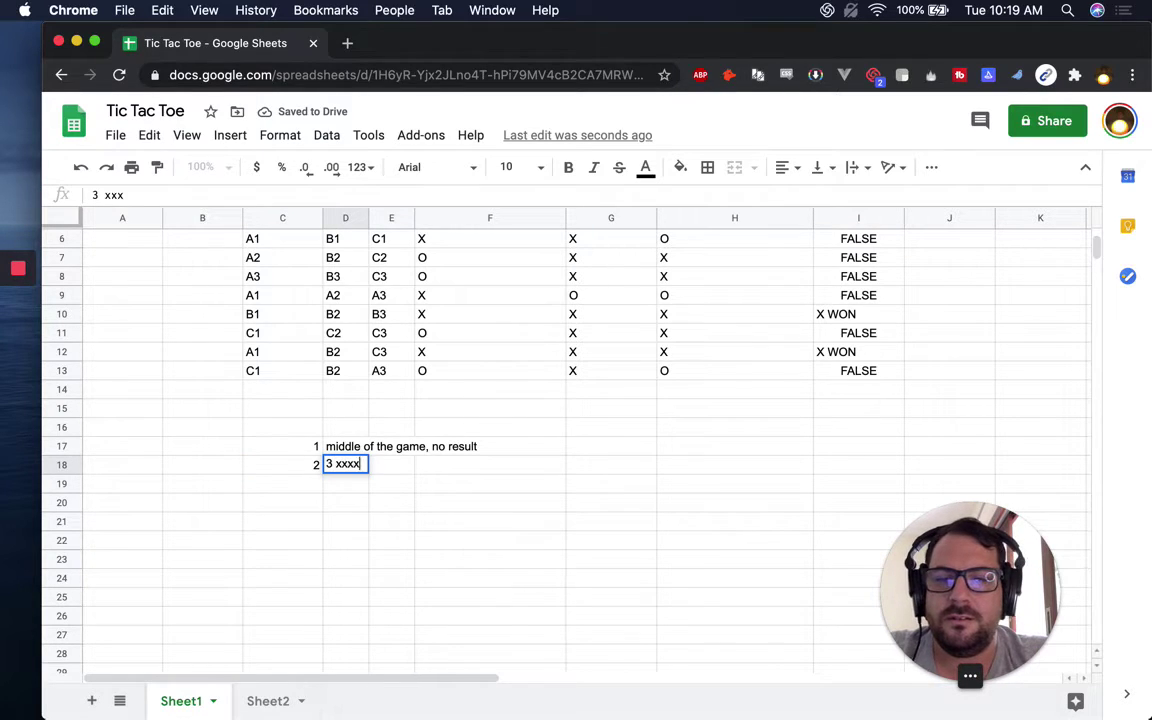
text(x's)
key(Tab)
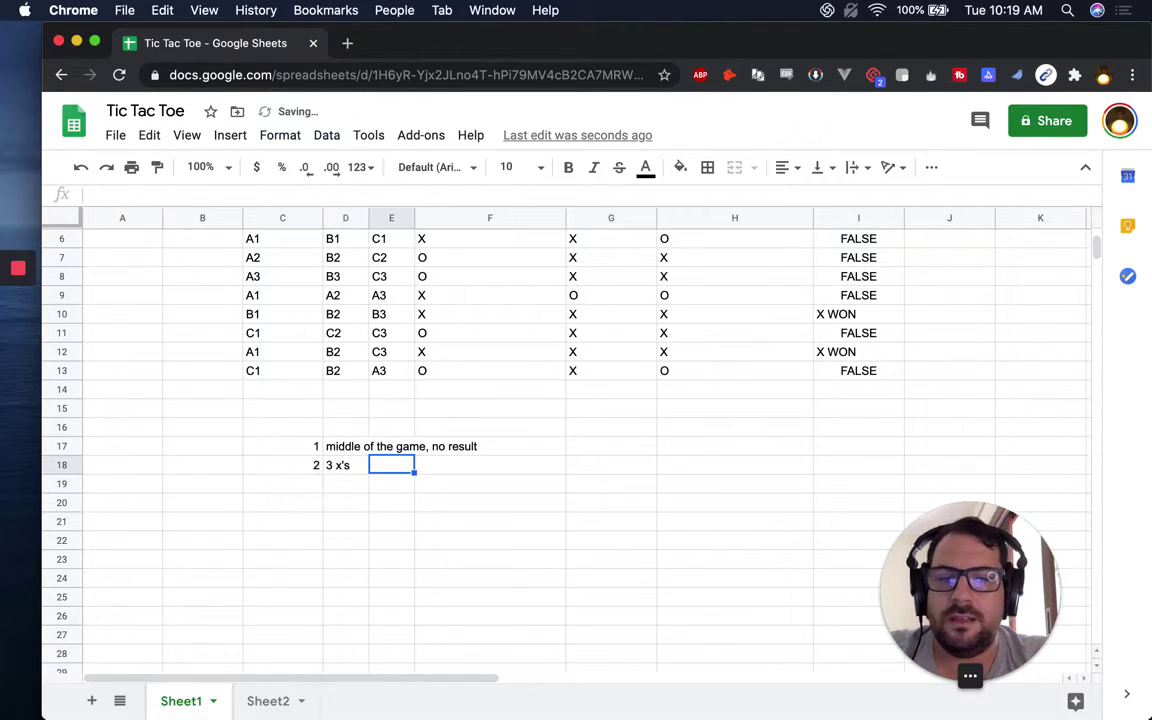
text(win)
key(Return)
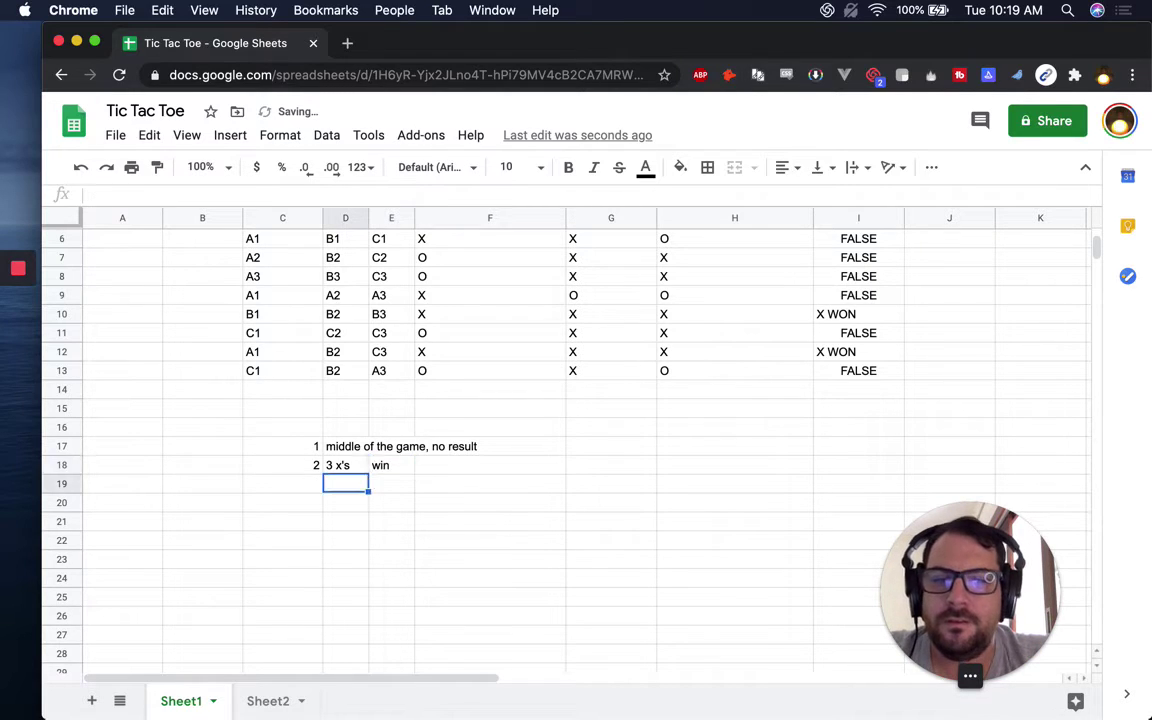
Add the headers "State" in D16 and "Result" in E16 above the list of cases
key(Up)
key(Up)
text(State)
key(Tab)
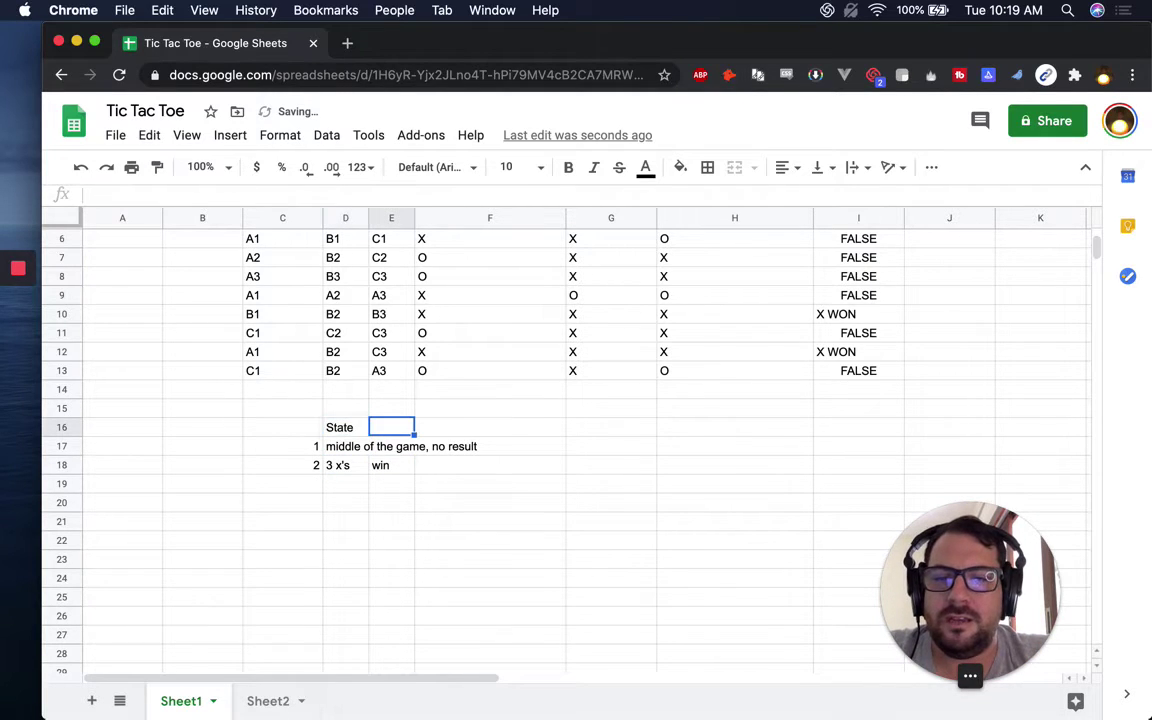
text(Result)
key(Return)
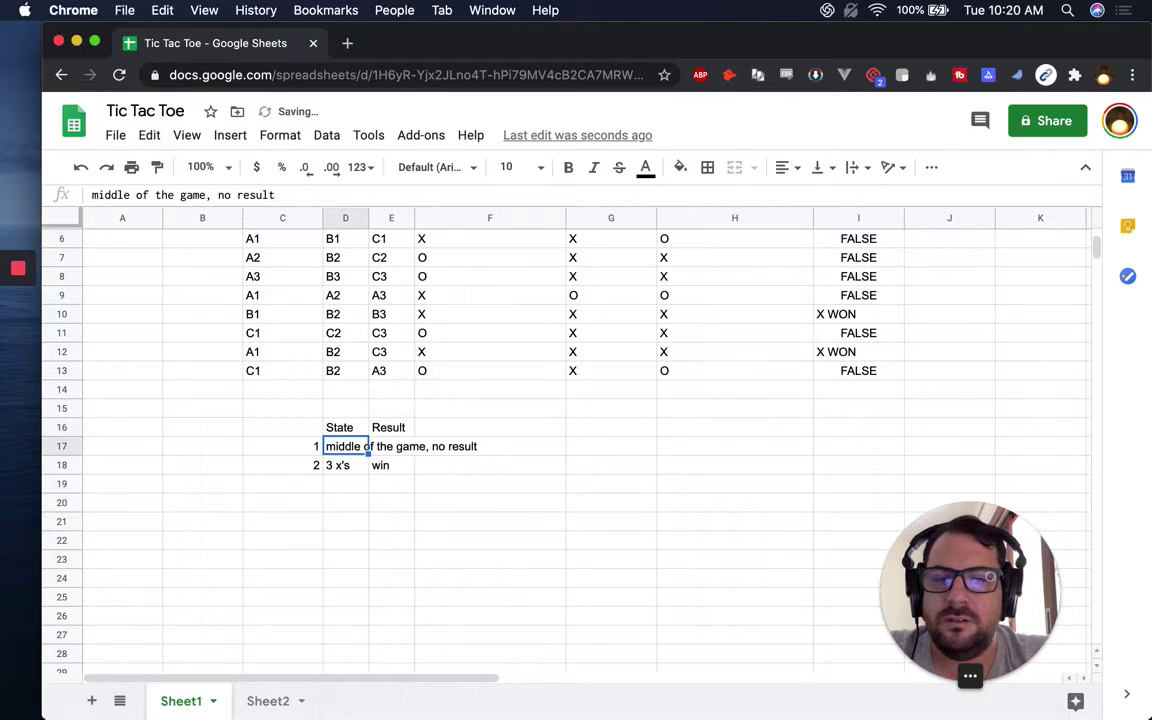
Fill the Result column with "None" in E17, "X Won" in E18 and "O Won" in E19
key(Tab)
text(None)
key(Down)
key(Down)
key(Up)
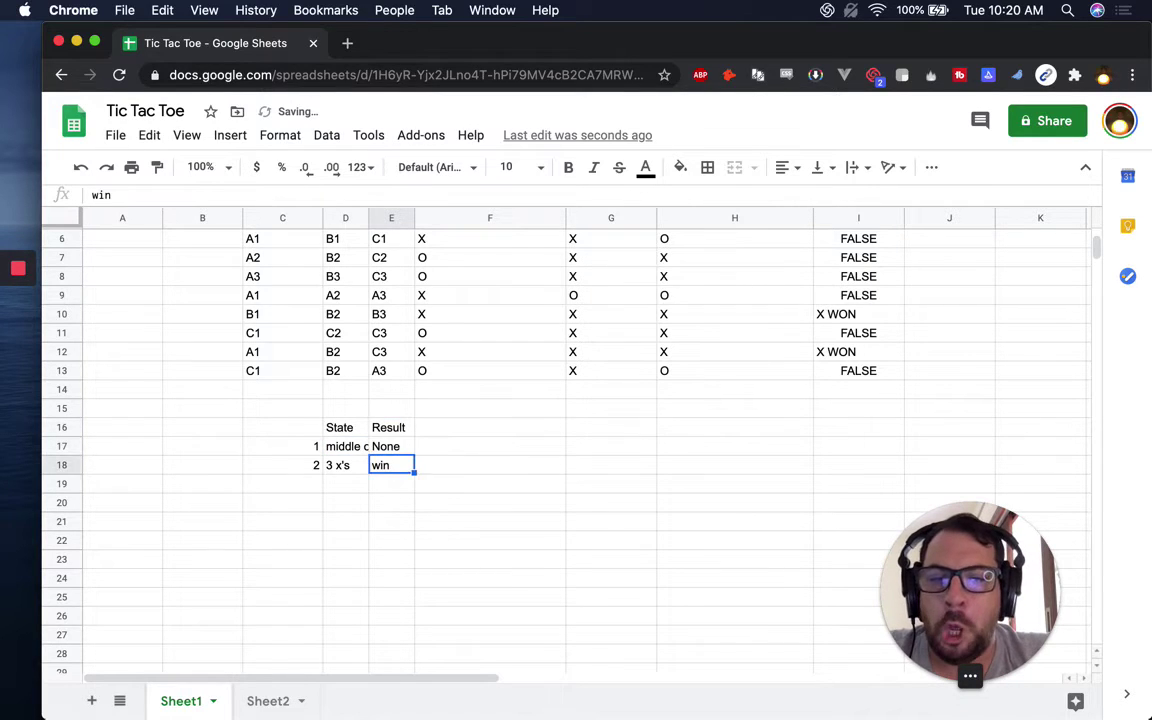
text(X Won)
key(Return)
text(O Won)
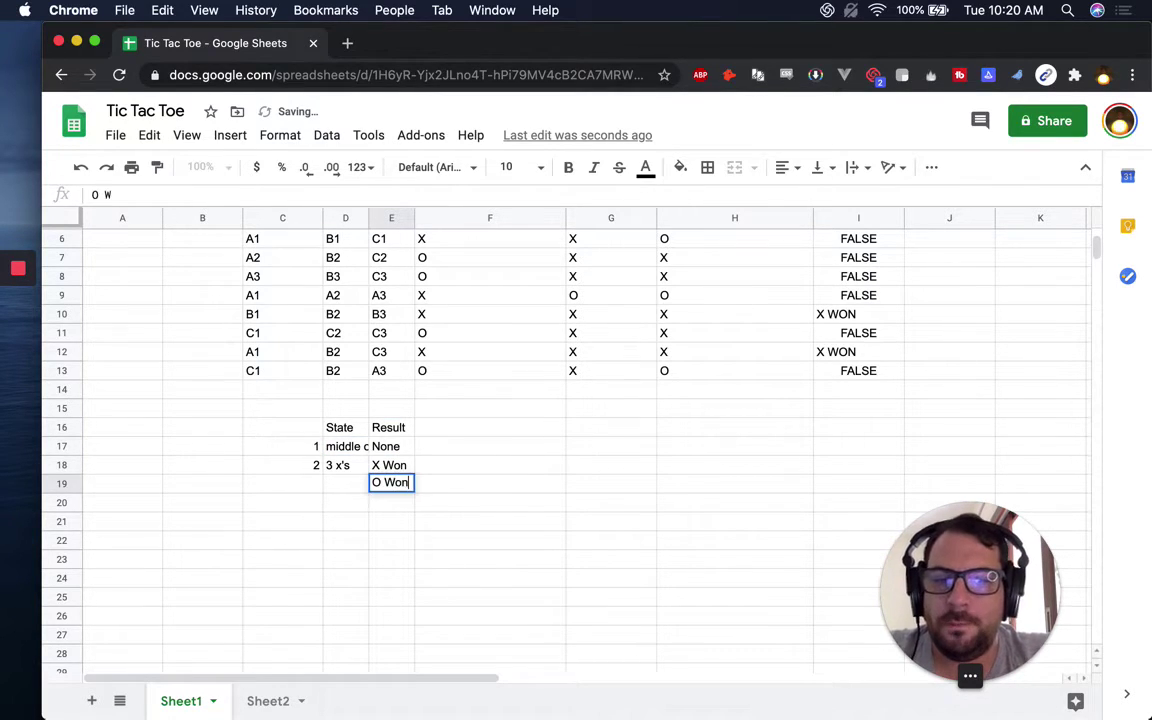
key(Return)
Enter the state "3 o's" in D19 and clear the case numbers in C17 and C18
click(329, 486)
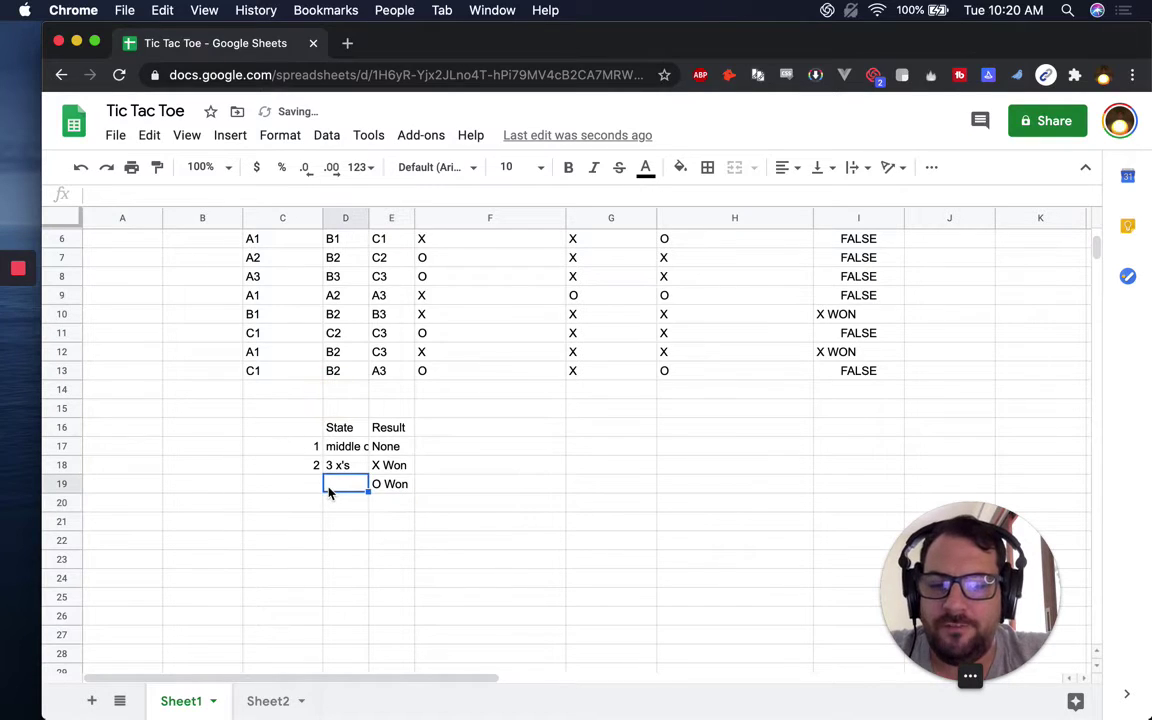
text(3 )
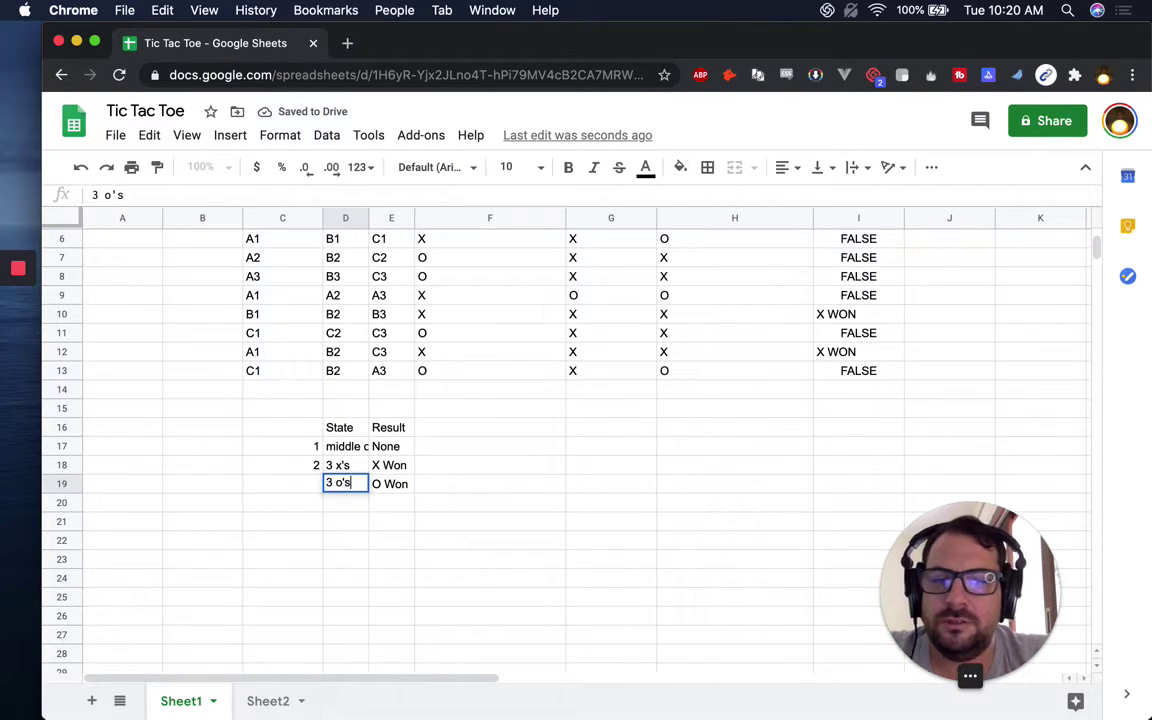
text(o's)
click(282, 465)
key(BackSpace)
key(Up)
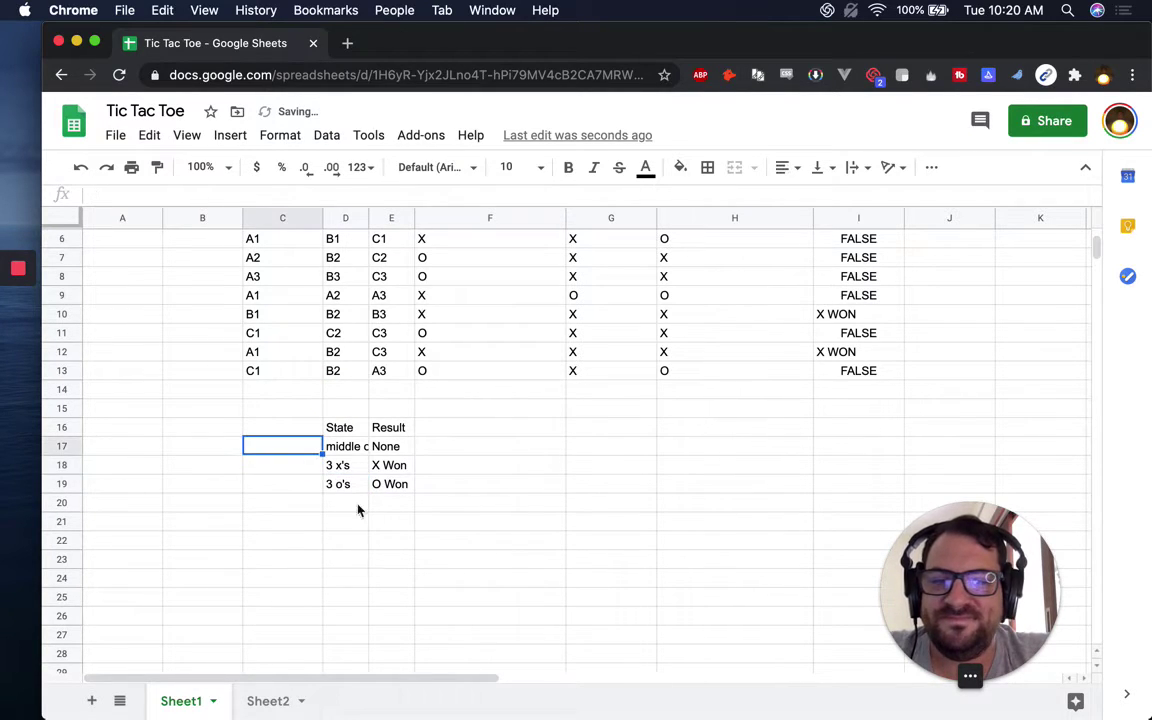
Add the state "all filled" in D20 with the result "Tie" in E20
click(335, 503)
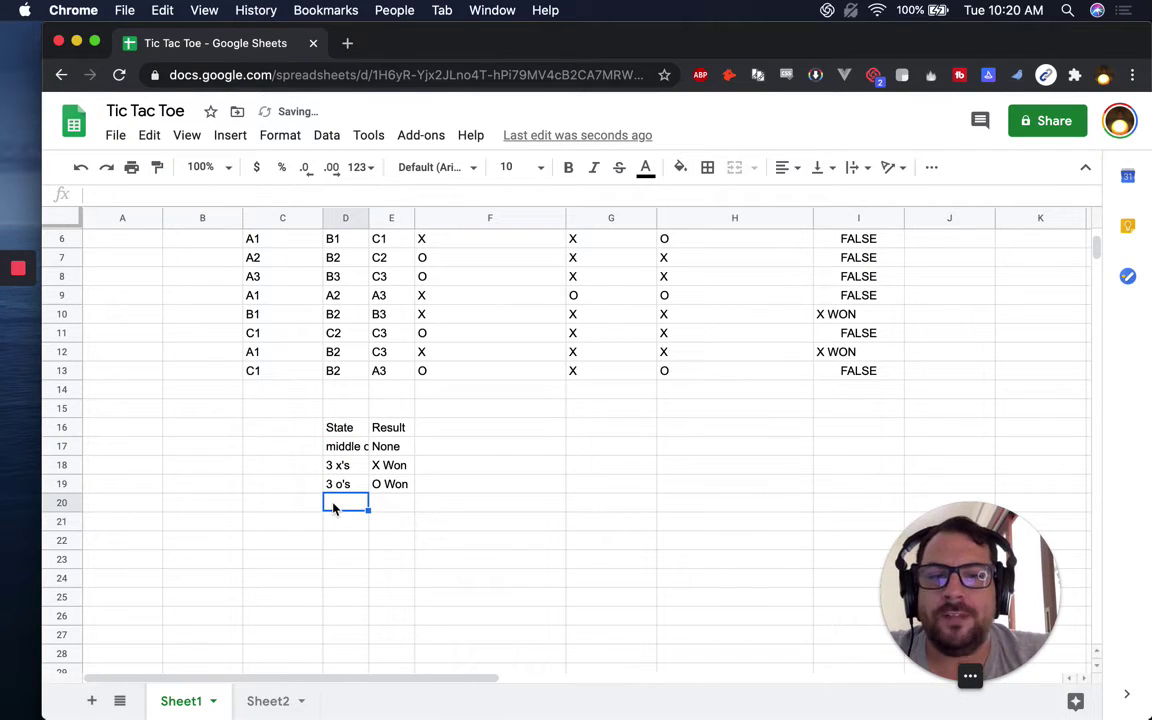
text(no)
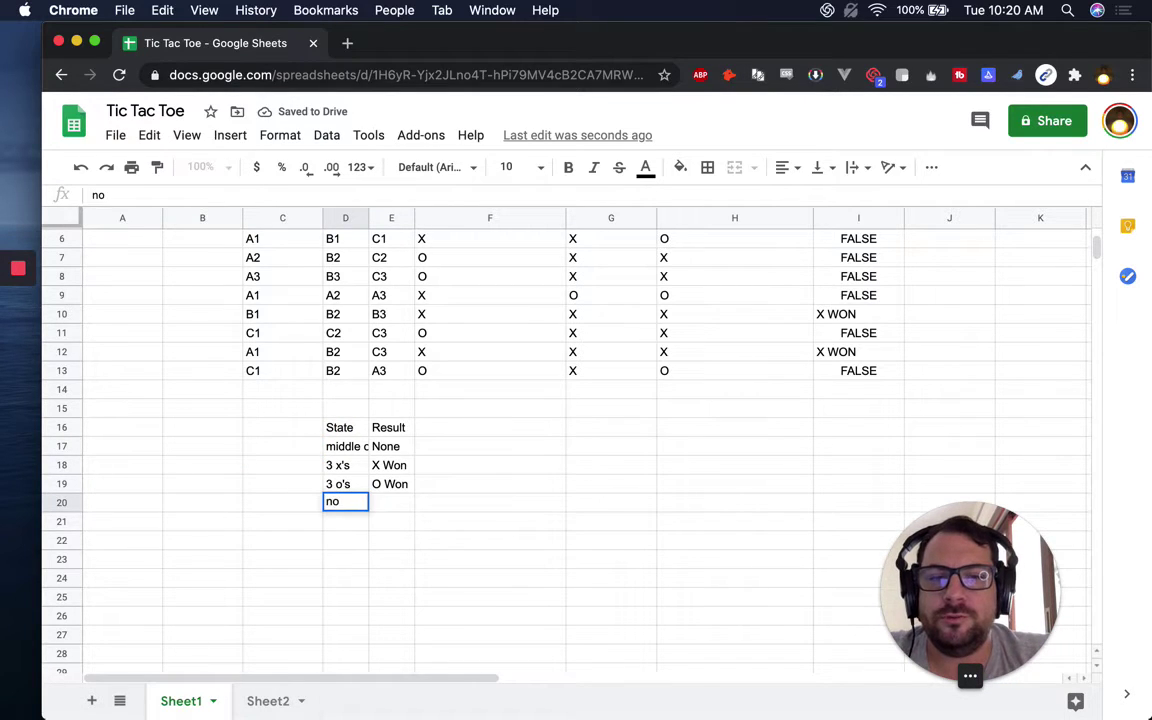
key(BackSpace)
key(BackSpace)
text(all filled)
key(Tab)
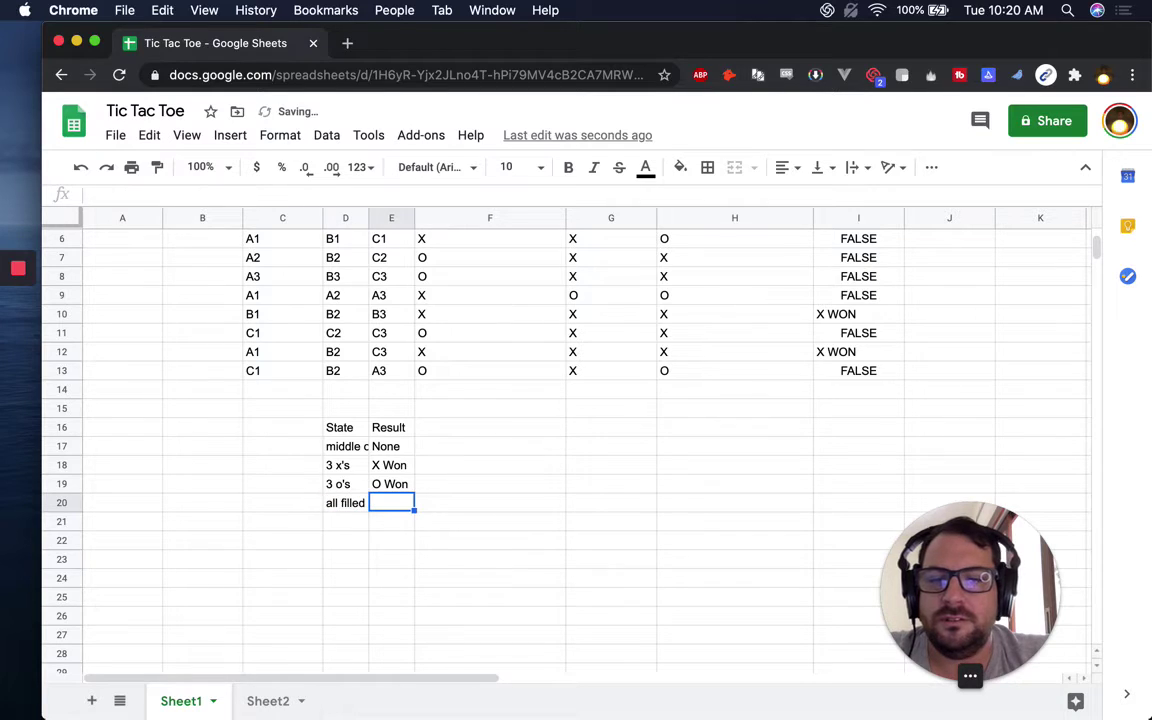
text(Tie)
key(Return)
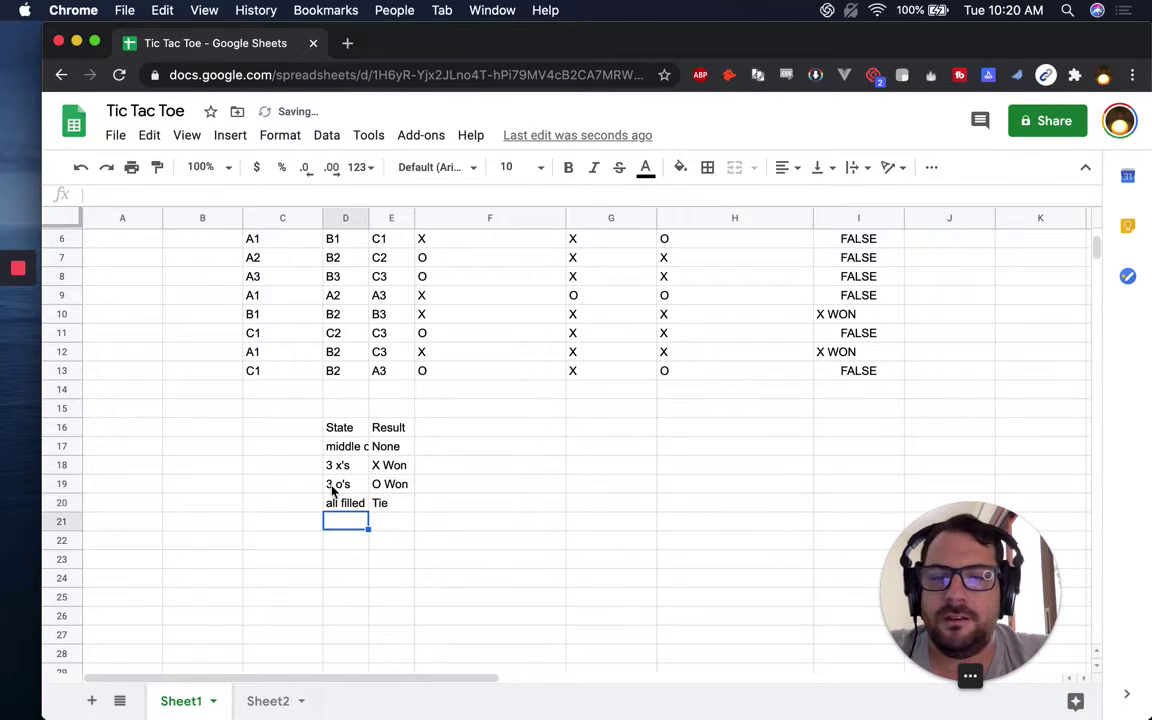
Extend the state text in D20 to "all filled withot 3x and 3o"
double_click(350, 503)
text(withot x)
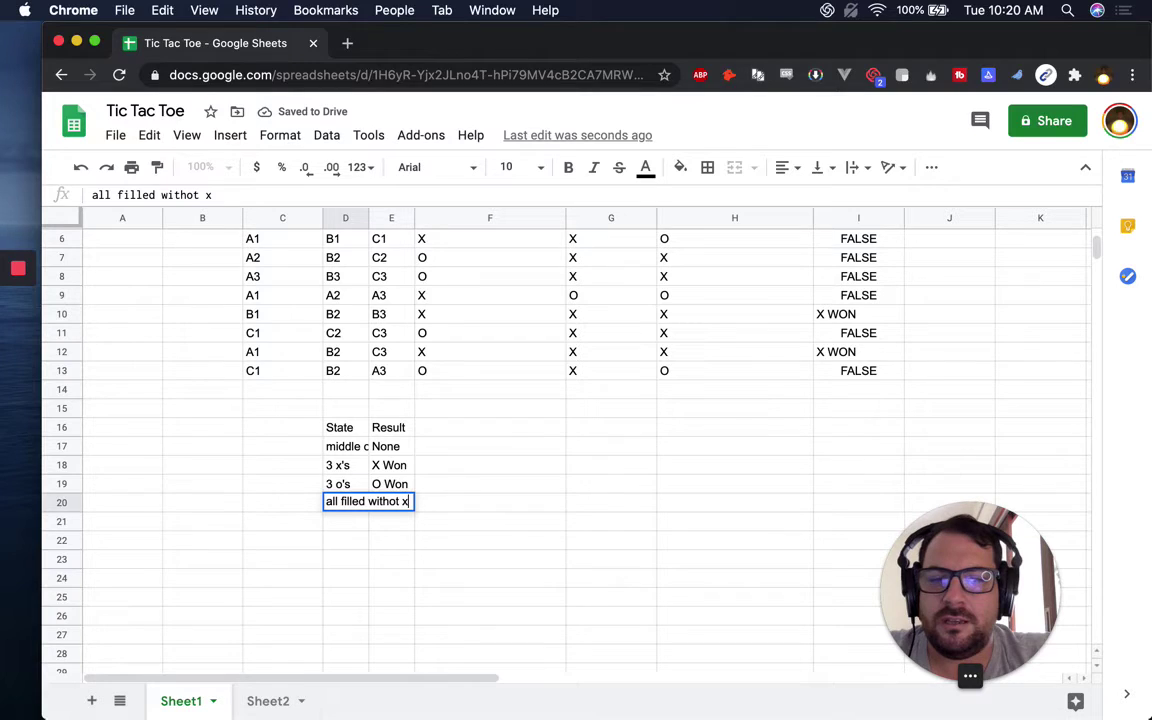
key(BackSpace)
text(3x)
key(BackSpace)
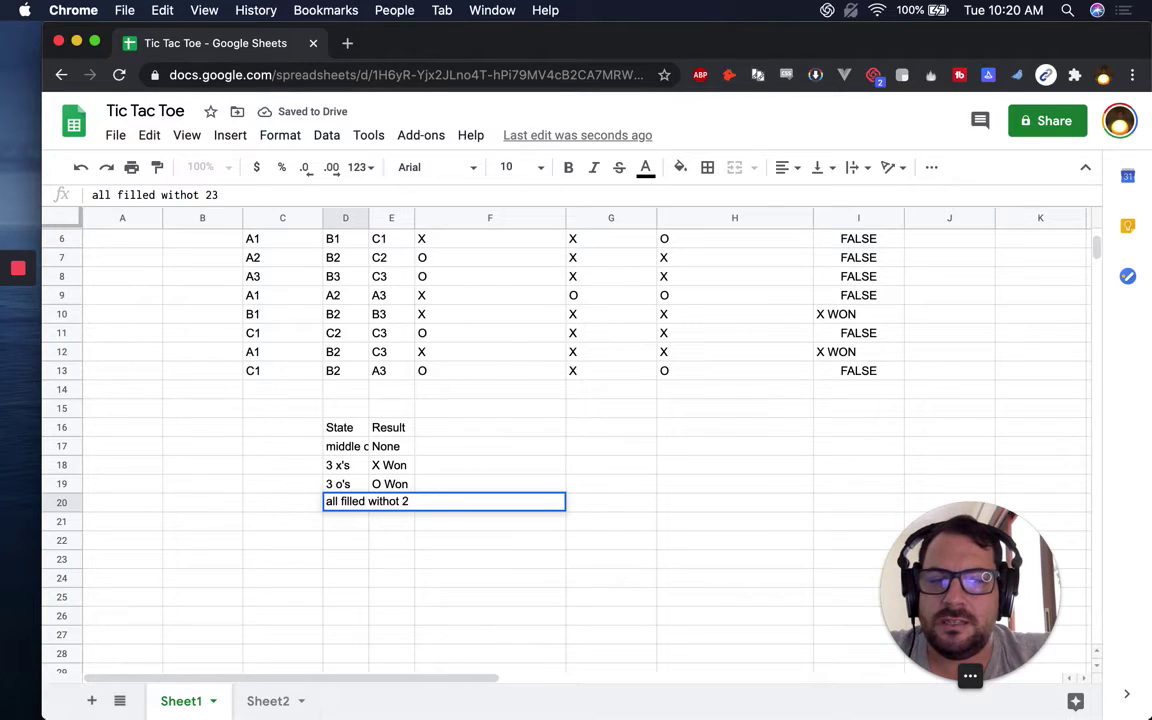
text(x and 3x)
key(BackSpace)
text(o)
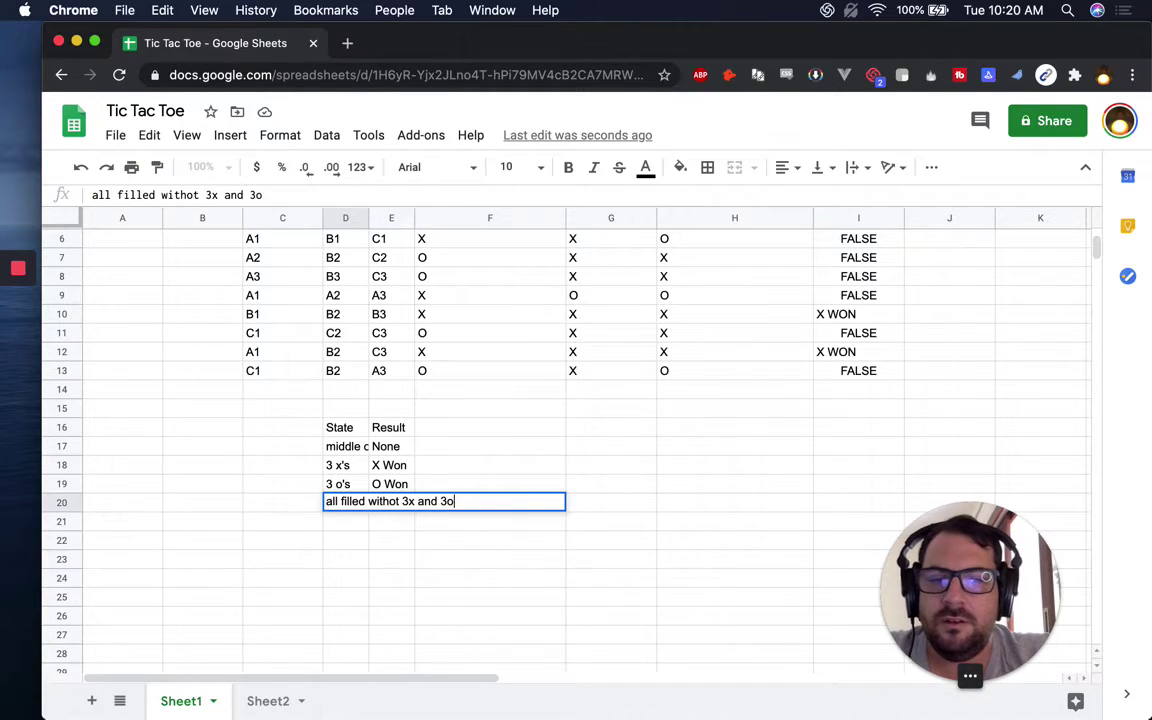
key(Return)
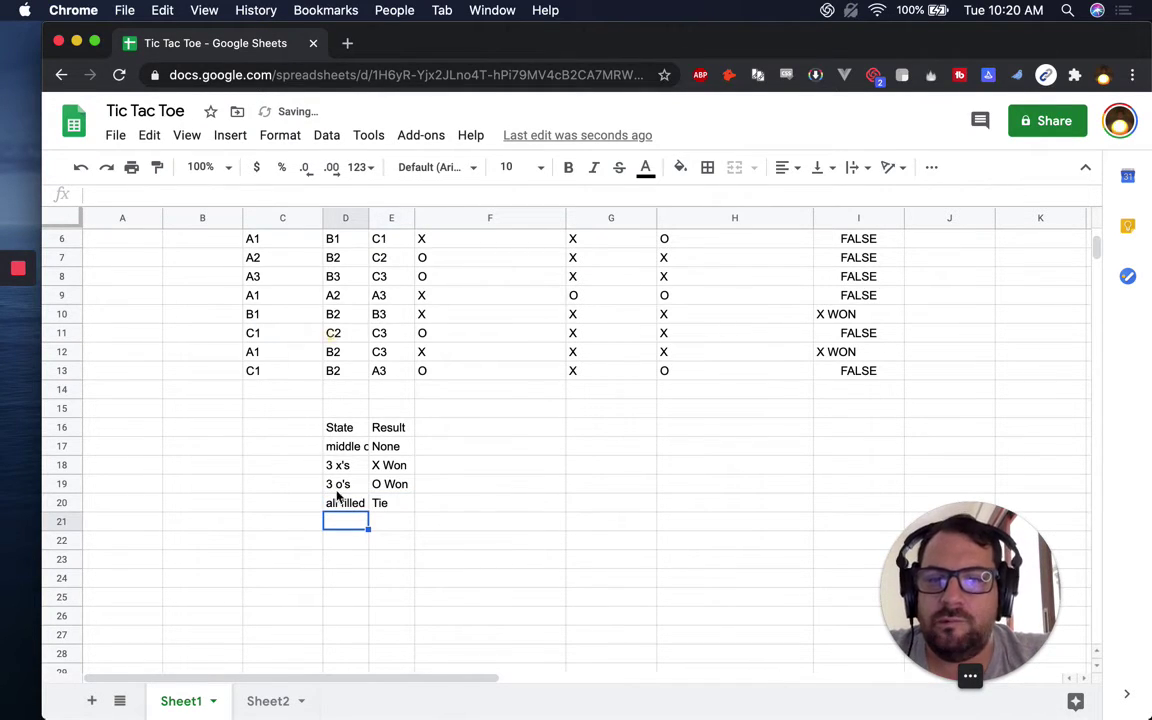
Move the State column from D16:D20 to C16:C20
drag(340, 427, 336, 502)
key(ctrl+c)
click(282, 430)
key(ctrl+v)
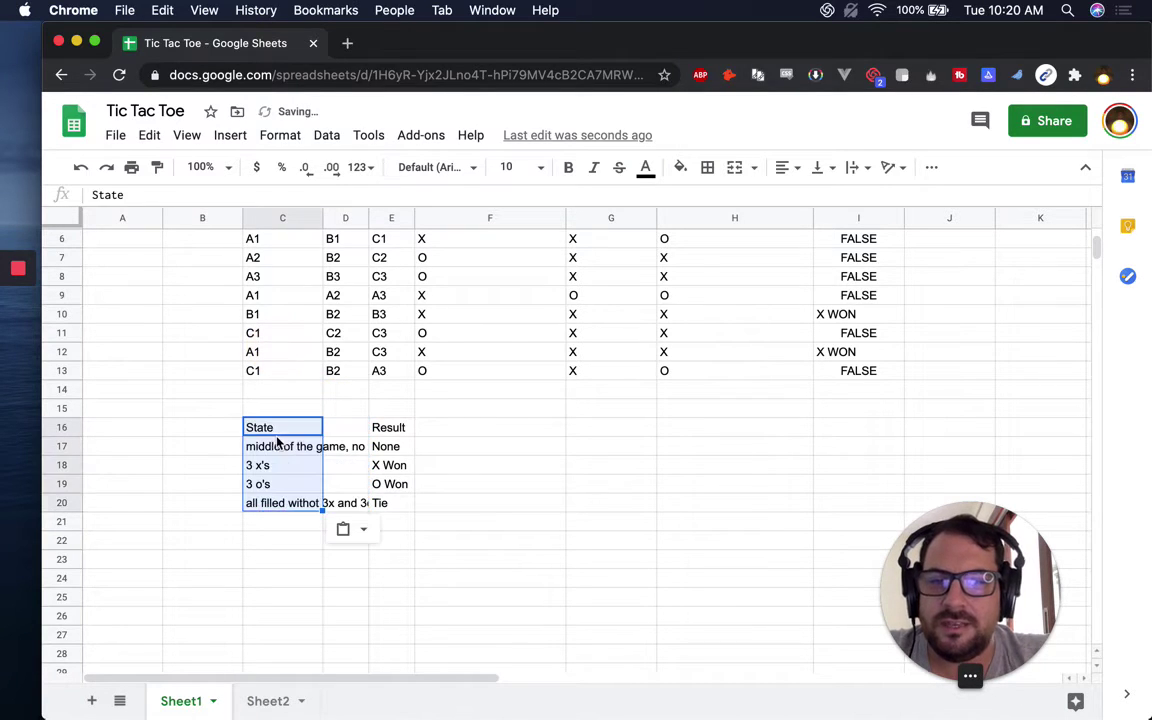
click(283, 452)
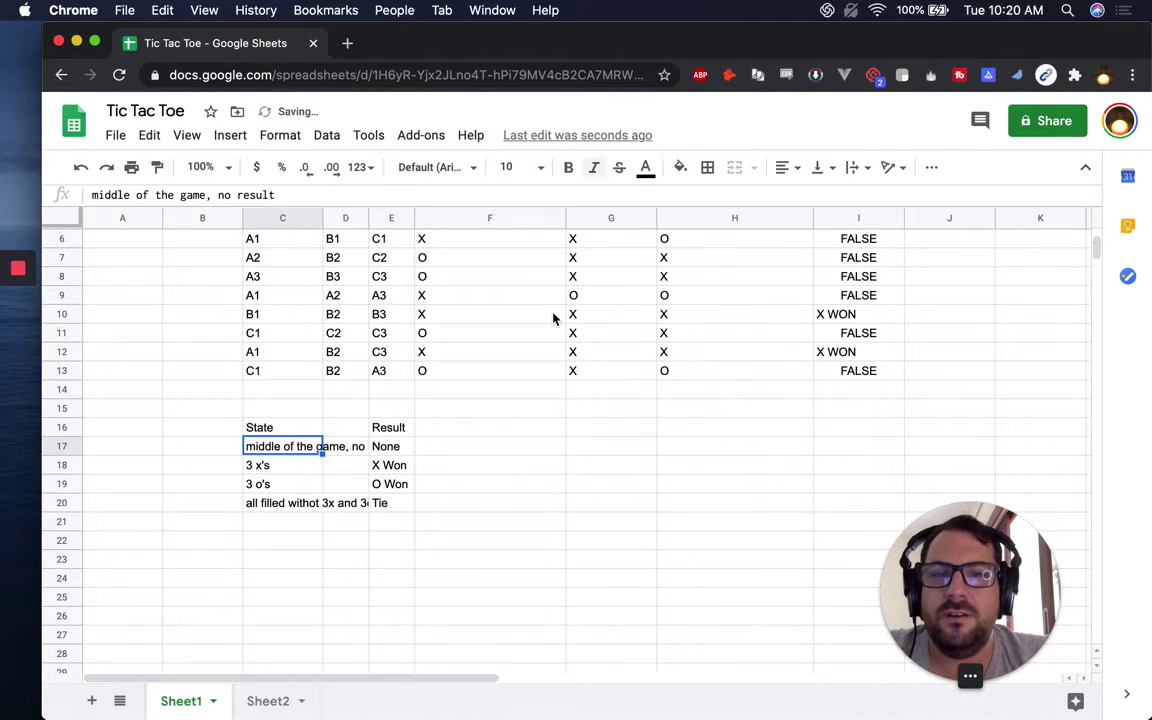
scroll(463, 352, up, 1)
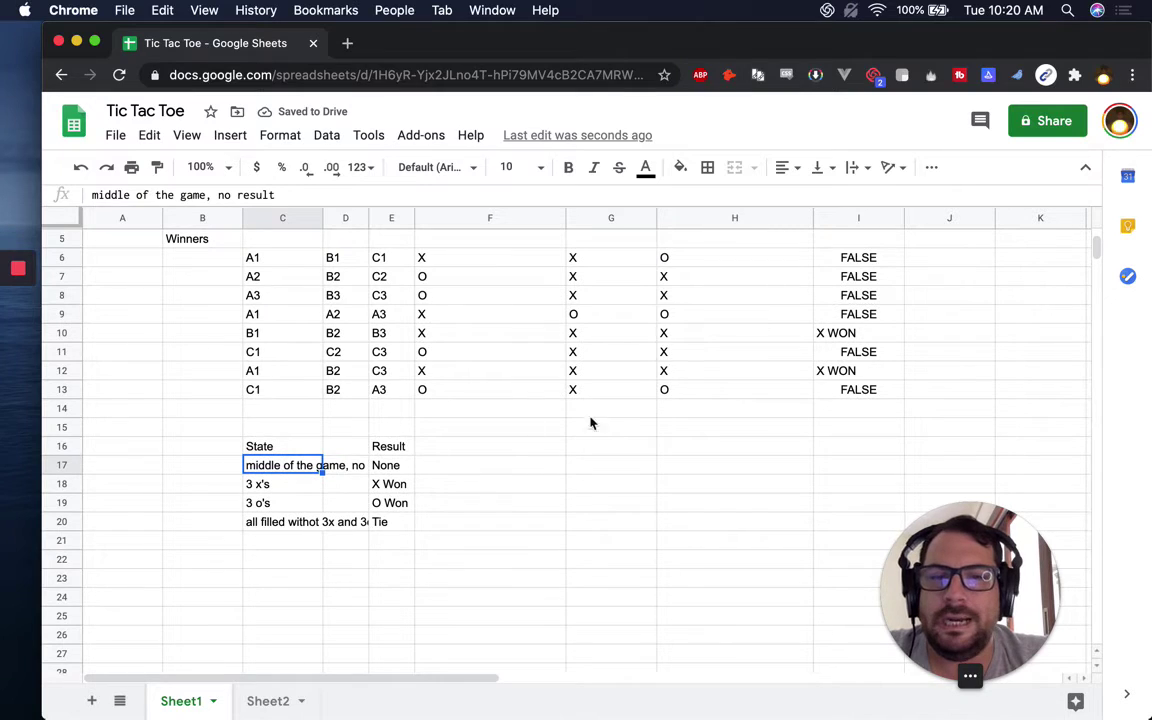
drag(507, 258, 688, 402)
click(360, 544)
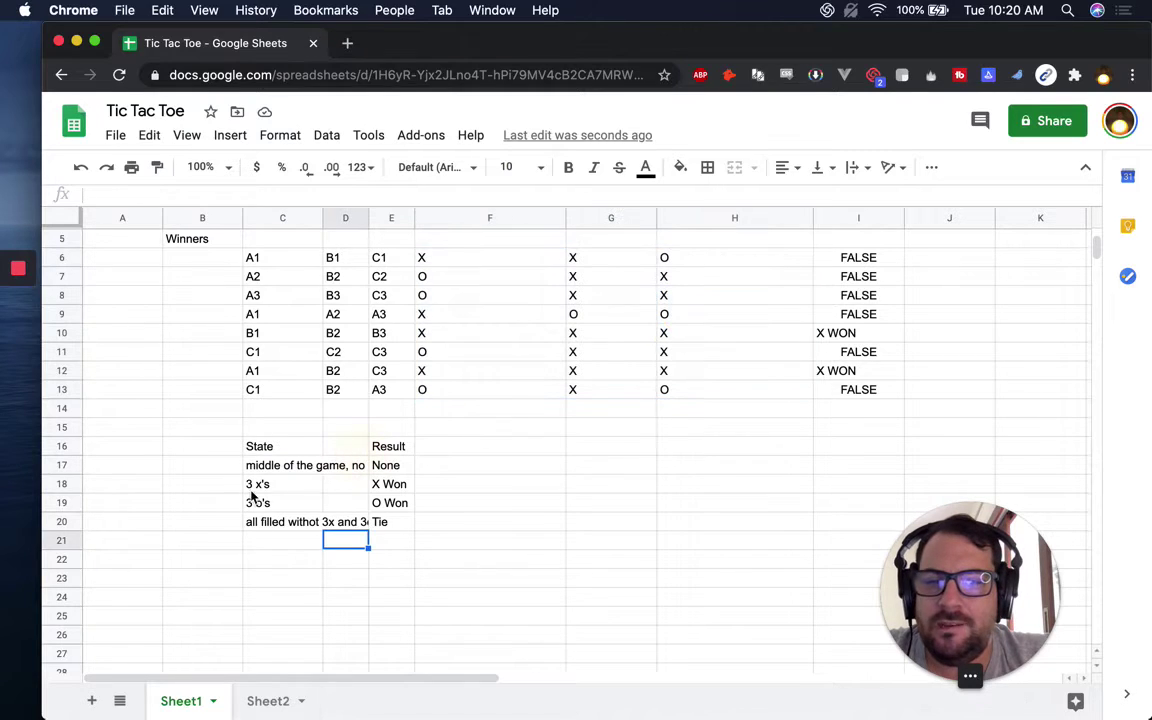
click(256, 492)
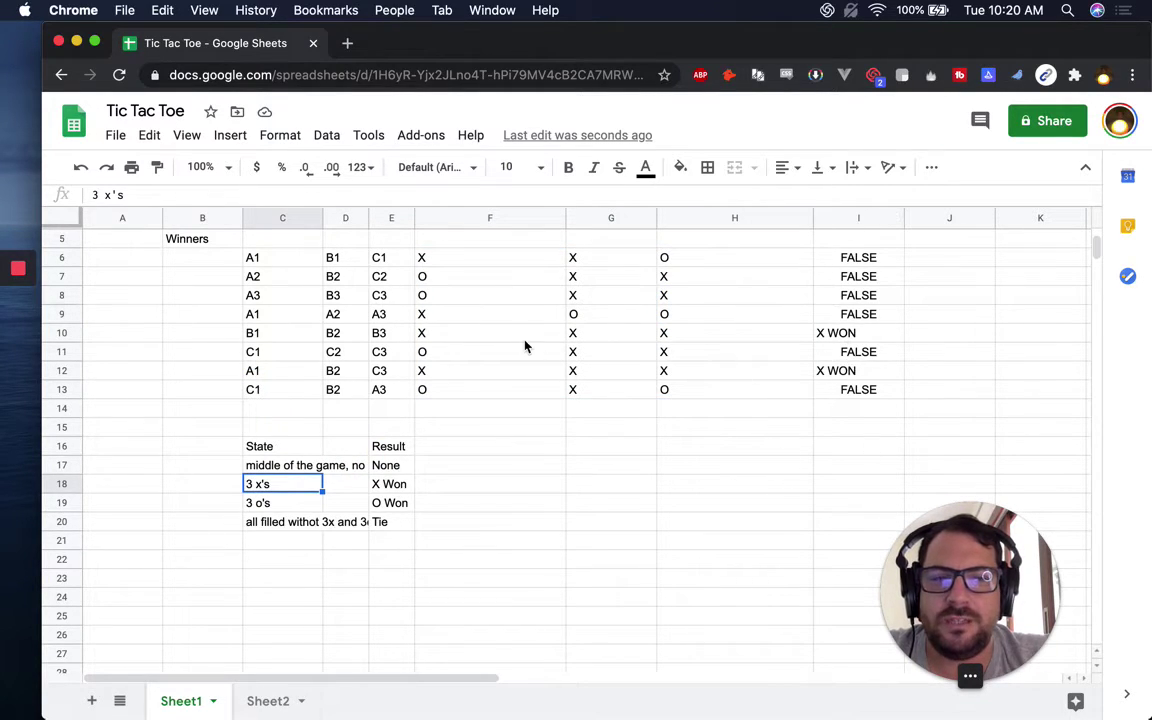
click(255, 503)
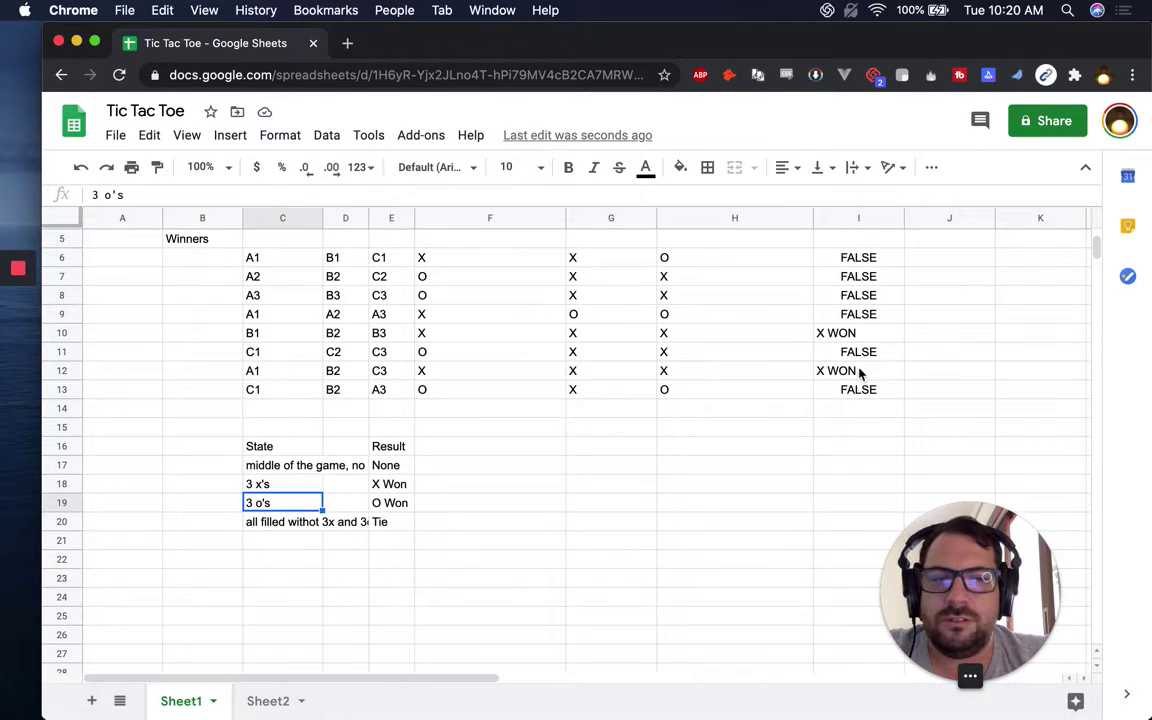
Set board cell A1 to O and clear B1, B2 and C2 to test a winning O column
scroll(795, 377, up, 5)
click(272, 363)
click(127, 297)
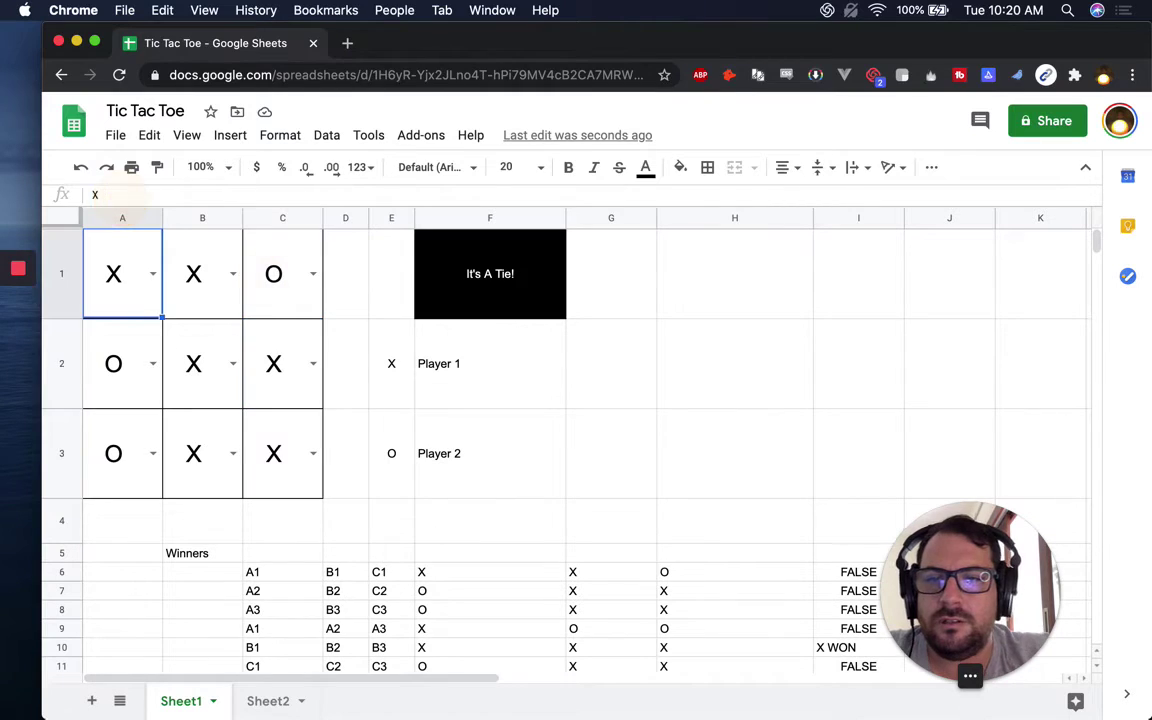
text(O)
key(Tab)
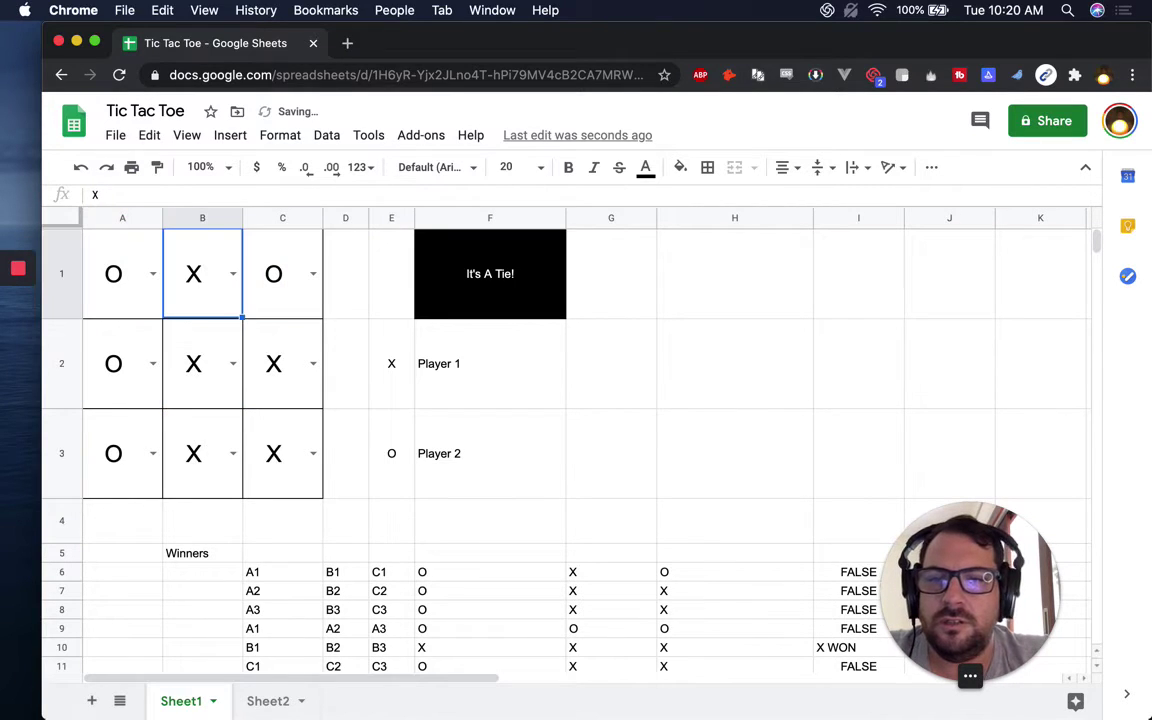
key(BackSpace)
key(Down)
key(BackSpace)
key(Tab)
key(BackSpace)
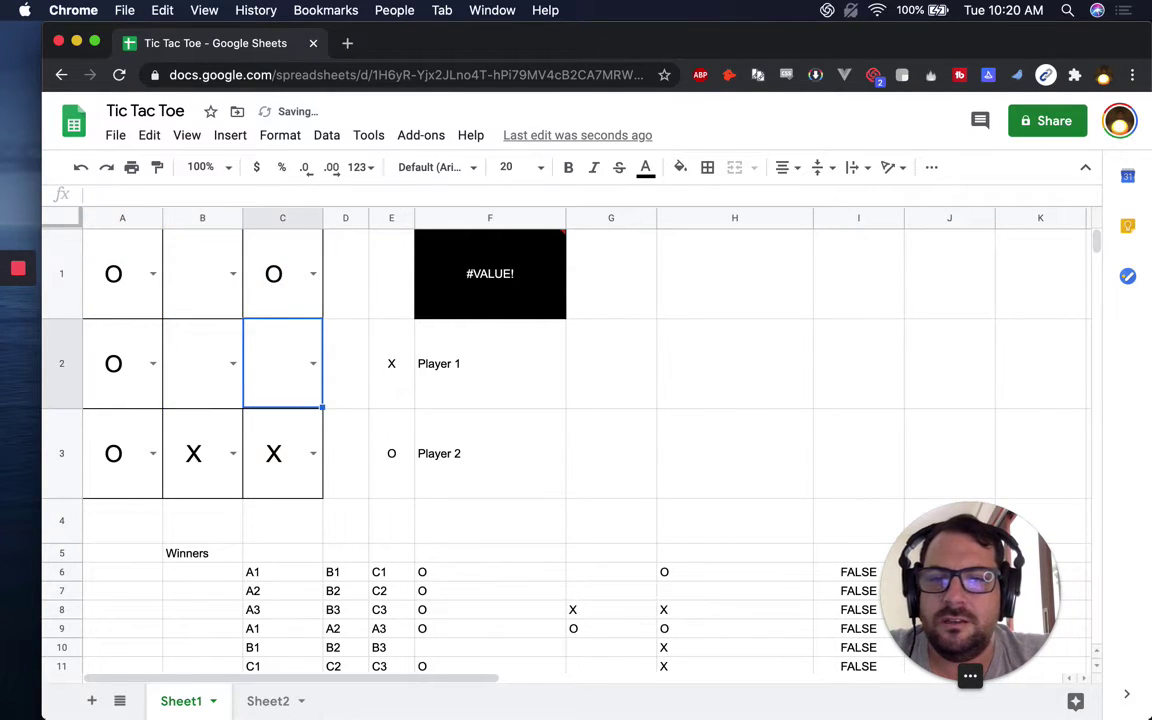
key(Down)
Begin a nested IF as the value-if-false argument of the X-win formula in I6
scroll(241, 435, down, 3)
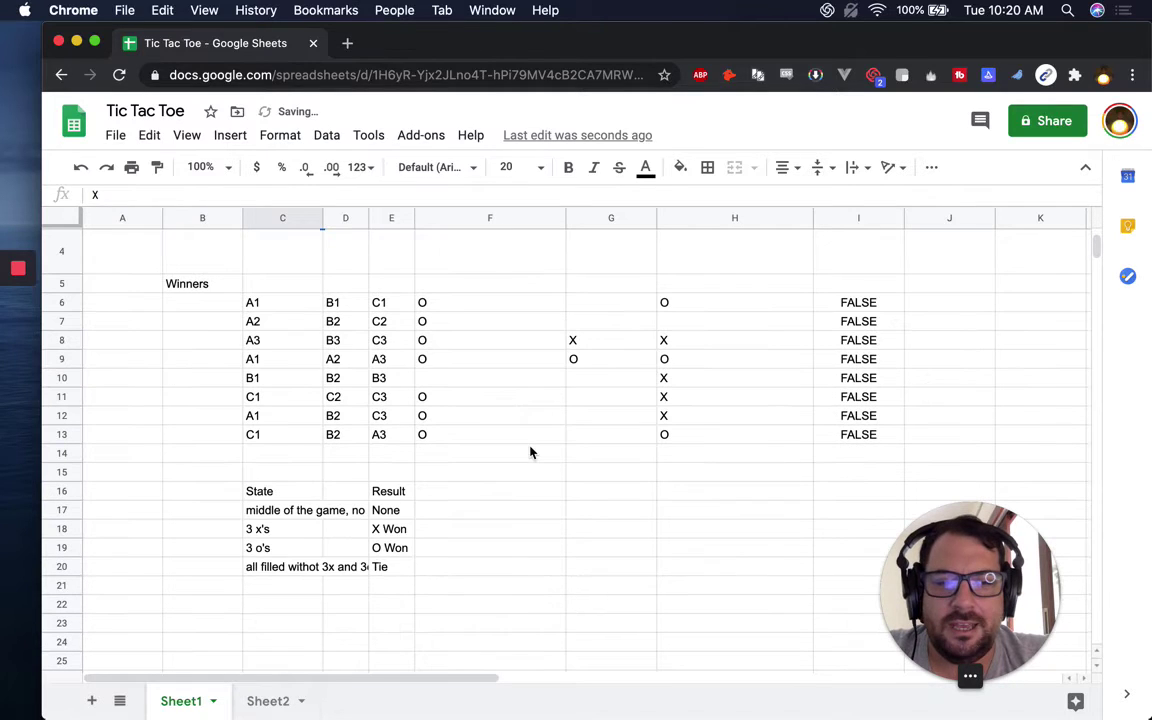
click(889, 366)
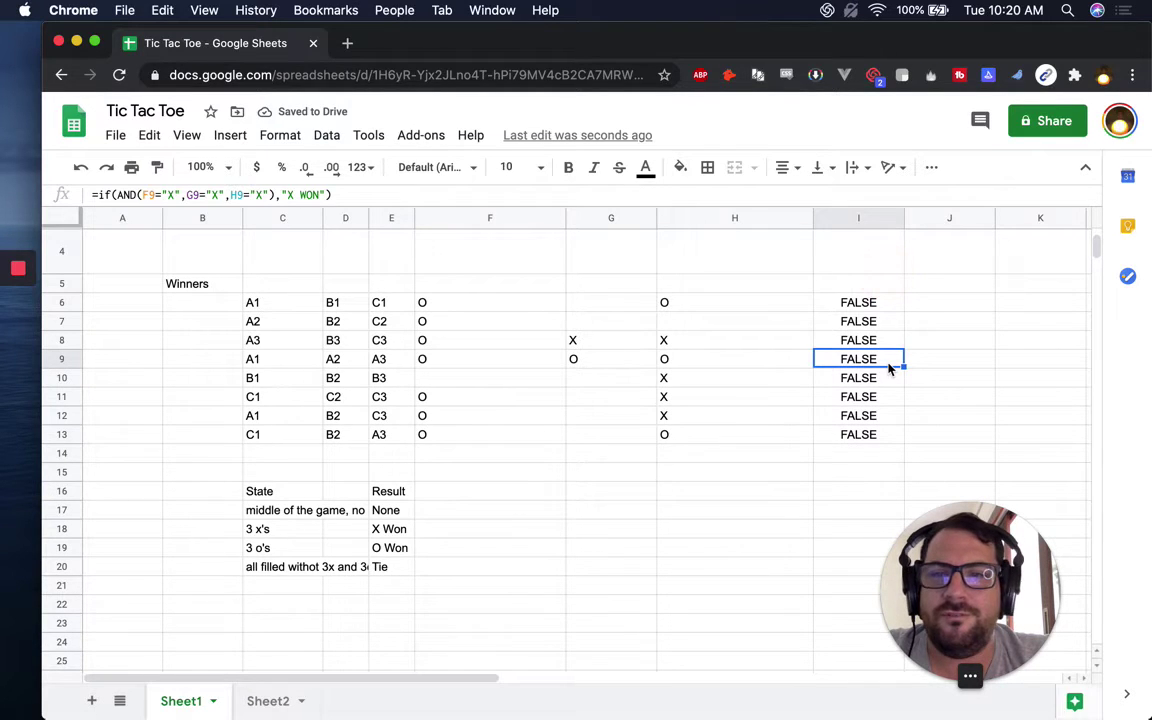
click(864, 309)
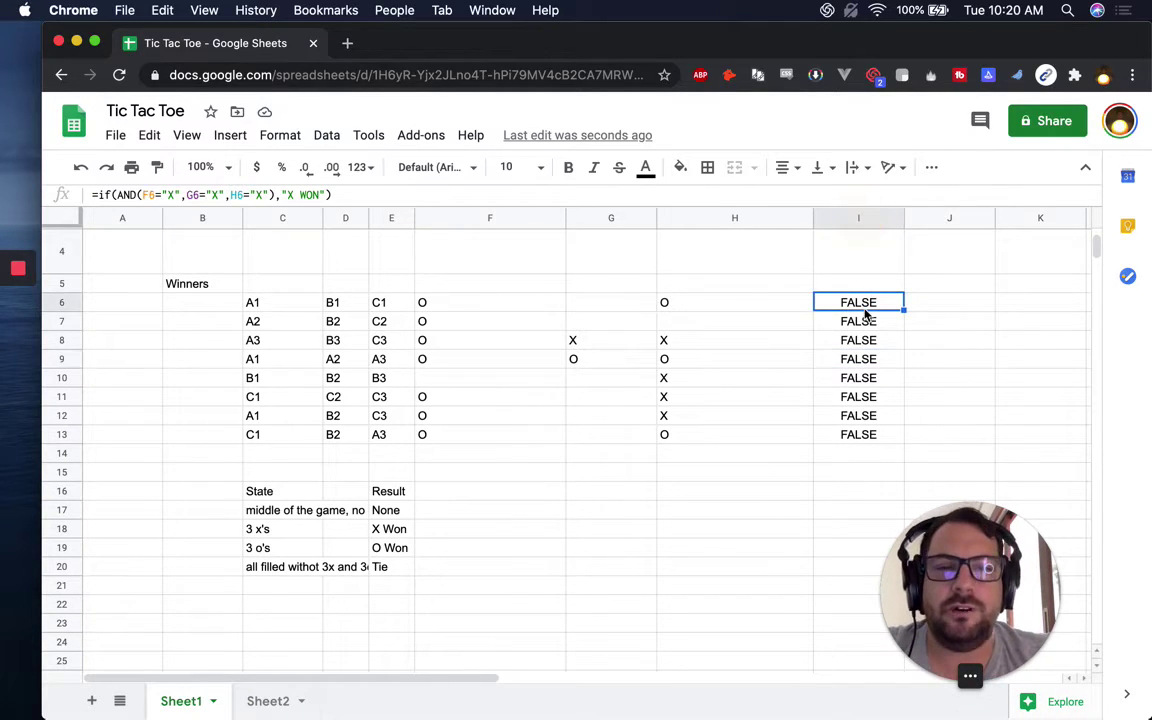
double_click(864, 308)
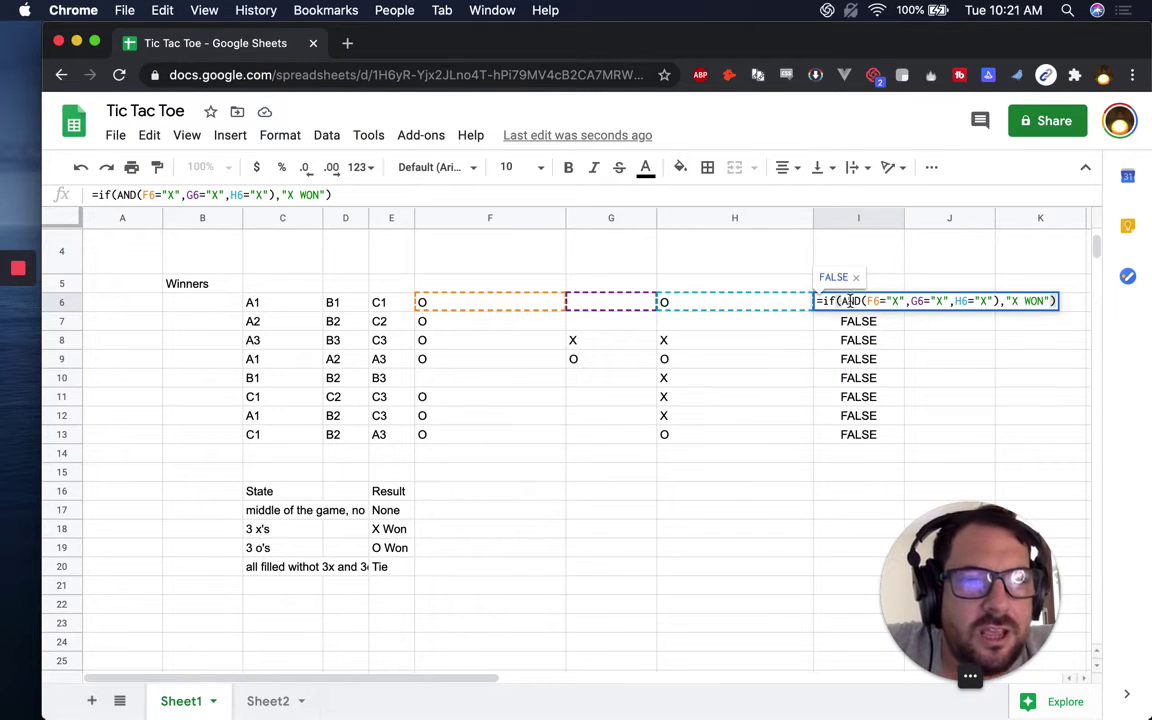
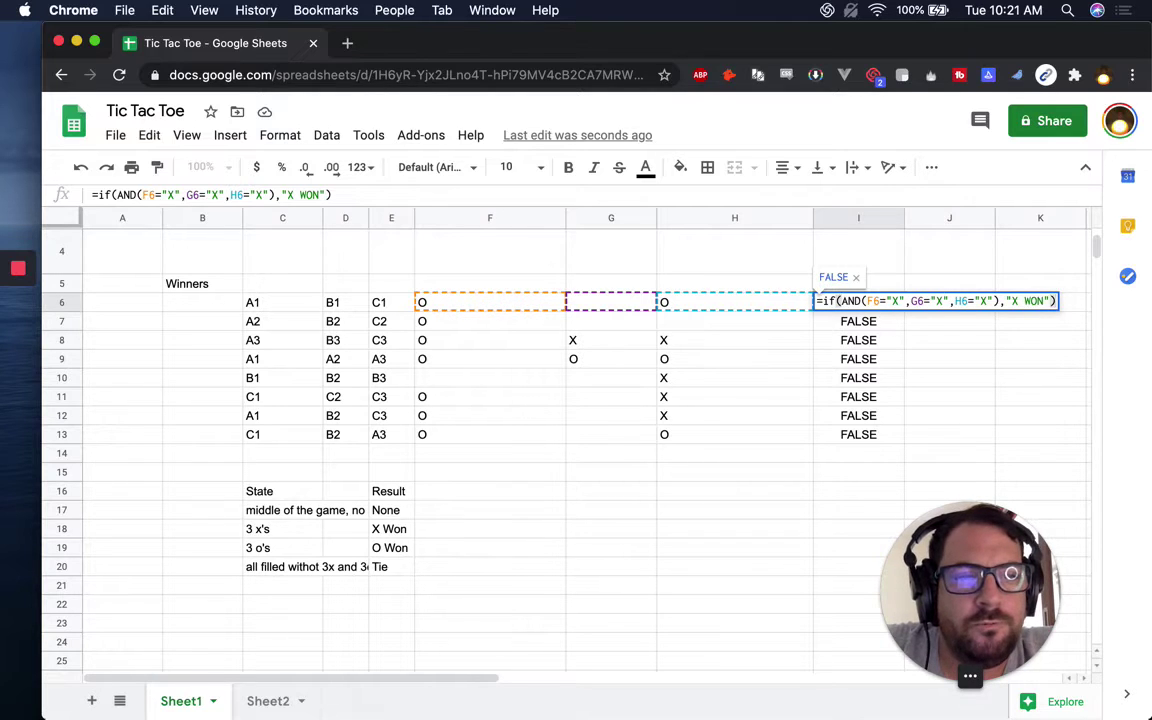
key(Left)
text(,)
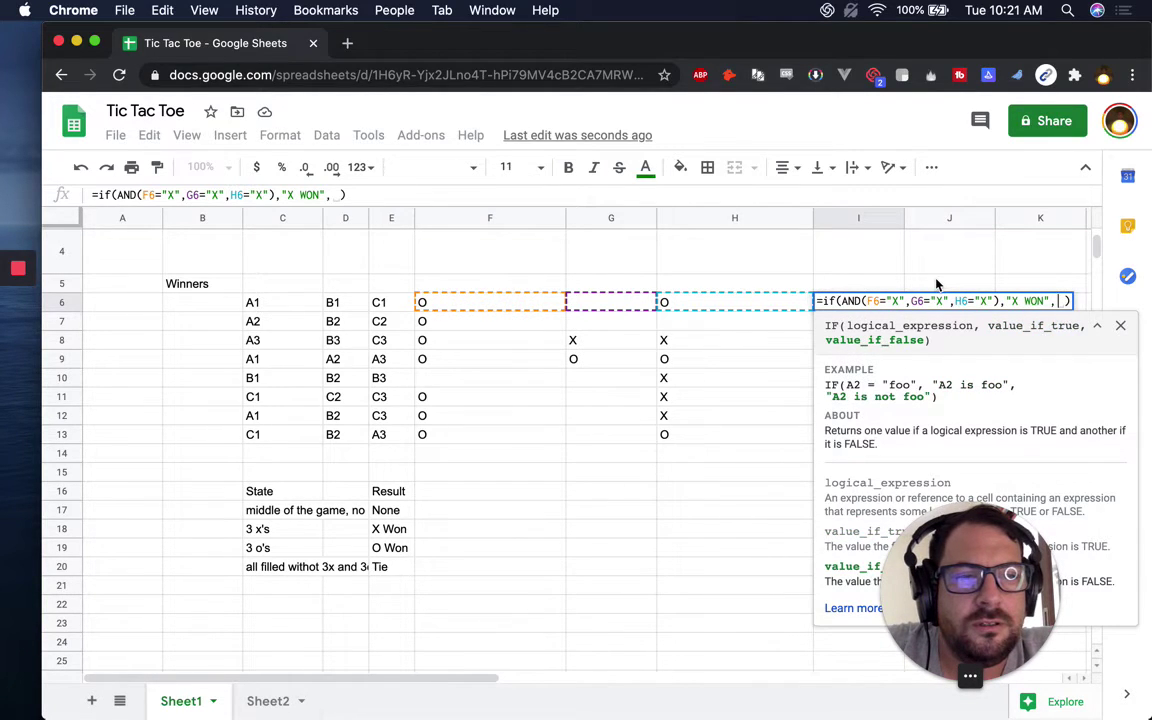
key(BackSpace)
text(if)
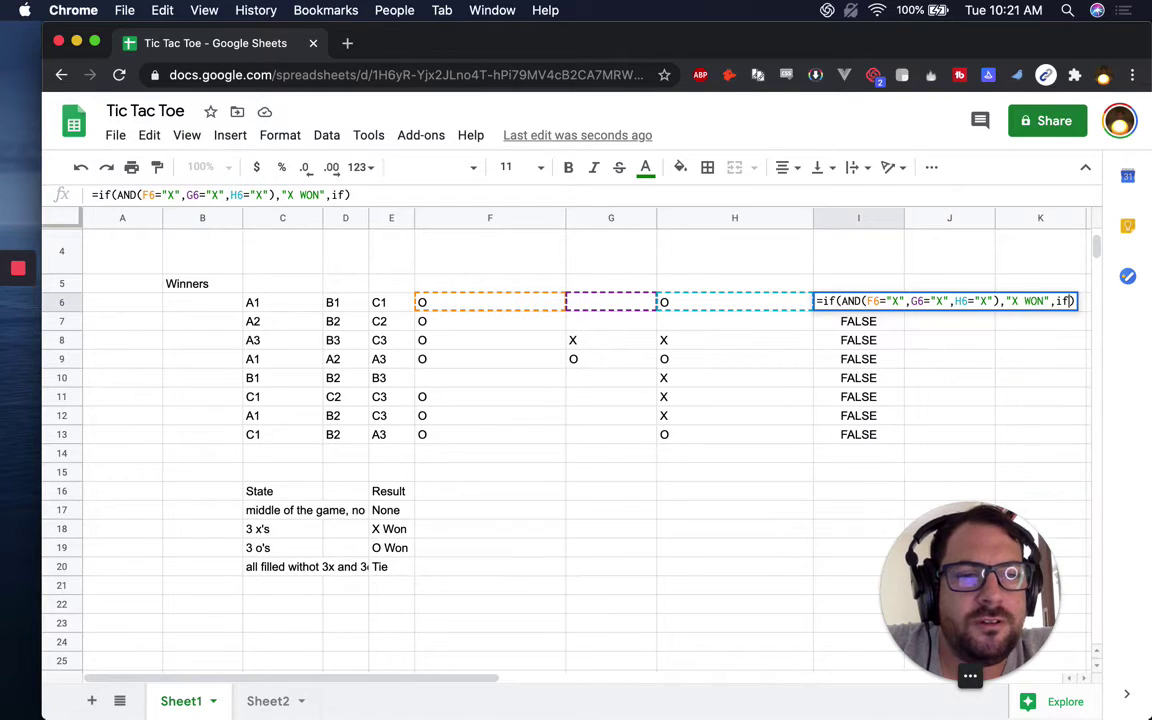
text(()
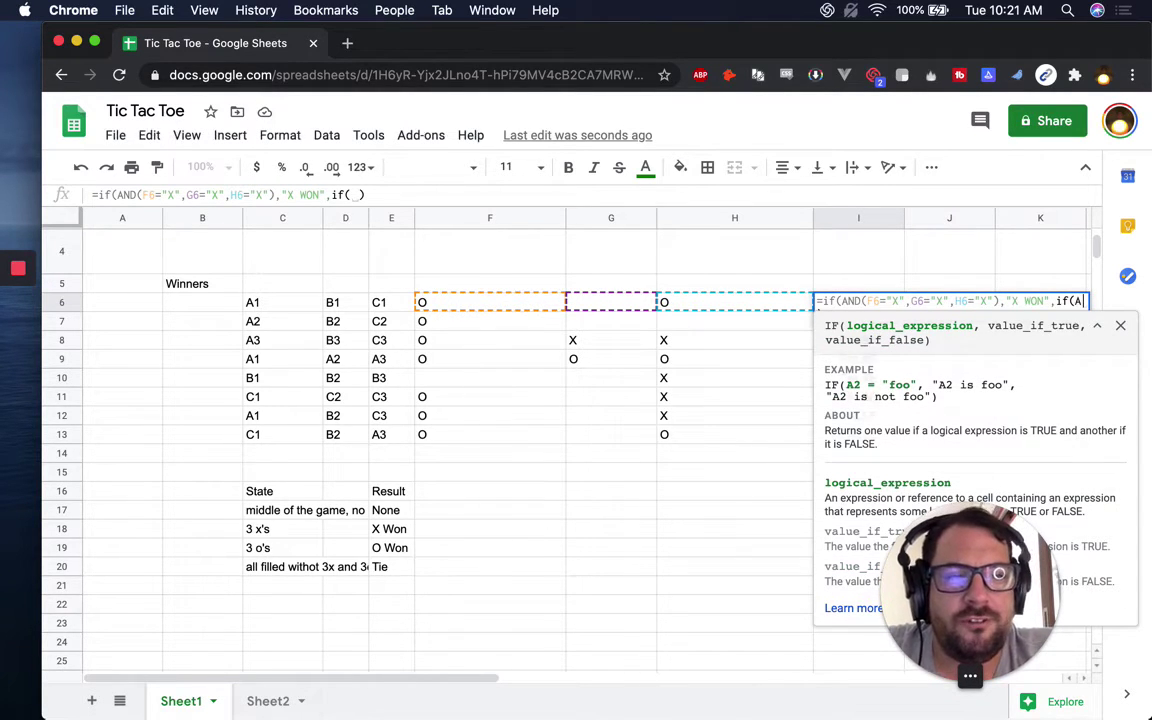
text(AN)
key(BackSpace)
key(BackSpace)
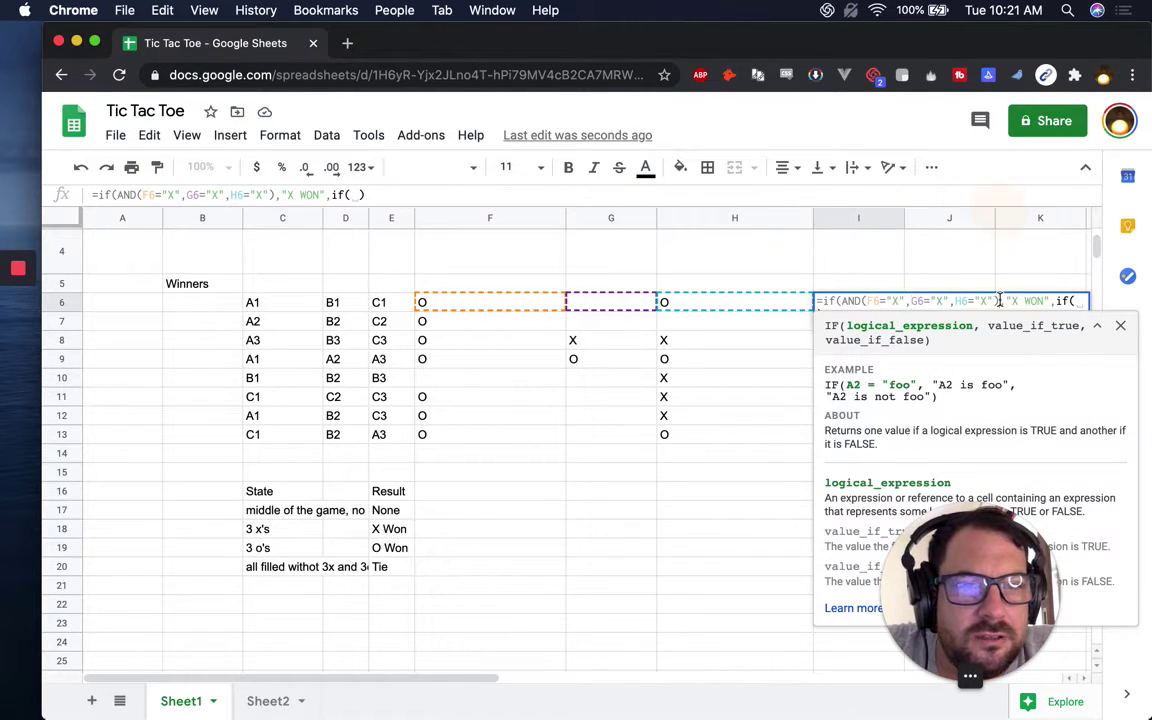
Copy the AND condition into the nested IF in I6 and give it the result "O Won"
drag(999, 300, 845, 300)
key(super+c)
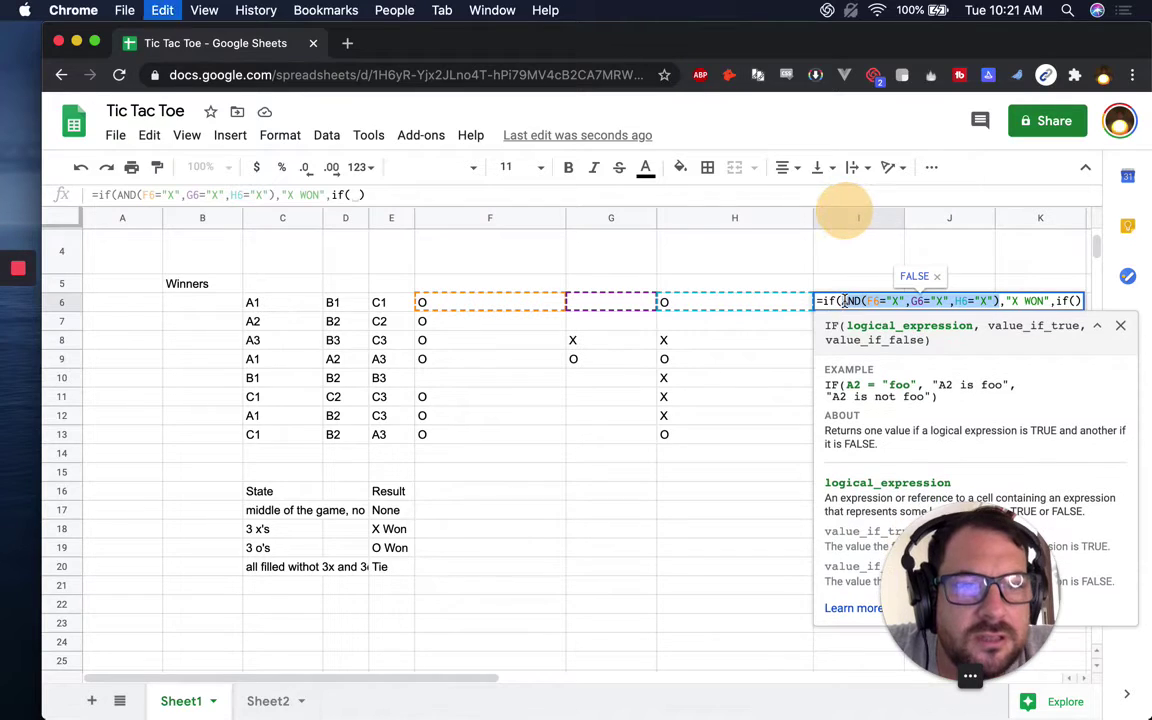
click(1077, 301)
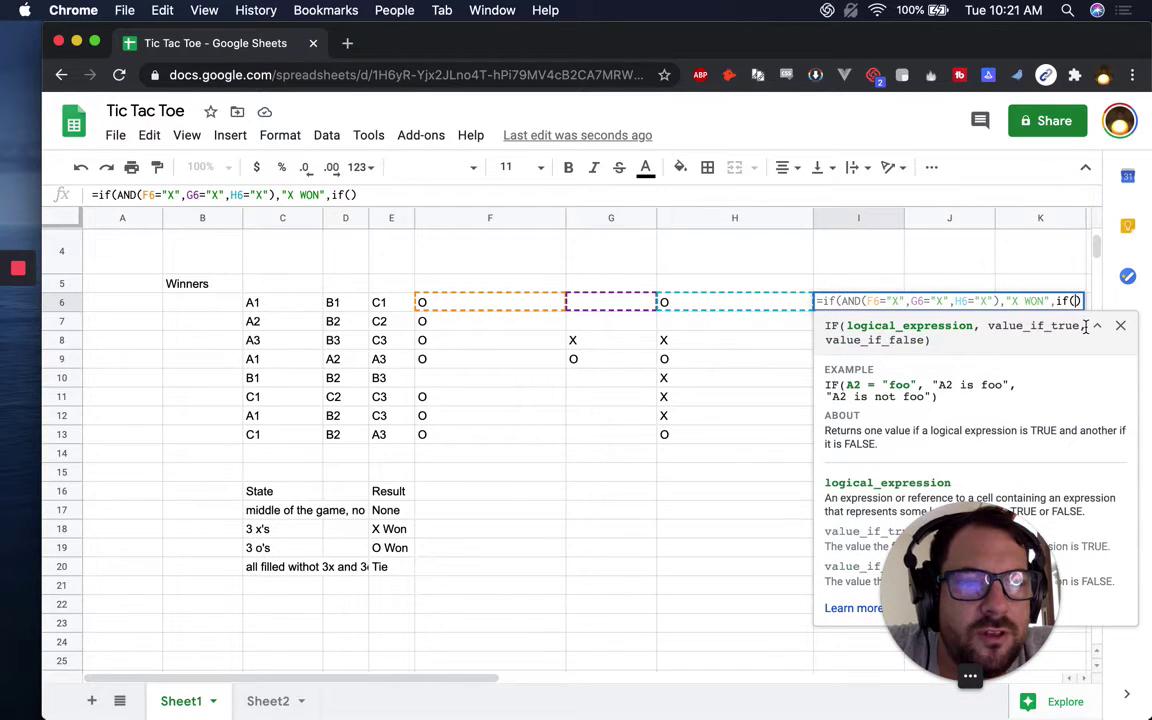
key(super+v)
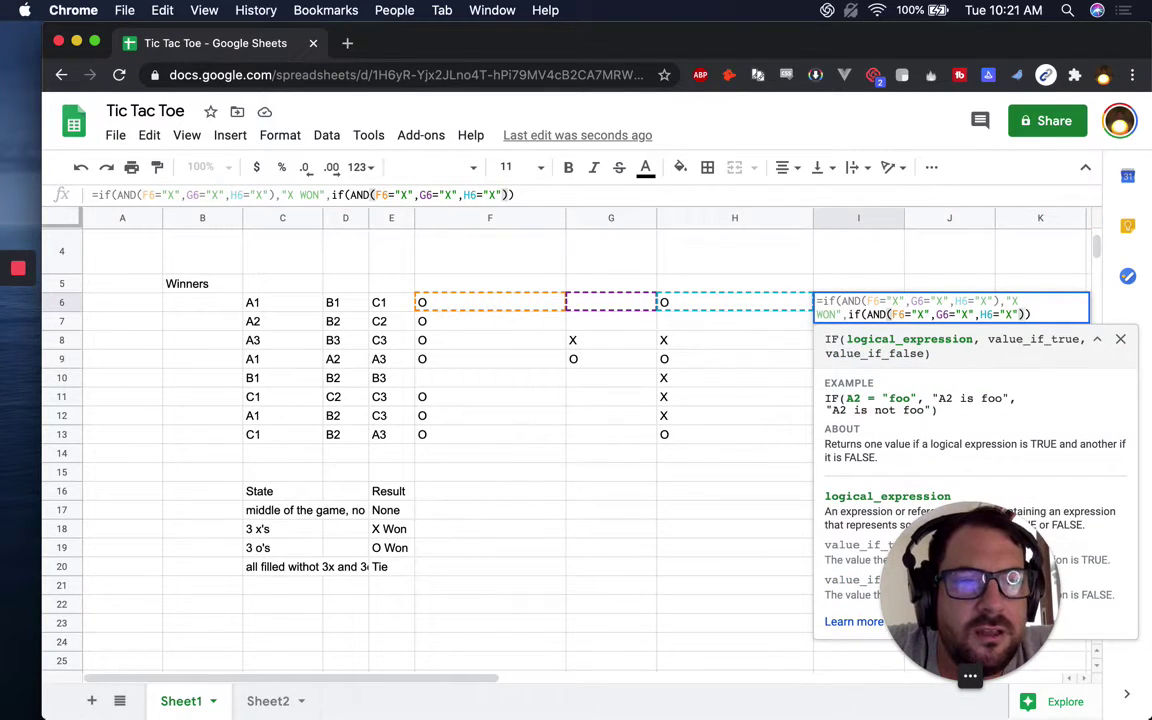
text(, )
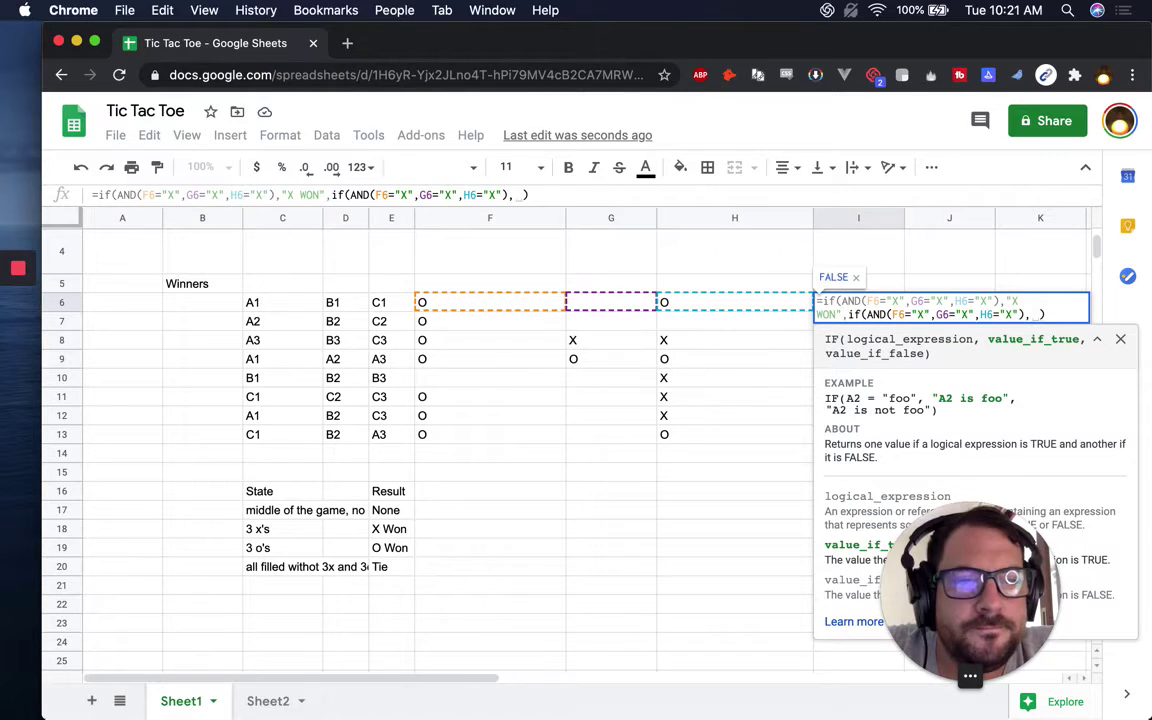
text("O Won")
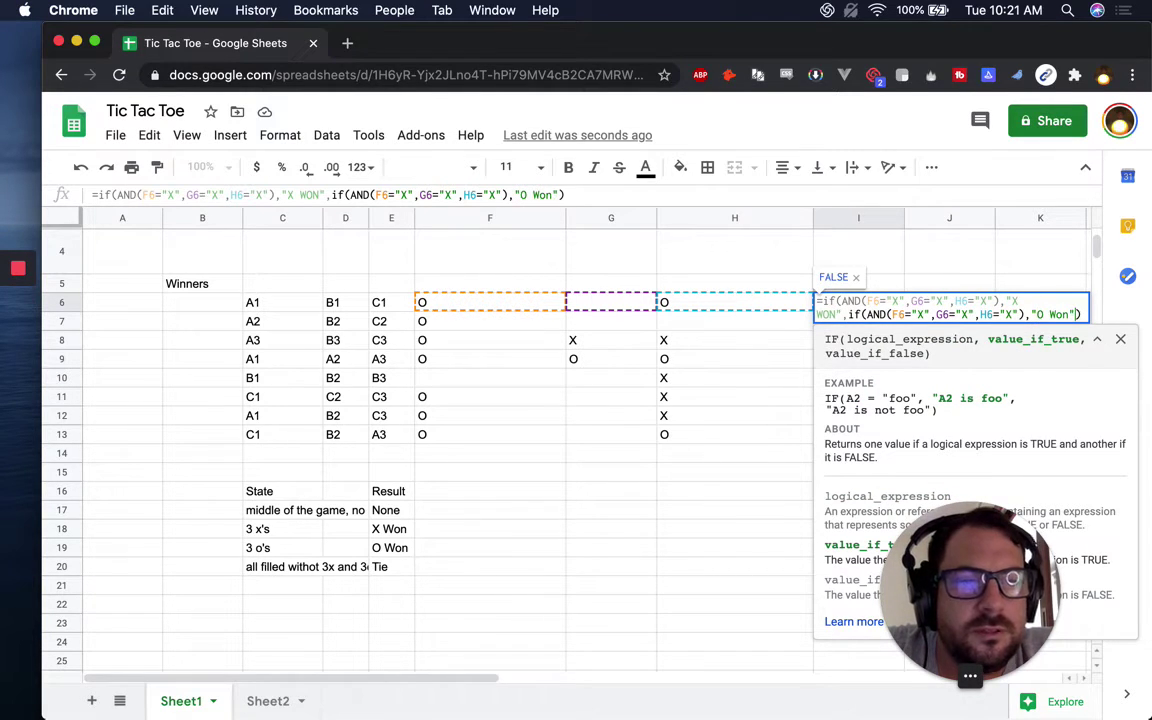
Change the nested condition in I6 to test F6, G6 and H6 for "O" and commit the formula
click(924, 313)
key(BackSpace)
text(O)
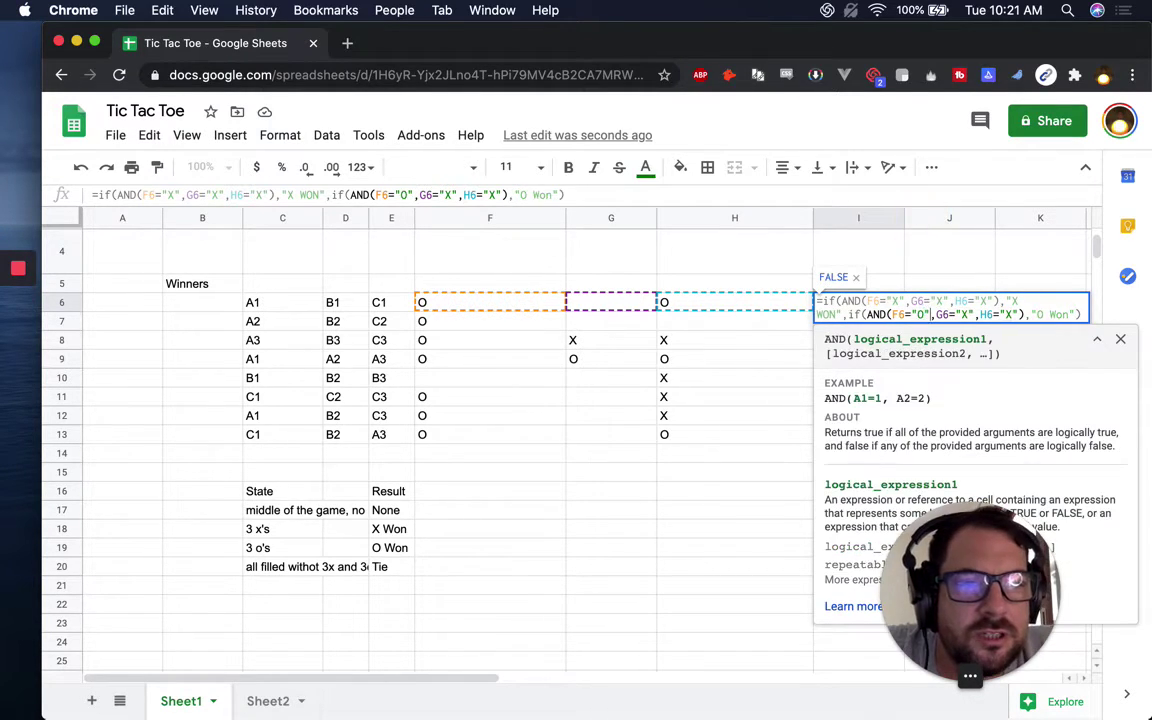
key(Right)
key(Right)
key(Right)
key(Right)
key(Right)
key(Right)
key(Right)
key(BackSpace)
text(O)
key(Right)
key(Right)
key(Right)
key(Right)
key(Right)
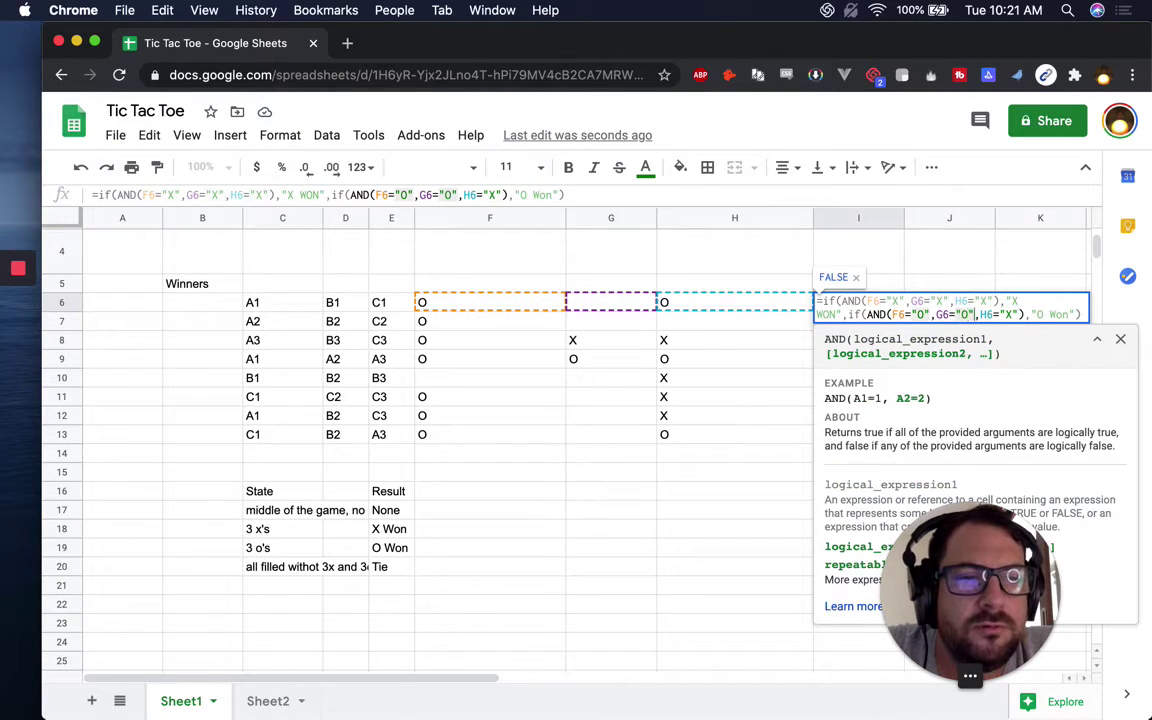
key(Right)
key(Right)
key(BackSpace)
text(O)
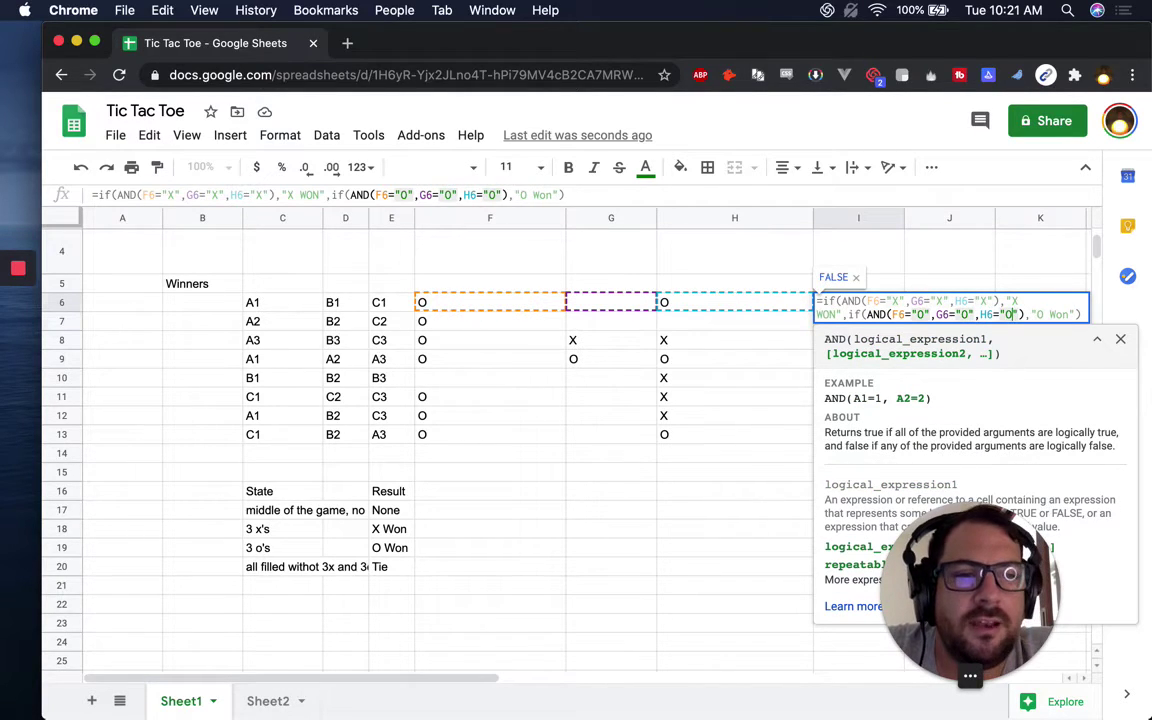
key(Return)
Copy the combined X/O win formula from I6 into I7 through I13
key(Up)
key(super+c)
key(Down)
key(super+v)
key(Down)
key(super+v)
key(Down)
key(super+v)
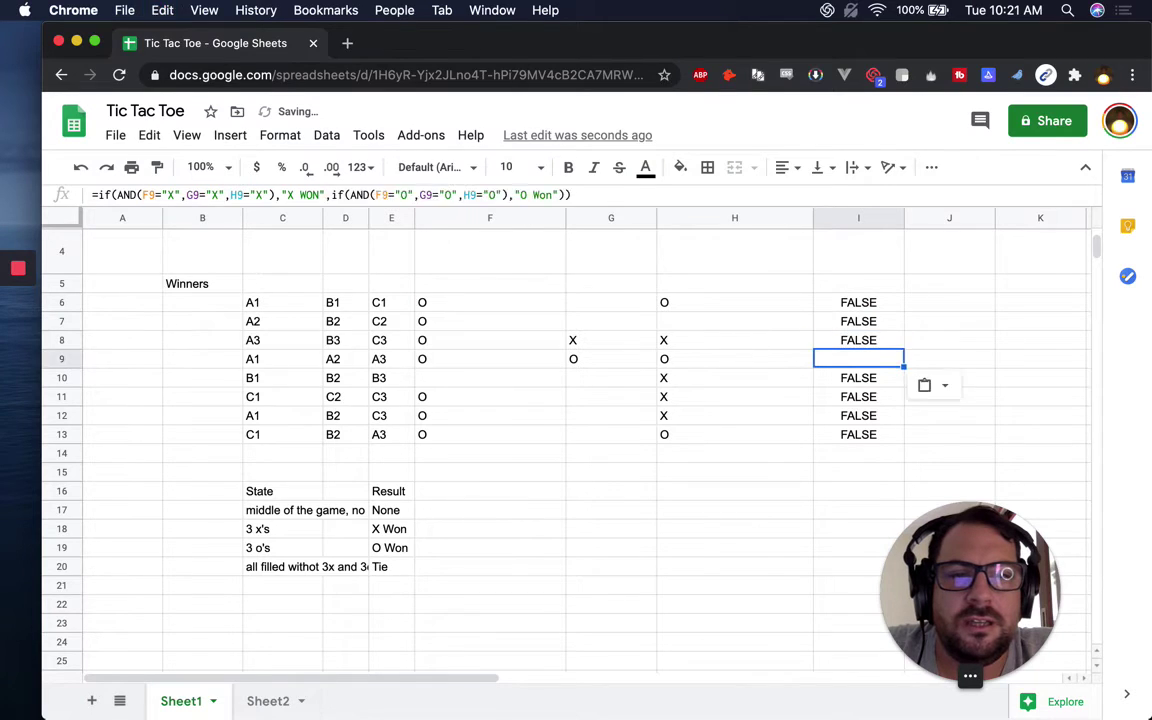
key(Down)
key(super+v)
key(Down)
key(super+v)
key(Down)
key(super+v)
key(Down)
key(super+v)
Open the formula in I6 for editing at the end of its nested IF
key(Up)
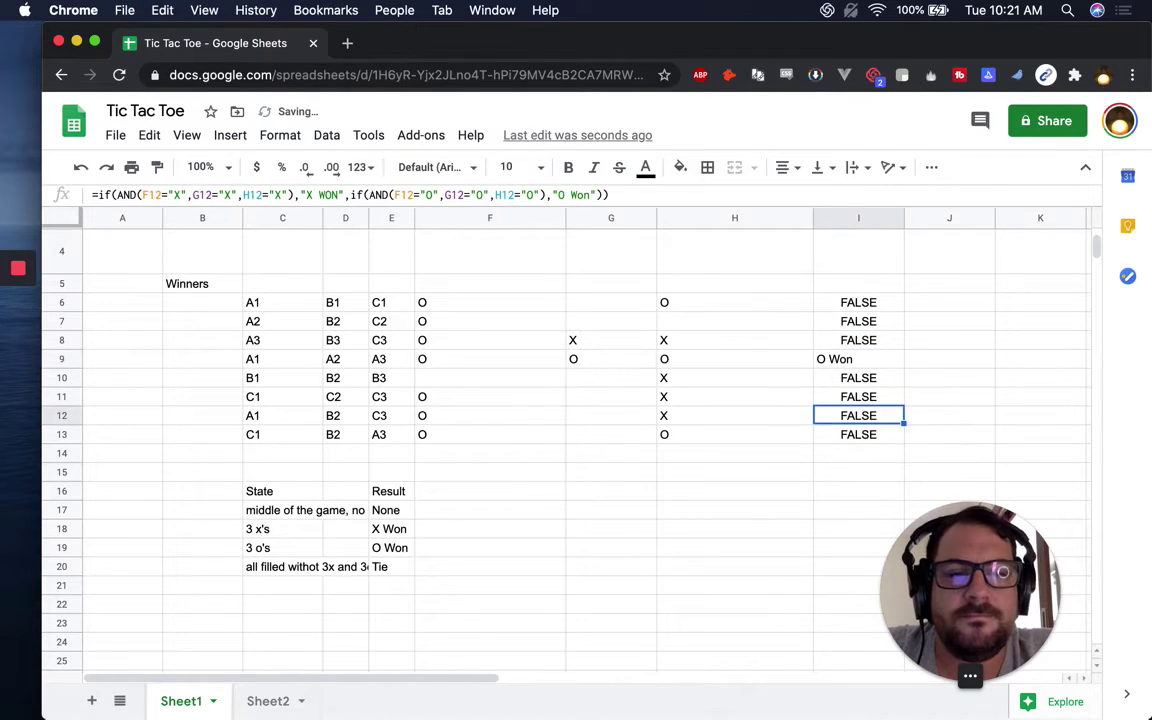
key(Up)
key(Up)
key(Up)
key(Up)
key(Up)
key(Up)
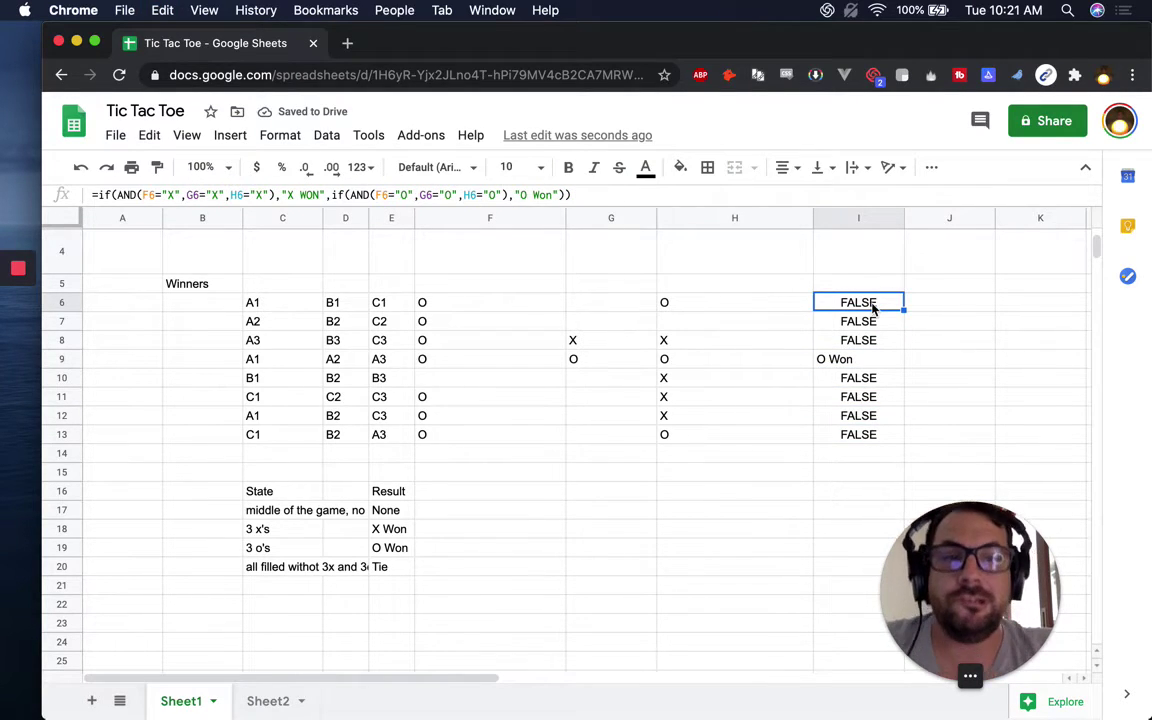
double_click(869, 302)
key(Left)
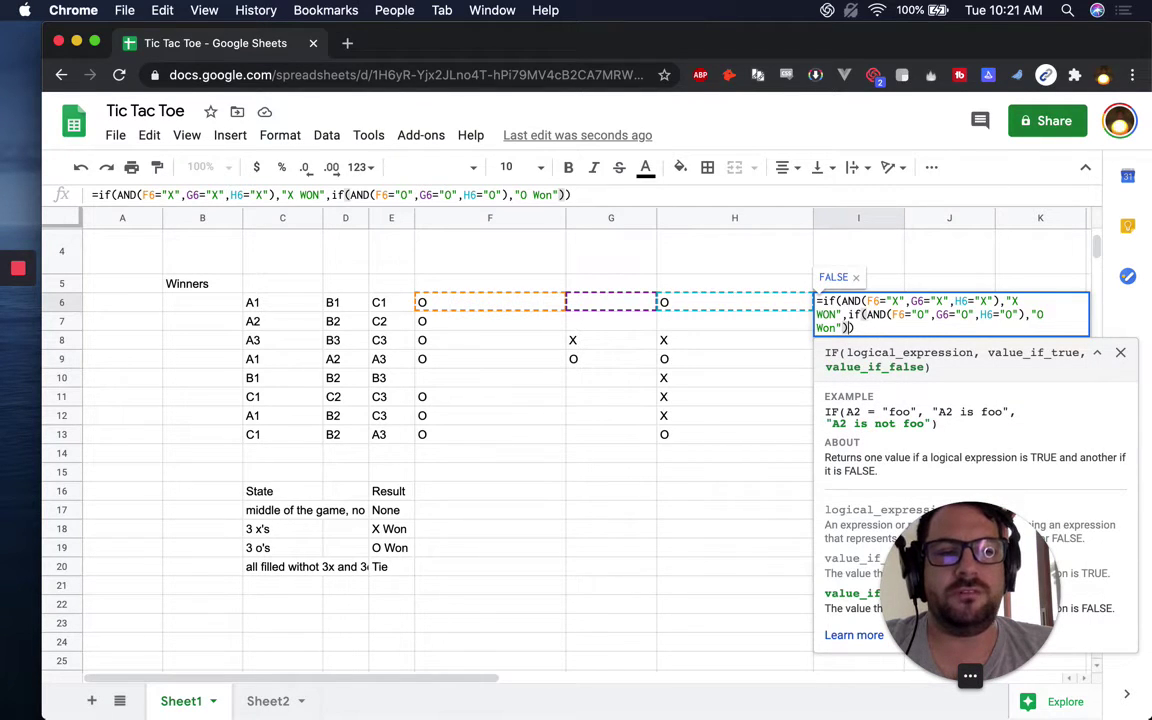
key(Right)
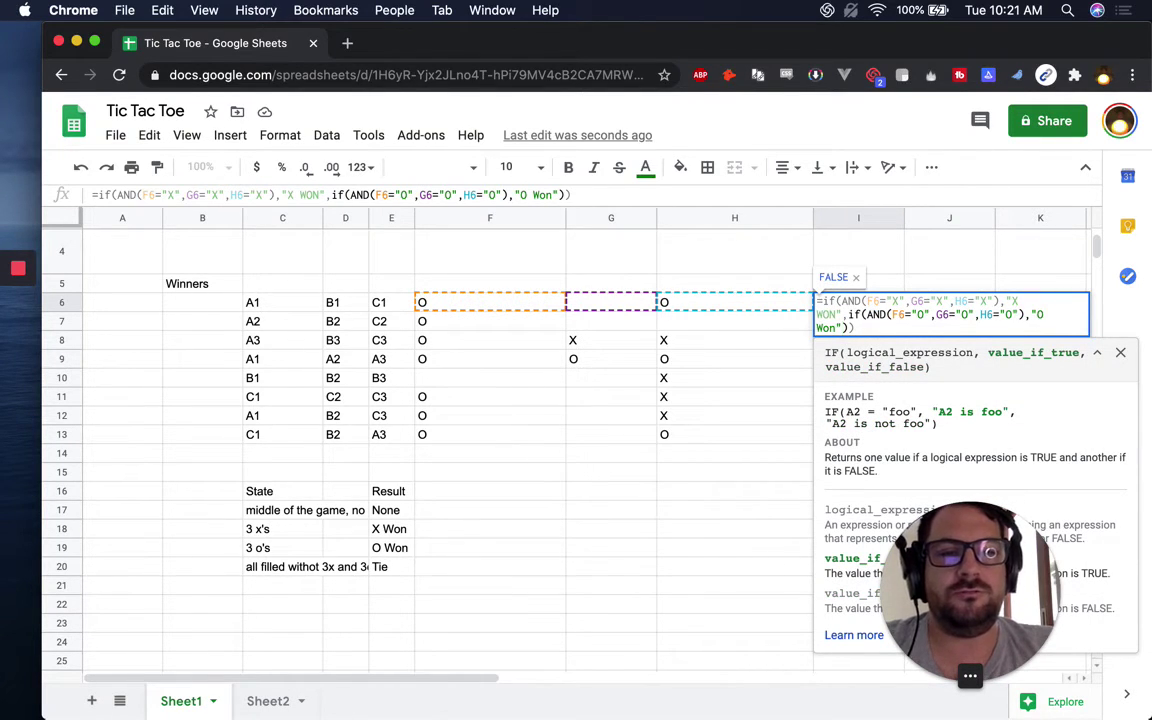
Add "Keep going" as the false result of the nested IF formula in I6 and commit it
text(,")
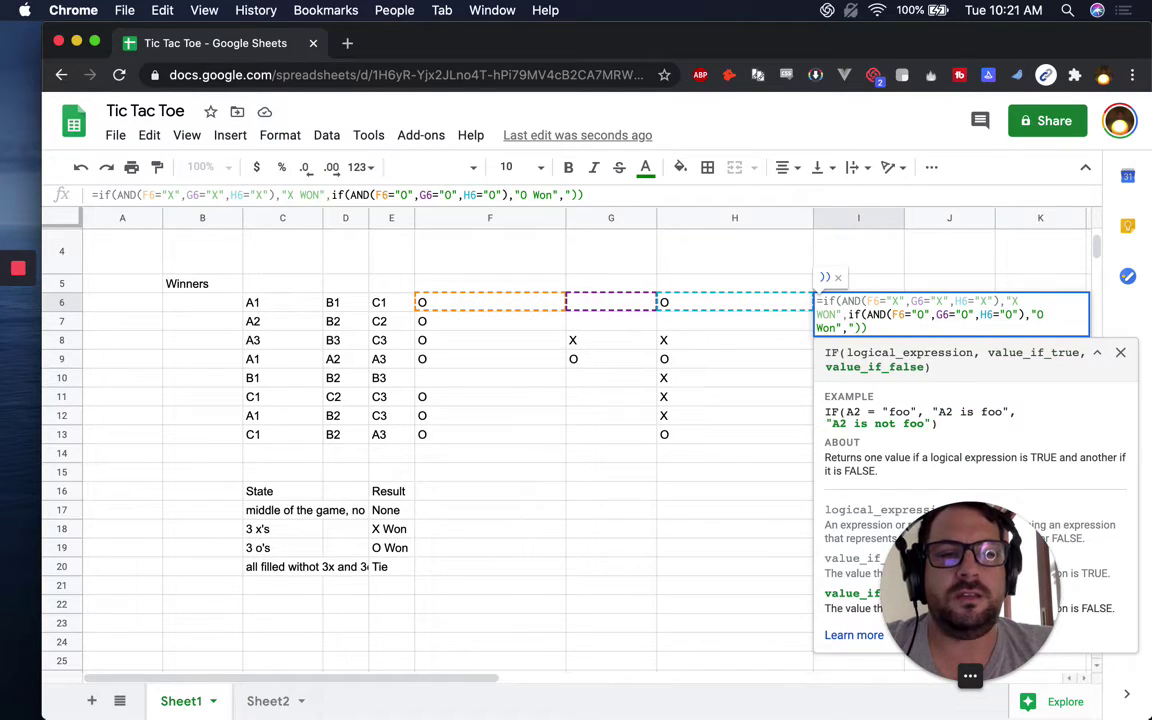
text(M)
text(ee)
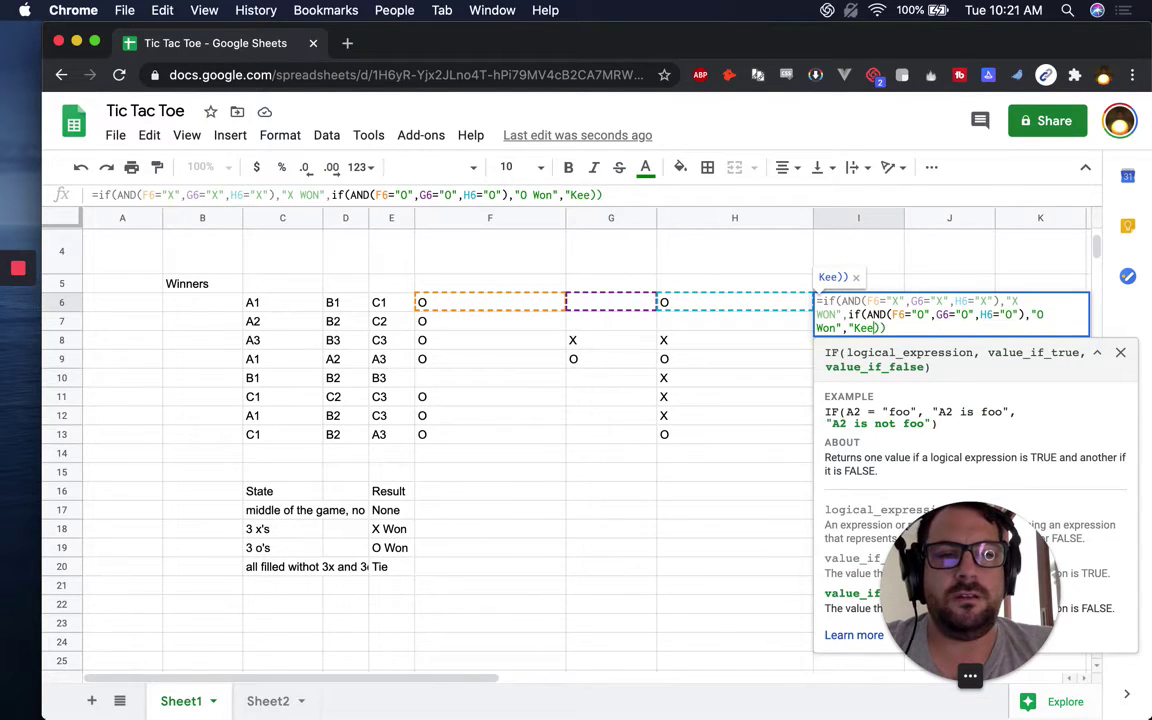
text(p going")
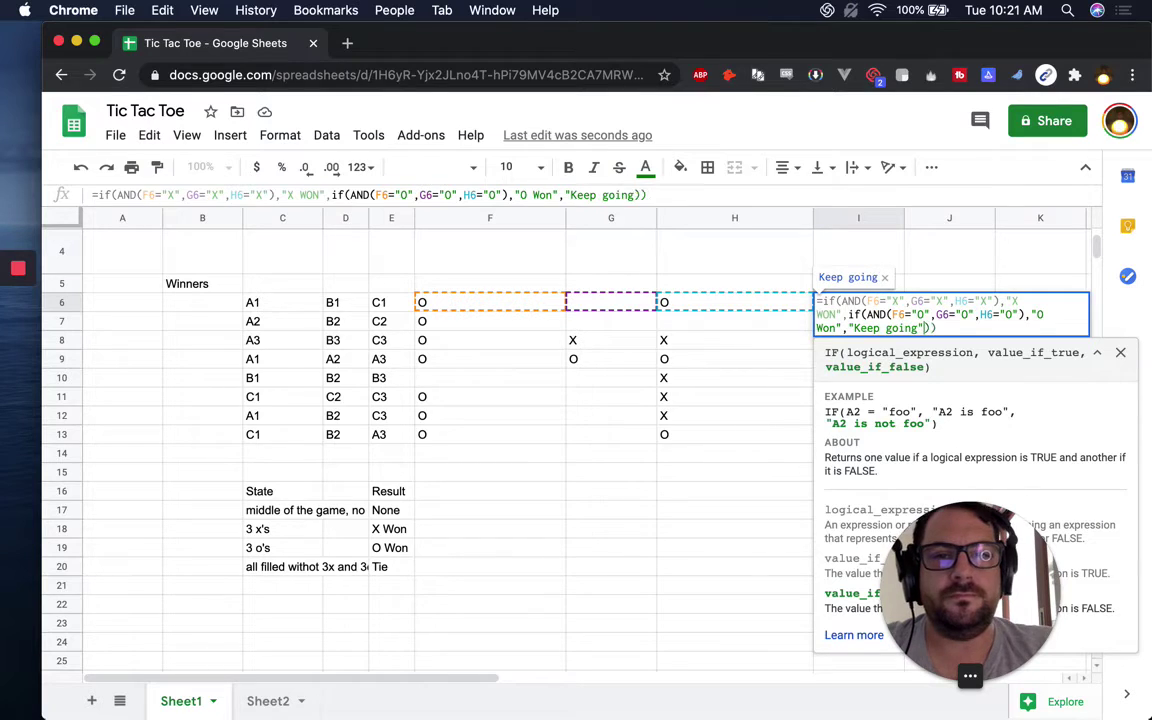
key(Return)
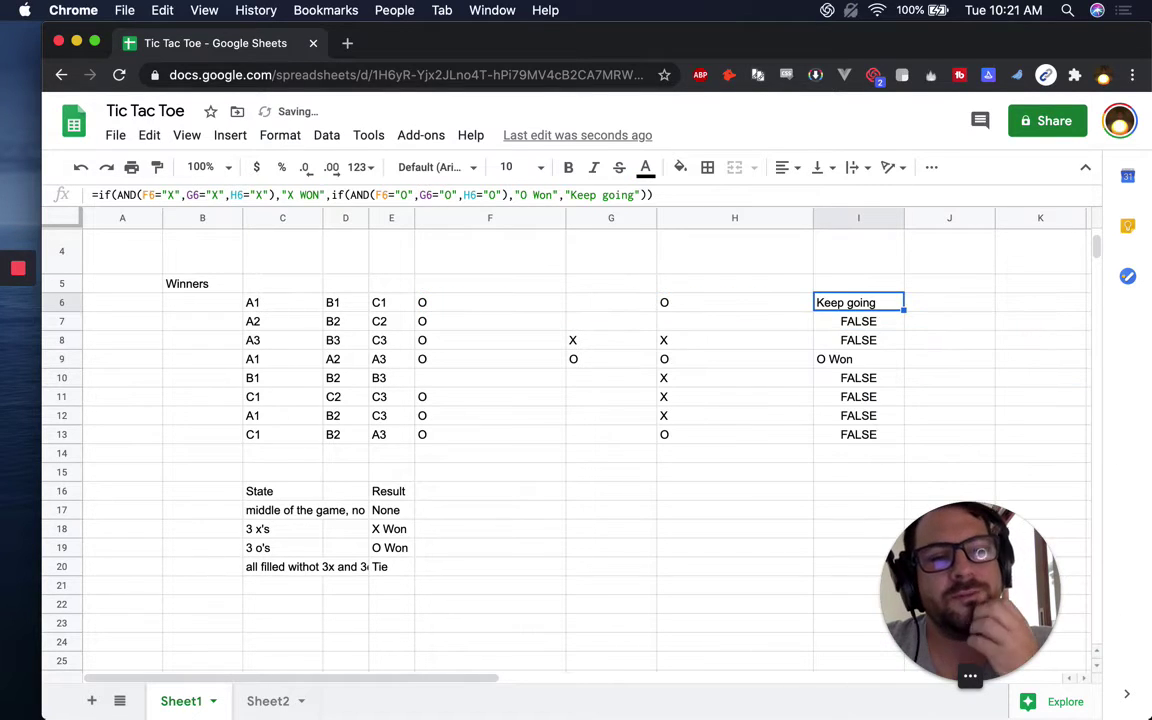
double_click(852, 302)
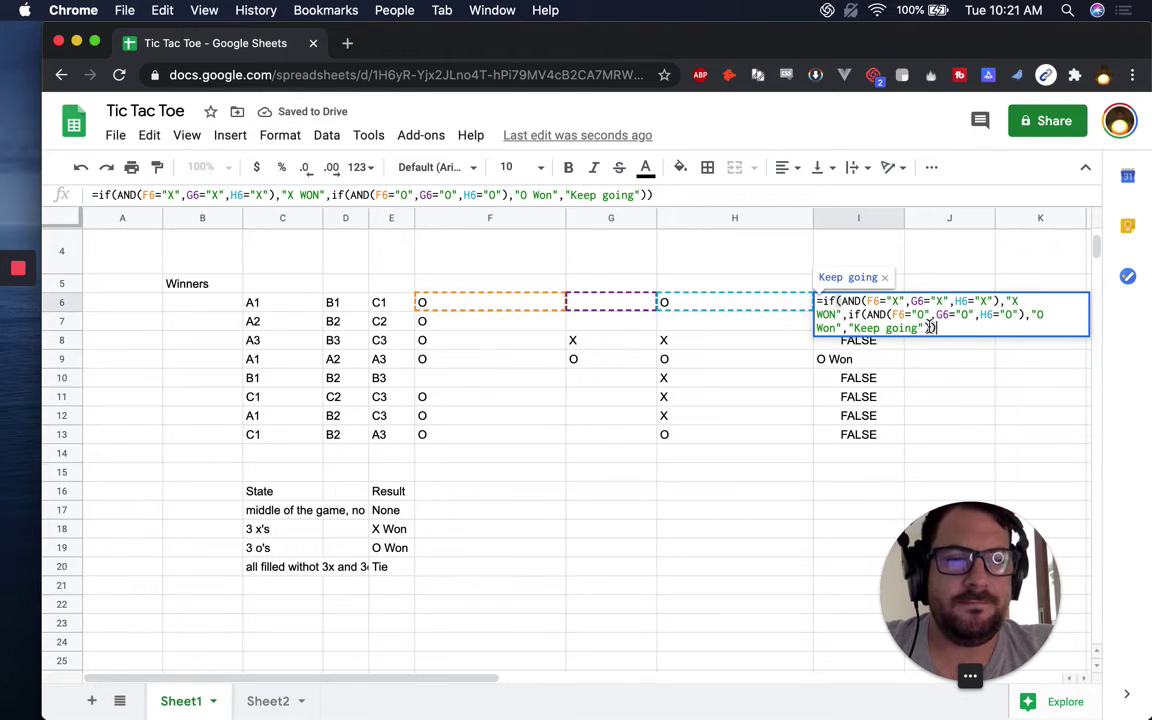
click(929, 328)
text(,)
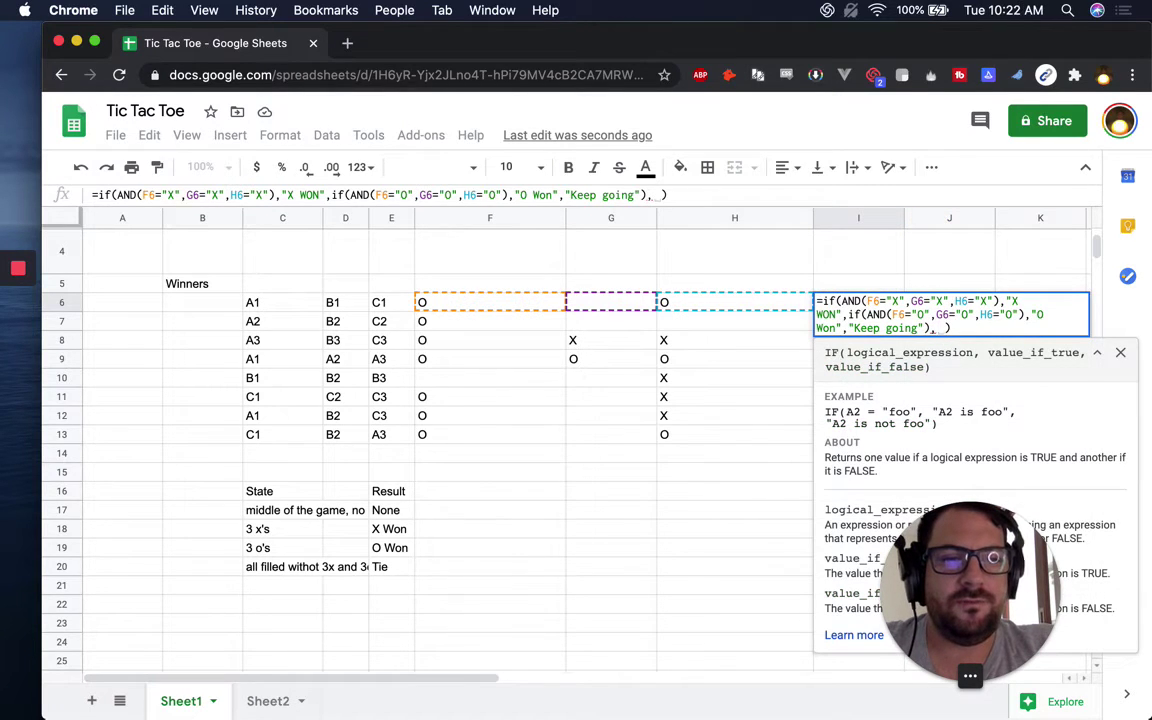
key(BackSpace)
key(BackSpace)
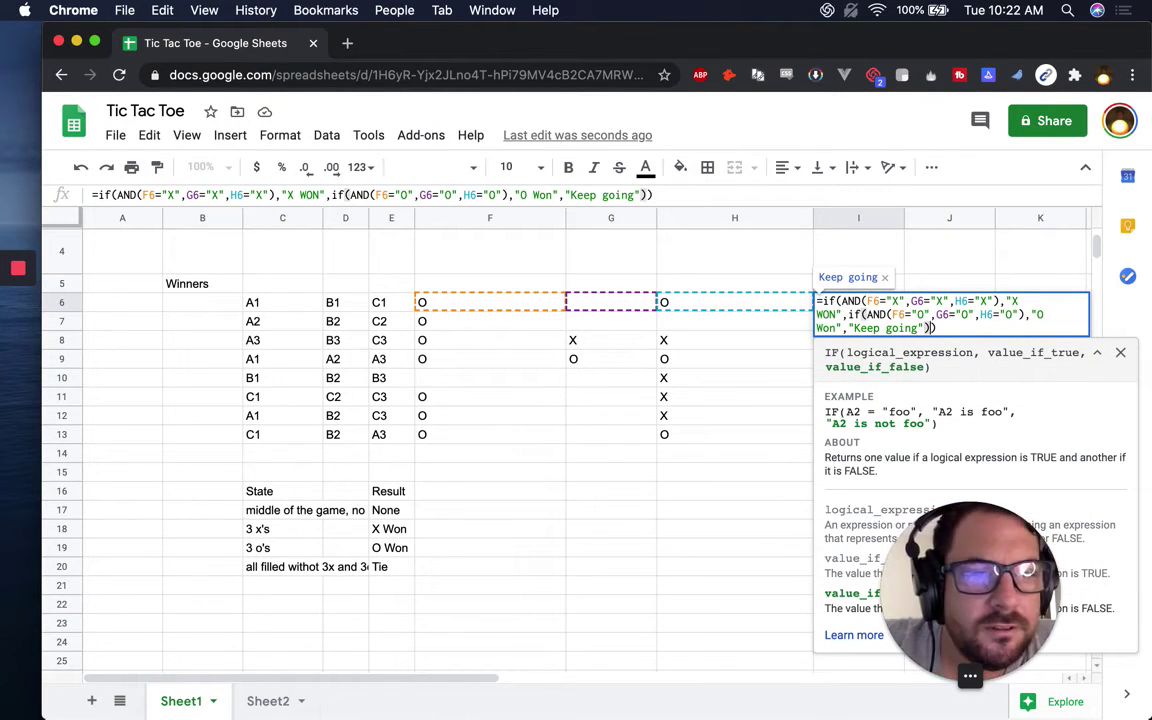
key(Right)
text(,)
key(BackSpace)
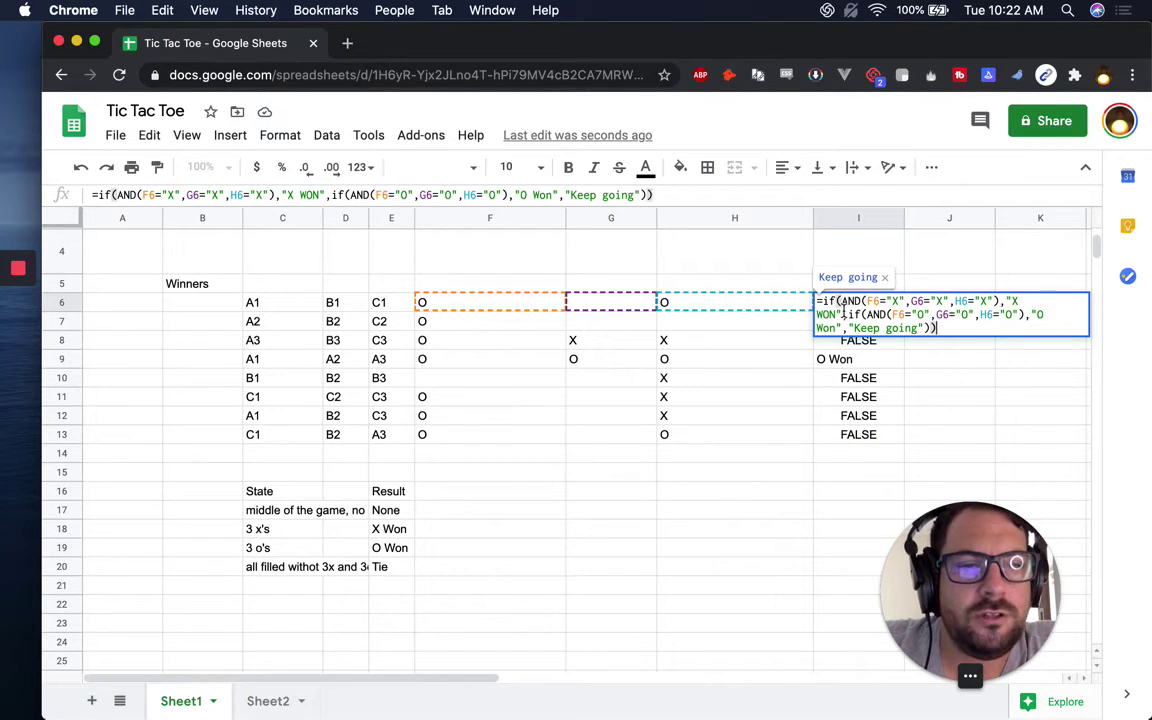
click(849, 314)
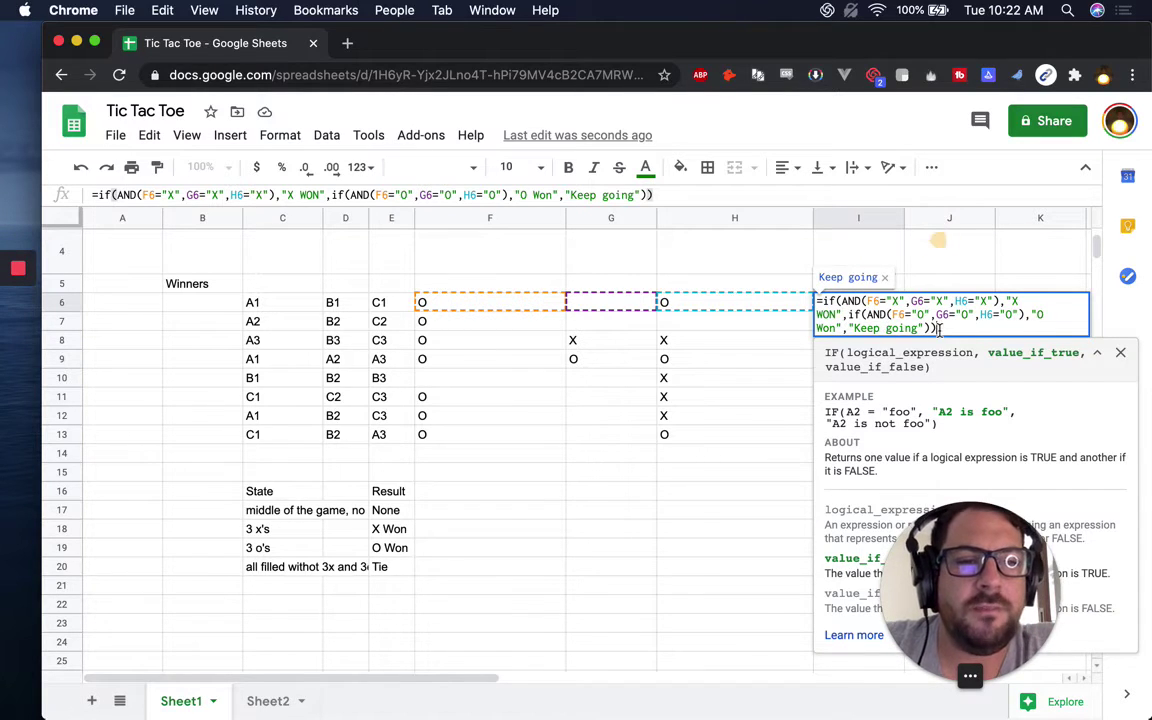
key(Escape)
Copy the I6 formula down column I through row 14
key(ctrl+c)
key(Down)
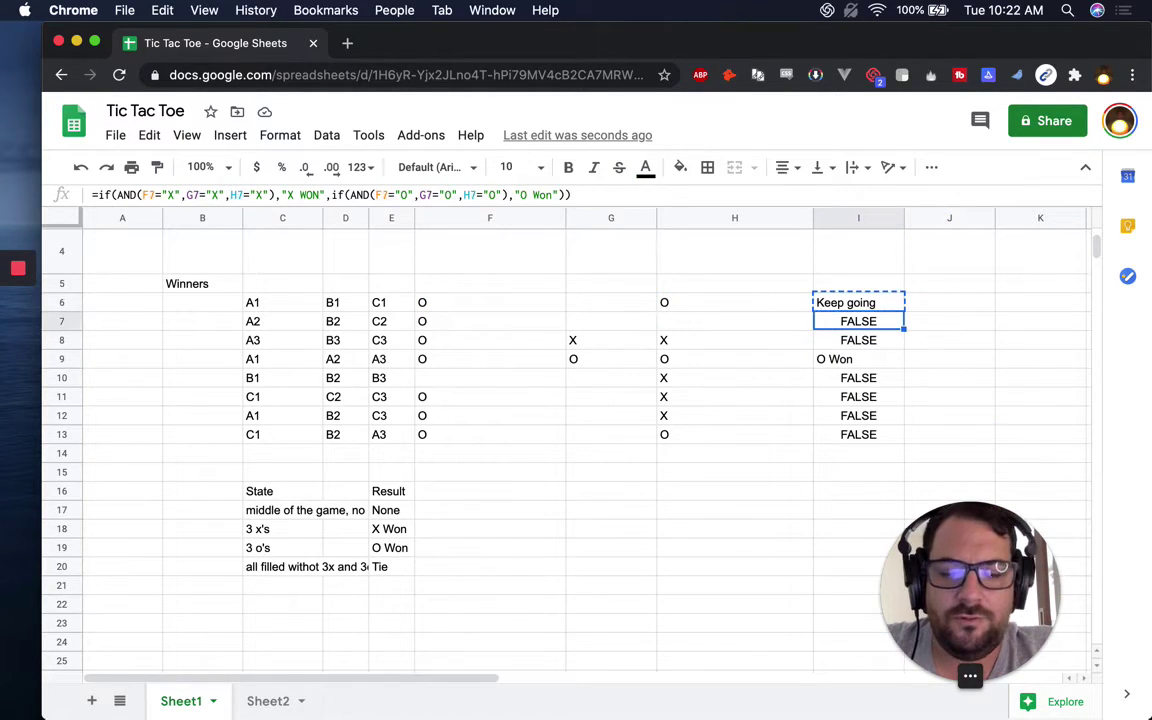
key(super+v)
key(Down)
key(super+v)
key(Down)
key(Down)
key(super+v)
key(Down)
key(super+v)
key(Down)
key(super+v)
key(Down)
key(super+v)
key(Down)
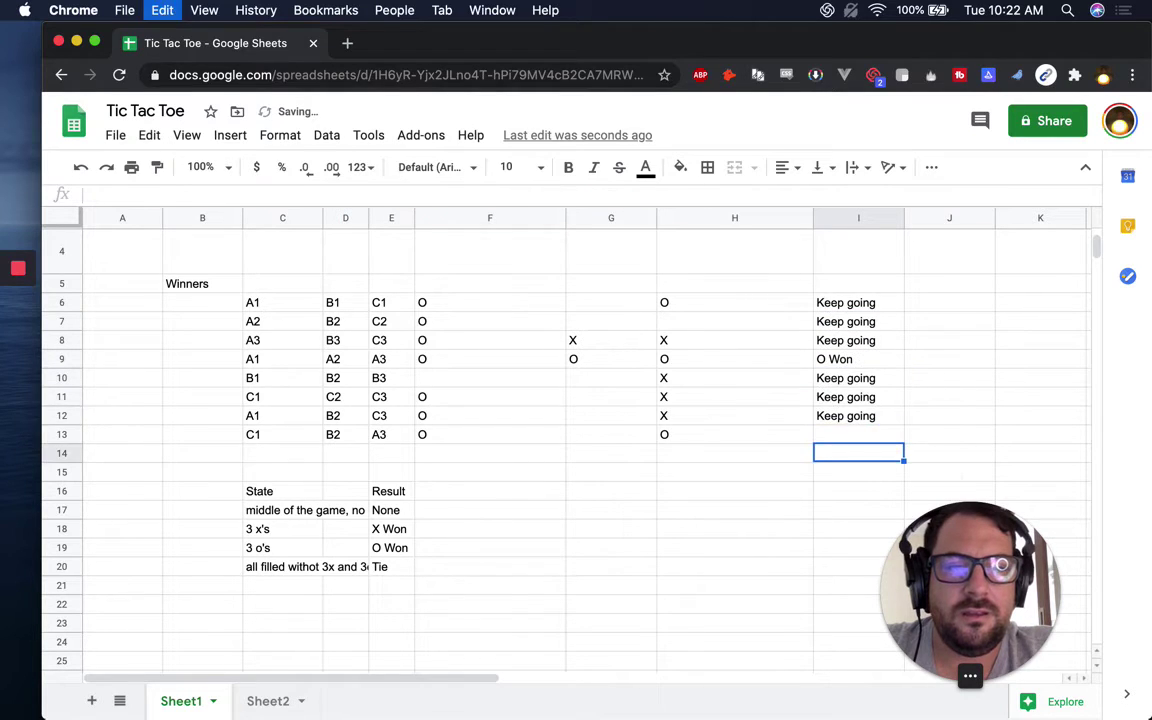
key(super+v)
Clear the extra formula from cell I14, below the last winning combination
key(Up)
key(Up)
key(Up)
key(Up)
key(Up)
key(Down)
key(Down)
key(Down)
key(Down)
key(Down)
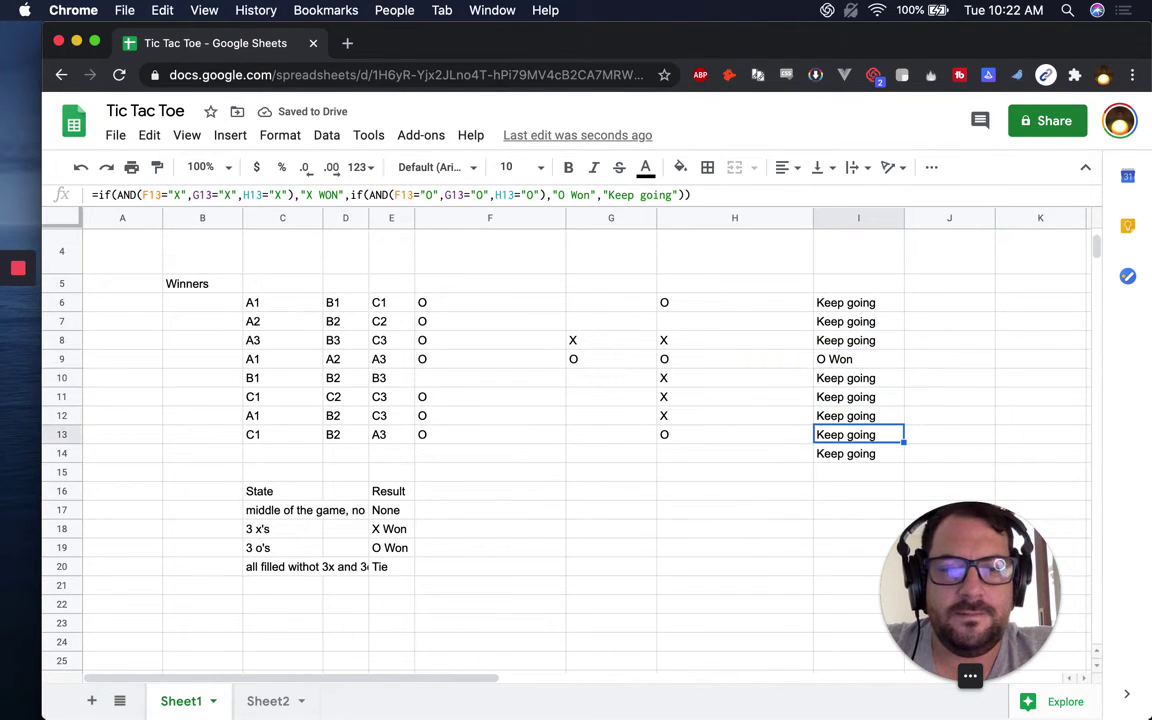
key(BackSpace)
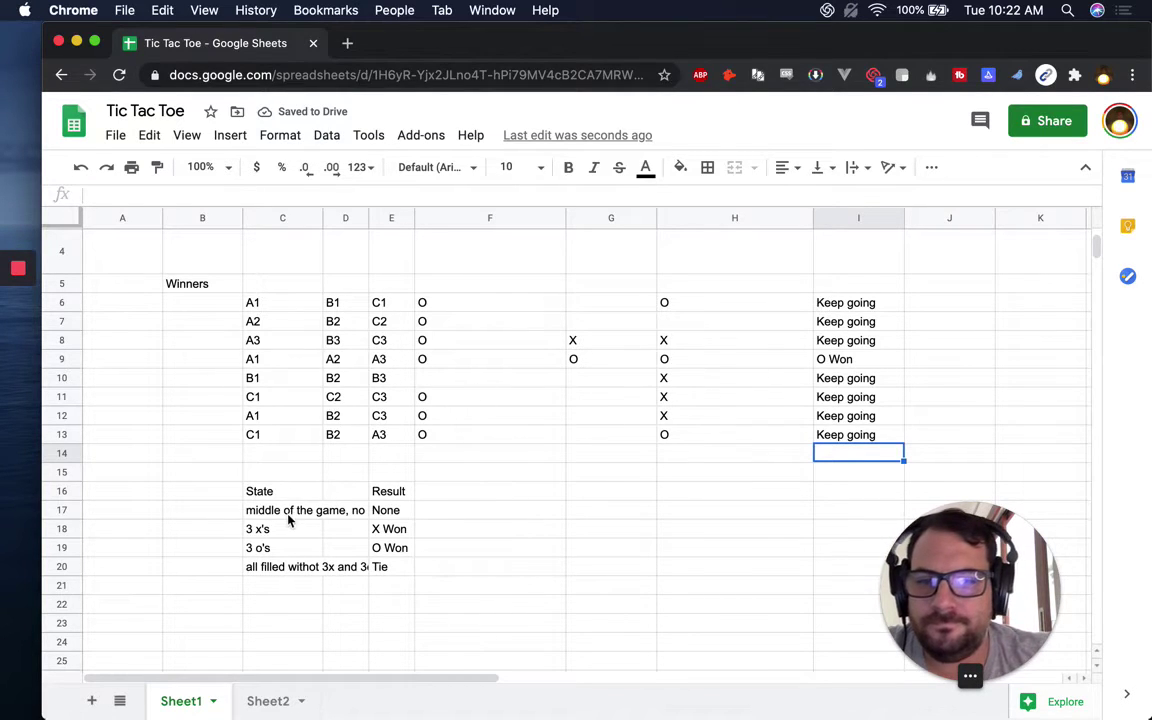
Correct the misspelled "withot" to "without" in the tie state description in C20
click(279, 573)
double_click(316, 566)
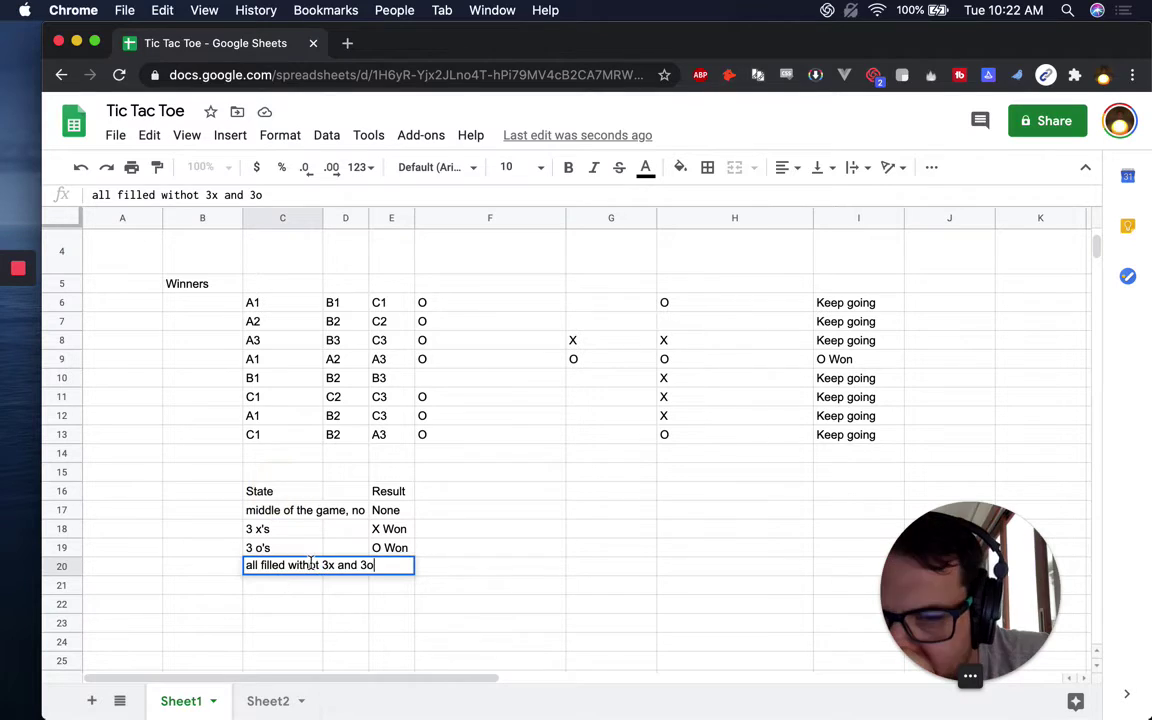
text(u)
key(Return)
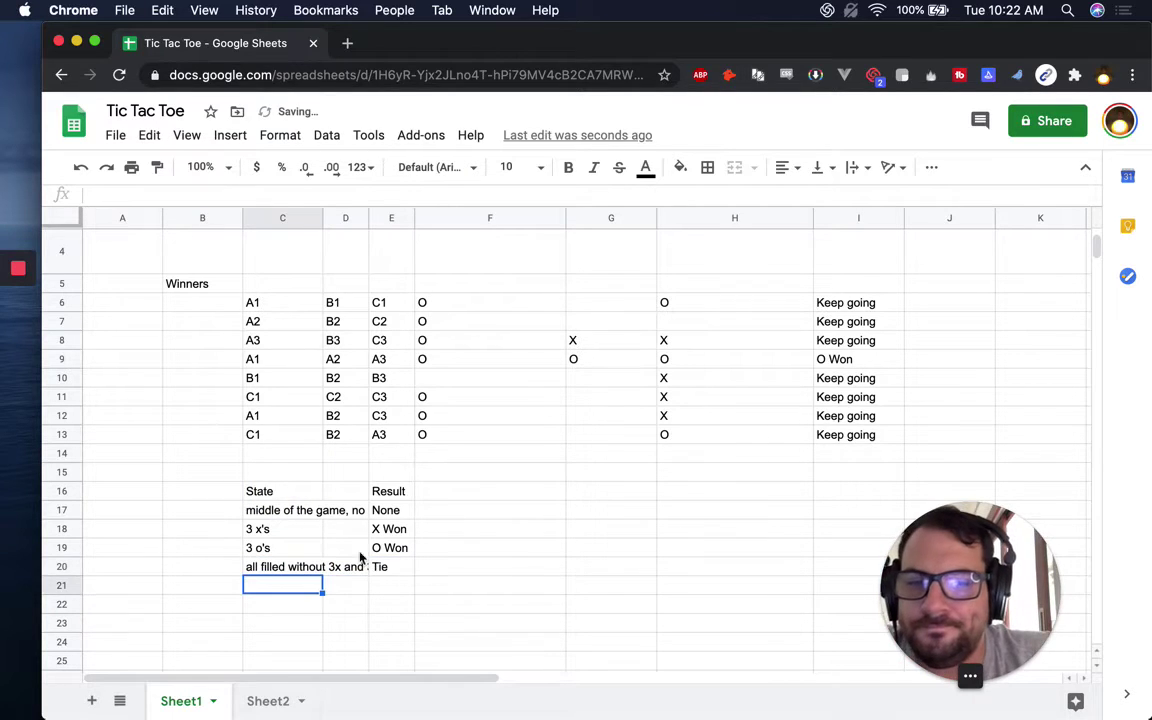
Wrap the "X Won" search in the F1 formula in IFERROR and add a comma for its fallback argument
click(456, 292)
scroll(457, 295, up, 5)
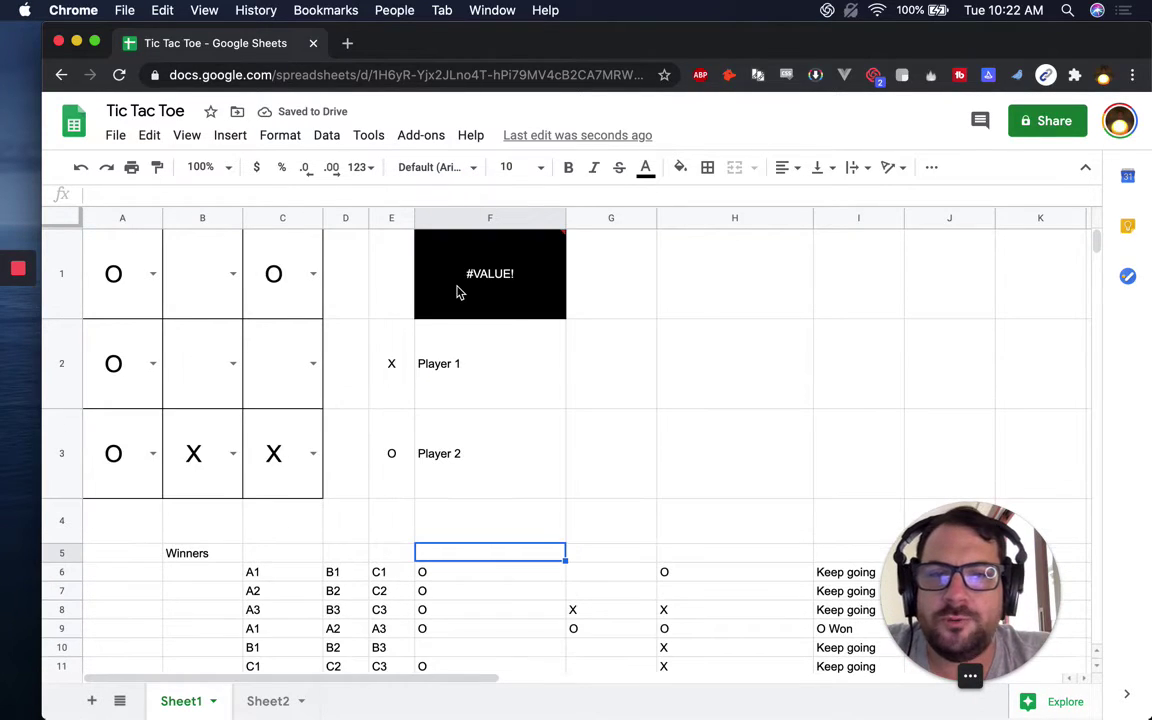
scroll(710, 461, down, 3)
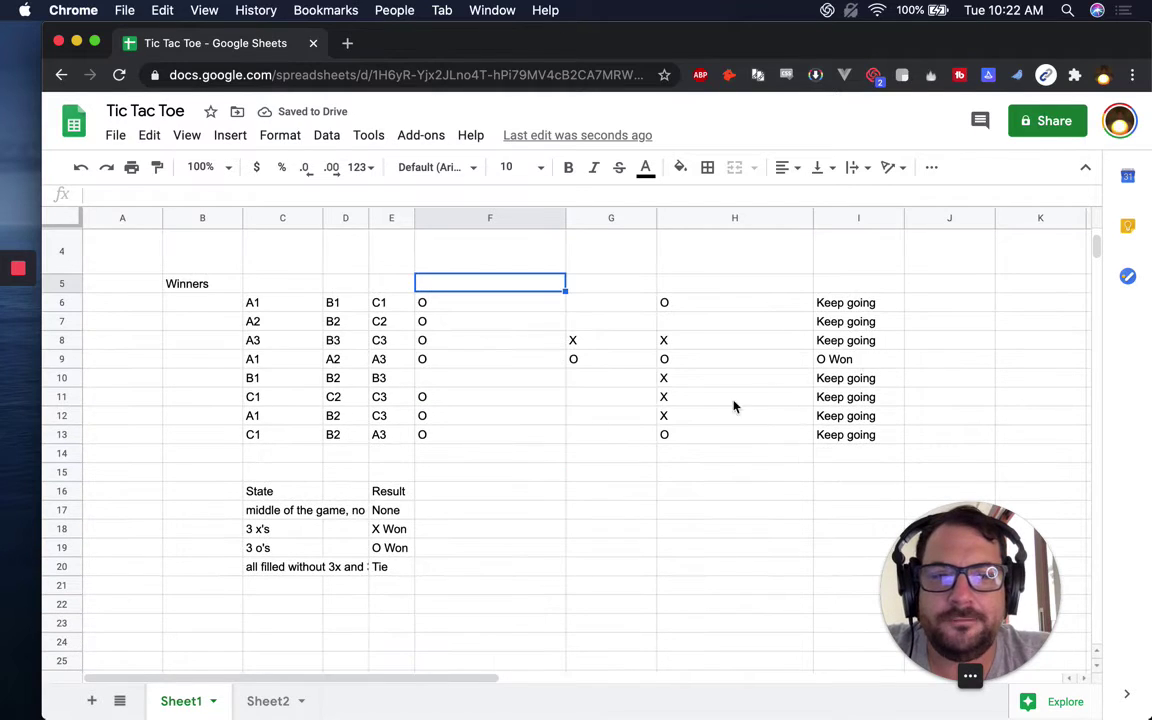
scroll(600, 420, up, 3)
click(465, 278)
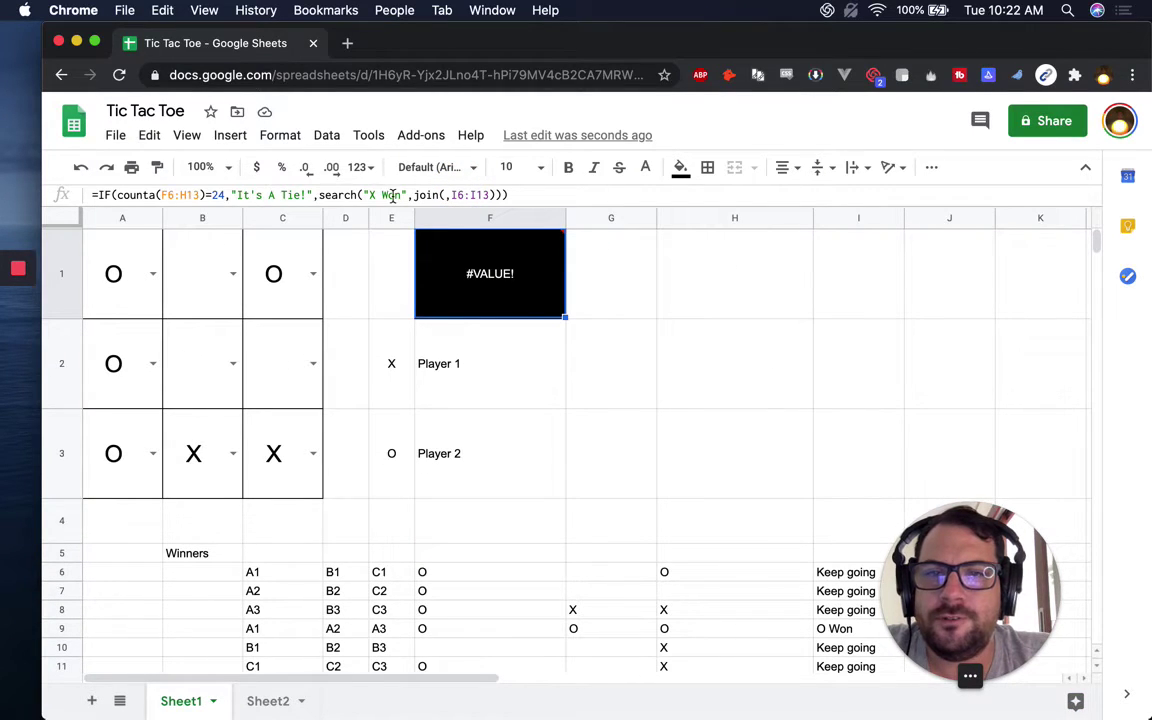
click(497, 195)
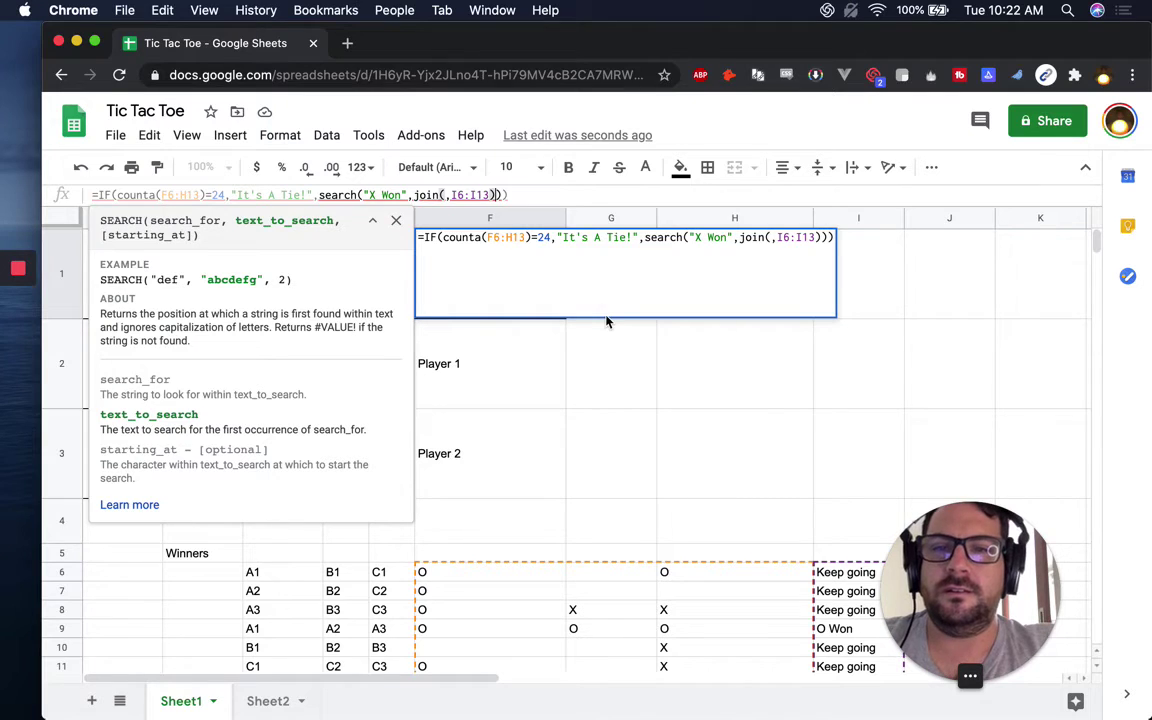
click(319, 195)
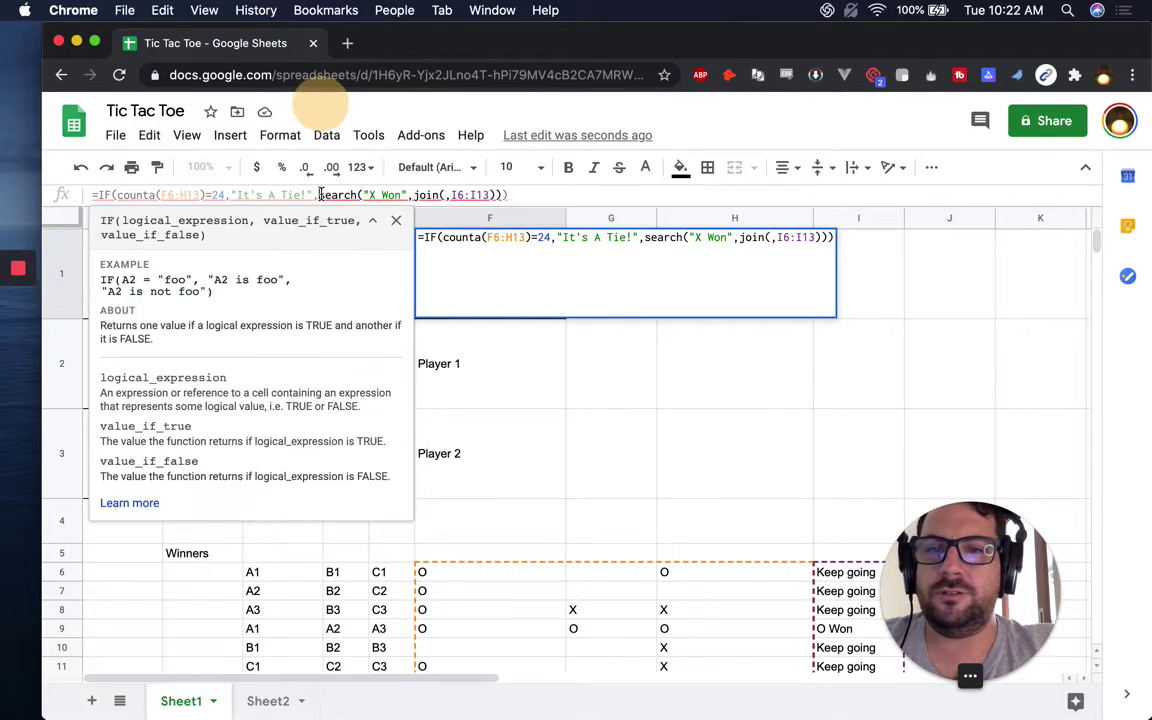
text(ie!",iferror()
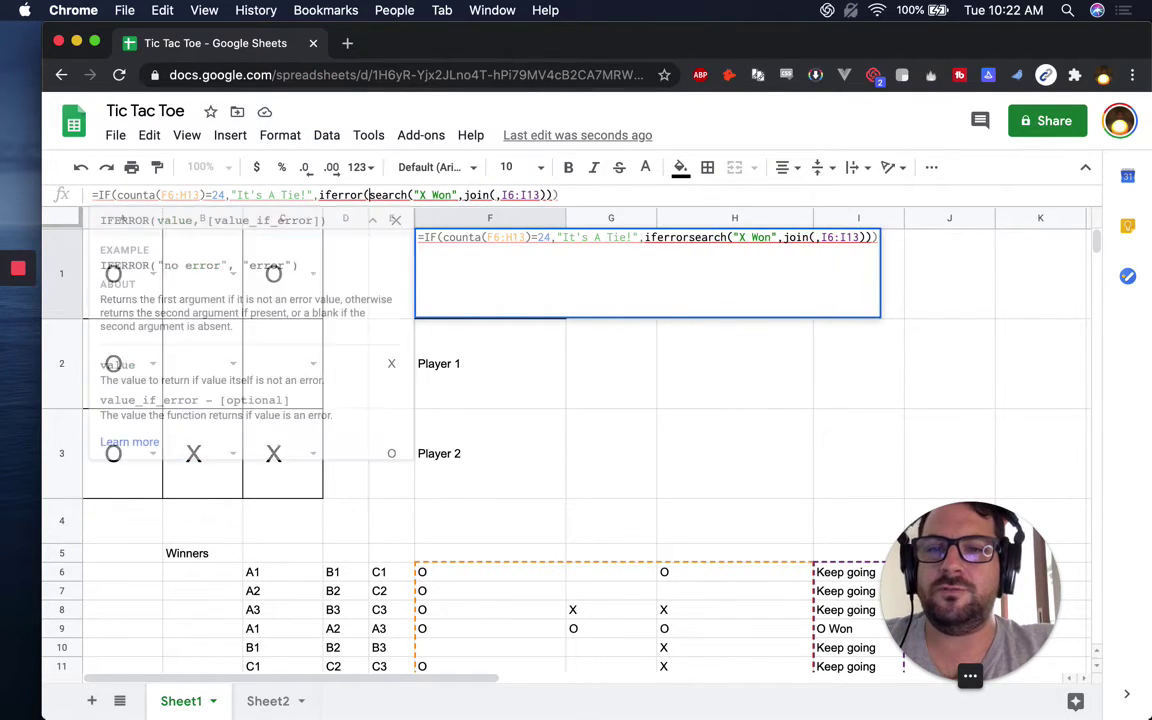
click(560, 195)
key(Left)
key(Left)
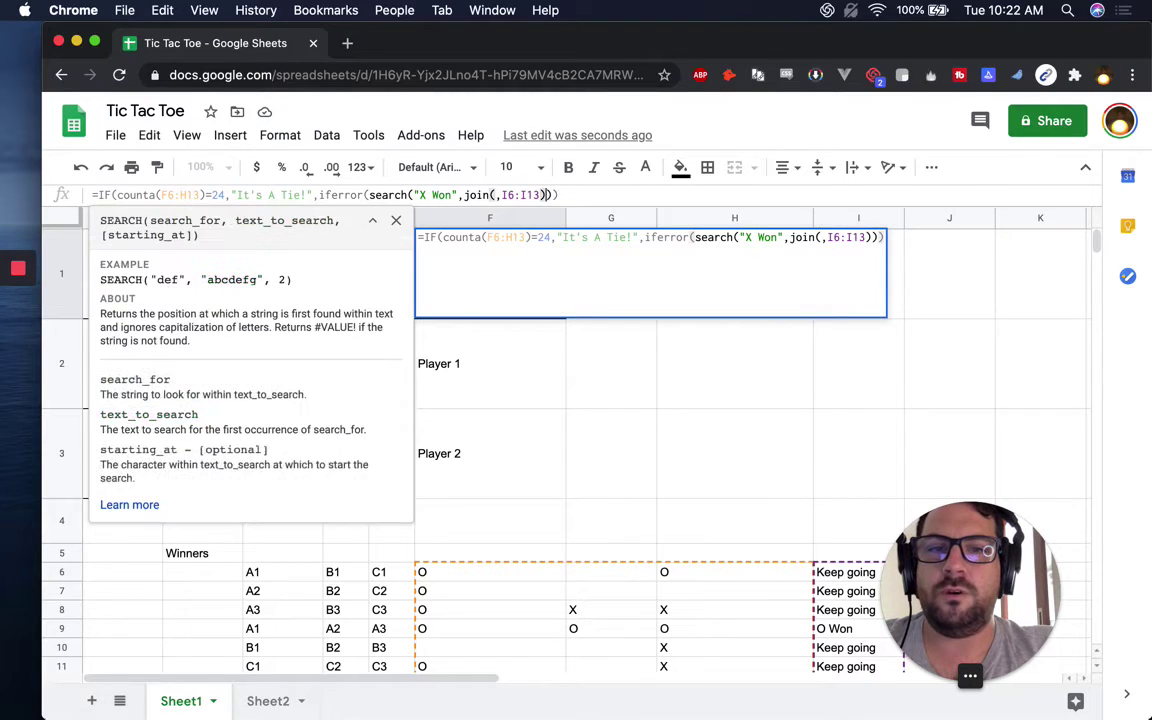
text(,)
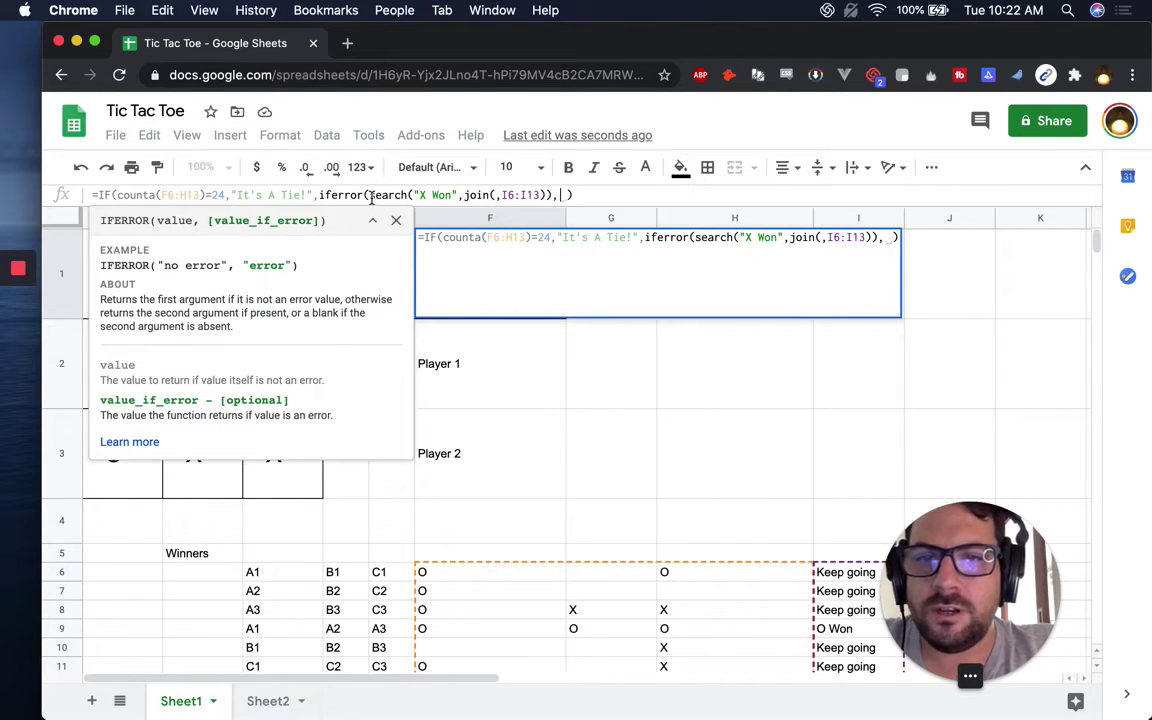
Duplicate the "X Won" search as the IFERROR fallback in F1 and change the copy's search text to "O Won"
drag(371, 197, 549, 195)
key(super+c)
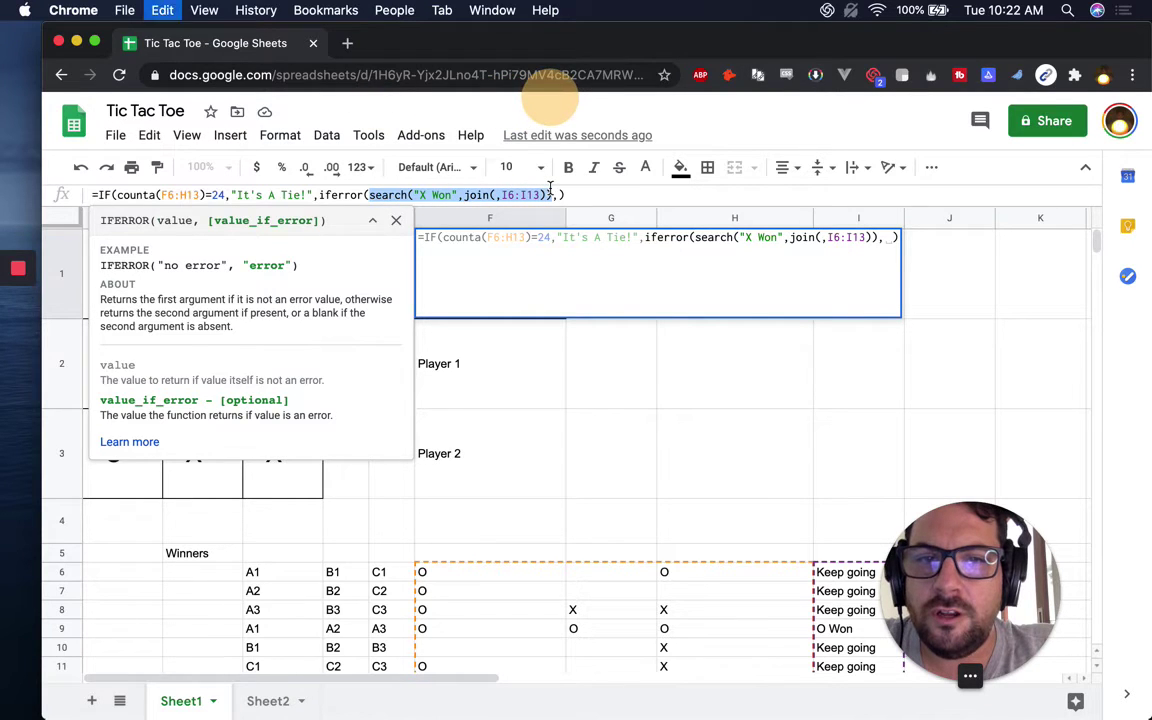
click(557, 194)
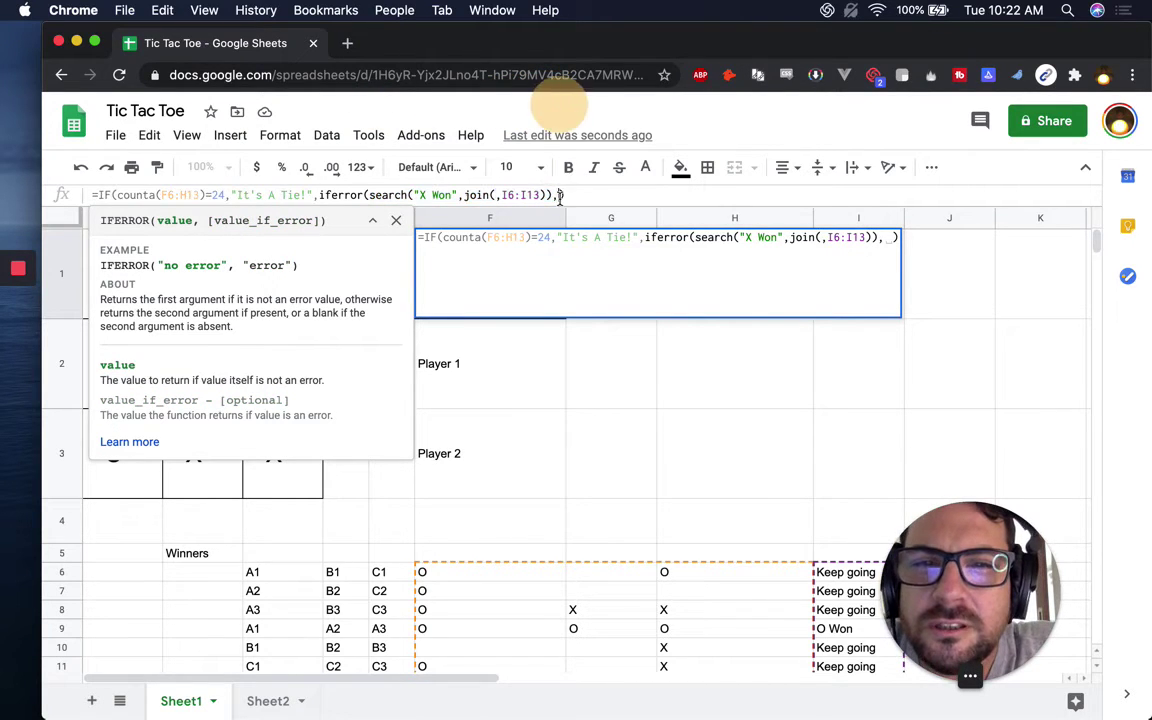
key(super+v)
click(621, 195)
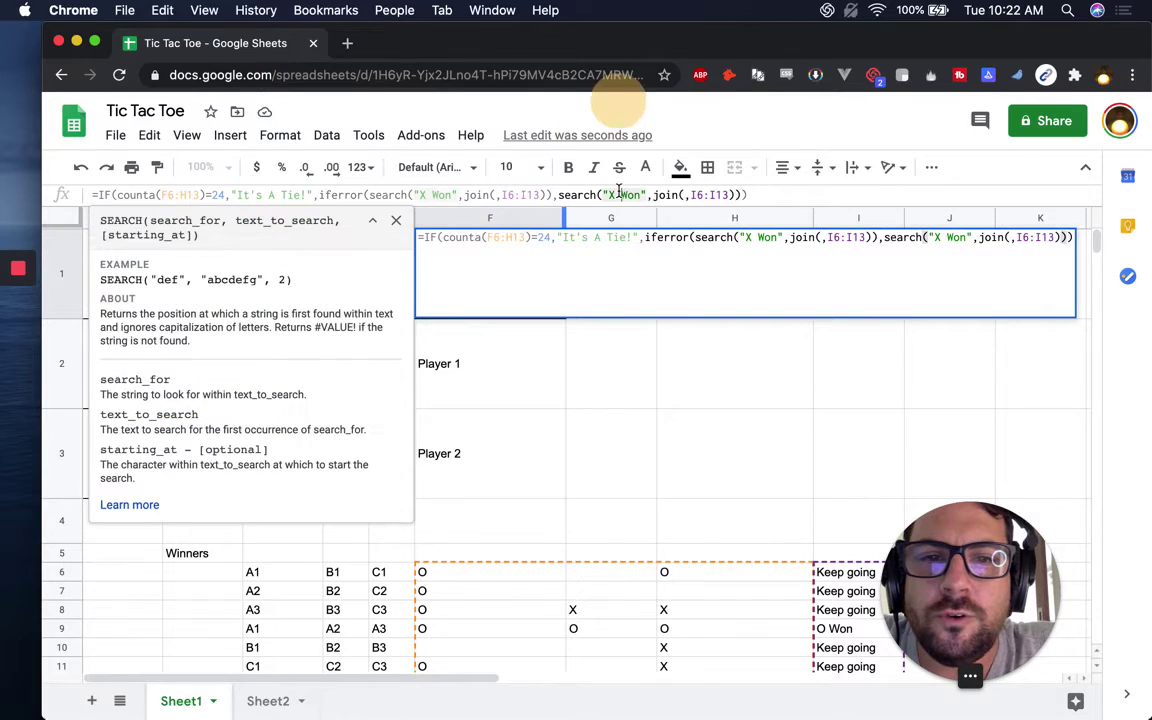
key(shift+Left)
text(O)
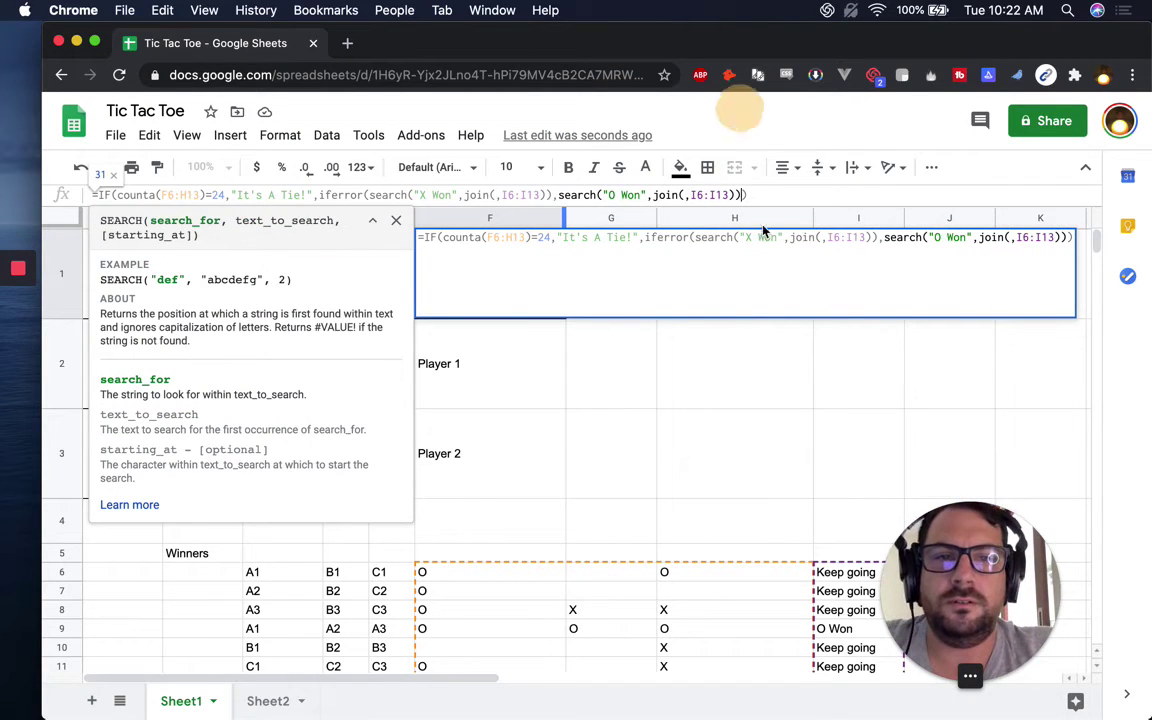
Delete one closing parenthesis after the "X Won" search's I6:I13 range in the F1 formula
click(684, 195)
click(733, 195)
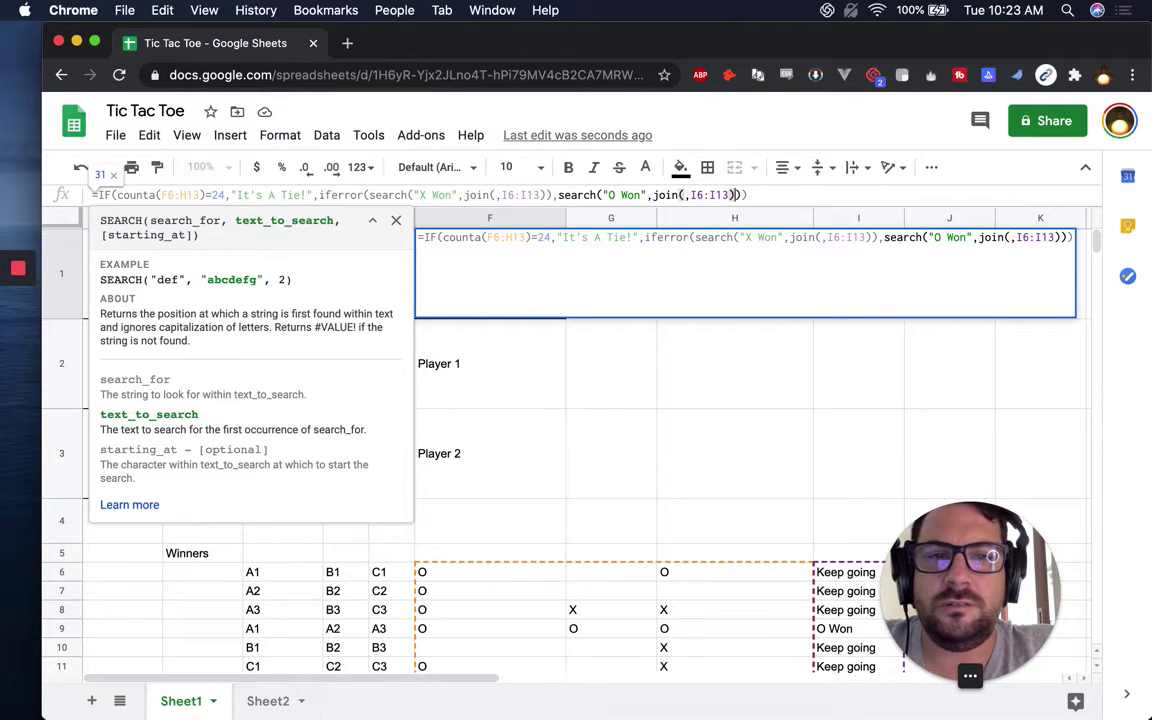
text()))
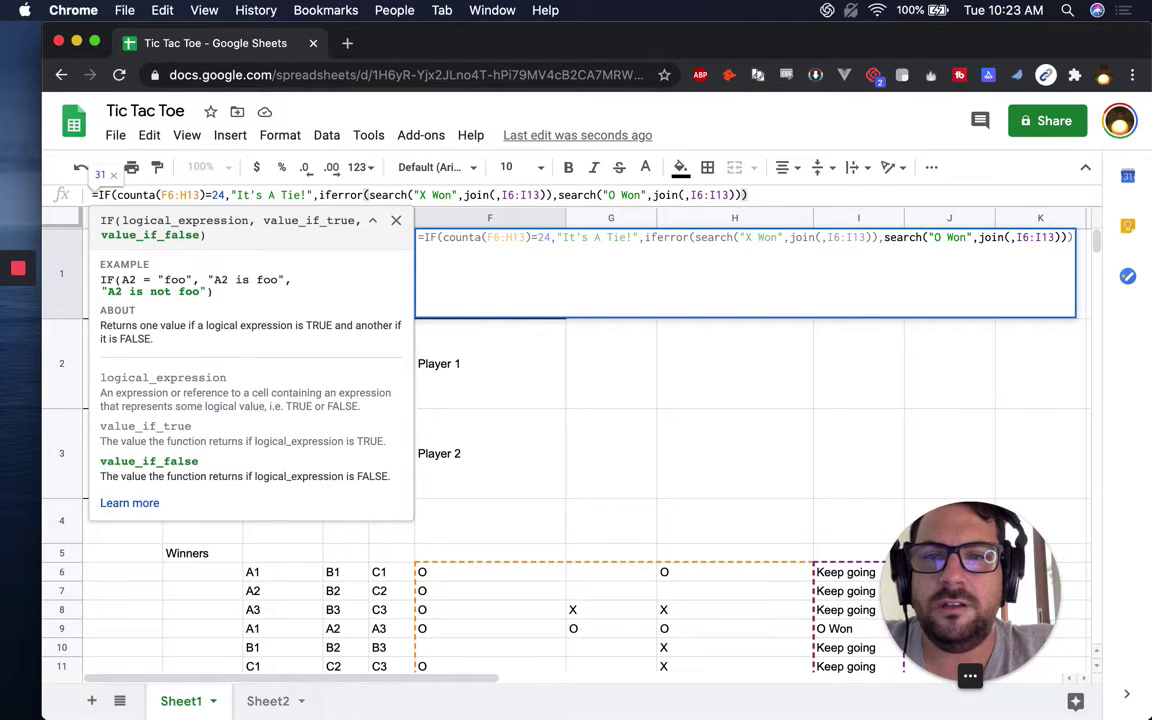
key(Left)
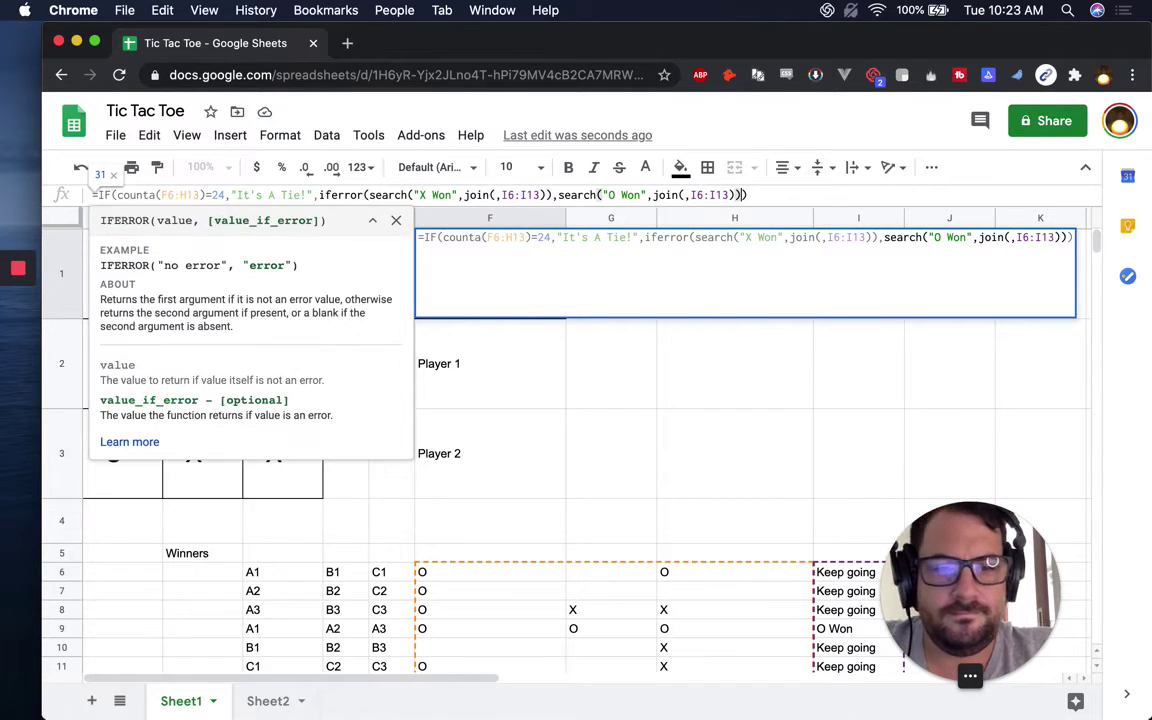
scroll(714, 451, down, 2)
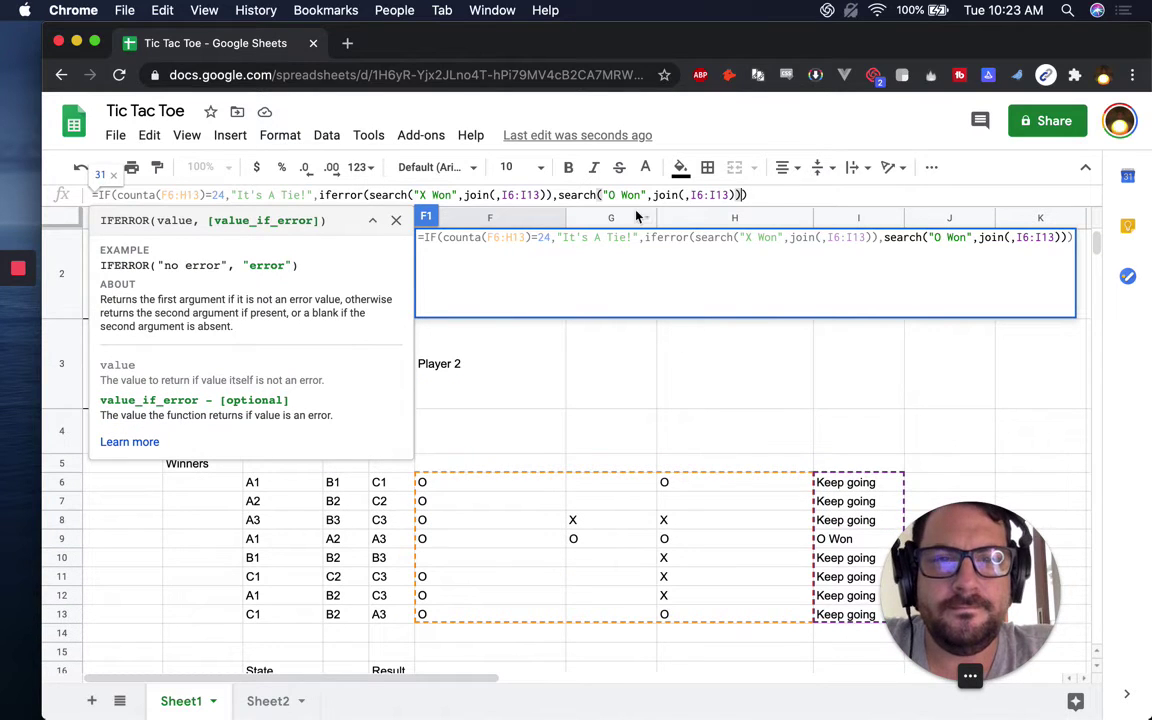
click(689, 196)
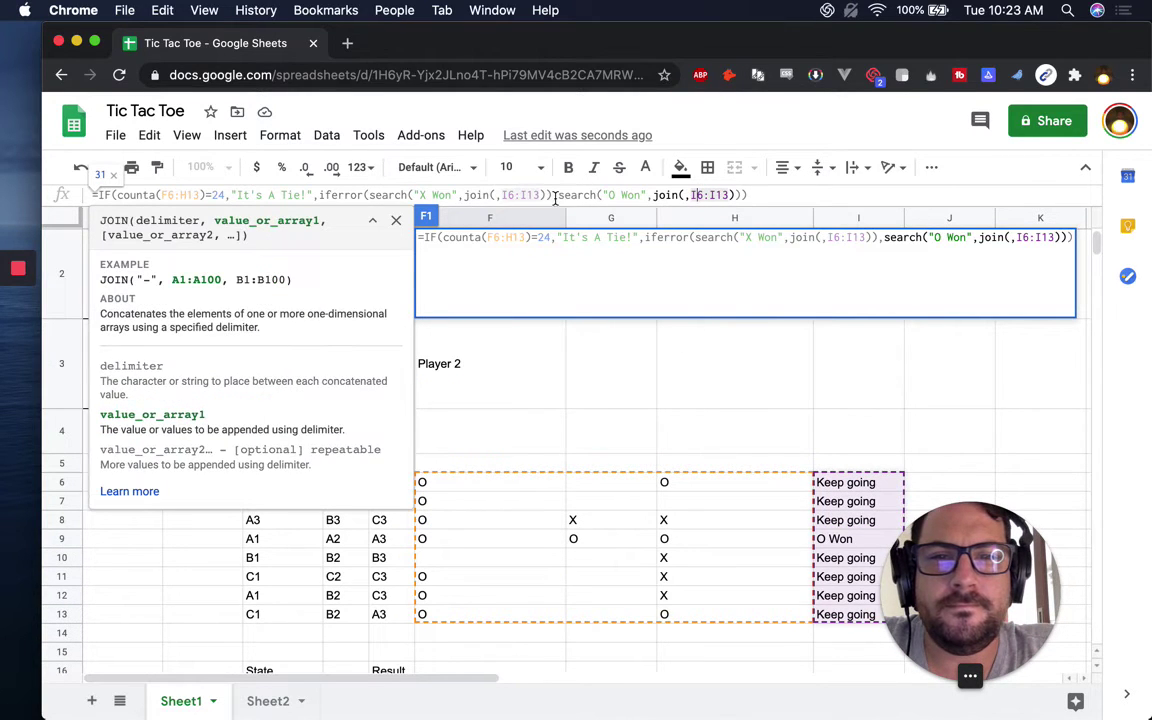
click(553, 196)
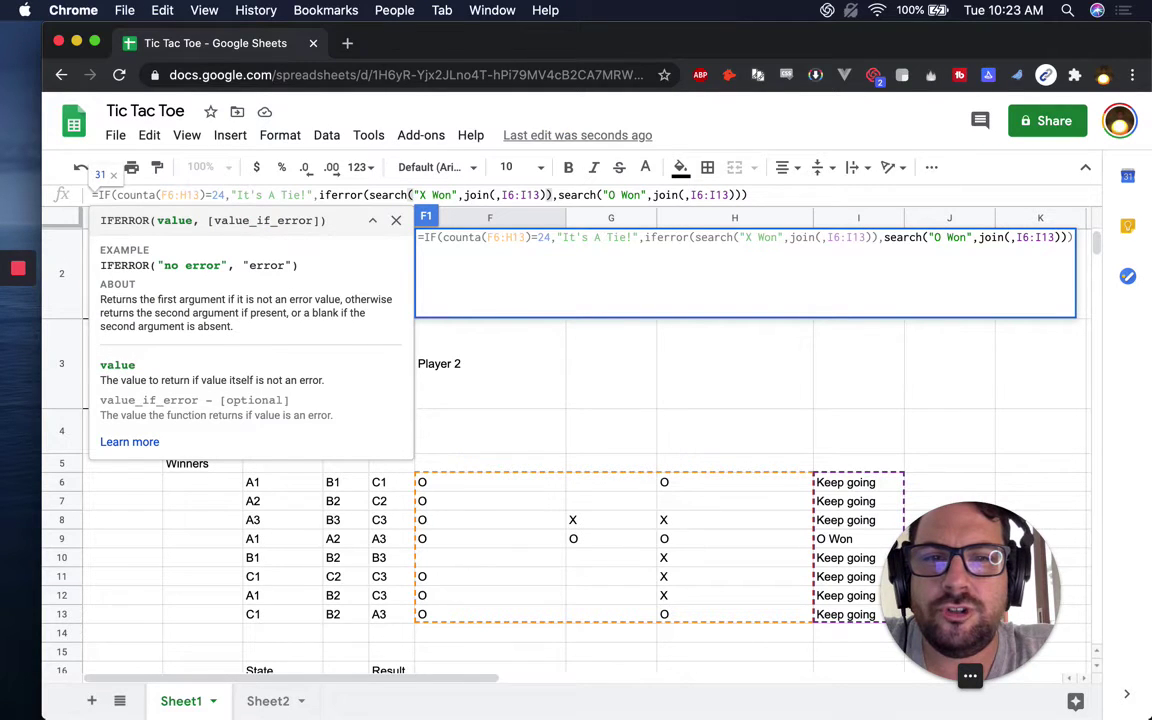
key(BackSpace)
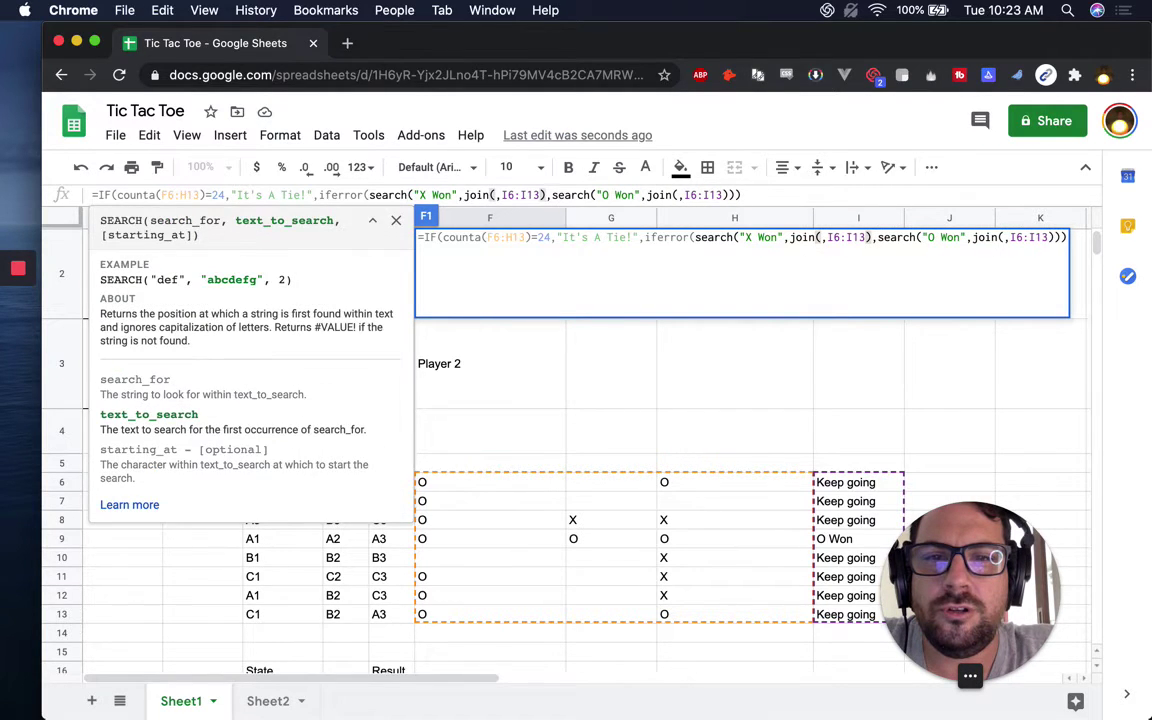
Remove and re-enter the comma between the "X Won" and "O Won" searches in the F1 formula
click(533, 195)
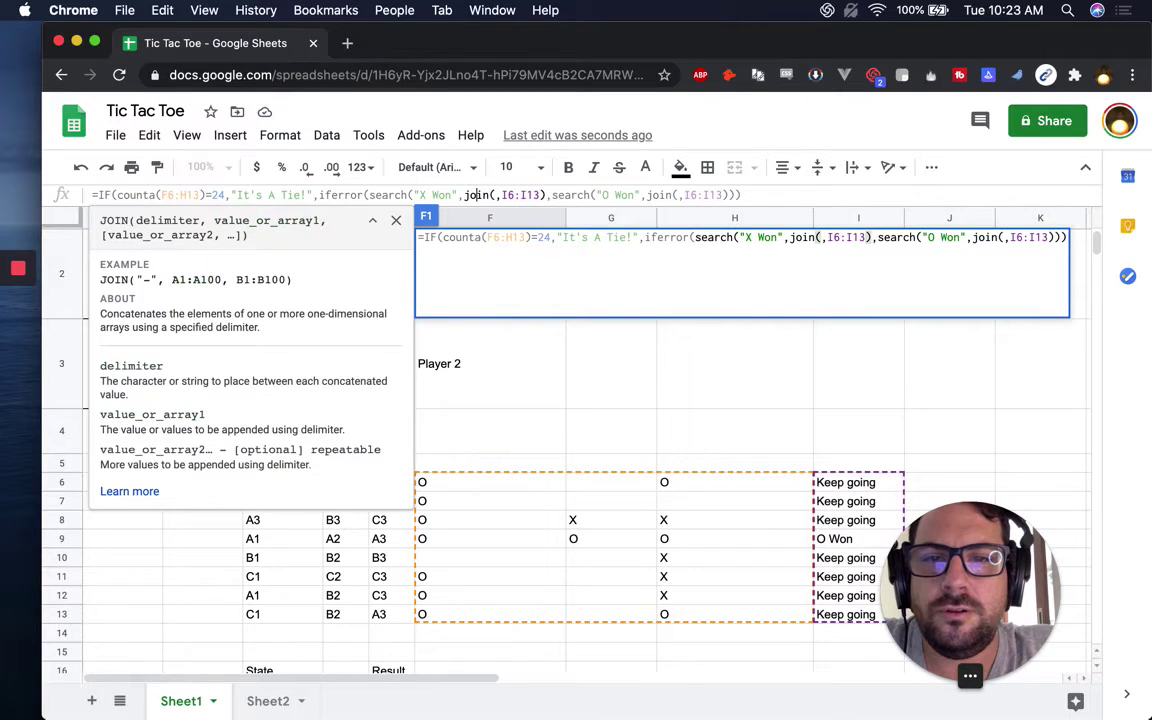
click(463, 195)
key(Right)
key(Right)
key(Right)
key(Right)
key(Right)
key(Right)
key(Right)
key(Right)
key(Right)
key(Right)
key(Right)
key(Right)
key(Right)
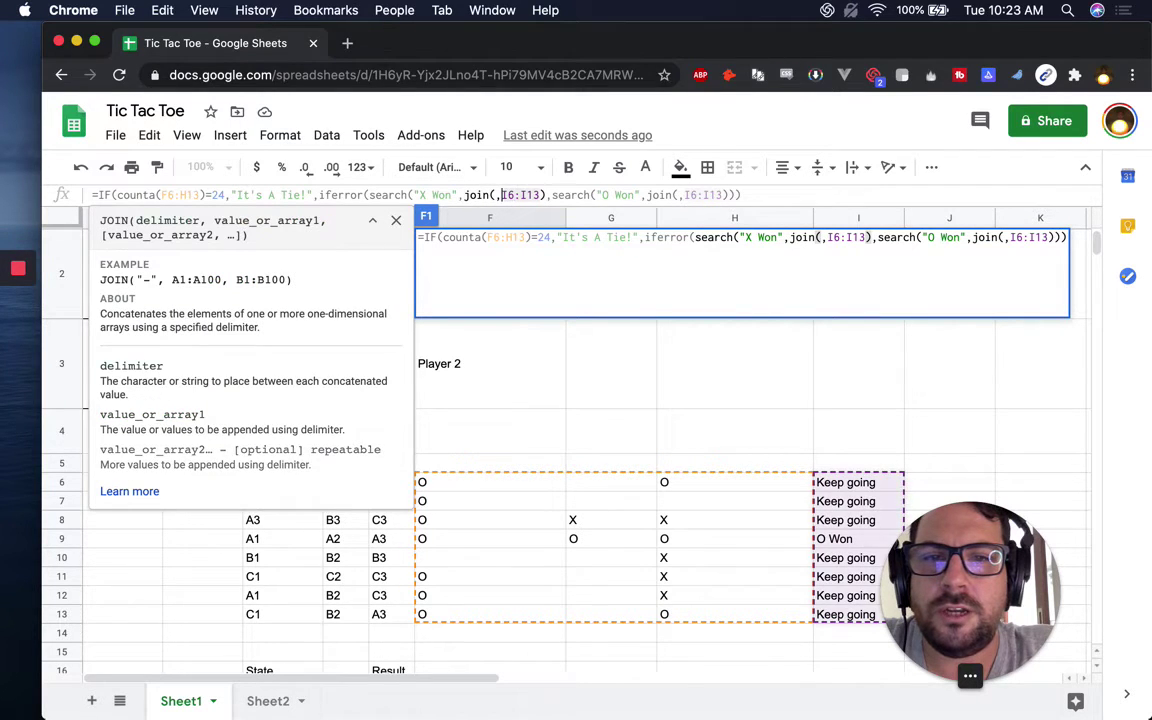
key(Delete)
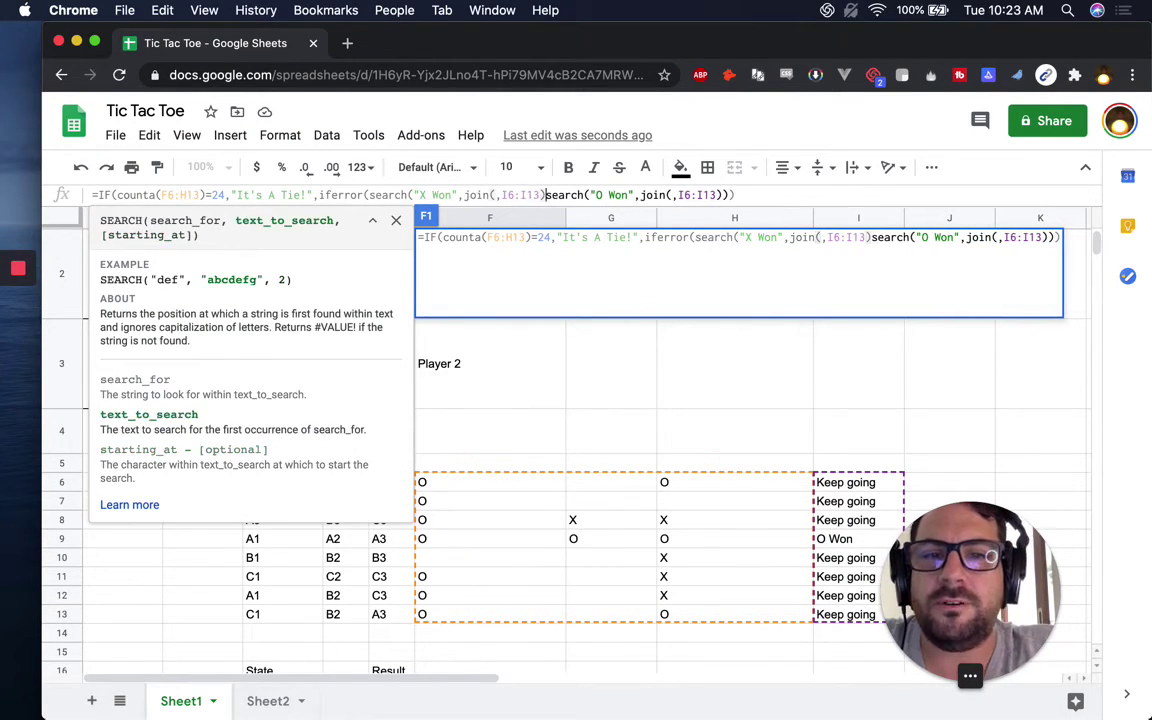
text(,)
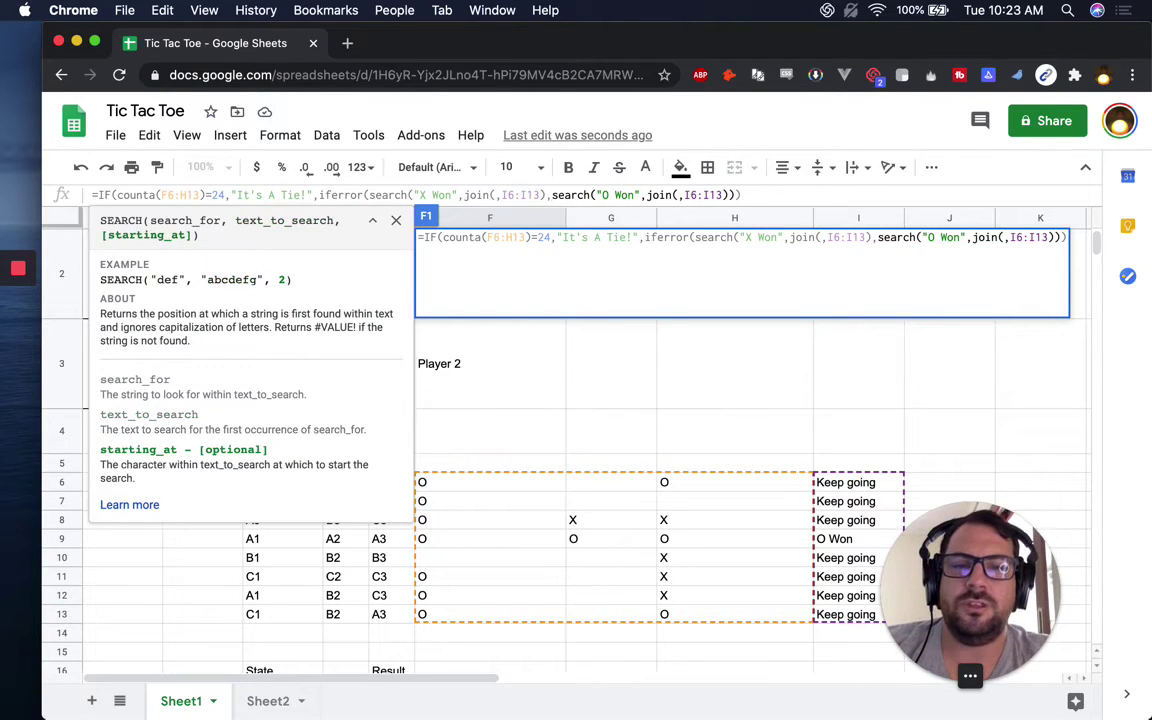
Insert a nested IFERROR with its opening parenthesis before the "O Won" search in the F1 formula
click(729, 195)
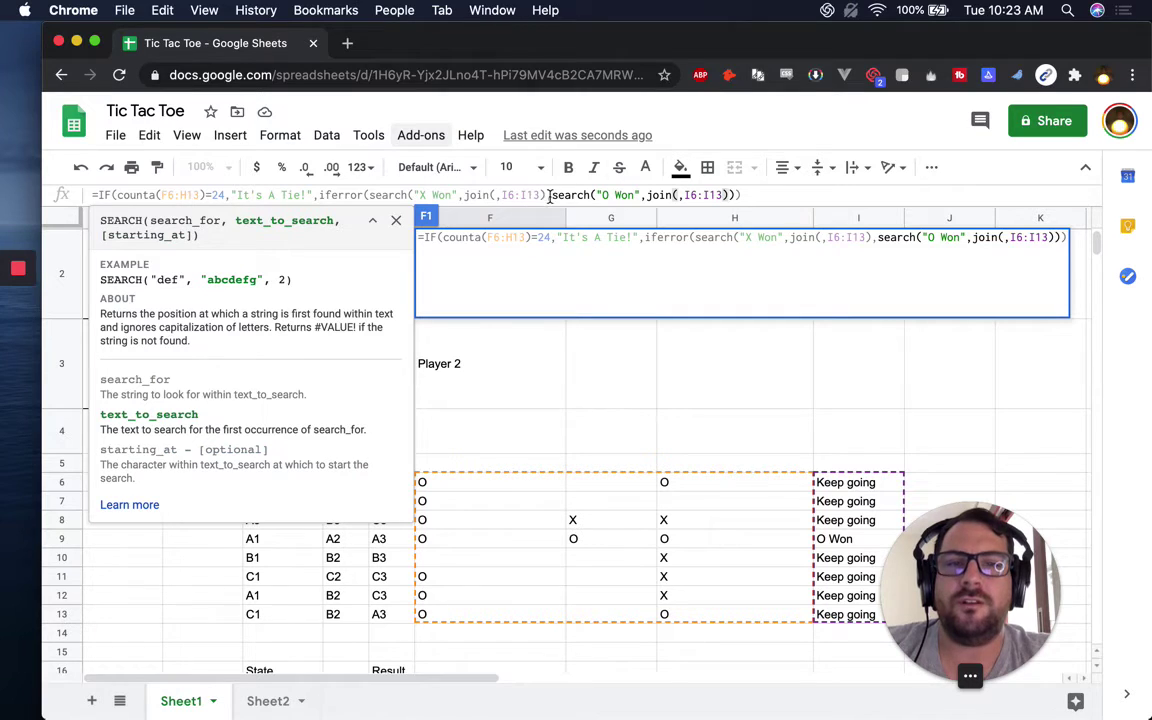
key(Left)
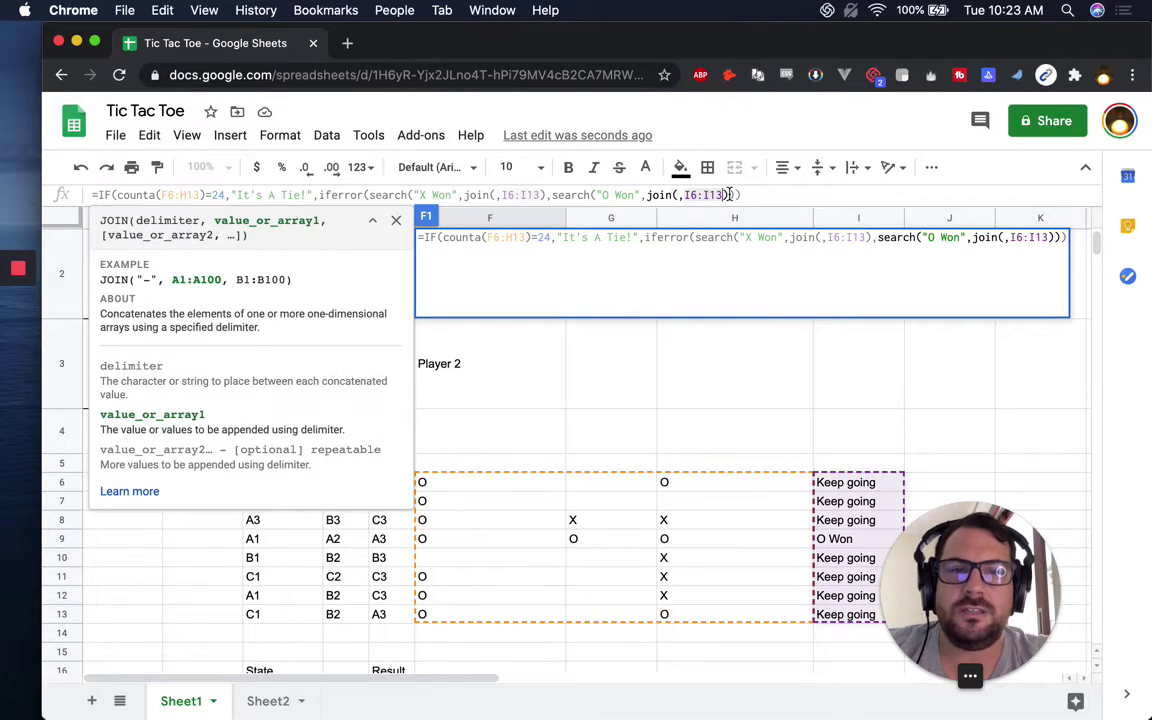
key(Right)
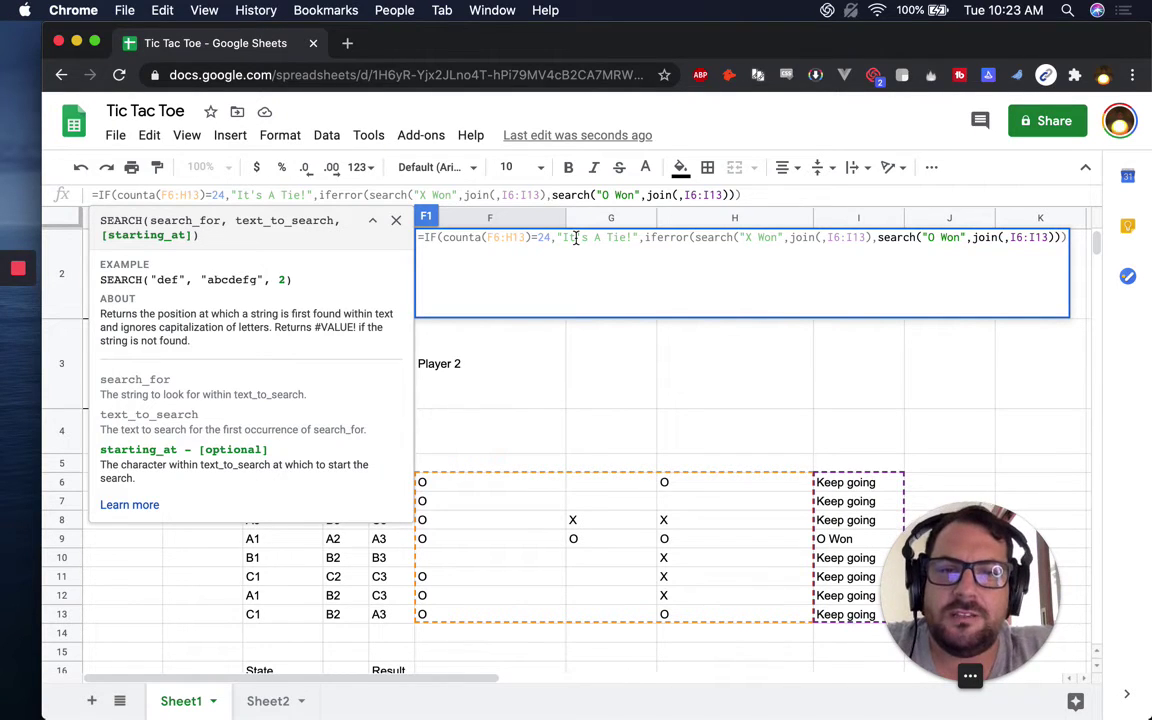
click(552, 195)
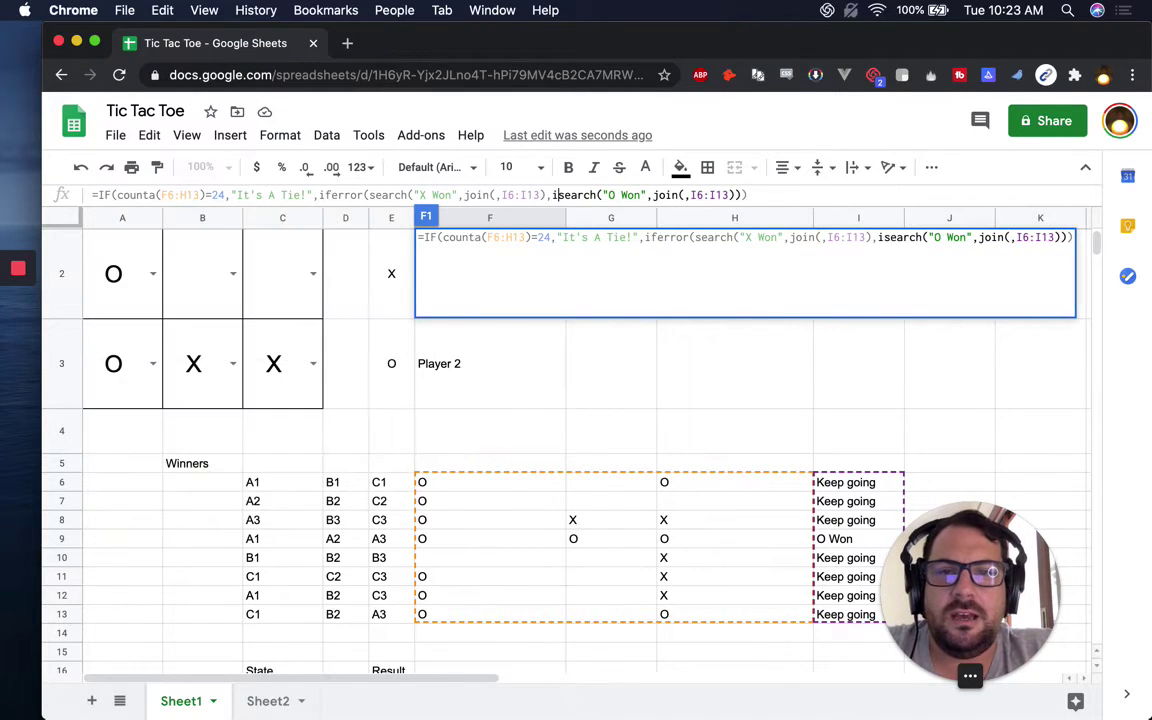
text(iferror()
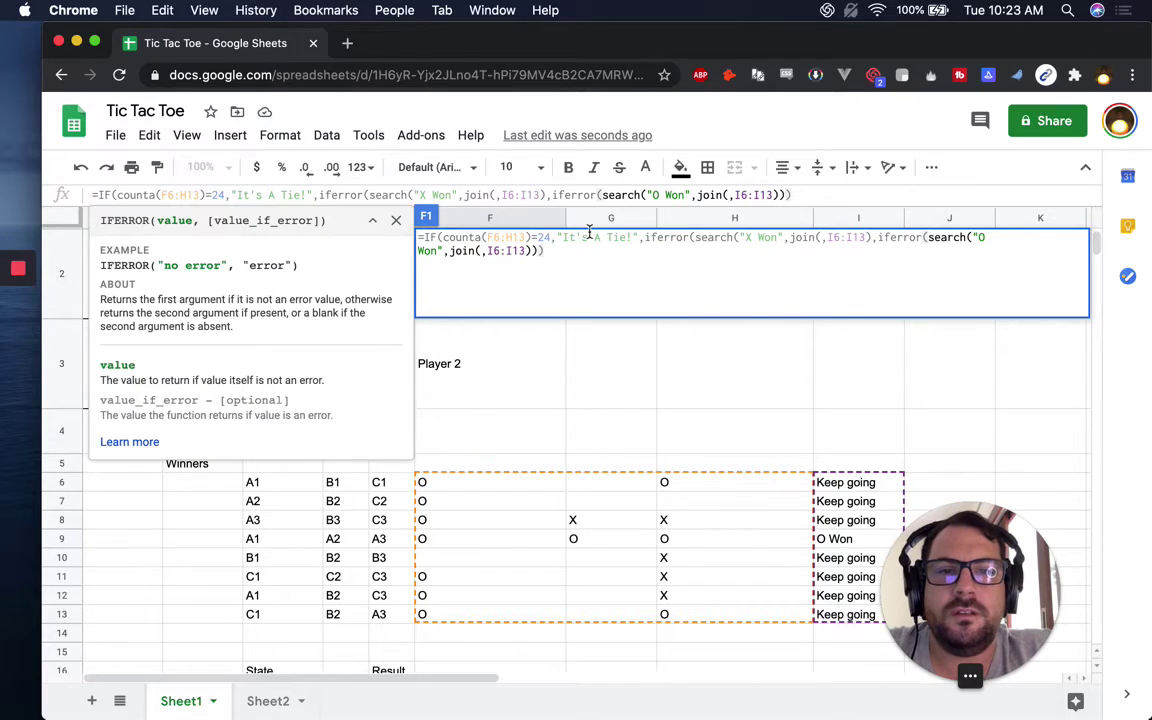
Add a comma after the "O Won" search in F1 for the nested IFERROR's fallback argument
key(Right)
key(Right)
key(Right)
key(Right)
key(Right)
key(Right)
key(Right)
key(Right)
key(Right)
key(Right)
key(Right)
key(Right)
key(Right)
key(Right)
key(Right)
key(Right)
key(Right)
key(Right)
key(Right)
key(Right)
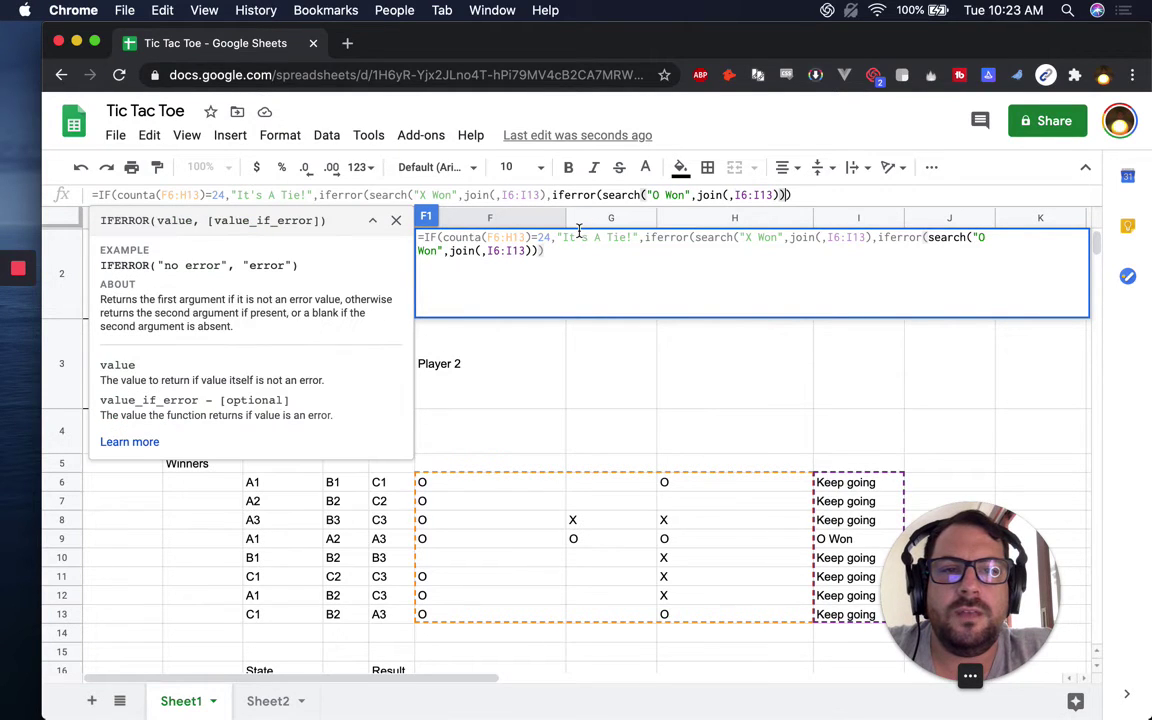
text(,)
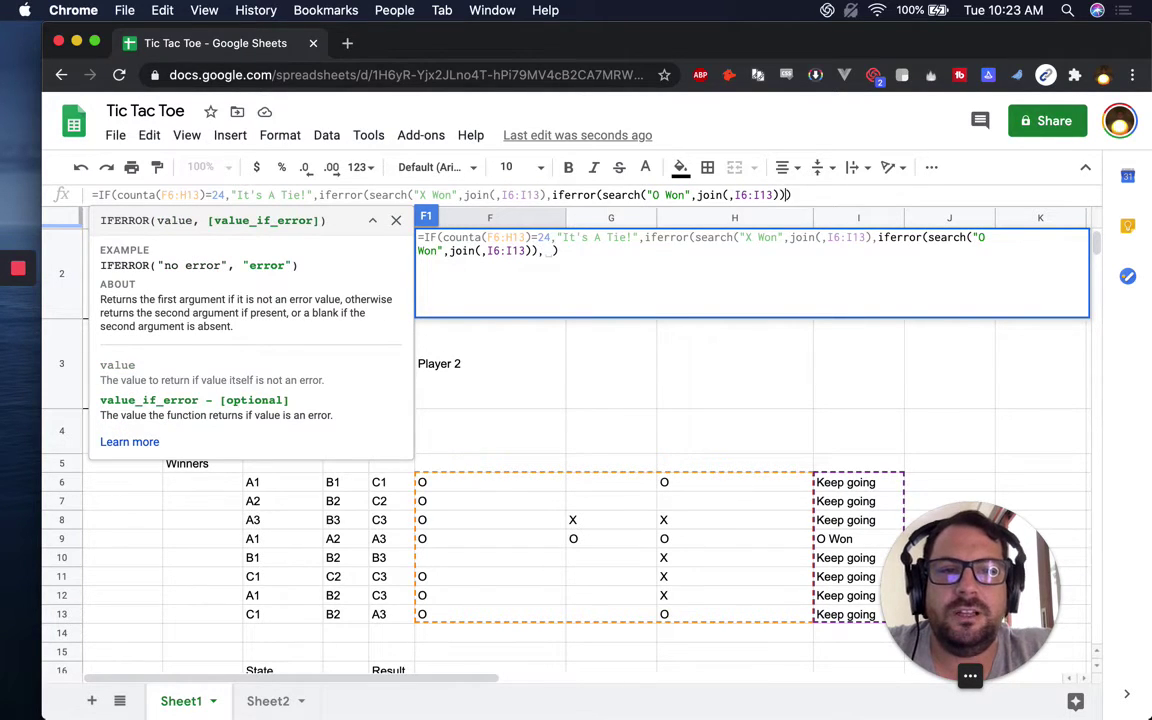
key(BackSpace)
key(BackSpace)
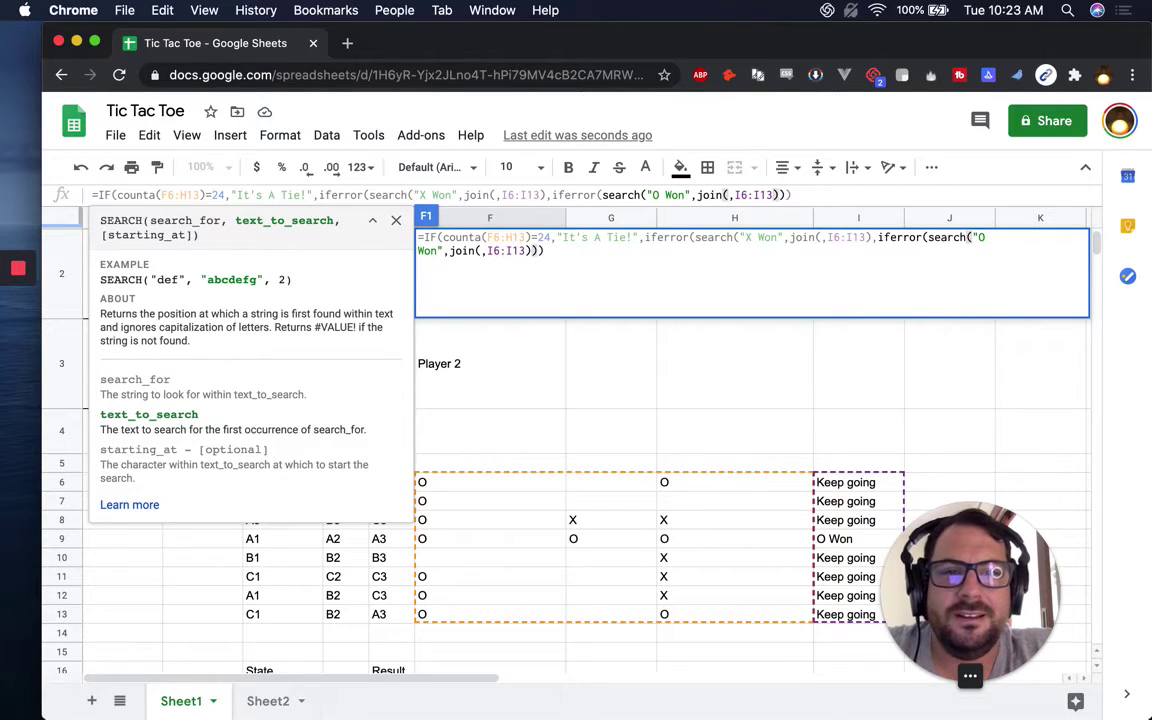
text(,)
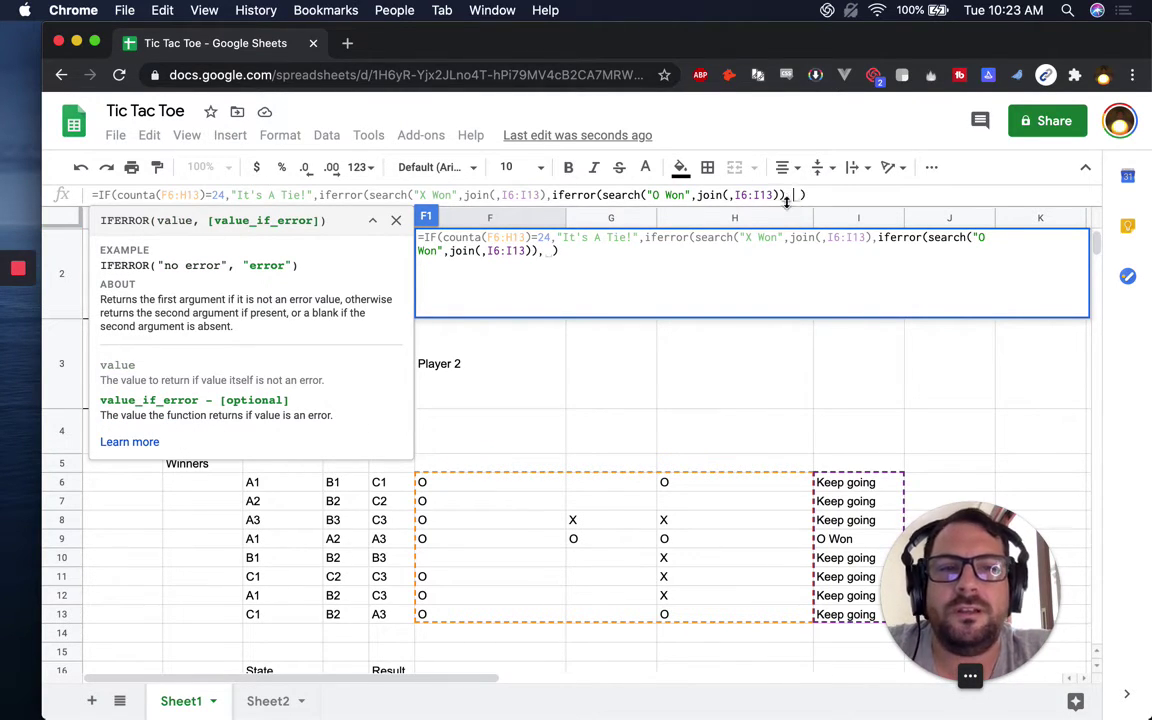
key(BackSpace)
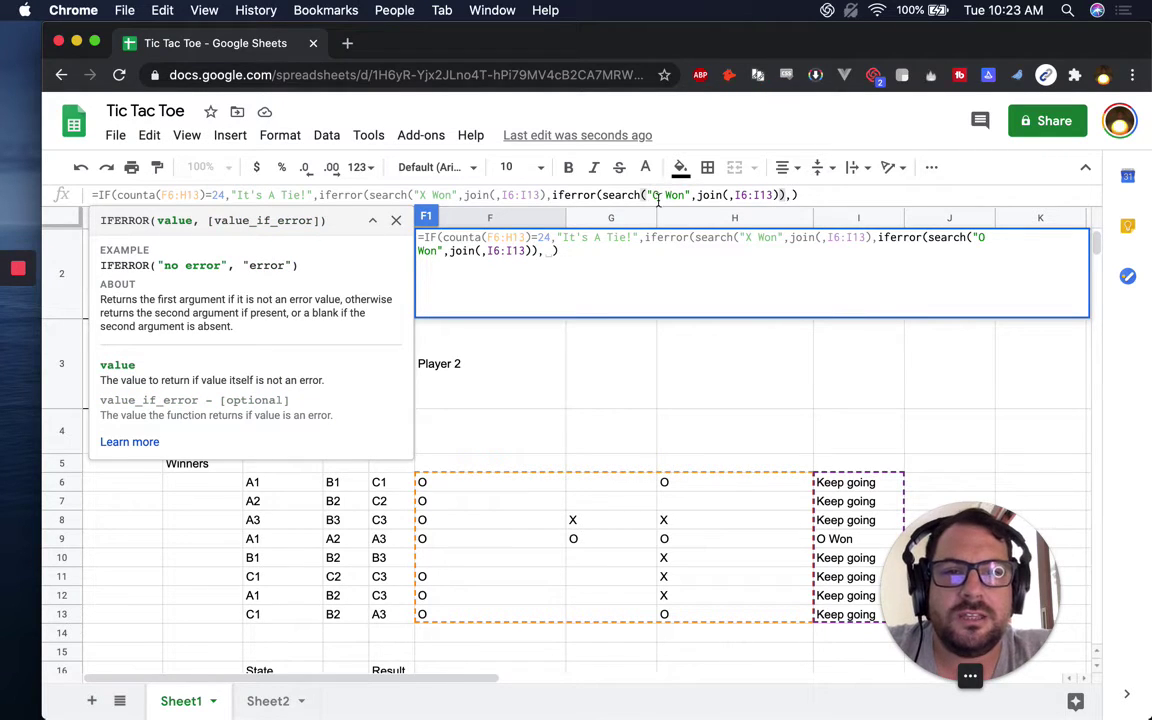
Enter "Keep on going" as the nested IFERROR's fallback text and commit the F1 formula
click(781, 194)
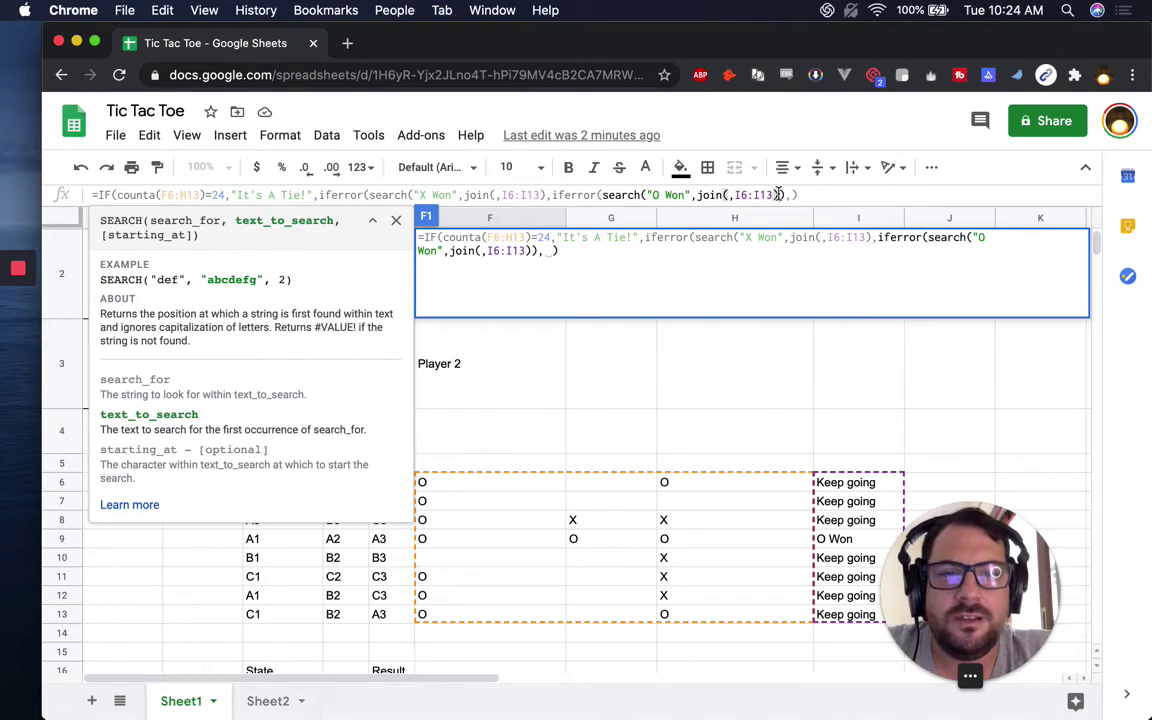
click(785, 195)
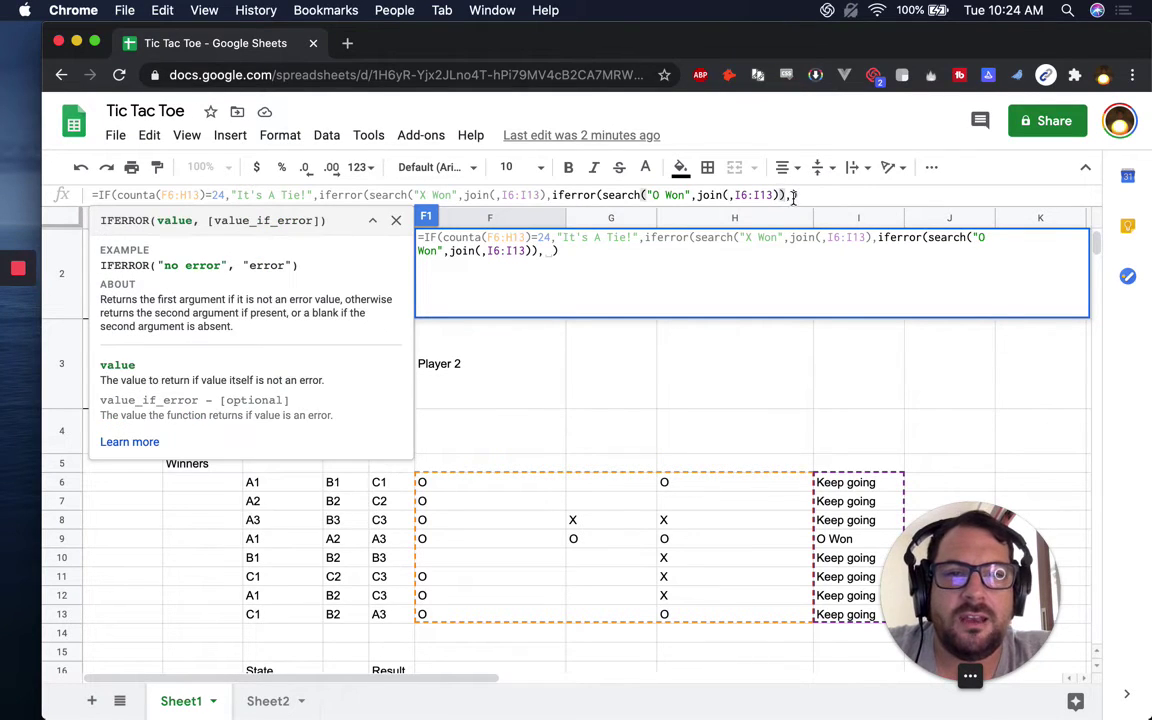
click(791, 195)
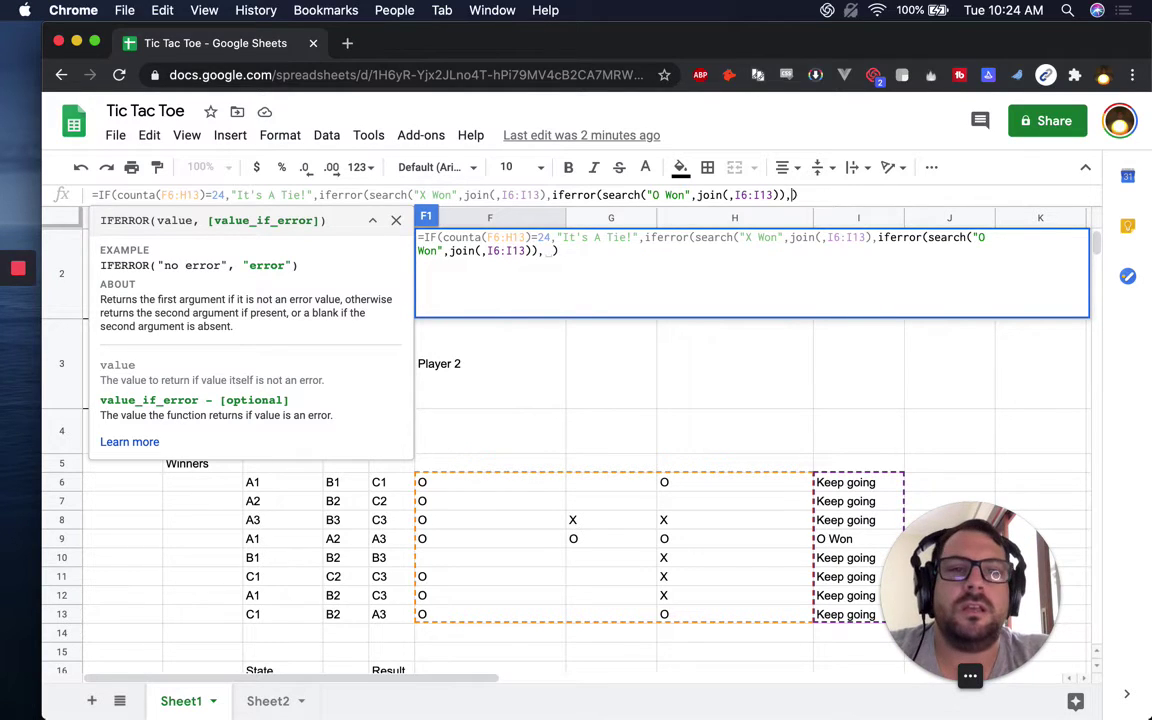
text("Keep o)
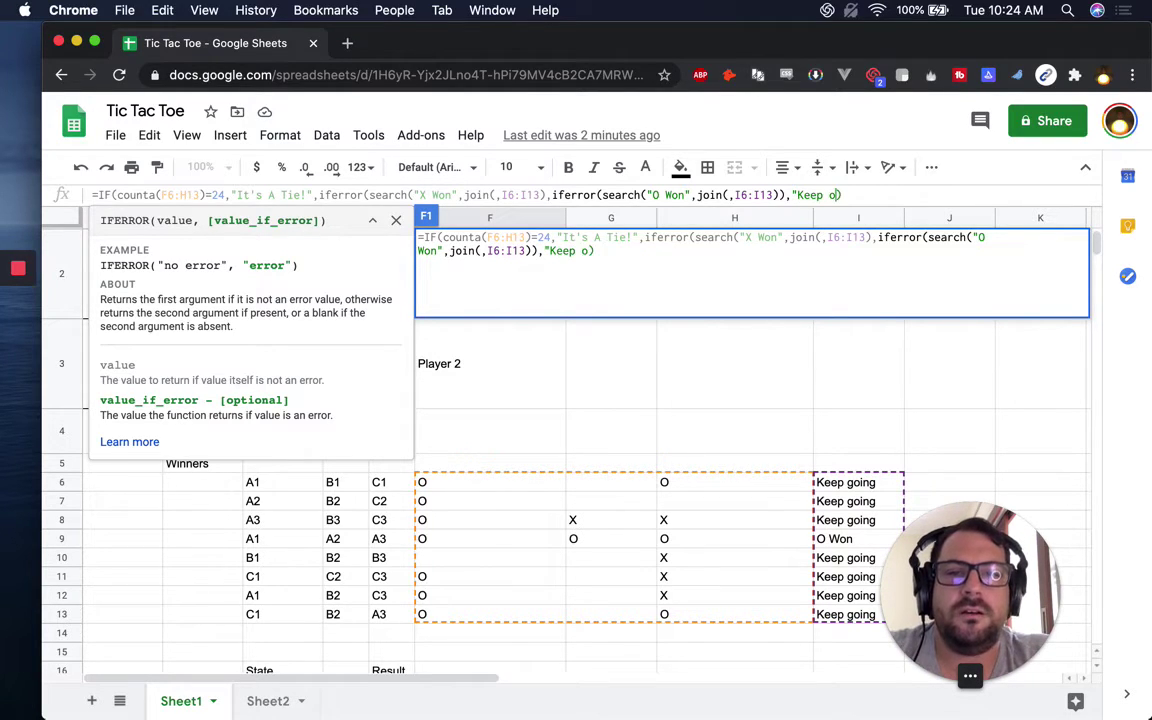
text(ing")
key(Return)
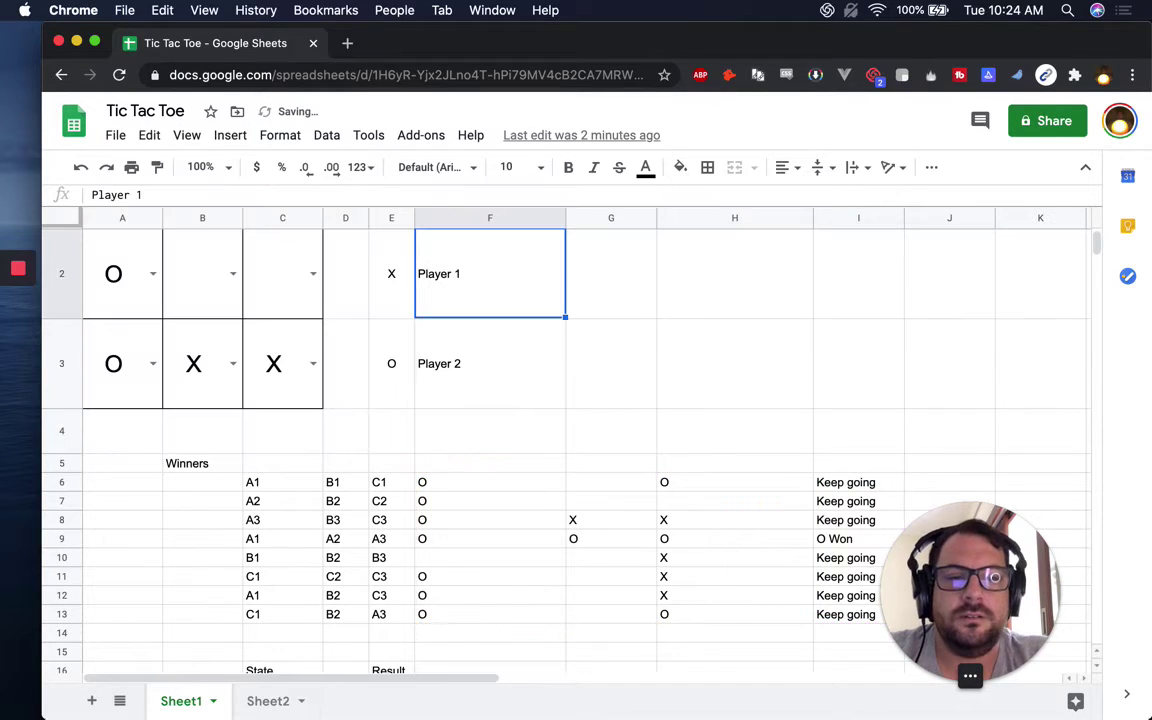
Compare the nested IFERROR formula in F1 with the winning-line formula in I9
key(Up)
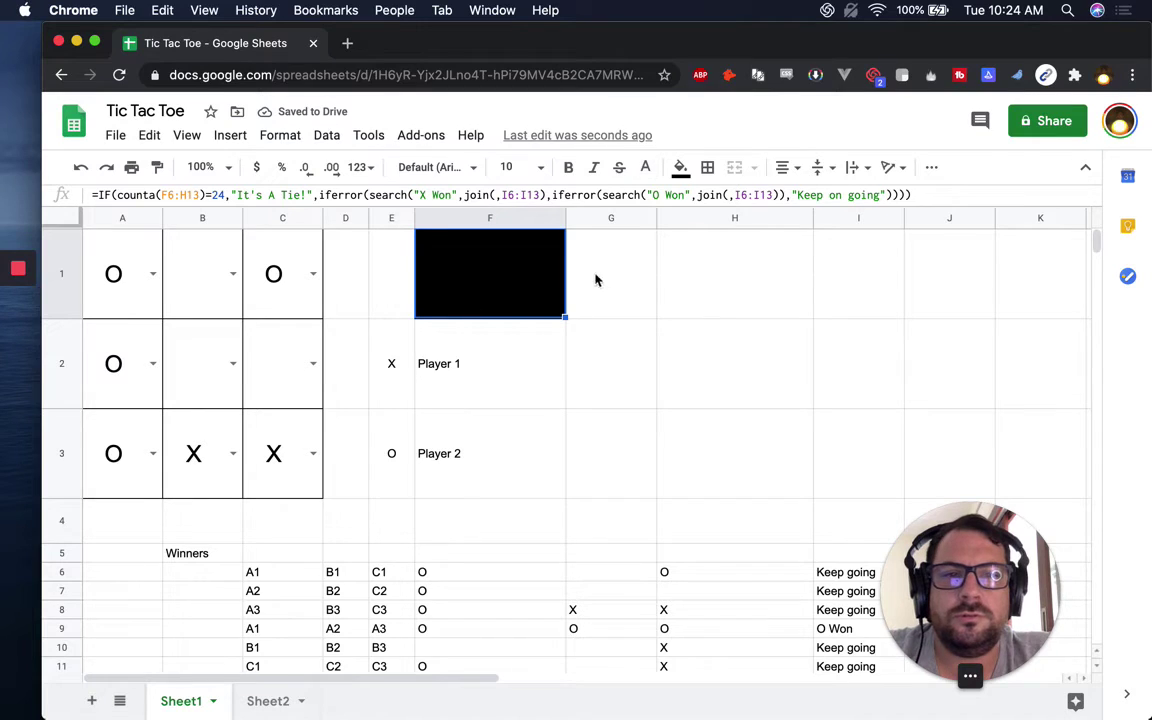
click(906, 196)
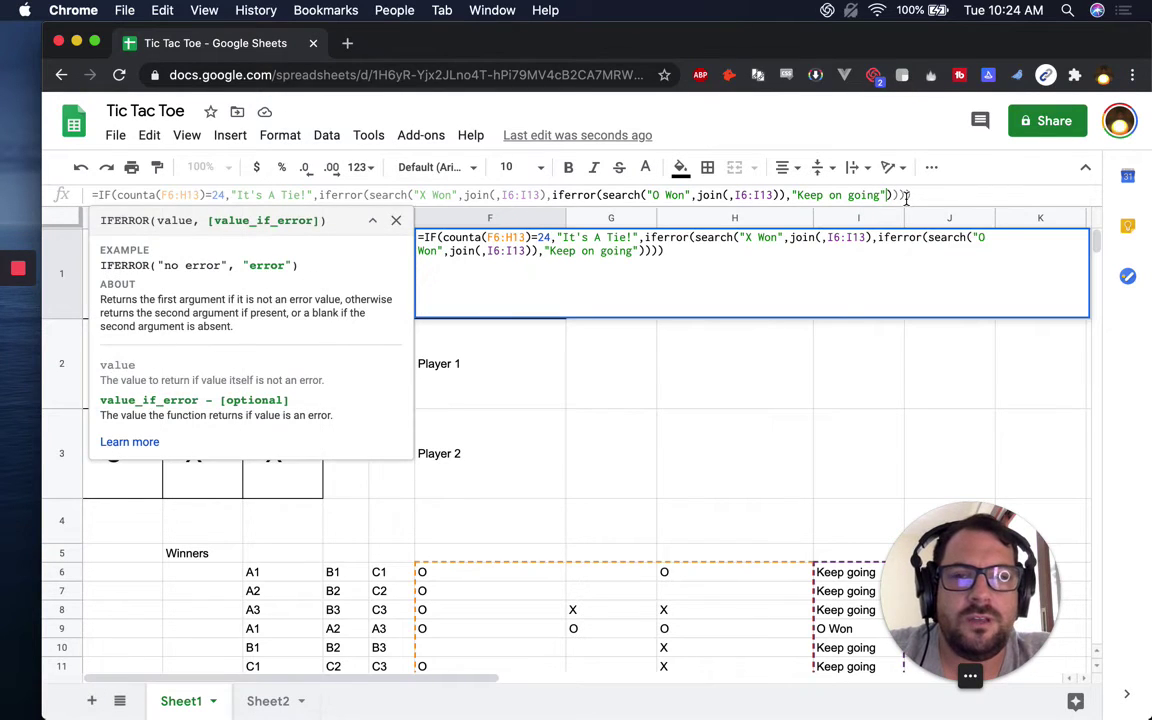
key(Escape)
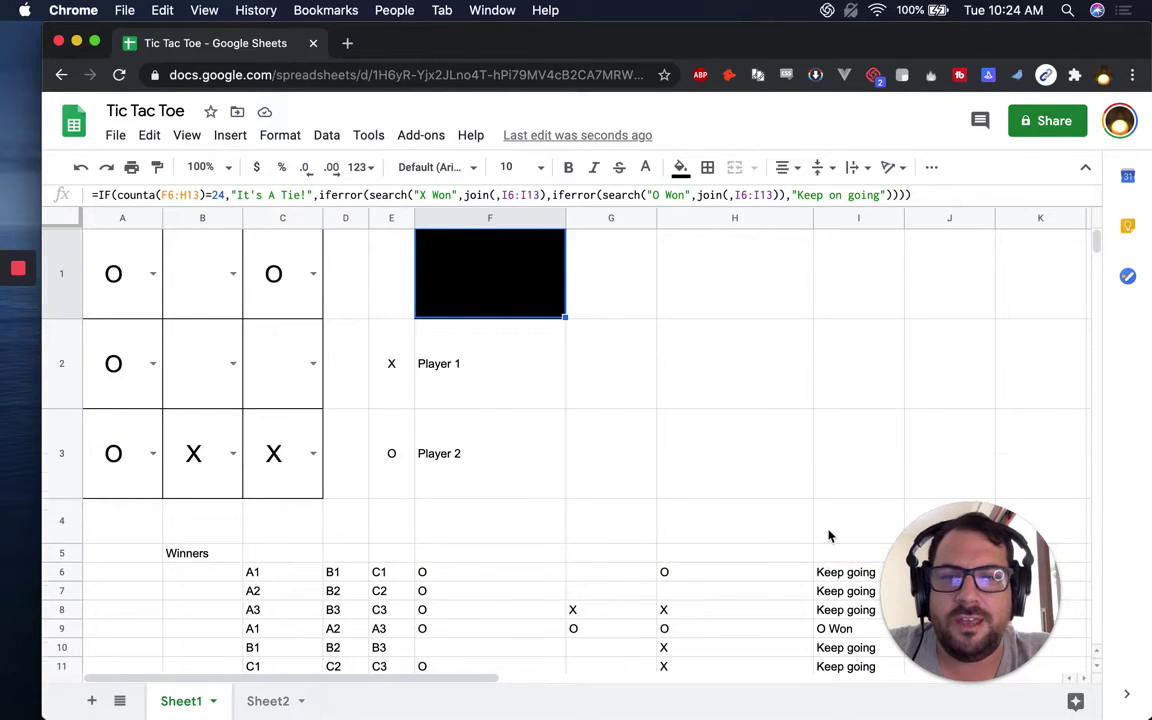
scroll(828, 536, down, 5)
scroll(666, 458, up, 2)
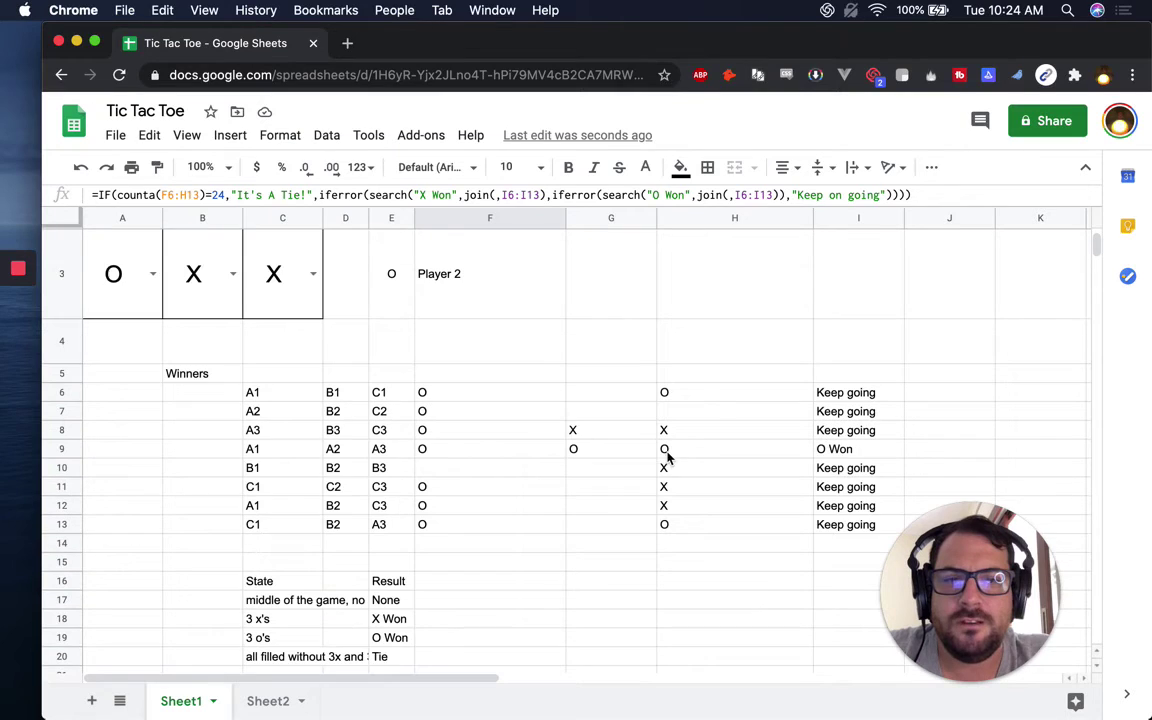
click(885, 455)
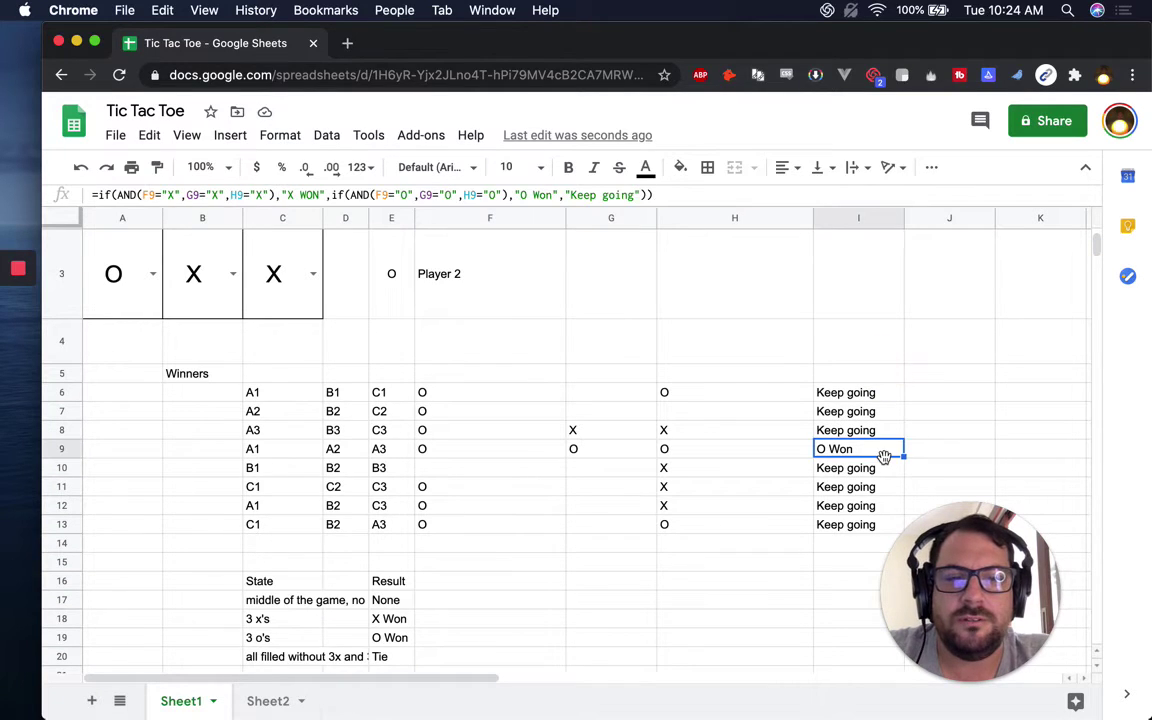
click(524, 266)
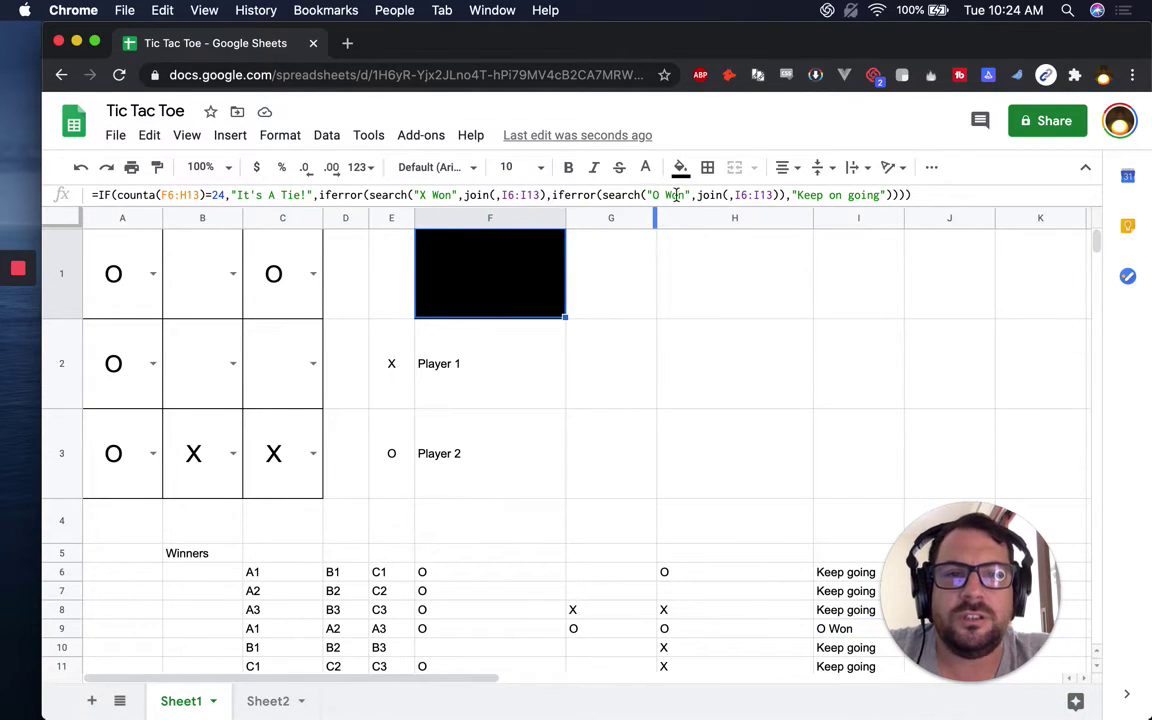
Delete the "Keep on going" fallback from the nested IFERROR in F1, leaving a blank argument after the comma
click(601, 196)
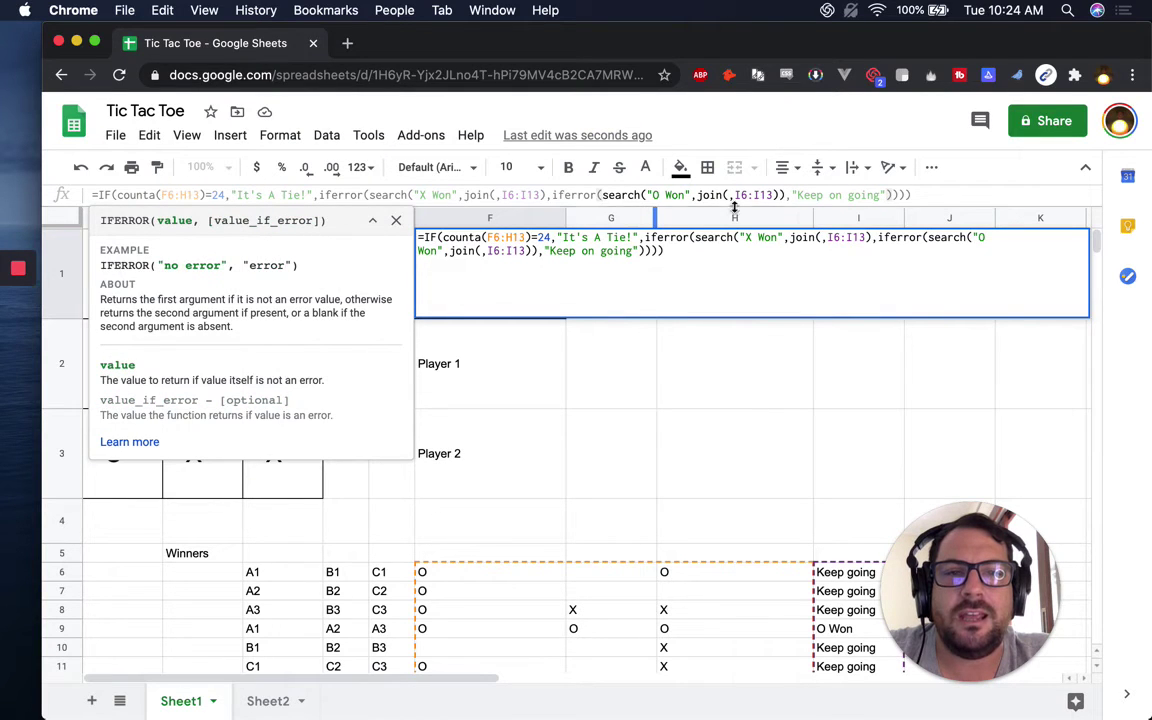
click(320, 195)
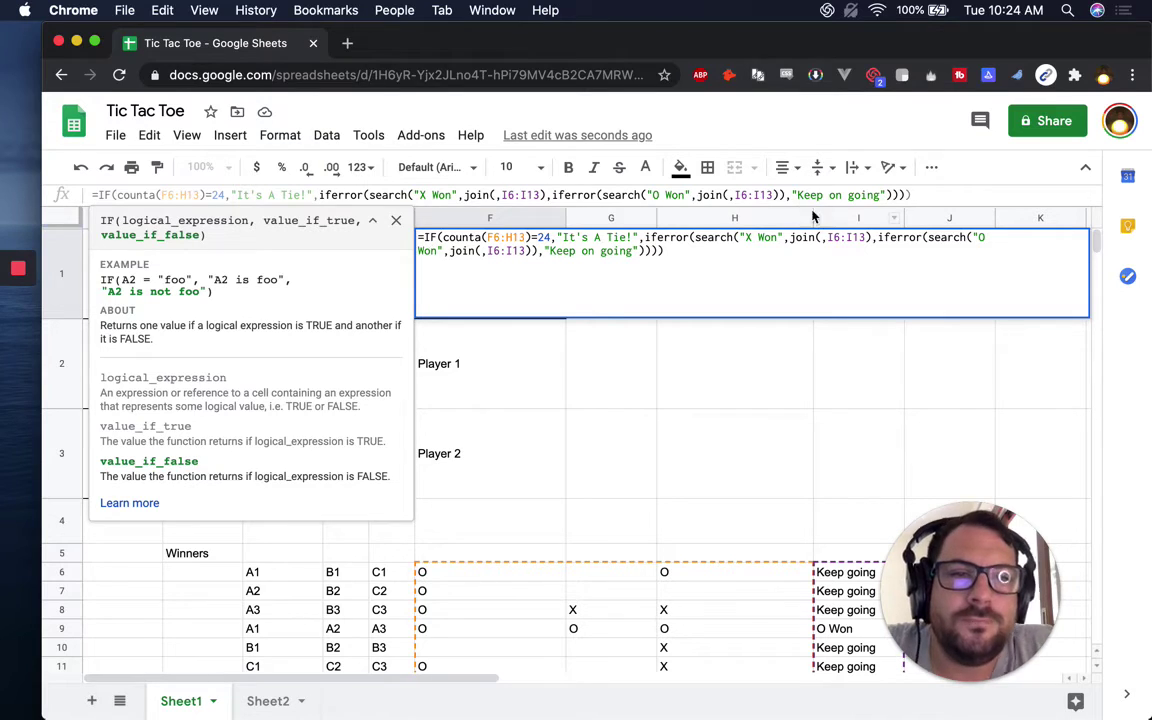
drag(792, 195, 887, 195)
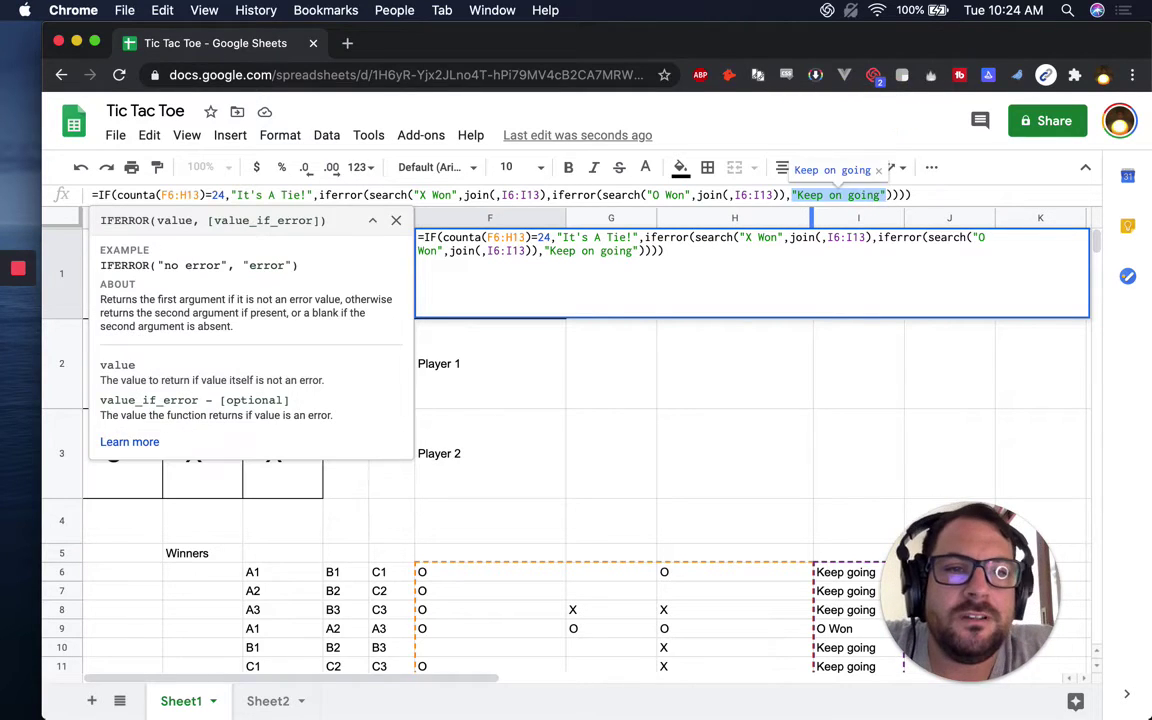
key(BackSpace)
key(BackSpace)
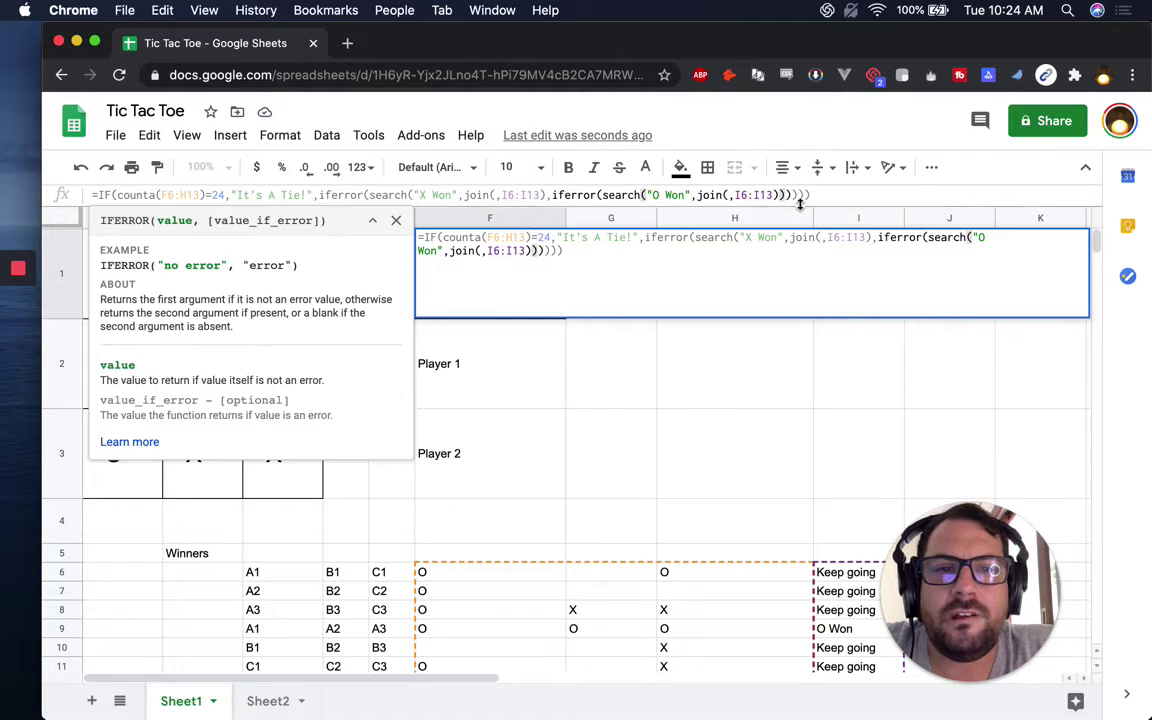
text(,)
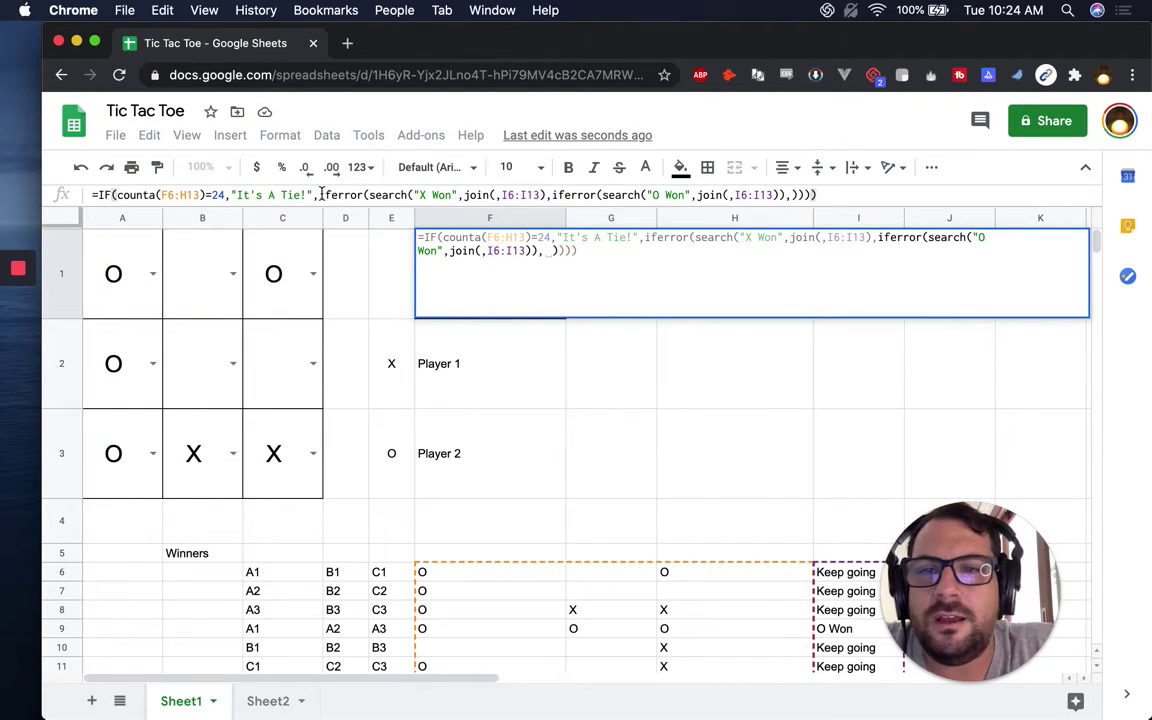
Wrap the IFERROR searches in F1 in an IF testing for >0, with a comma for its true value
click(320, 196)
text(if()
click(829, 195)
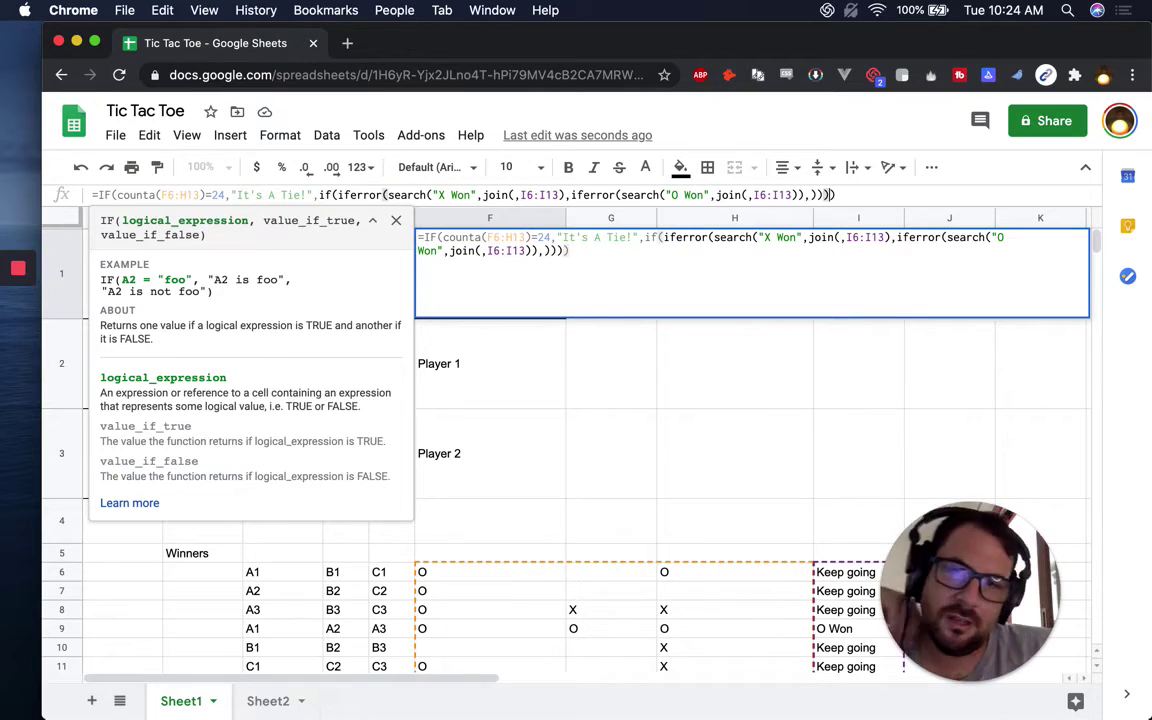
text(>0)
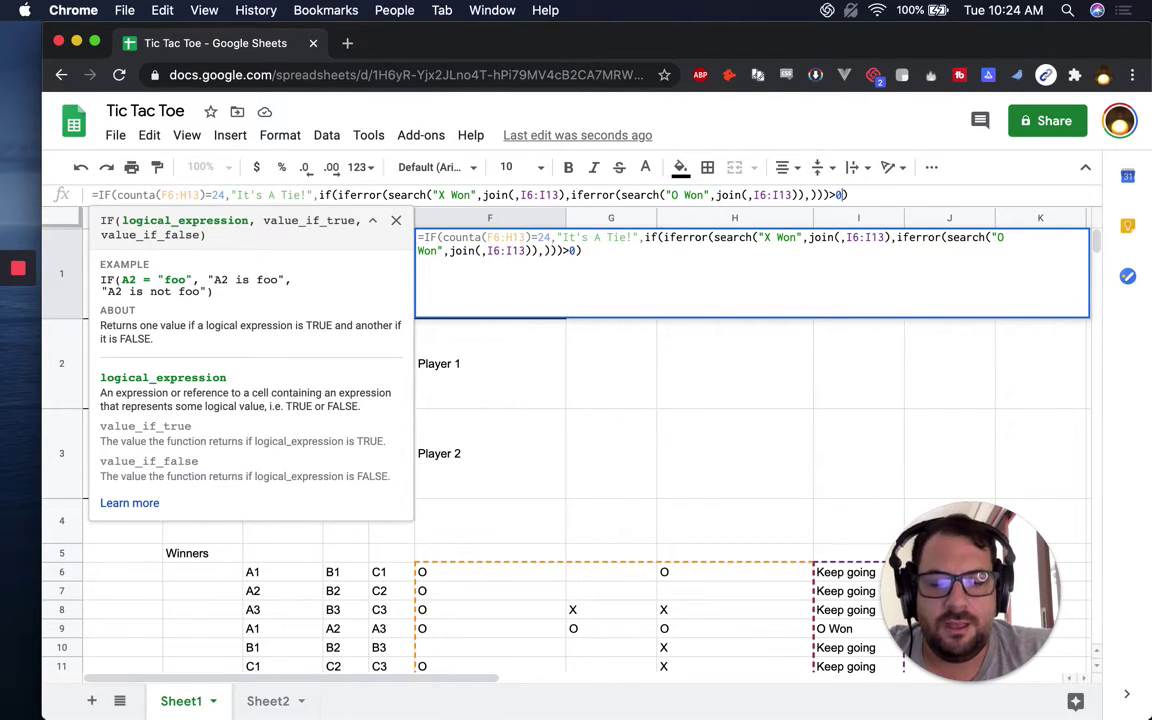
text(,")
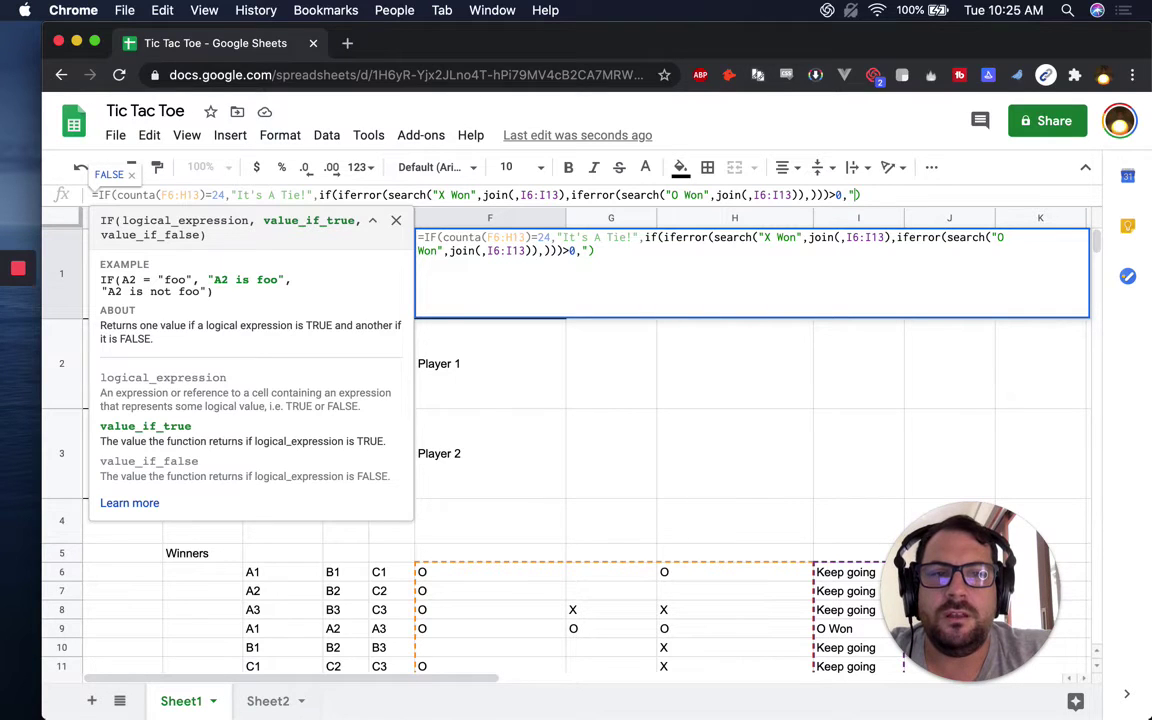
key(BackSpace)
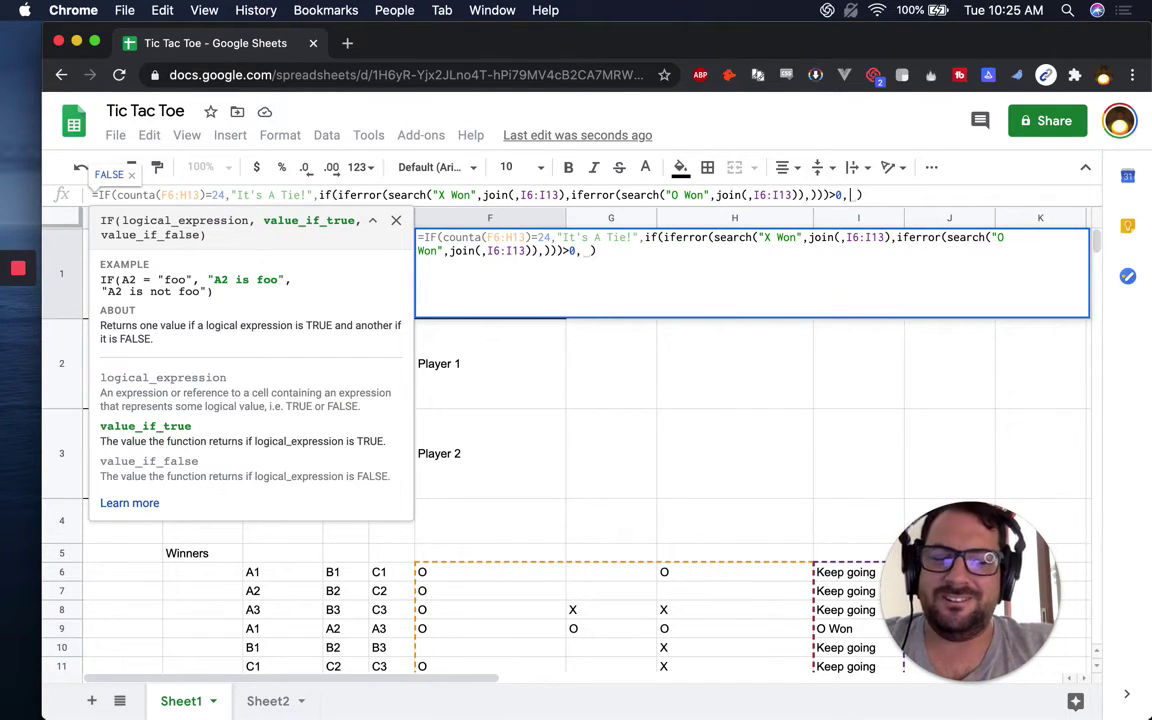
Insert a FILTER over I7:I13 as the inner IF's true value in the F1 formula
text(filter)
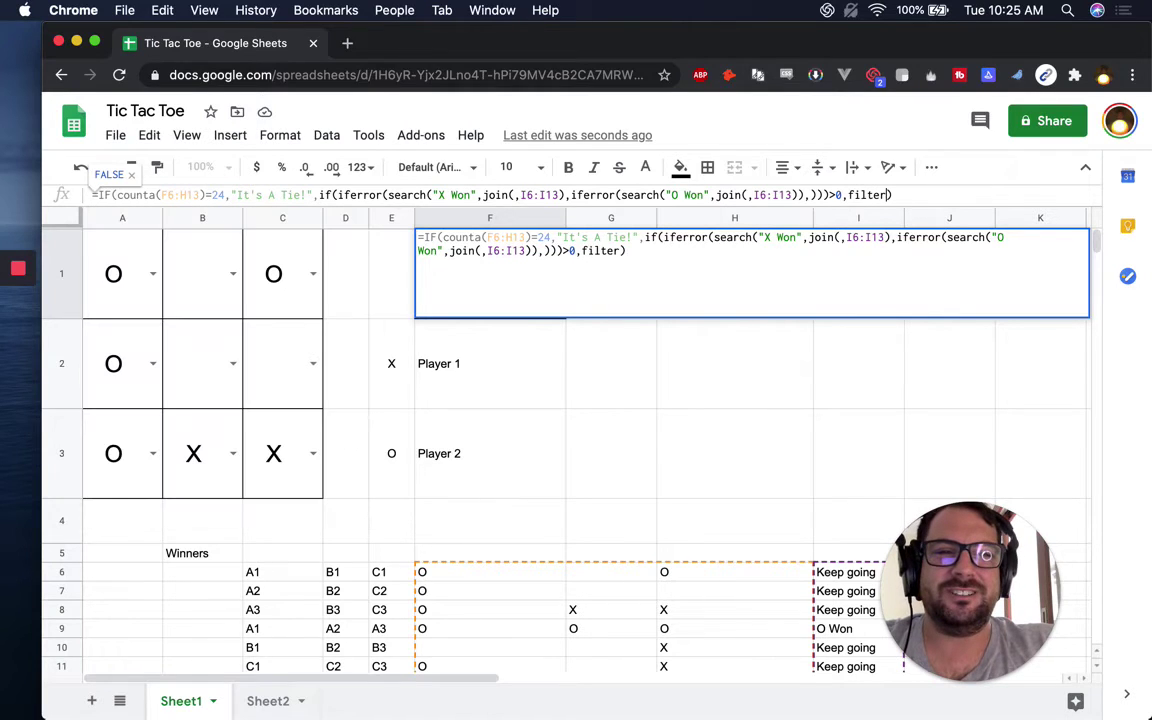
text(()
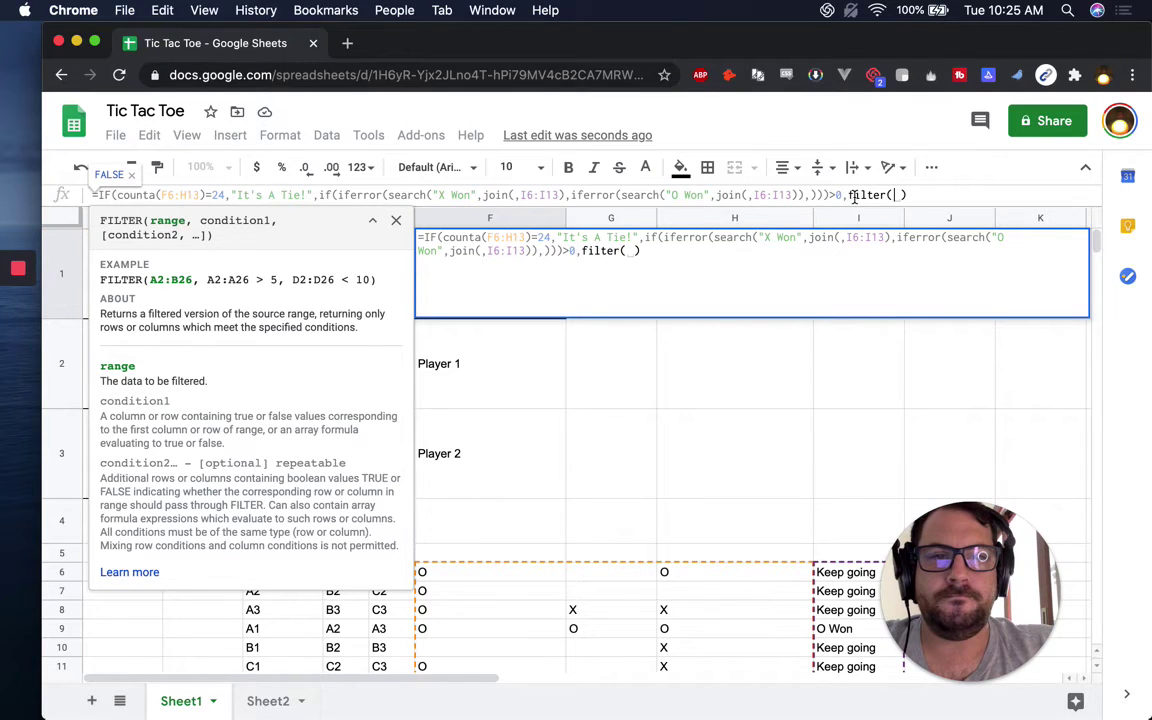
scroll(652, 490, down, 3)
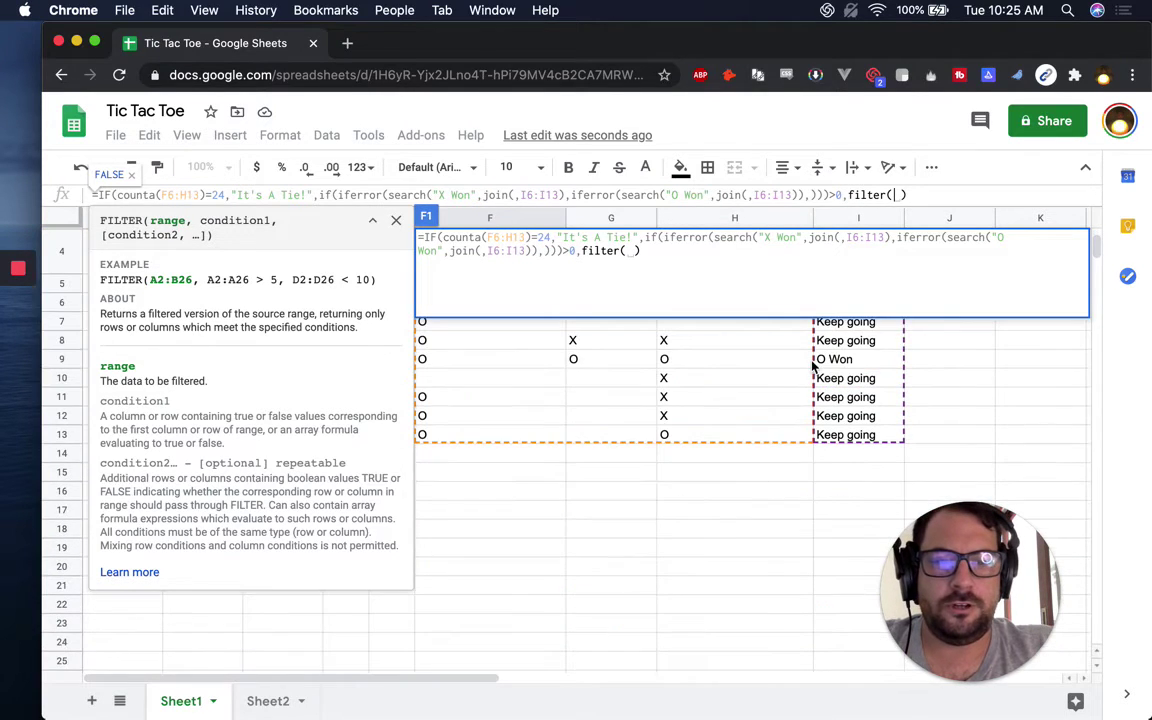
scroll(845, 368, up, 2)
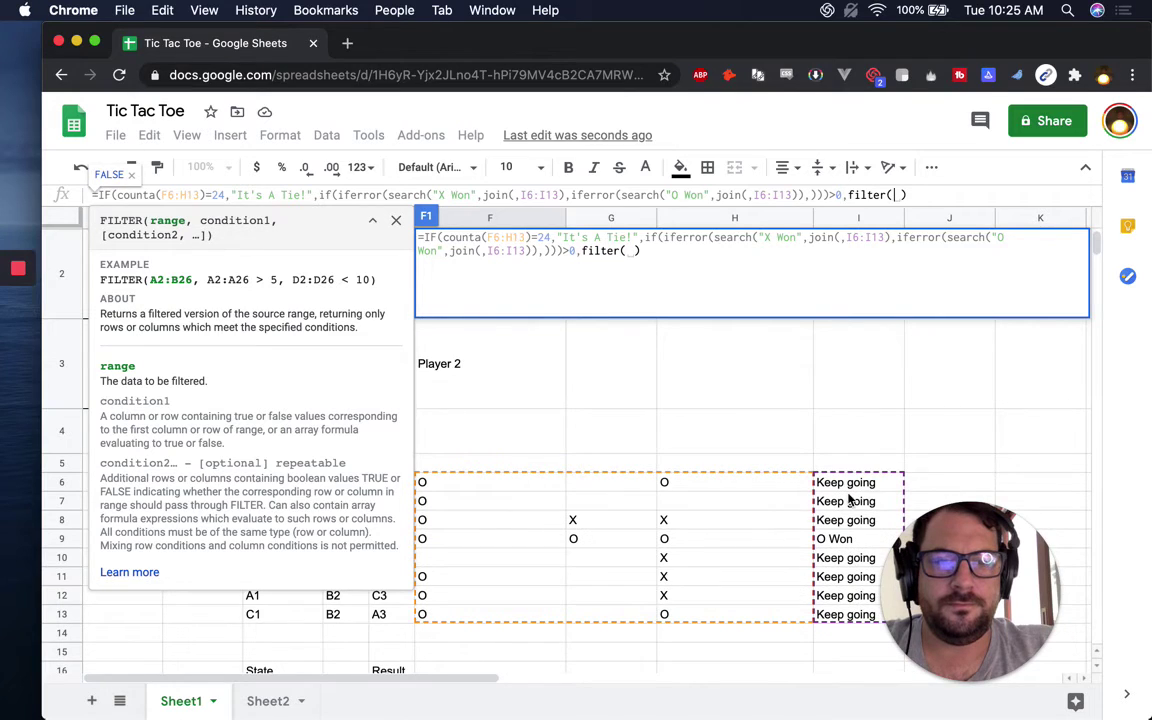
drag(848, 501, 860, 620)
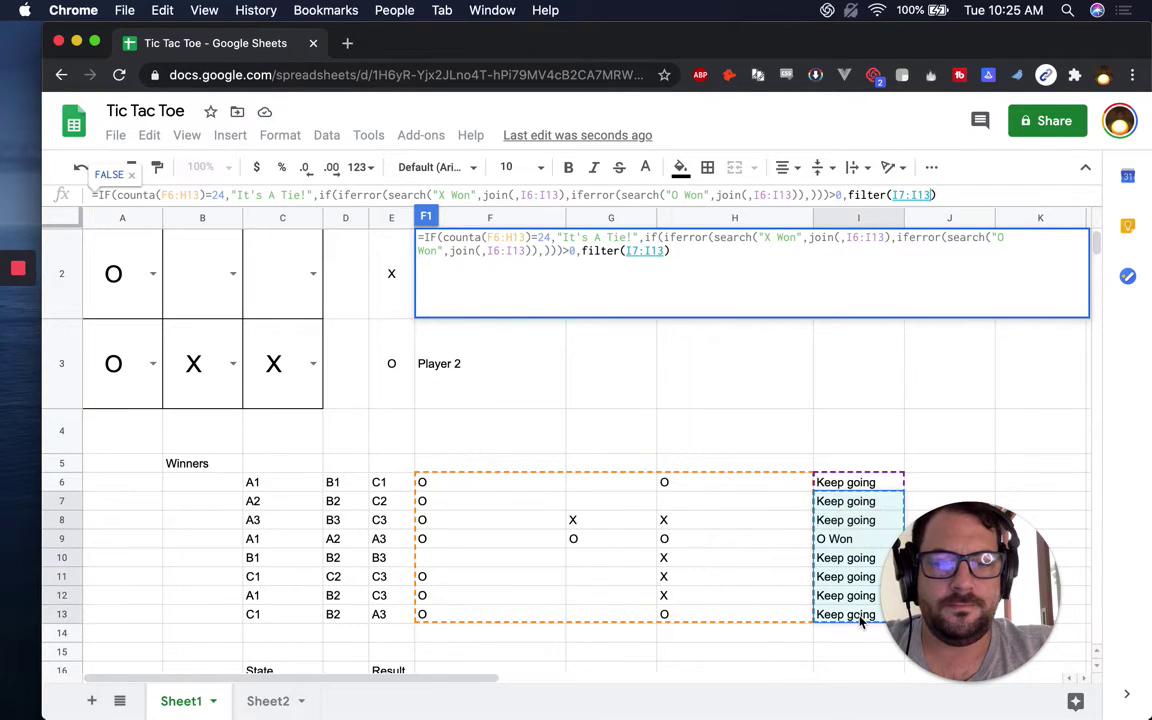
Correct the FILTER range in the F1 formula to I6:I13
click(920, 202)
key(Left)
key(Left)
key(Left)
key(Left)
key(BackSpace)
text(6)
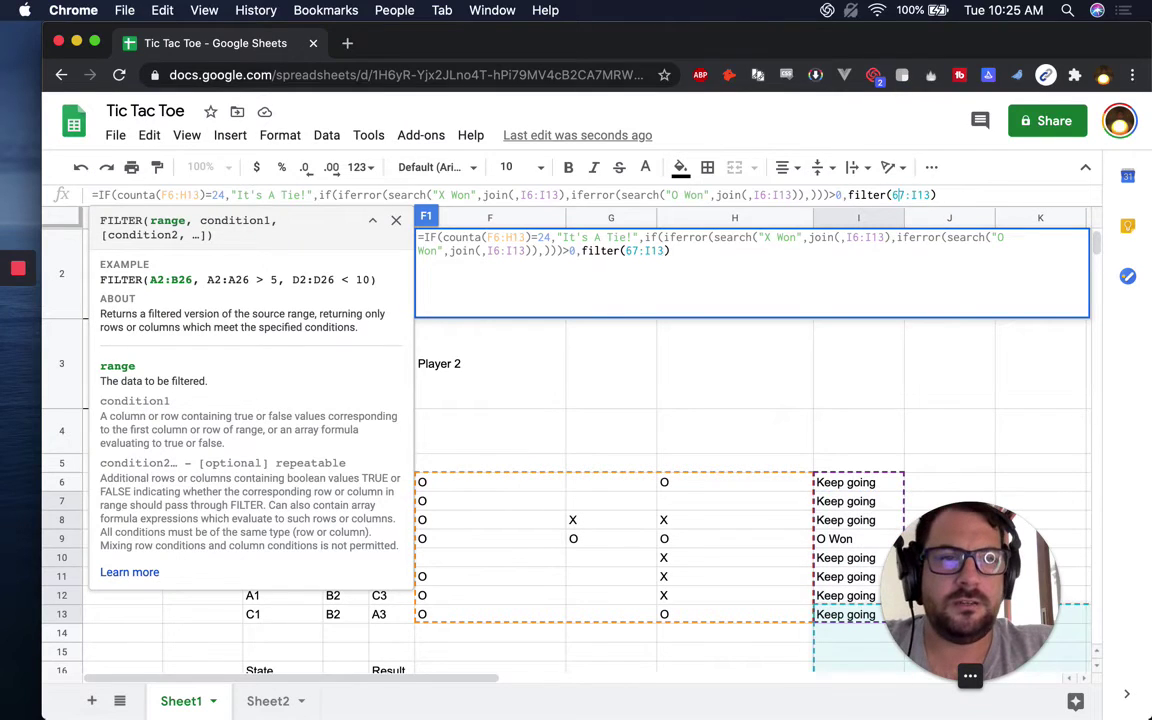
key(Right)
key(Right)
key(Right)
key(Right)
key(Left)
key(Left)
key(Left)
key(BackSpace)
key(BackSpace)
text(I)
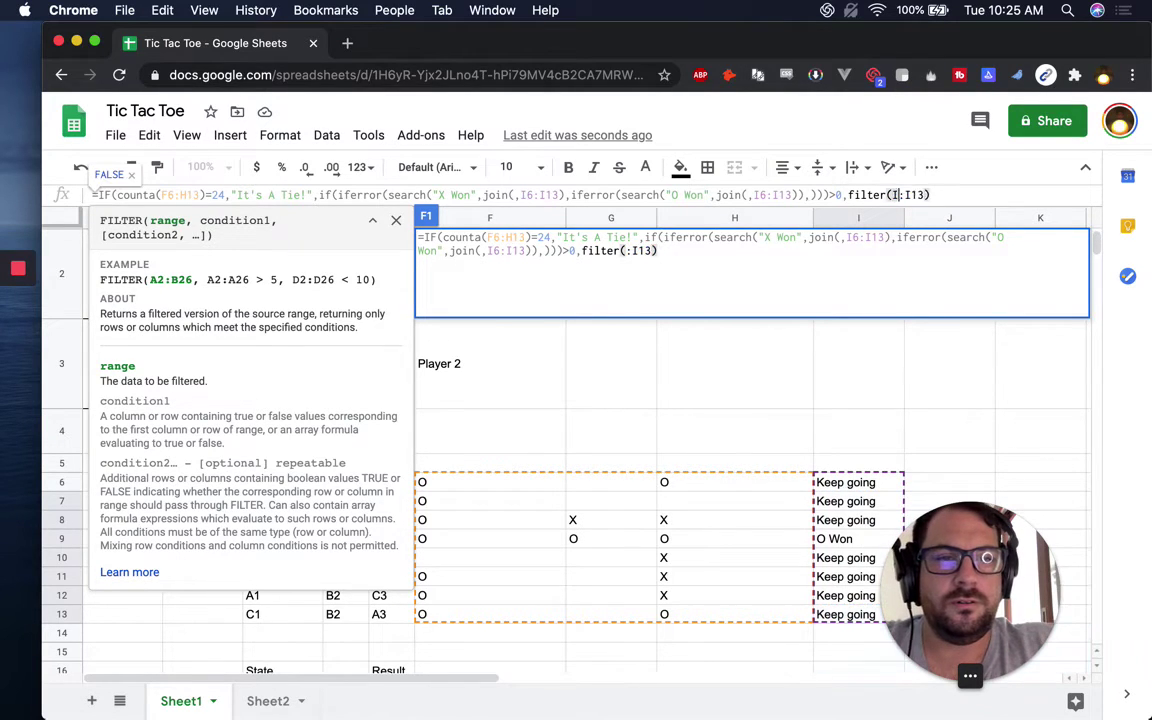
text(6)
key(Right)
key(Right)
key(Right)
key(Right)
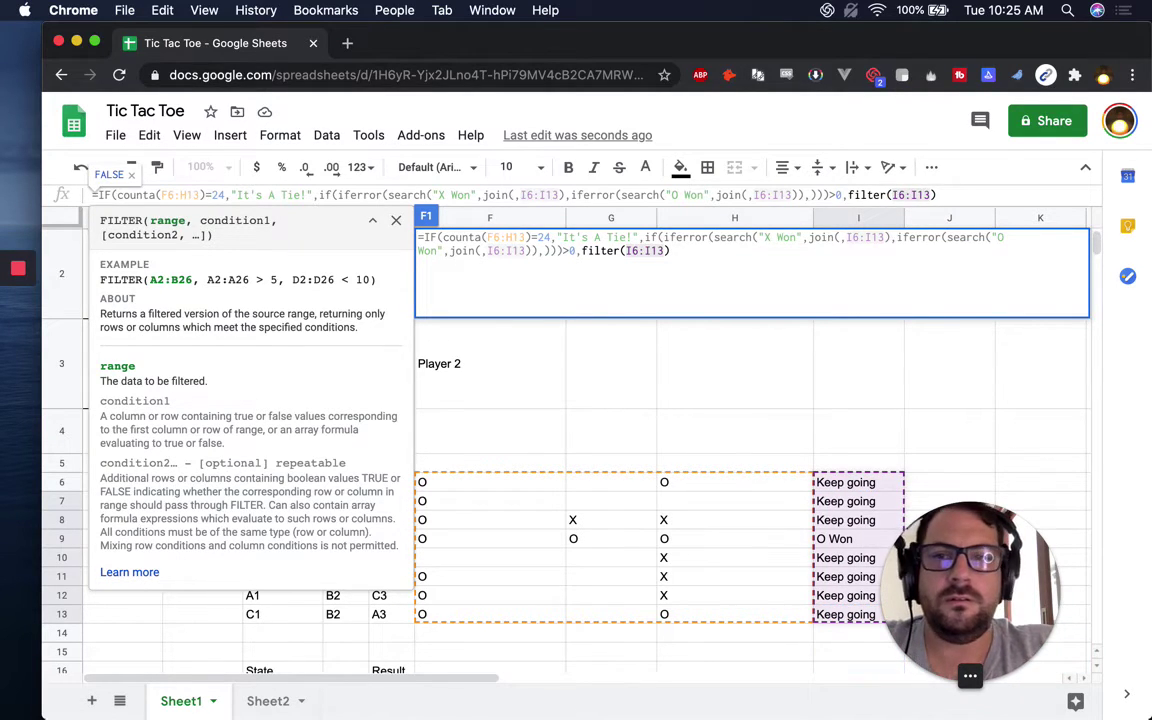
Add the FILTER condition not(I6:I13="Keep going") and commit the F1 formula
text(,not()
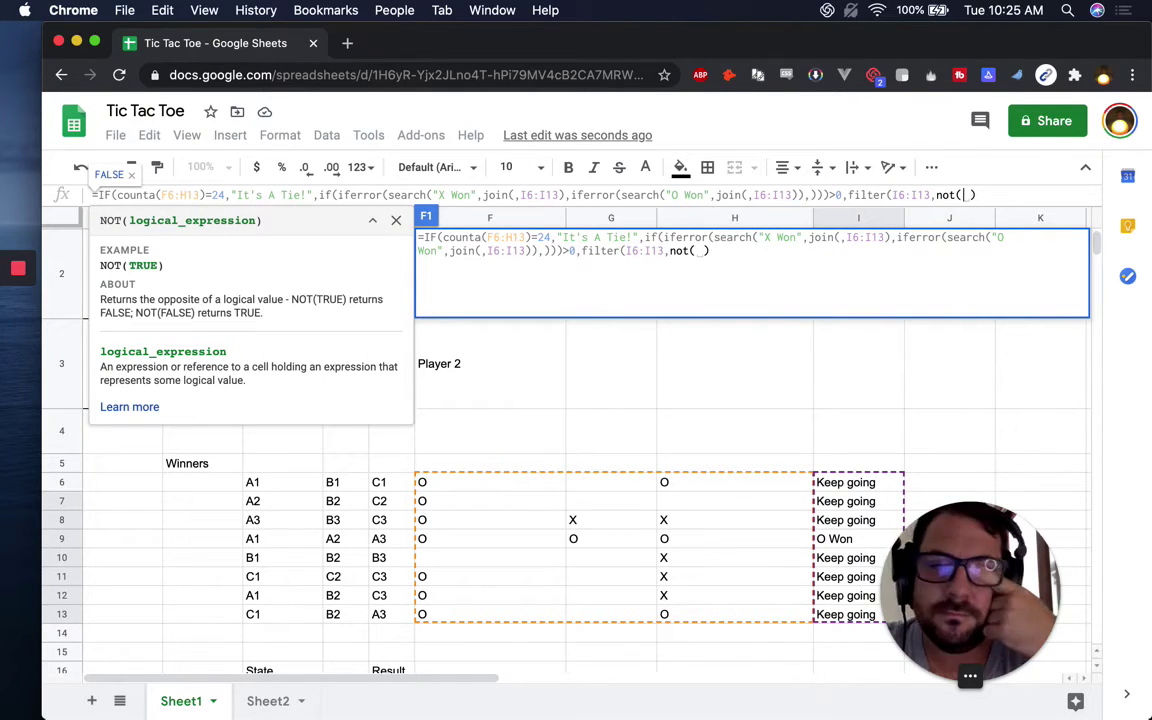
drag(845, 484, 848, 627)
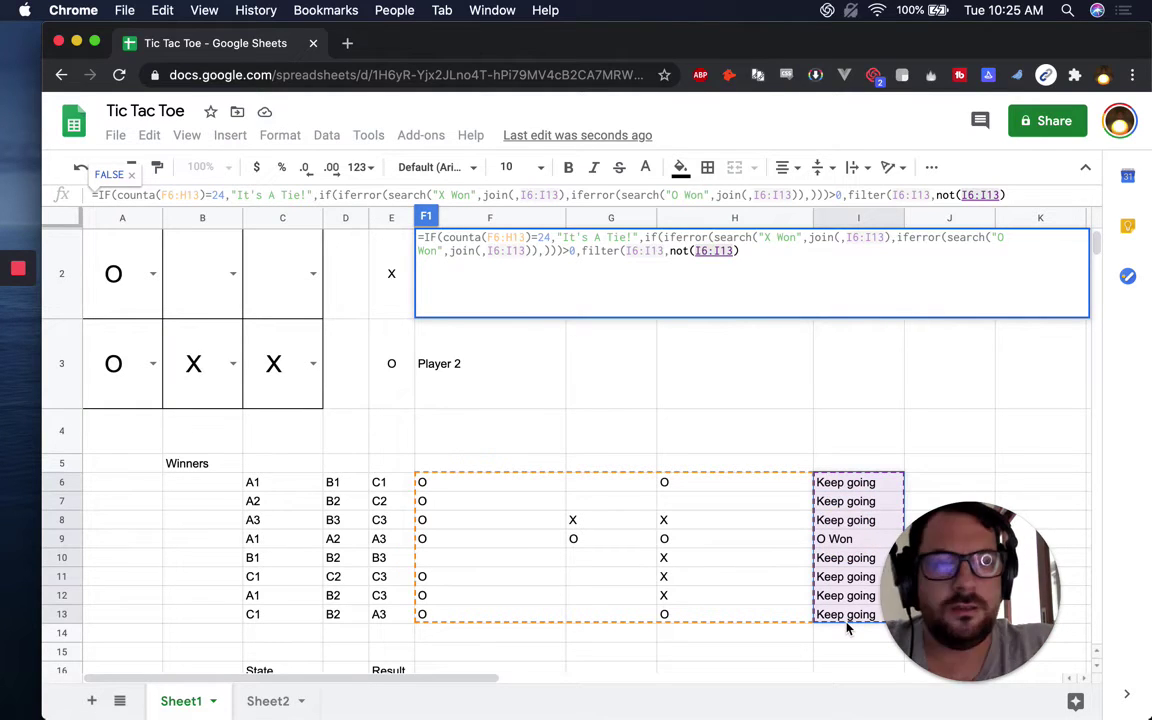
text(=")
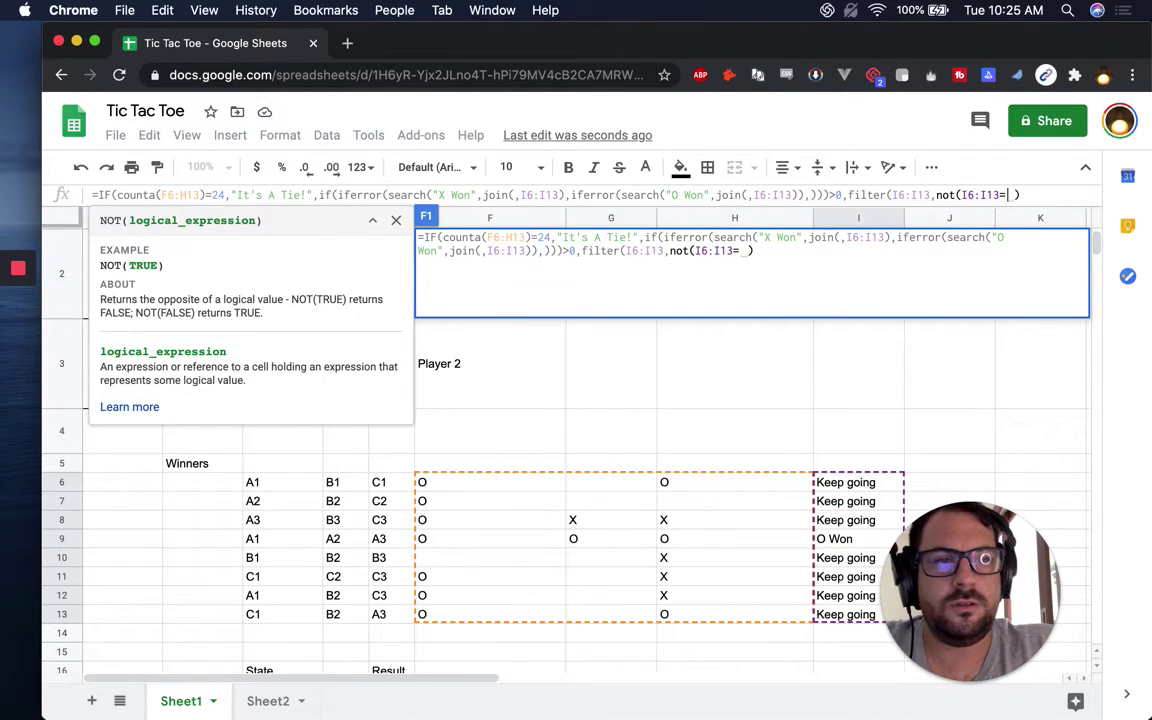
text(Keep going")
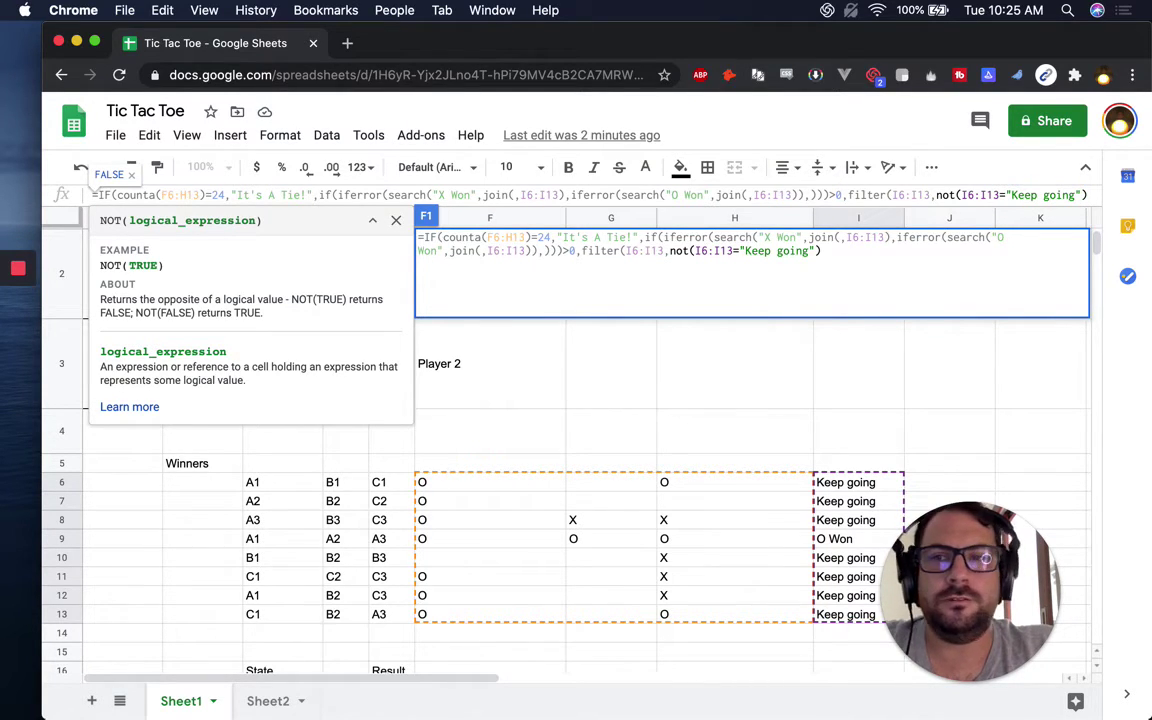
text())
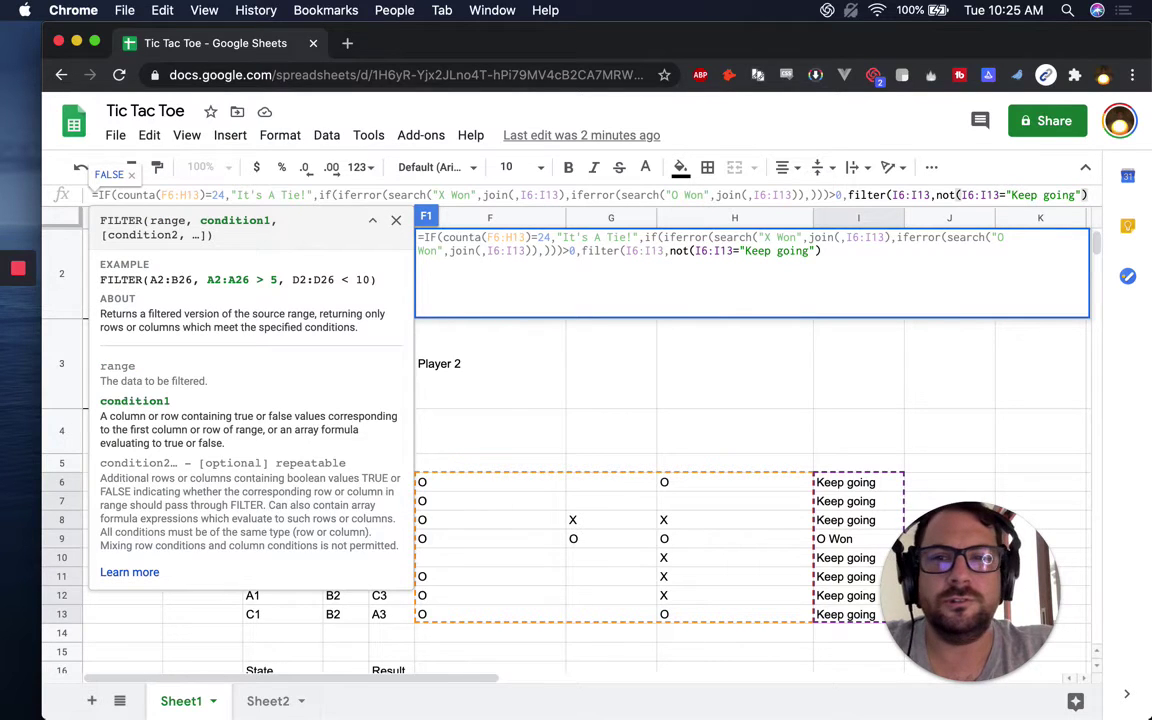
key(Return)
Reopen the F1 formula to review its nested IF and FILTER arguments
scroll(438, 500, up, 2)
click(460, 252)
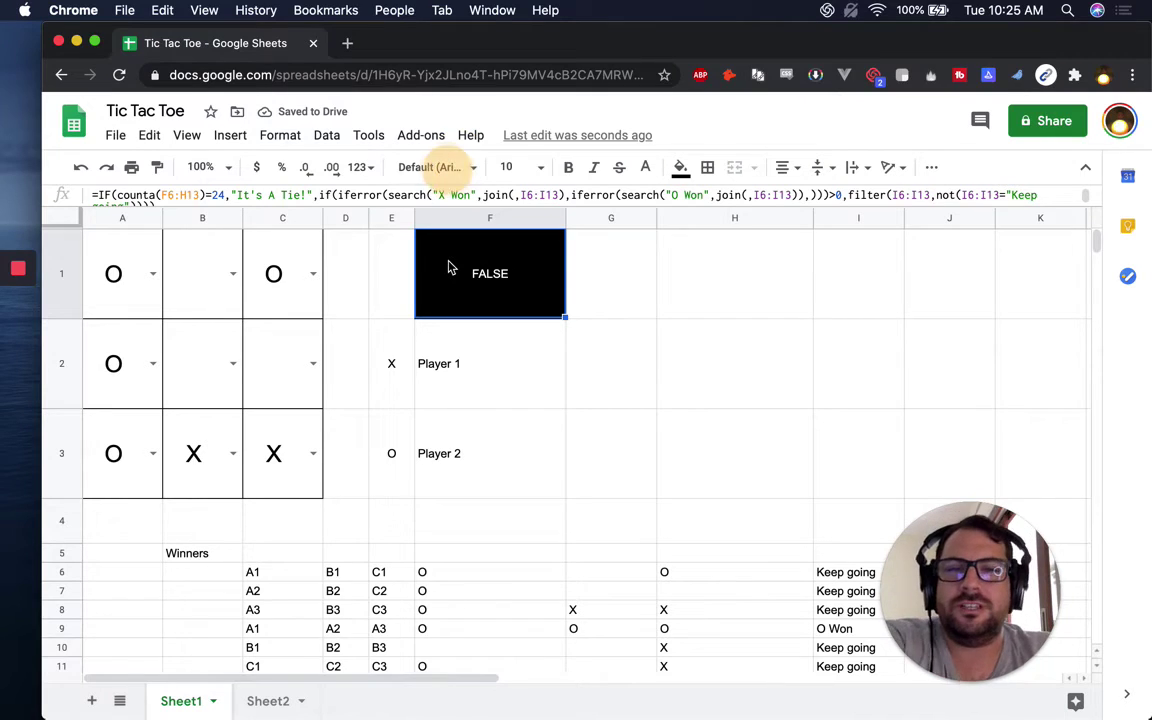
double_click(450, 266)
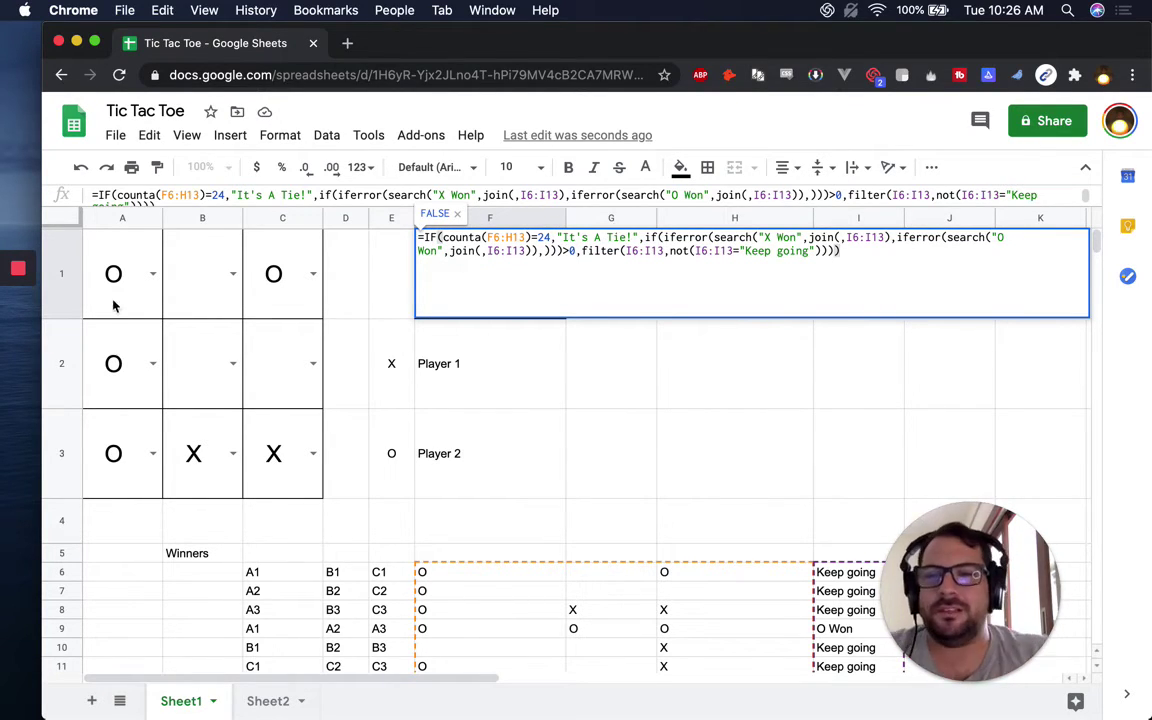
Copy the O from C1 into the empty board cells B1, B2 and C2
click(232, 273)
click(195, 293)
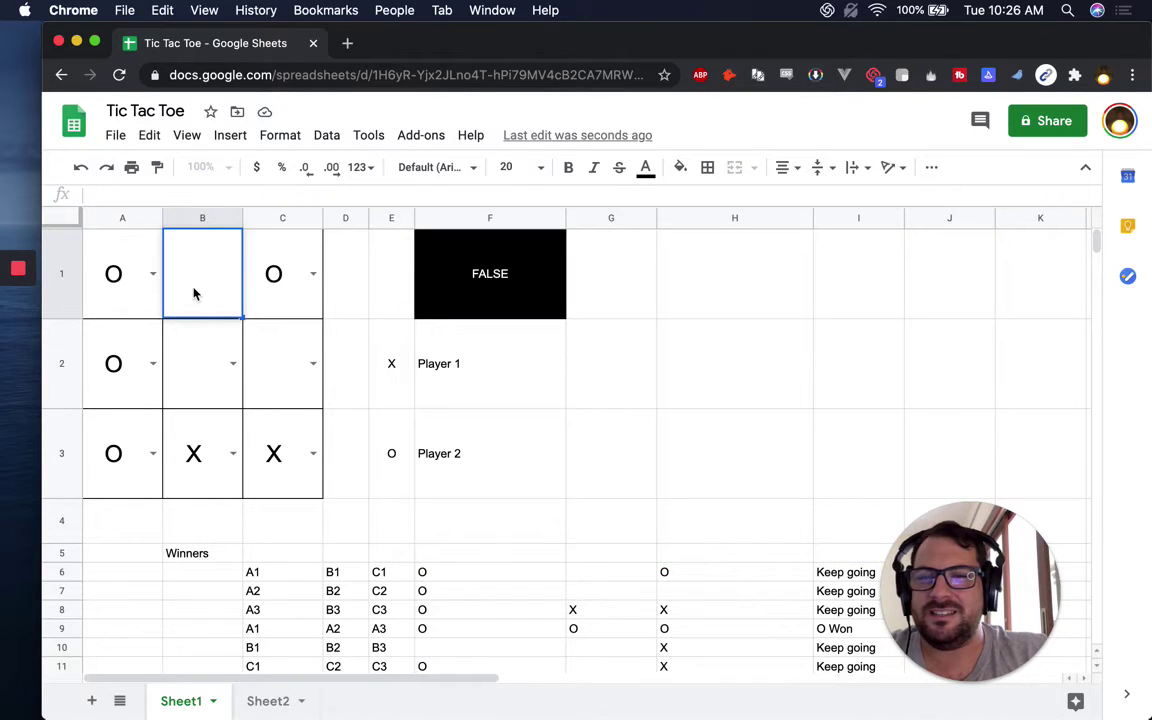
click(272, 277)
key(super+c)
key(Left)
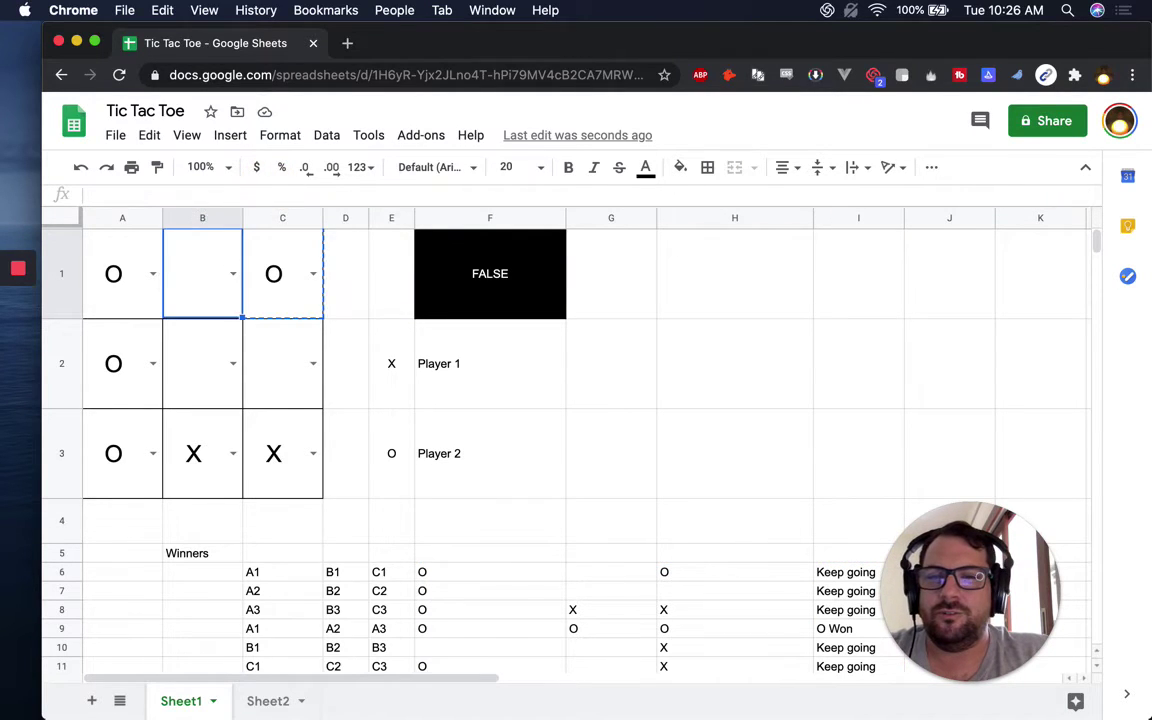
key(super+v)
key(Down)
key(super+v)
key(Right)
key(super+v)
key(Right)
key(Right)
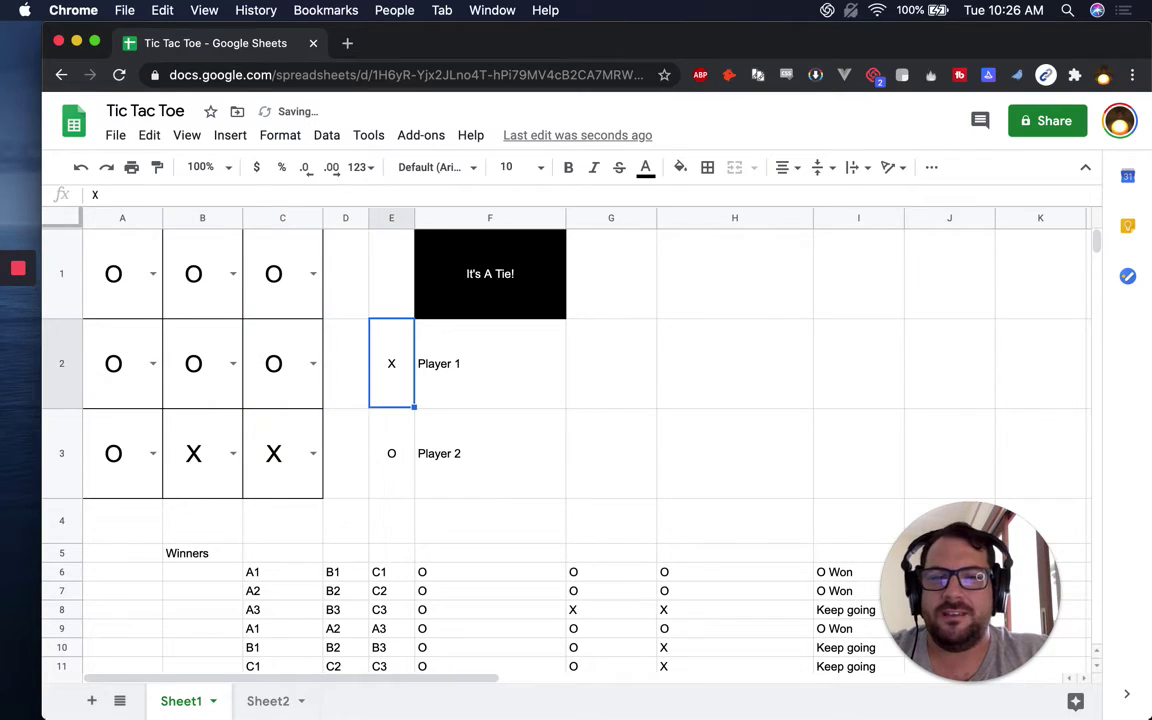
Enter X in board cells B2 and B1 to make a full middle column of X
key(Up)
key(Left)
key(Left)
key(Down)
key(Left)
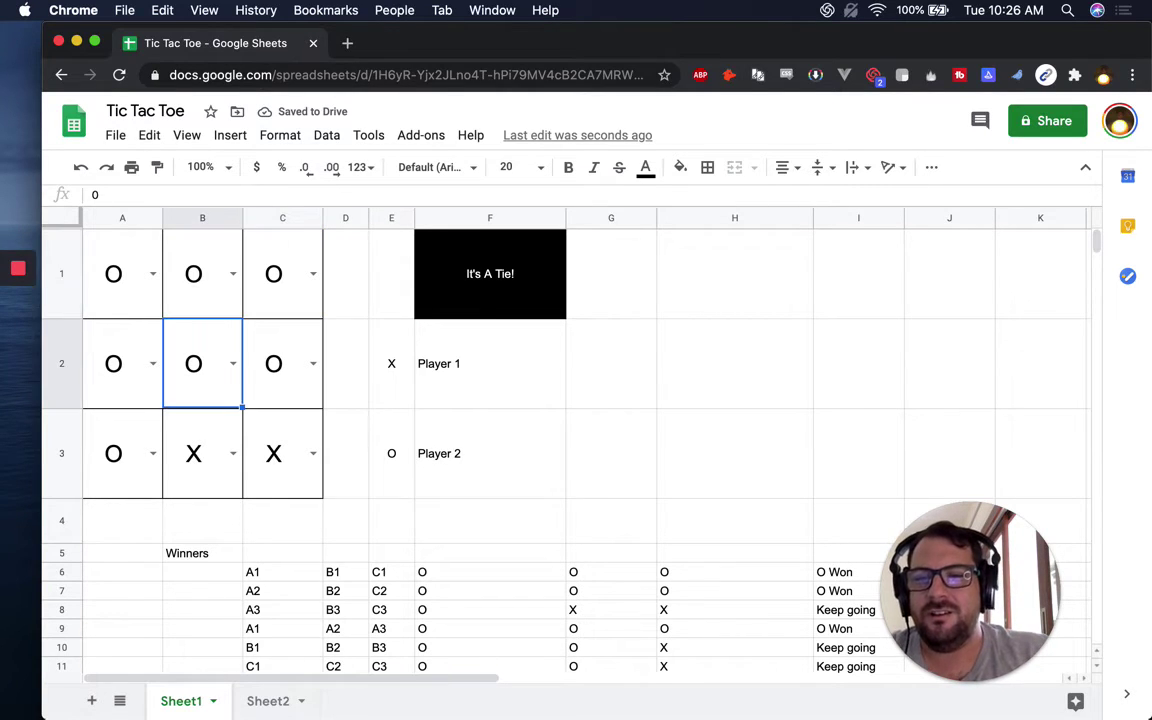
text(x)
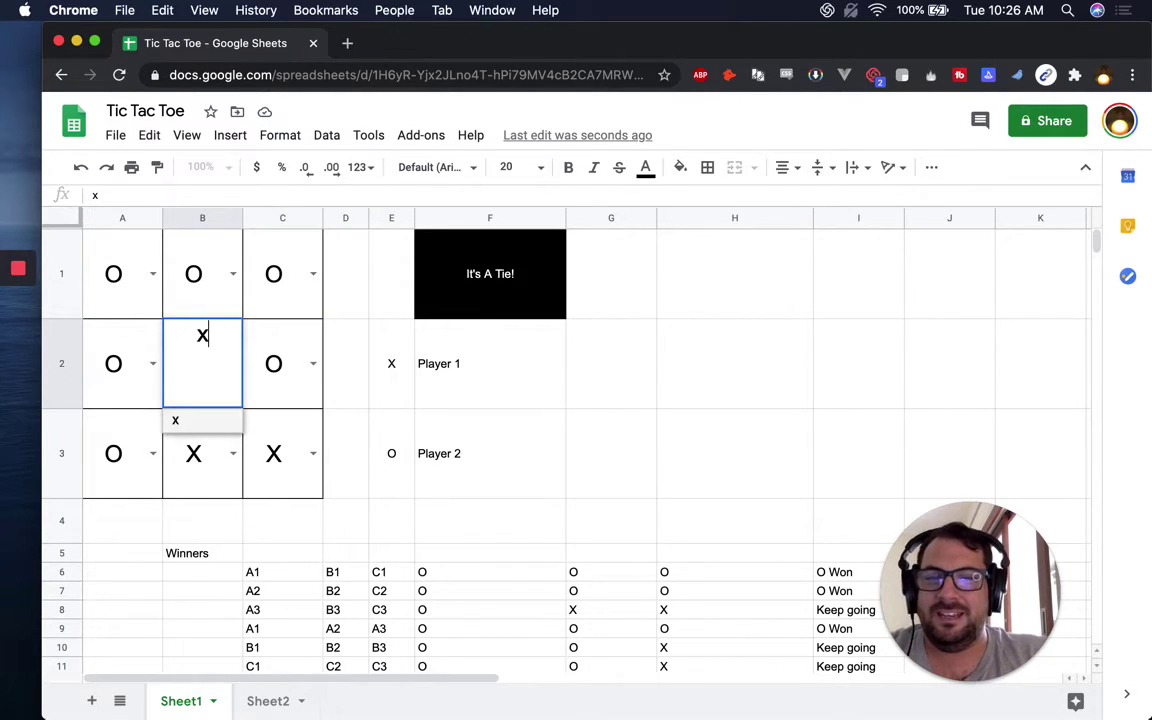
key(Return)
key(Up)
text(x)
key(Return)
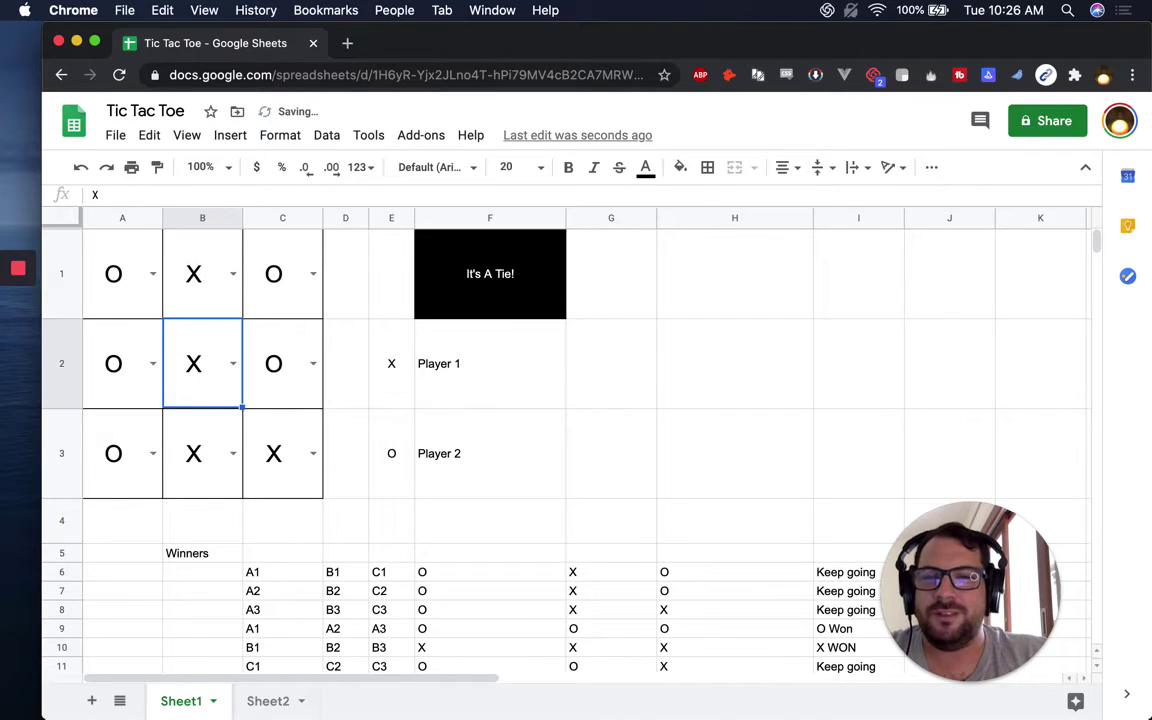
Clear board cells A1 and B1 and the whole second board row, A2:C2
key(Right)
key(Left)
key(Left)
key(Up)
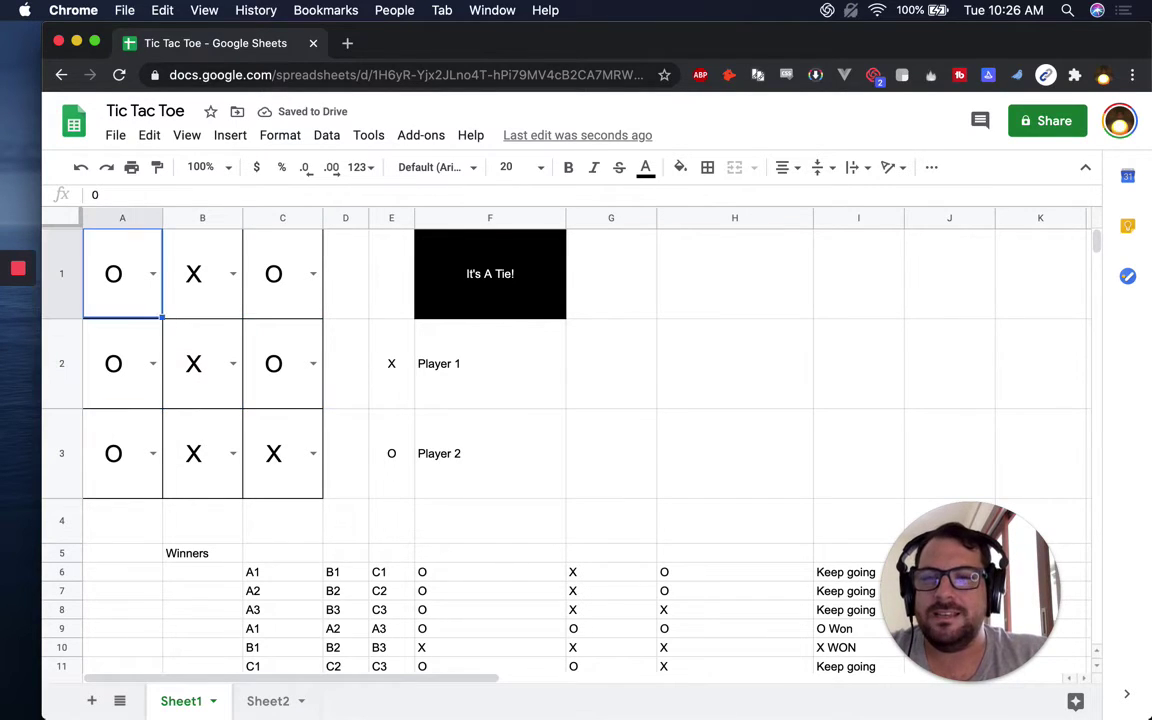
key(BackSpace)
key(Right)
key(BackSpace)
key(Right)
key(Down)
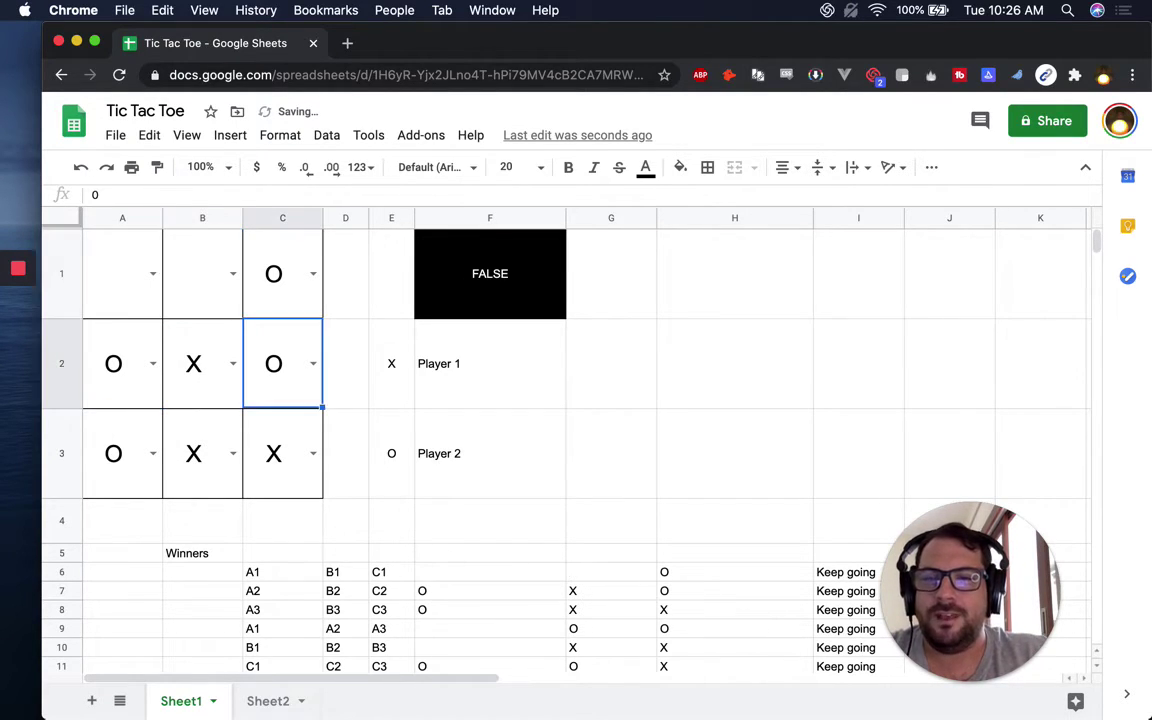
key(BackSpace)
key(Left)
key(BackSpace)
key(Left)
key(BackSpace)
key(Down)
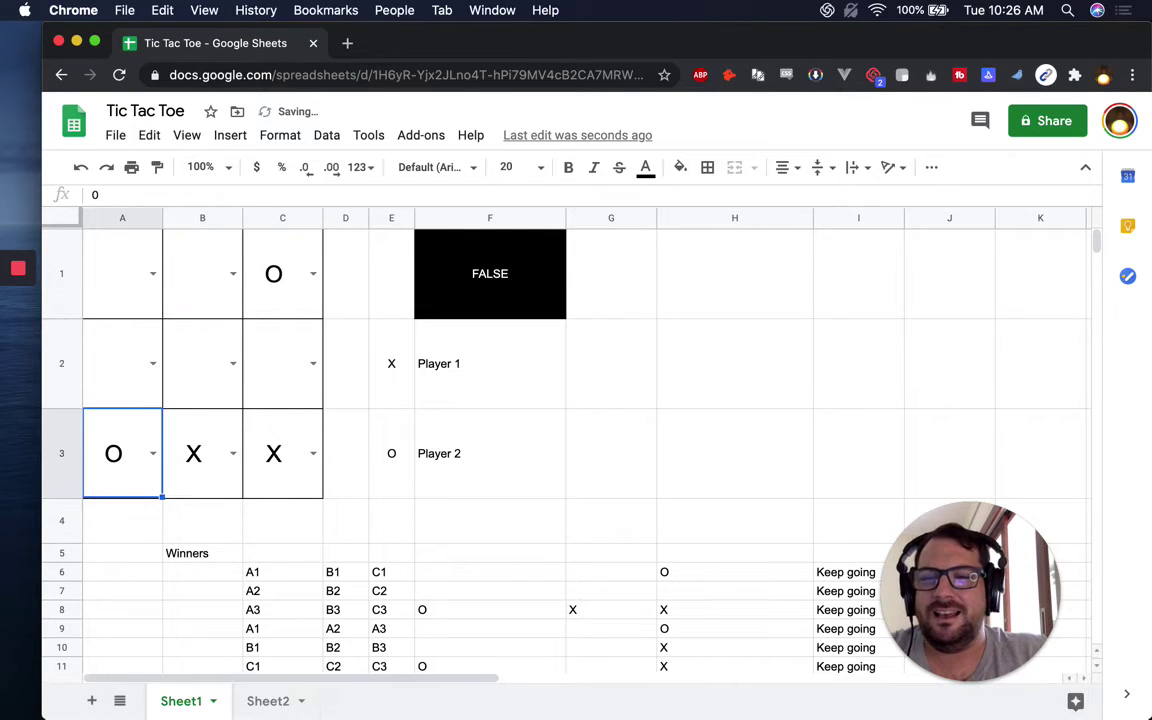
Clear the third board row, A3:C3, and cell C1 to empty the board
key(Right)
key(BackSpace)
key(Left)
key(Right)
key(Right)
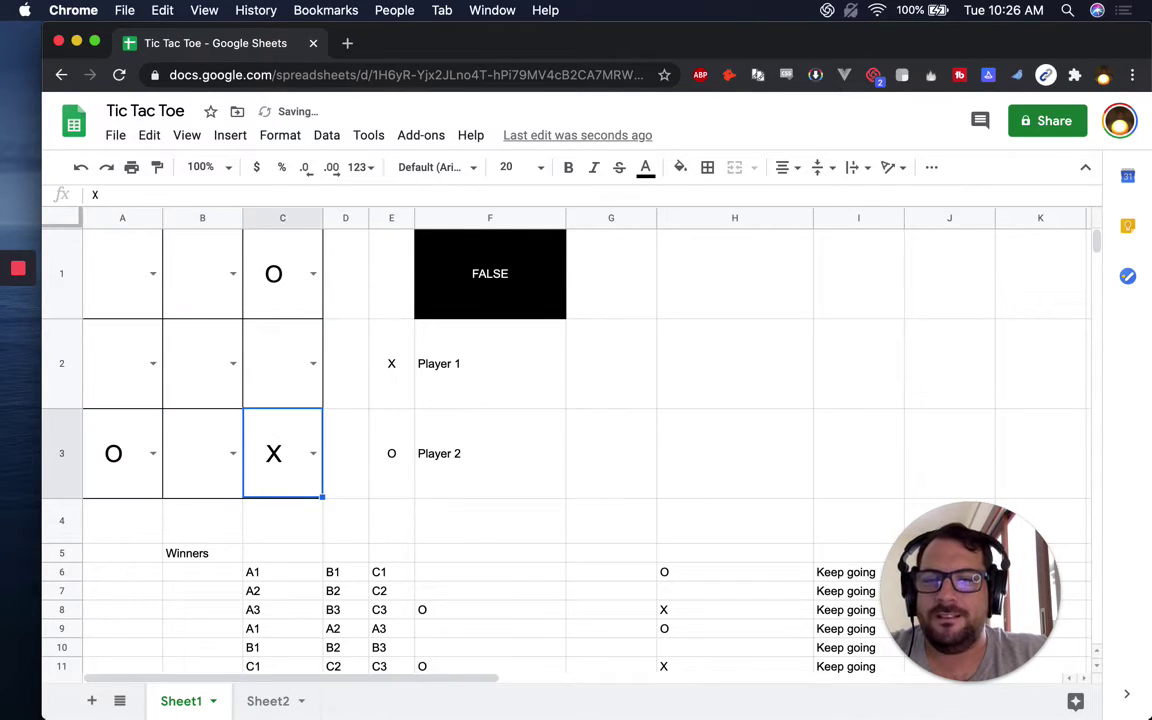
key(BackSpace)
key(Left)
key(Left)
key(BackSpace)
key(Right)
key(Right)
key(Up)
key(Up)
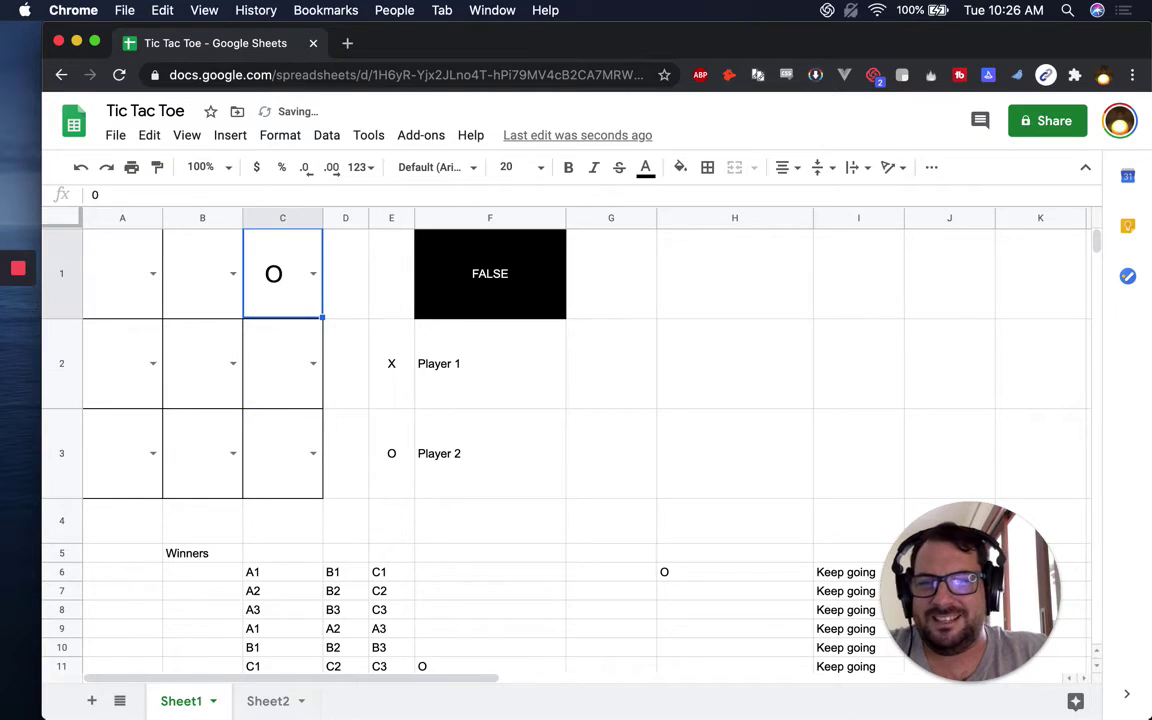
key(BackSpace)
Enlarge the display of the F1 formula and review its COUNTA, nested IF and JOIN arguments
click(492, 252)
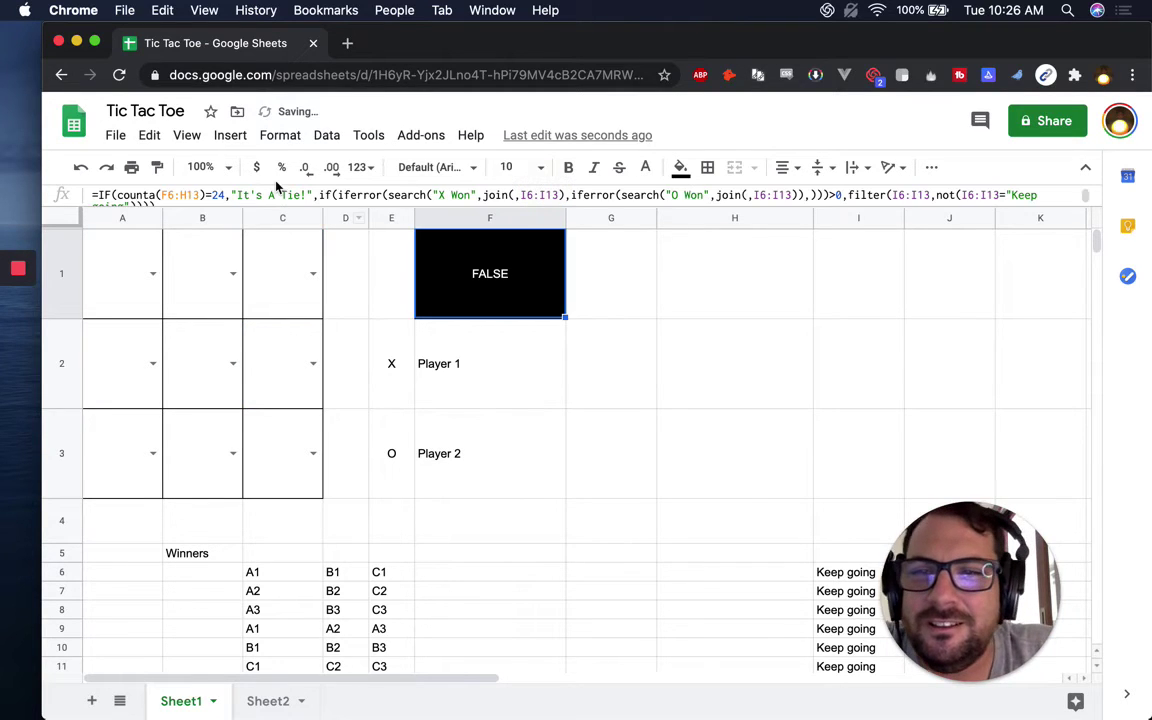
drag(171, 205, 169, 256)
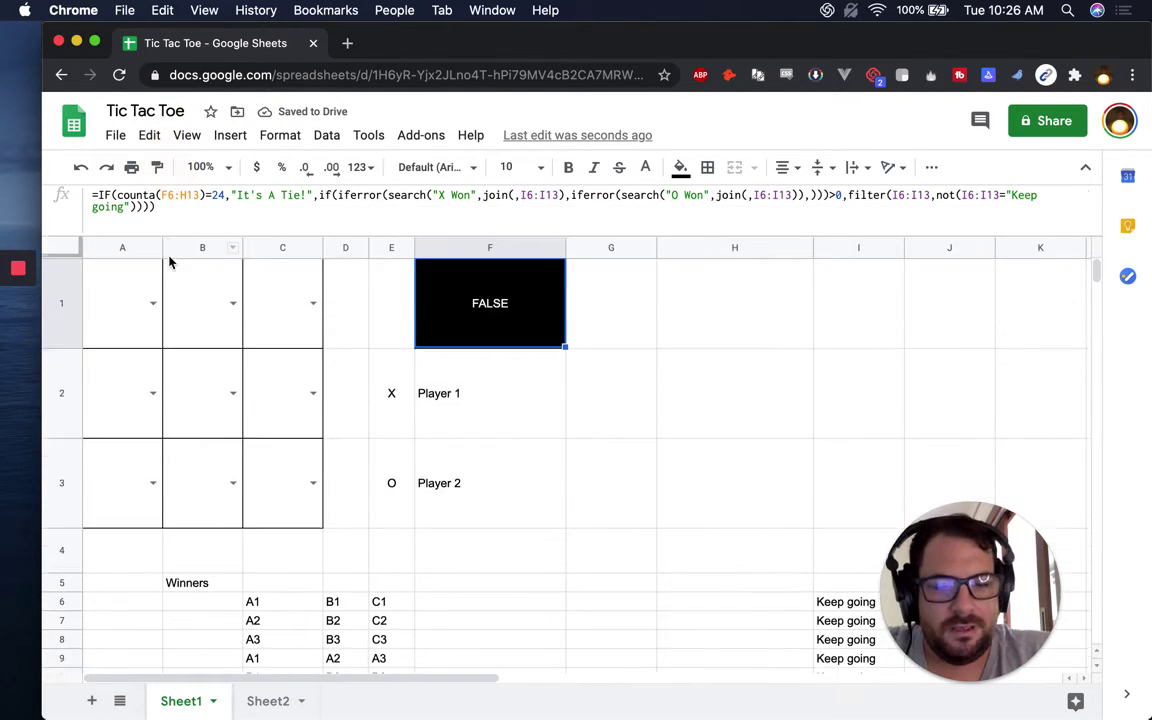
key(super+equal)
key(super+equal)
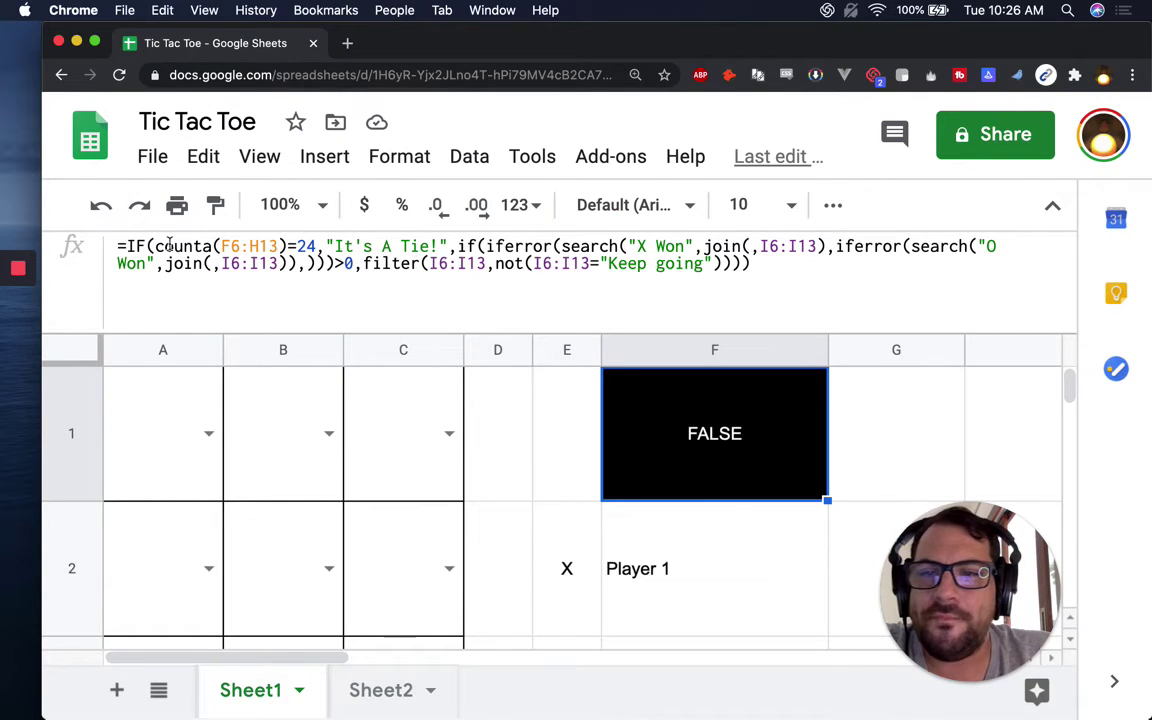
click(247, 250)
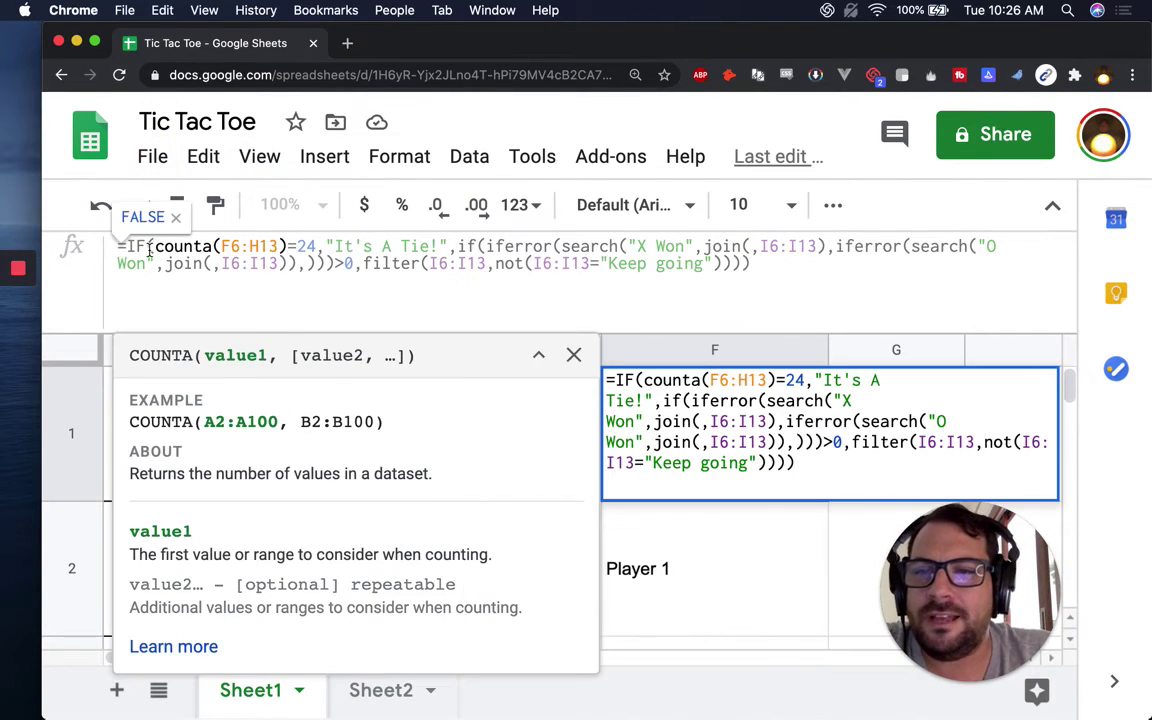
drag(156, 247, 459, 242)
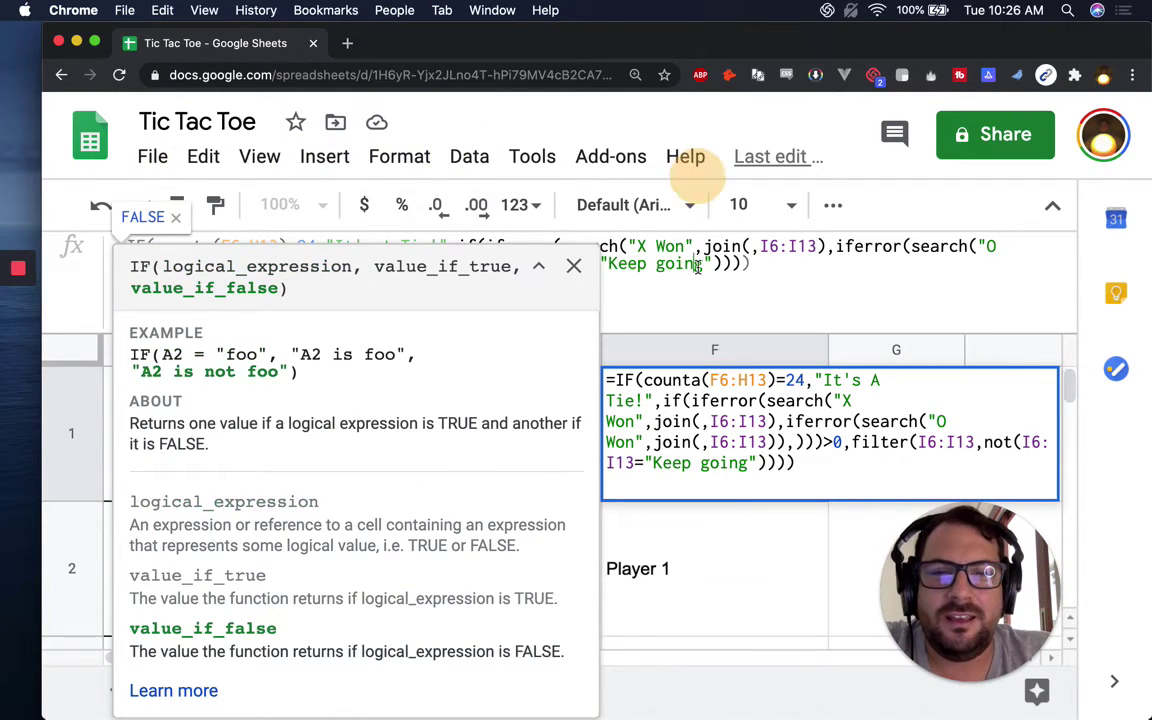
click(703, 263)
click(487, 245)
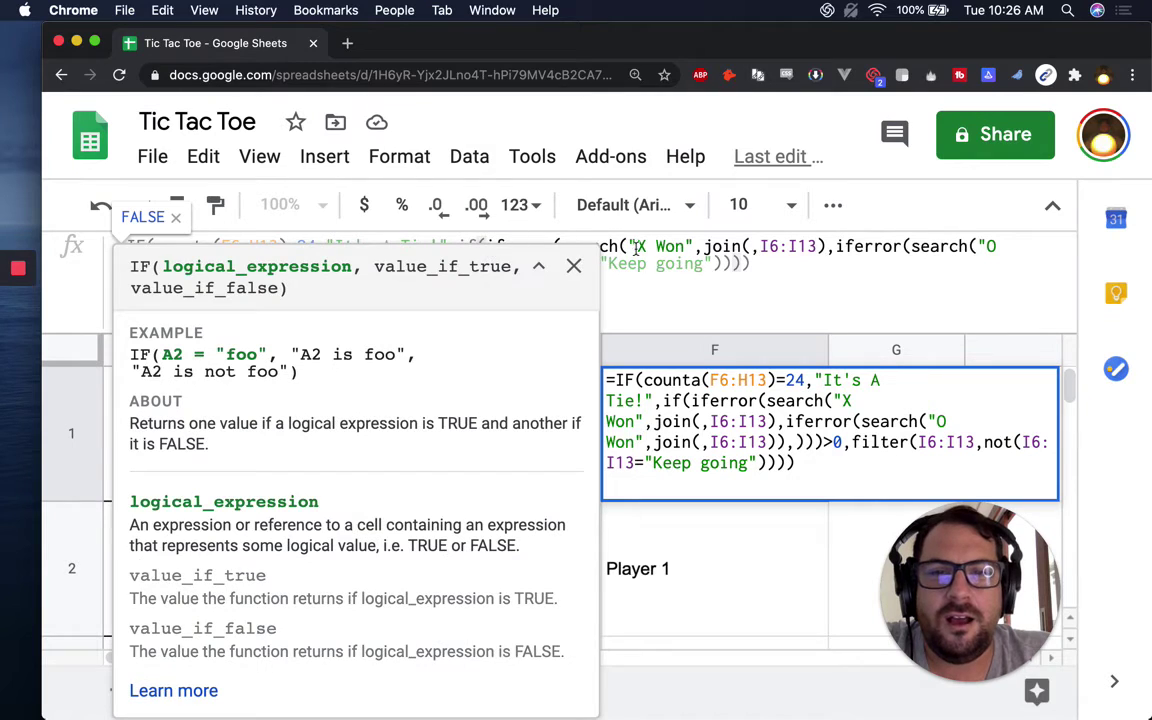
click(717, 248)
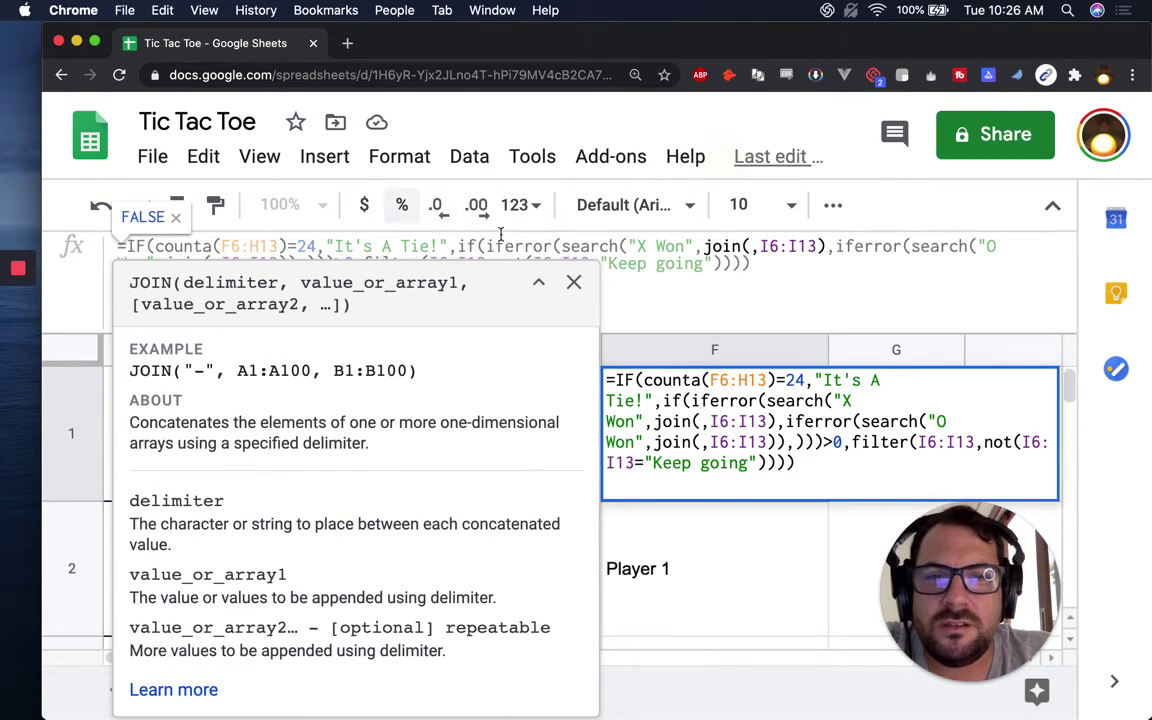
click(576, 282)
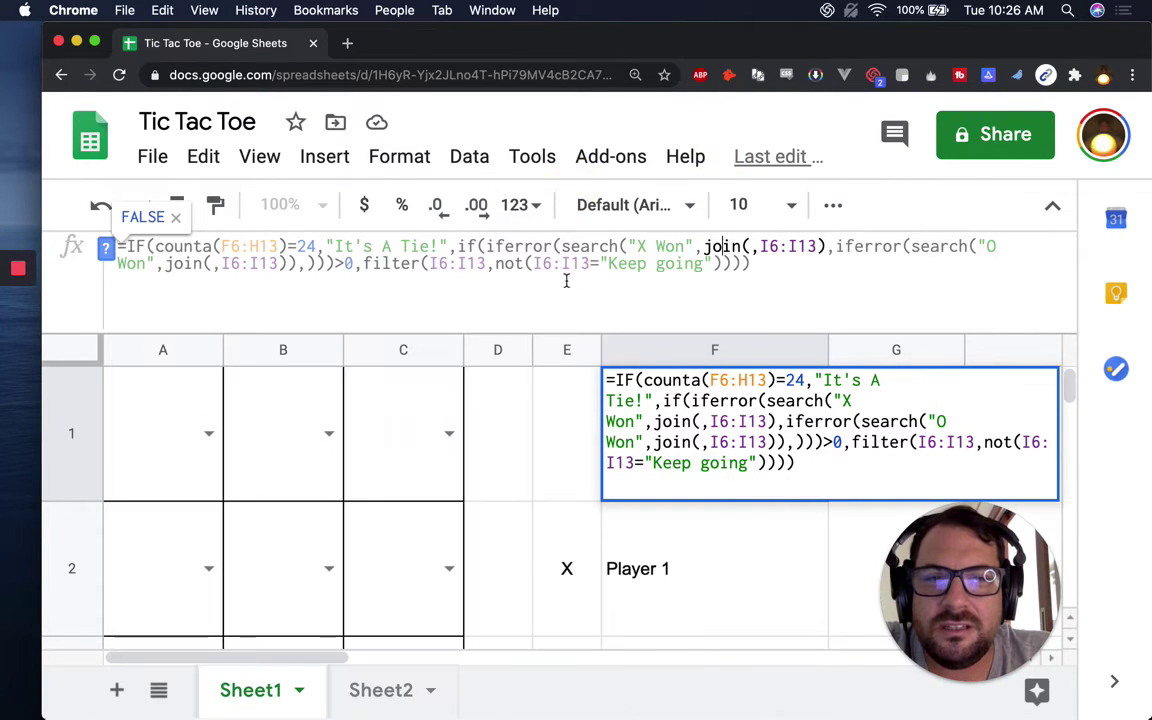
Add a comma before the outer IFERROR's closing parenthesis in the F1 formula and commit it
click(330, 263)
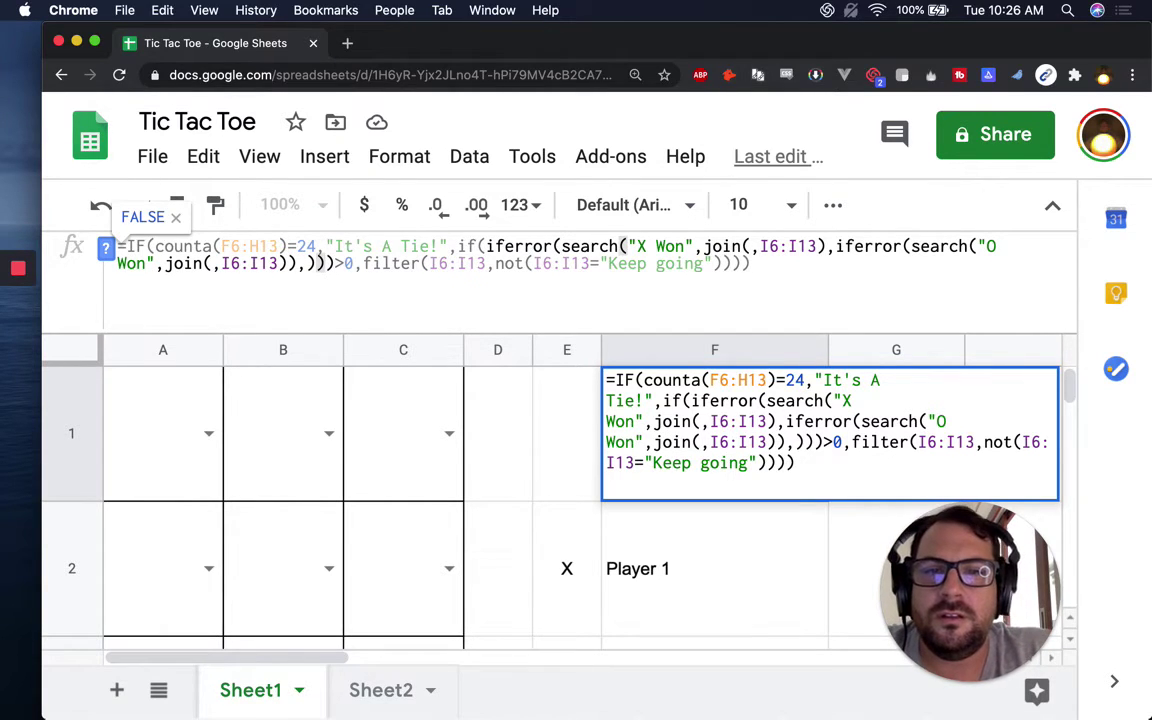
text(,)
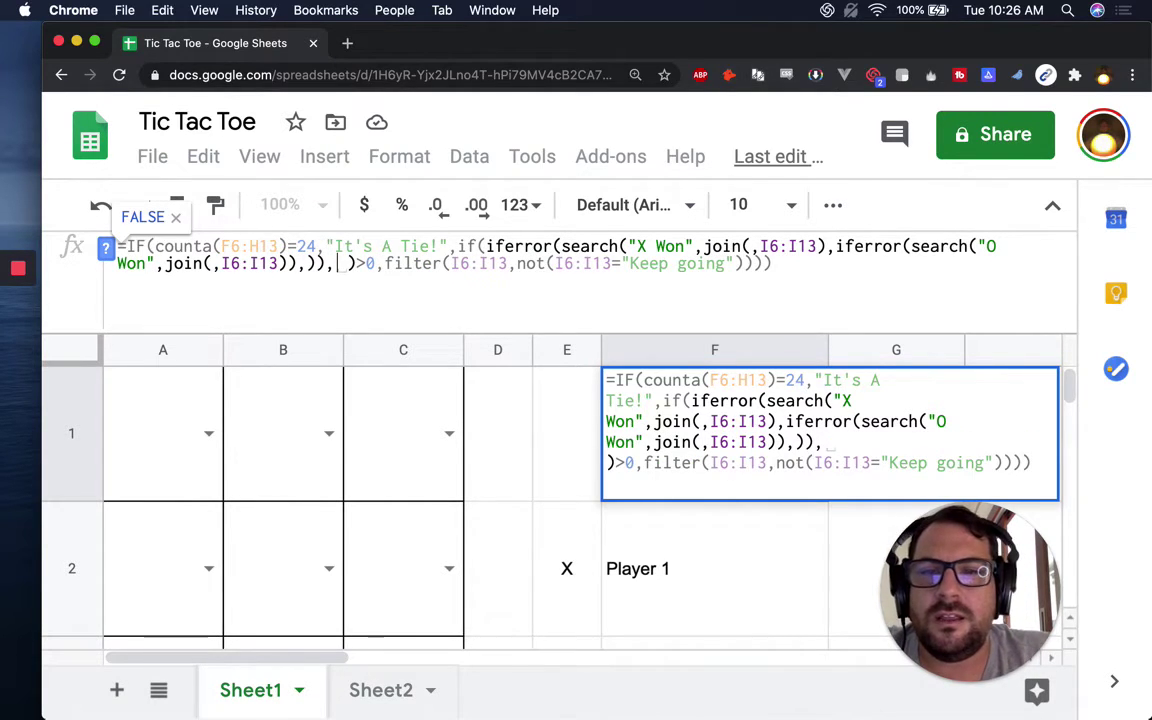
key(Return)
Check the FILTER range in the F1 formula against the row results in I6:I13
double_click(689, 436)
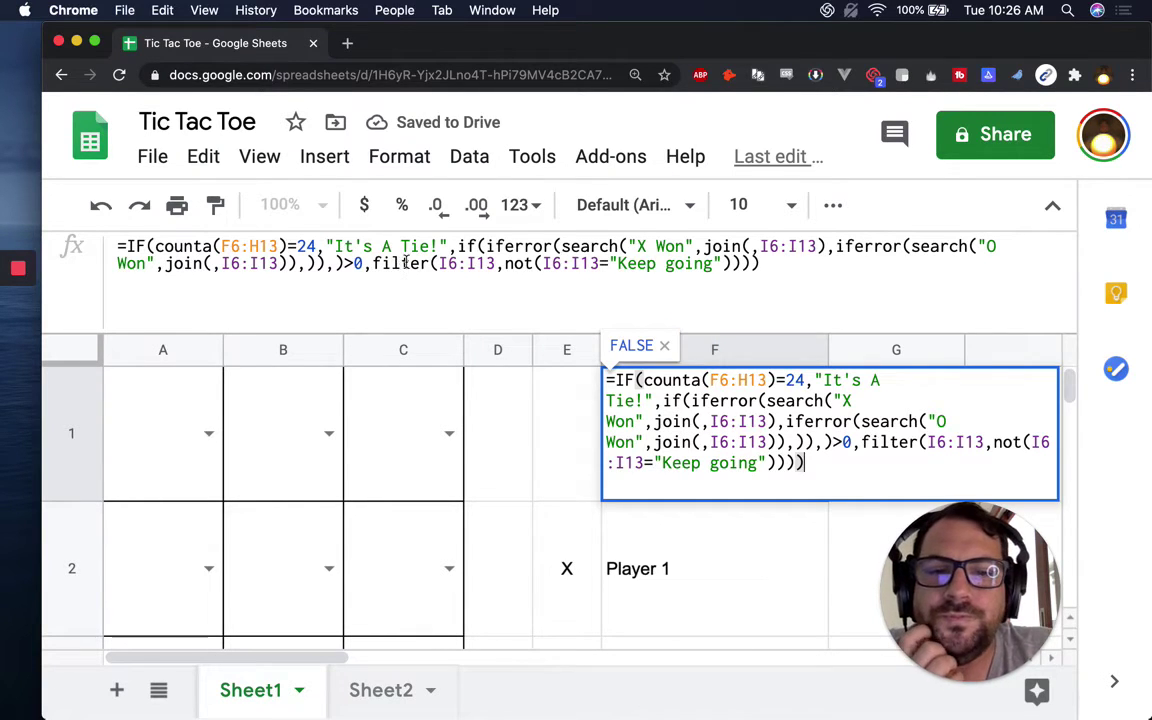
click(470, 263)
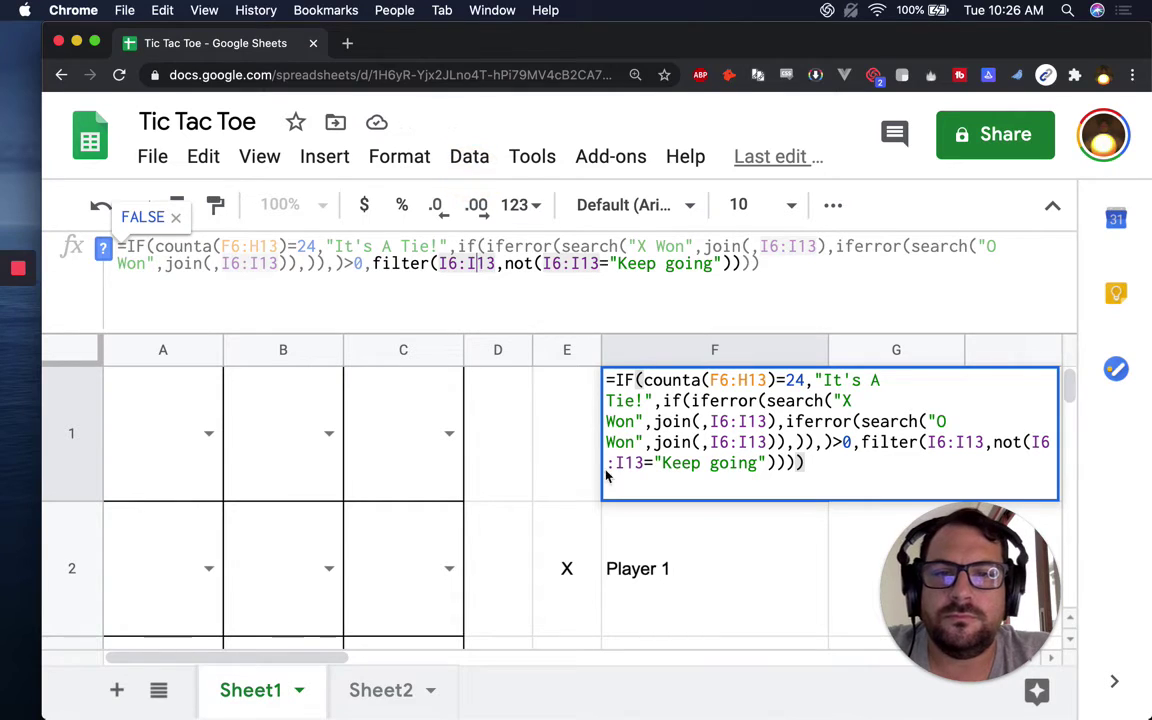
click(620, 528)
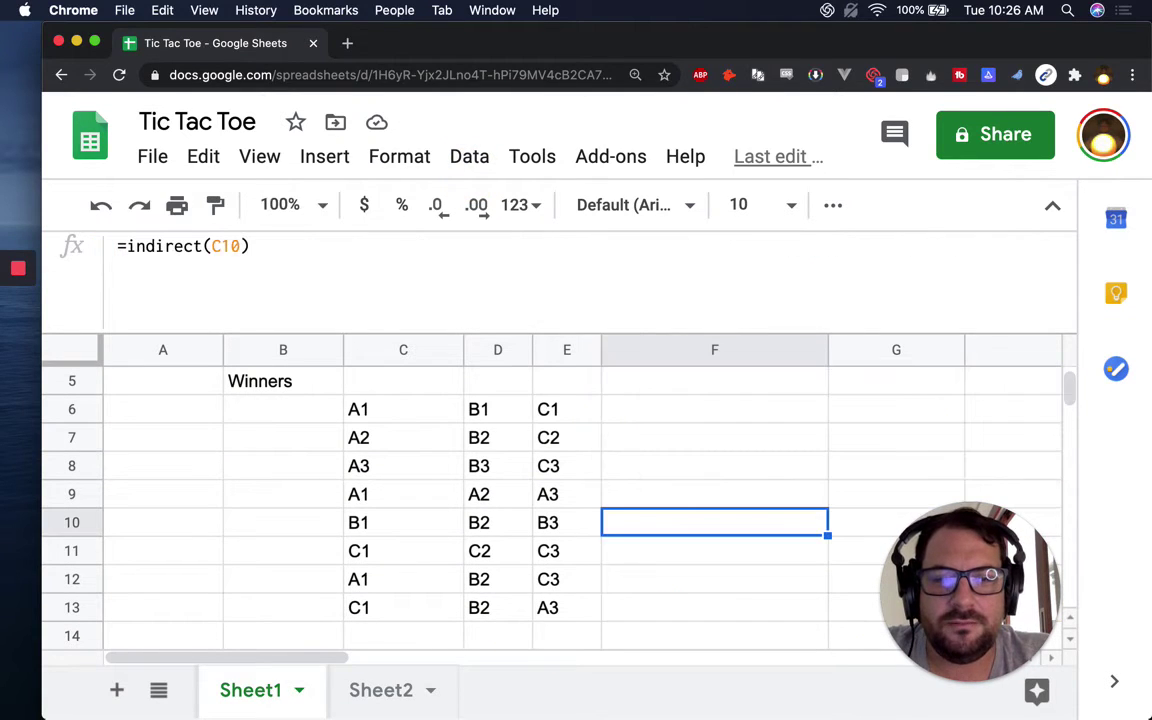
scroll(620, 528, right, 4)
scroll(560, 495, right, 2)
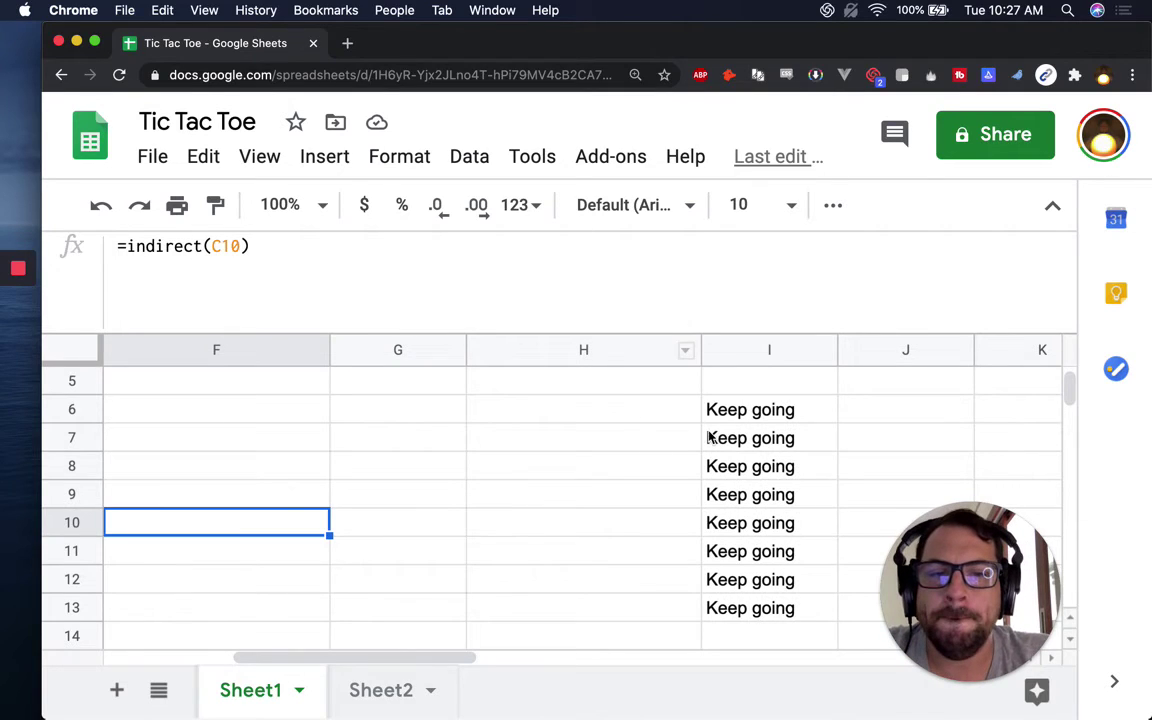
scroll(708, 437, up, 3)
scroll(708, 437, left, 2)
click(334, 404)
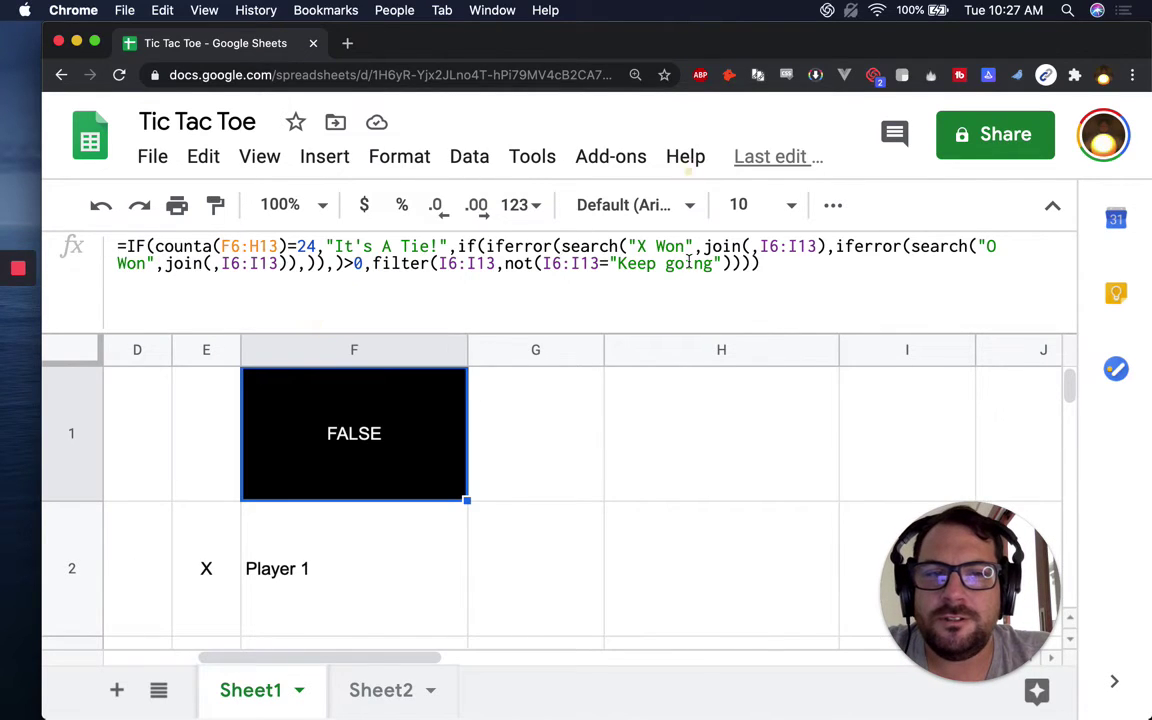
Try an extra comma directly before the FILTER function in the F1 formula
click(687, 265)
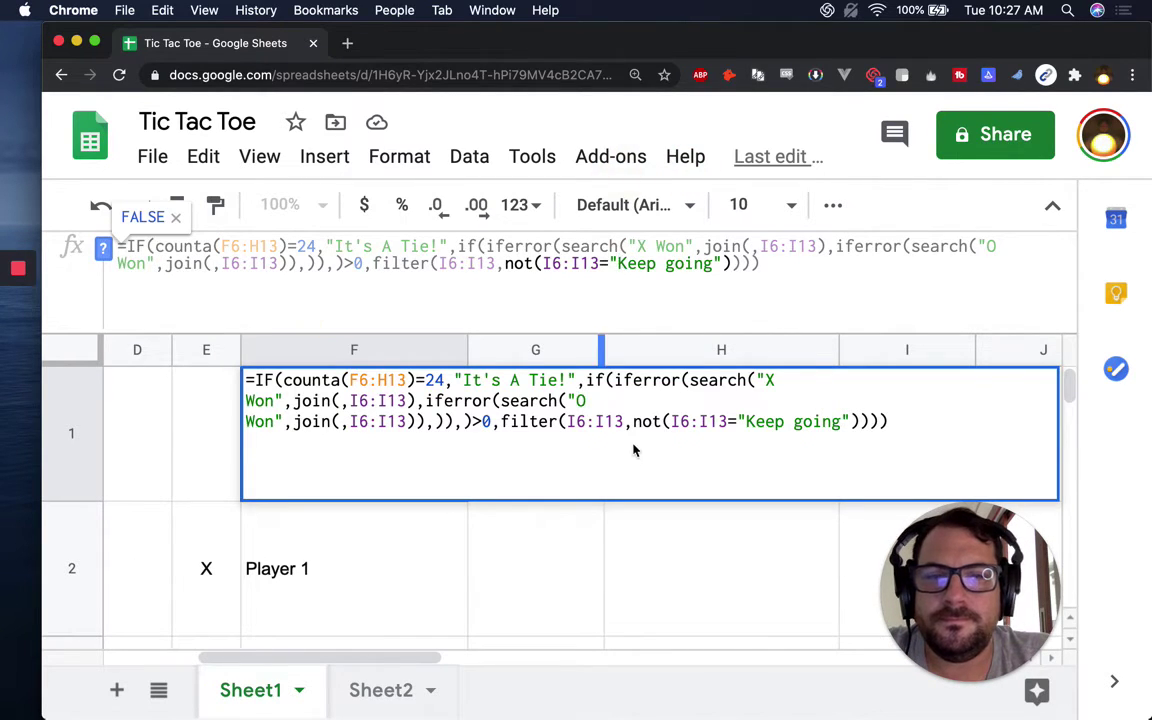
click(580, 412)
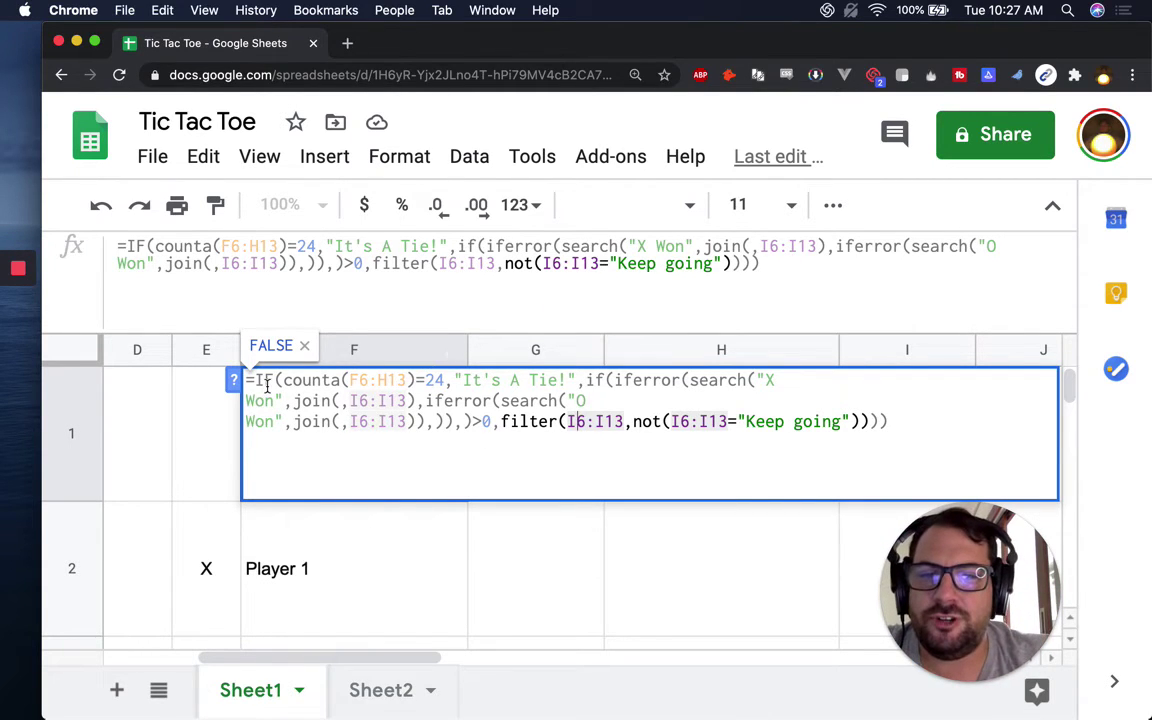
click(502, 421)
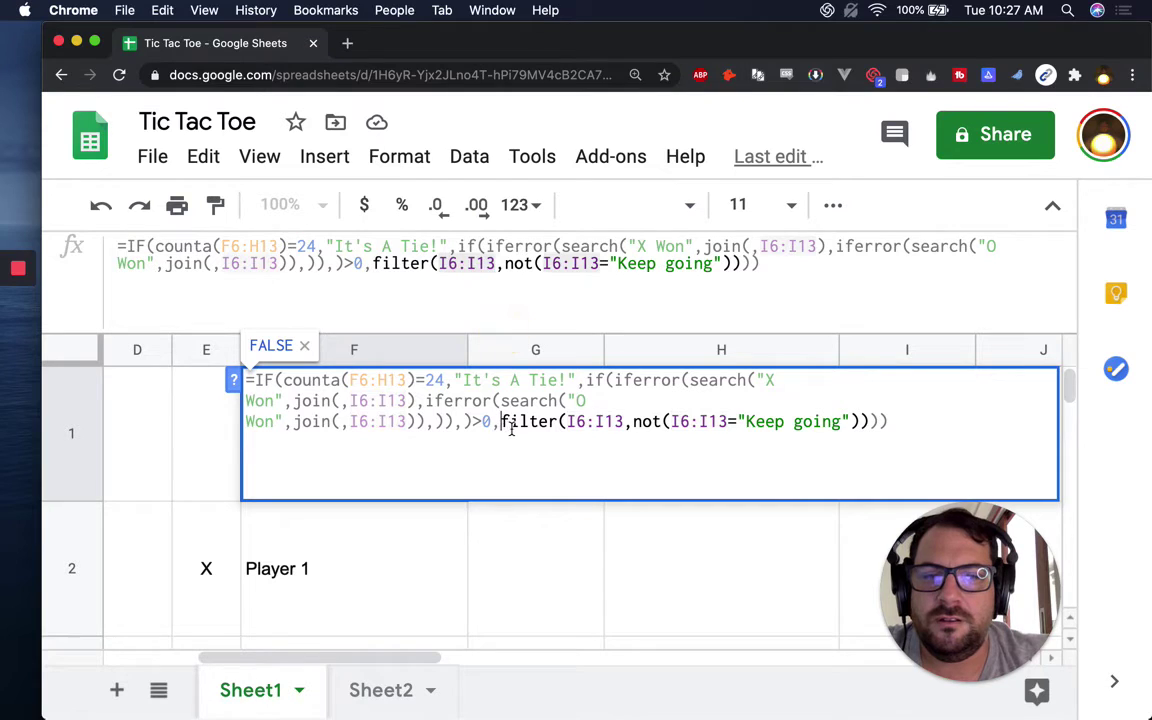
text(,)
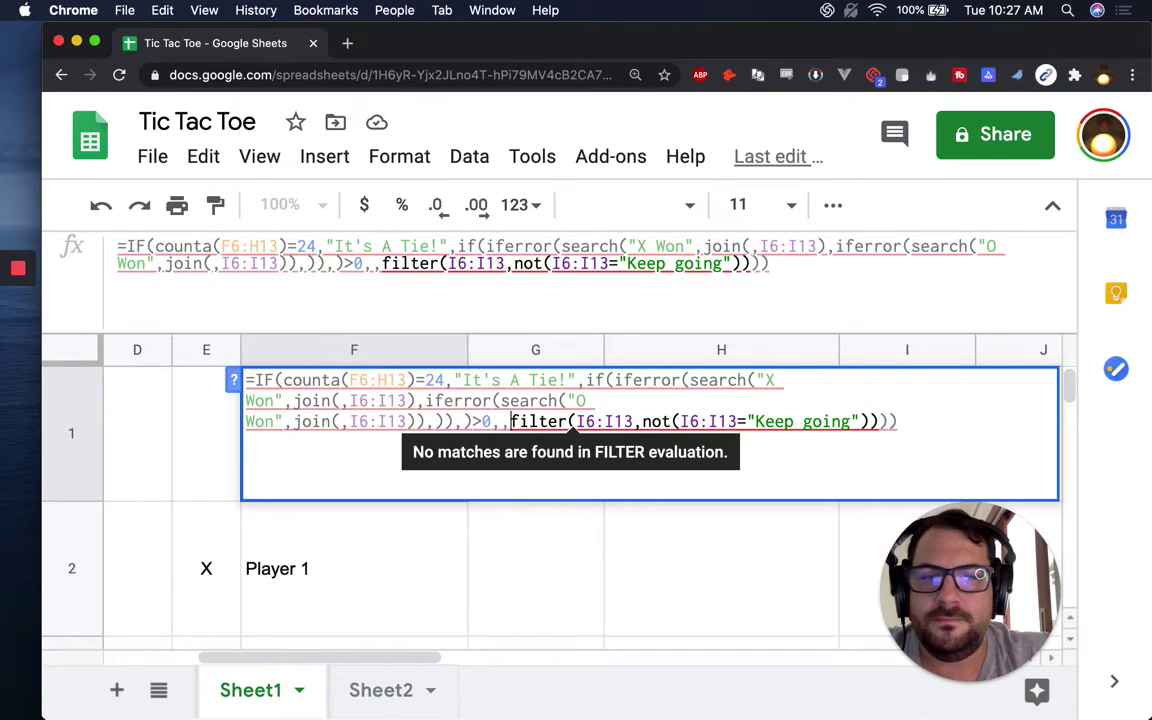
key(BackSpace)
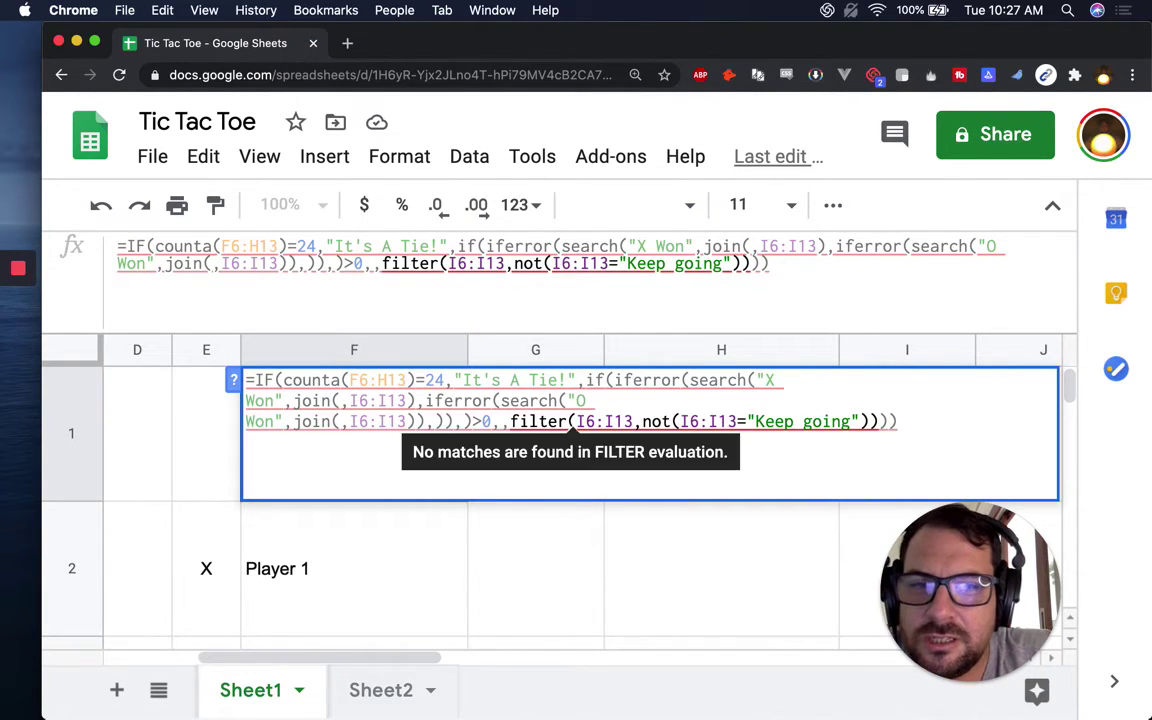
Check how the outer IF's opening parenthesis and the final closing parentheses pair up in the F1 formula
click(289, 380)
click(277, 380)
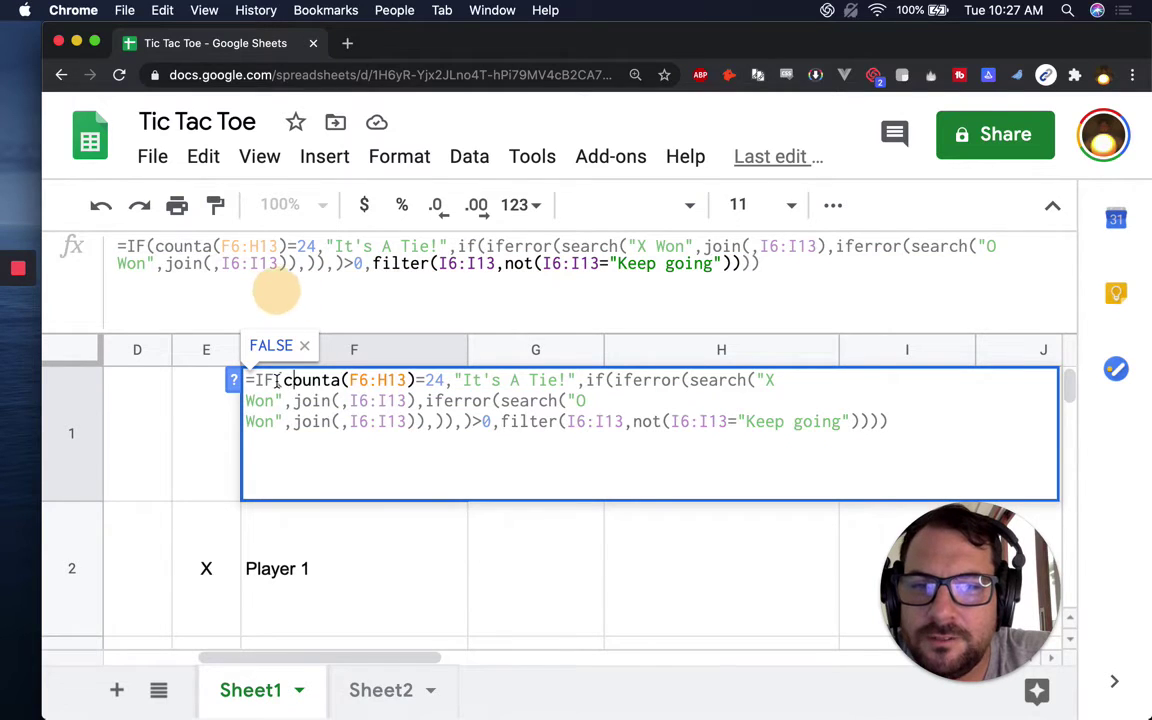
double_click(155, 246)
click(150, 246)
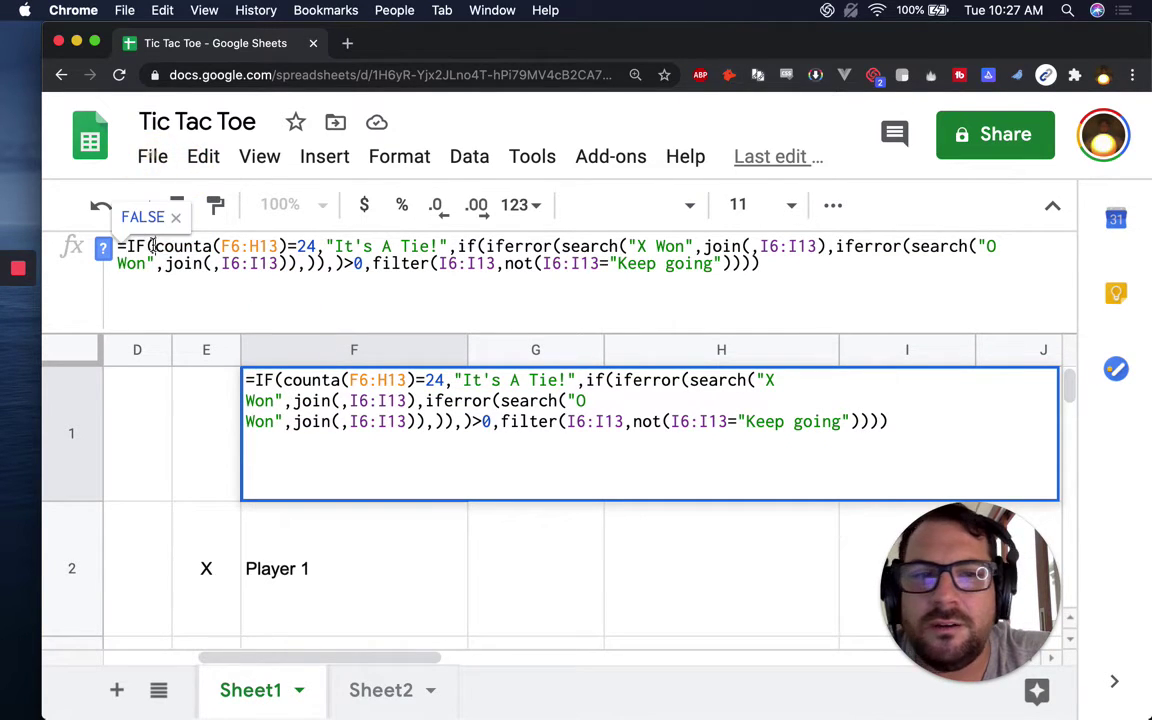
click(765, 263)
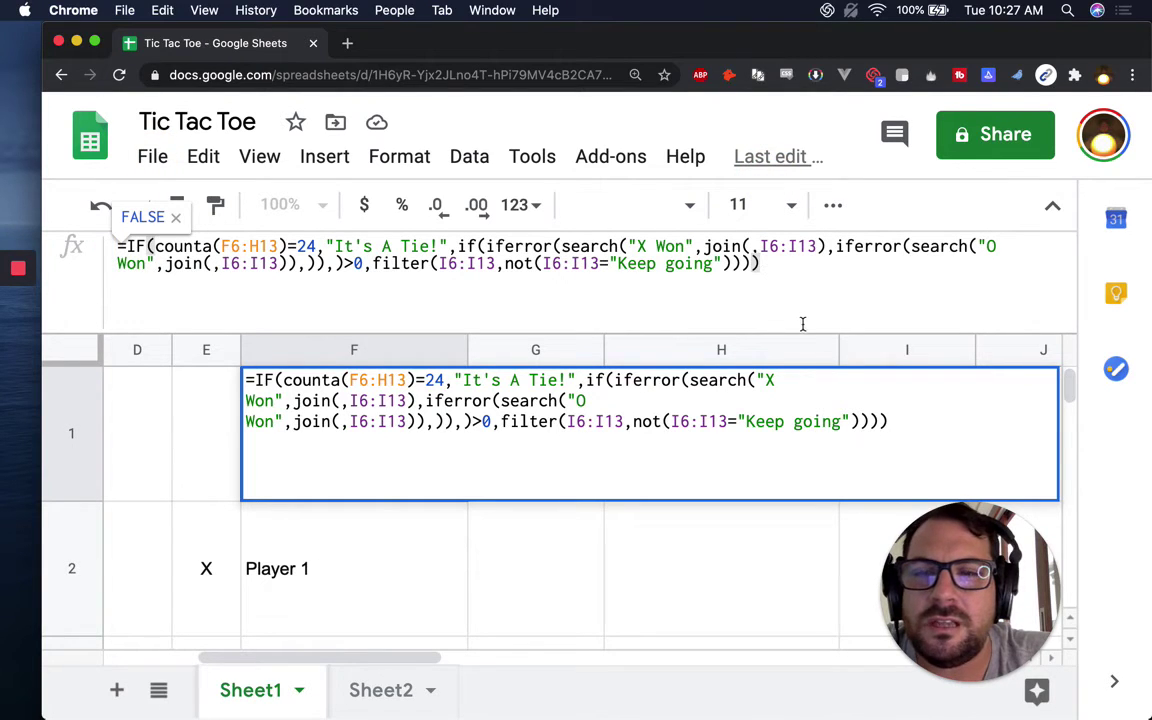
key(Left)
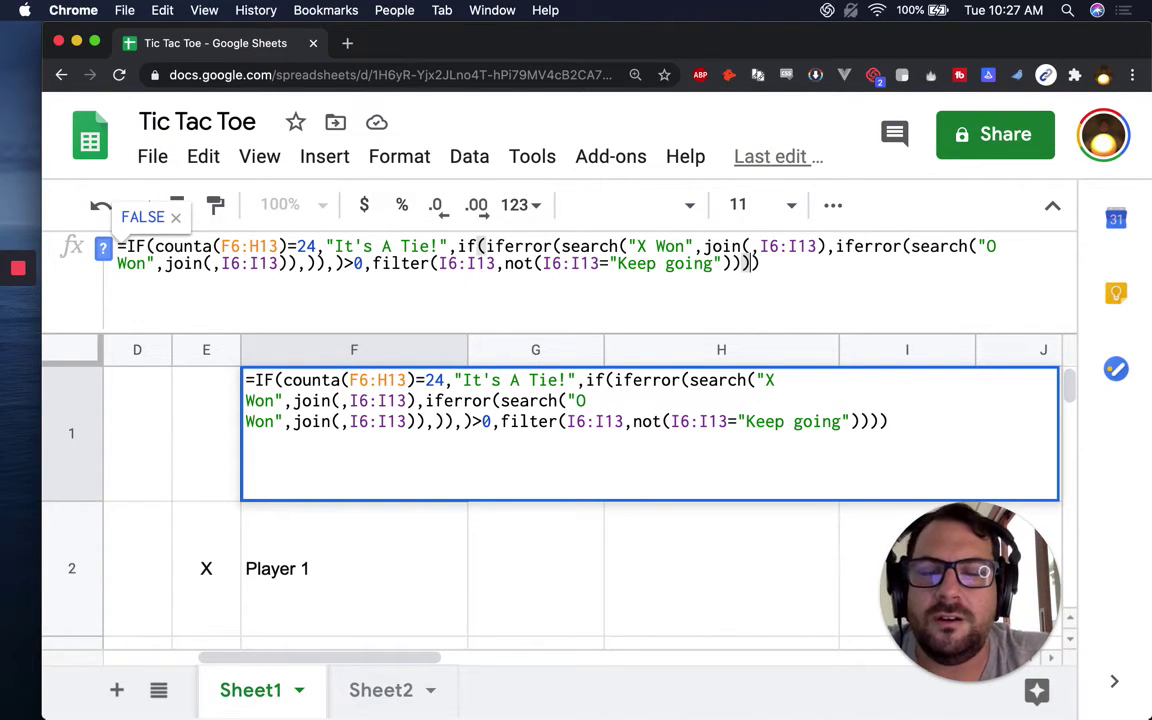
drag(370, 263, 341, 263)
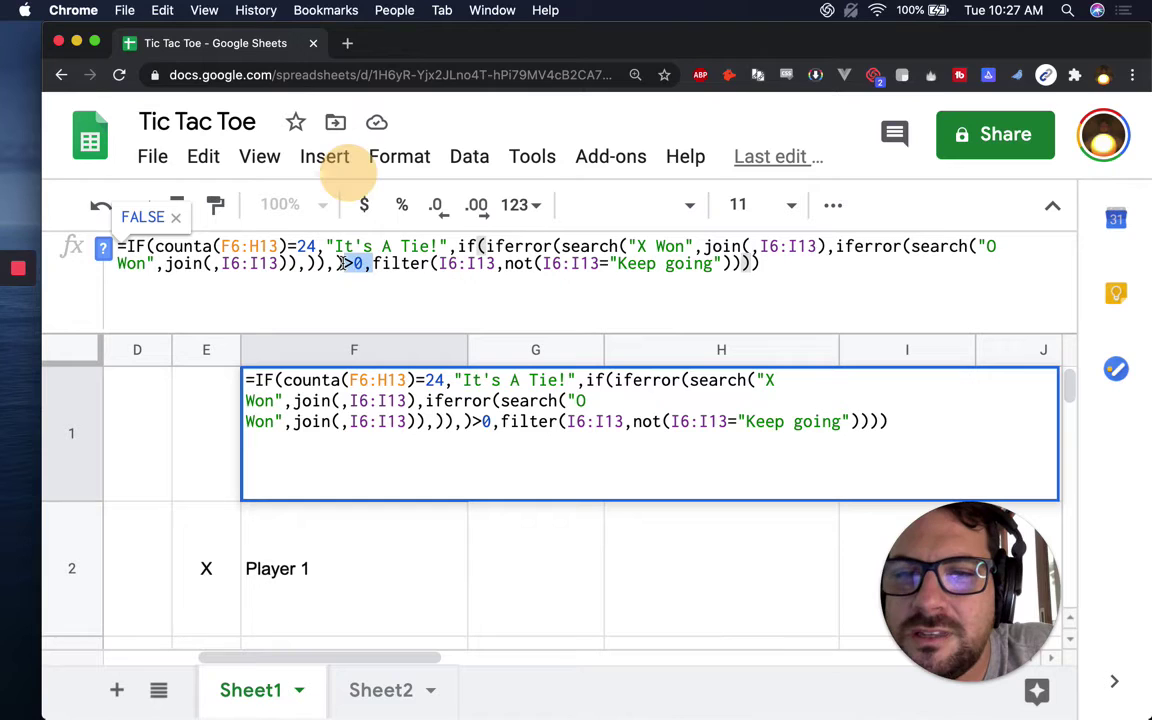
Try moving two closing parentheses from the end of the F1 formula to directly before >0
click(341, 263)
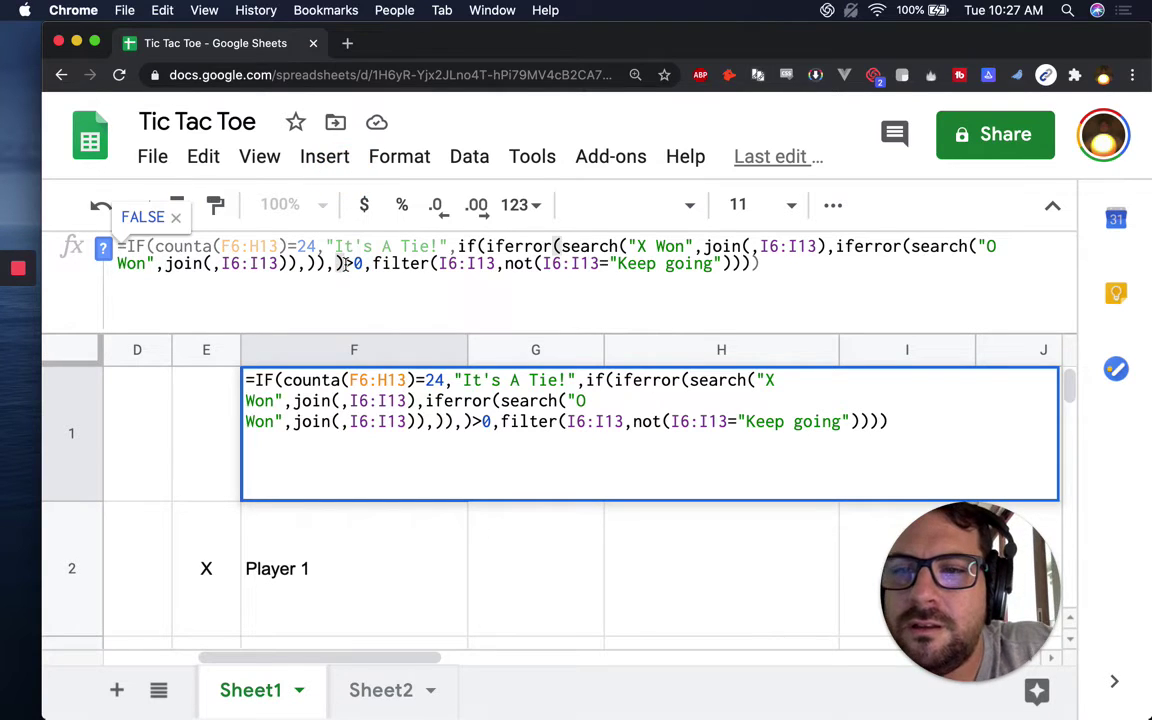
text())
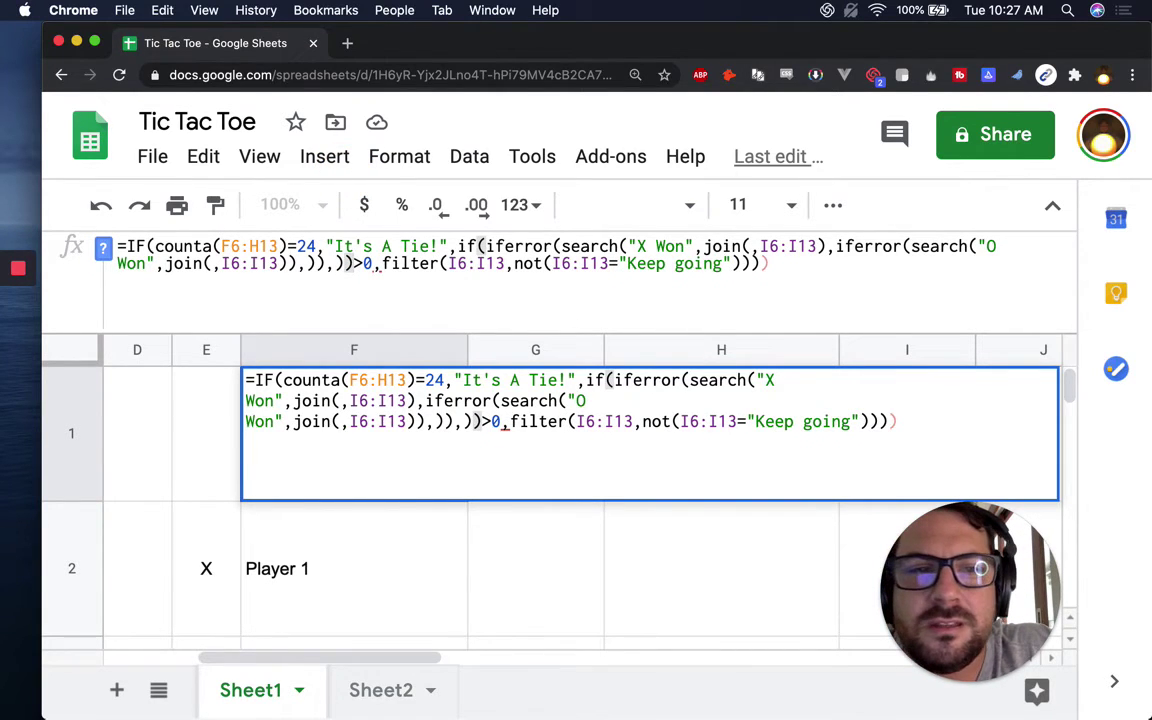
key(End)
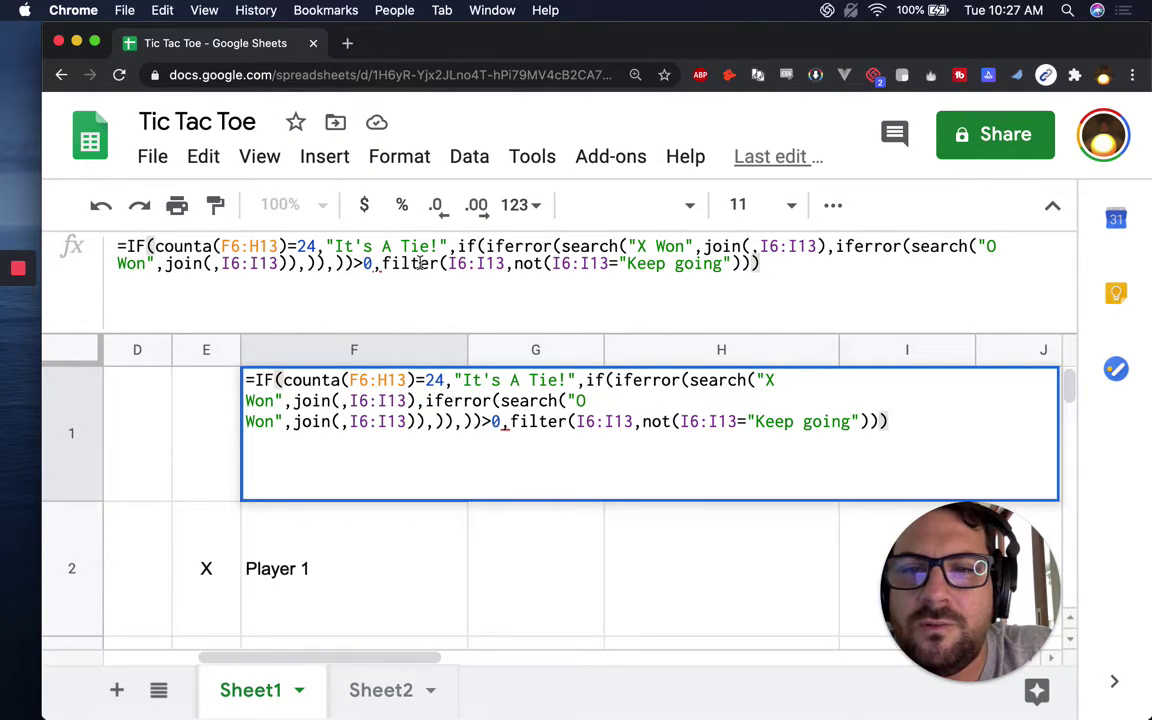
click(349, 262)
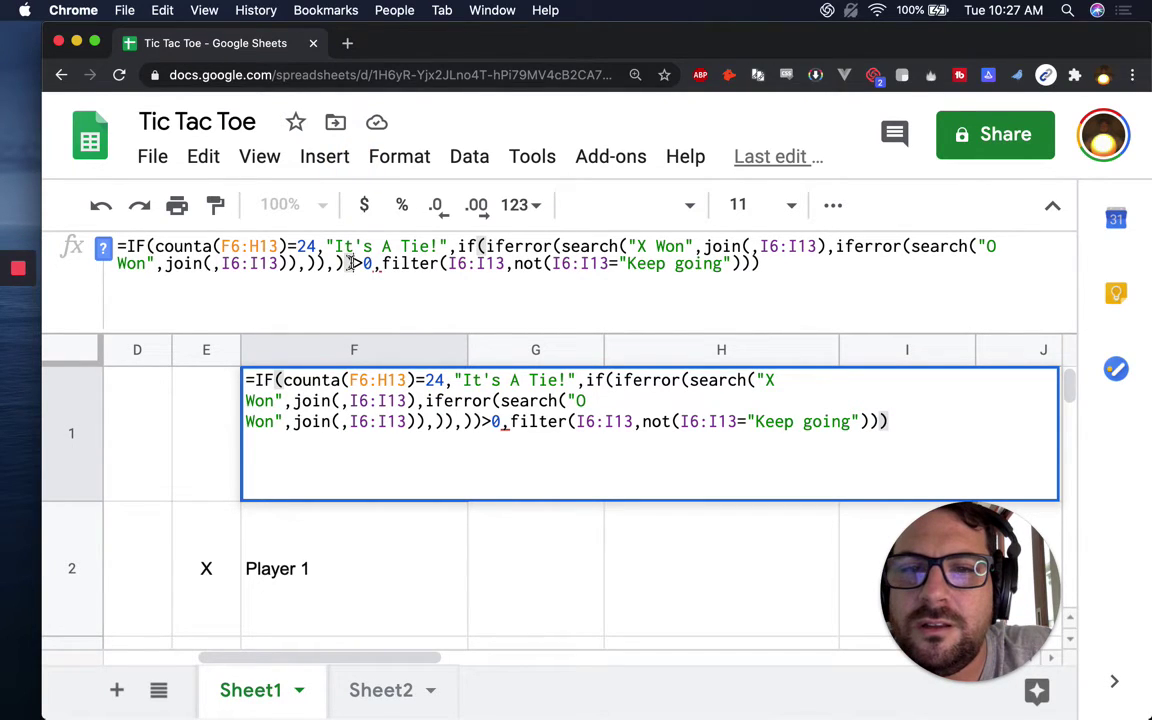
text())
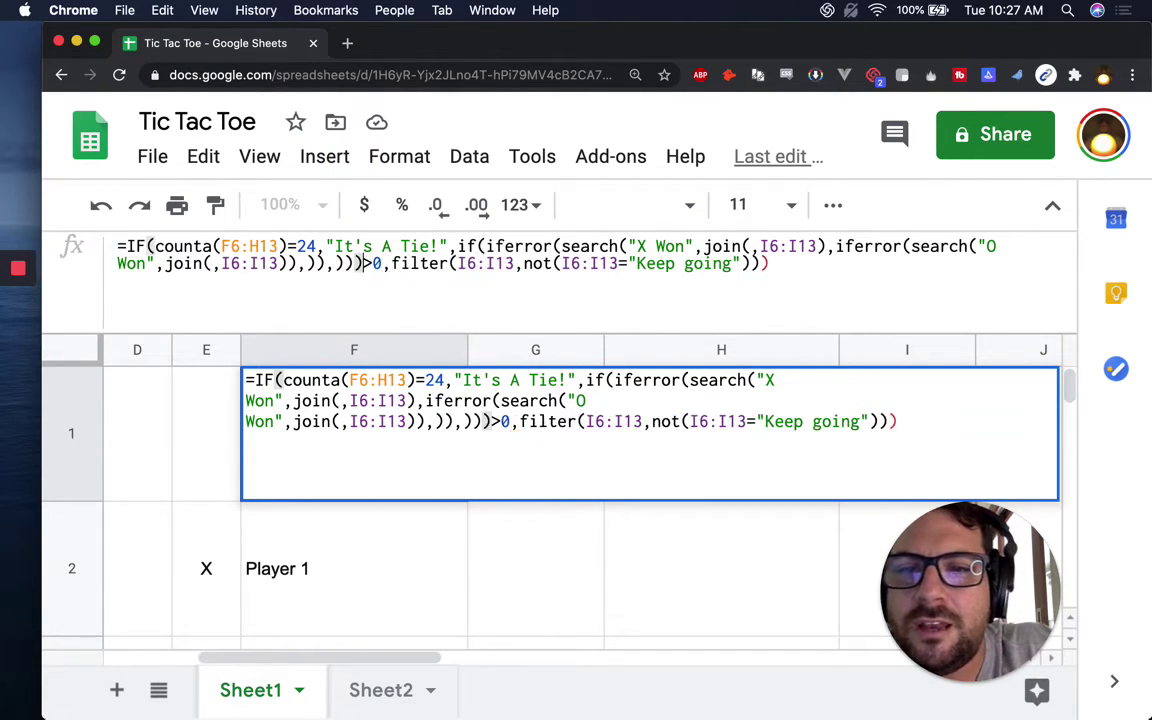
click(803, 253)
key(BackSpace)
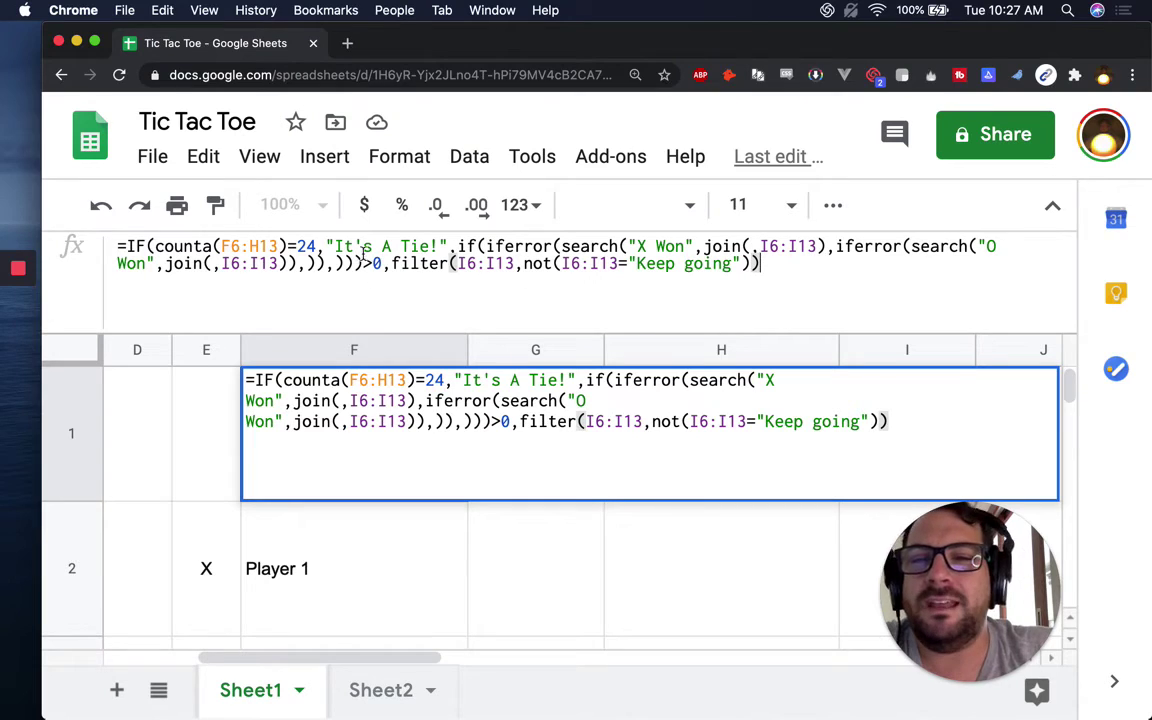
Check which opening parentheses match the three closing ones before >0, comparing the outer and nested IF functions
click(757, 263)
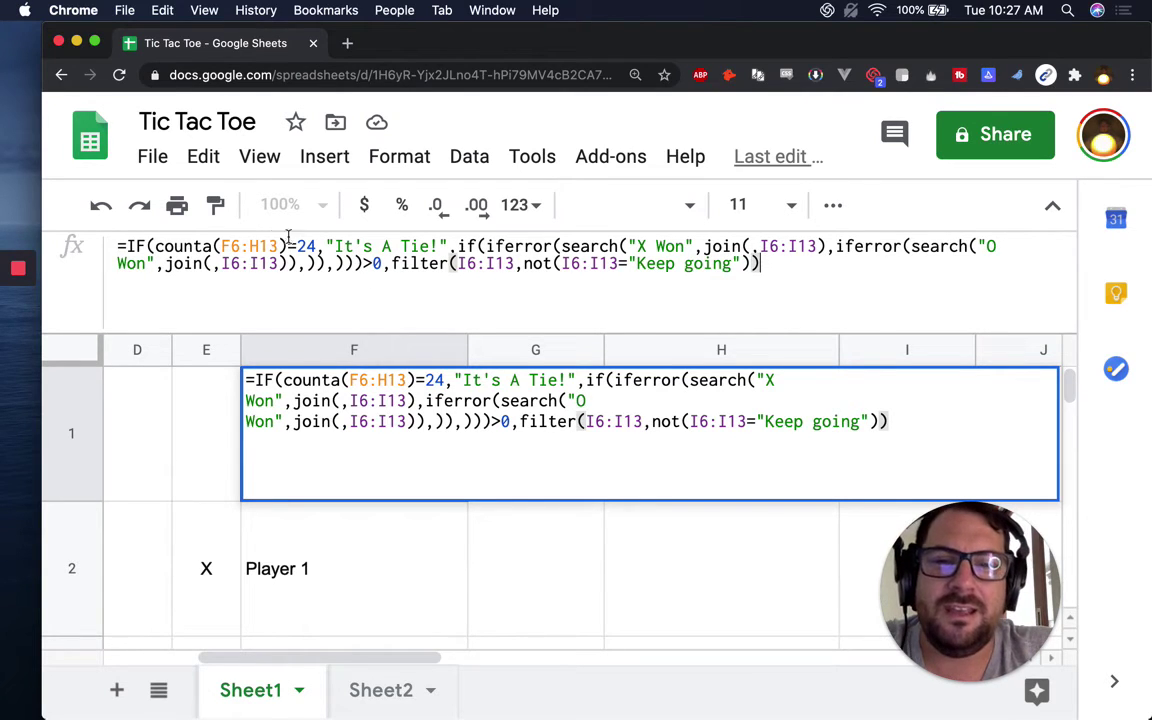
click(366, 263)
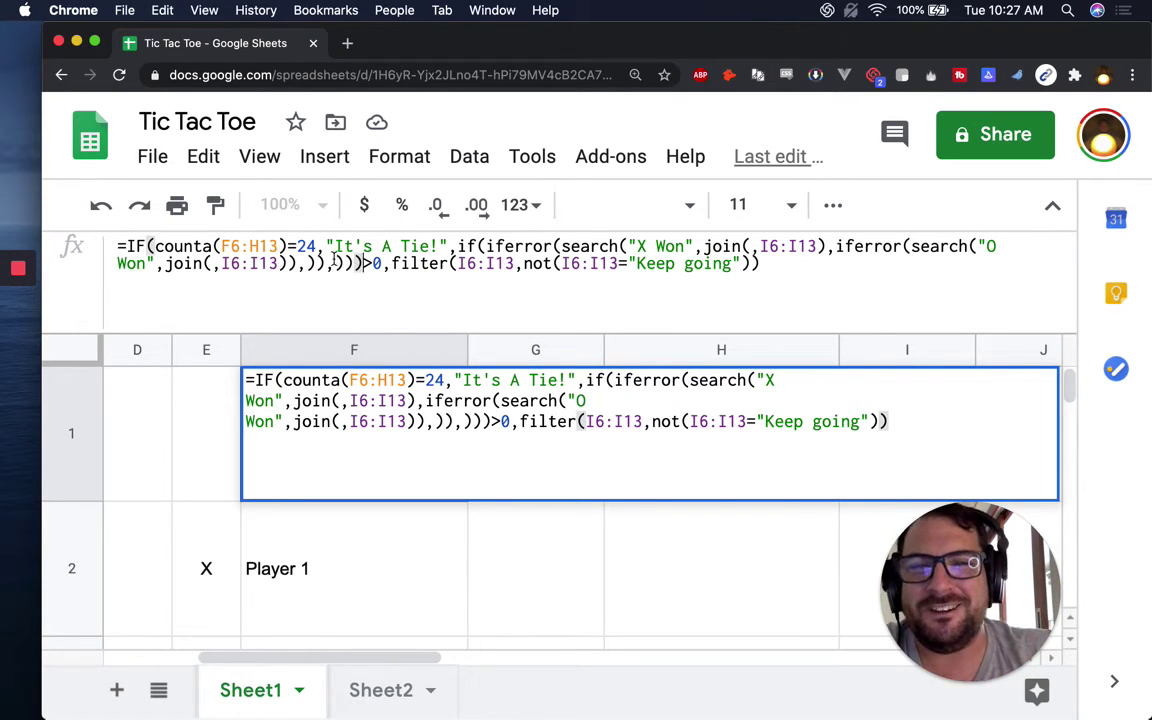
click(148, 246)
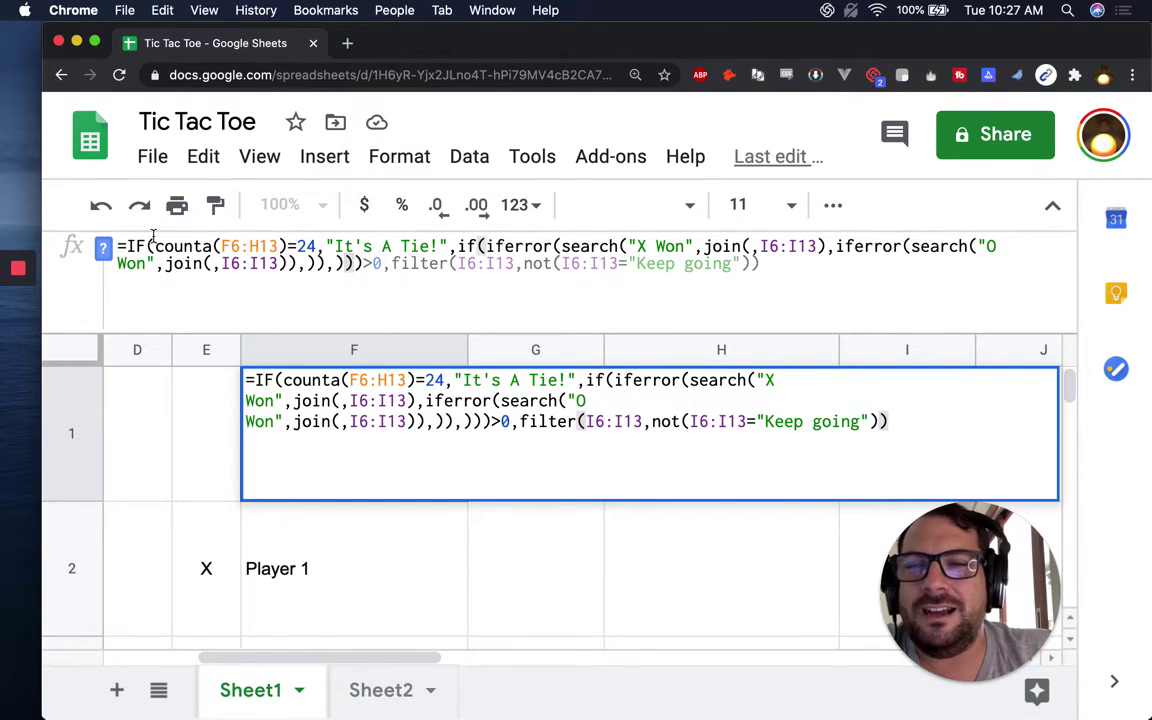
click(154, 246)
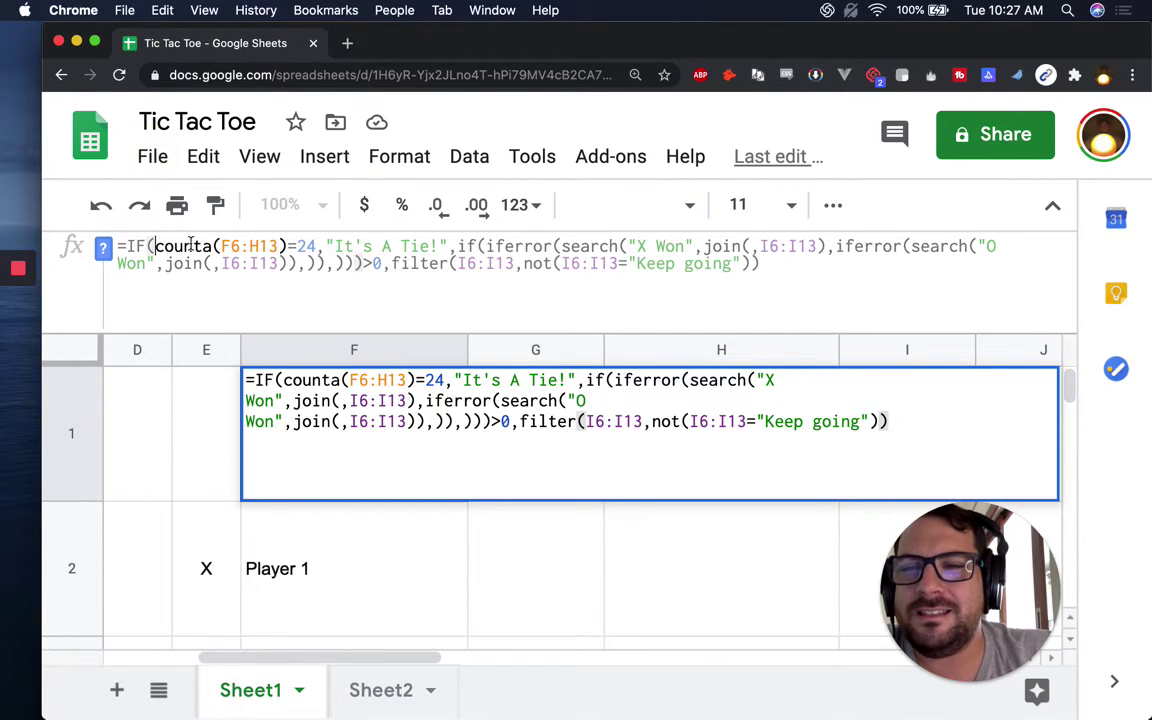
click(358, 263)
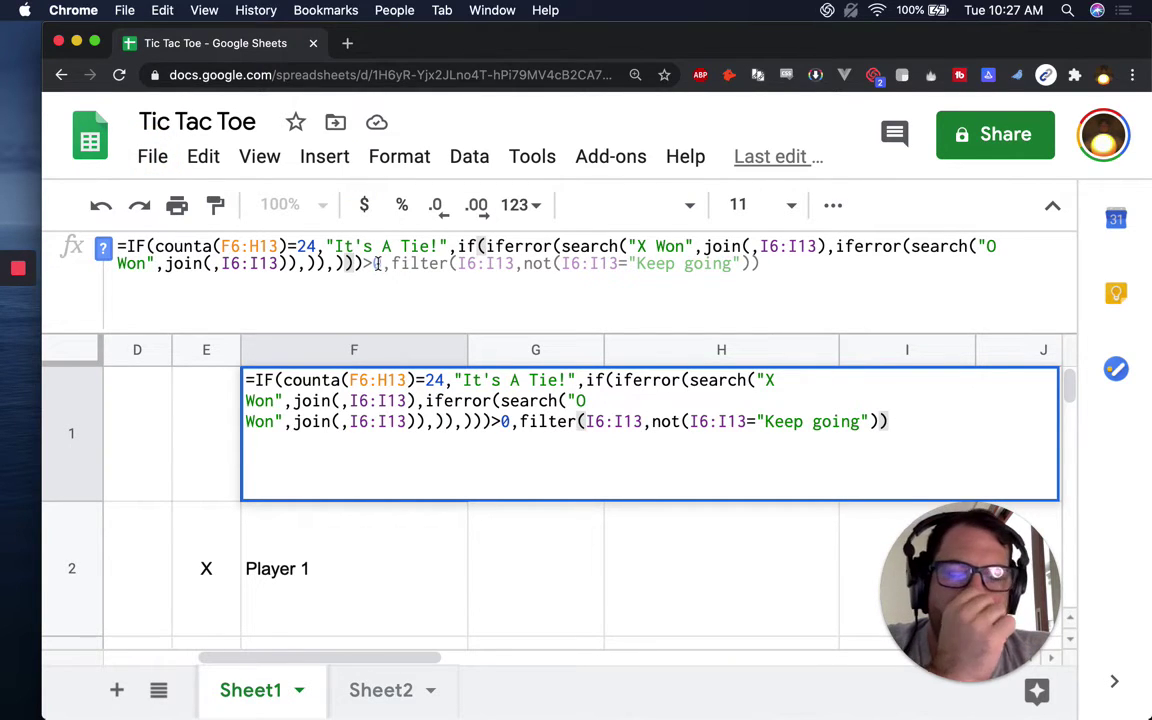
click(392, 266)
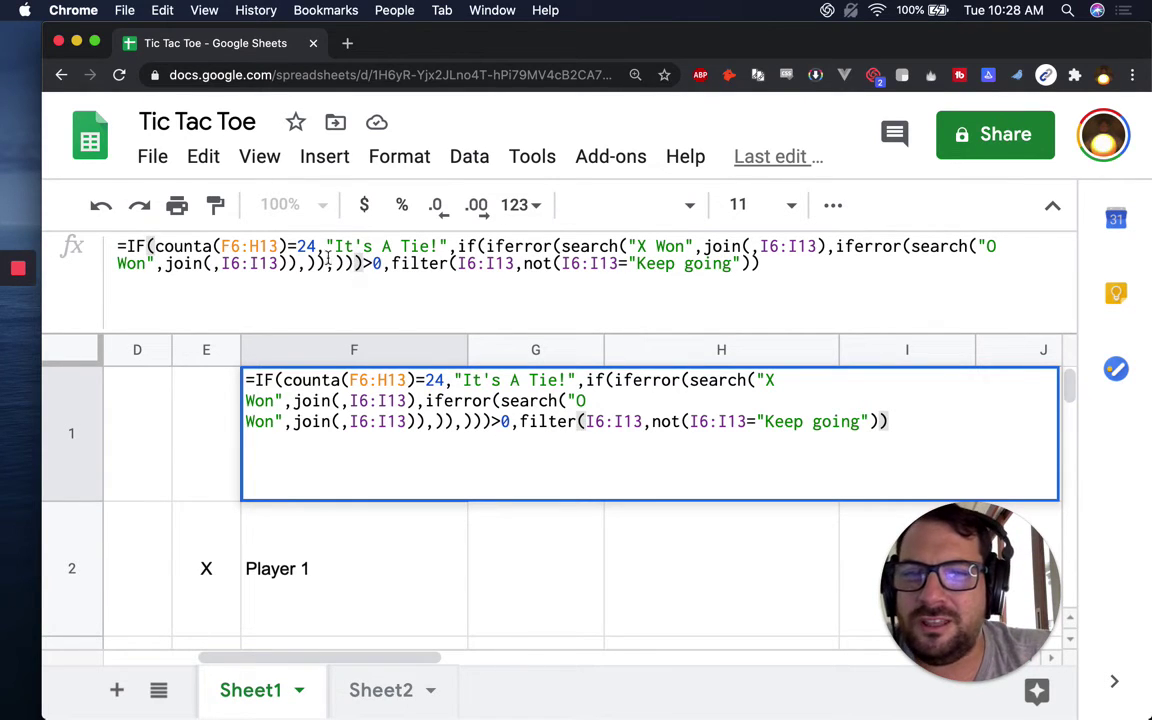
drag(358, 263, 150, 245)
click(367, 263)
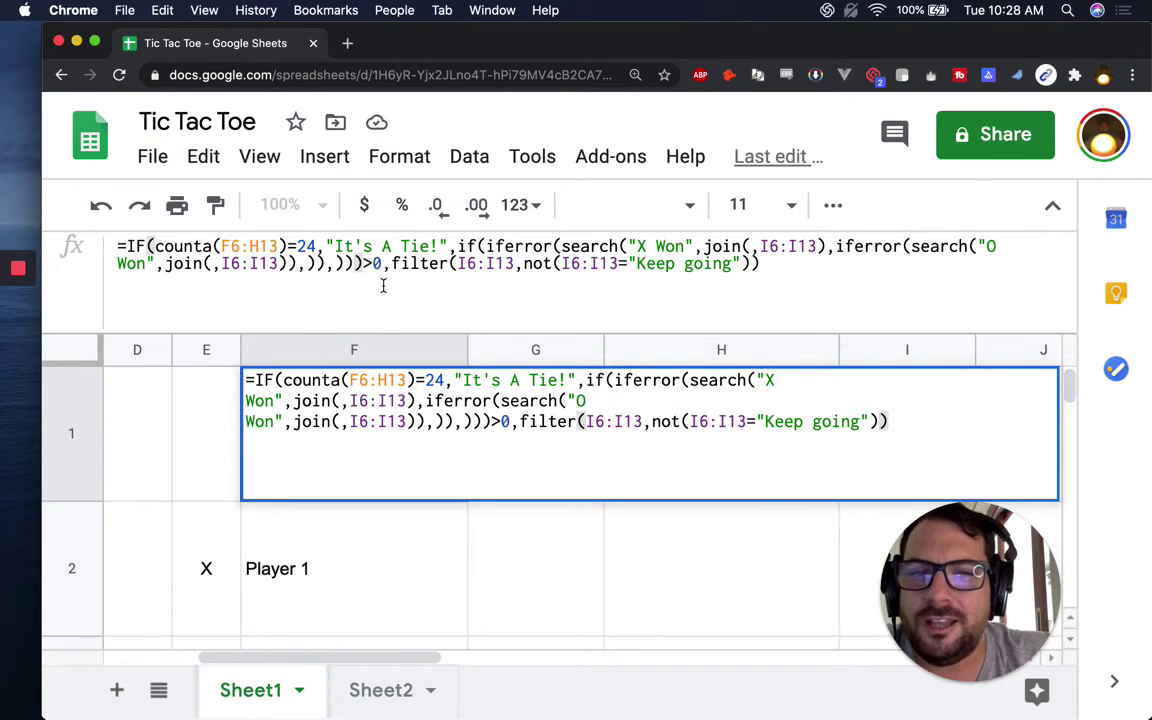
Try removing and restoring the third closing parenthesis before >0, and commit the F1 formula
key(BackSpace)
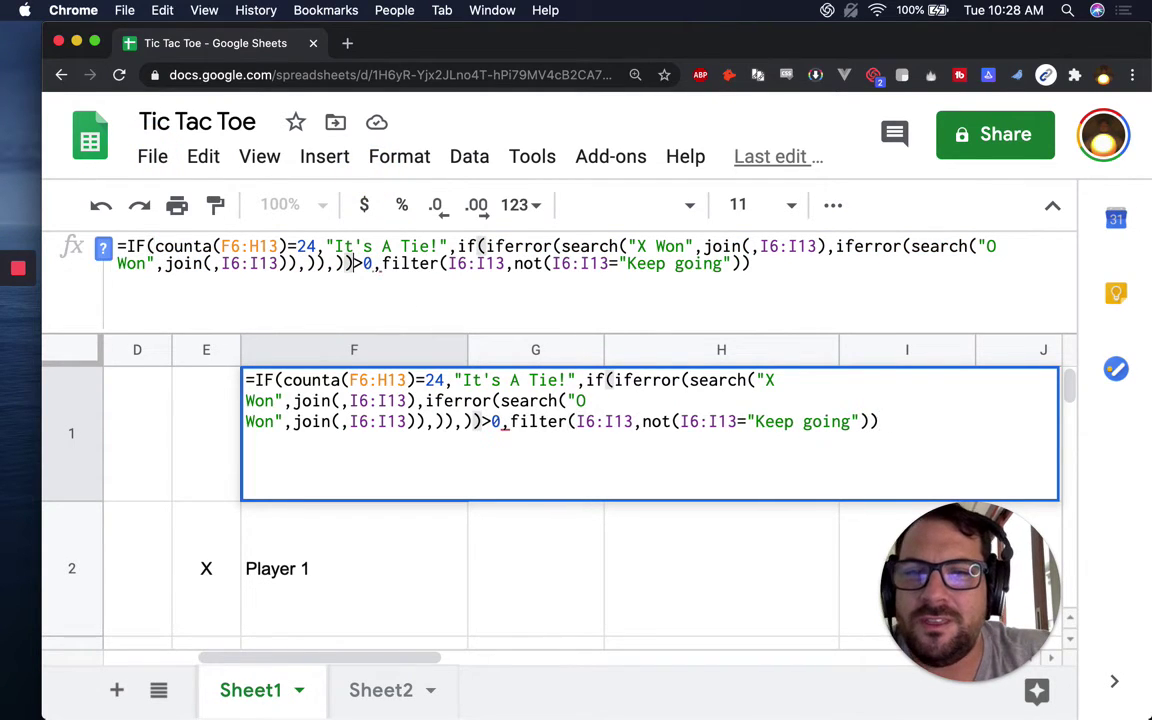
click(359, 263)
text())
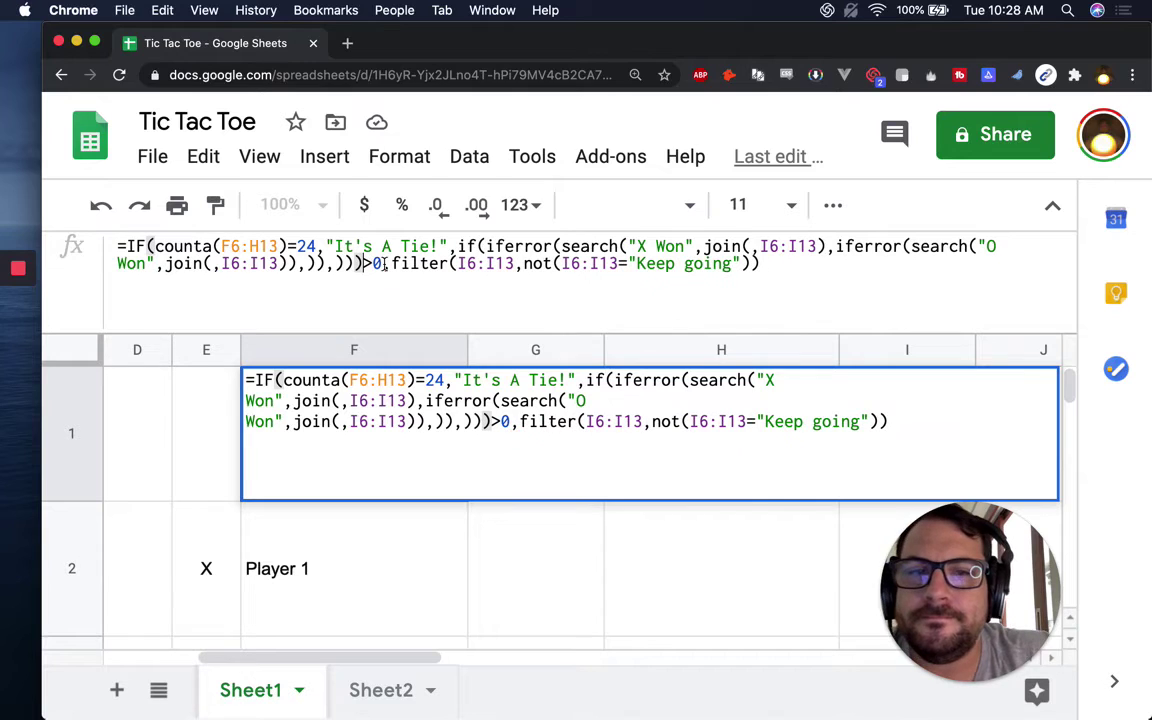
click(768, 263)
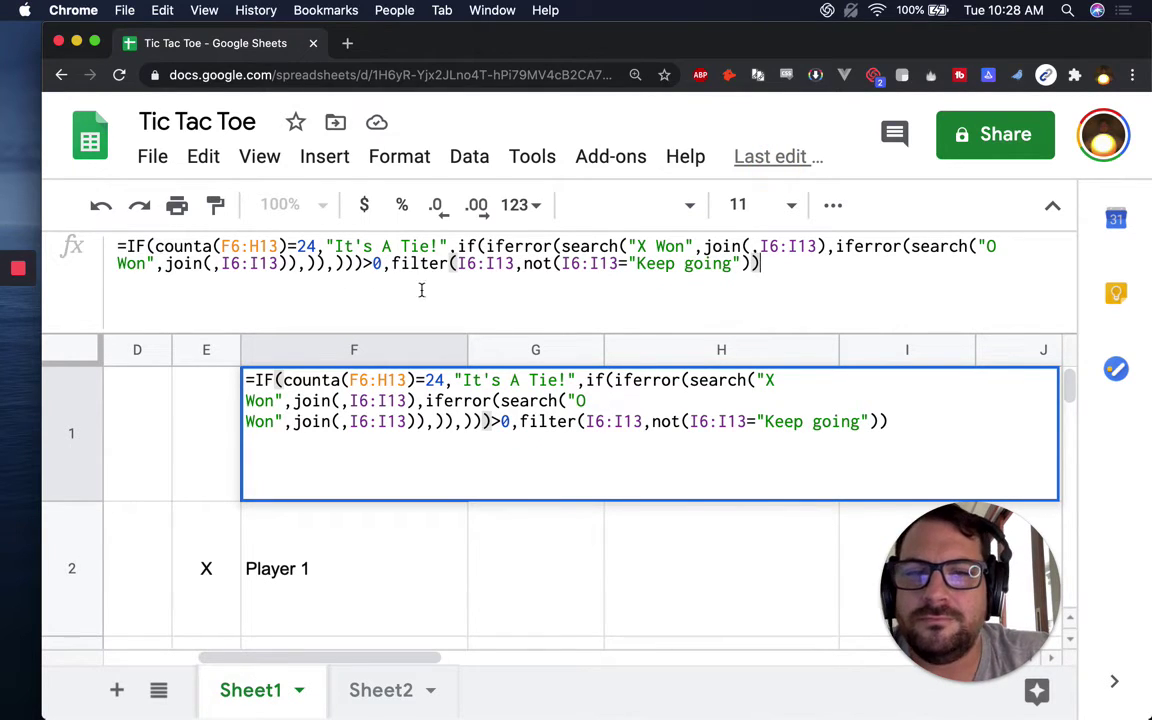
key(Return)
click(360, 372)
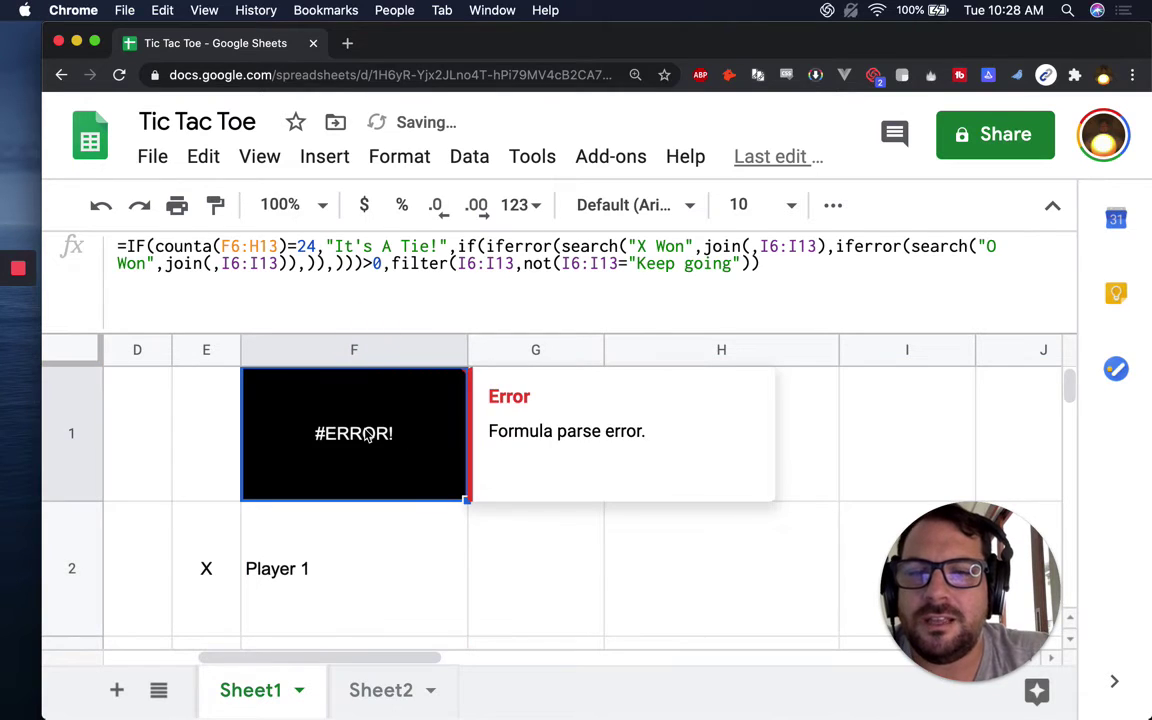
Reopen the F1 formula, delete two closing parentheses before >0 and add one closing parenthesis at the end
double_click(368, 374)
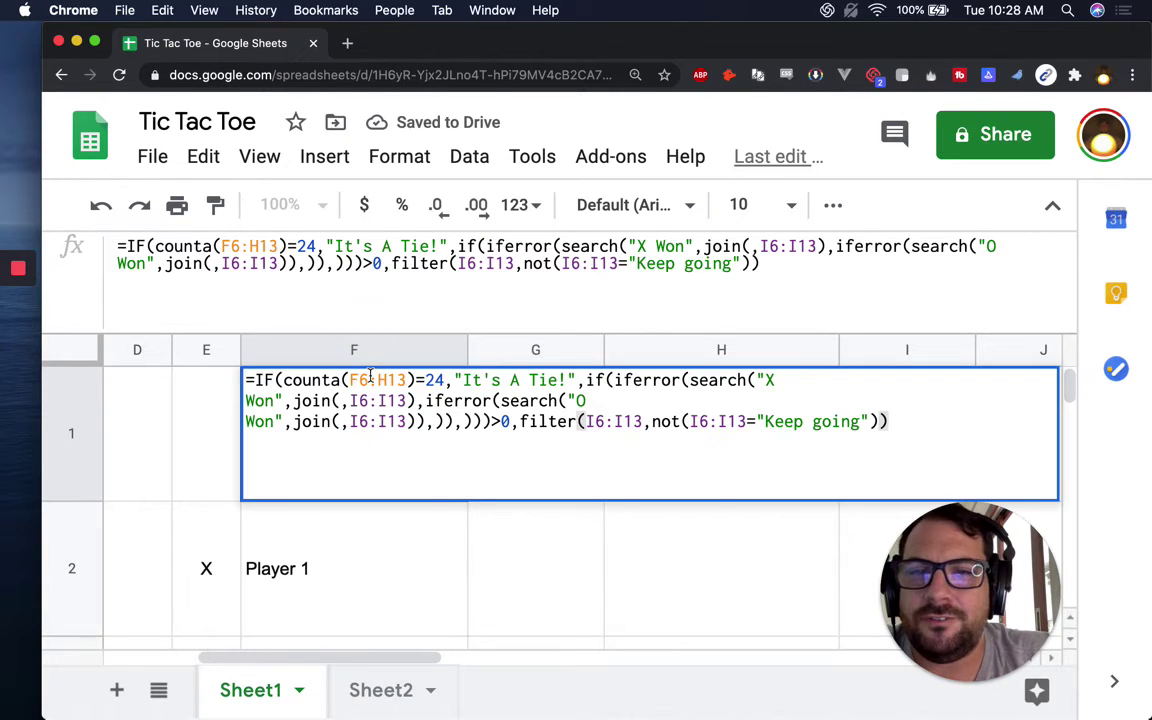
click(353, 263)
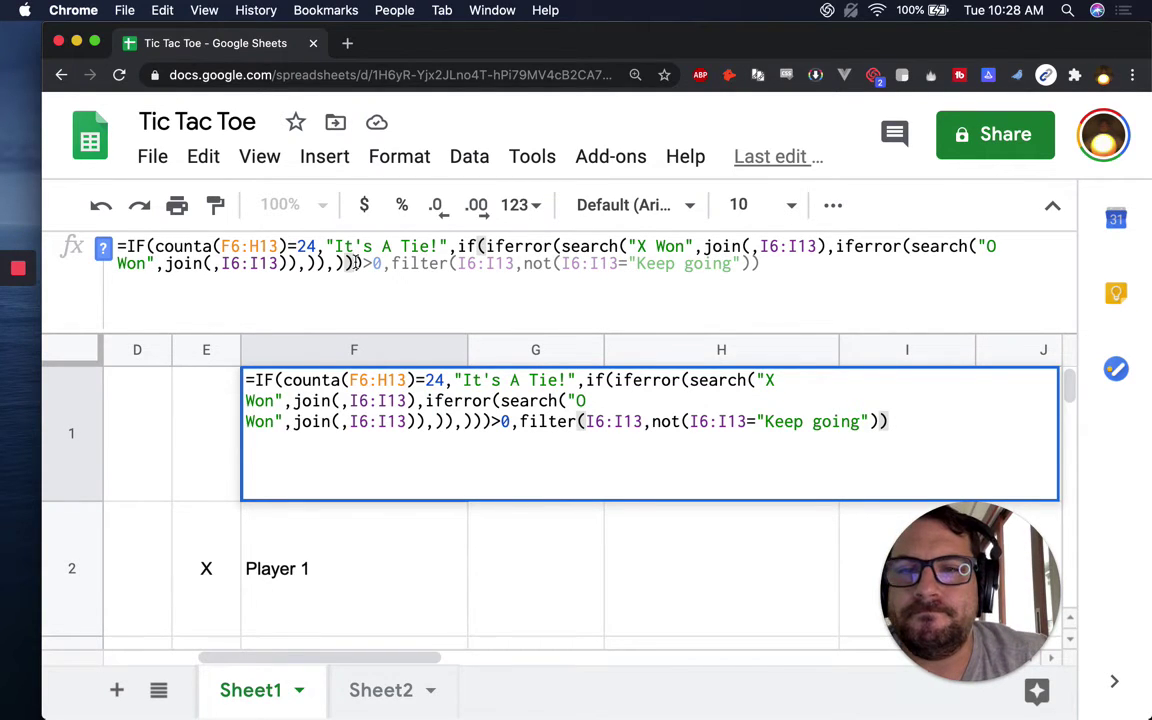
click(151, 245)
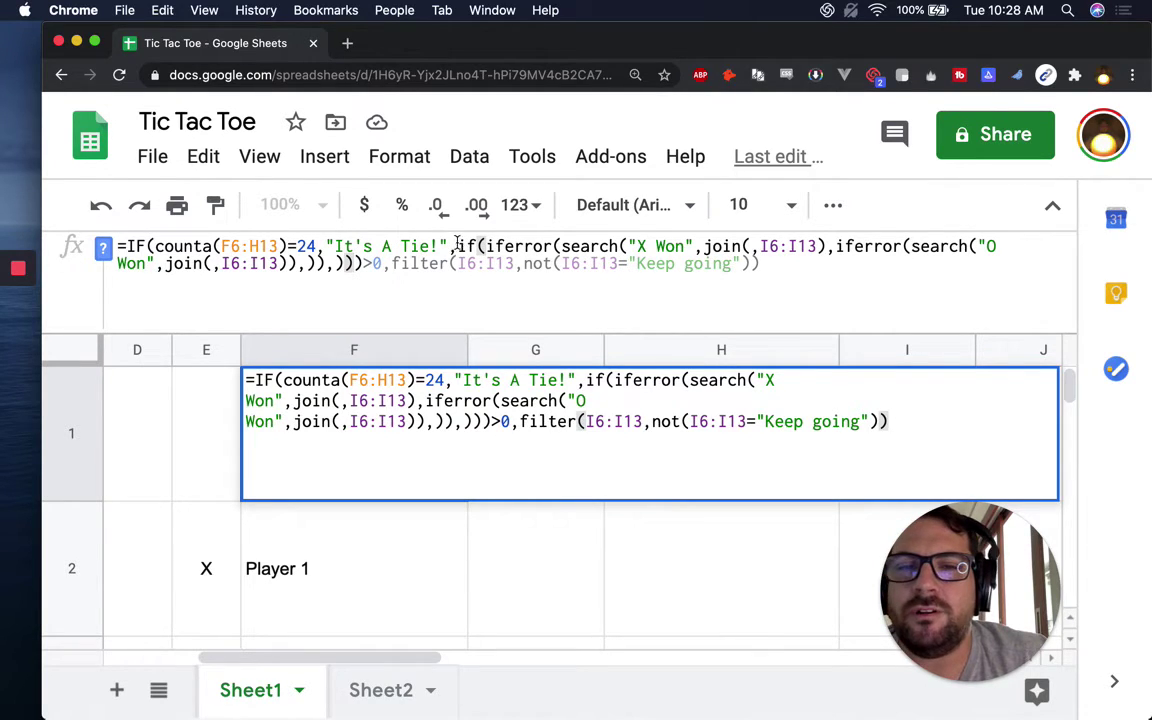
click(365, 263)
key(BackSpace)
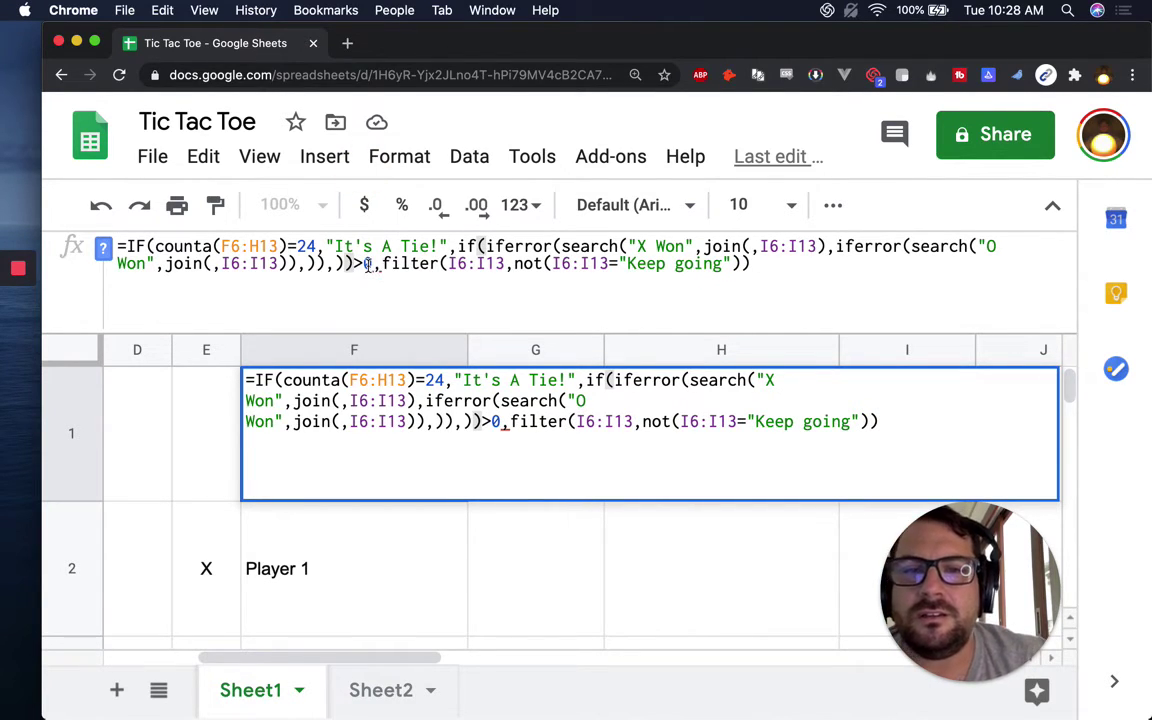
key(BackSpace)
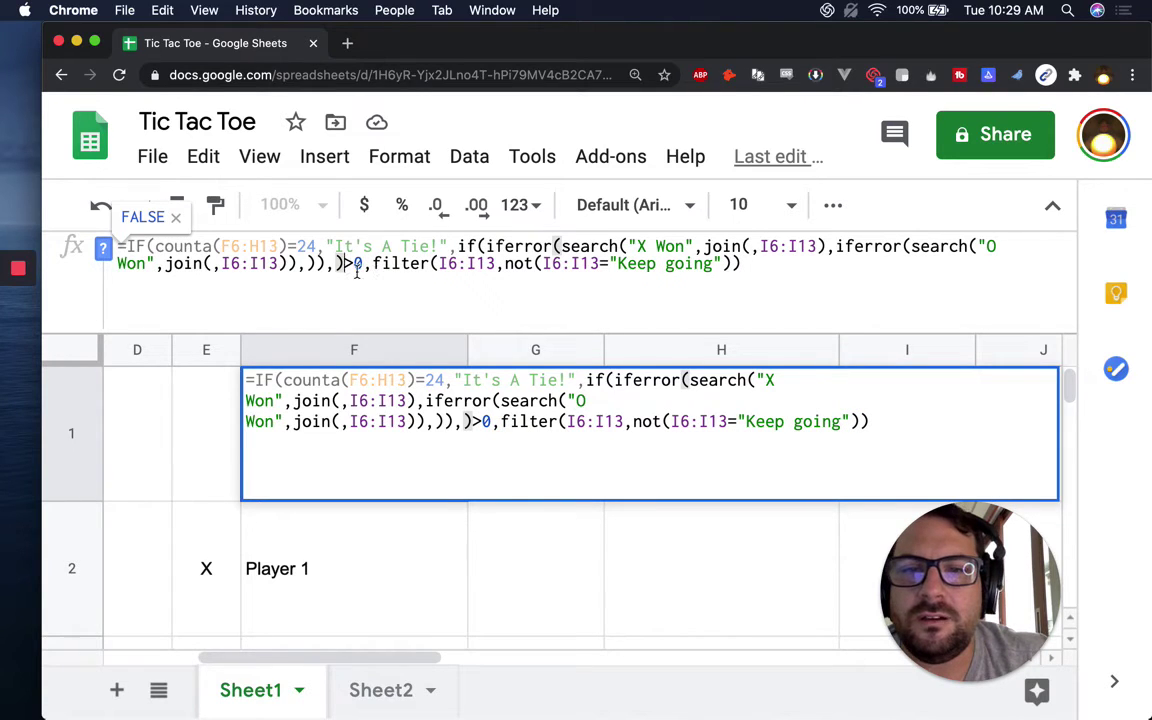
click(372, 268)
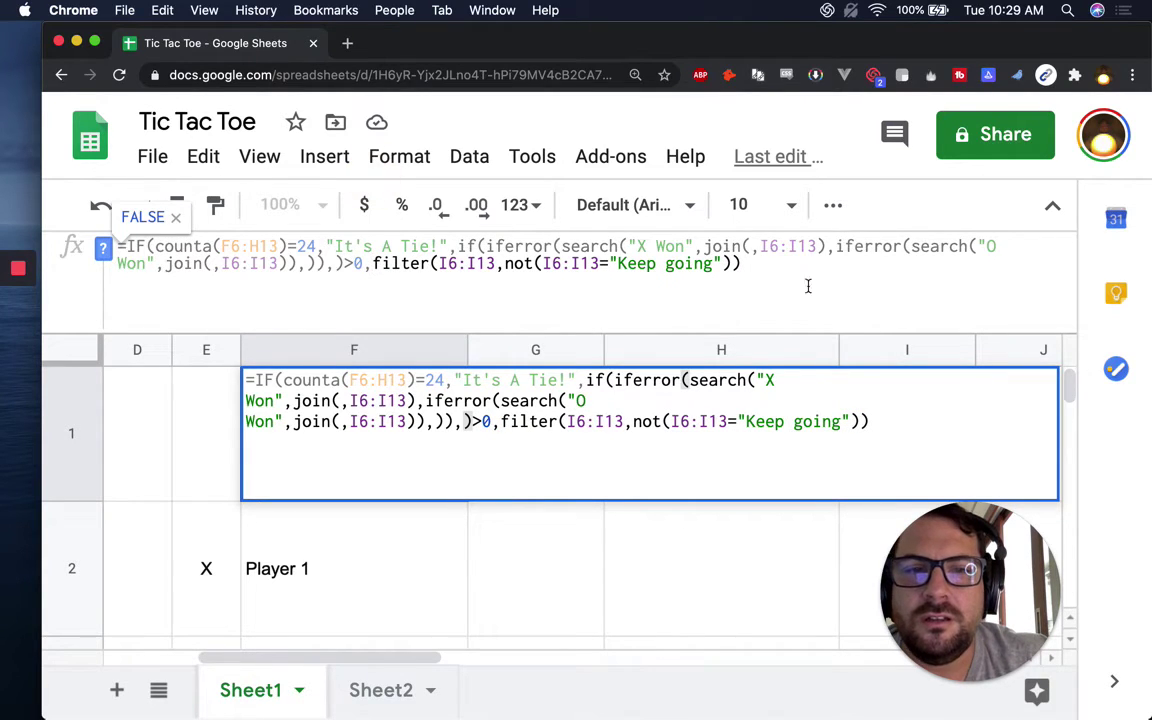
click(766, 270)
text())
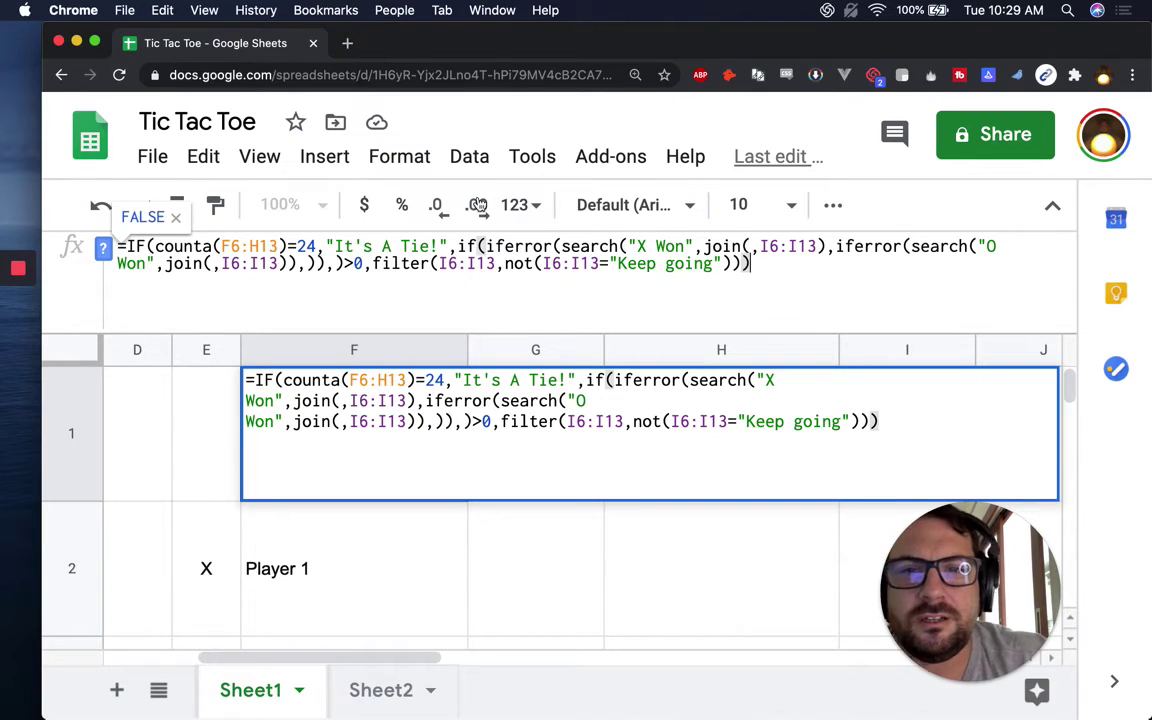
Delete the >0 comparison and the nested IF function's opening from the F1 formula, leaving IFERROR directly after "It's A Tie!"
click(369, 263)
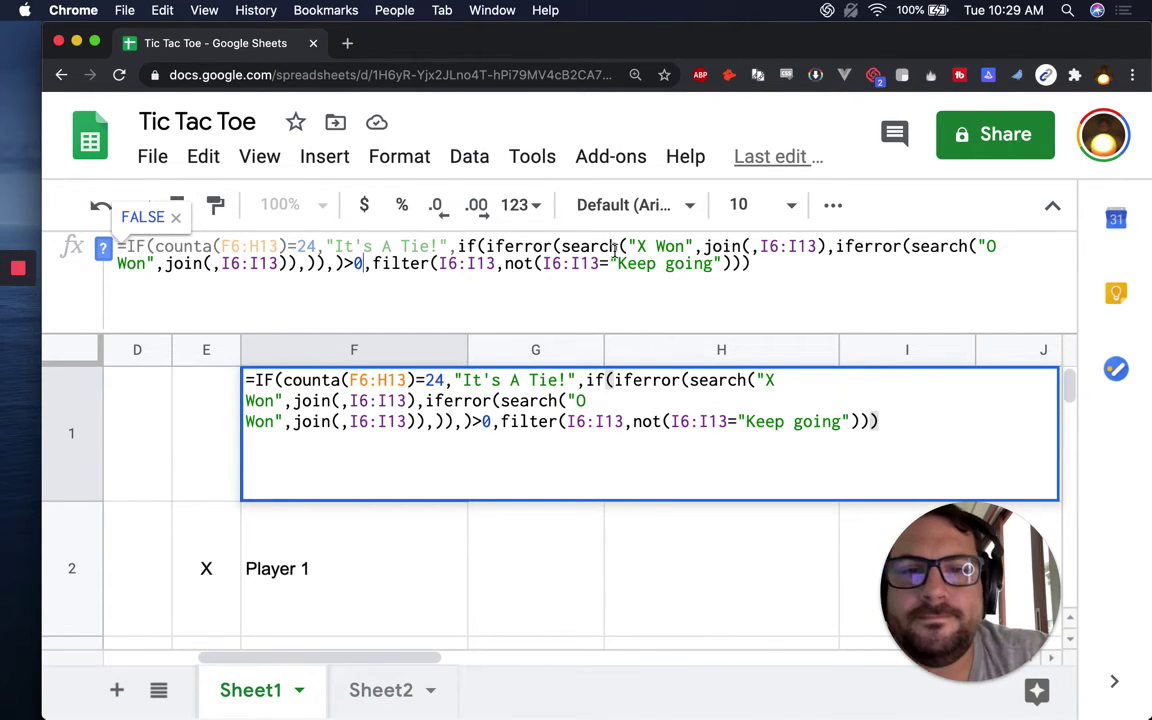
drag(364, 263, 348, 263)
key(BackSpace)
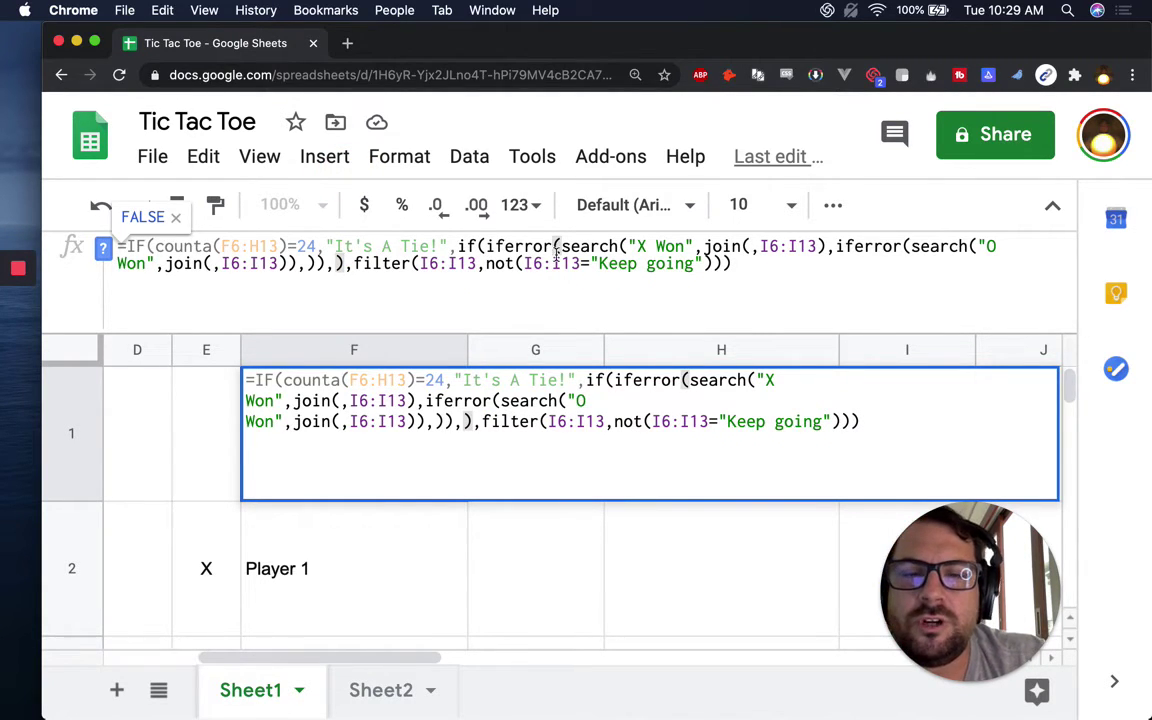
click(479, 245)
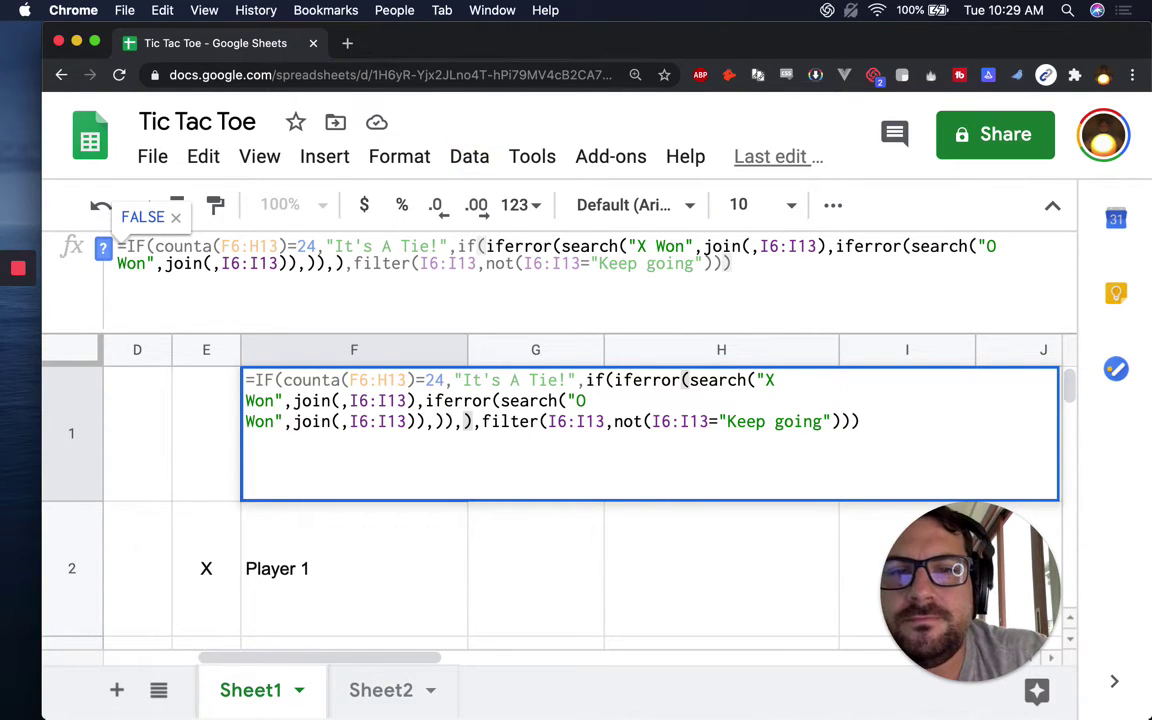
key(BackSpace)
key(BackSpace)
key(BackSpace)
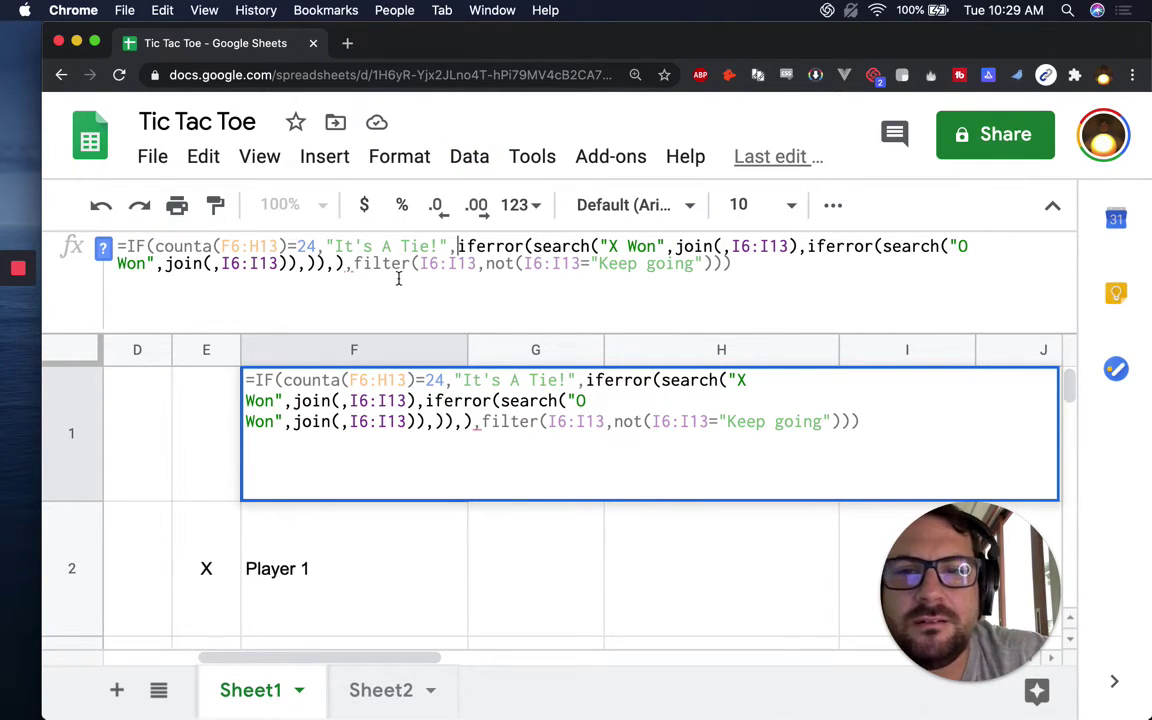
Delete the rest of the F1 formula after the O Won IFERROR part, including the whole FILTER function
click(328, 263)
key(Delete)
key(Delete)
key(Delete)
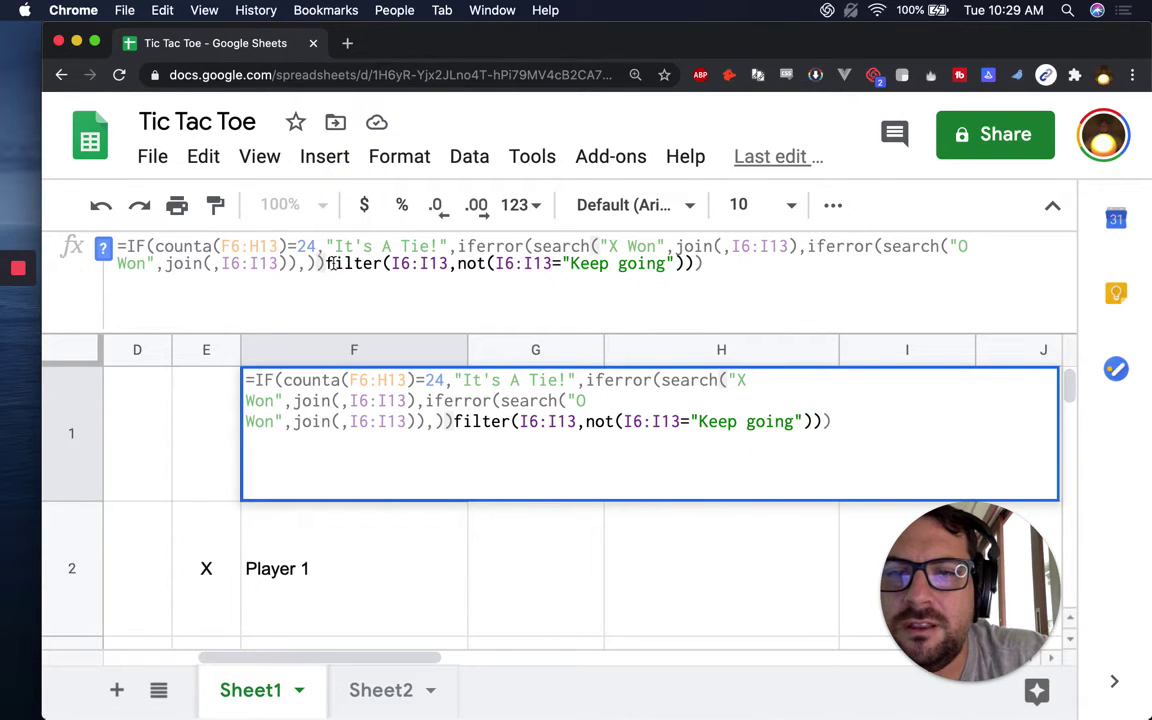
key(shift+super+Right)
key(BackSpace)
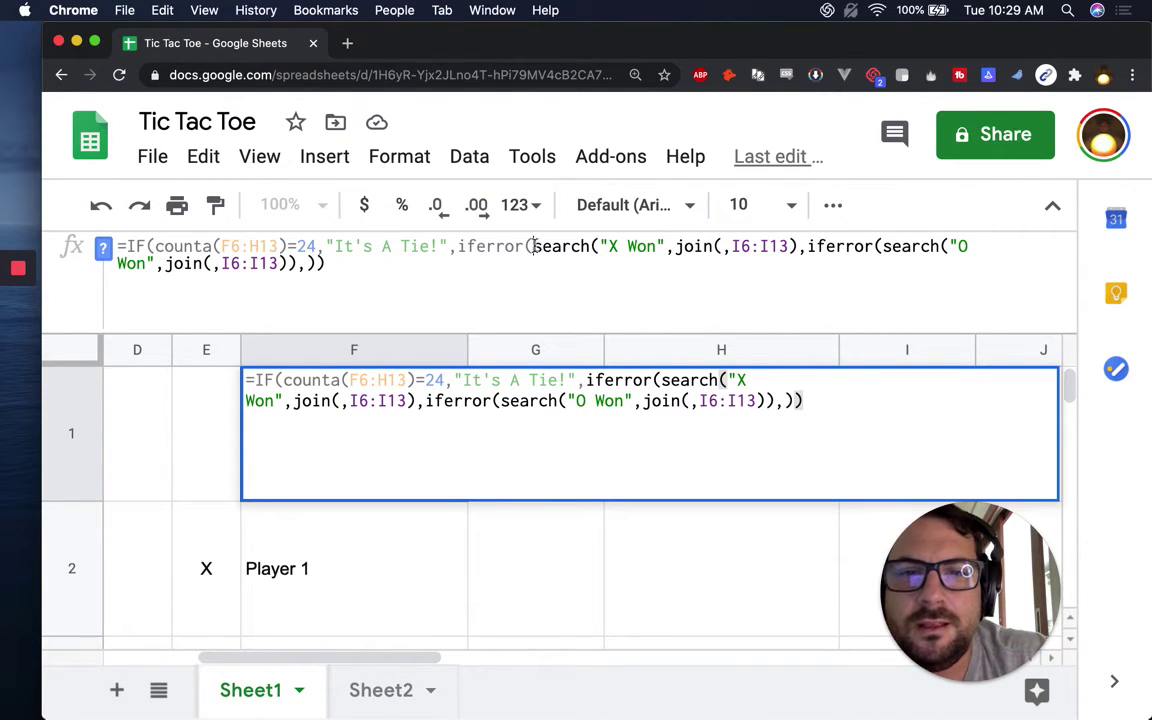
Remove the IFERROR openings before the X Won and O Won SEARCH functions in the F1 formula, keeping a comma between the searches
drag(531, 247, 458, 247)
key(BackSpace)
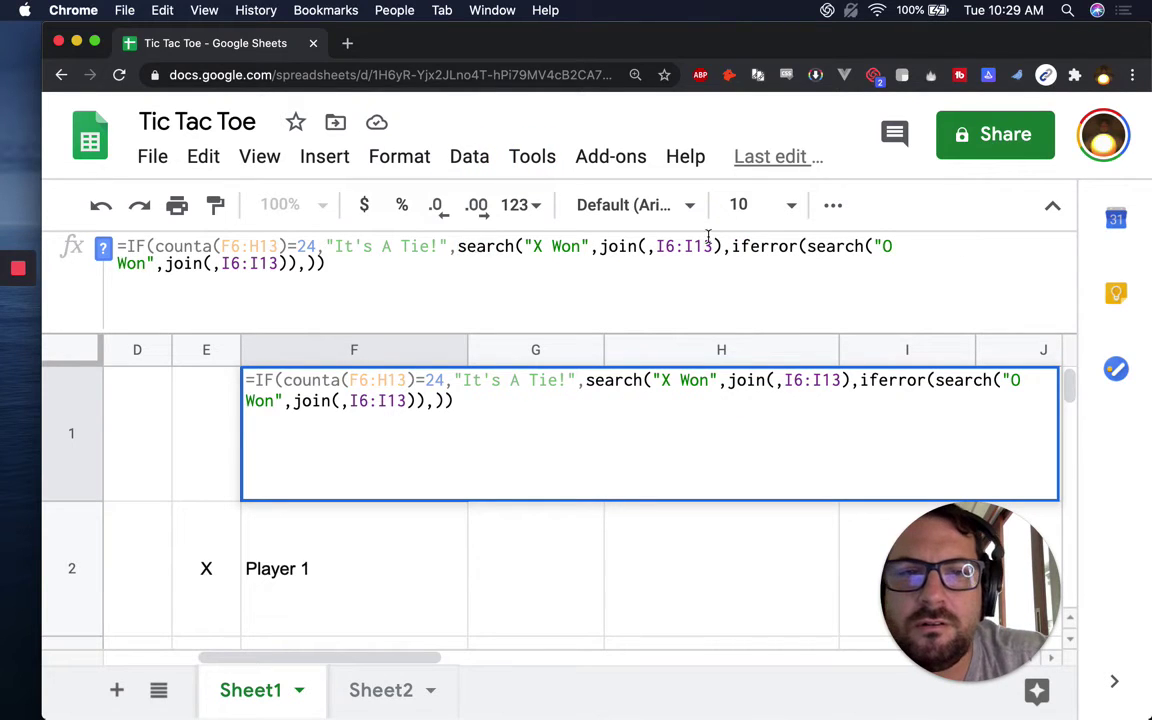
drag(721, 247, 803, 247)
key(BackSpace)
text(,)
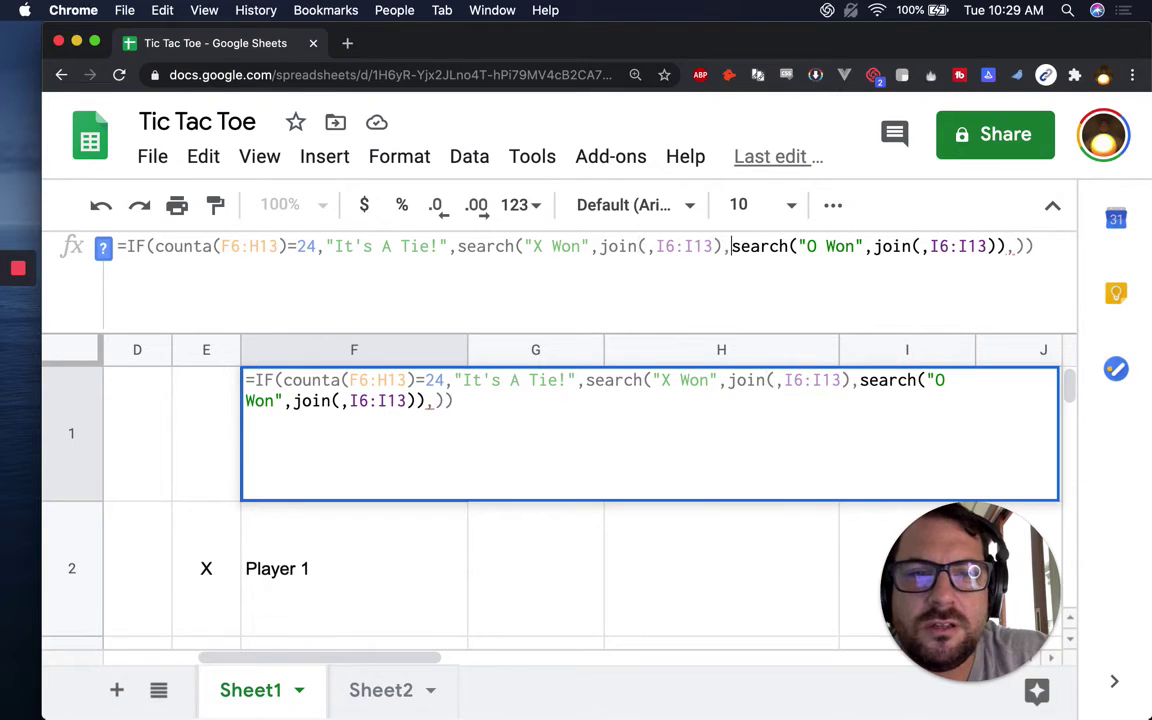
Trim the end of the F1 formula so that only two closing parentheses follow the O Won search's range I6:I13
click(1036, 247)
key(BackSpace)
key(BackSpace)
key(BackSpace)
key(BackSpace)
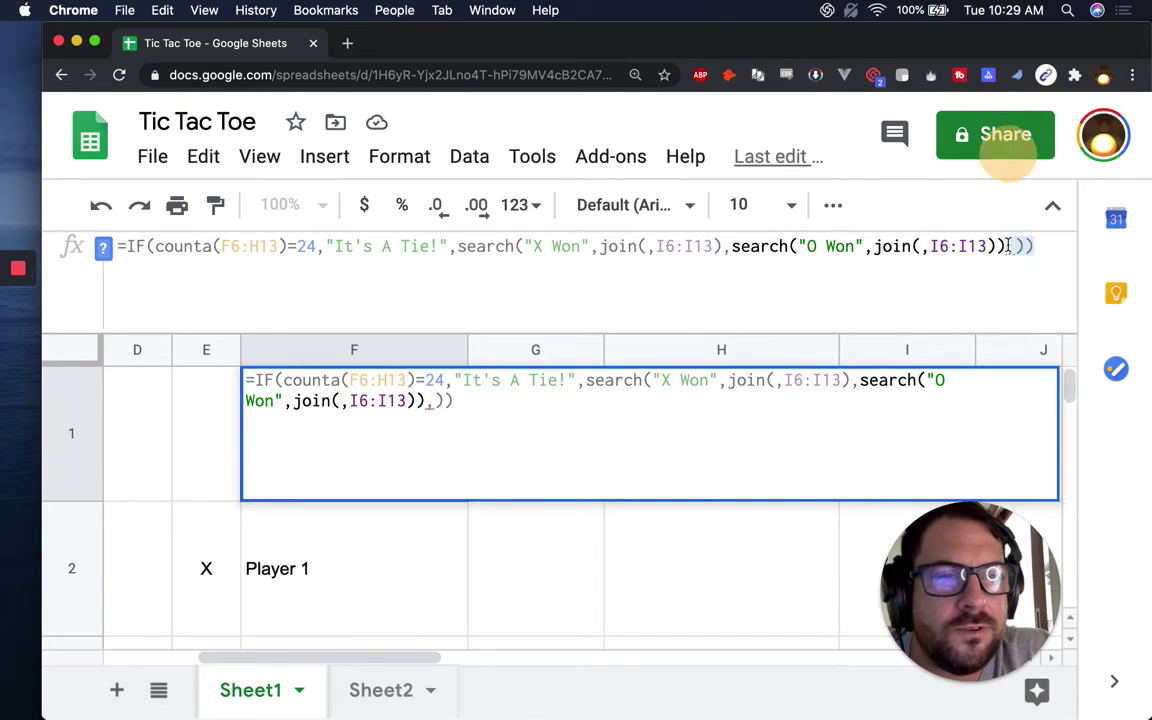
text())
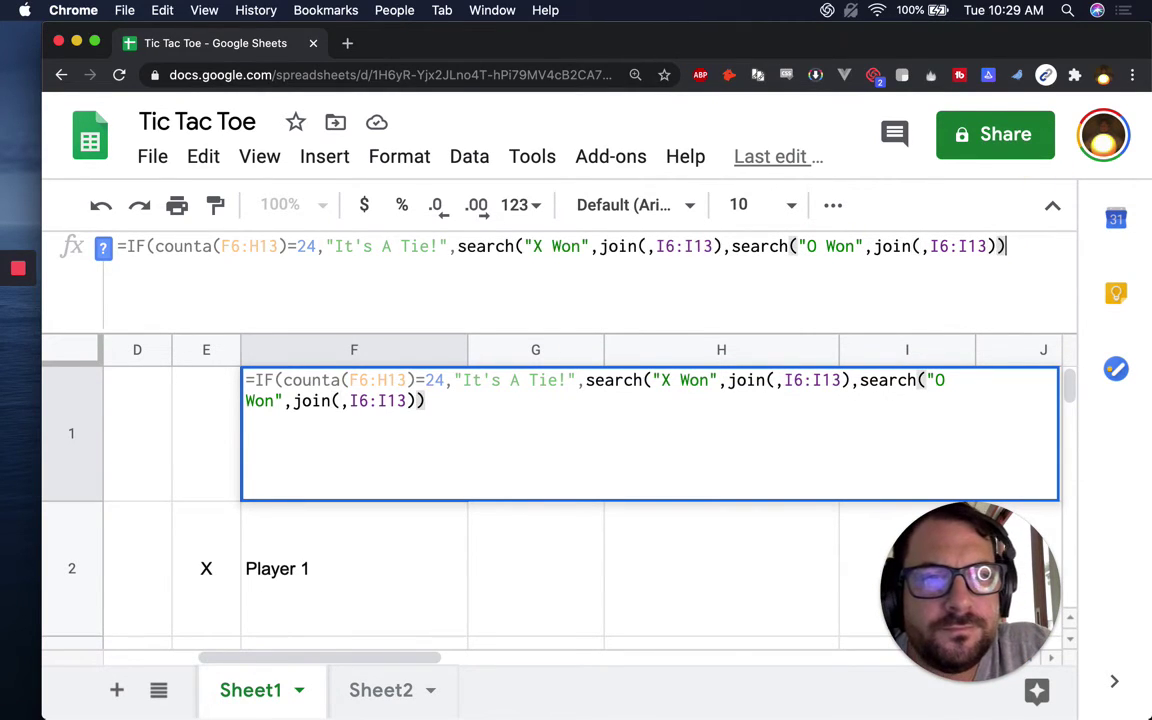
Add a closing parenthesis to the X Won SEARCH function and delete the comma before the O Won search
click(726, 247)
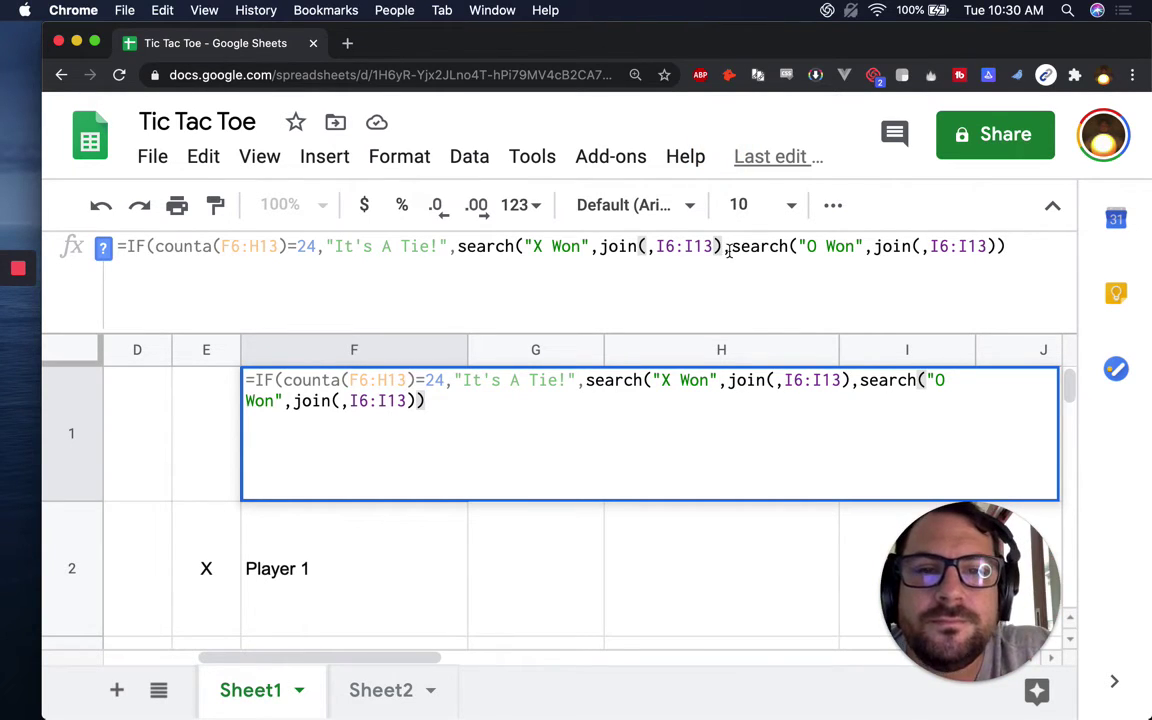
text())
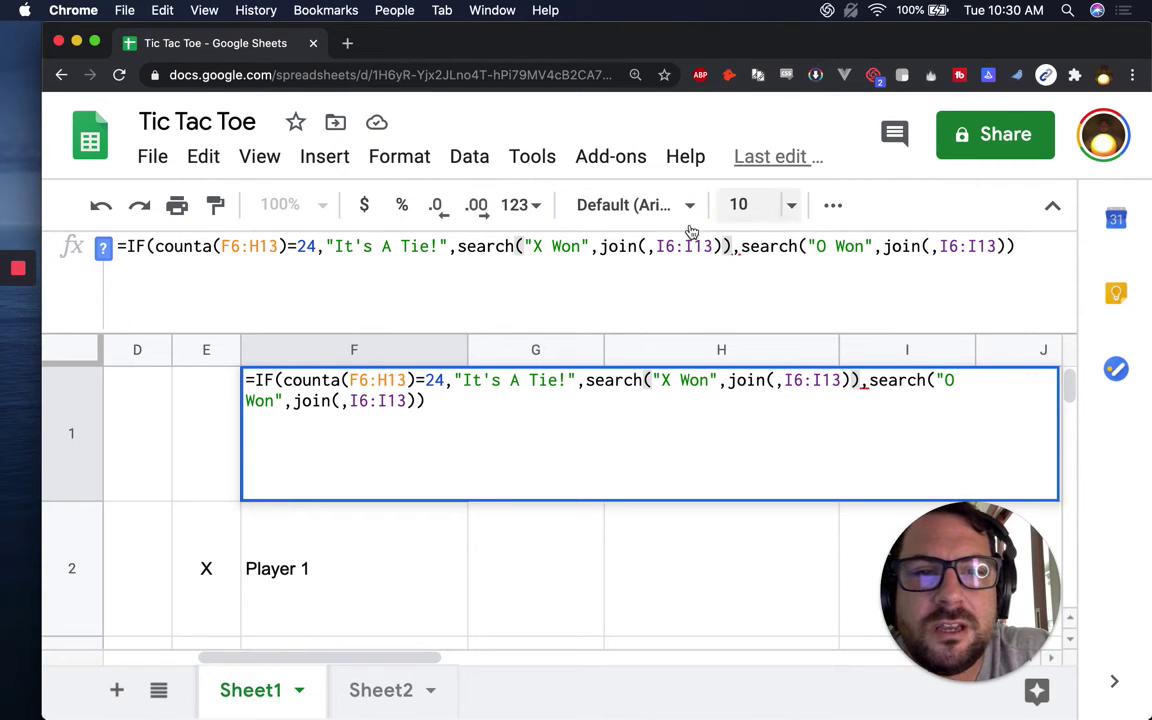
key(Delete)
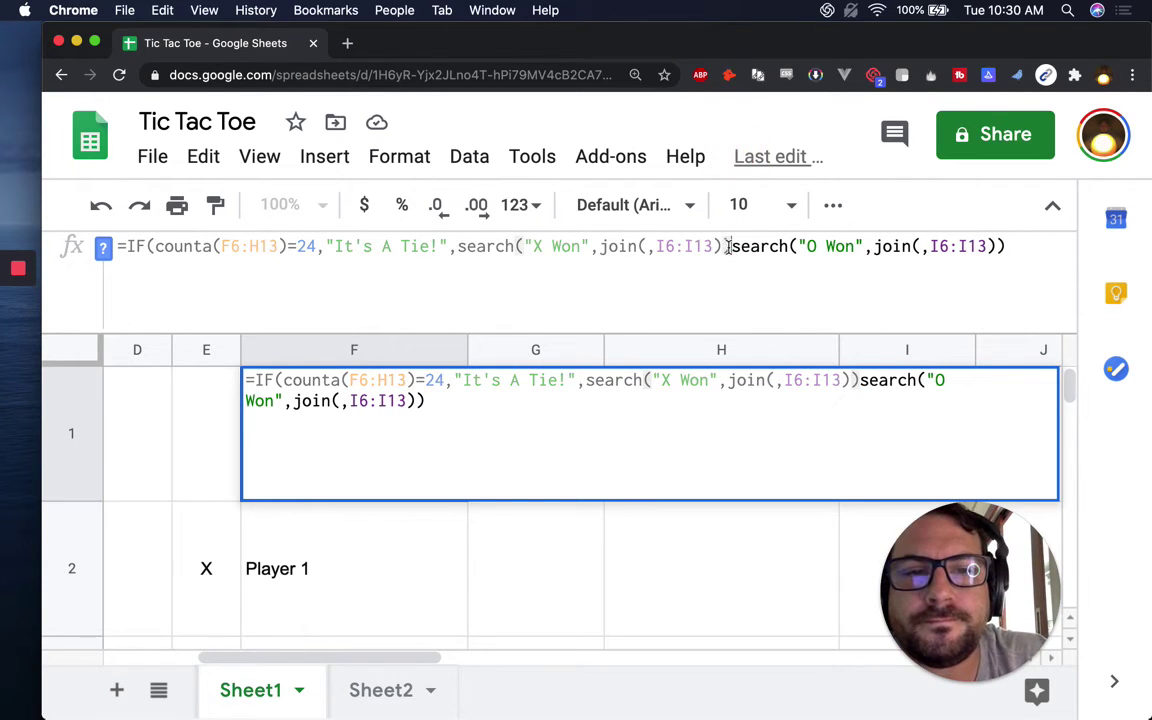
Examine the X Won search's text and JOIN arguments in the F1 formula
key(Left)
key(Left)
key(Left)
key(Left)
key(Left)
key(Left)
key(Left)
key(Left)
key(Left)
key(Left)
key(Left)
key(Left)
key(Left)
key(Left)
key(Left)
key(Left)
key(Left)
key(Left)
key(Left)
key(Left)
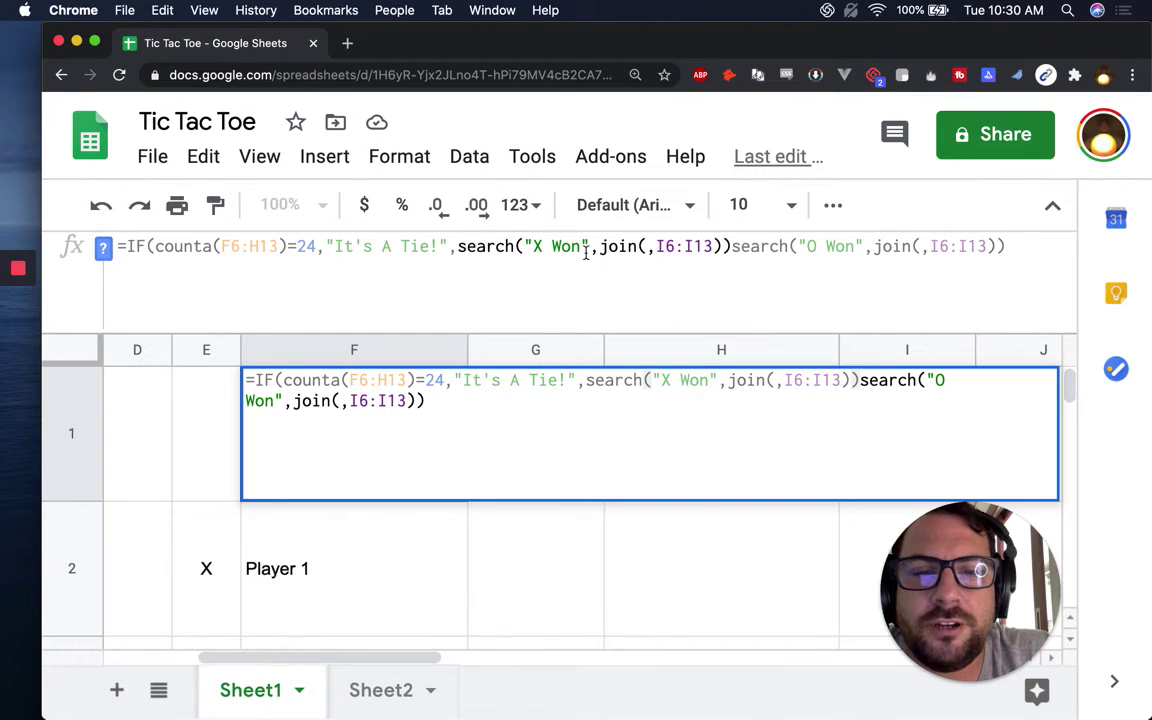
key(Right)
key(Right)
key(Right)
key(Right)
key(Right)
key(Right)
key(Right)
key(Right)
key(Right)
key(Right)
key(Right)
key(Right)
key(Right)
key(Right)
key(Right)
key(Right)
key(Right)
key(Right)
key(Right)
key(Right)
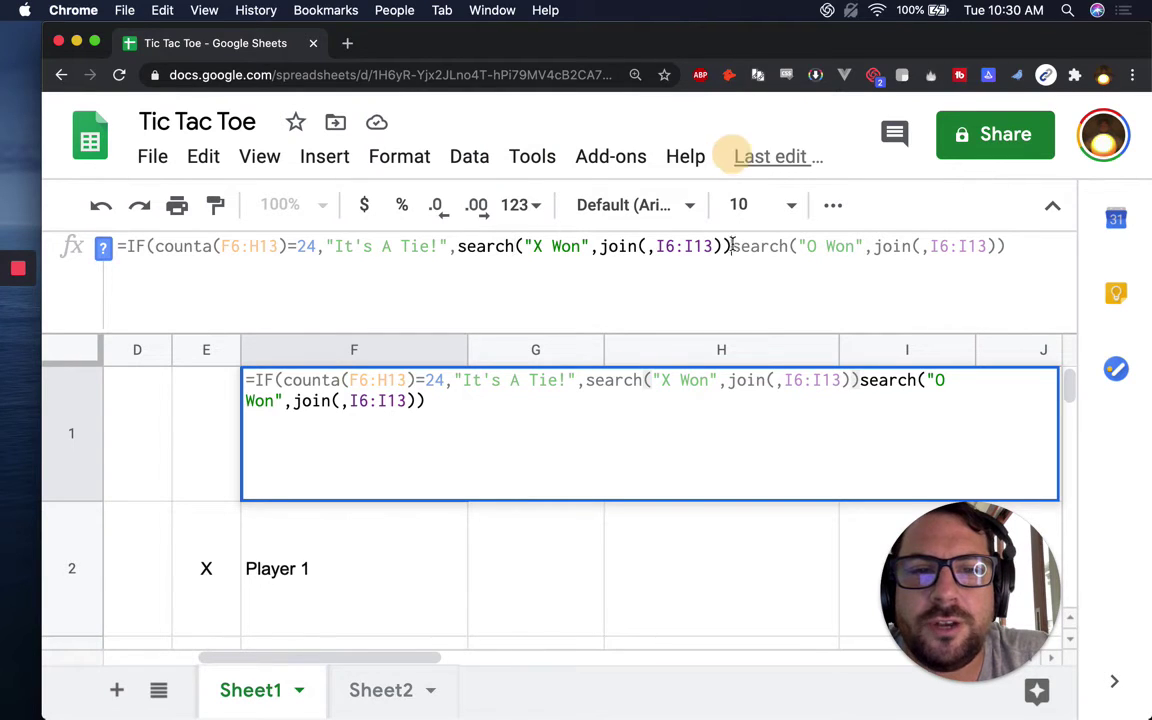
drag(524, 246, 581, 246)
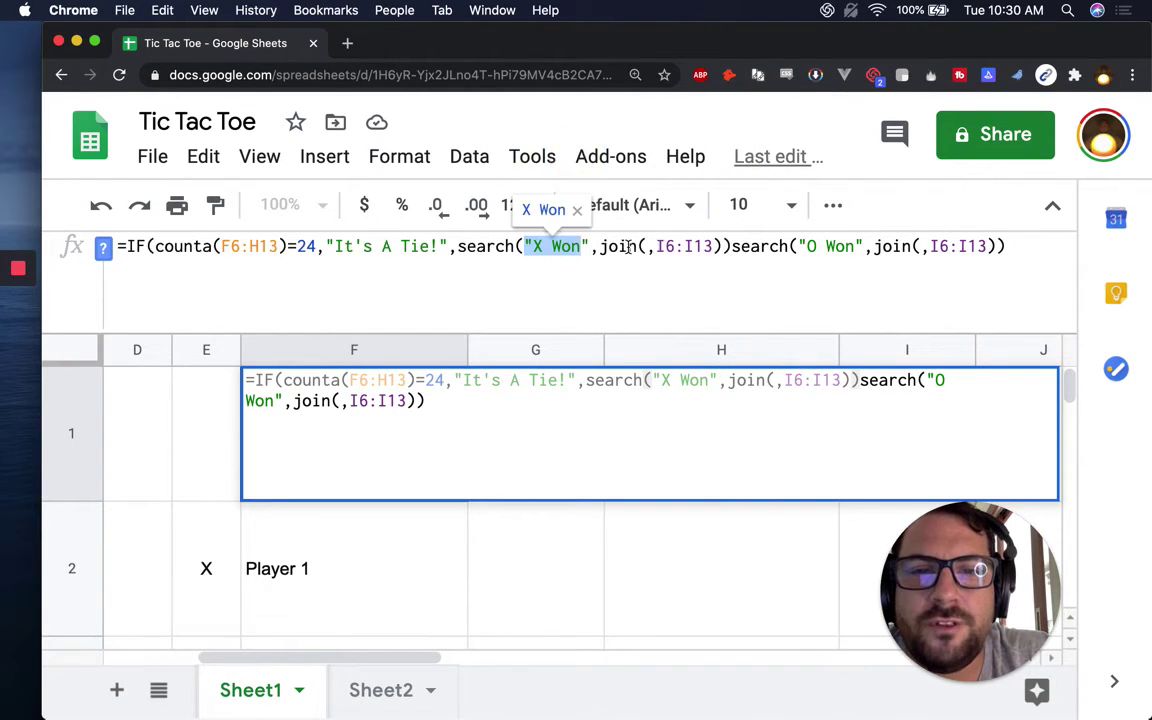
click(648, 246)
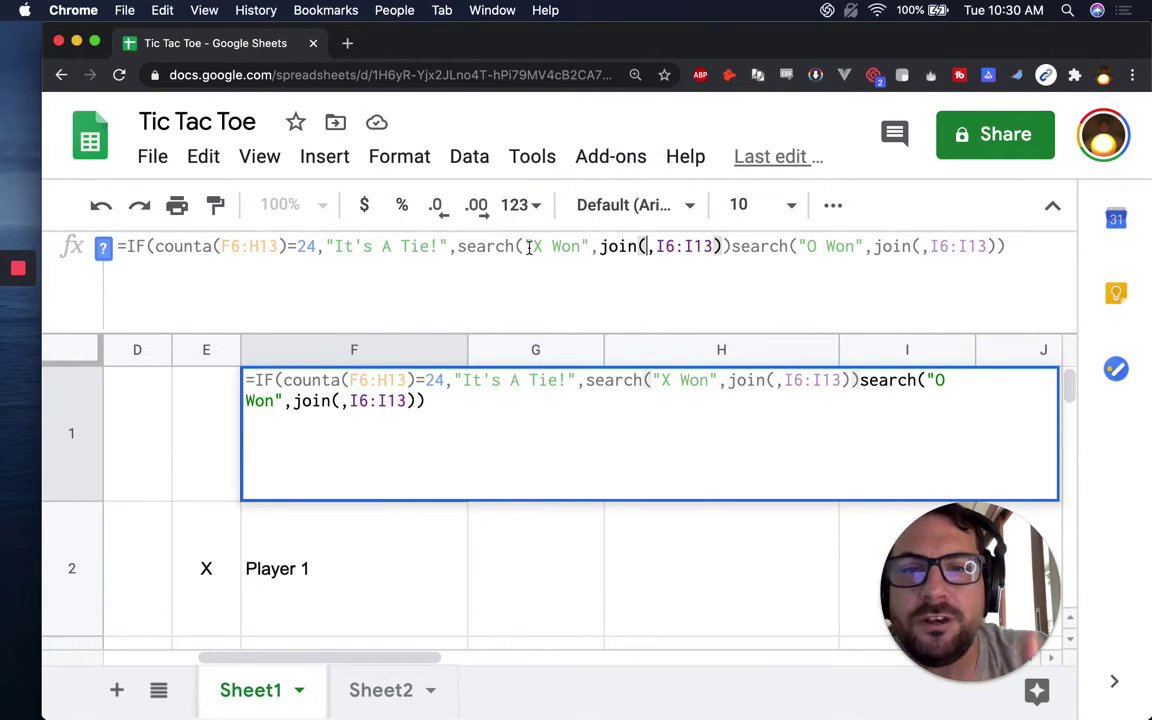
Wrap the X Won search in an IF function that tests for >0 and returns "X Won"
click(457, 246)
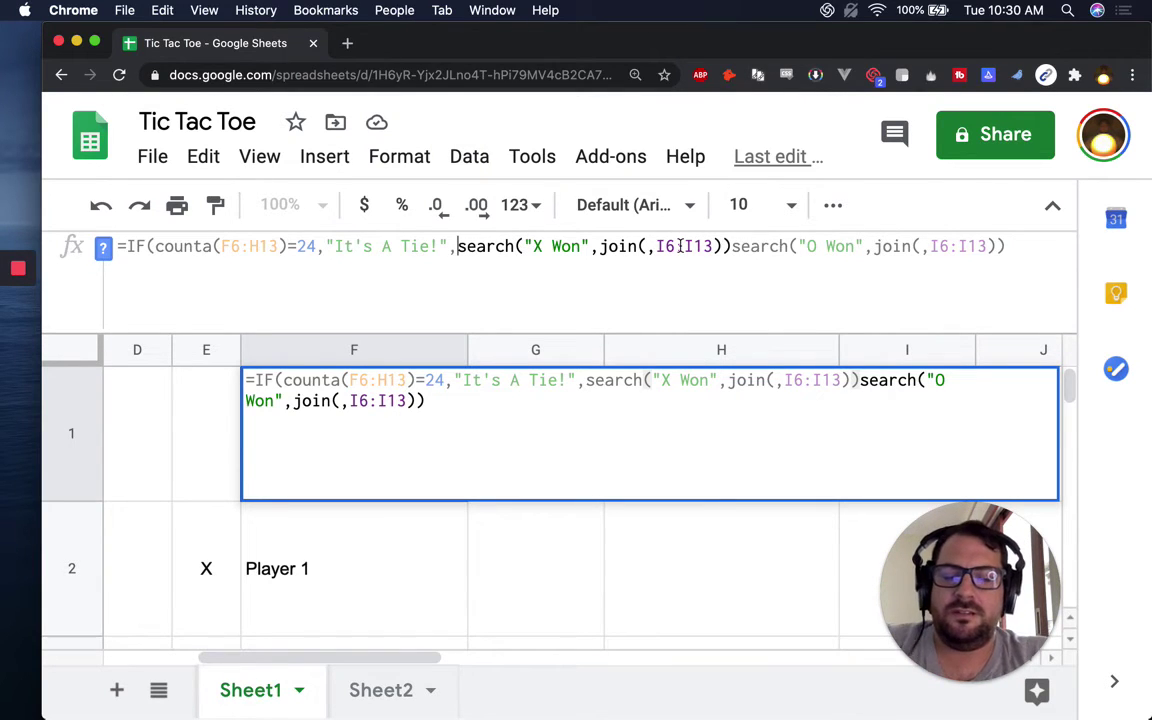
text(if()
click(759, 246)
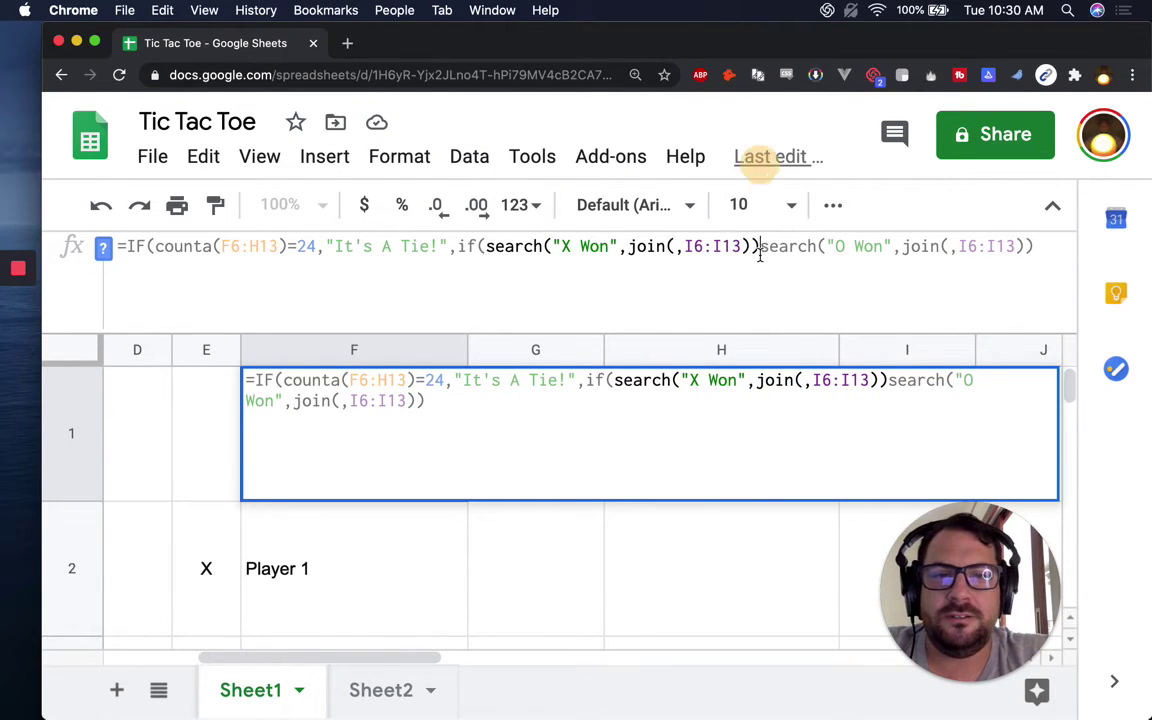
text(>)
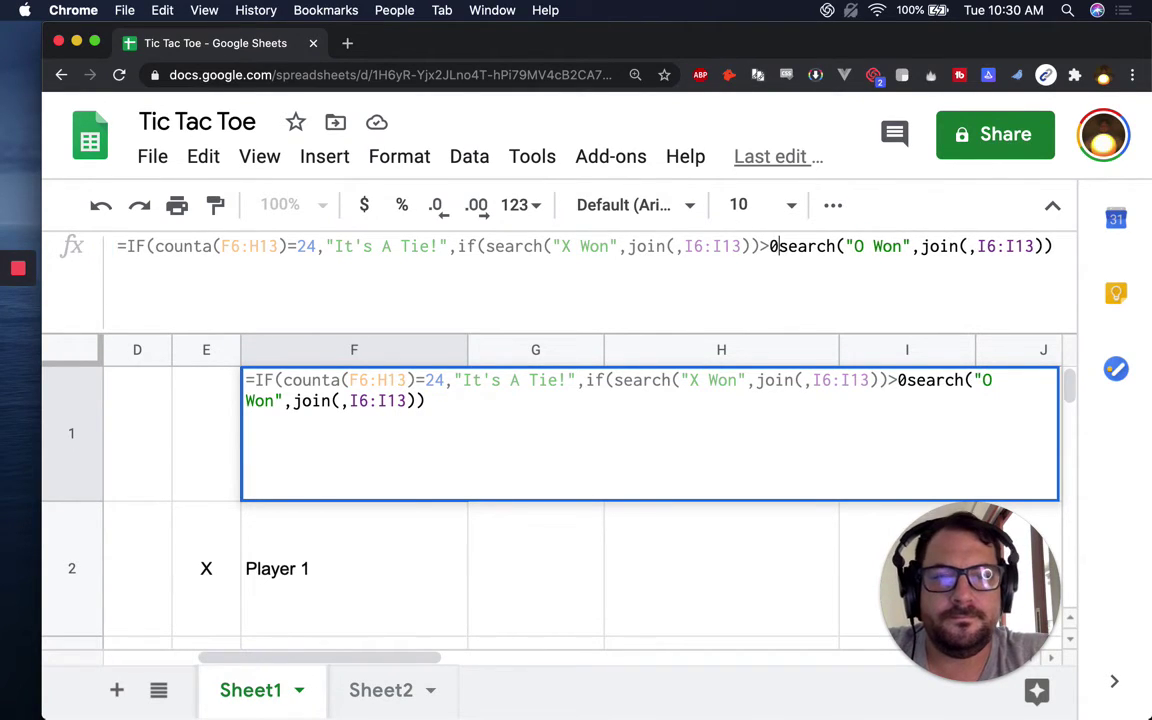
text(0,)
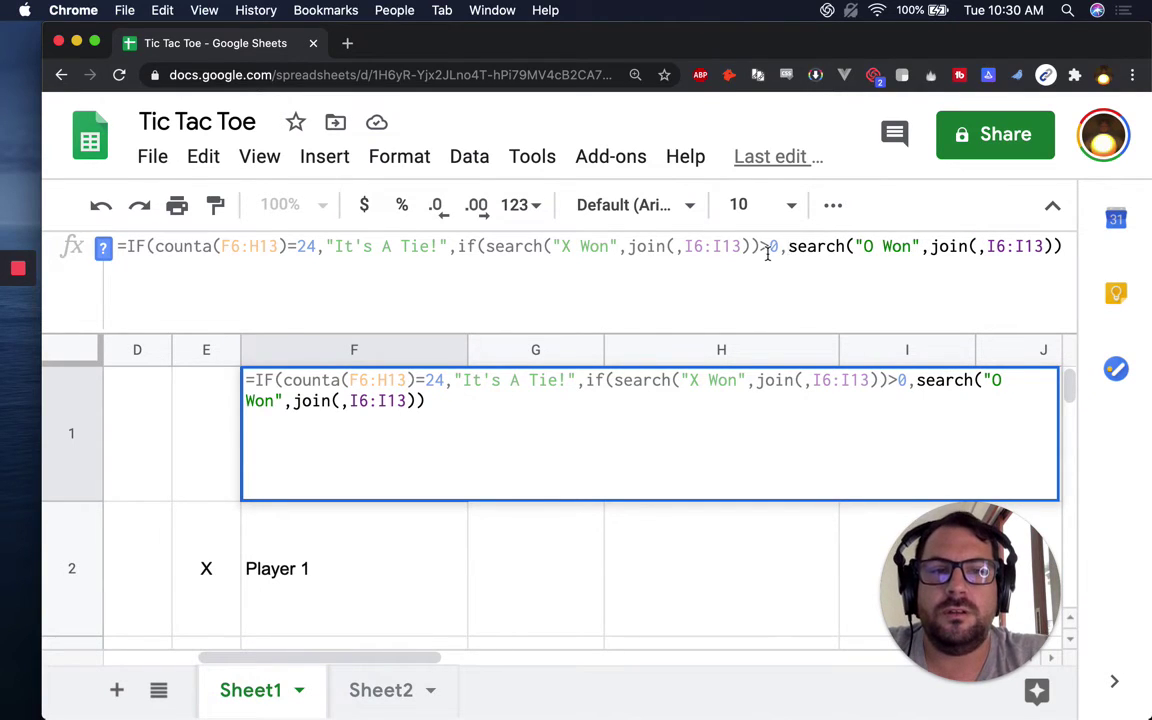
text("X W)
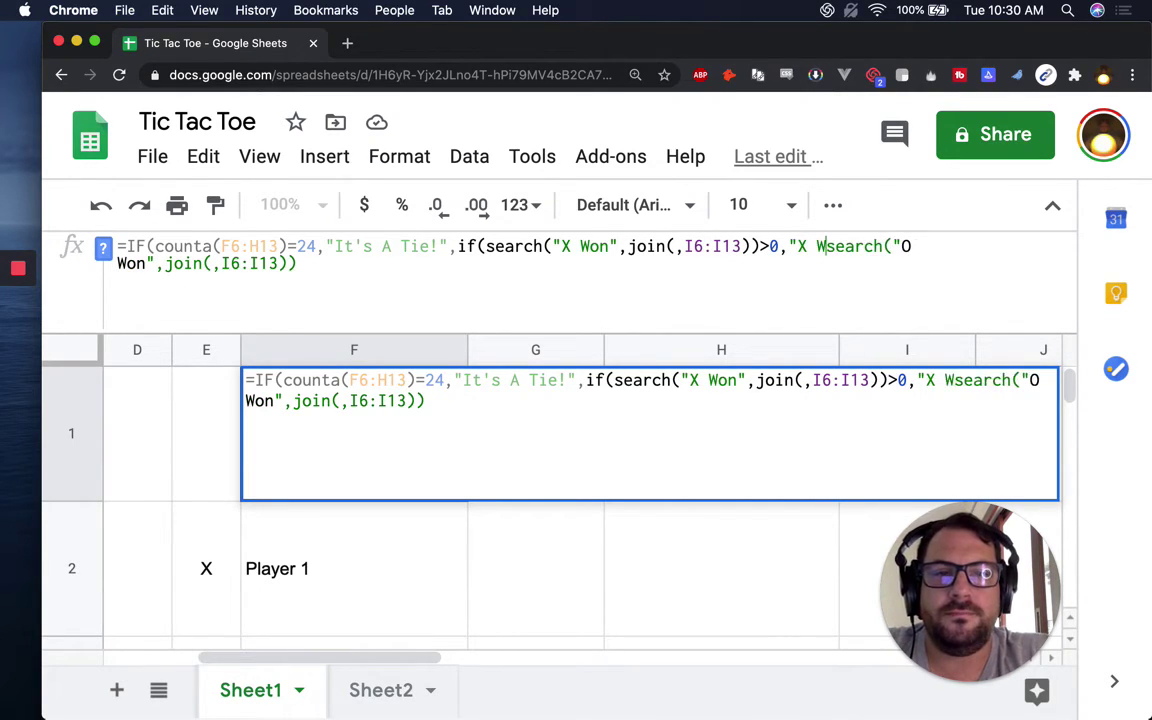
text(on",)
key(BackSpace)
text())
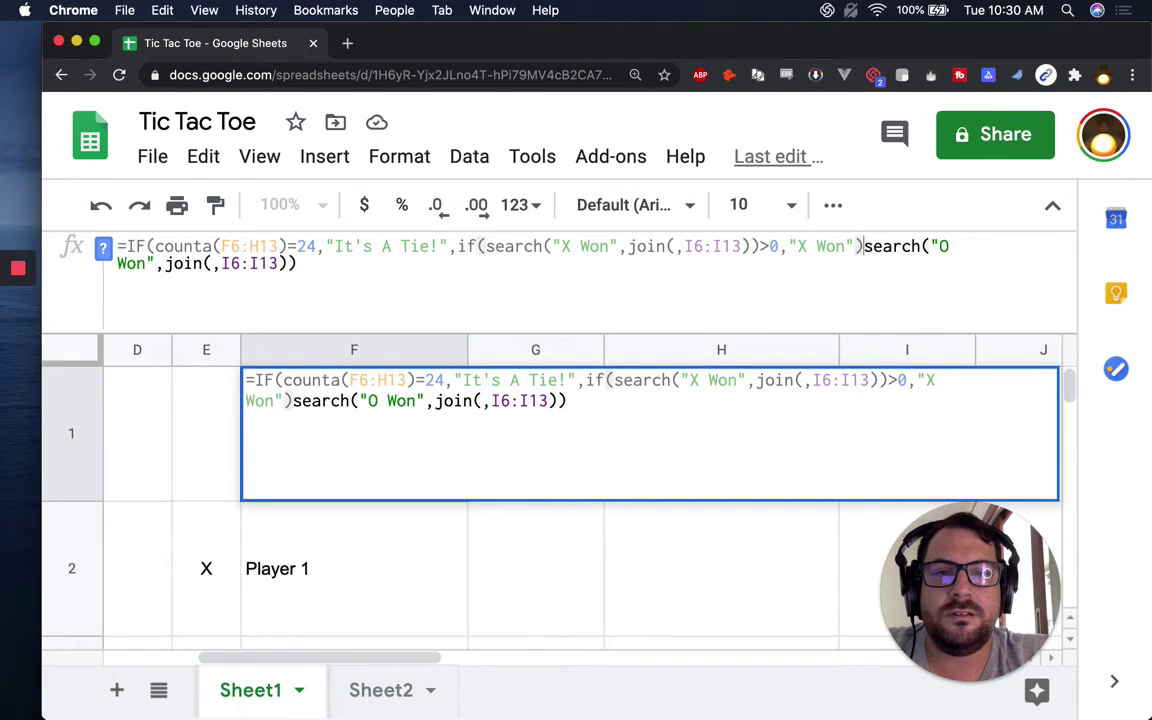
Insert an IFERROR opening before the X Won IF function and a comma after it, making the O Won search the error fallback
click(458, 246)
text(i)
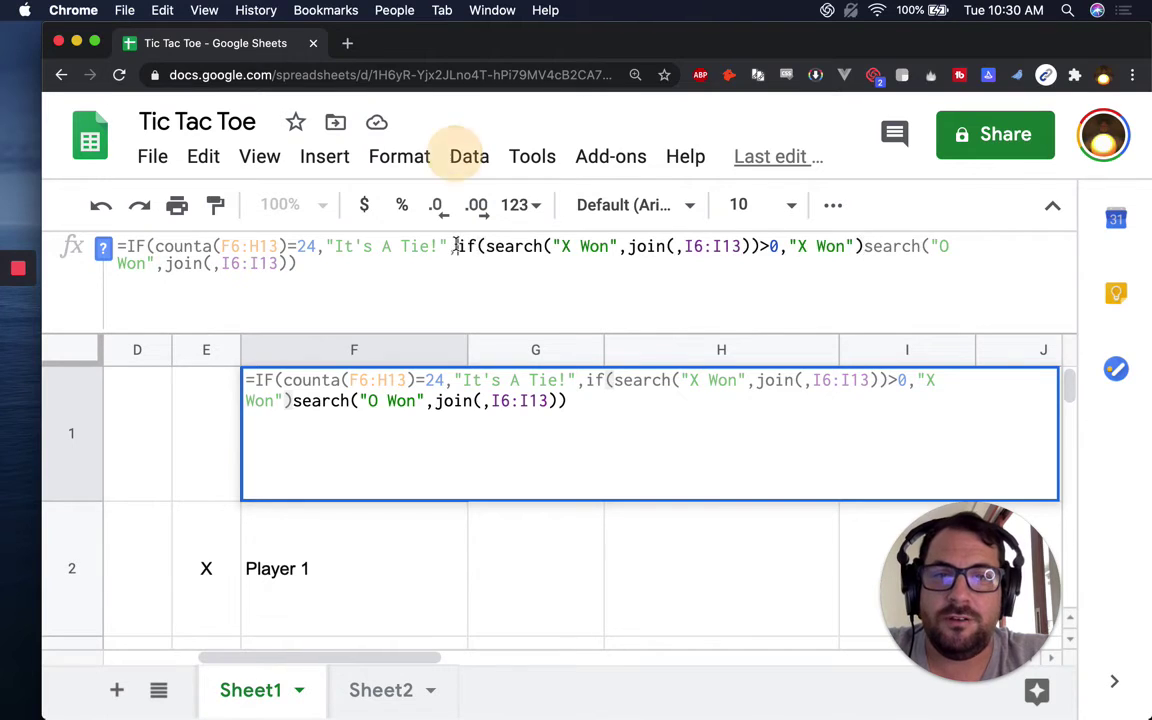
text(ferror()
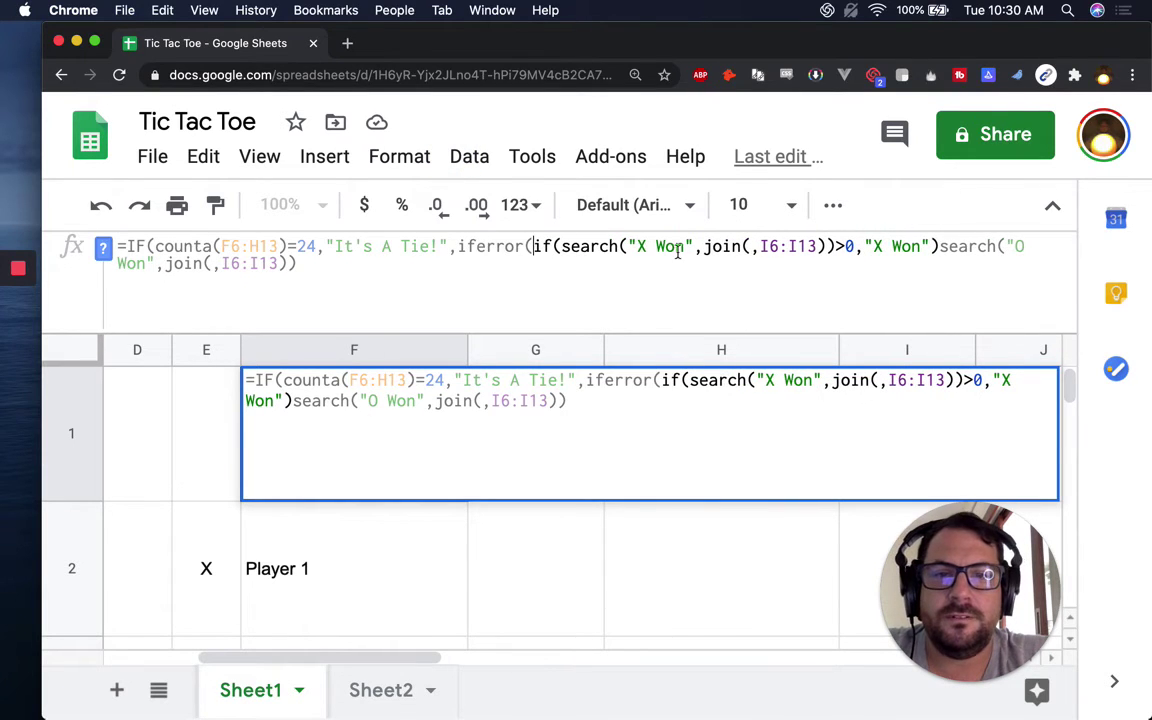
click(938, 246)
text(,)
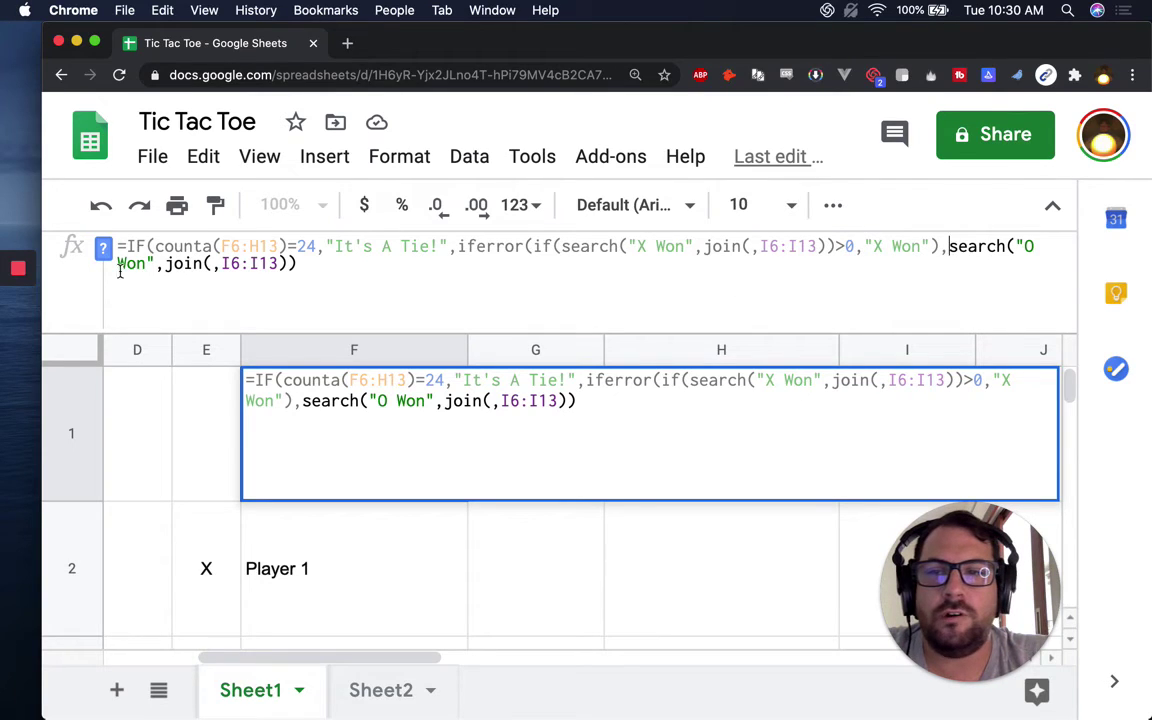
Put the O Won search inside an IF function that tests for >0 and returns "O Won", leaving a further argument open
click(292, 263)
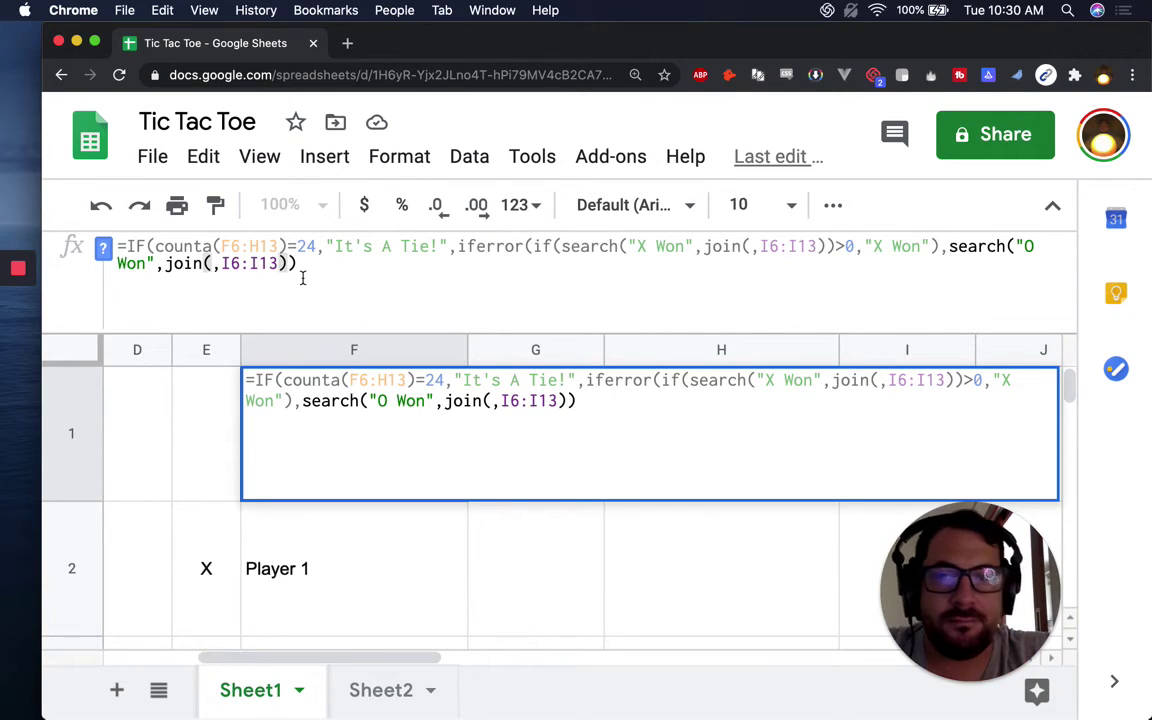
click(560, 246)
drag(560, 246, 622, 248)
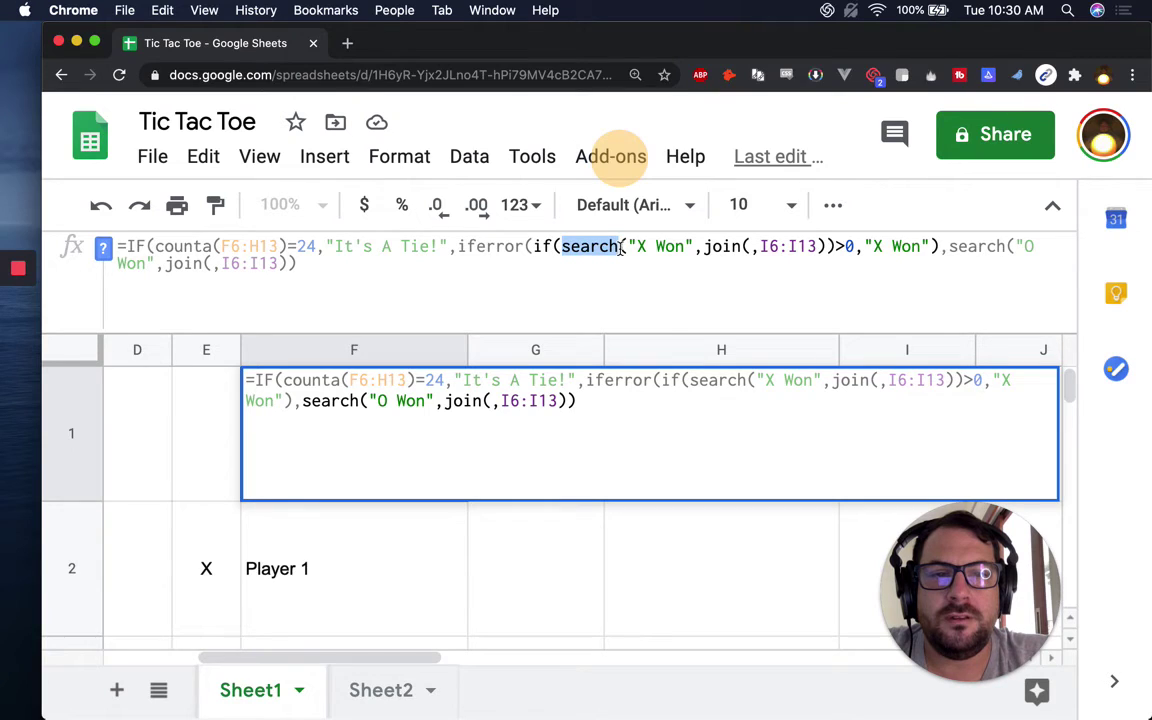
click(945, 246)
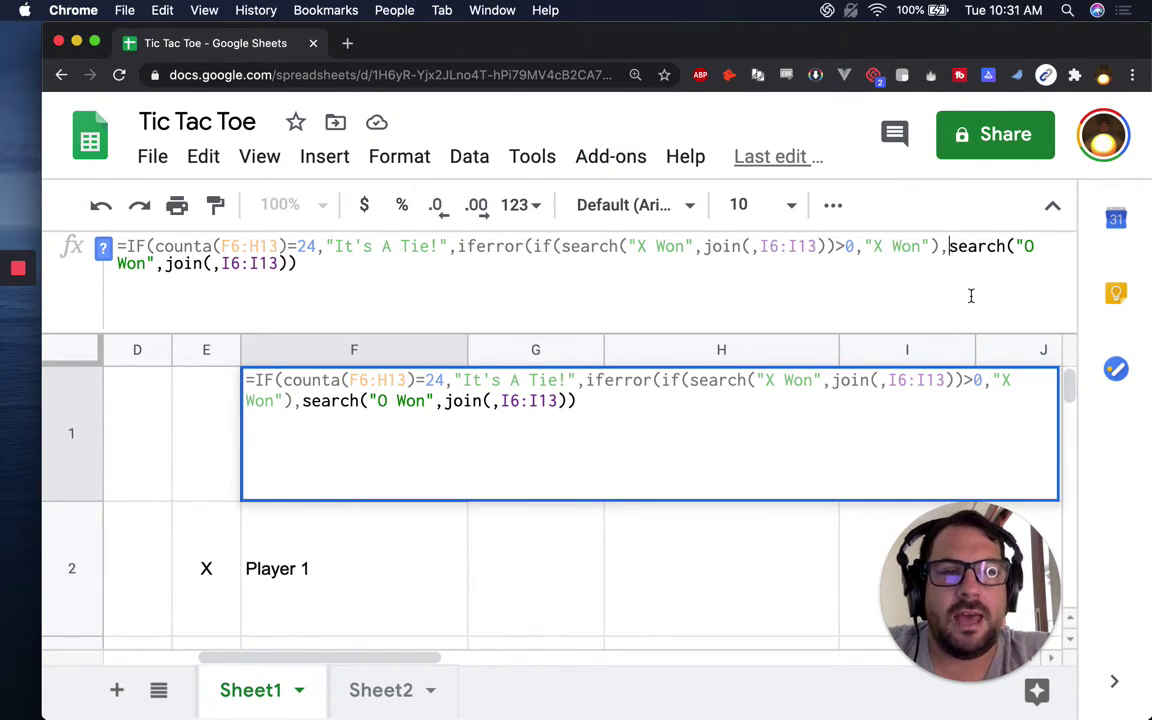
text(if()
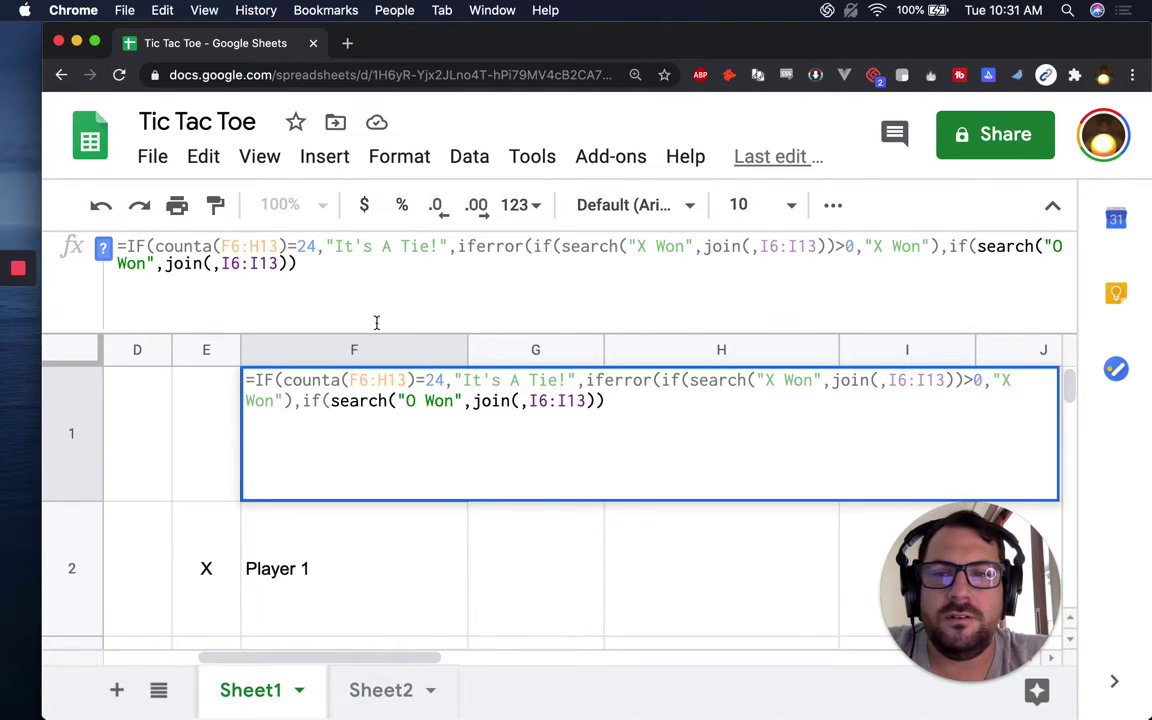
click(313, 265)
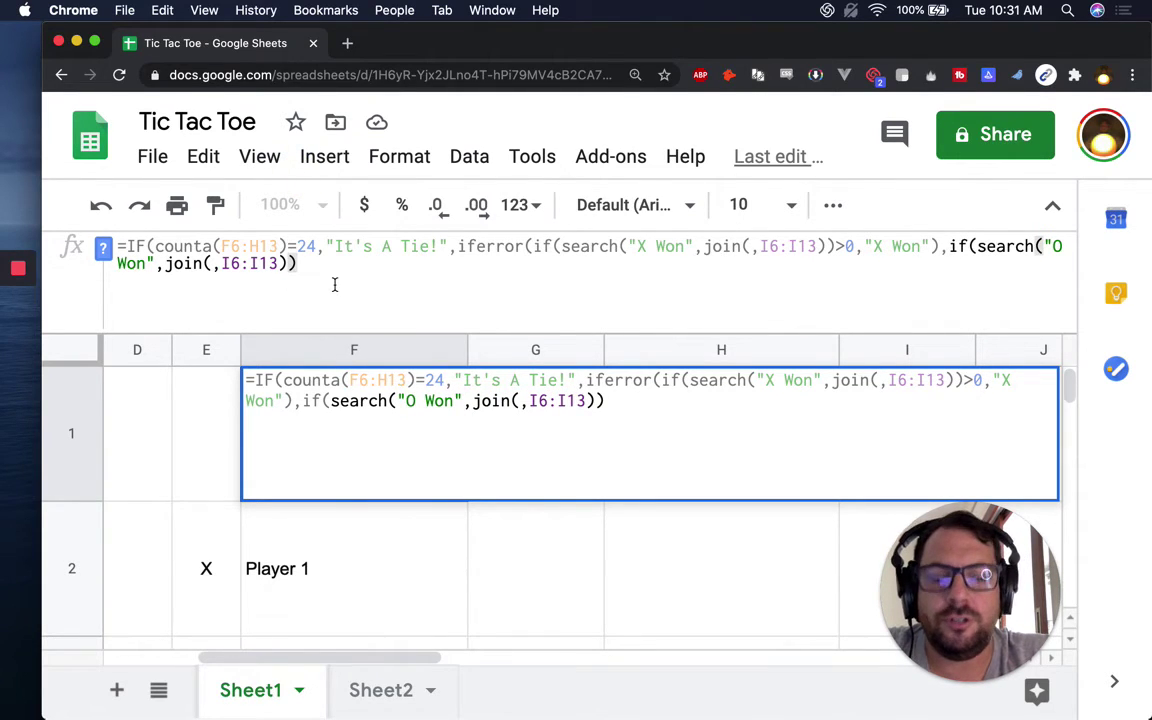
text(>0,)
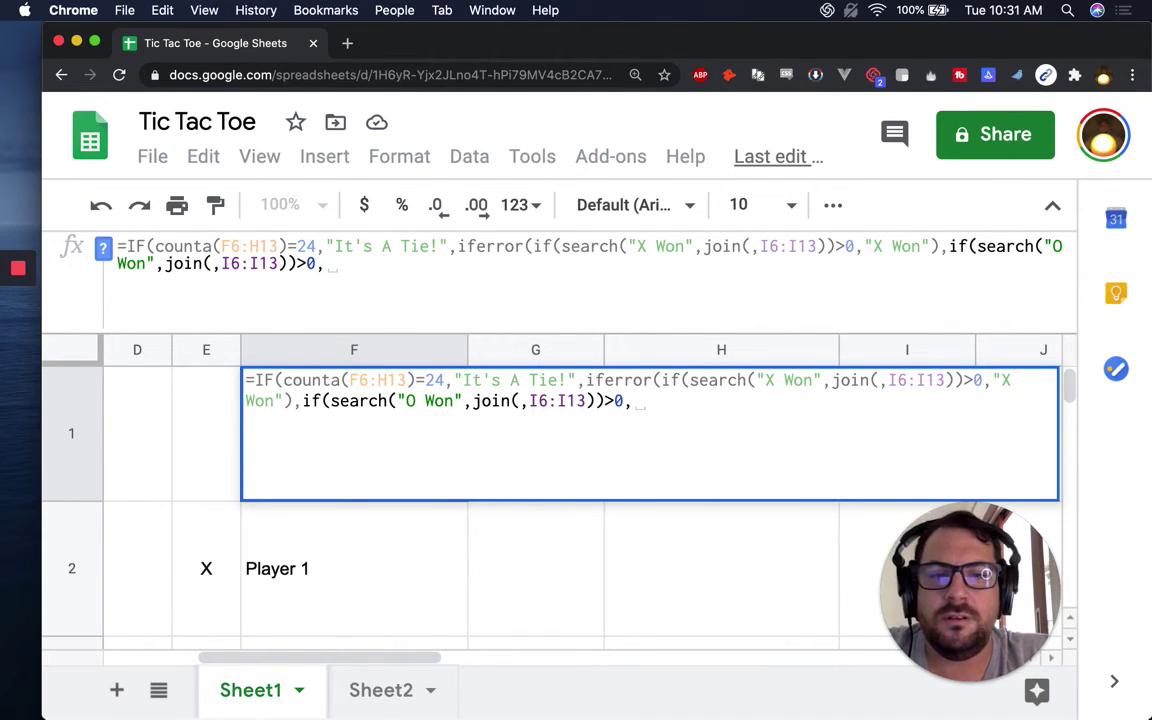
text("O Won",)
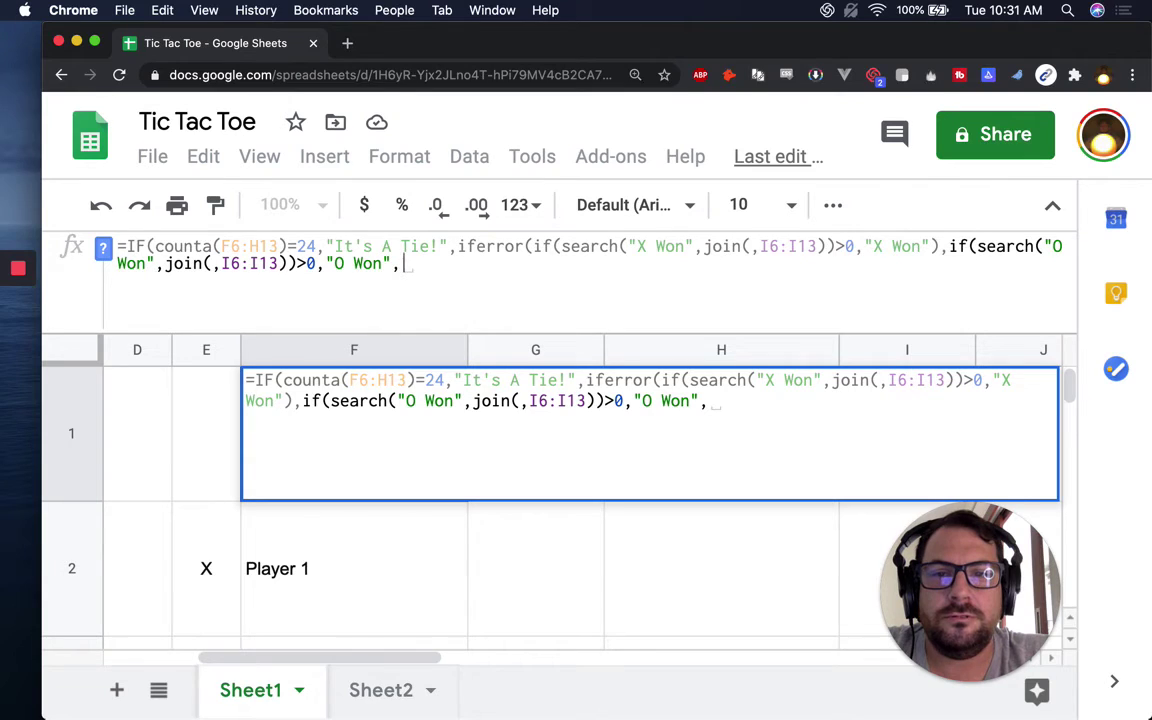
Add "Keep on Going" as the O Won IF function's false result, close the function, commit the formula and inspect F1
text(")
text(Ke)
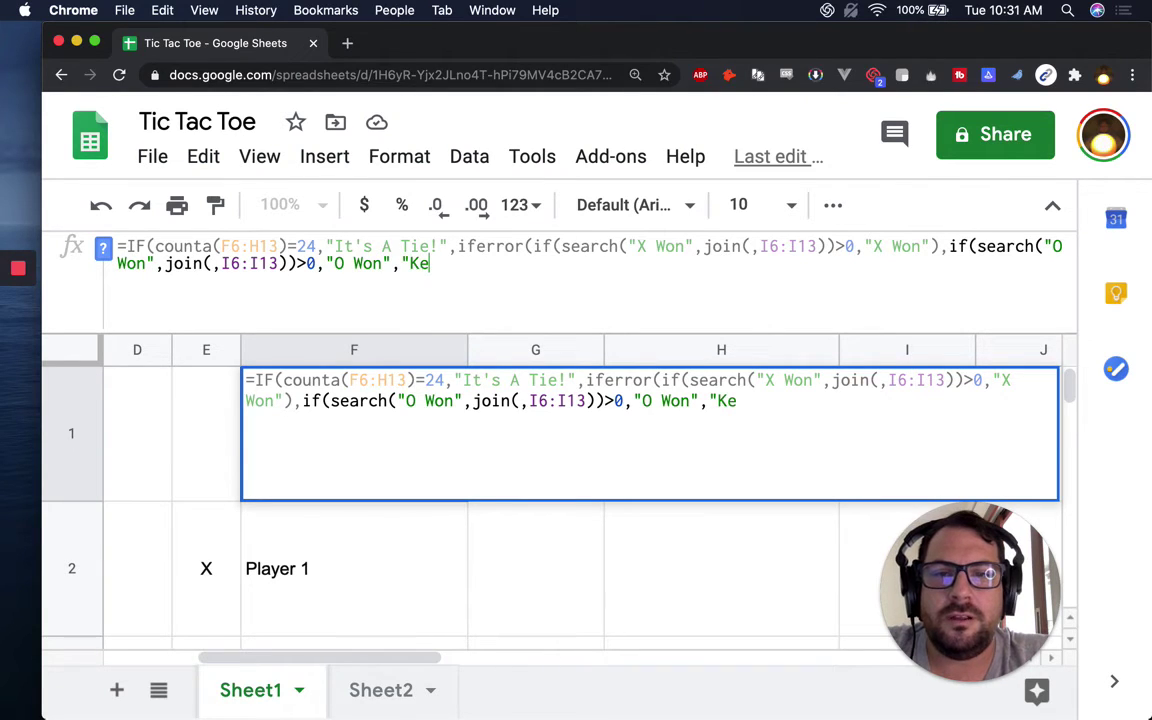
text(ep on Going")
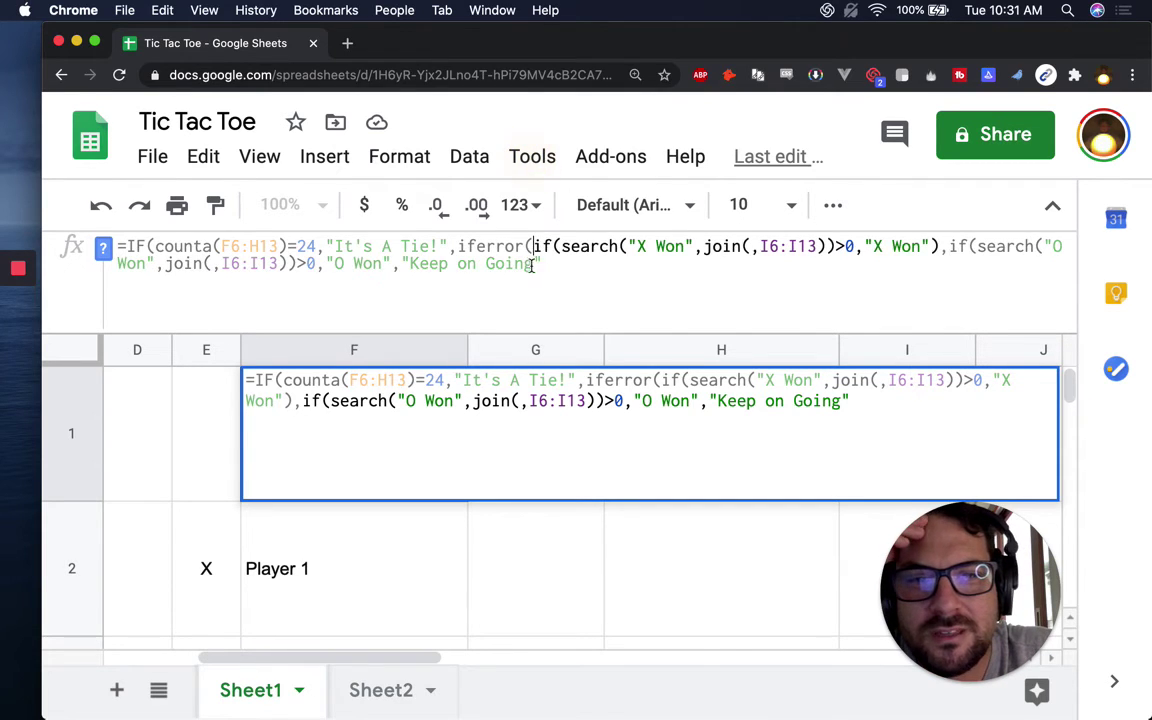
text())
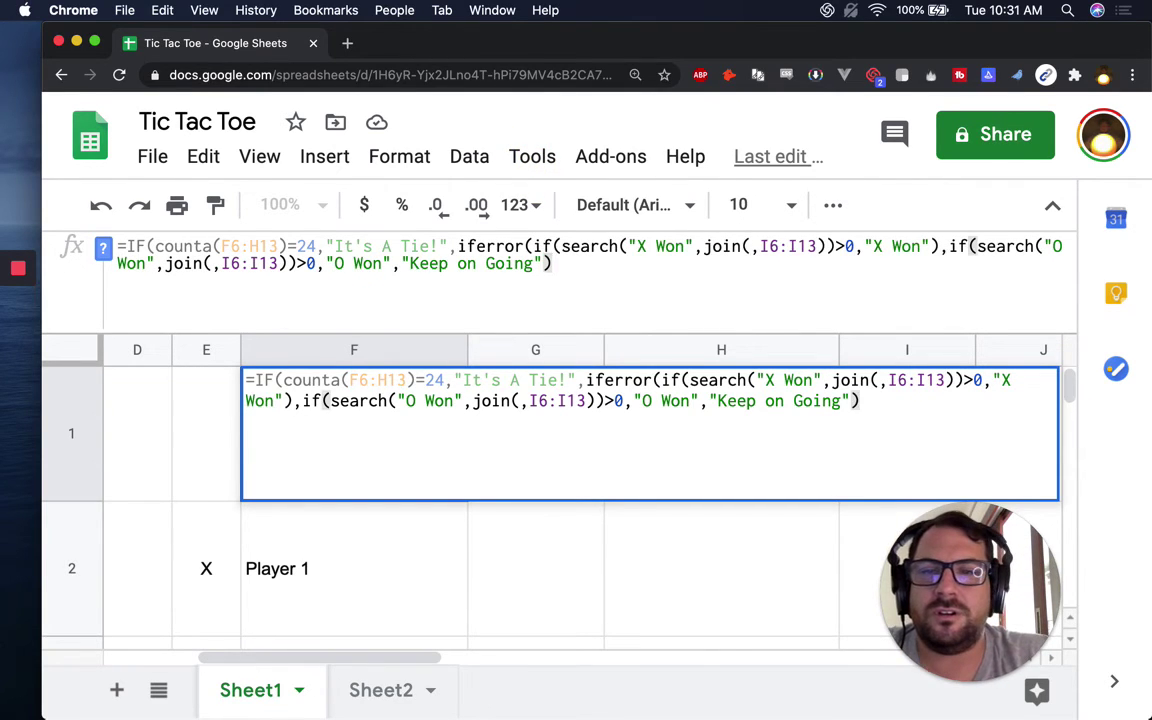
key(Return)
click(360, 455)
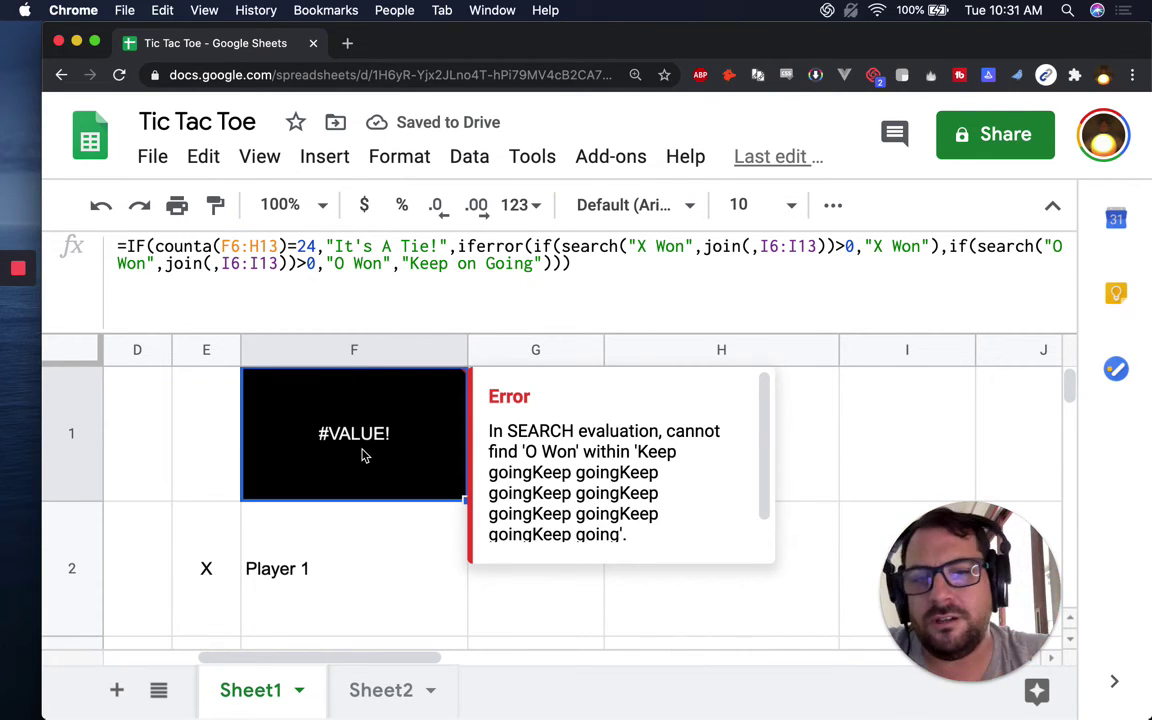
Insert an IFERROR opening before the O Won IF function in F1's formula
double_click(364, 455)
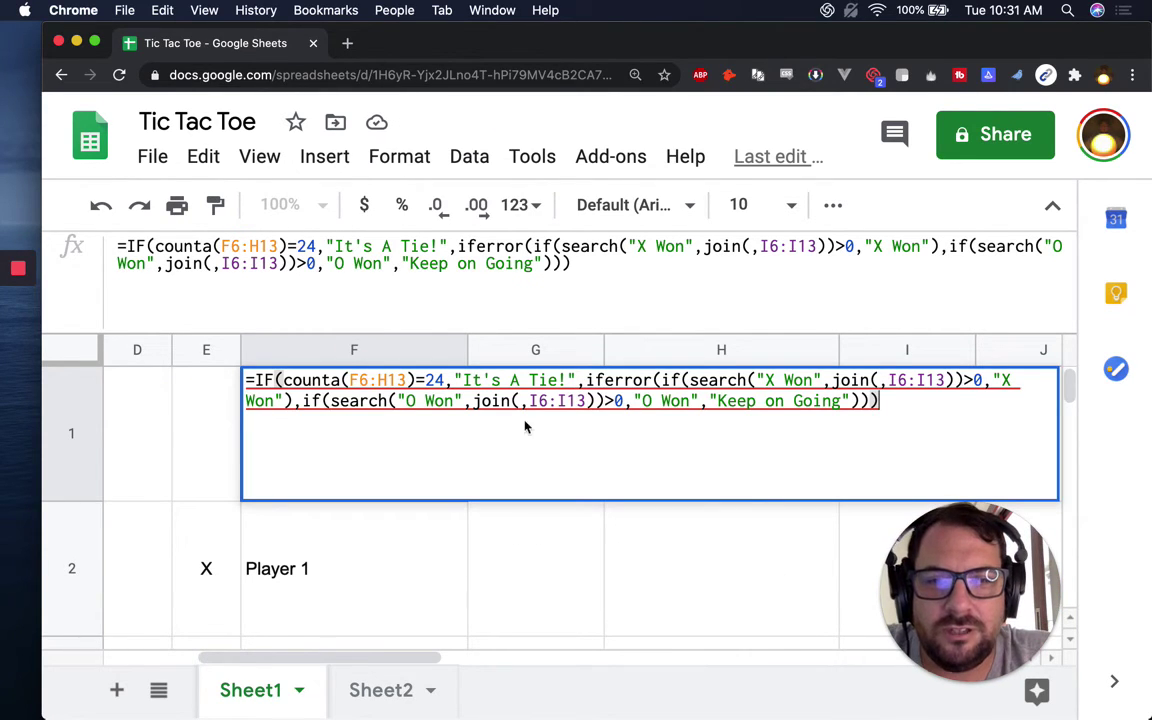
click(304, 401)
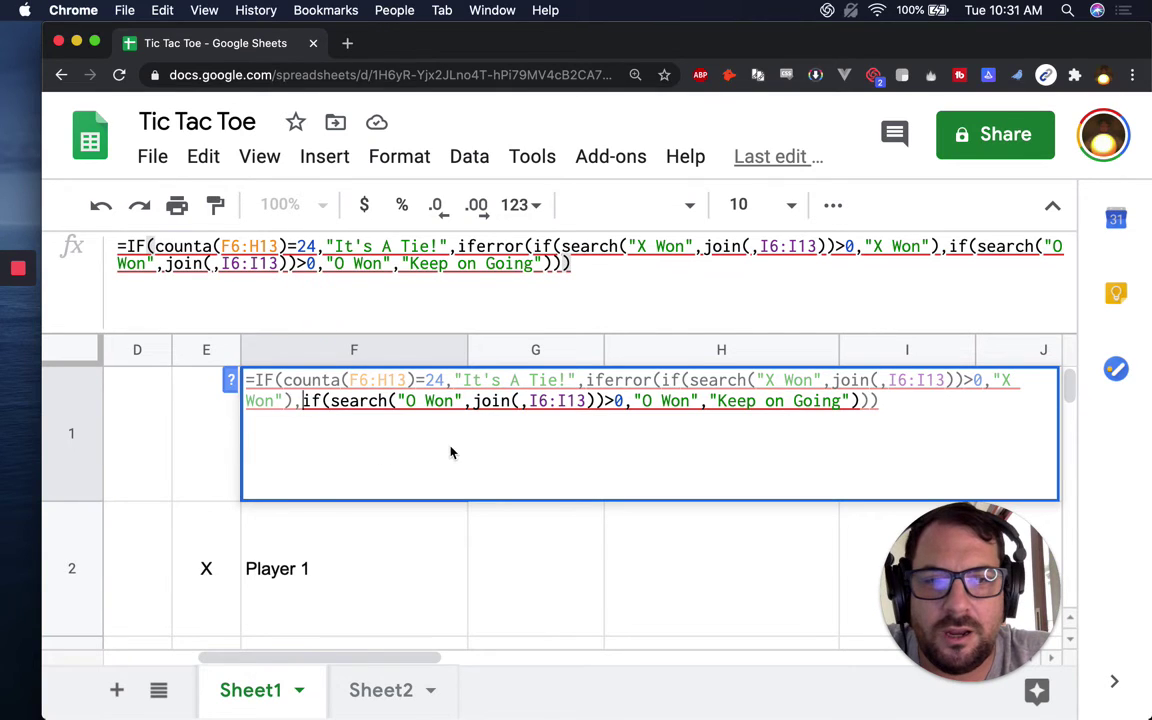
text(iferr()
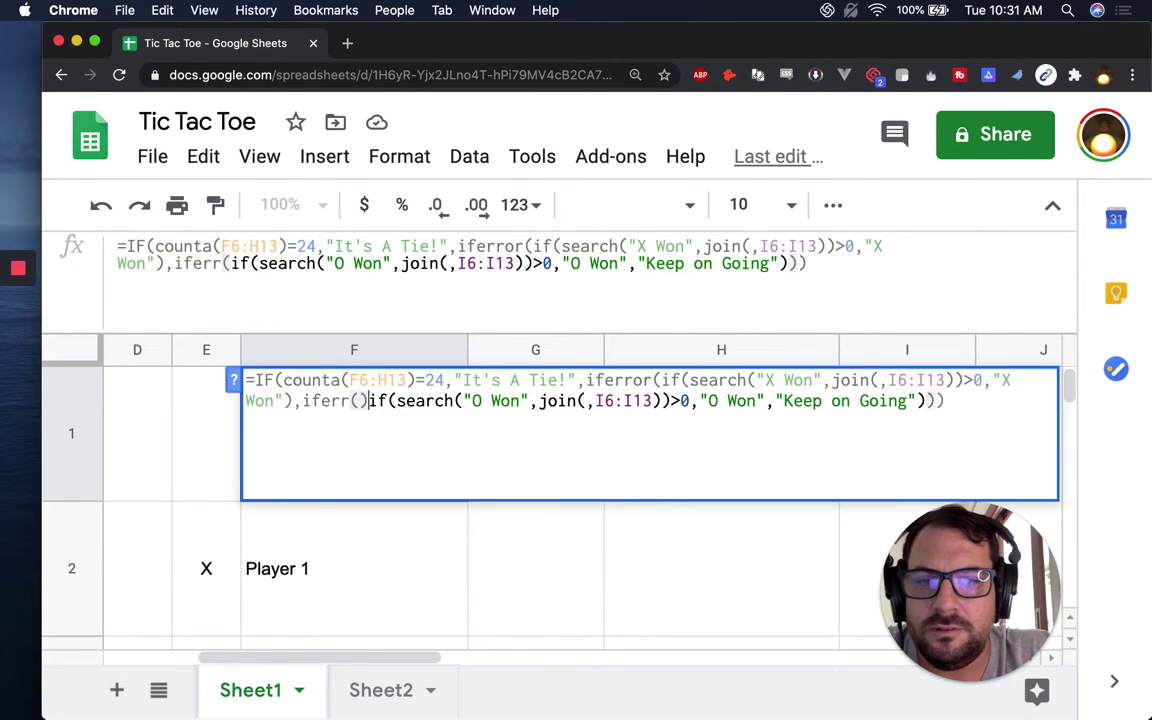
key(BackSpace)
text(or()
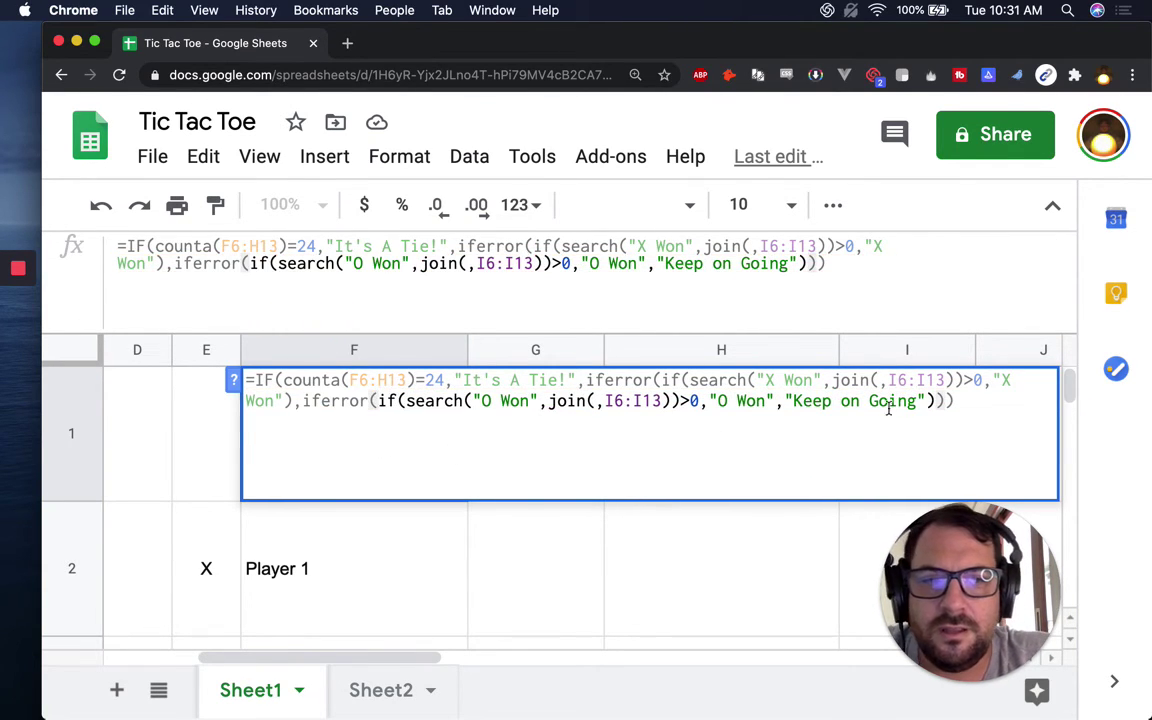
Add "Keep it going" as the inner IFERROR's fallback value, close the remaining functions and commit the formula
click(938, 401)
text(,"Keep on Going)
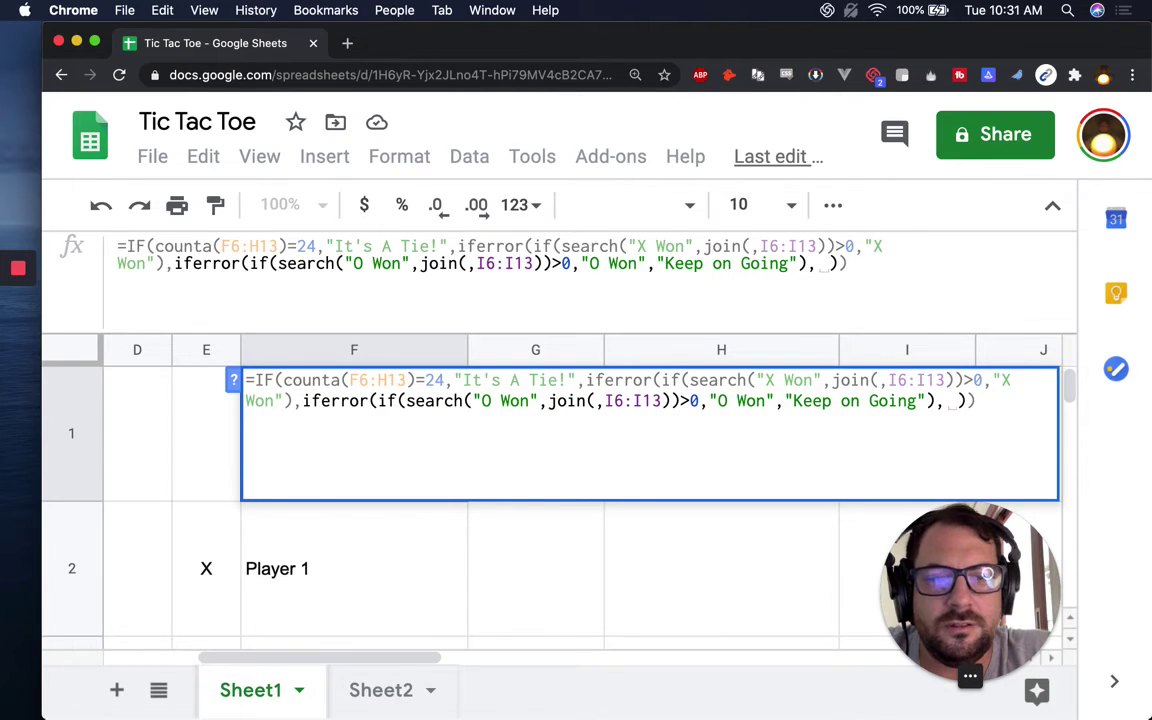
text("),"Keep it going)
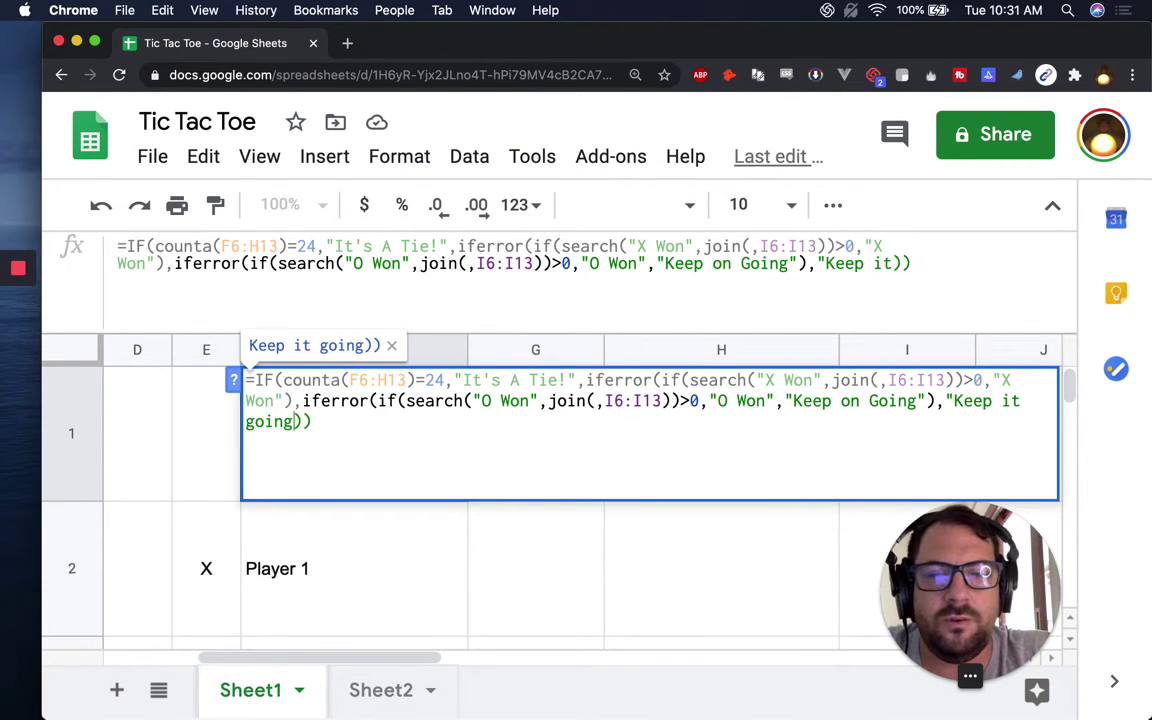
text(")
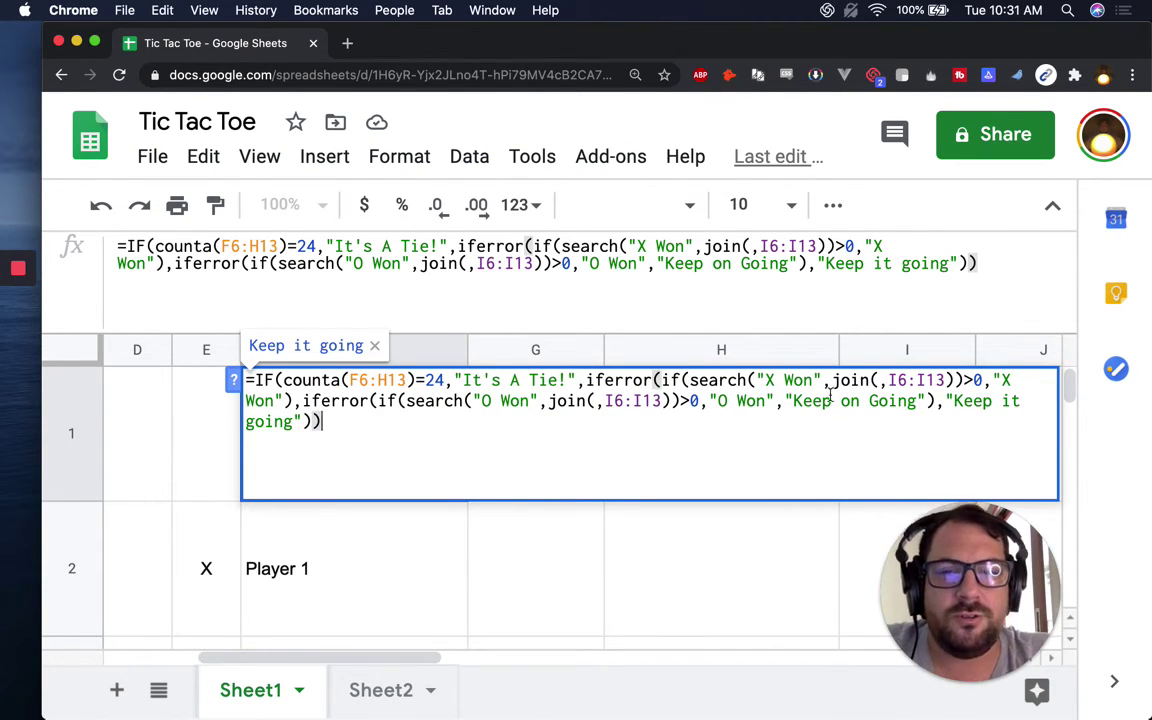
double_click(851, 401)
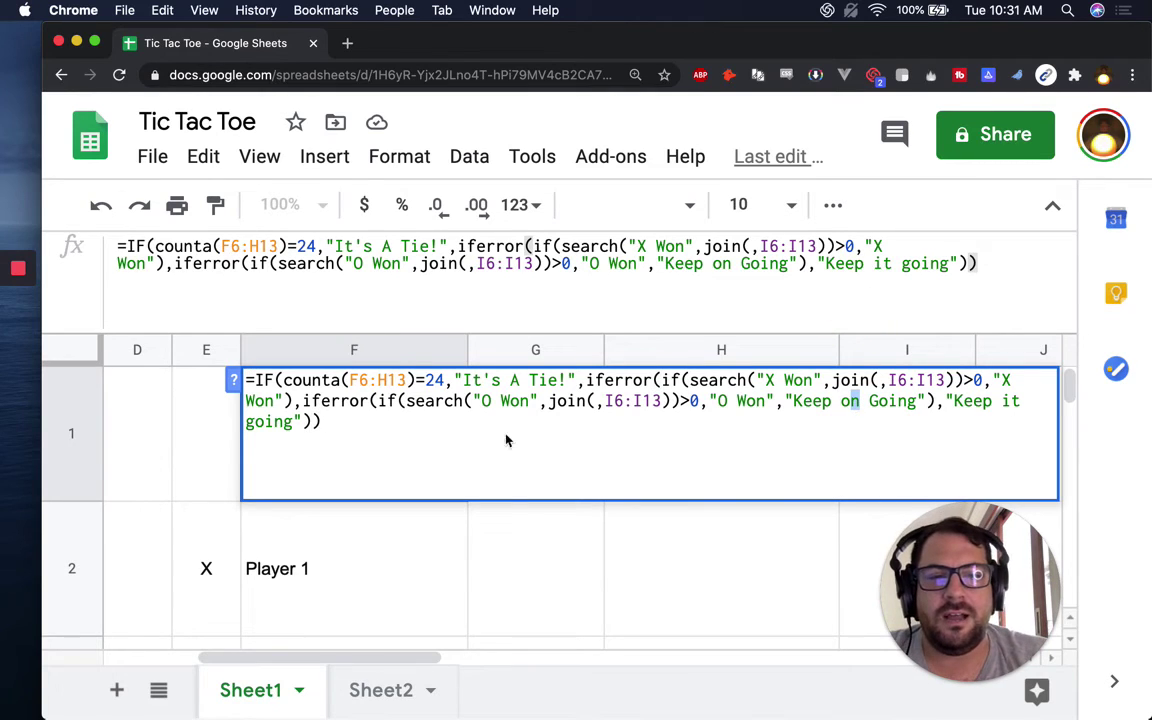
double_click(1010, 401)
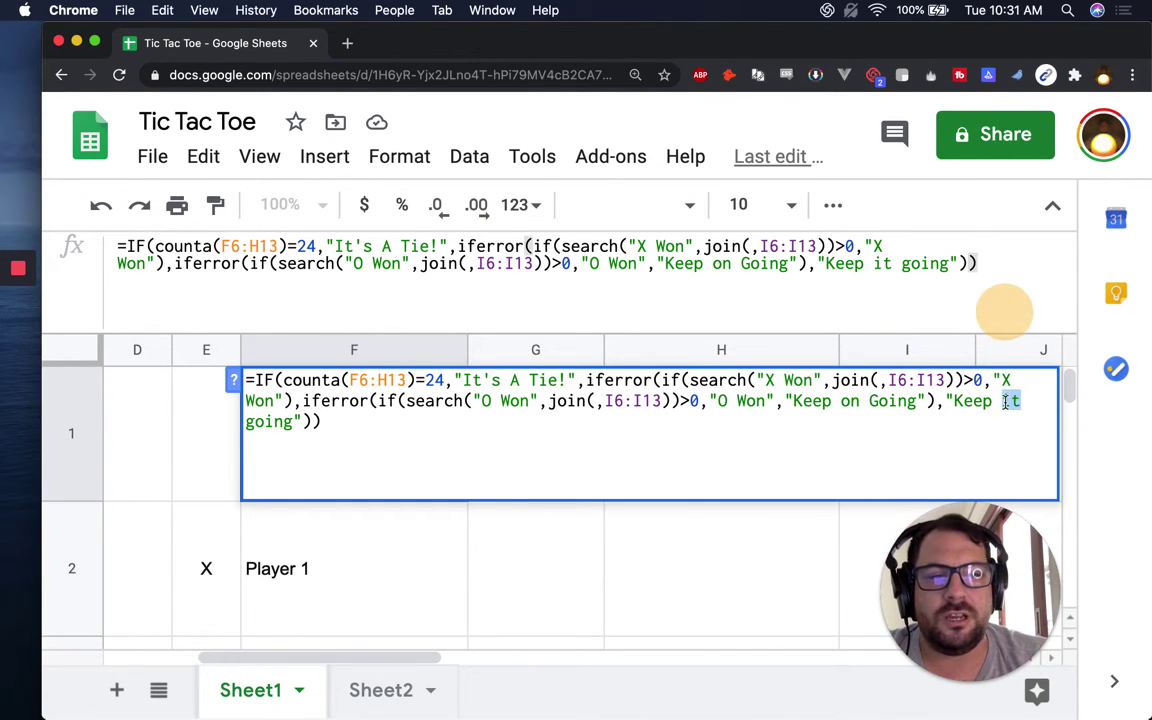
double_click(849, 401)
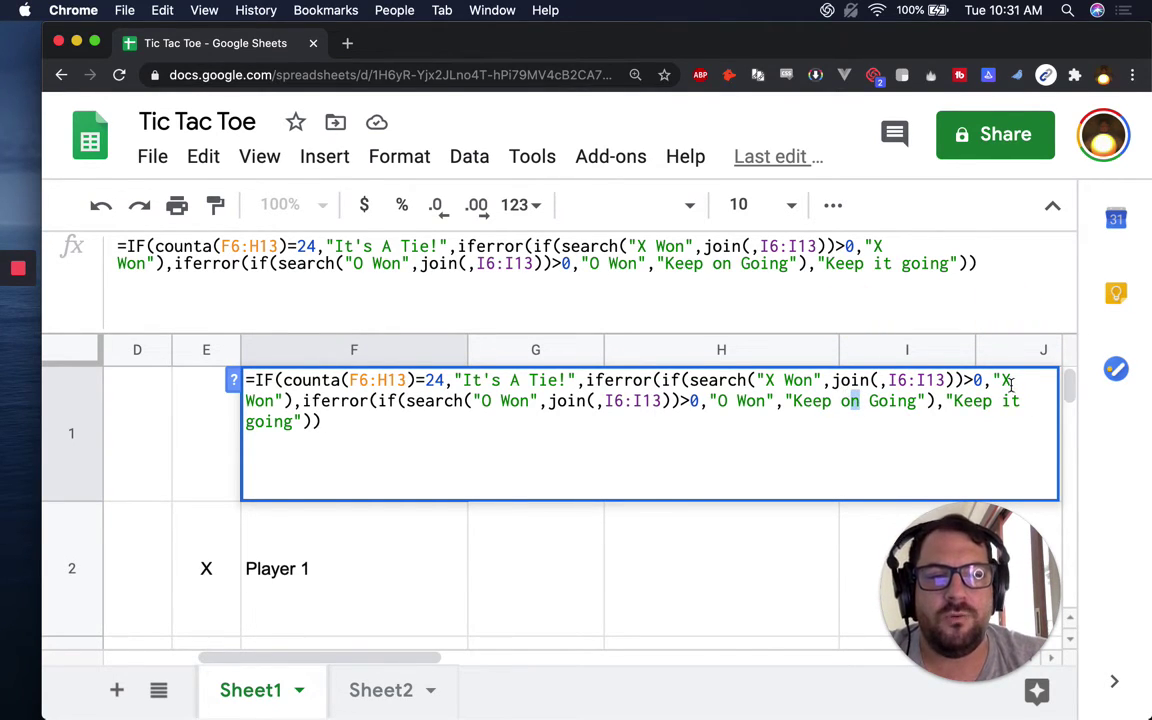
click(315, 422)
click(322, 422)
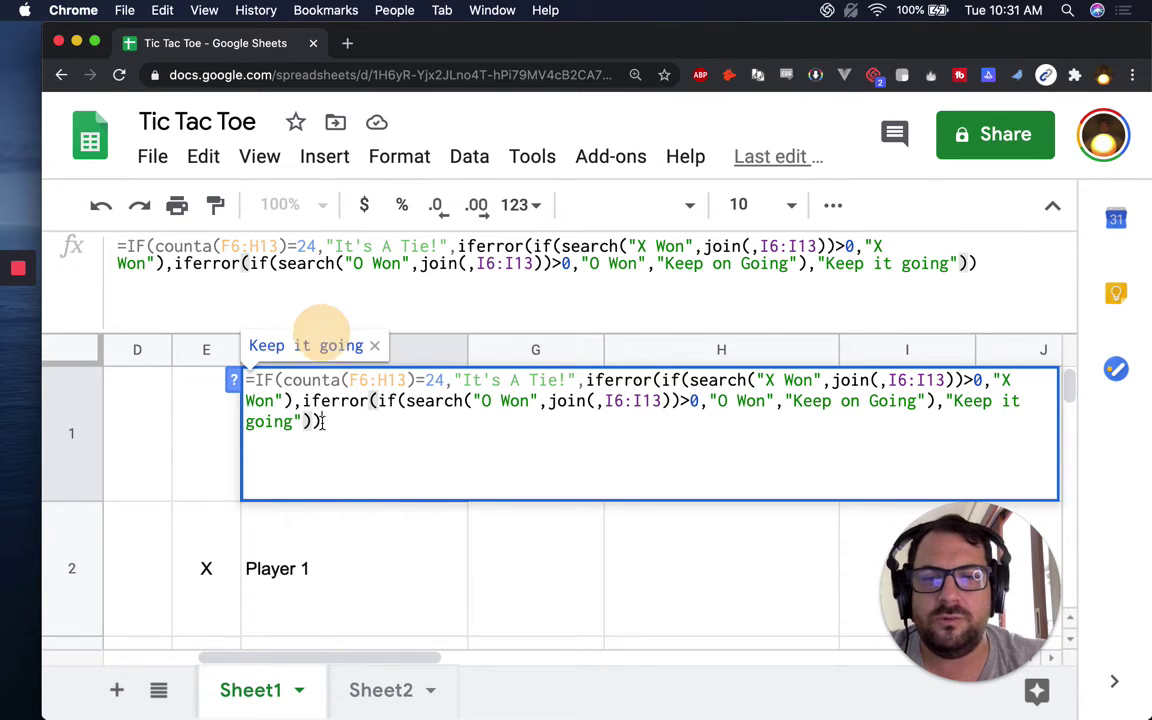
text())
key(Return)
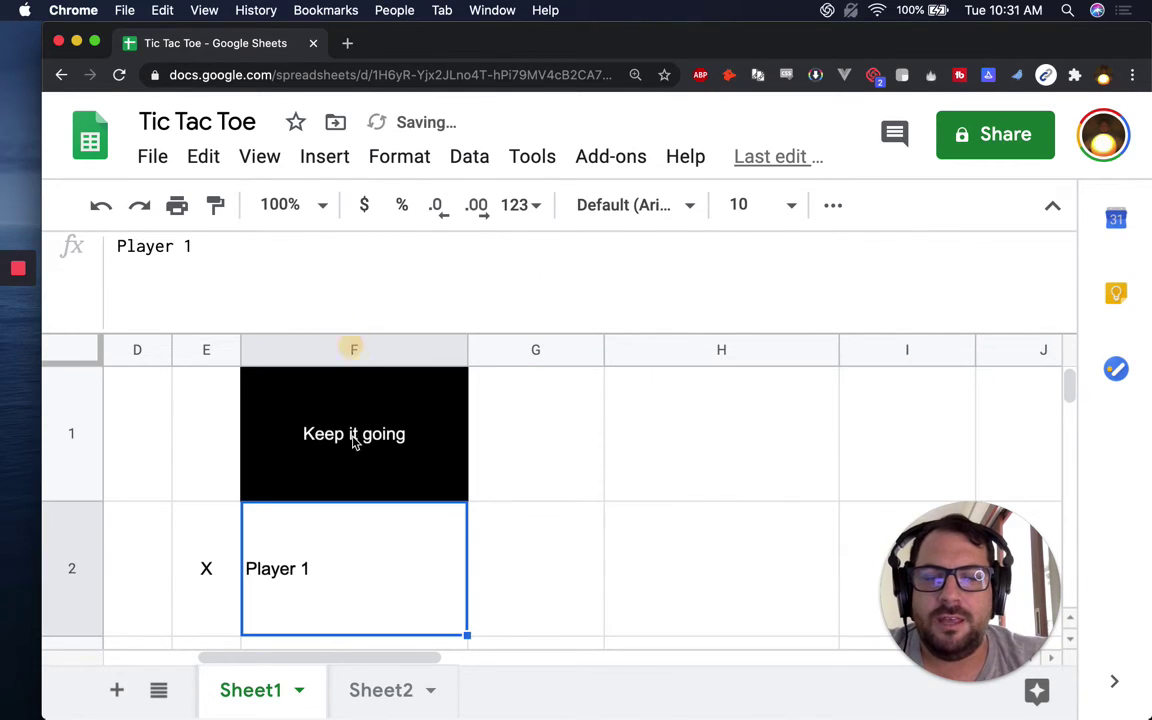
Reset the browser zoom to its default and look over F1 together with the board and the winners table
click(352, 437)
scroll(352, 437, left, 3)
scroll(342, 435, down, 2)
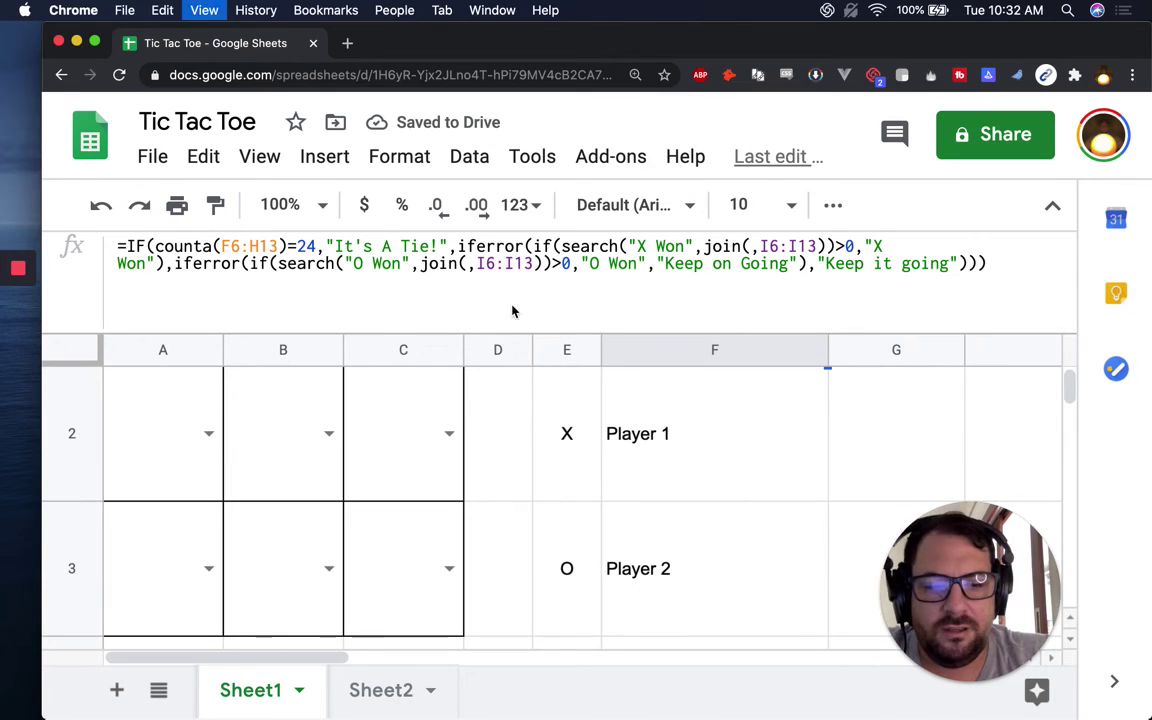
key(super+0)
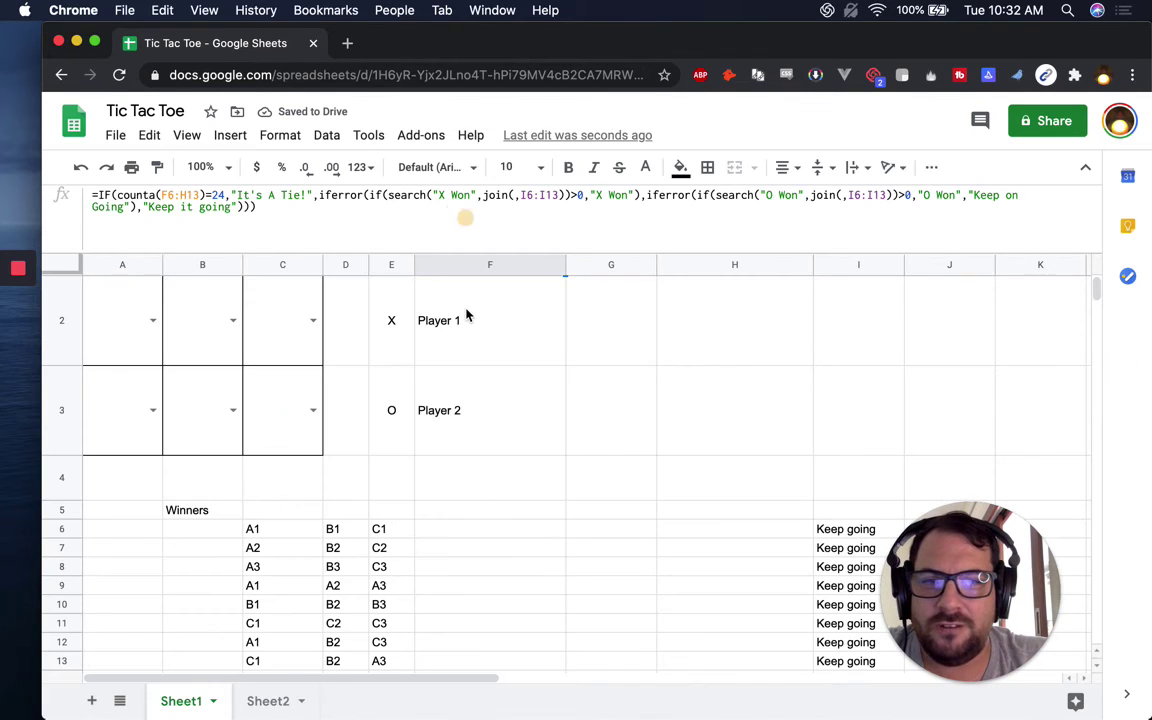
click(426, 320)
scroll(455, 322, up, 1)
click(450, 325)
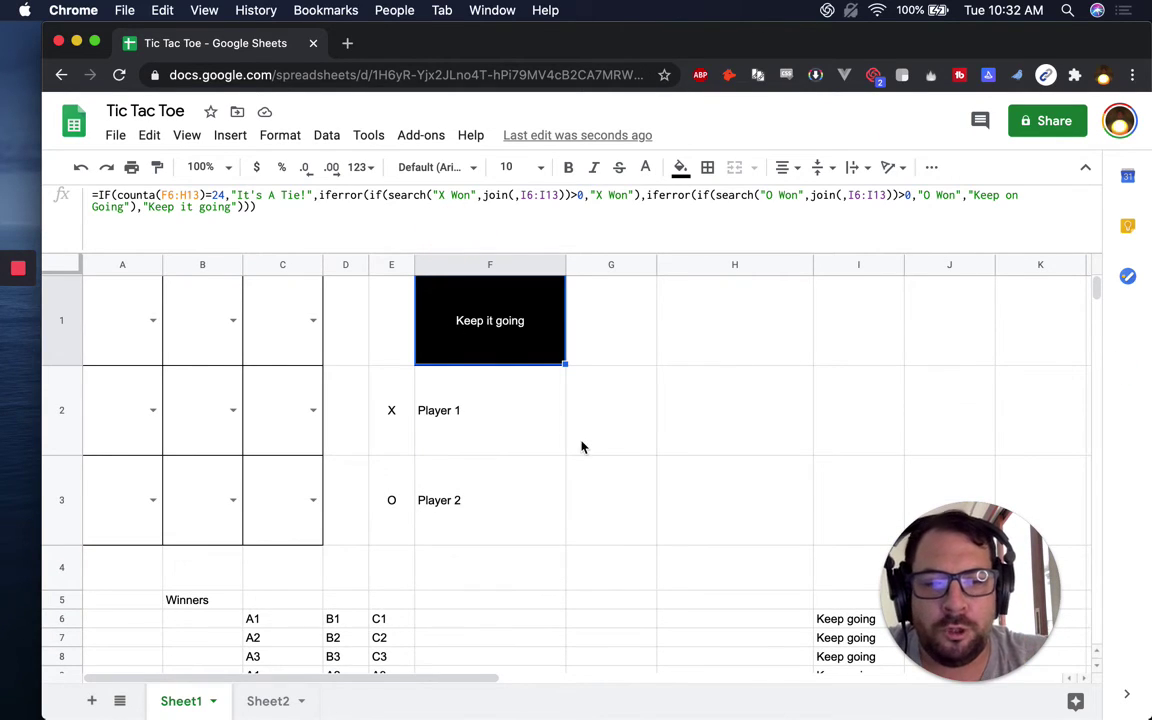
scroll(700, 425, down, 3)
scroll(816, 417, up, 3)
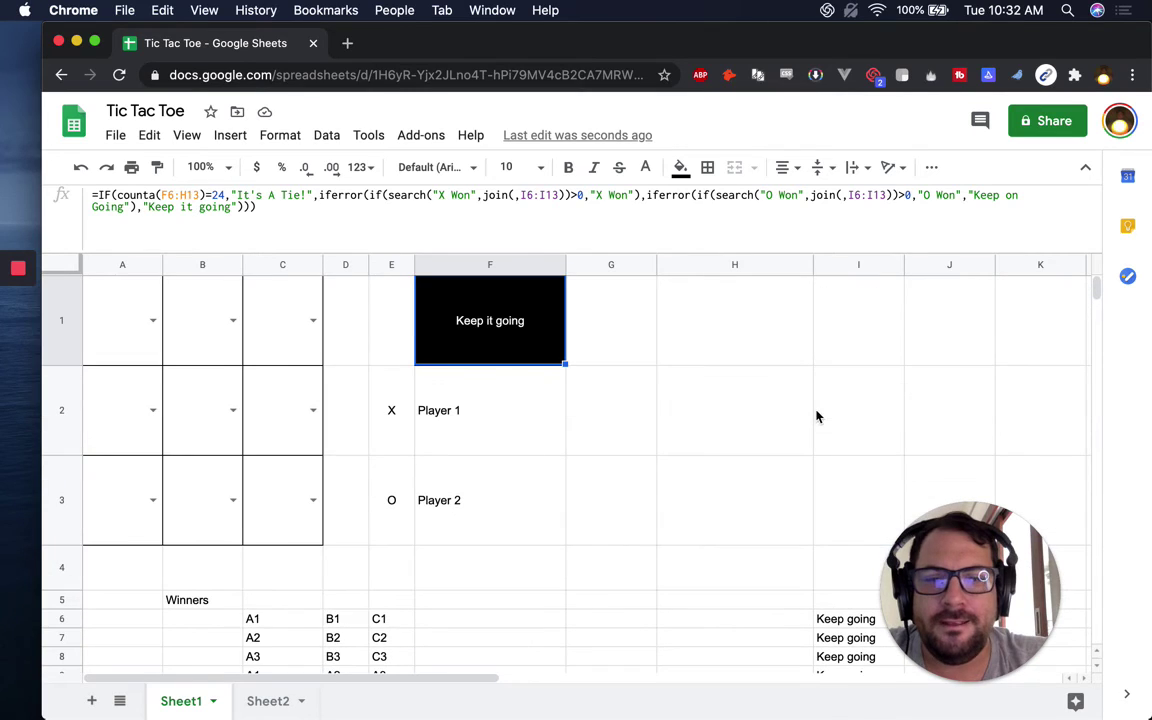
Examine the O Won search term in F1's formula and the row results in column I that it searches
double_click(465, 320)
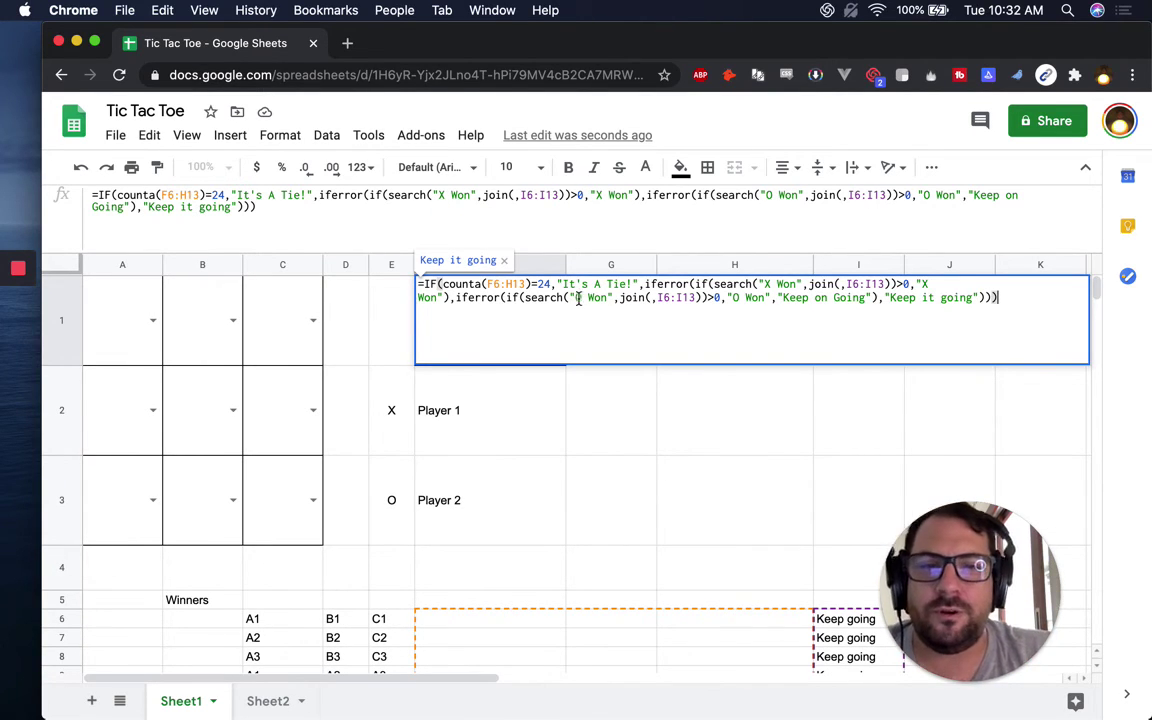
drag(575, 297, 608, 297)
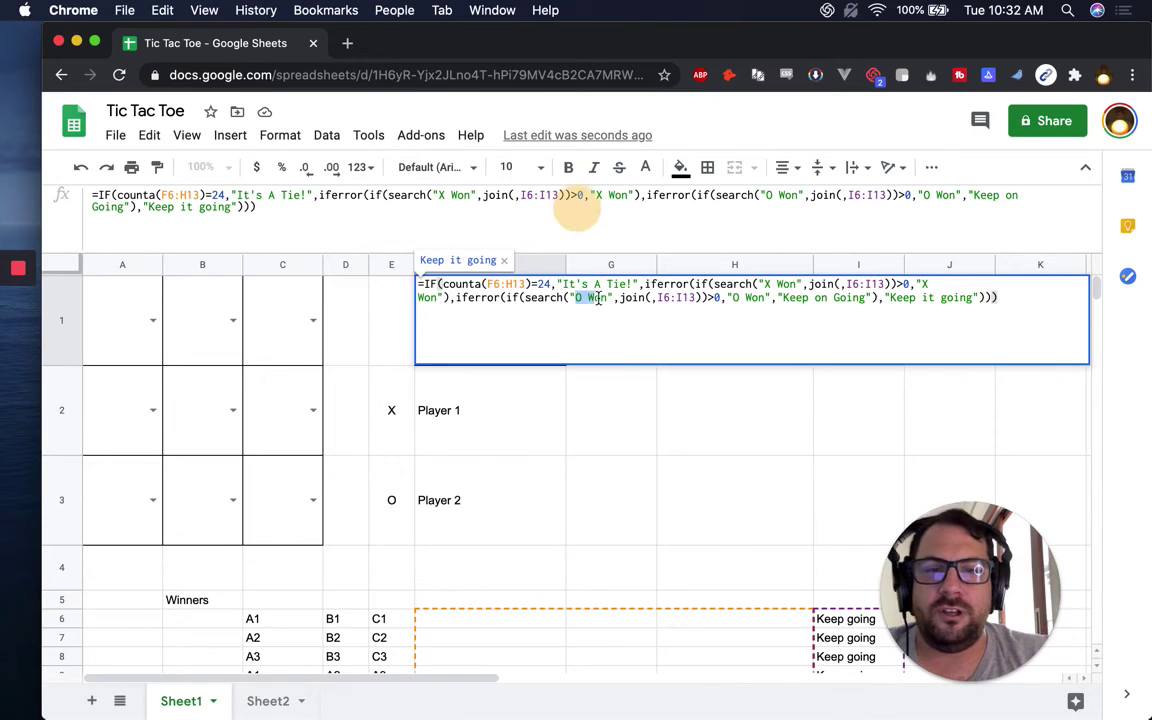
click(851, 565)
scroll(853, 567, down, 3)
scroll(852, 567, down, 1)
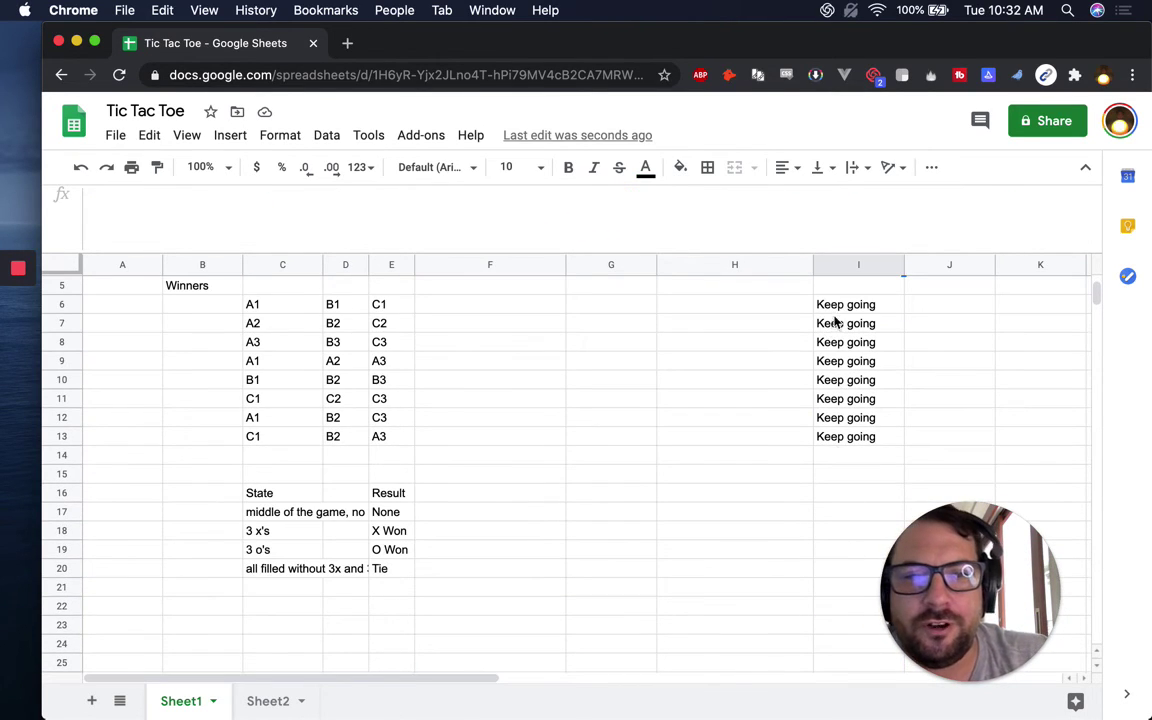
drag(830, 306, 848, 418)
scroll(270, 352, up, 5)
Fill the board's first row, A1:C1, with O to test the O Won result
click(116, 327)
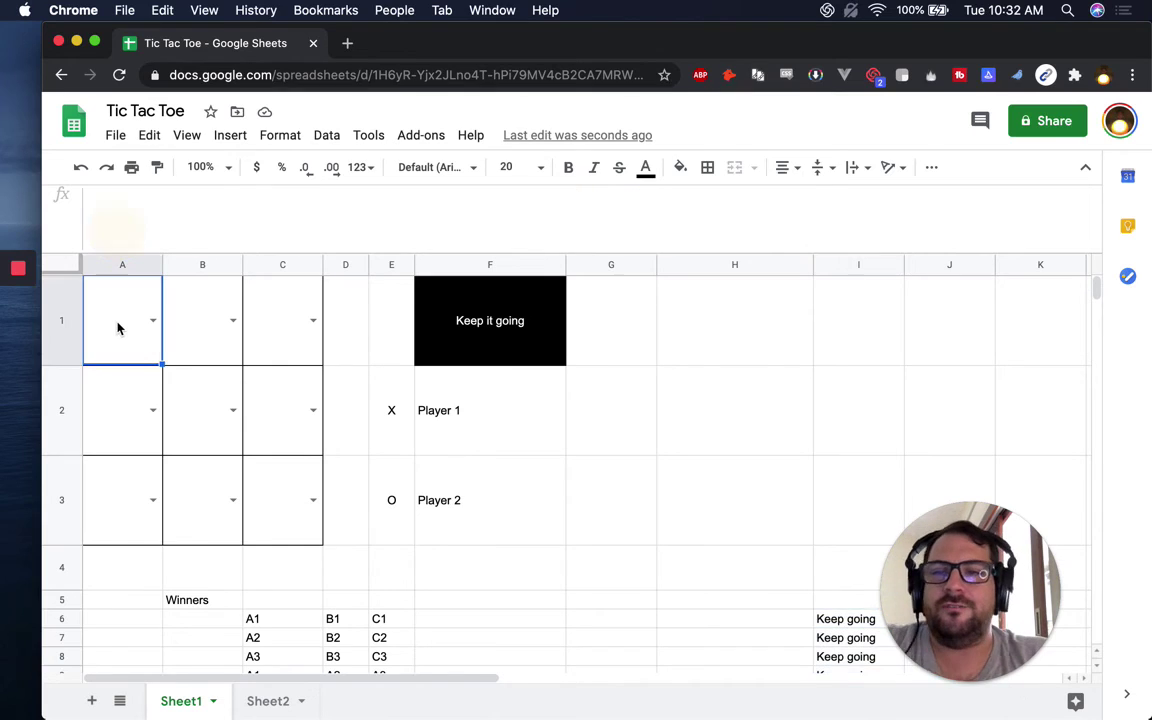
text(O)
key(Tab)
key(Left)
key(super+c)
key(Right)
key(super+v)
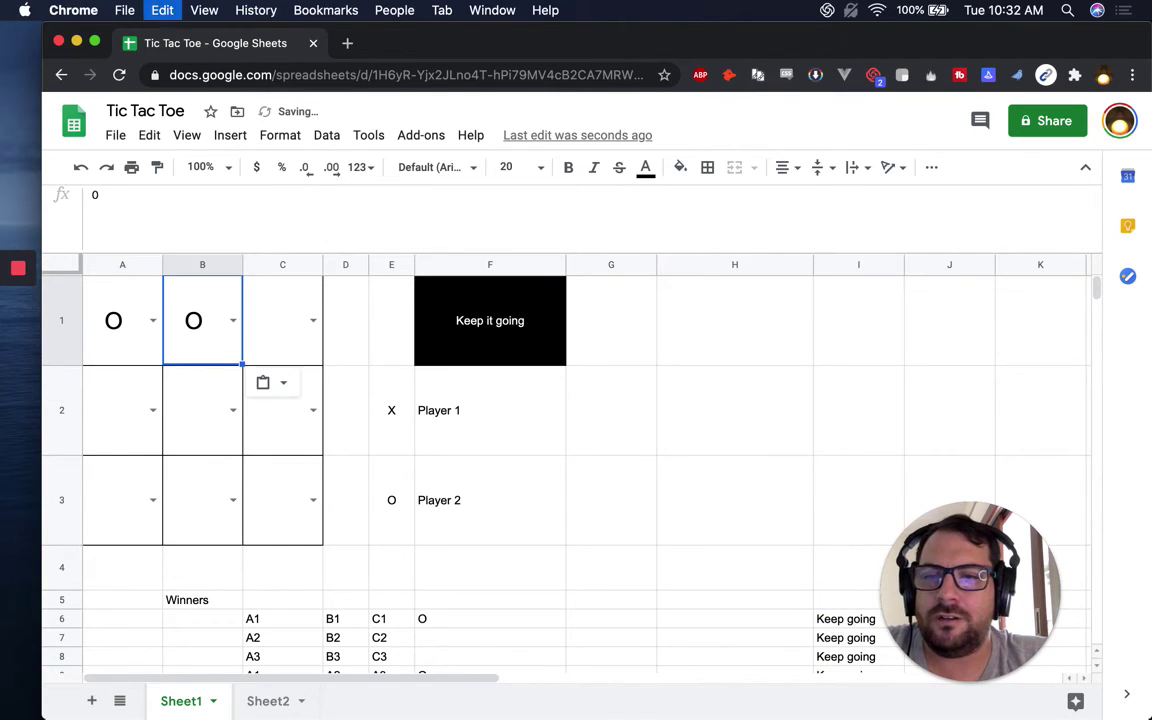
key(Right)
key(super+v)
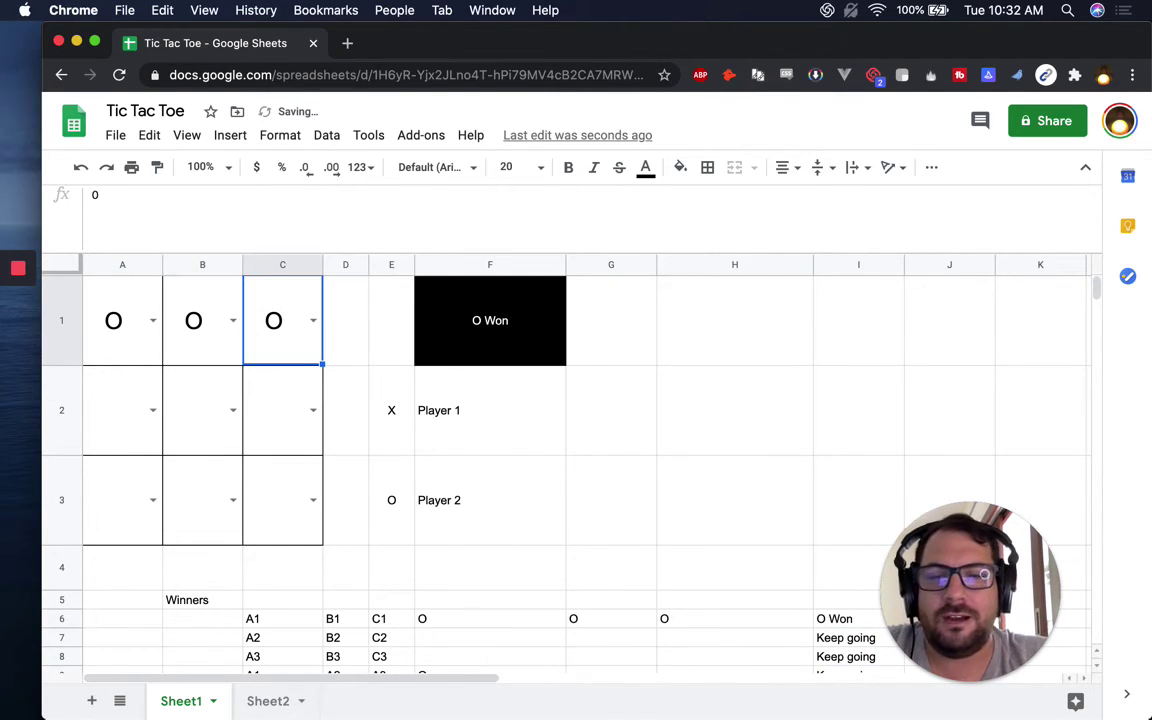
Clear the three O marks from A1:C1
key(Delete)
key(Left)
key(Delete)
key(Left)
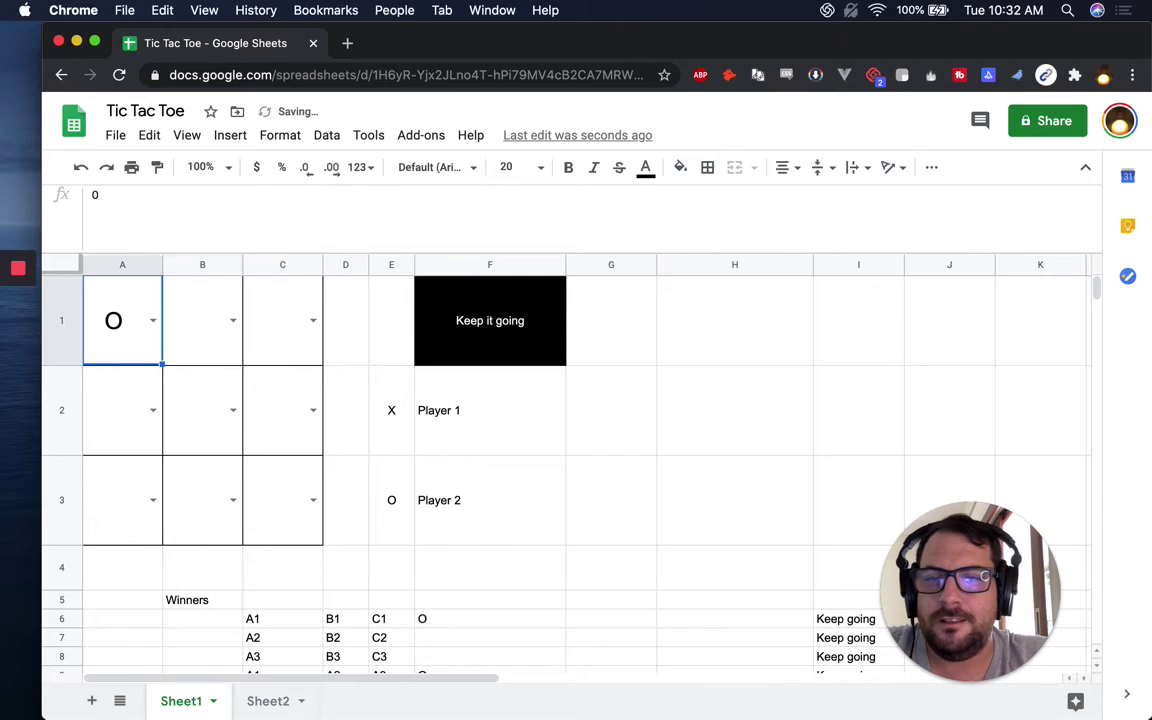
key(Delete)
Enter X in A1, B1 and C1 to test the X Won result
text(X)
key(Tab)
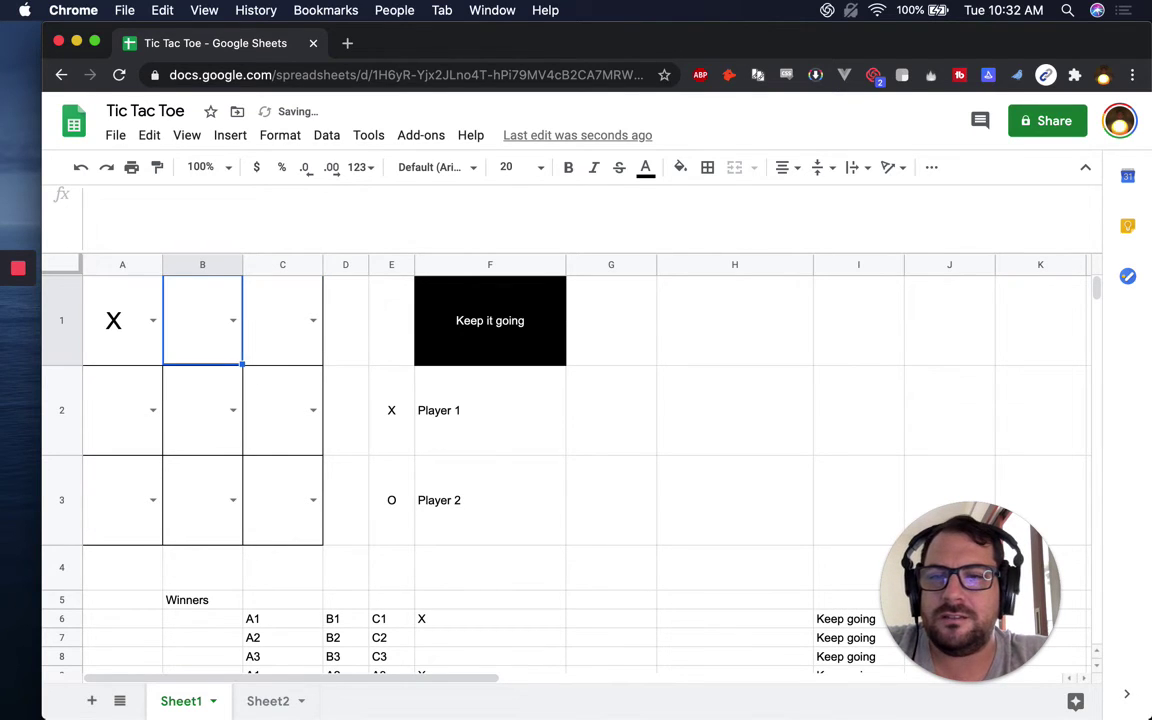
text(X)
key(Tab)
text(X)
key(Return)
key(Up)
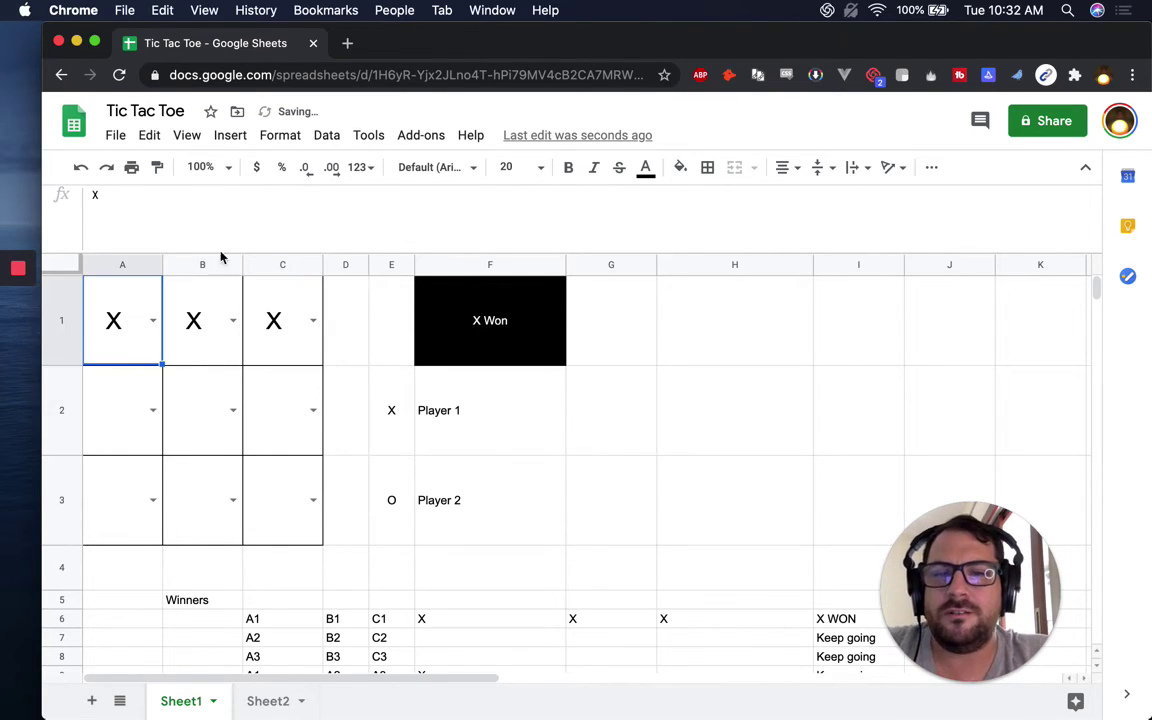
Review F1's formula with the row of X marks in place, and clear the X from C1
click(451, 345)
double_click(451, 345)
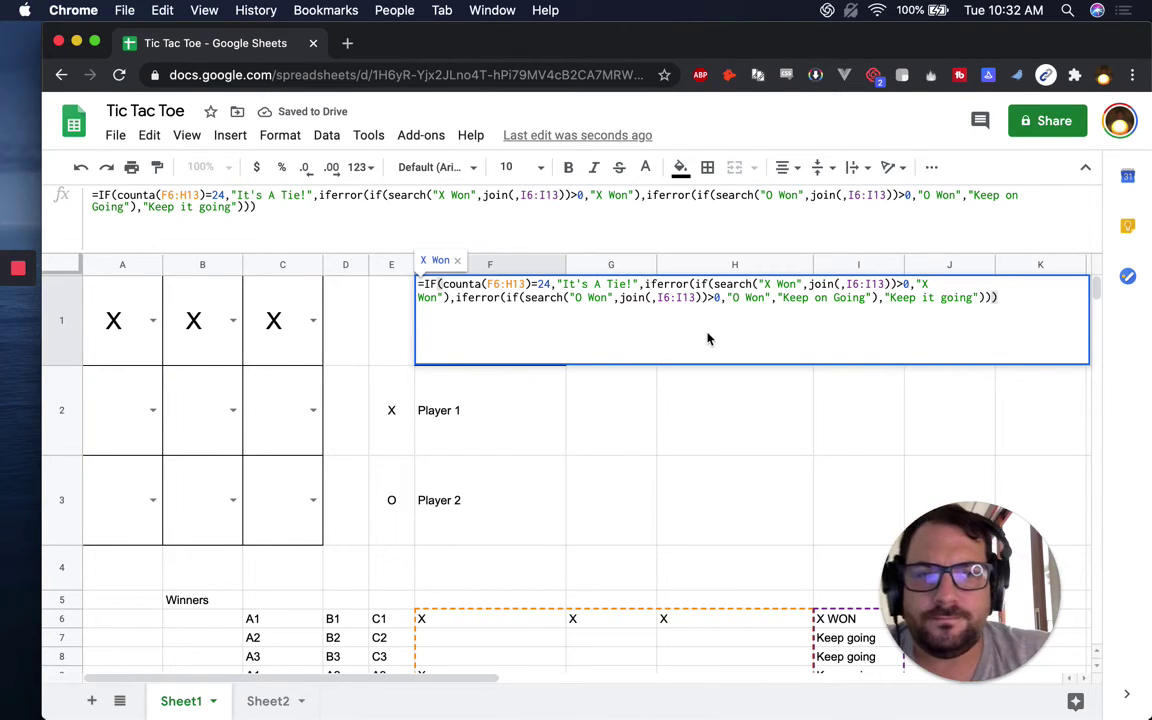
click(286, 330)
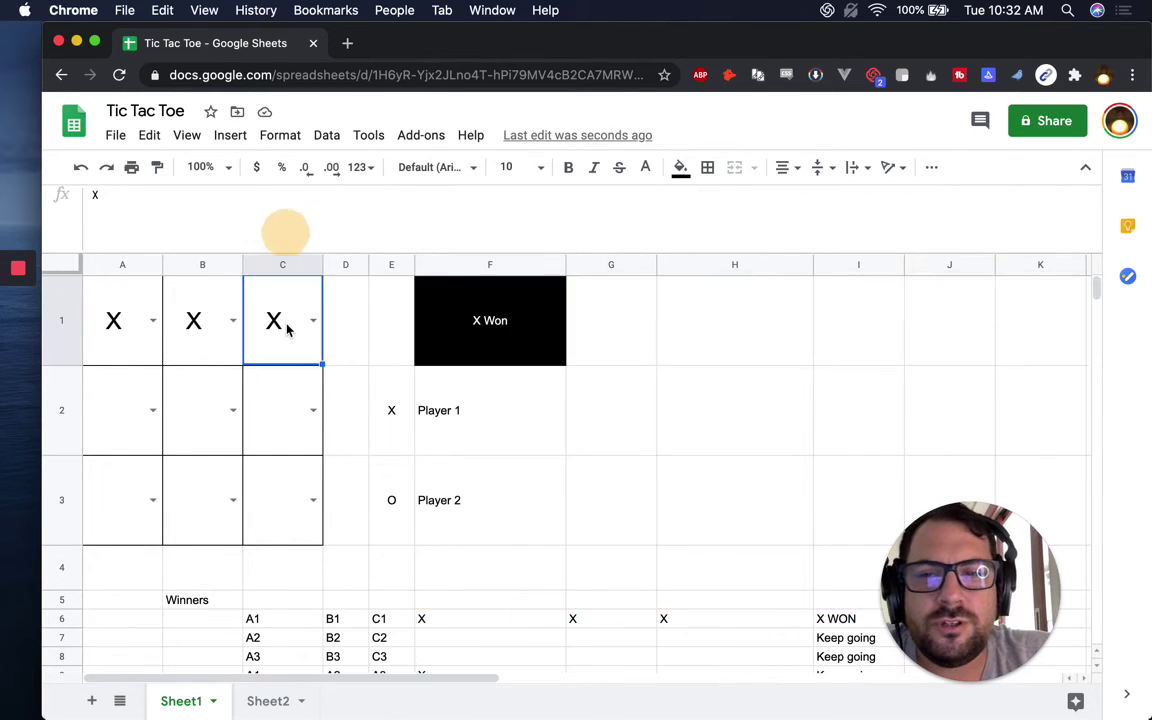
key(Delete)
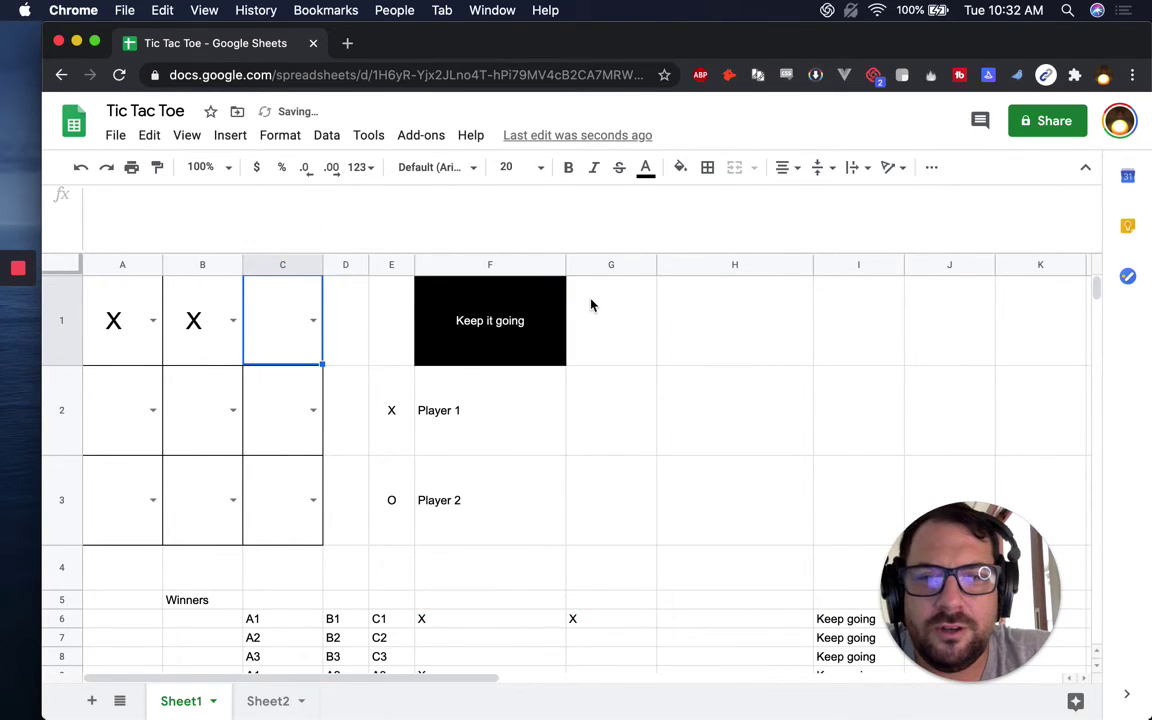
Examine the "Keep on Going" false result of the O Won IF function in F1's formula
click(507, 314)
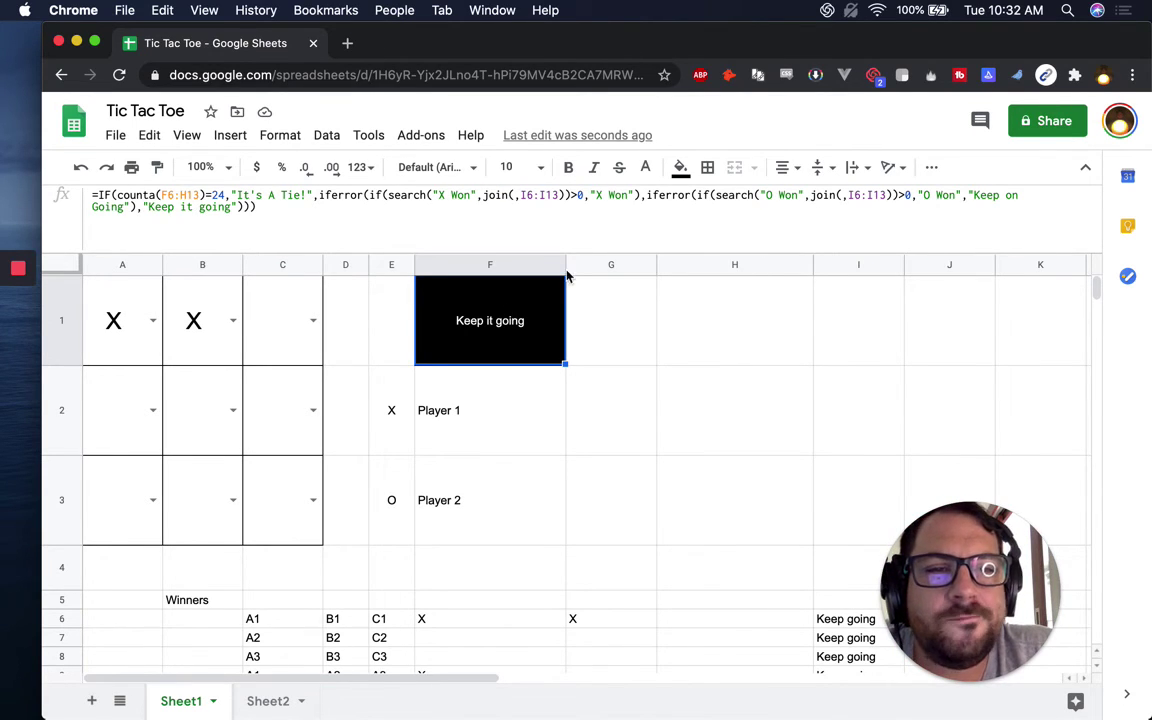
double_click(501, 316)
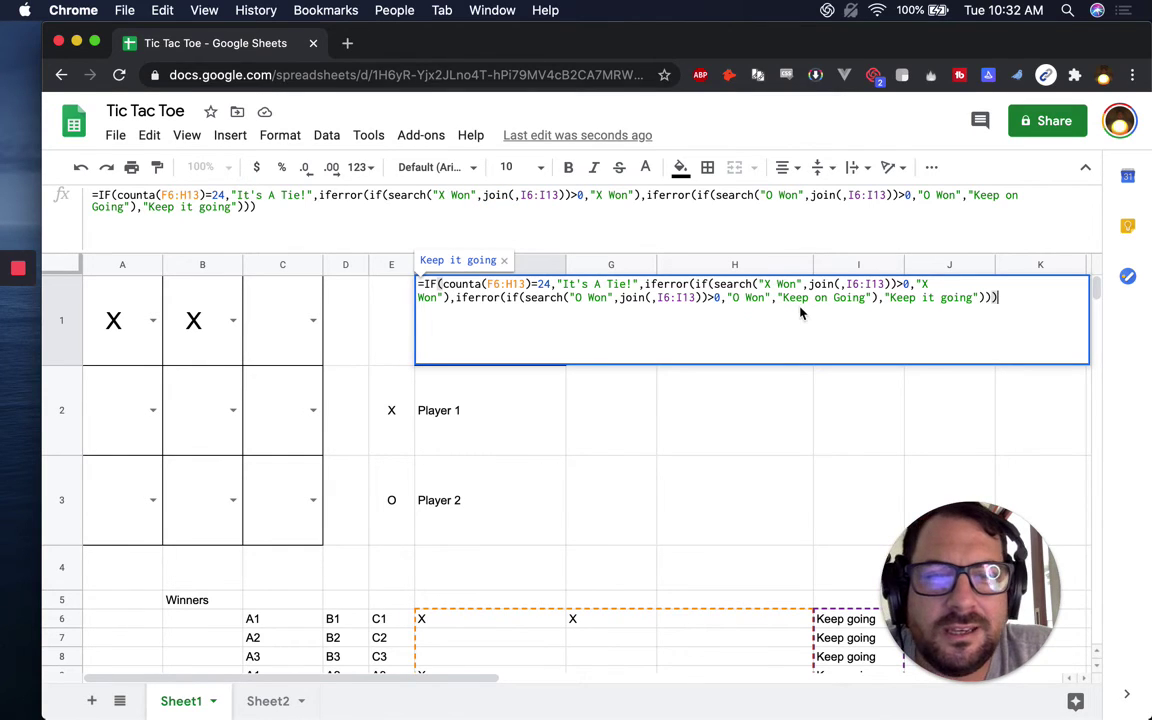
drag(776, 299, 872, 297)
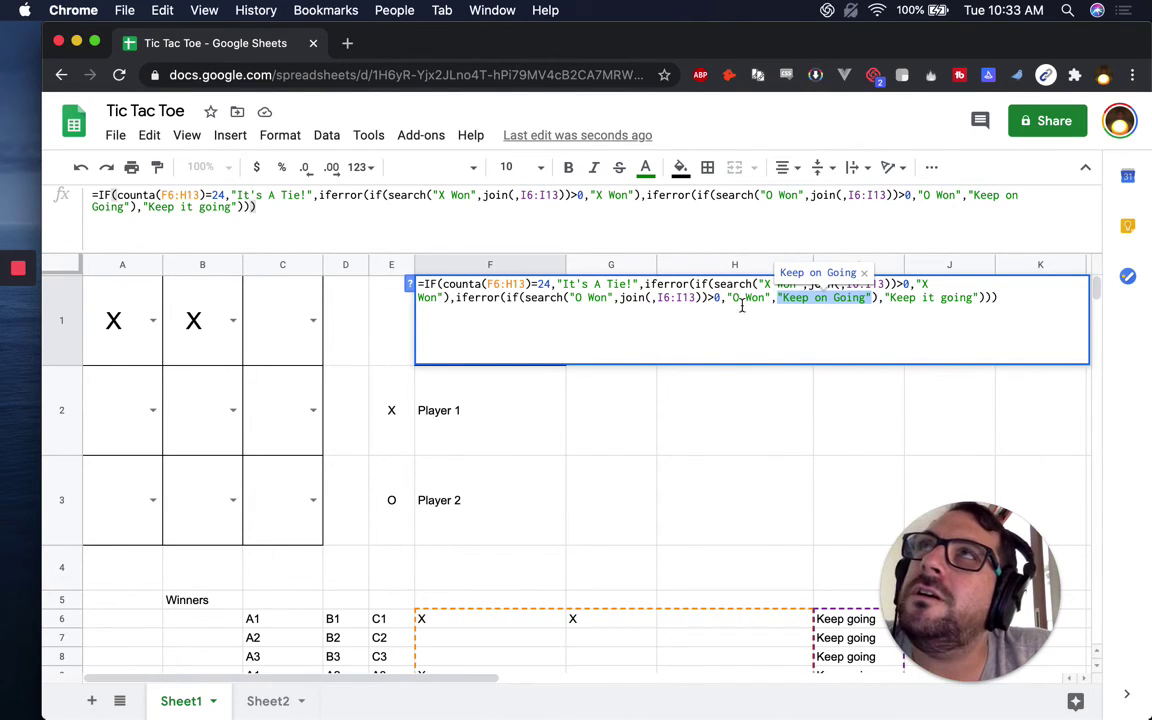
click(866, 298)
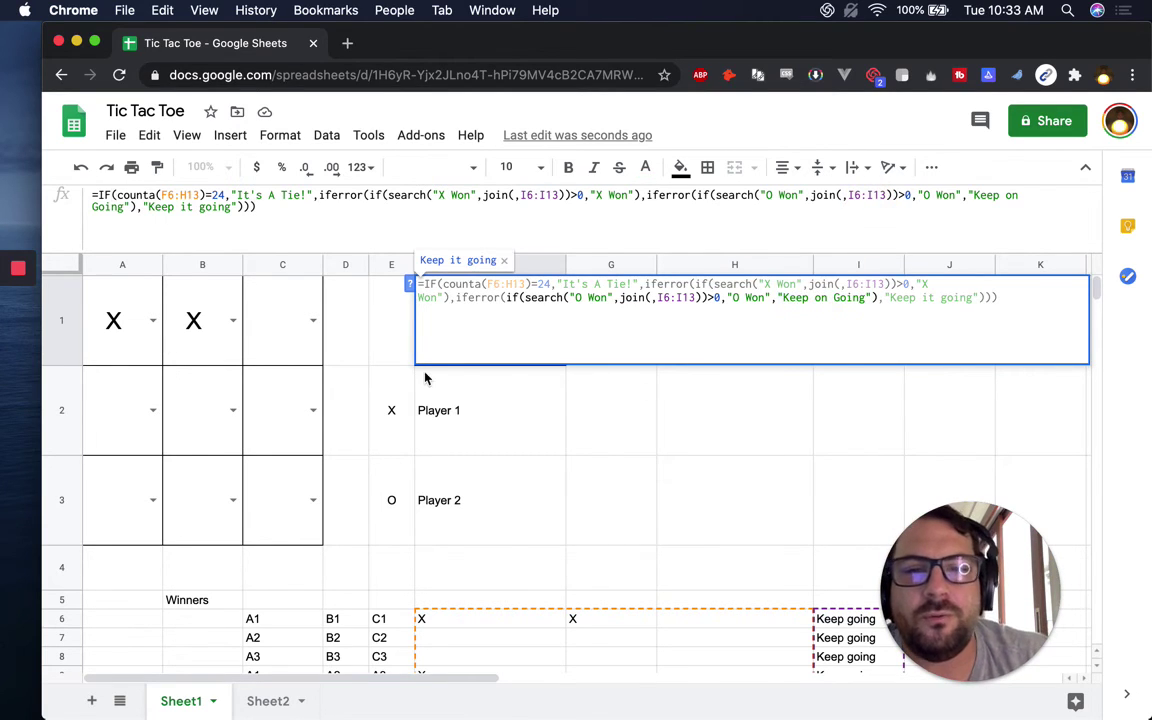
Replace the X in B1 with O and enter O in C1
click(284, 322)
key(Left)
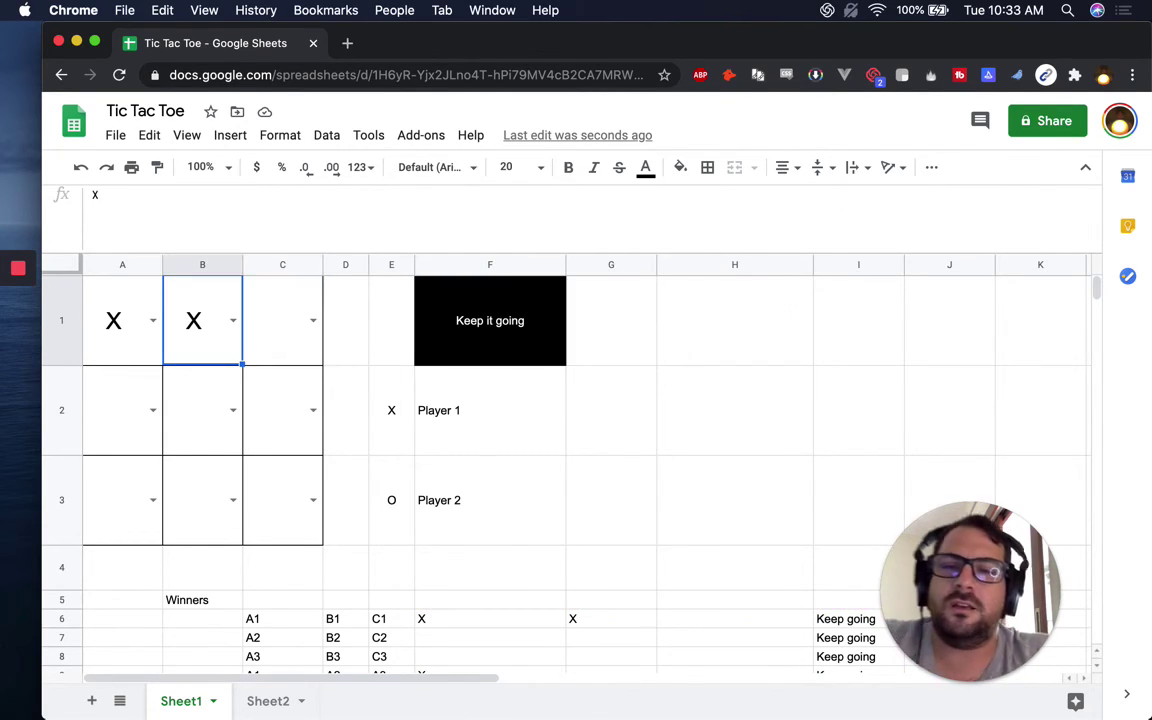
key(Delete)
text(O)
key(Tab)
text(O)
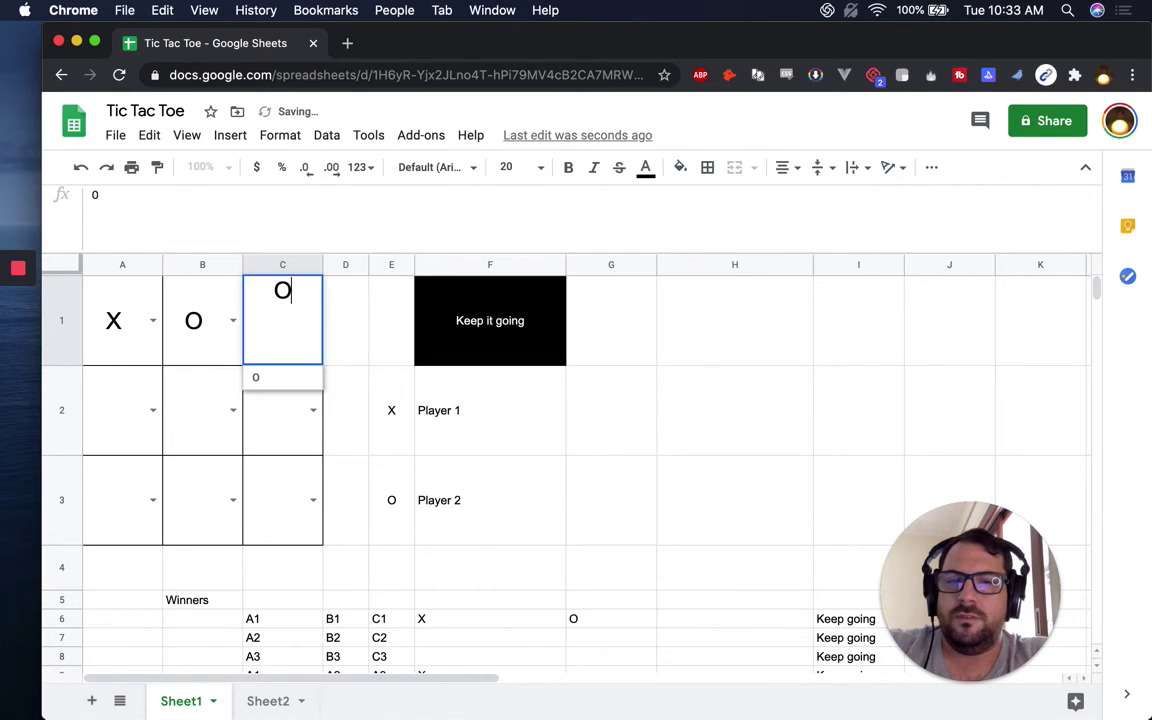
key(Return)
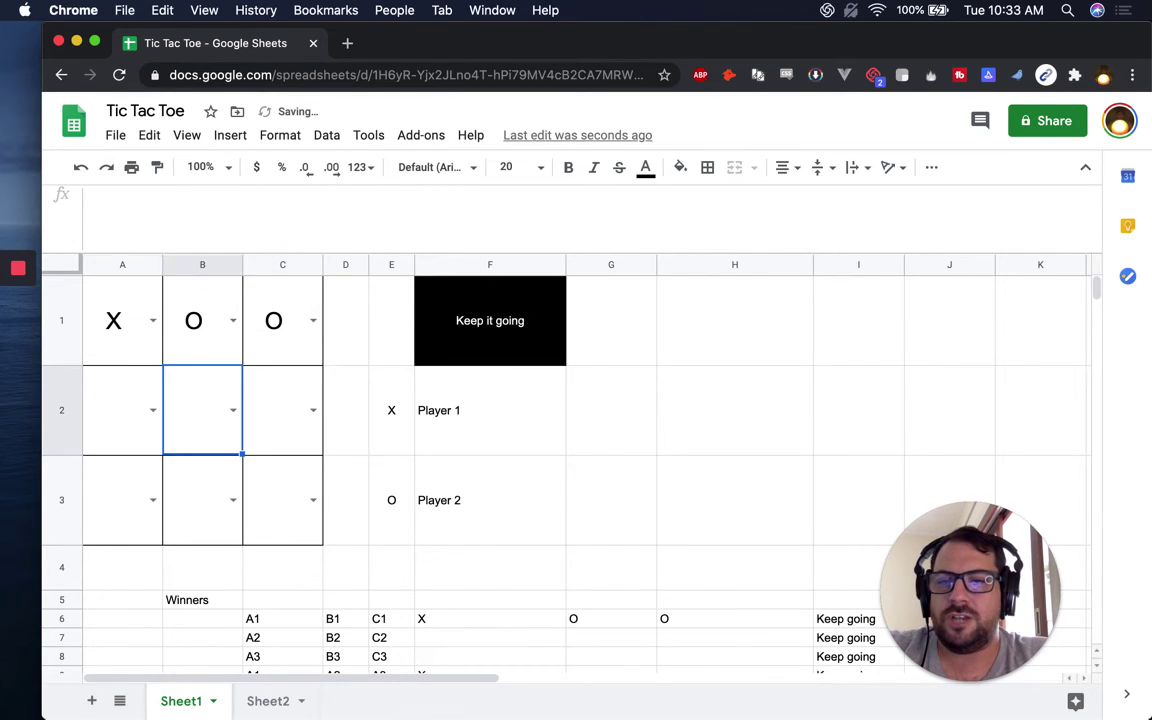
Fill the board's second row with O in A2, X in B2 and X in C2
key(Left)
text(O)
key(Tab)
text(X)
key(Tab)
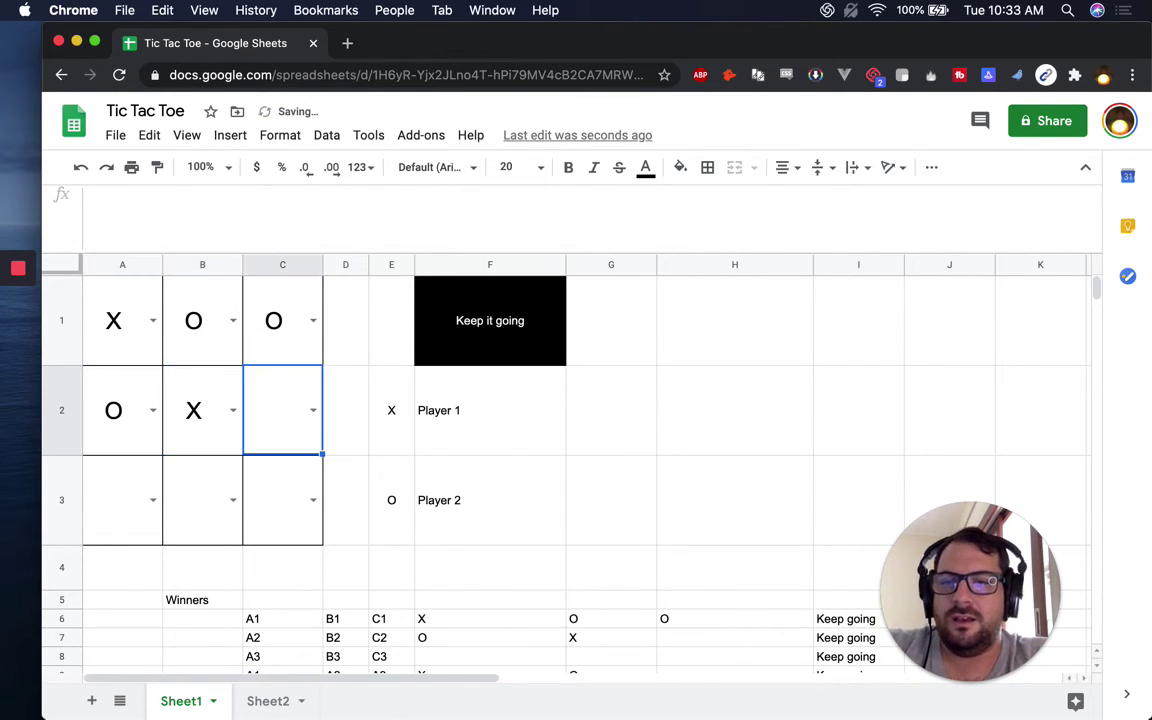
text(X)
key(Return)
Fill the board's third row with O in A3, B3 and C3 to test a full board containing an O win
text(O)
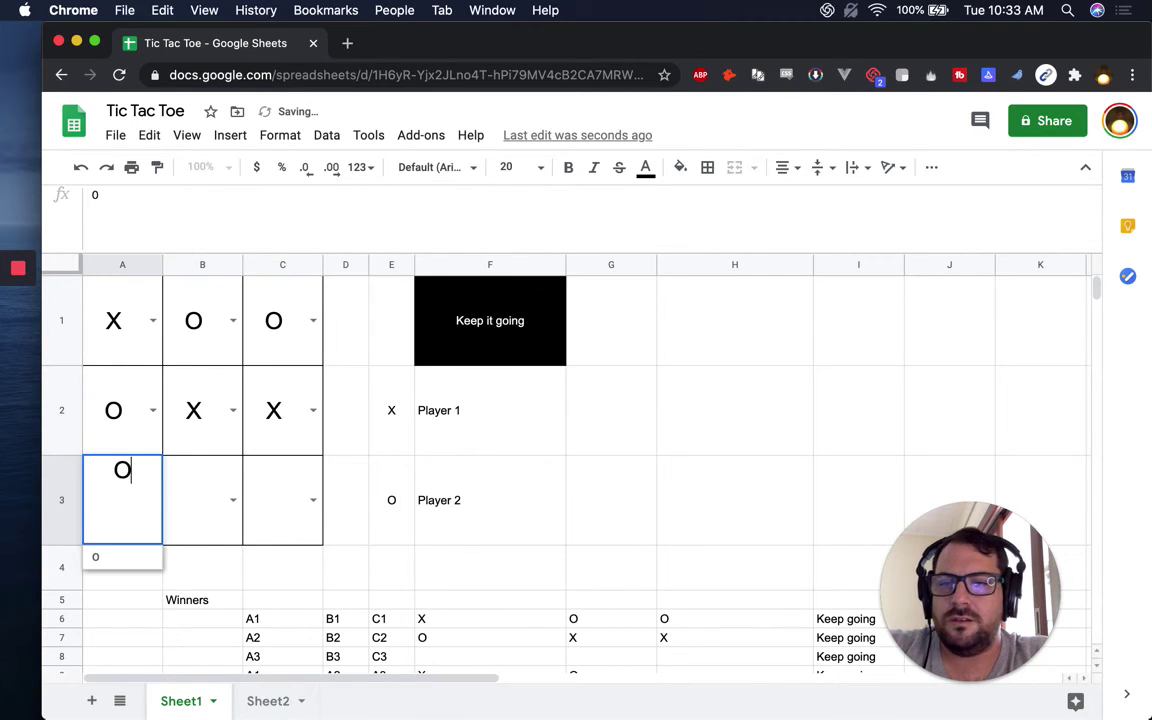
key(Tab)
text(O)
key(Tab)
text(X)
key(BackSpace)
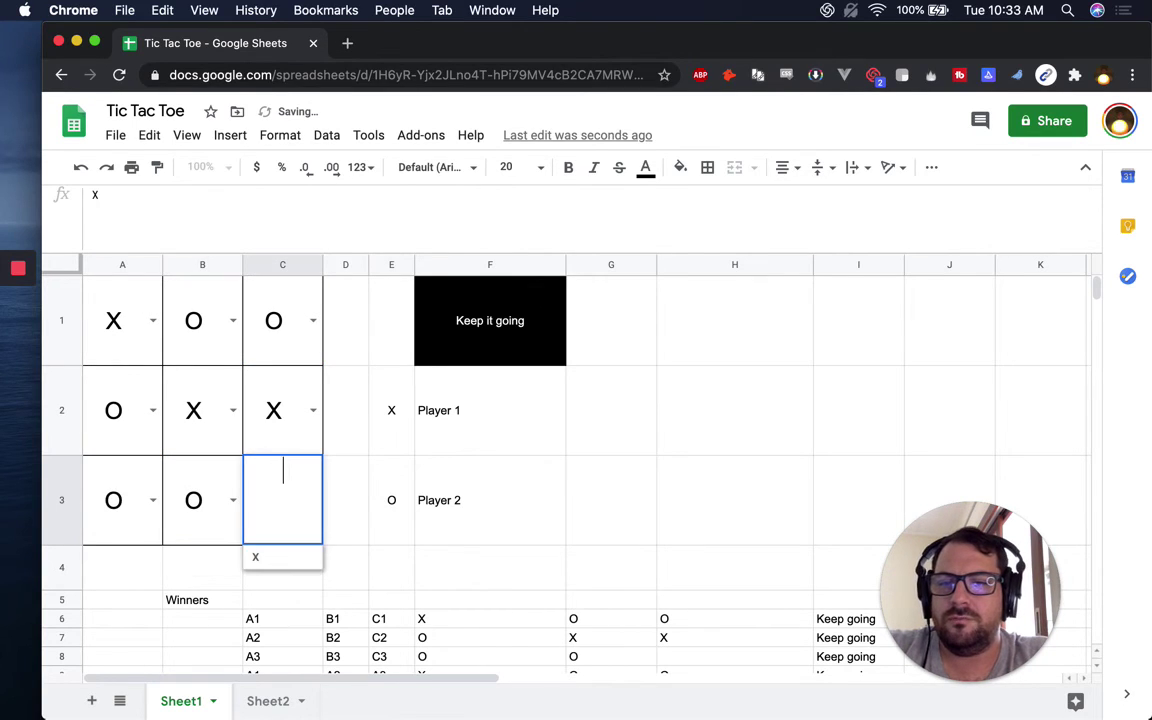
text(O)
key(Return)
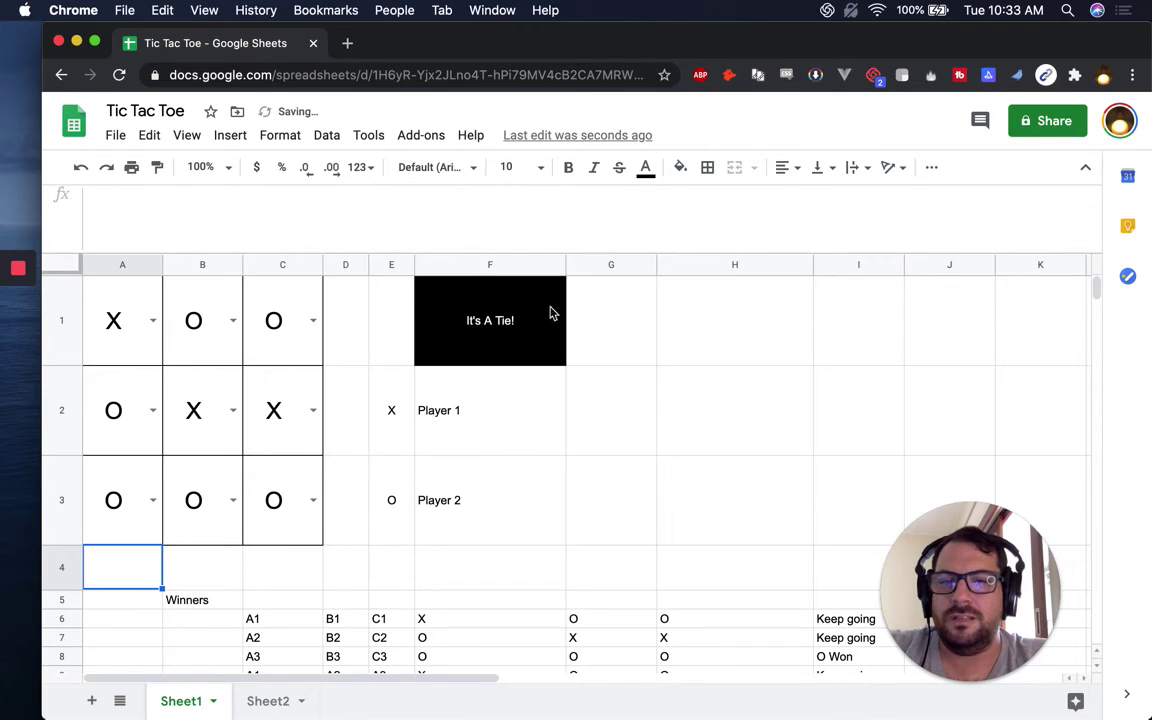
Compare F1's result for the full board with the row results in the Winners table
click(262, 510)
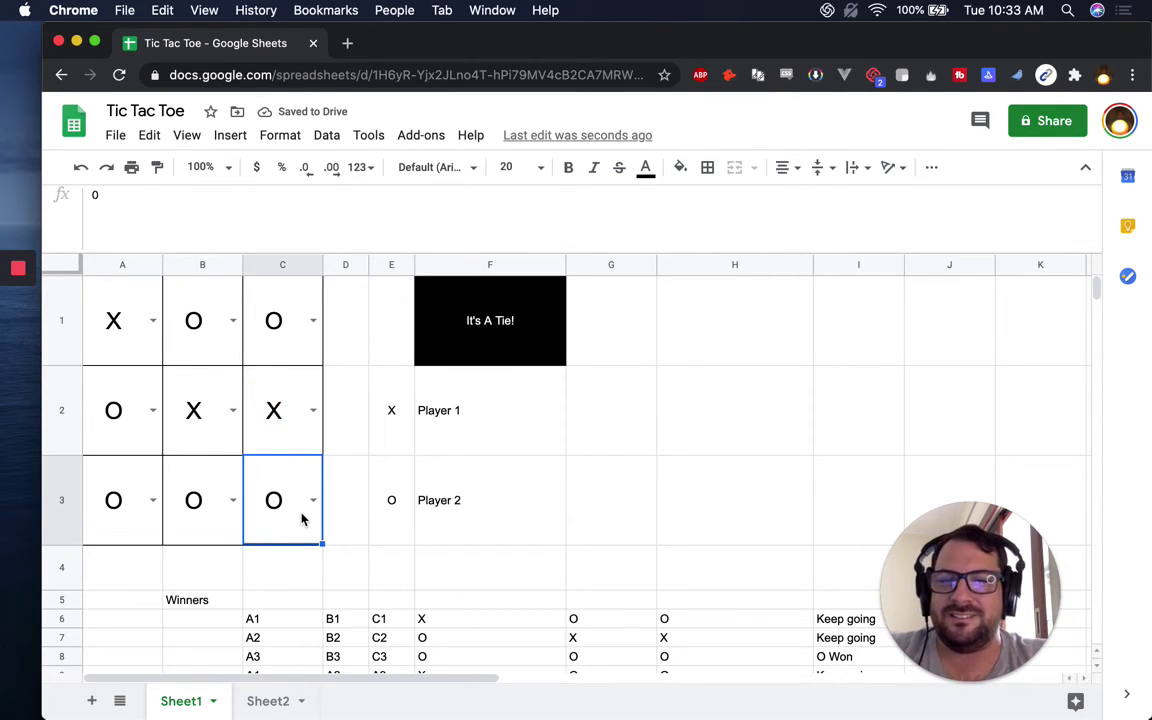
scroll(301, 517, down, 3)
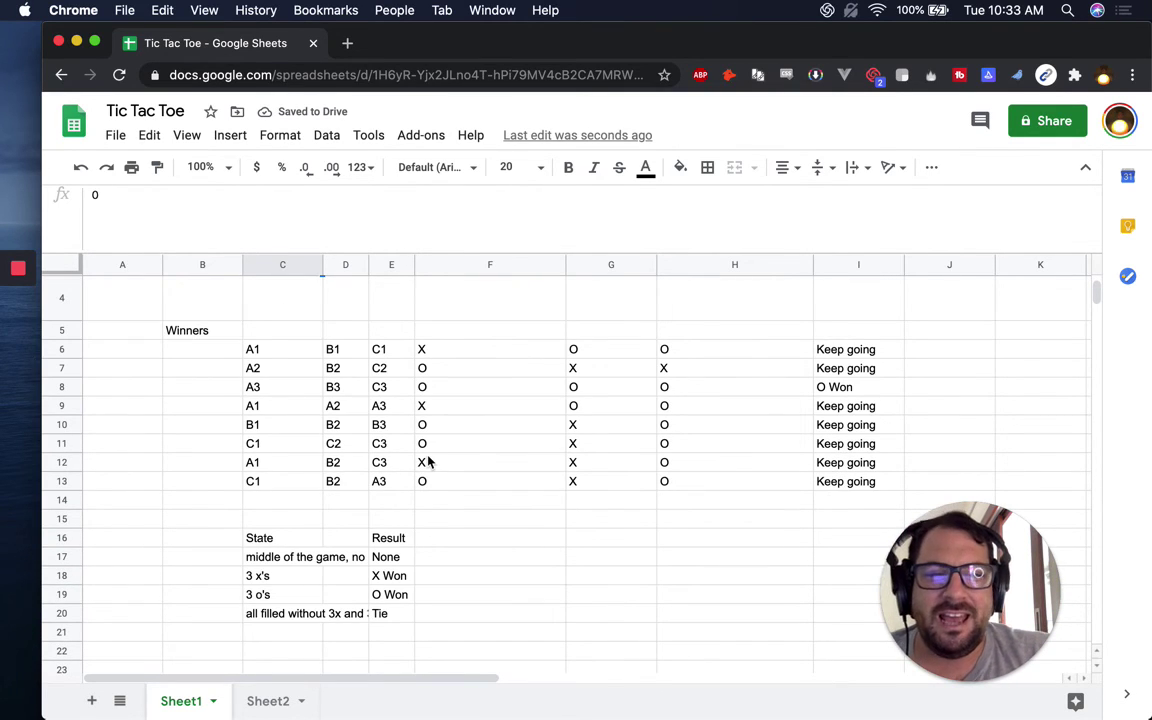
scroll(412, 465, up, 3)
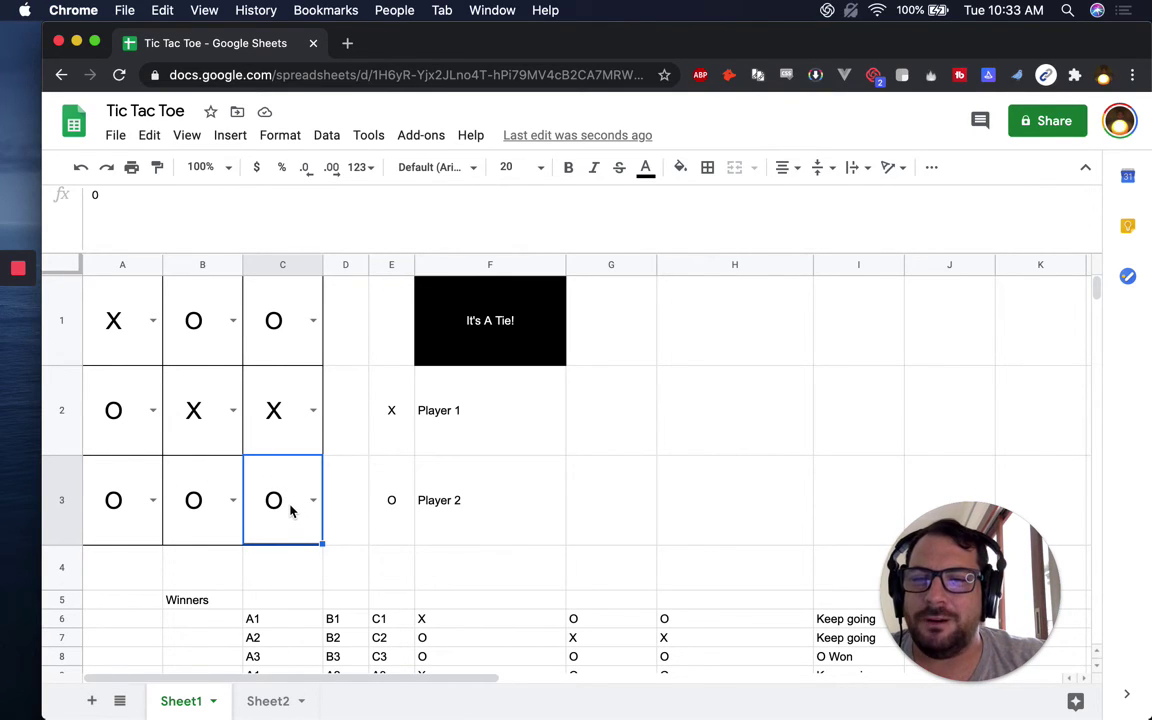
scroll(440, 576, down, 4)
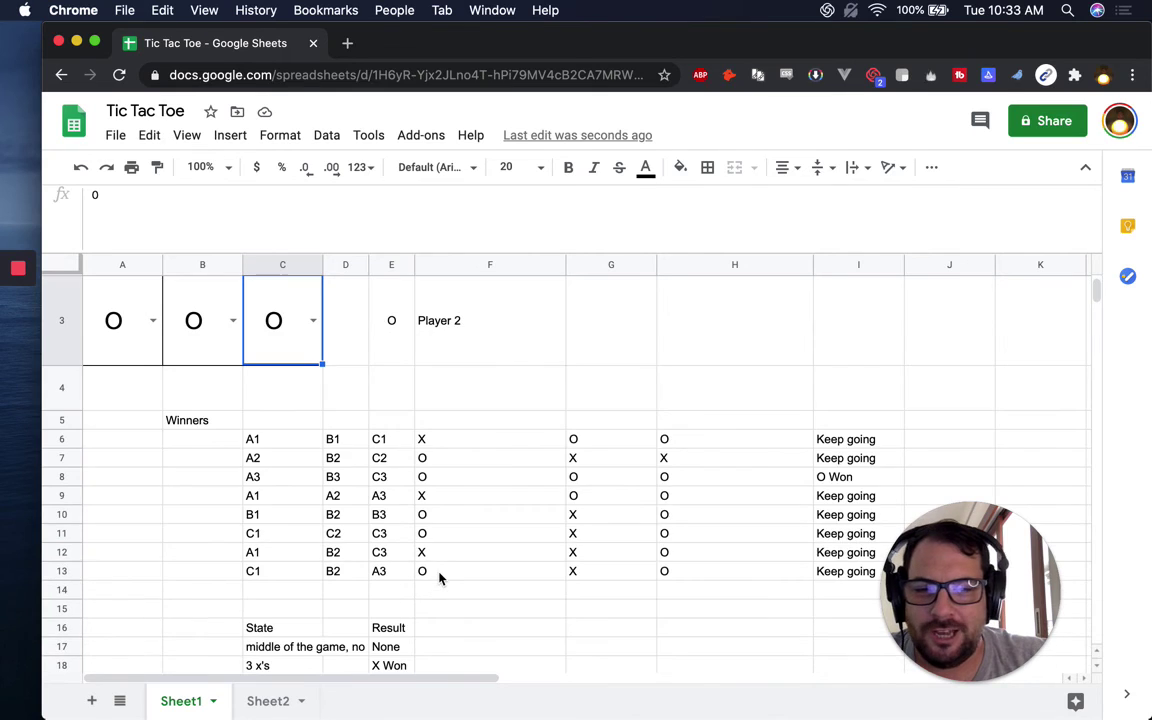
scroll(440, 576, right, 2)
scroll(440, 400, up, 4)
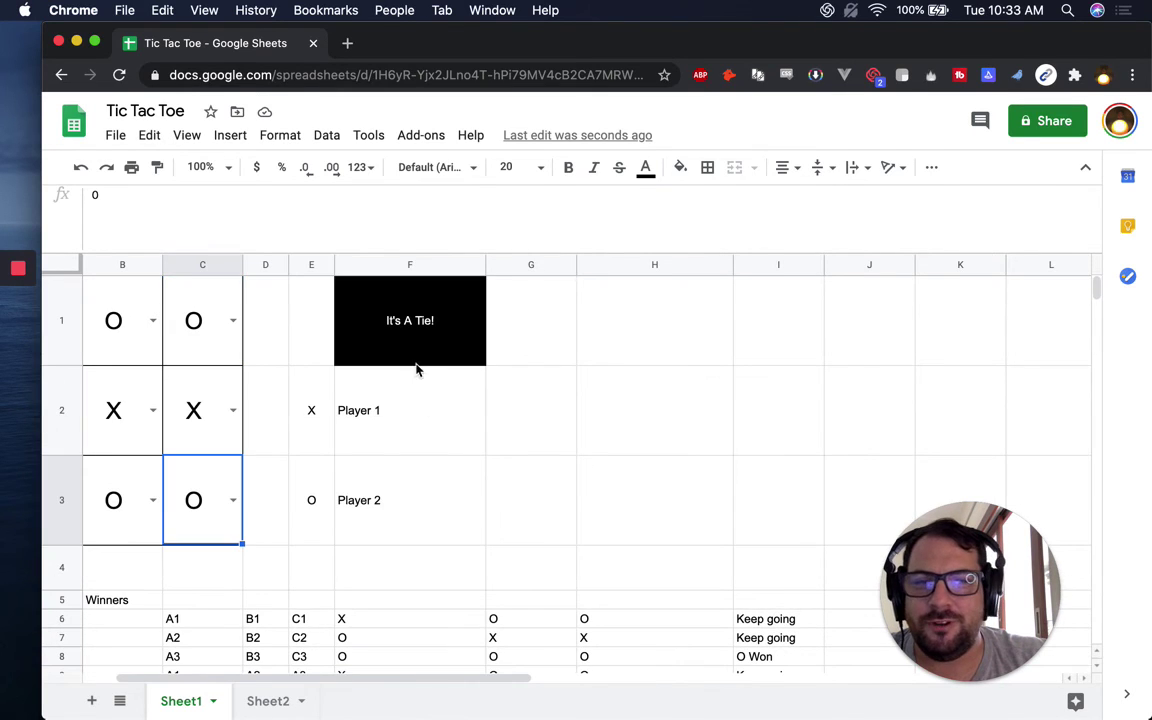
Examine F1's formula argument by argument: the COUNTA test, the "It's A Tie!" result and the nested IFERROR expression
click(414, 358)
double_click(440, 330)
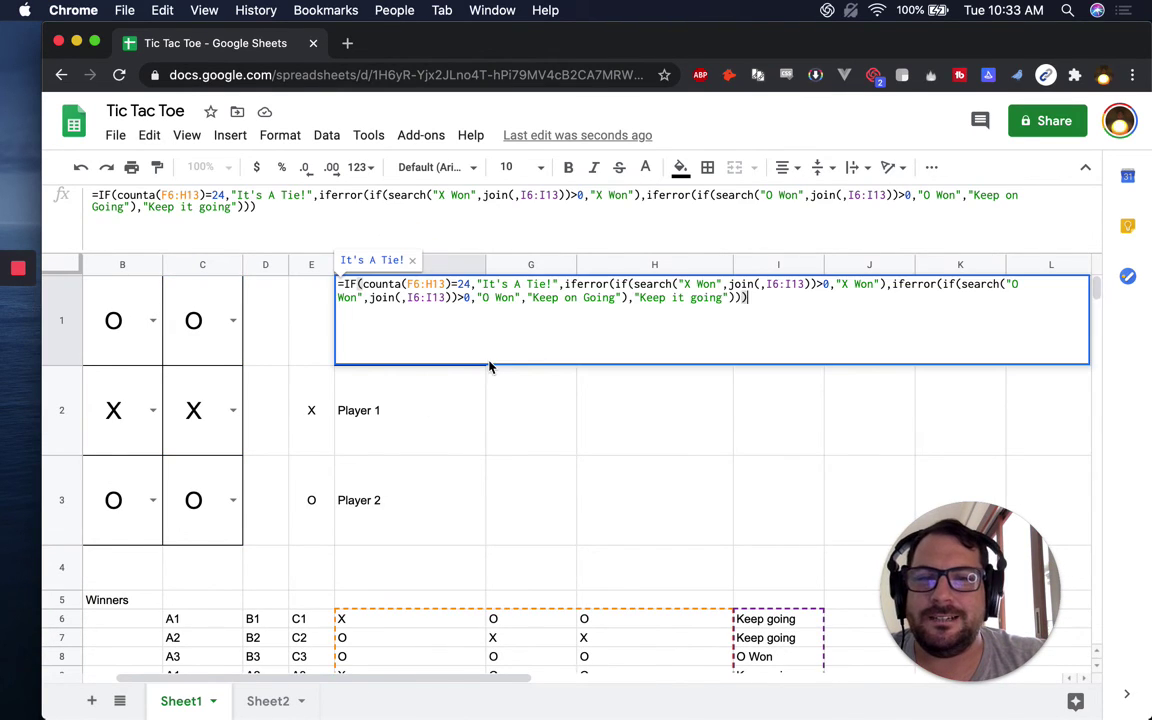
click(478, 284)
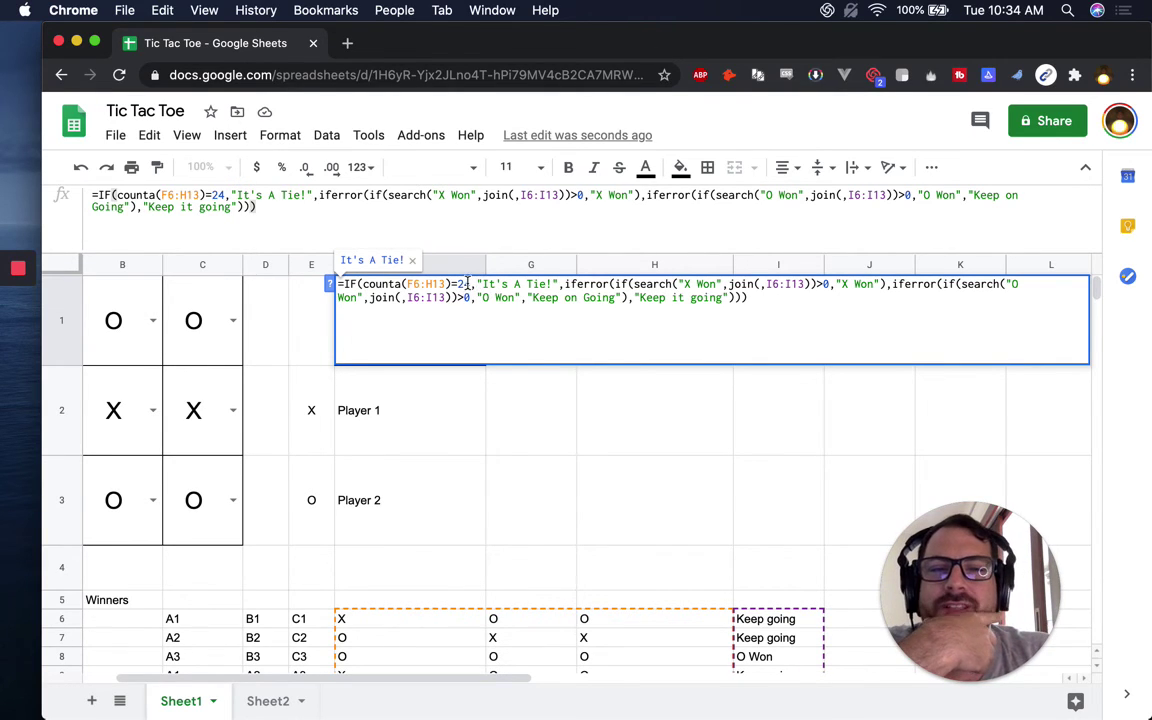
drag(362, 284, 471, 285)
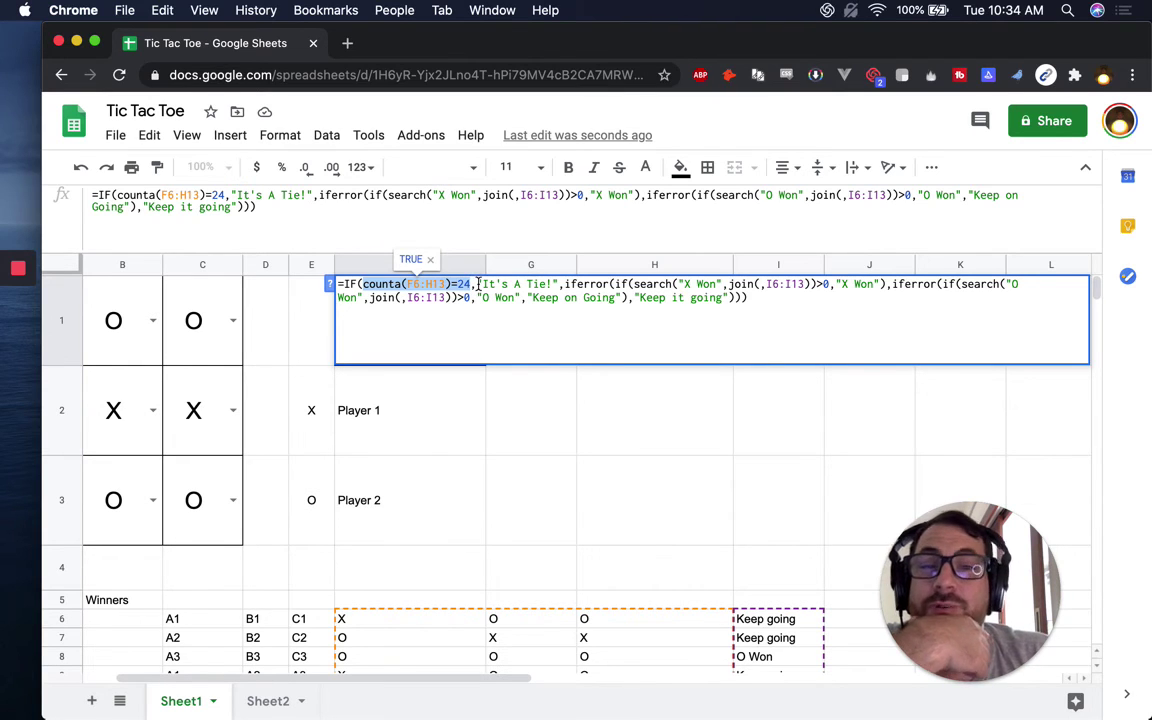
click(478, 286)
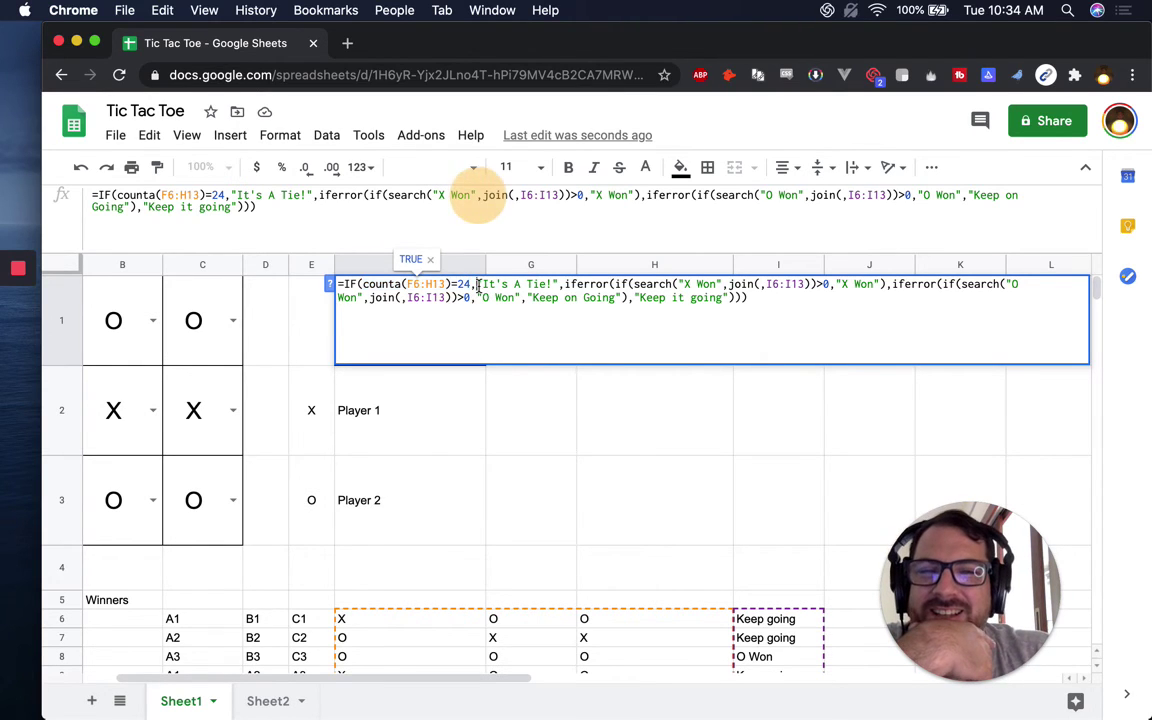
drag(478, 286, 555, 286)
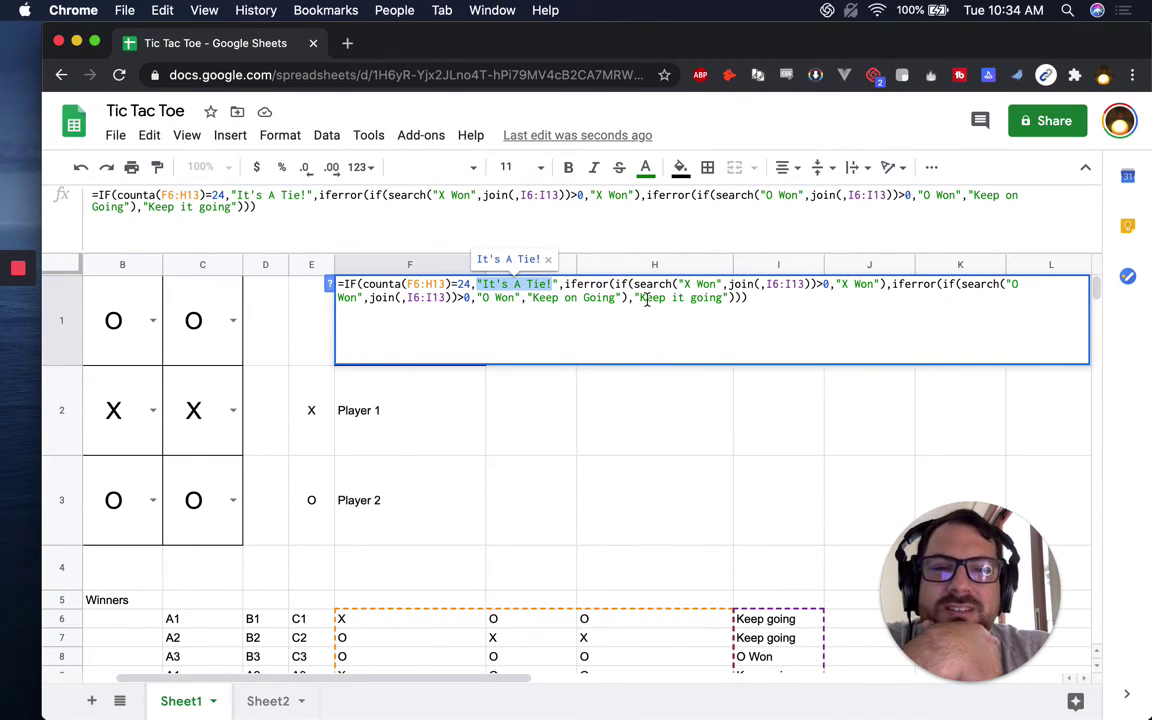
drag(564, 284, 746, 300)
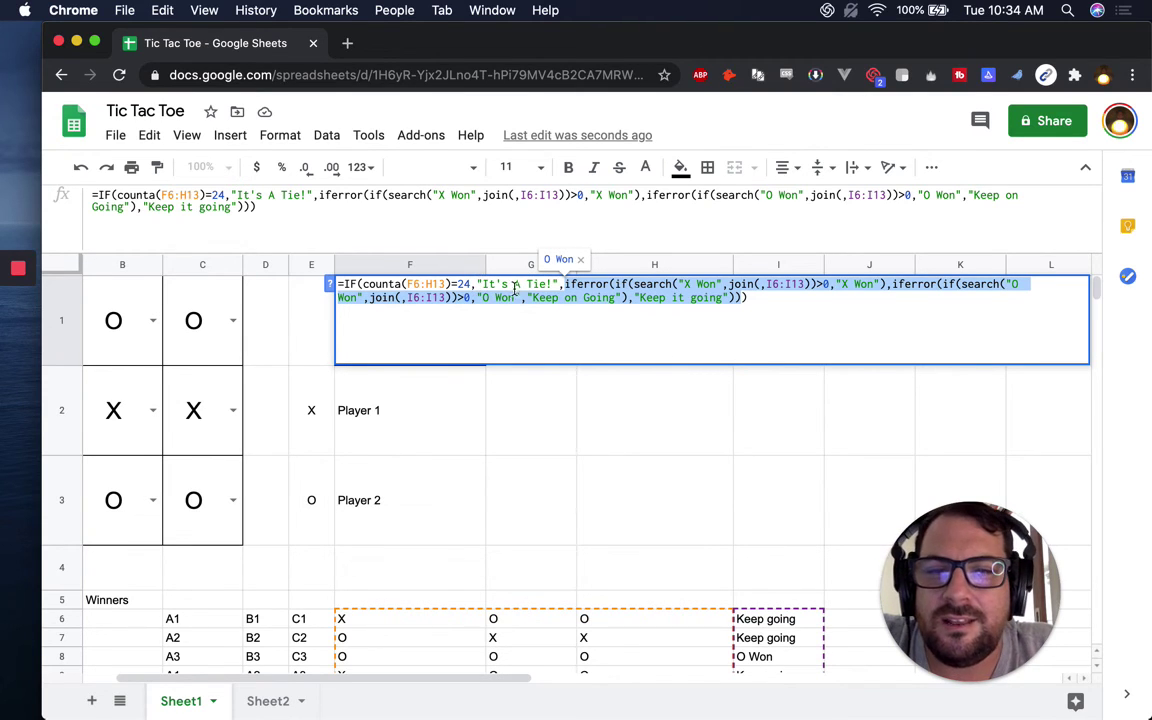
click(598, 298)
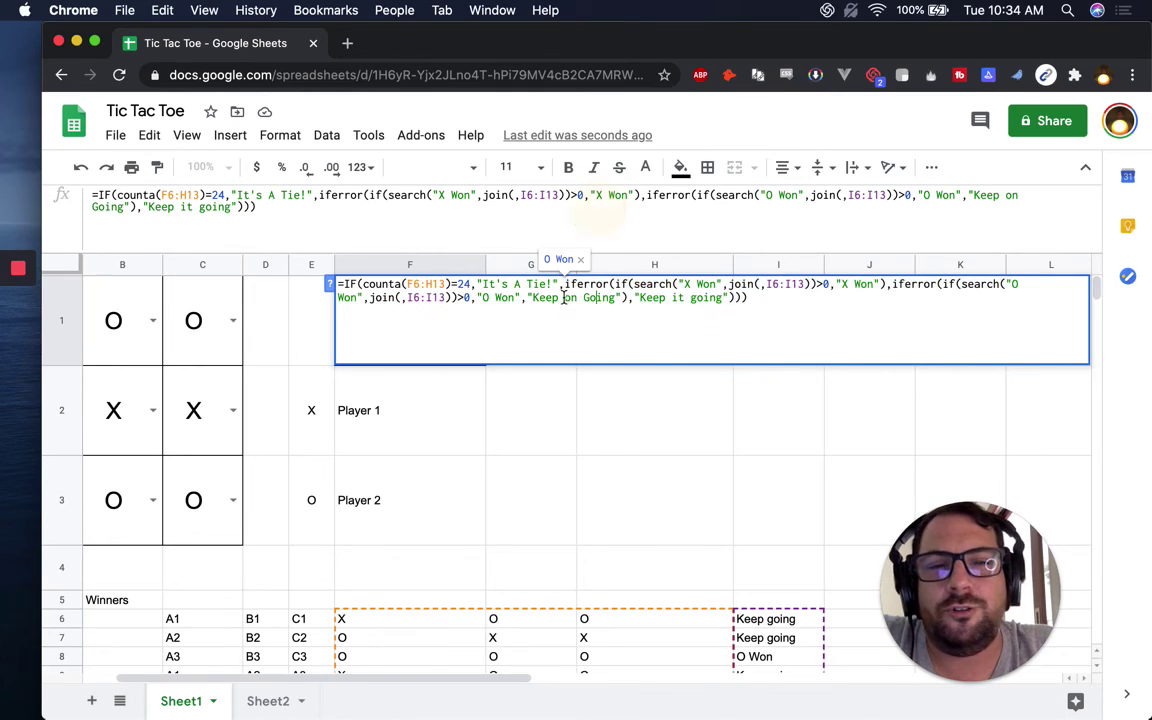
Copy the nested IFERROR expression in F1's formula and set the insertion point just before "It's A Tie!"
drag(565, 284, 748, 298)
key(super+c)
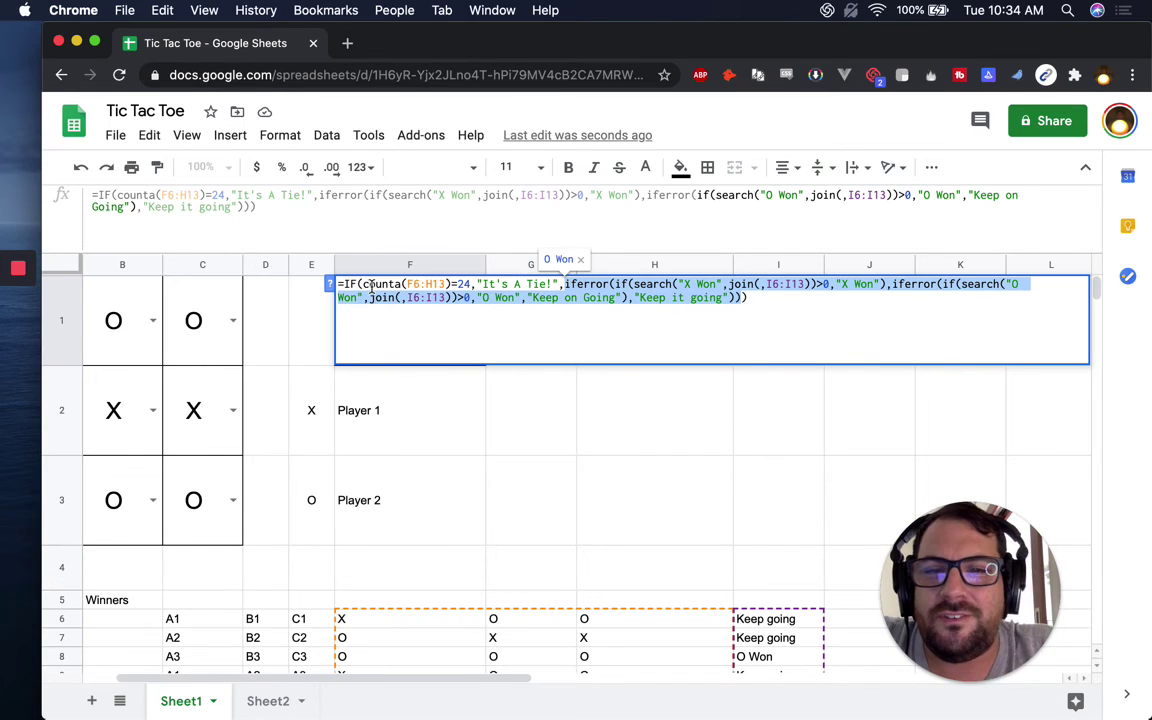
click(476, 285)
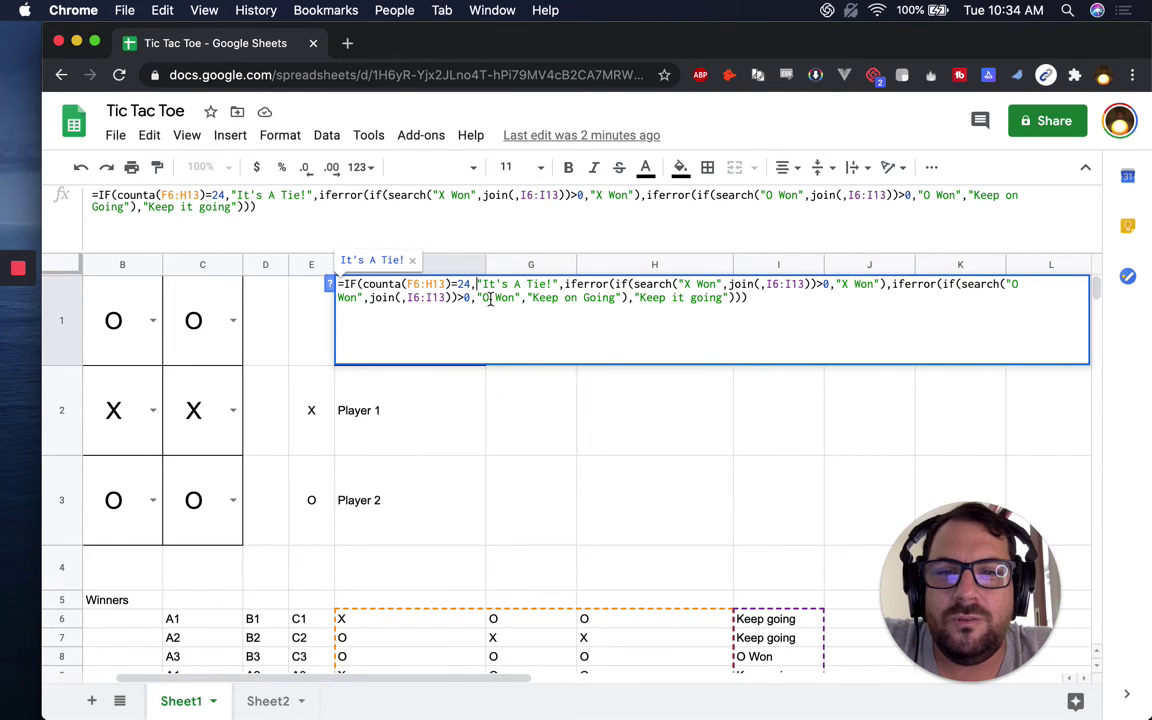
text(if)
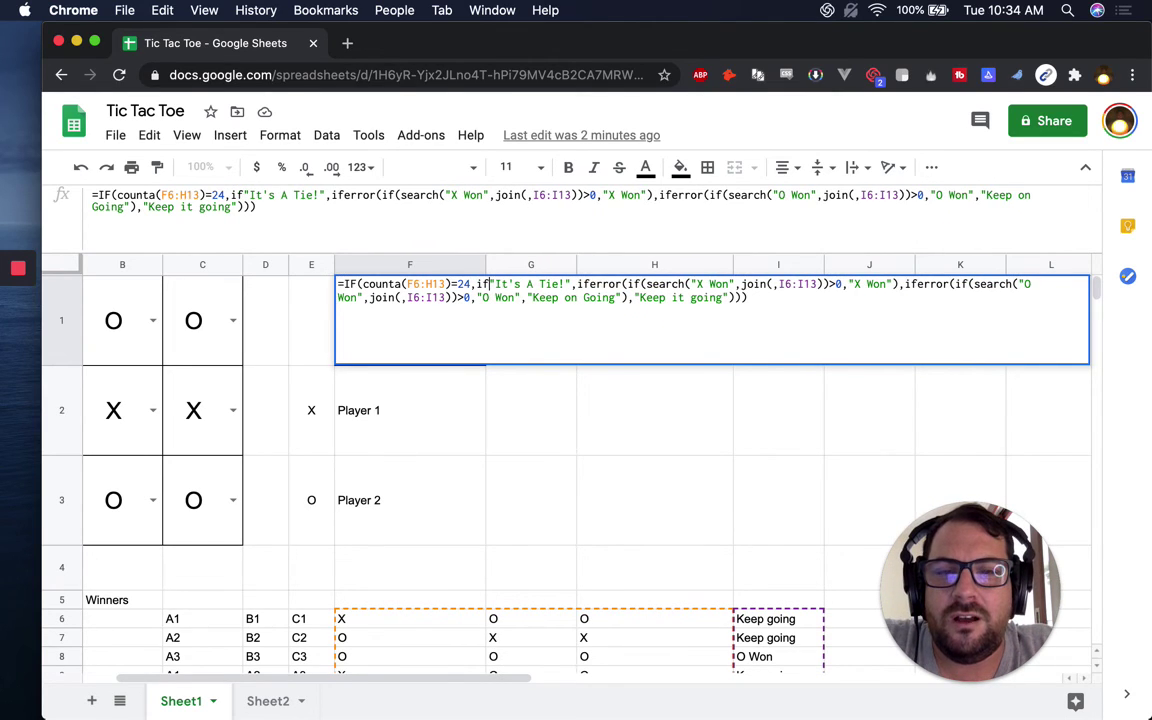
text(error)
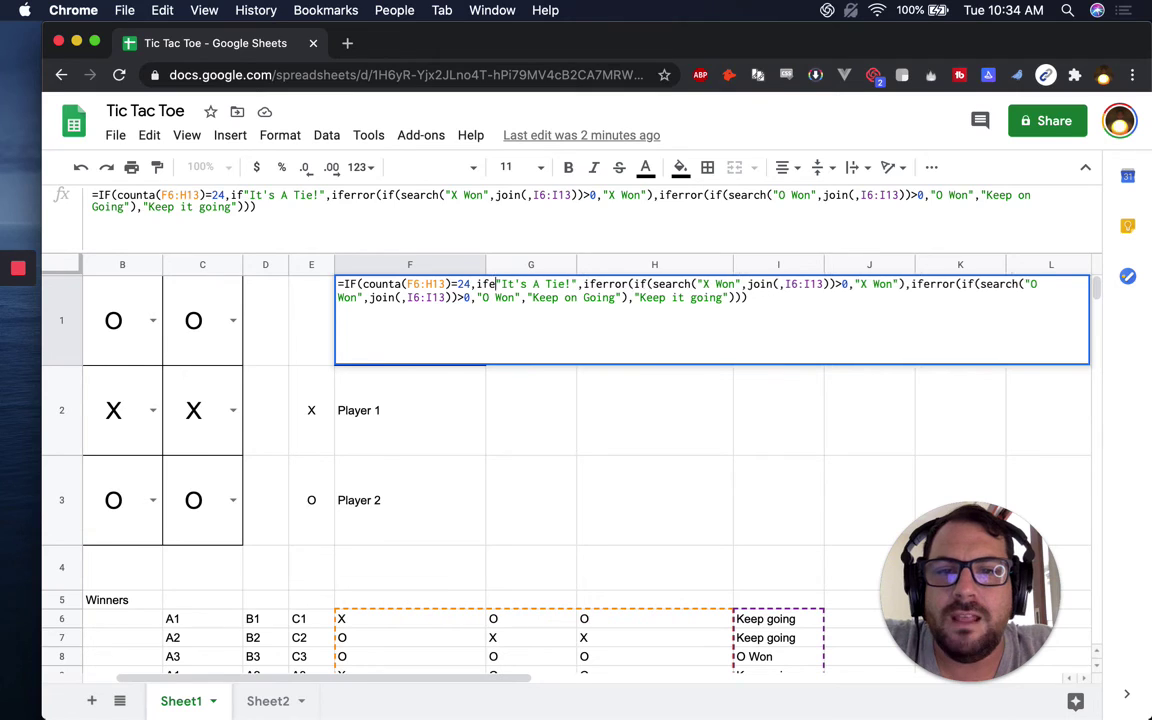
key(super+z)
key(super+z)
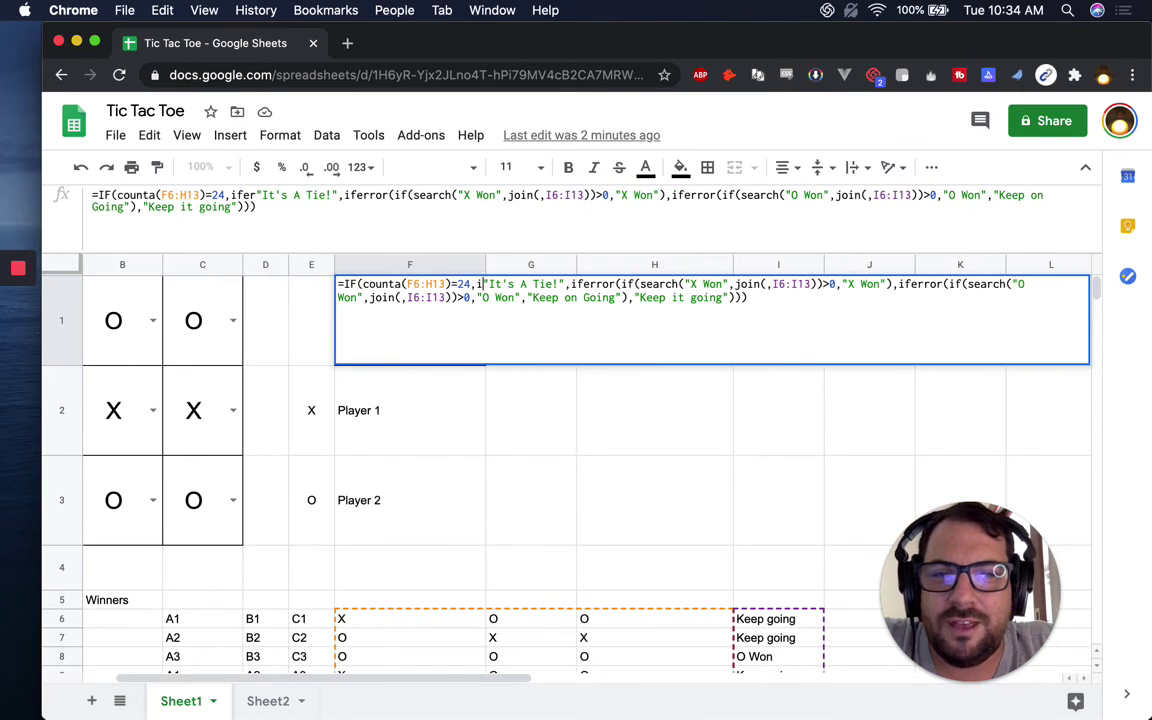
Paste the IFERROR expression as the COUNTA test's true result, moving "It's A Tie!" into it in place of its "Keep it going" fallback
key(super+v)
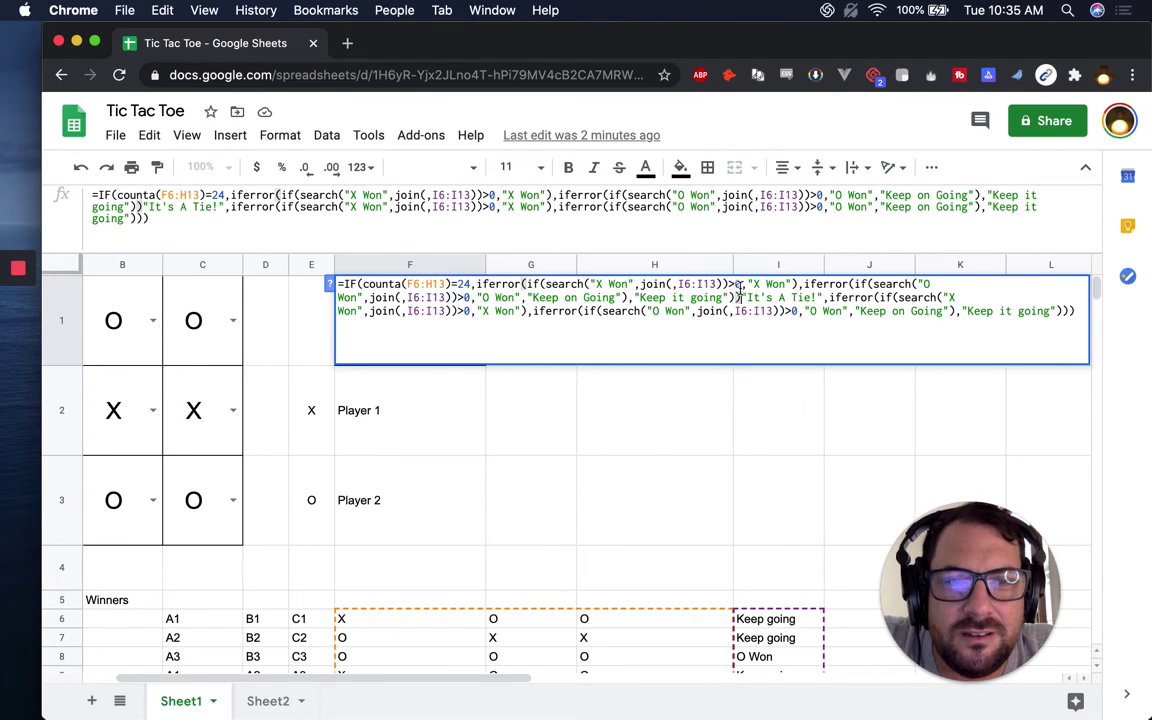
drag(740, 298, 823, 298)
key(ctrl+c)
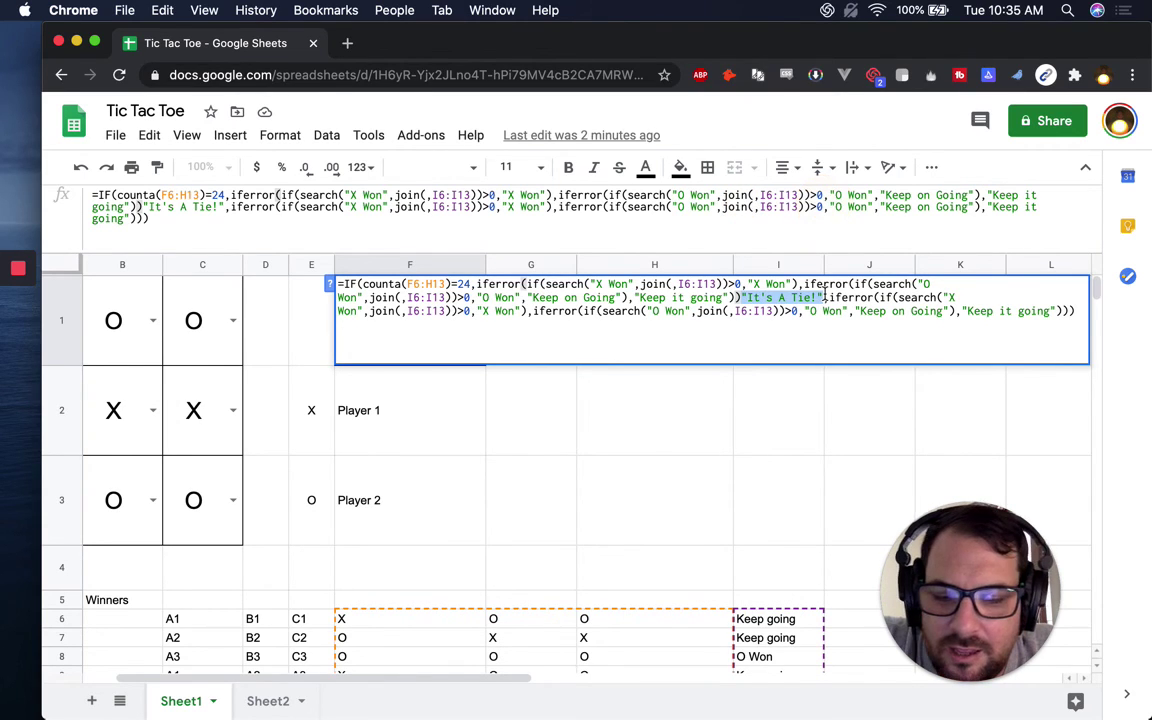
key(BackSpace)
drag(636, 298, 722, 298)
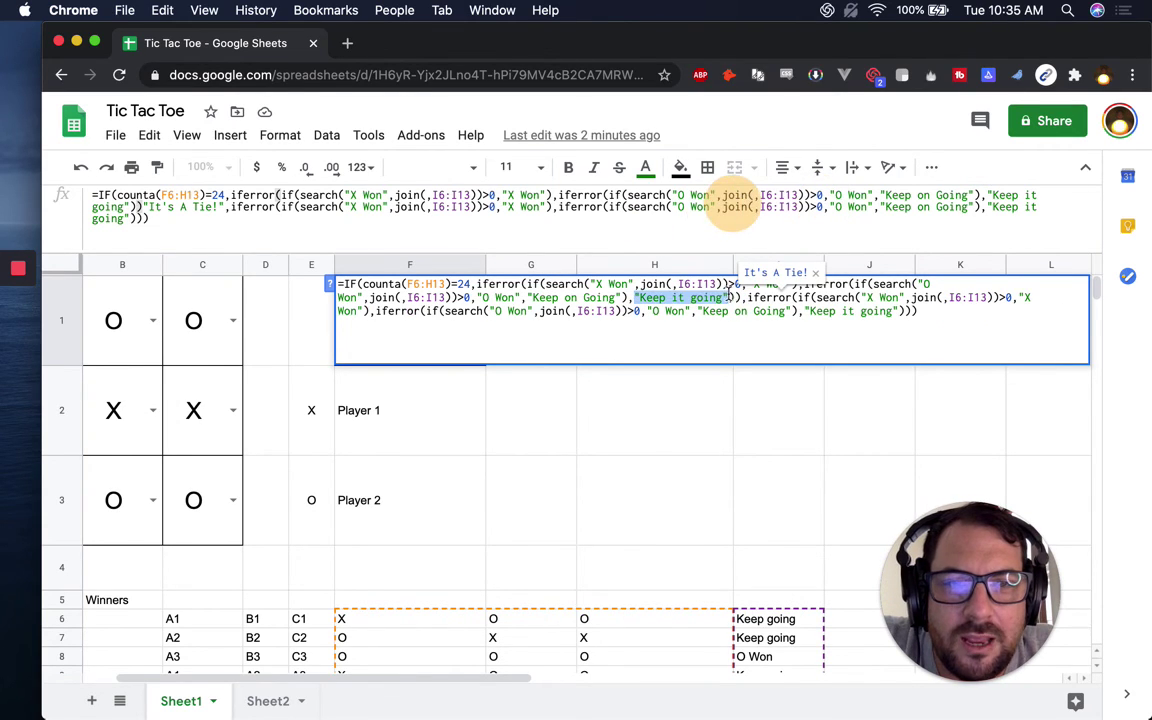
key(ctrl+v)
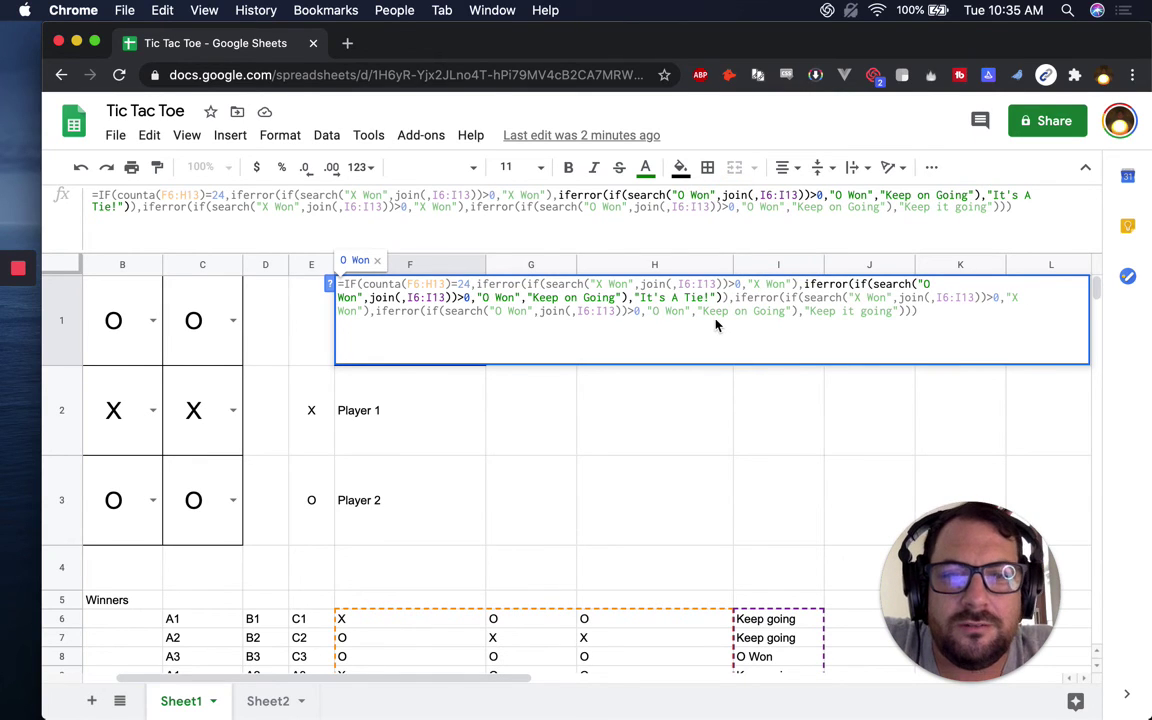
key(Return)
click(400, 320)
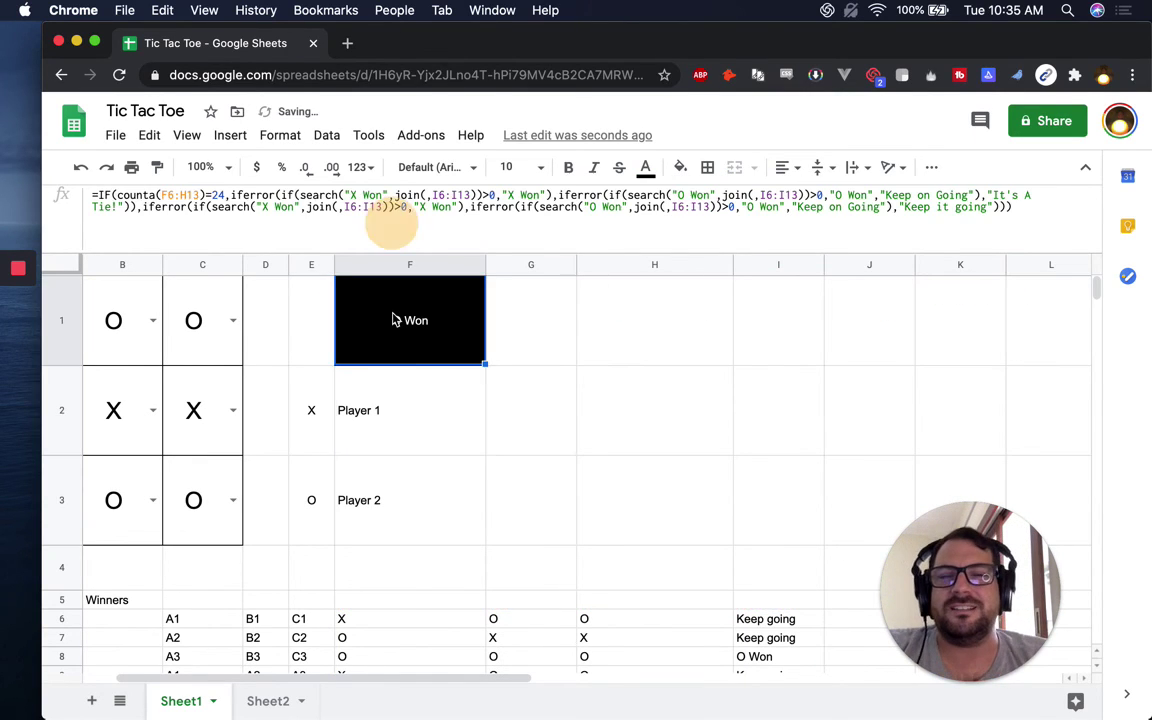
Replace the O in B3 with X to test a full board without a winner
scroll(391, 318, left, 2)
click(290, 512)
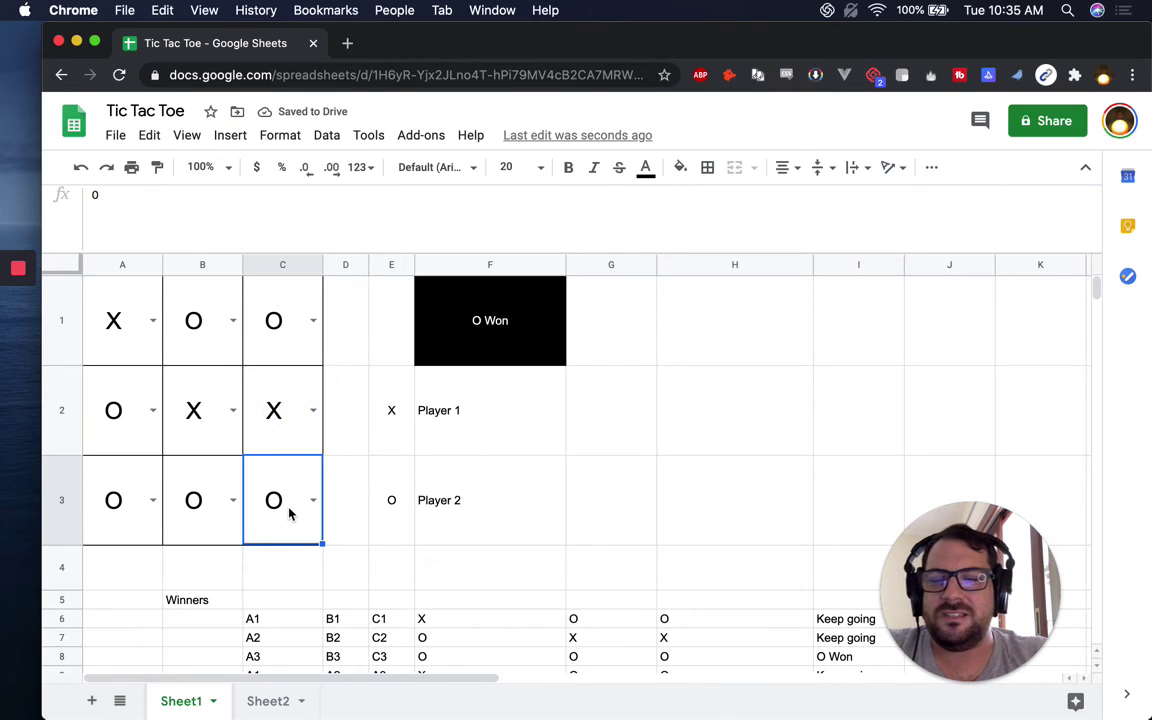
key(Left)
text(X)
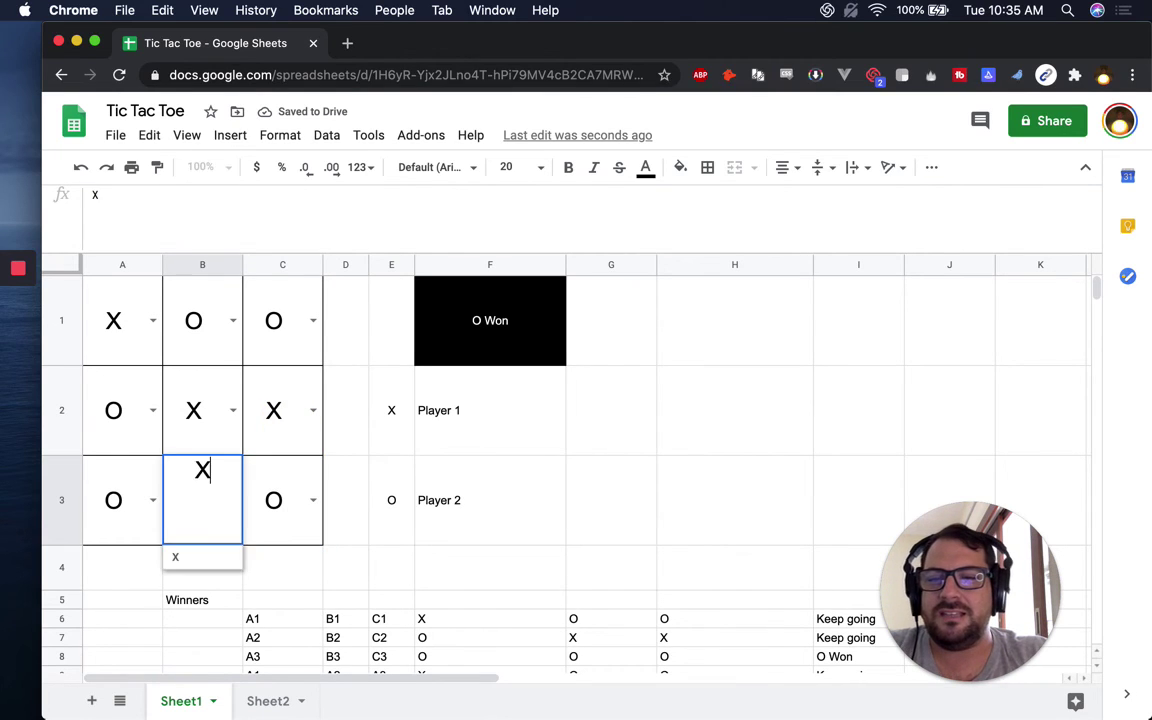
key(Return)
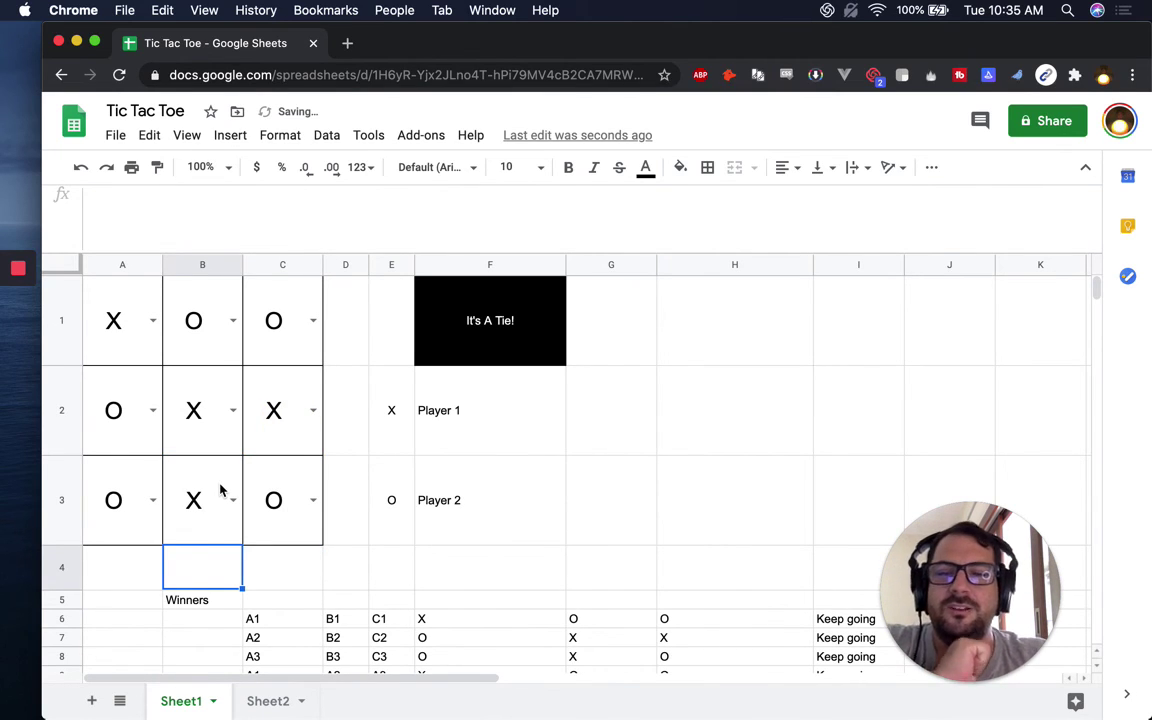
Review F1's formula against the F6:H13 marks in the Winners table and the A1:C3 board
click(437, 320)
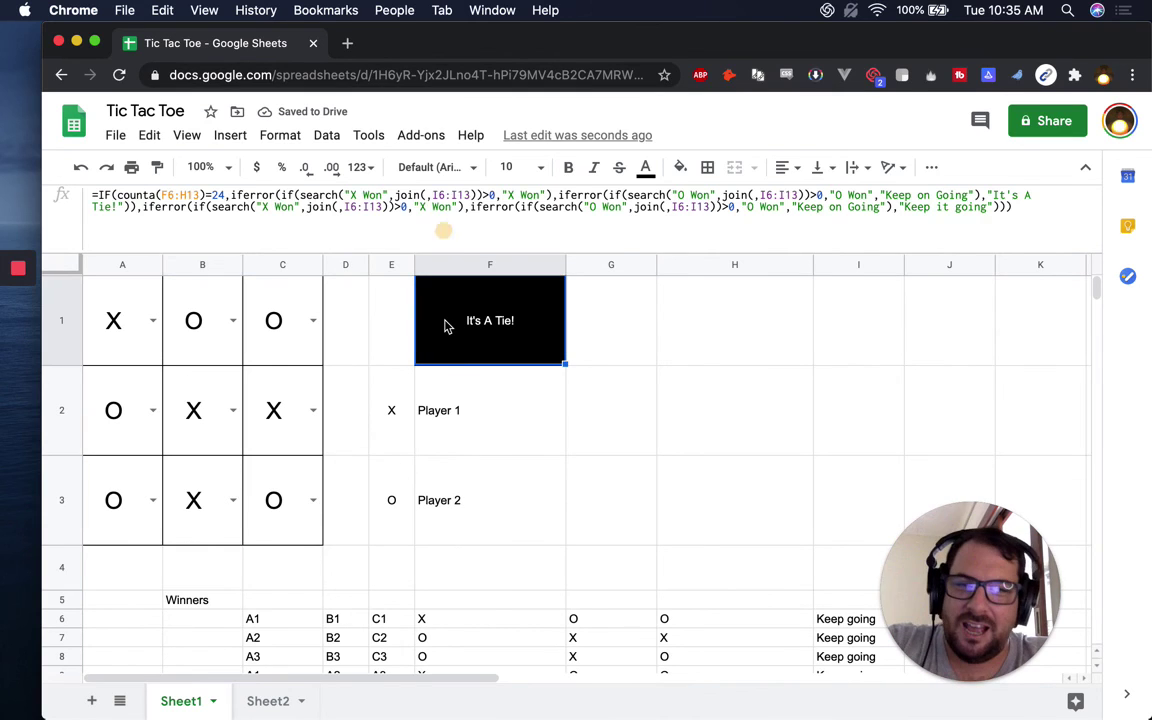
scroll(540, 560, down, 3)
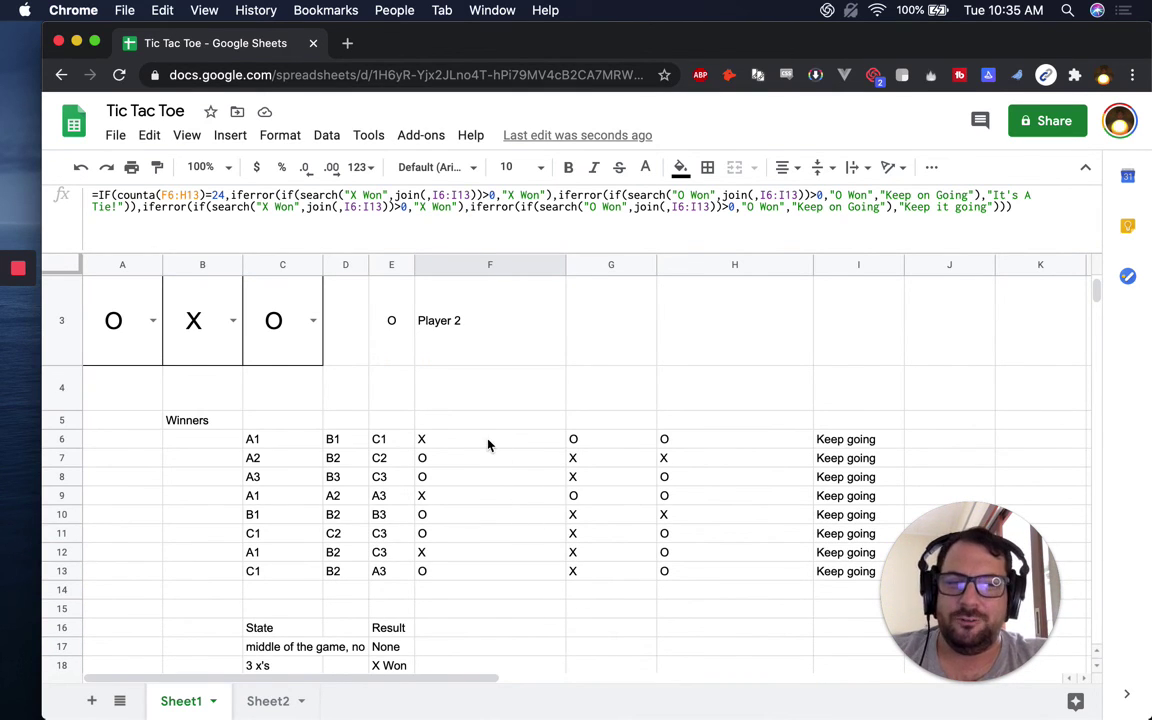
drag(488, 444, 707, 576)
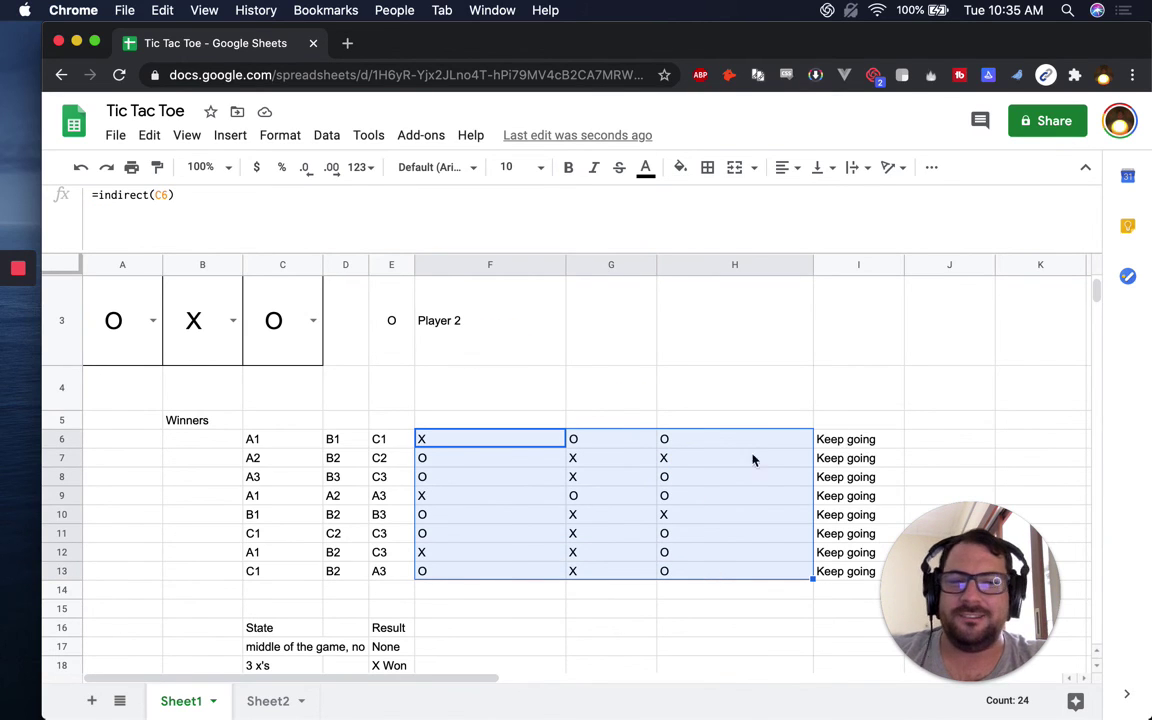
scroll(680, 450, up, 3)
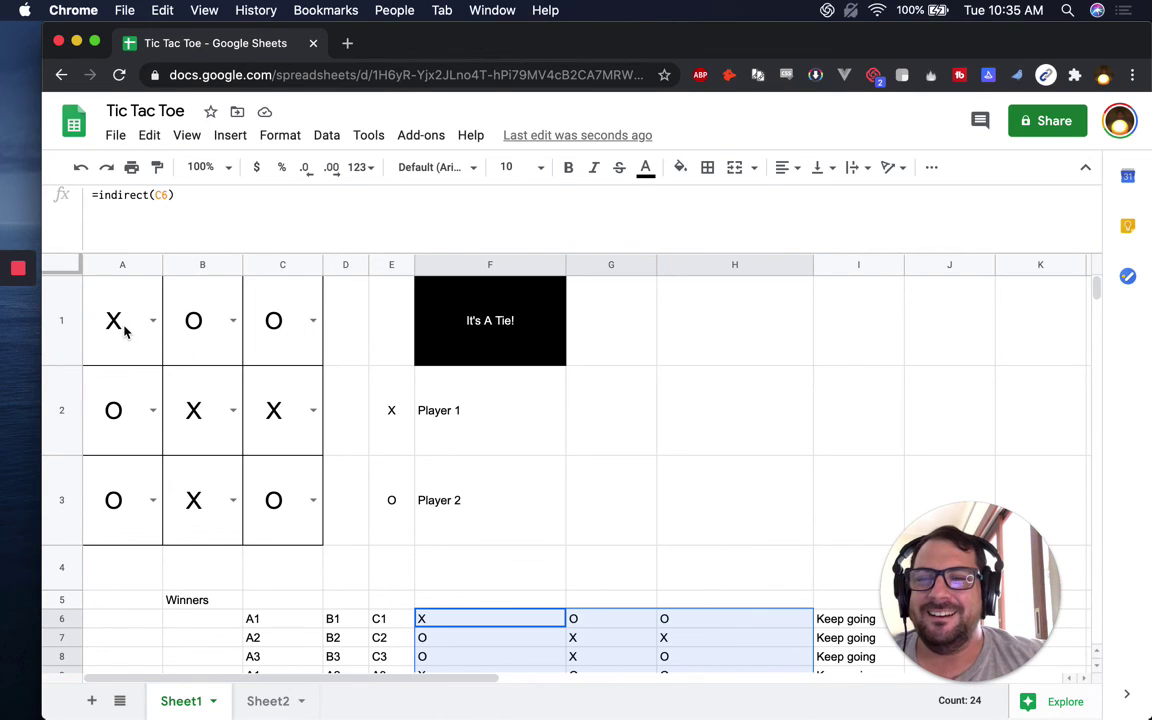
drag(124, 332, 313, 533)
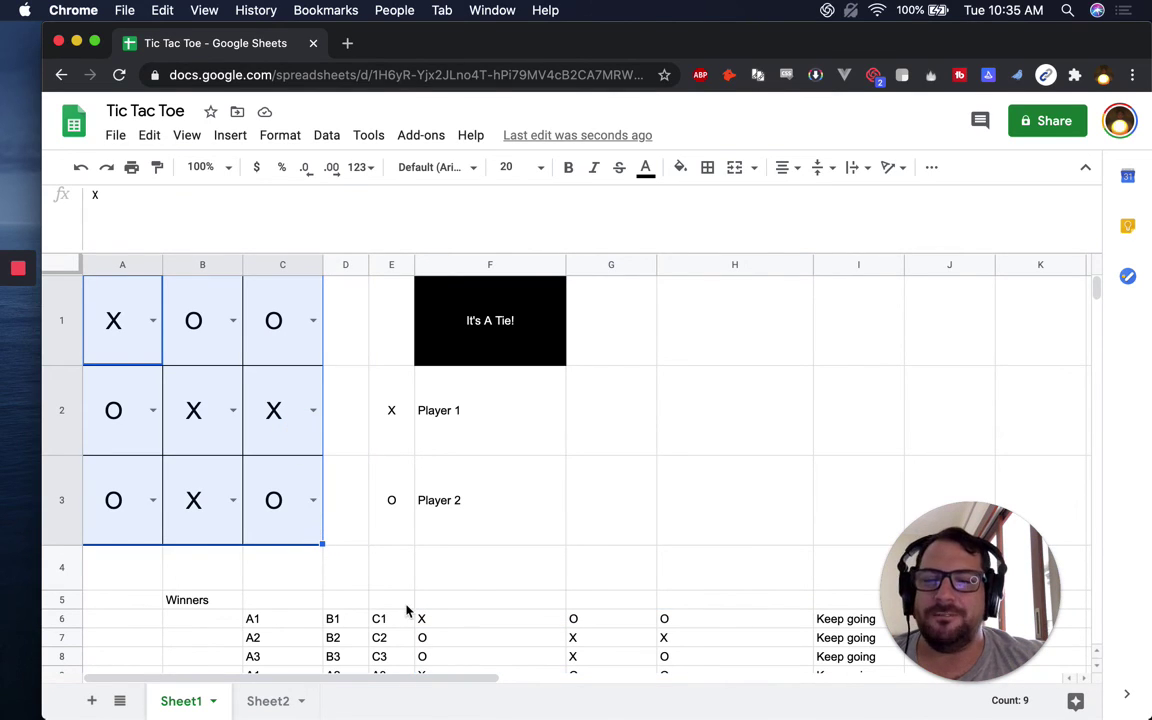
scroll(367, 545, down, 3)
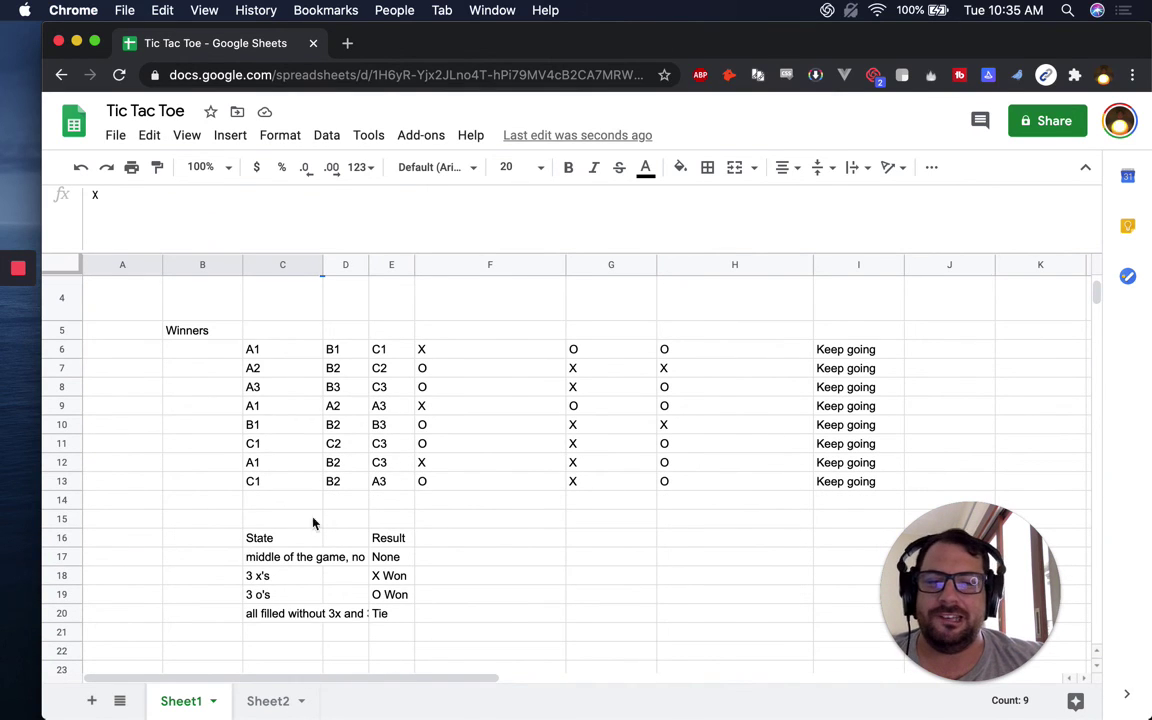
Clear the State and Result notes in C16:E20 beneath the Winners table
drag(252, 537, 400, 626)
key(Delete)
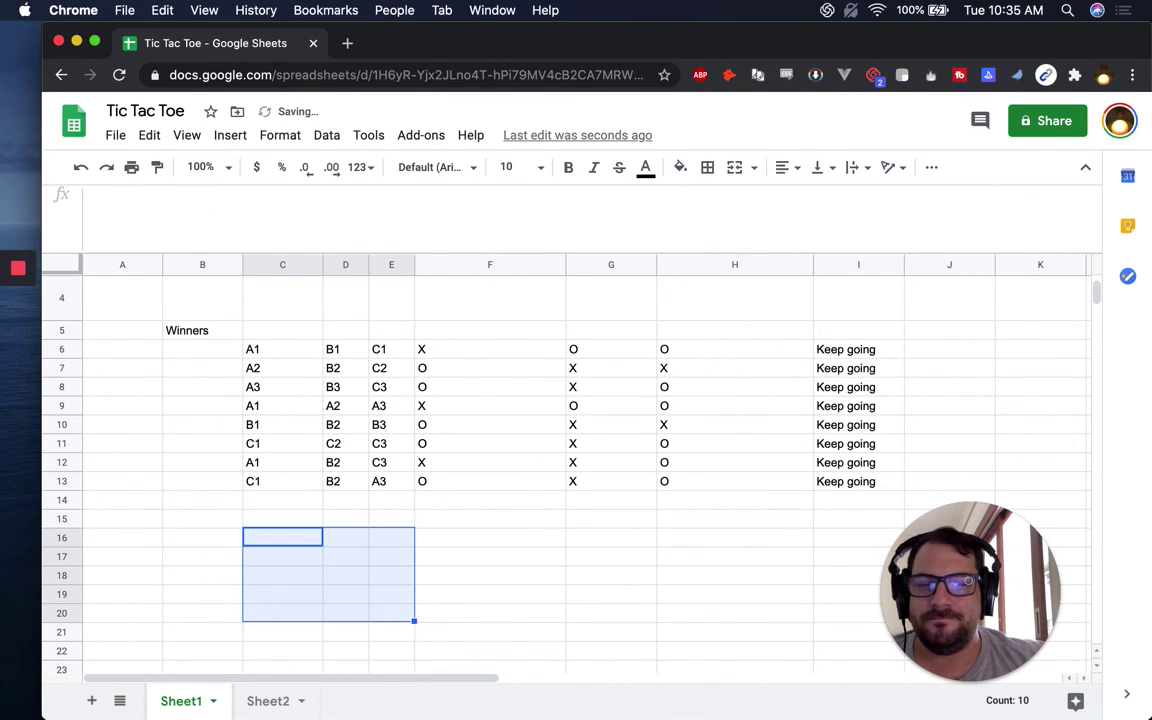
scroll(500, 474, up, 3)
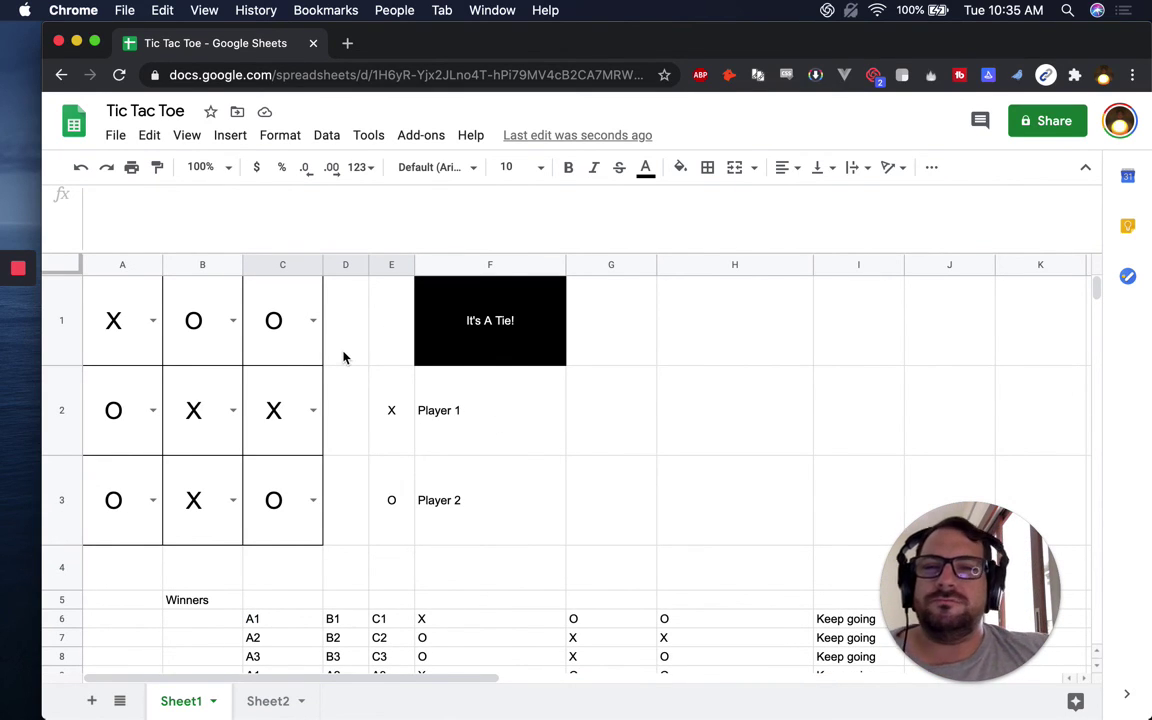
click(442, 288)
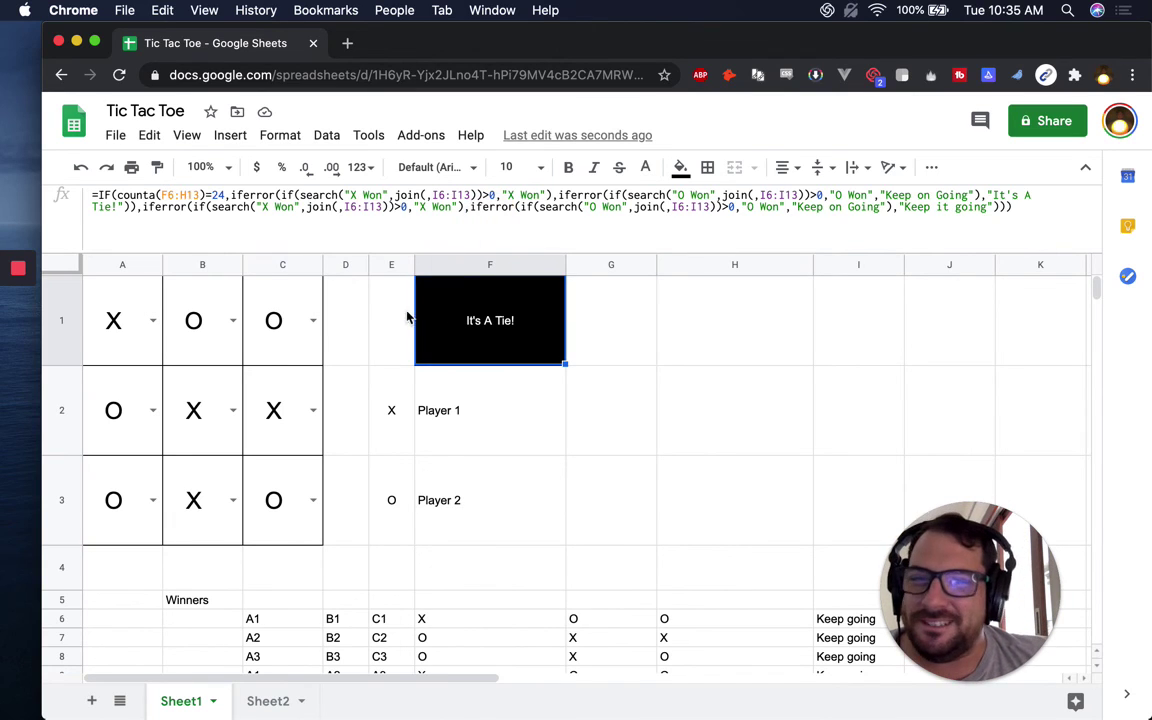
Clear every X and O from the A1:C3 board
click(158, 338)
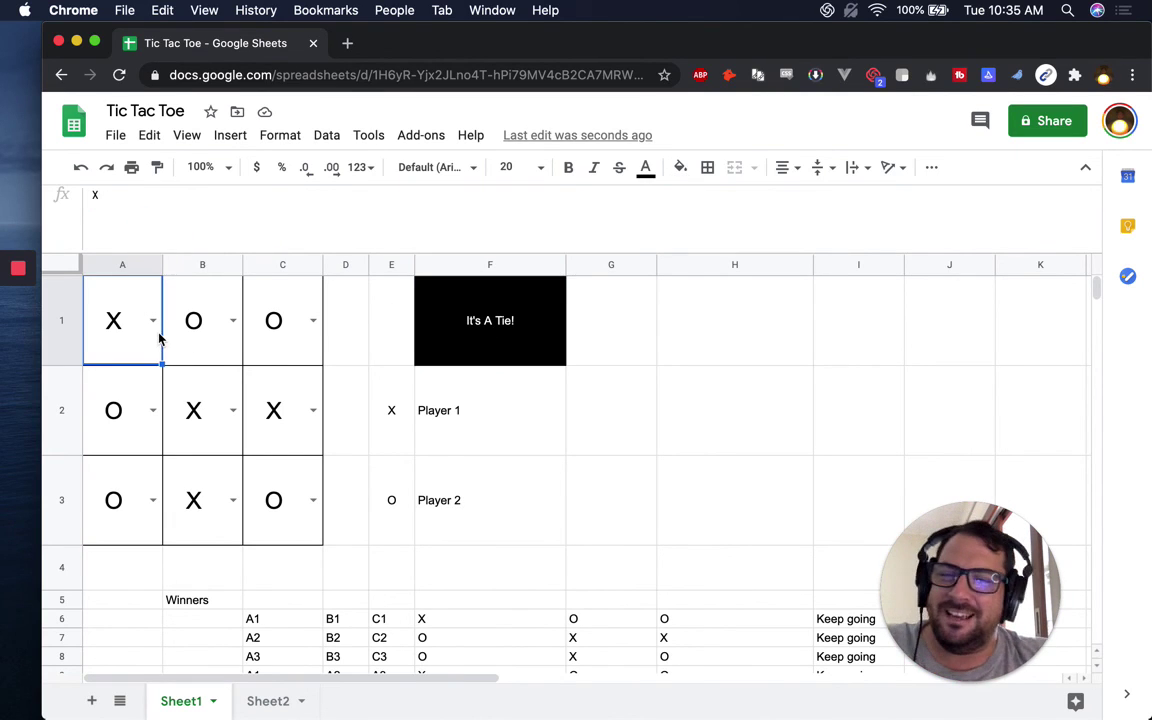
key(Delete)
key(Right)
key(Delete)
key(Down)
key(Delete)
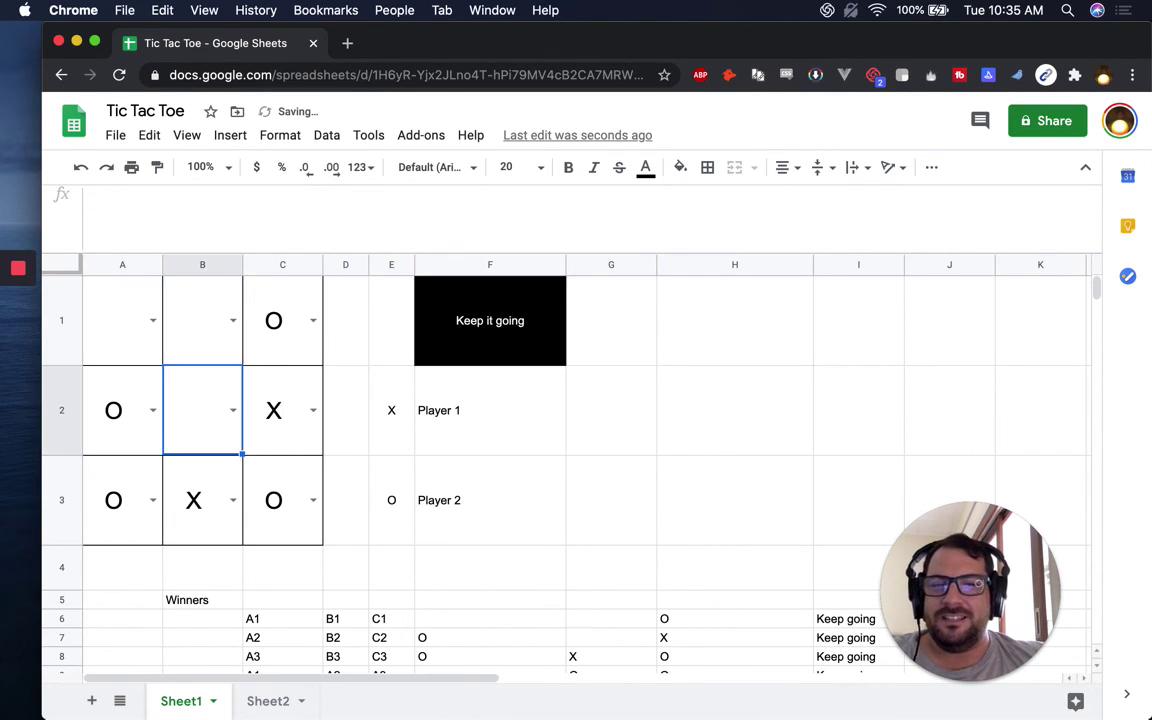
click(282, 320)
key(Delete)
click(282, 410)
key(Delete)
click(202, 410)
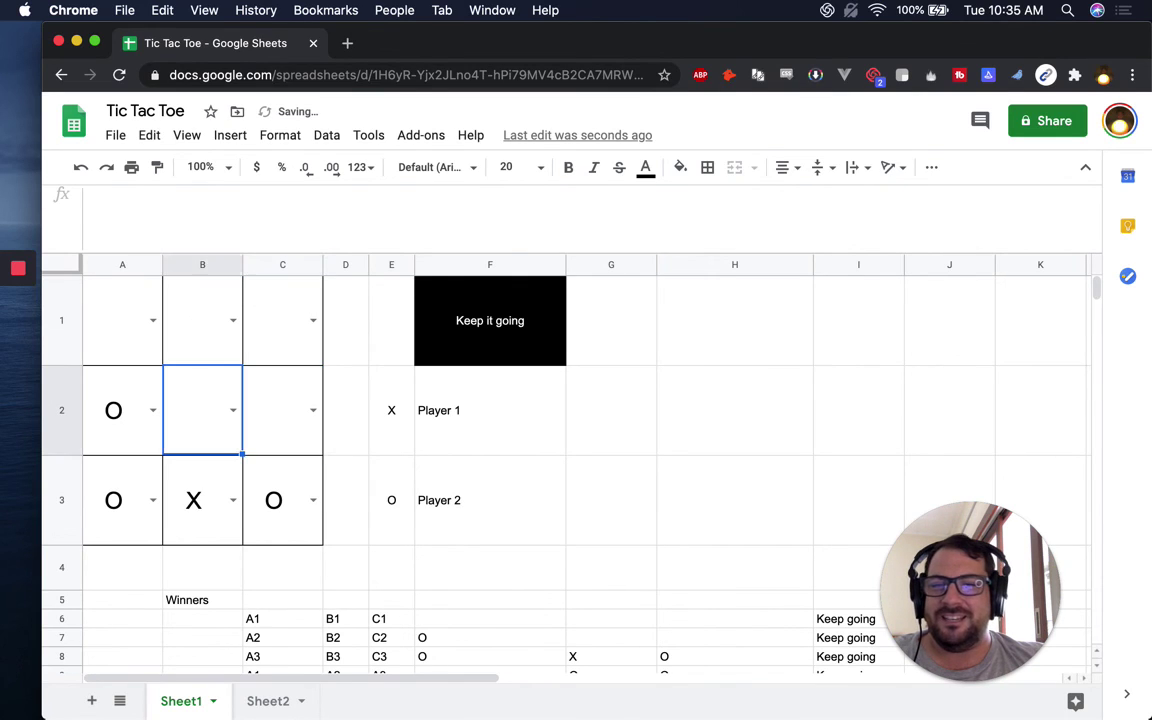
key(Left)
key(Delete)
key(Down)
key(Delete)
key(Right)
key(Delete)
key(Right)
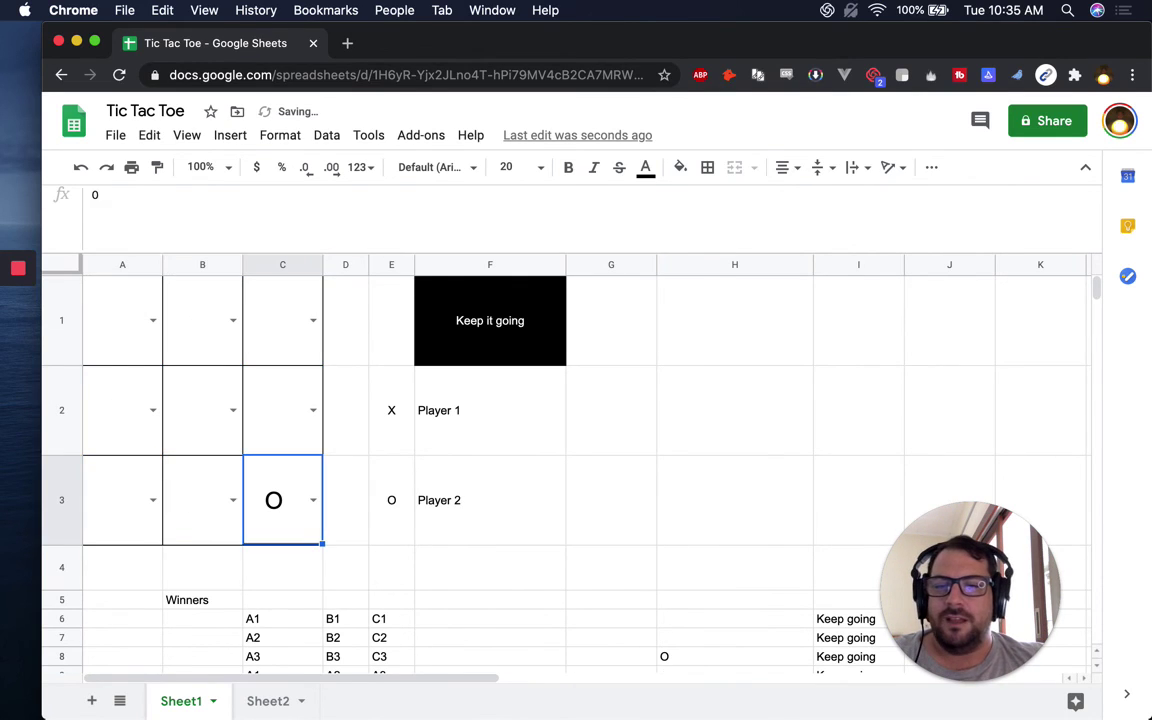
key(Delete)
key(Left)
Review F6's INDIRECT formula and the C6:E13 cell references in the Winners table against the empty board
scroll(373, 494, down, 3)
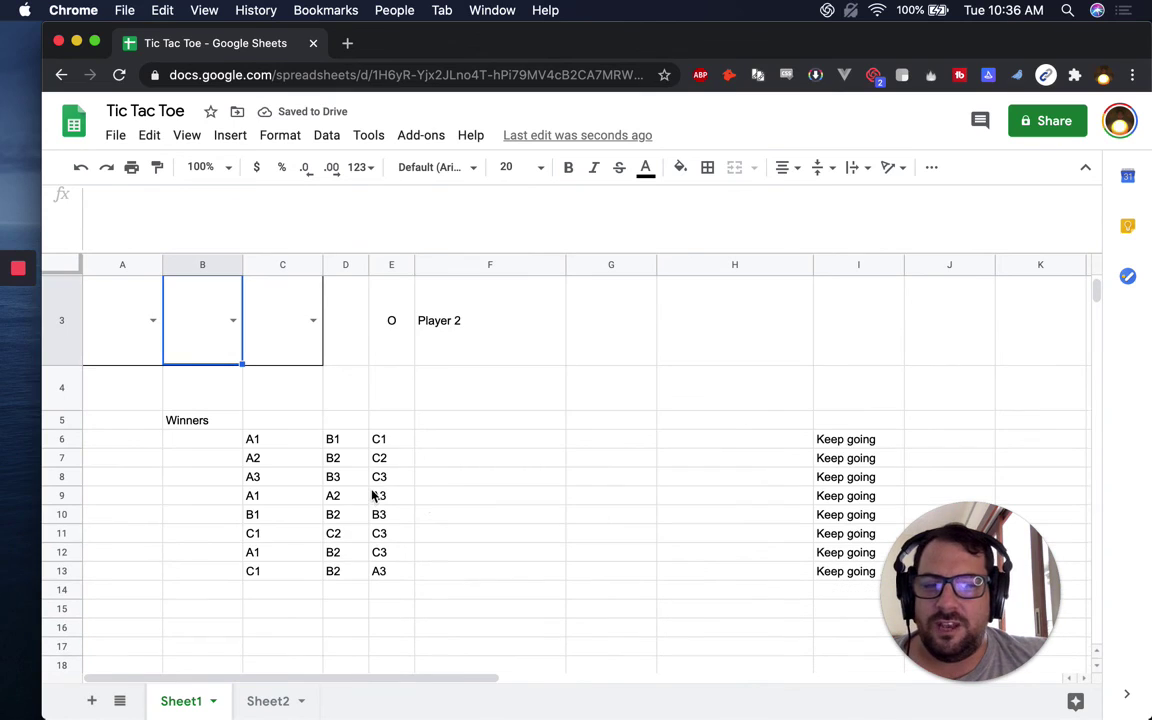
click(461, 446)
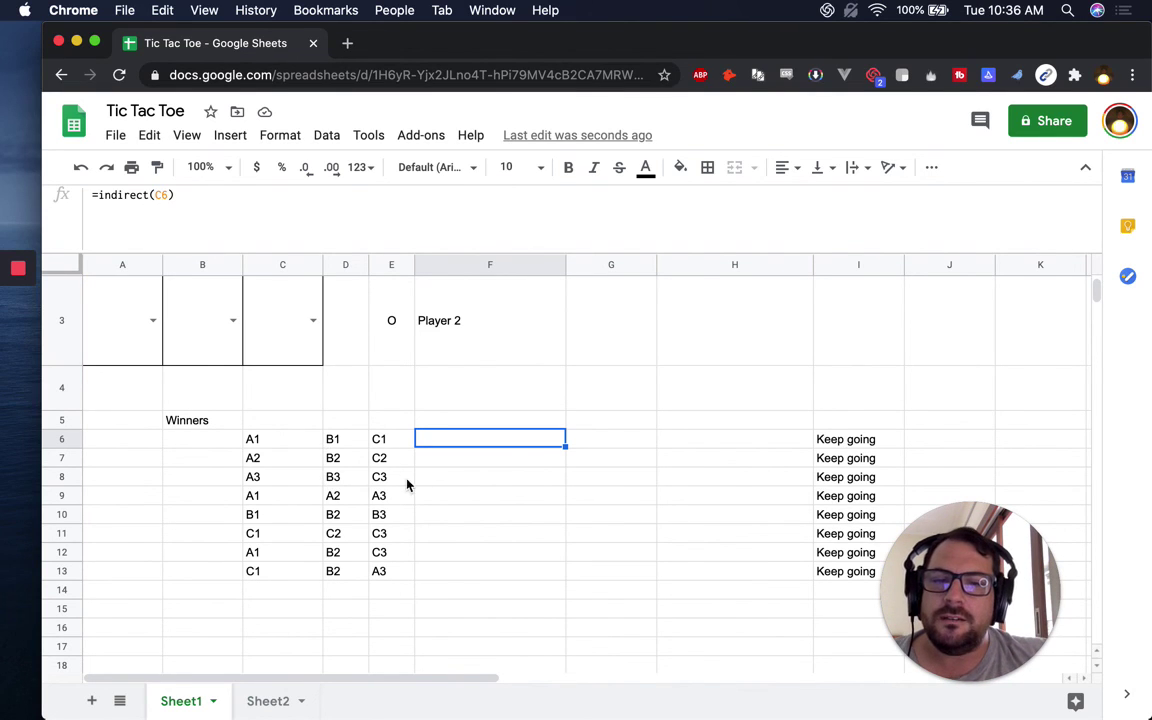
click(258, 440)
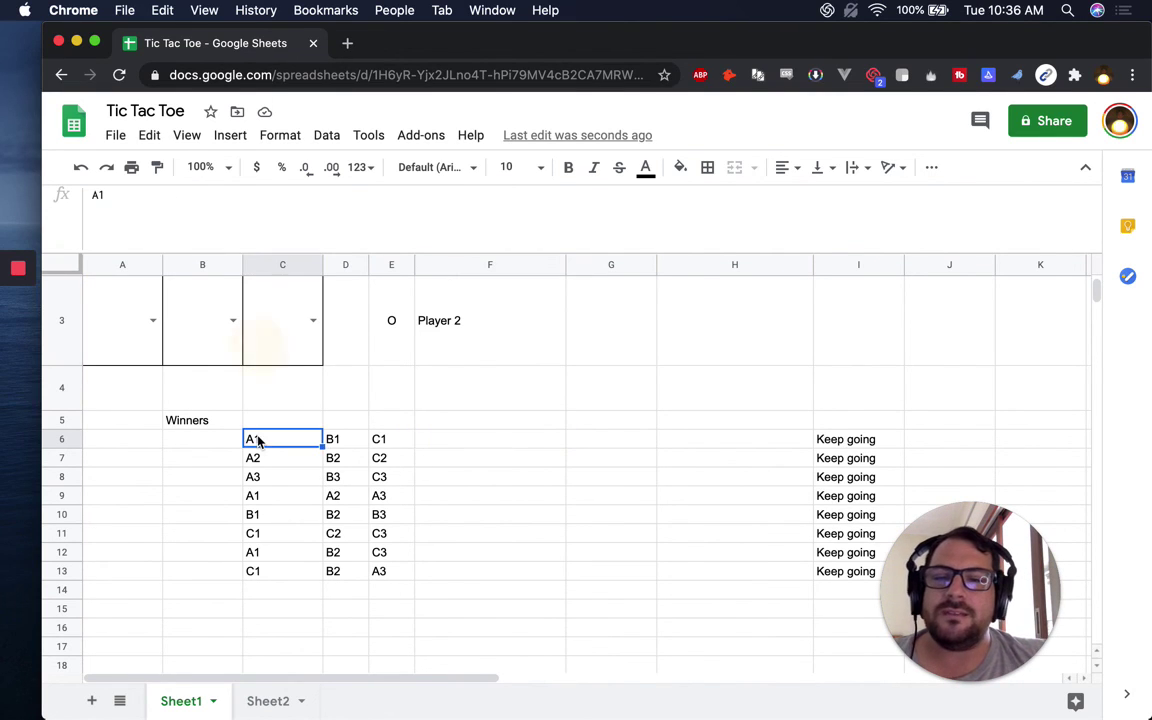
click(393, 571)
drag(258, 456, 257, 451)
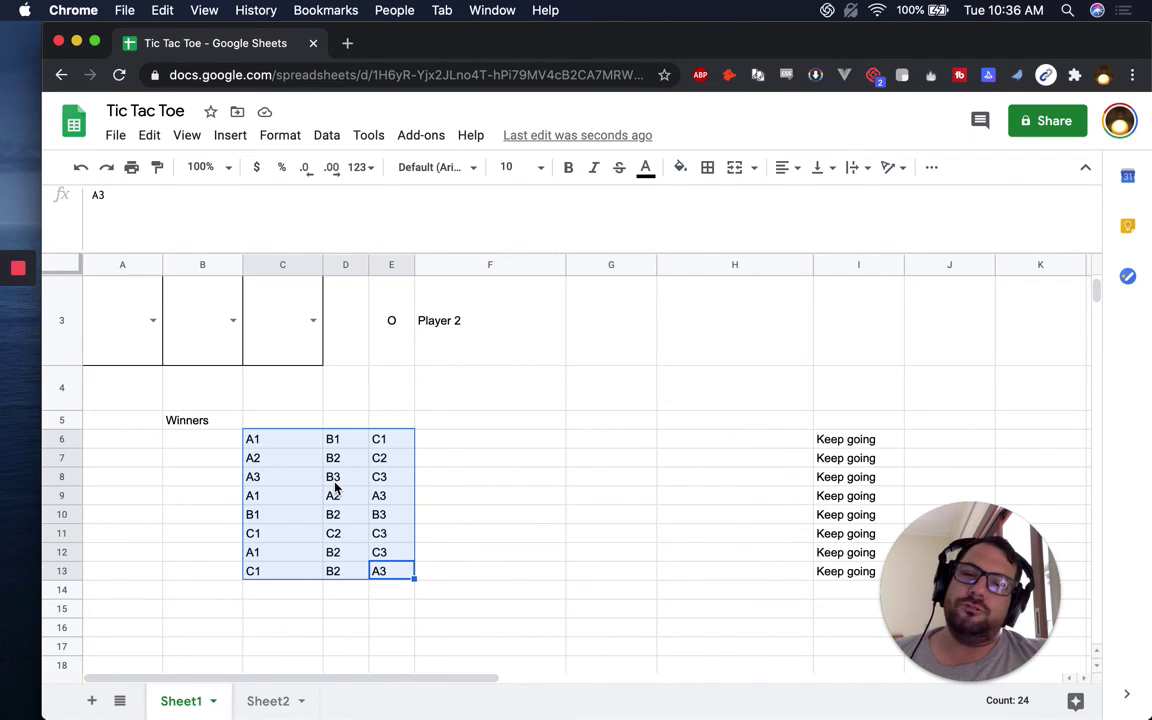
scroll(335, 488, up, 3)
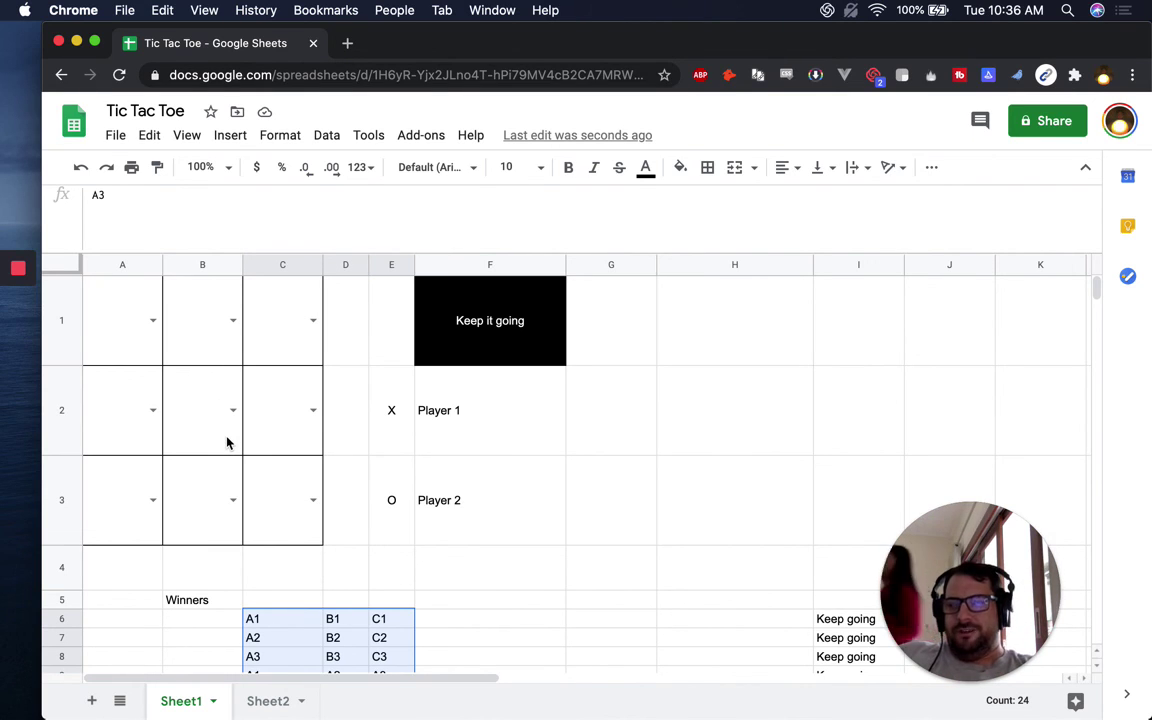
scroll(329, 592, down, 2)
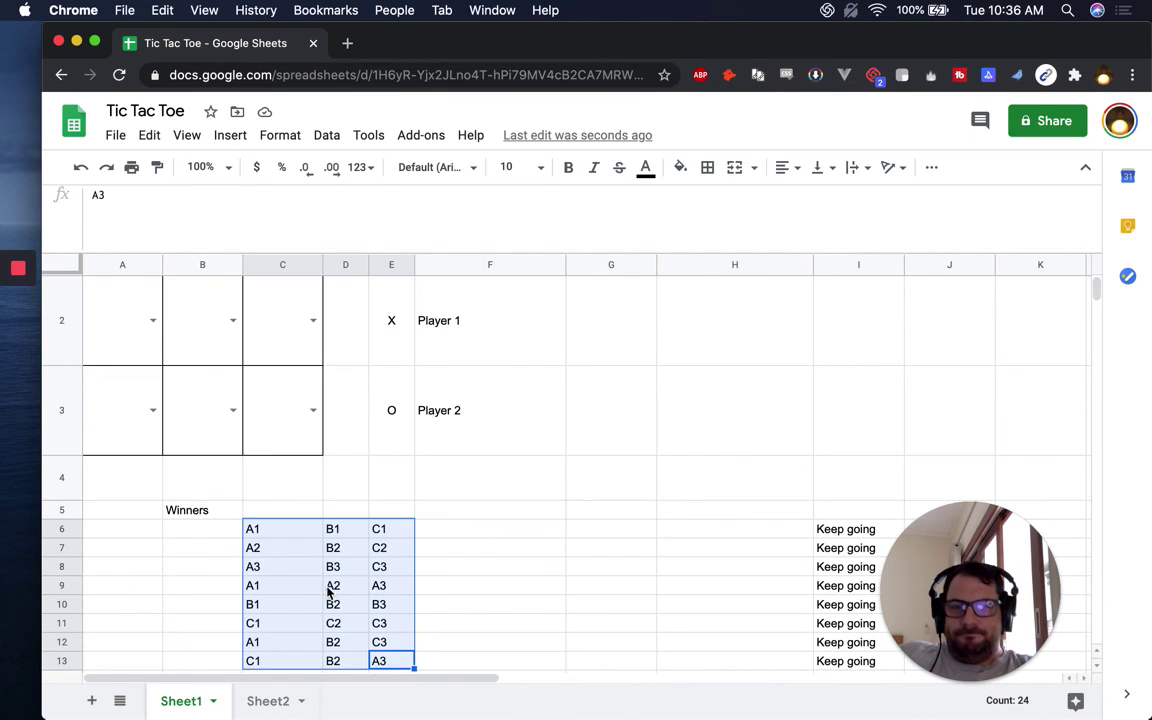
scroll(420, 568, down, 2)
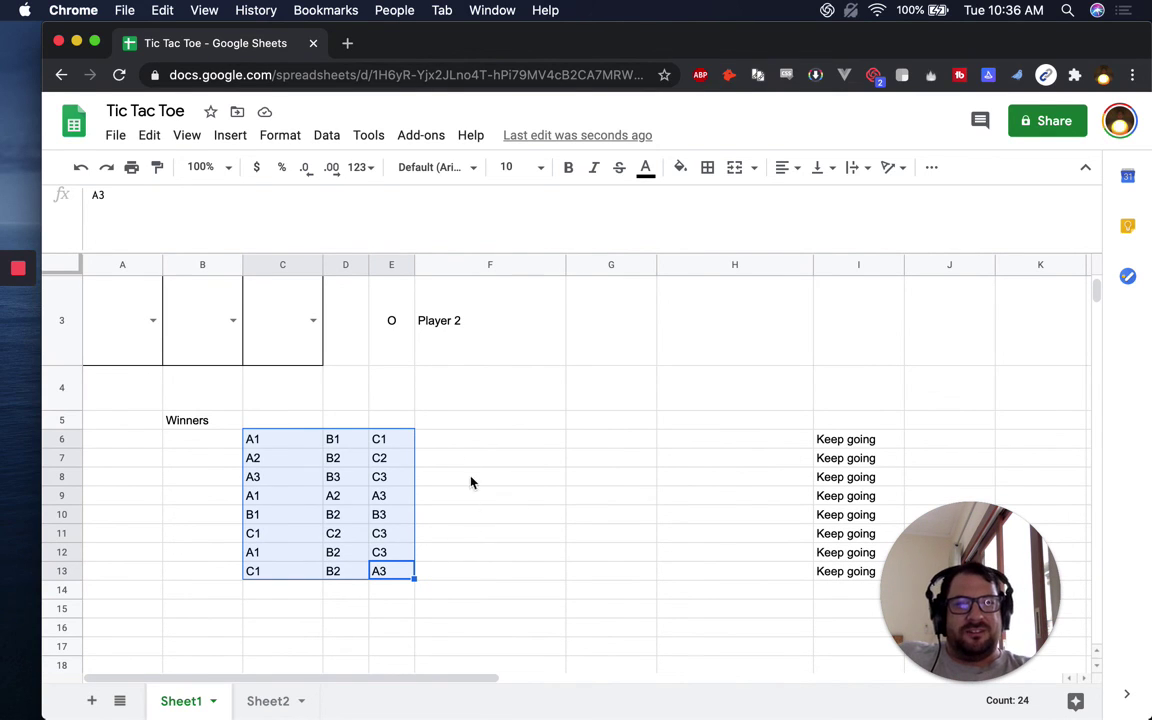
scroll(379, 460, up, 3)
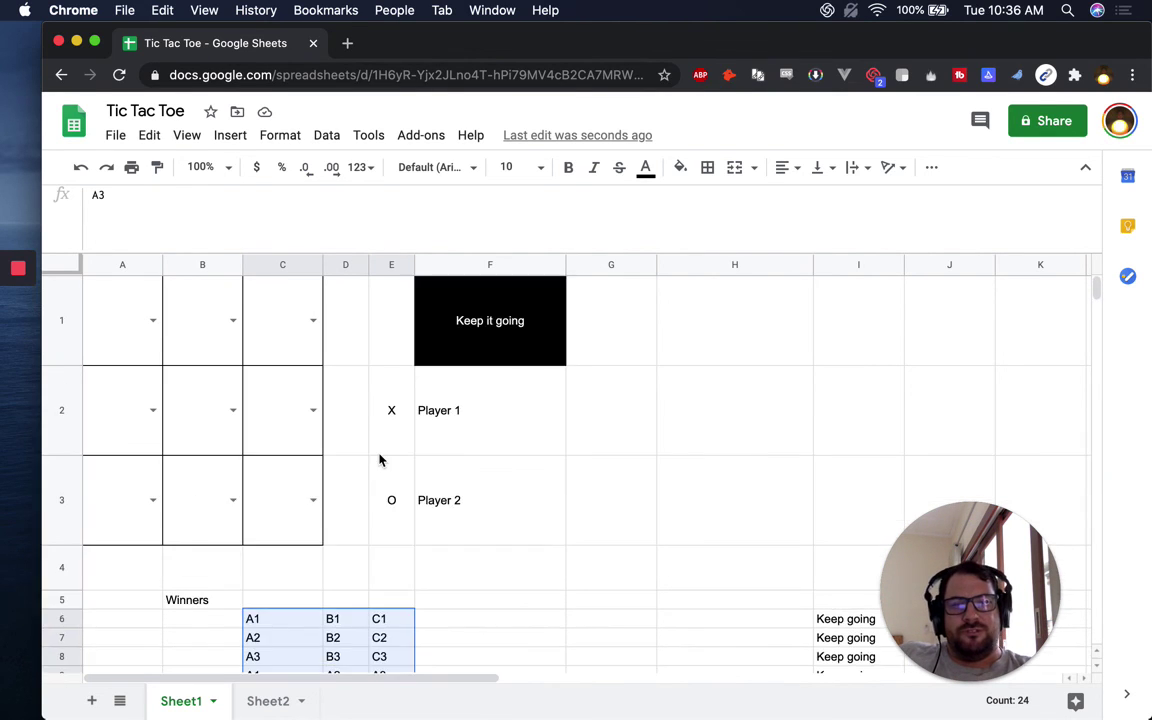
Rename the spreadsheet as "Tic Tac Toe in A Google Sheet"
click(178, 111)
text(in Ag)
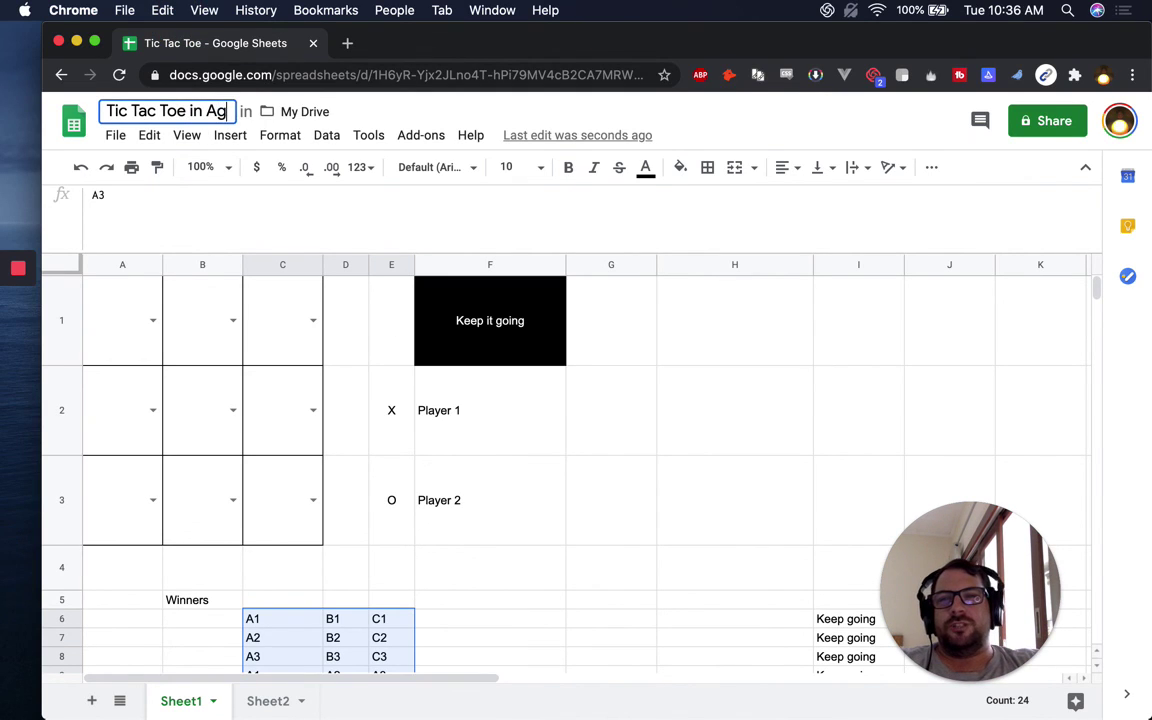
key(BackSpace)
text(Google Sheet)
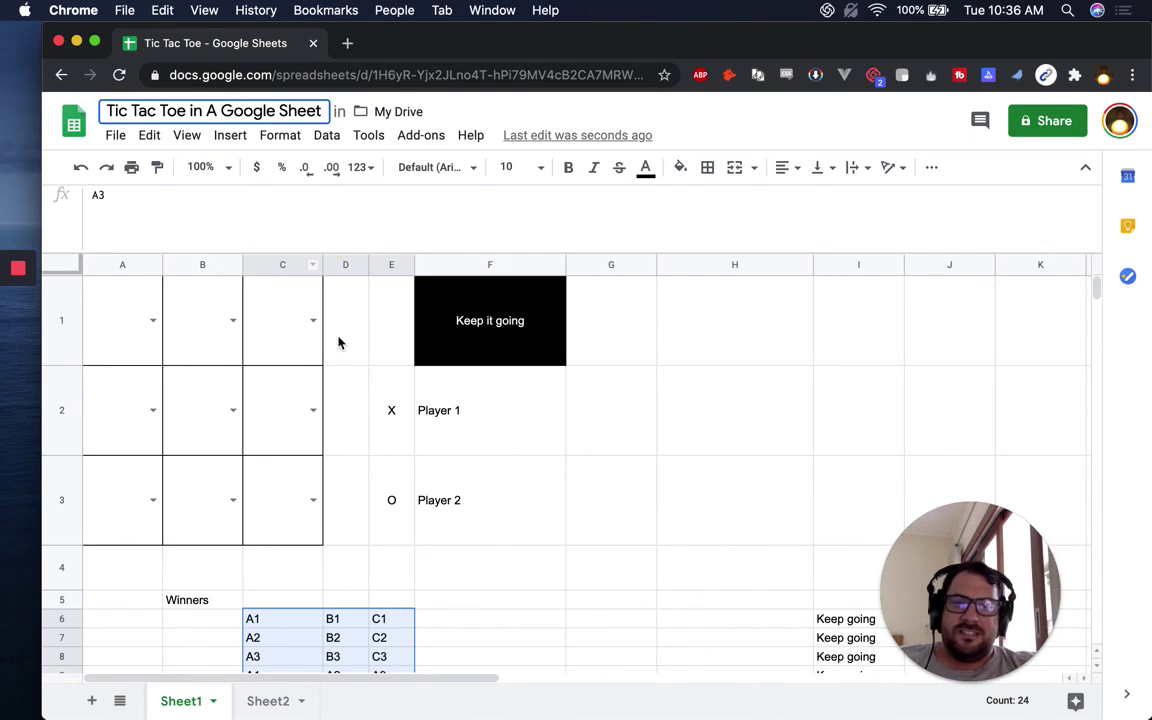
key(Return)
click(280, 355)
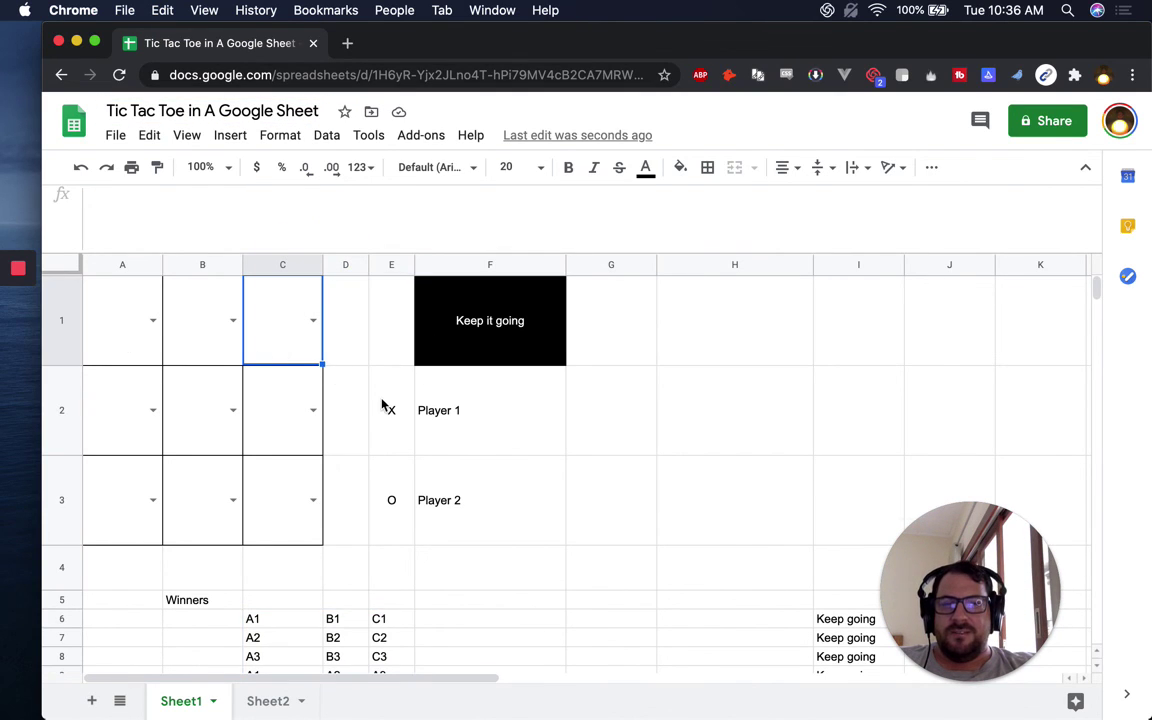
Hide the gridlines on Sheet1
scroll(383, 406, down, 1)
click(187, 135)
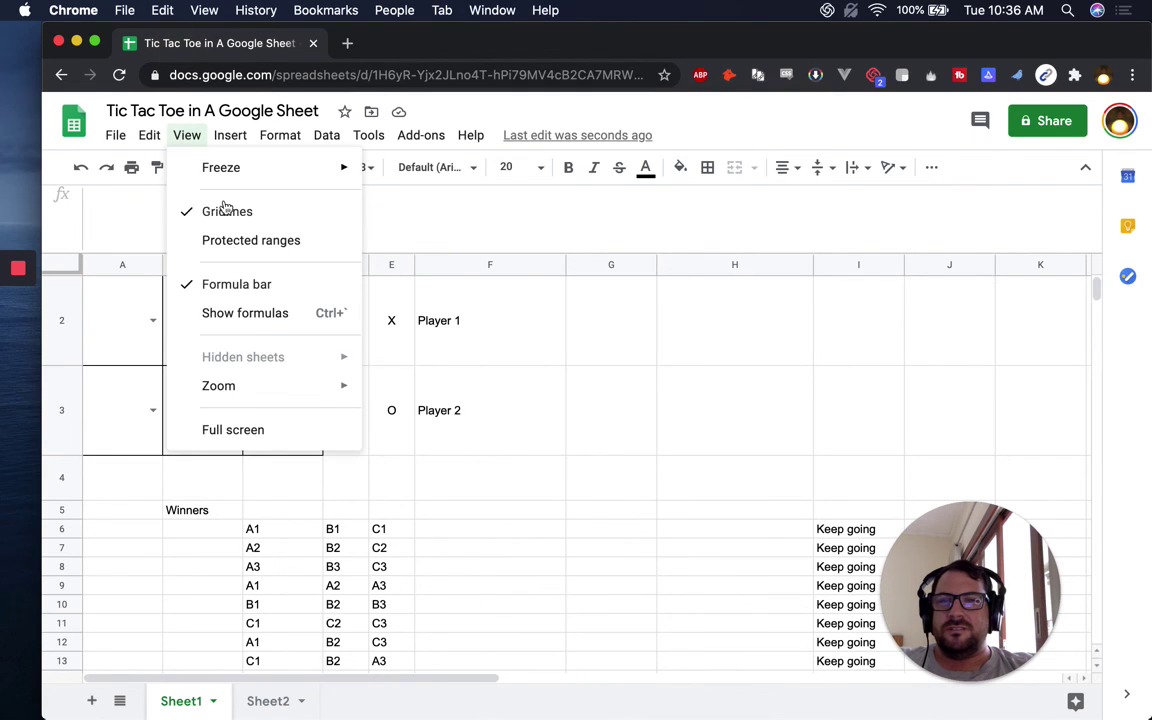
click(215, 212)
click(440, 285)
scroll(440, 340, up, 1)
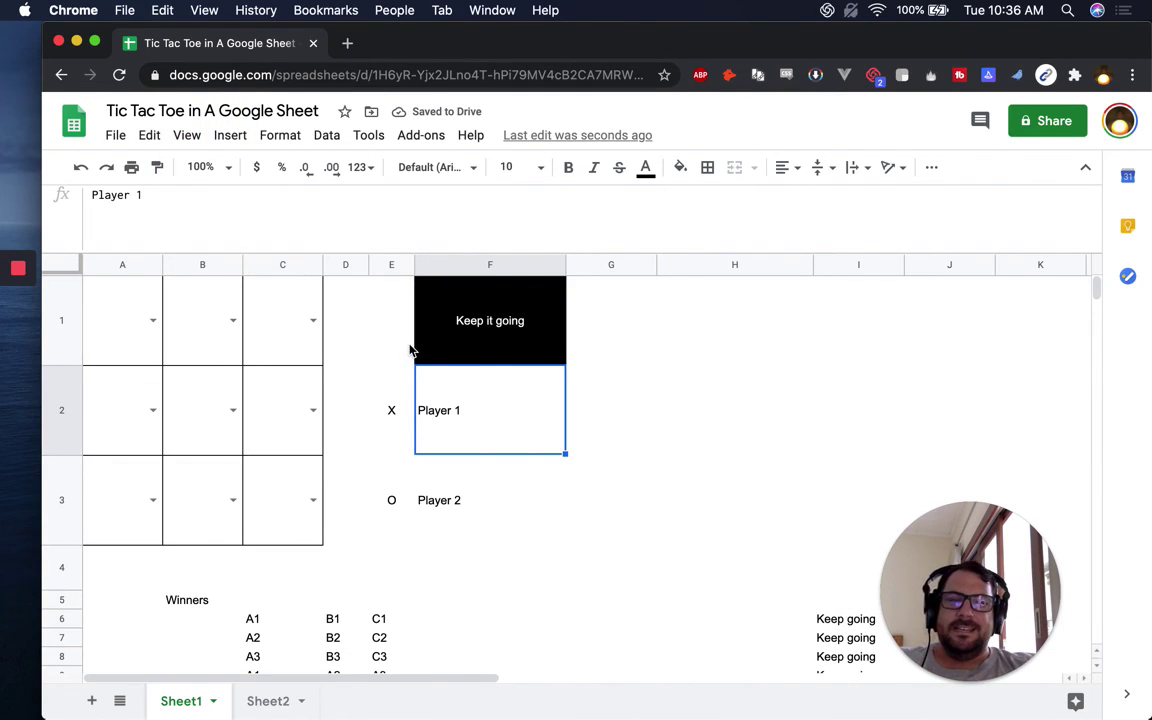
click(333, 325)
Fill the board's first row, A1:C1, with X, O and O
click(143, 335)
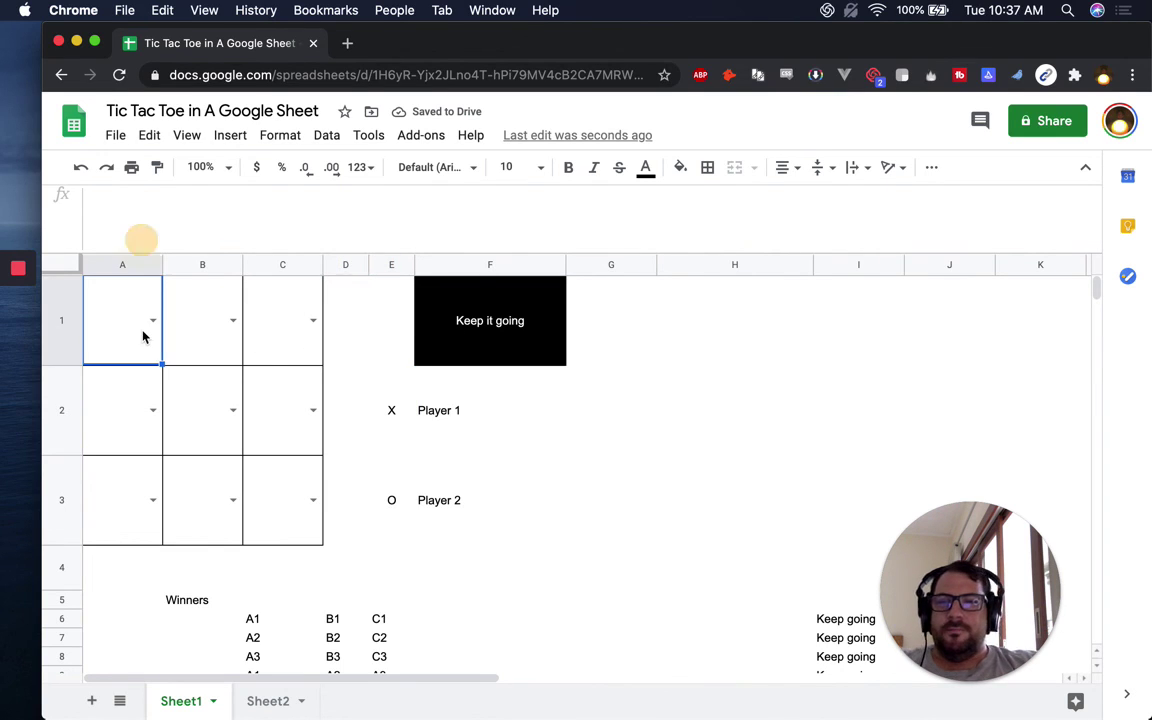
text(X)
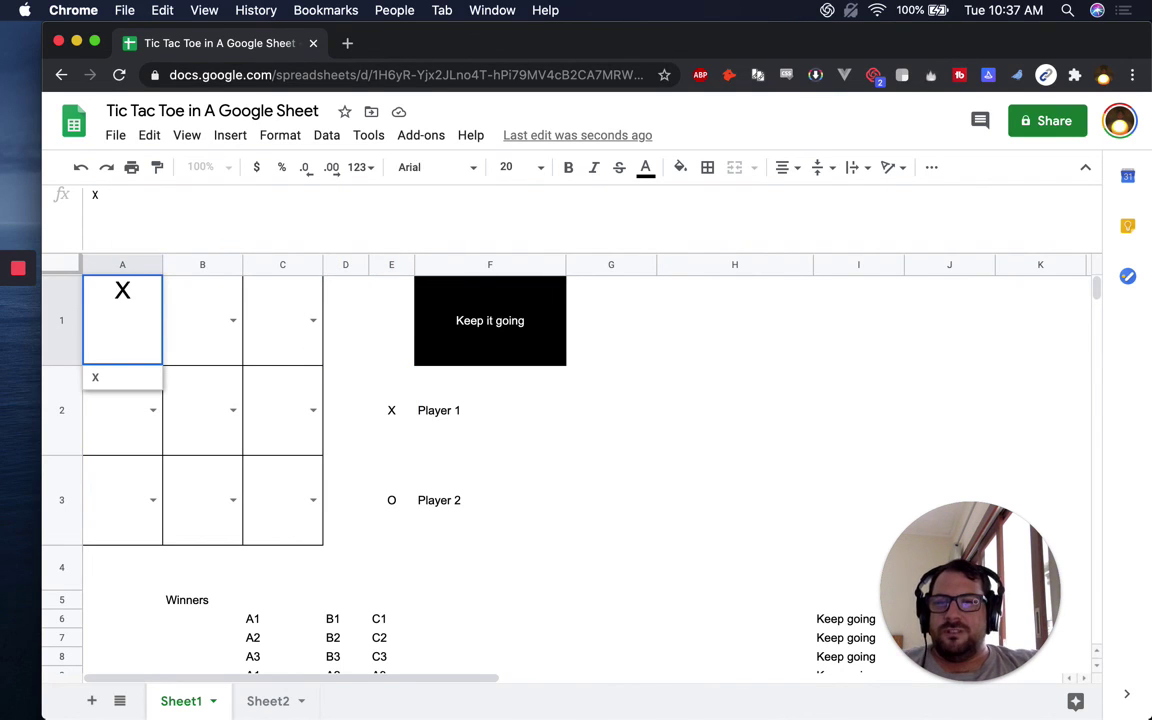
key(Tab)
text(O)
key(Tab)
text(O)
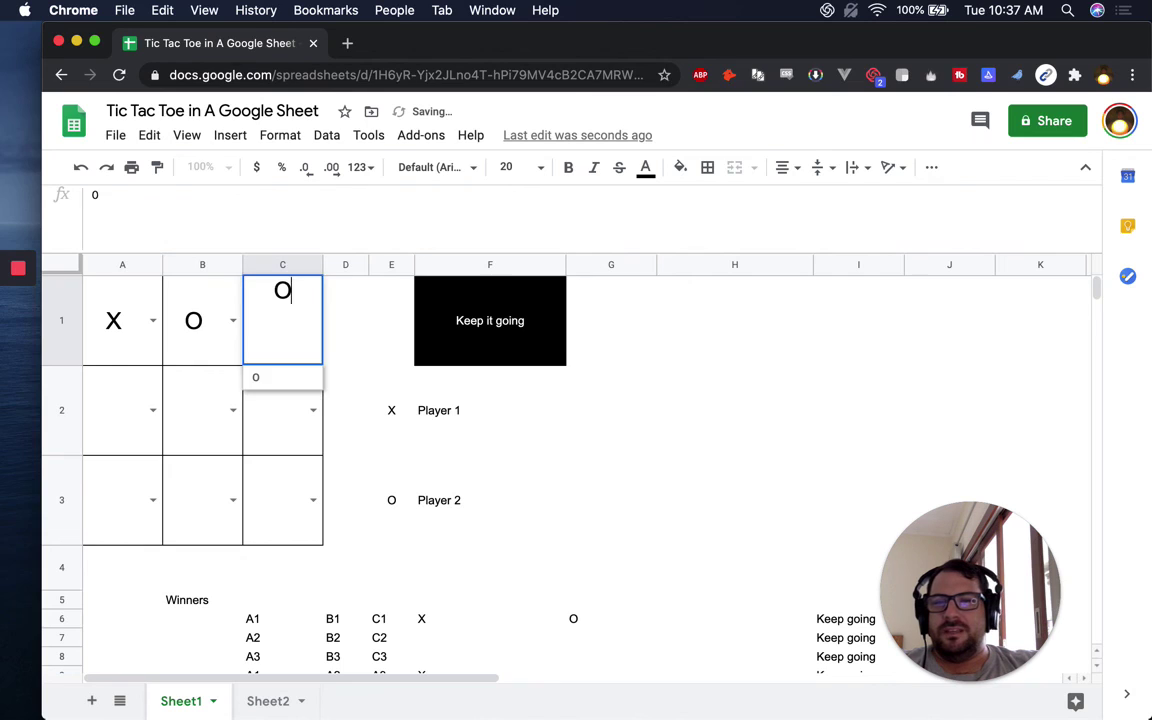
key(Return)
Enter X in B2, O in C2 and X in C3 to complete a diagonal of X marks
key(Tab)
text(X)
key(Tab)
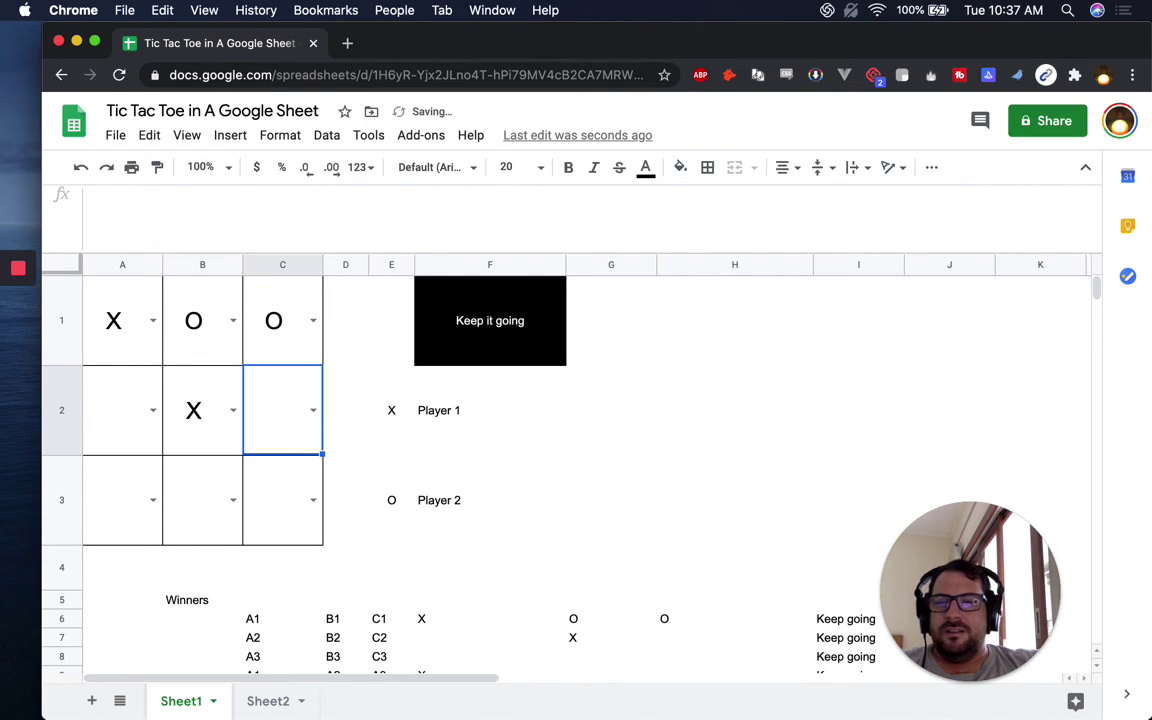
text(O)
key(Return)
key(Tab)
text(X)
key(Return)
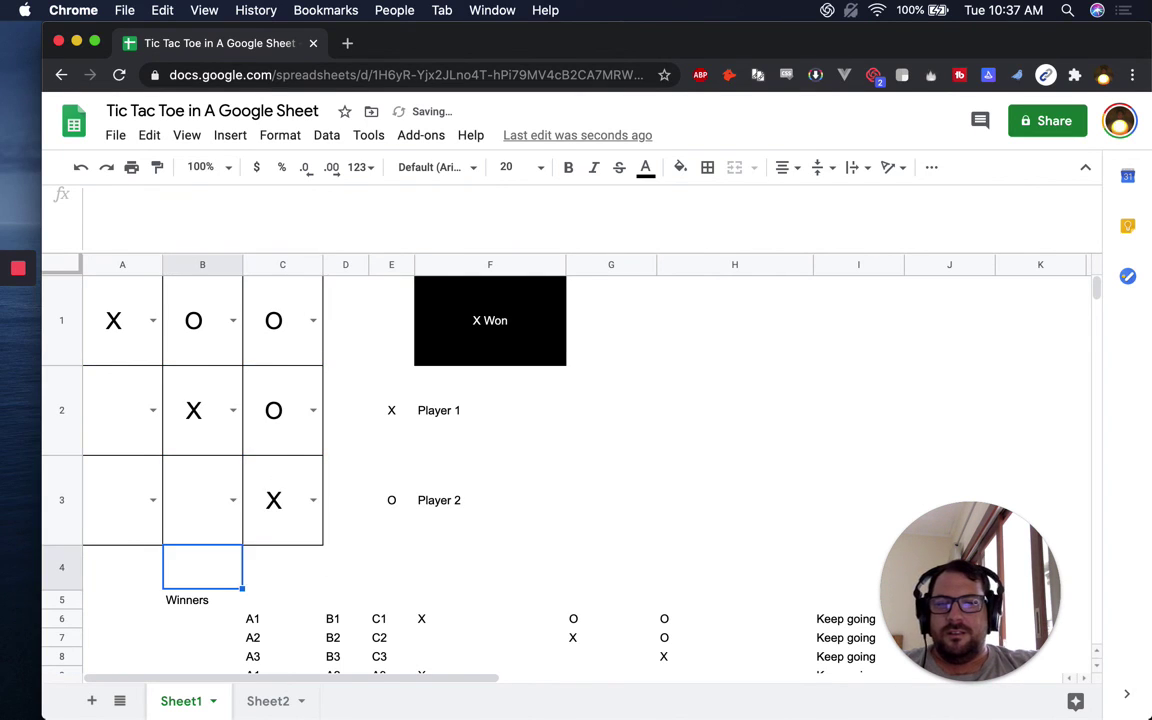
Fill the remaining board cells with O in B3, X in A3 and O in A2
click(202, 500)
text(O)
key(Return)
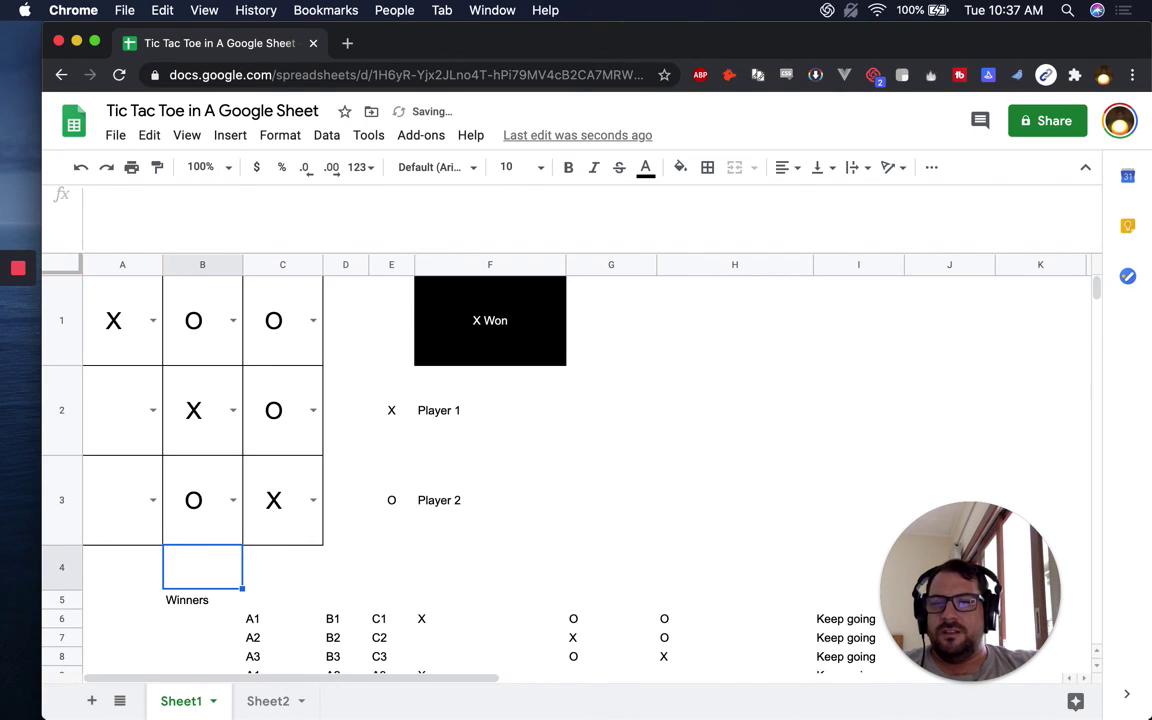
click(122, 567)
click(122, 500)
text(X)
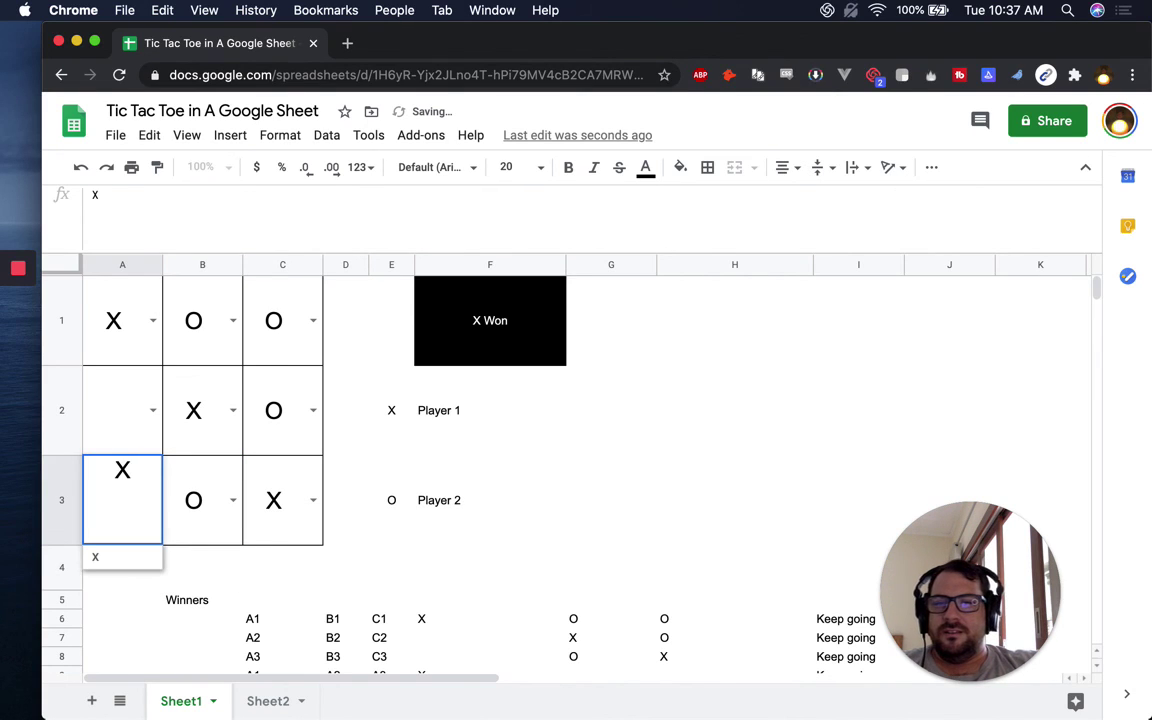
key(Return)
click(117, 420)
text(O)
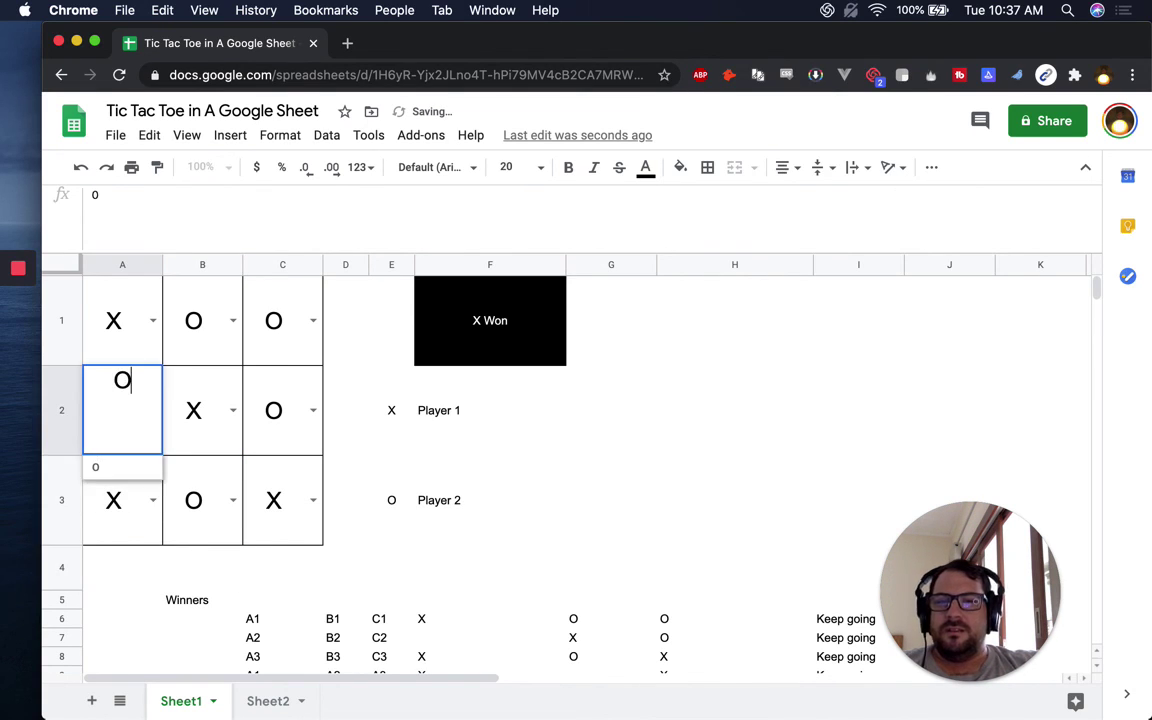
key(Return)
Set the font size of the result in F1 to 20
click(500, 347)
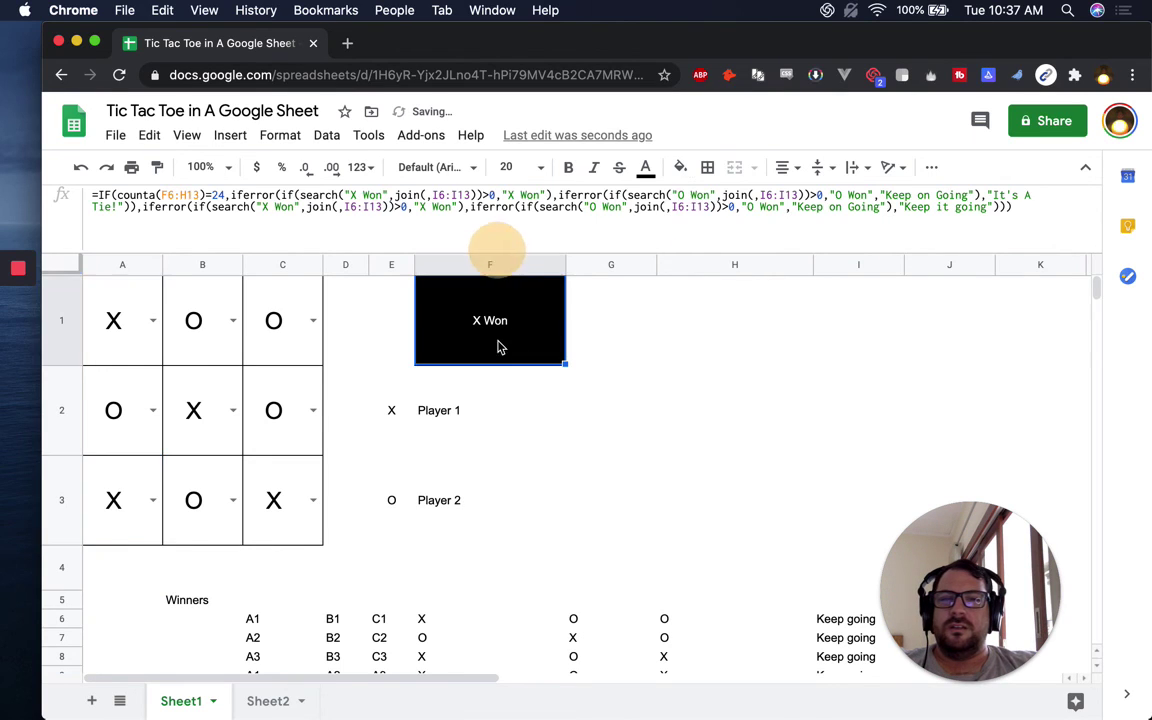
click(510, 167)
text(20)
key(Return)
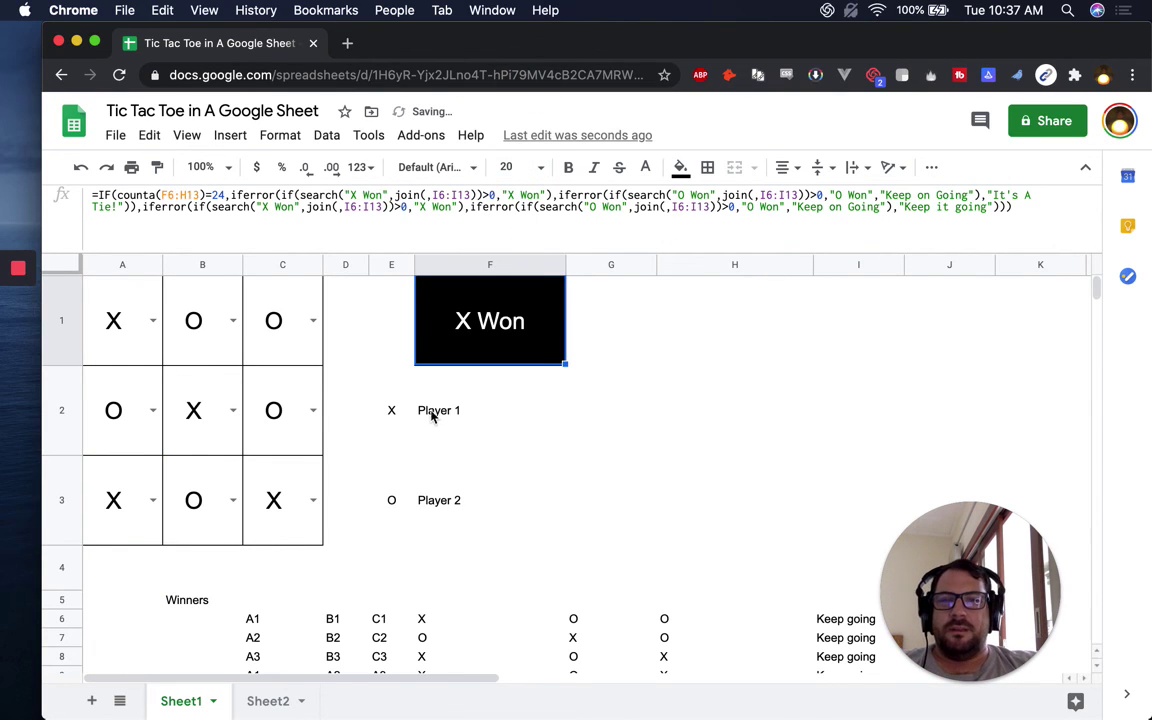
Capture a screenshot of the area covering the A1:C3 board, the F1 result and the player labels
key(super+shift+4)
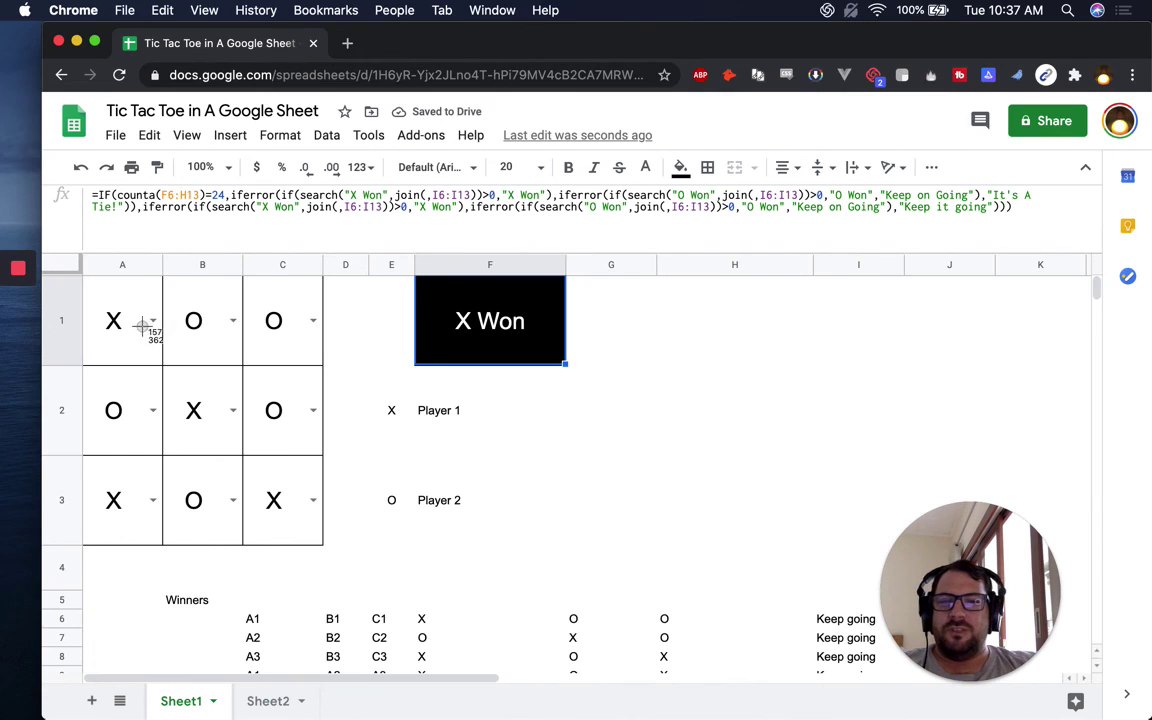
drag(84, 268, 622, 561)
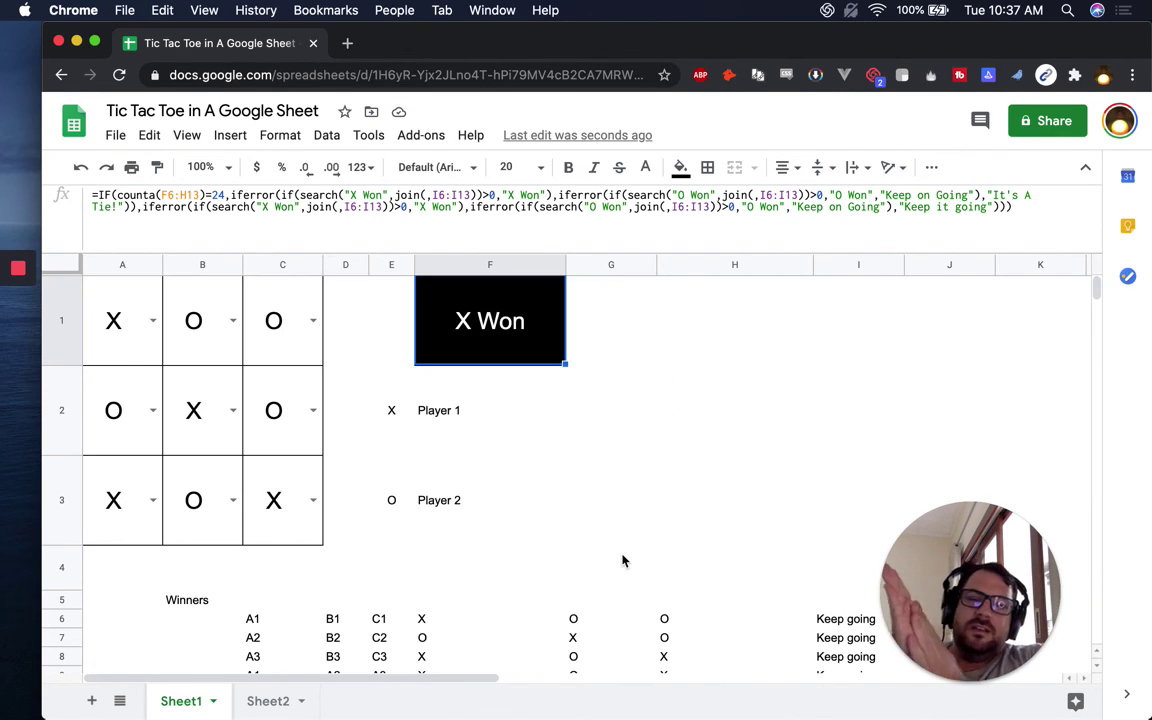
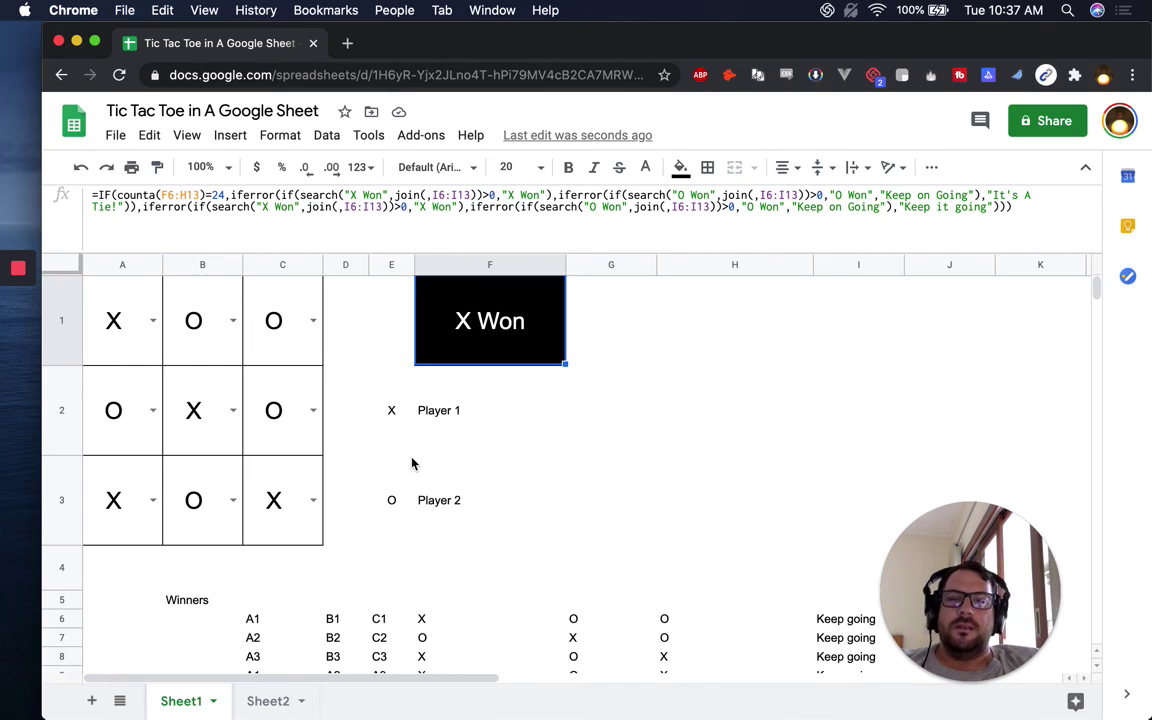
scroll(411, 463, down, 1)
scroll(447, 397, up, 1)
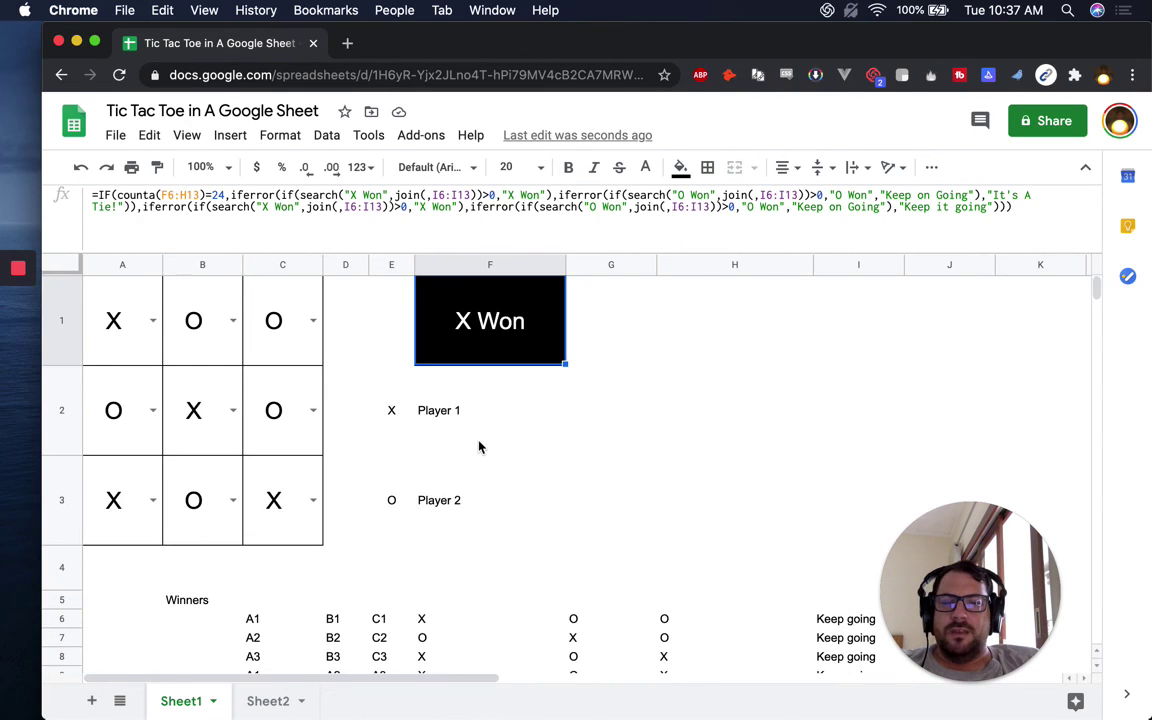
scroll(478, 447, down, 1)
click(334, 502)
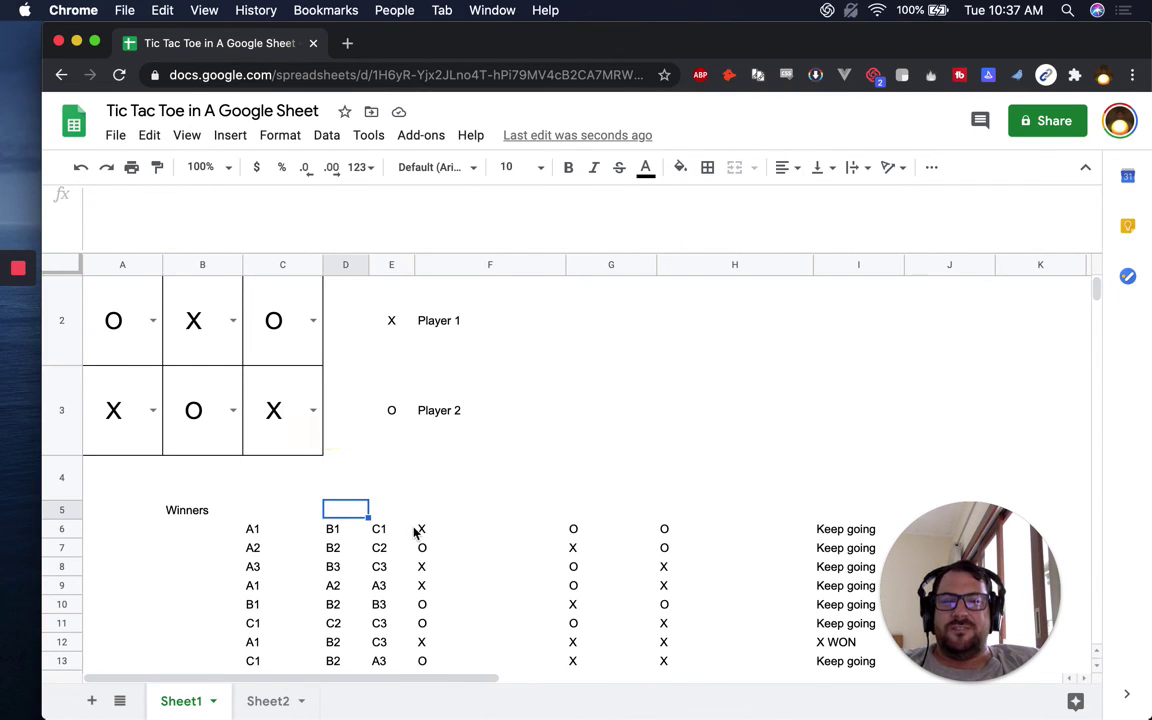
click(411, 531)
scroll(411, 535, up, 1)
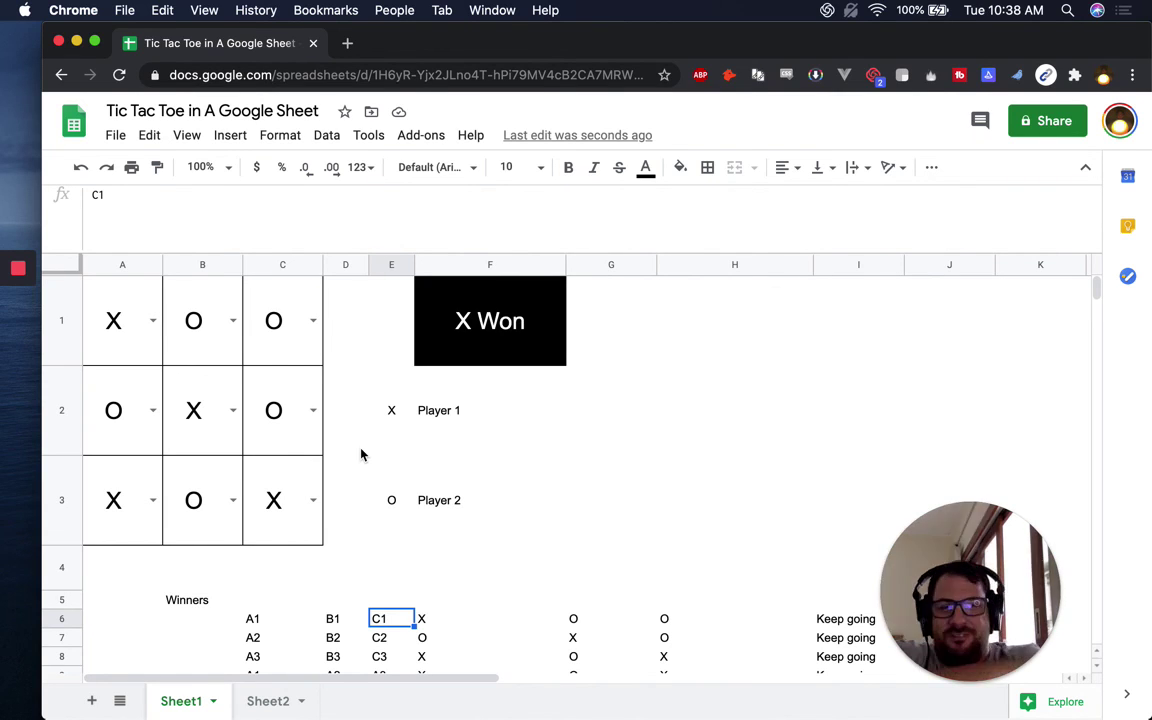
scroll(360, 458, down, 3)
click(281, 360)
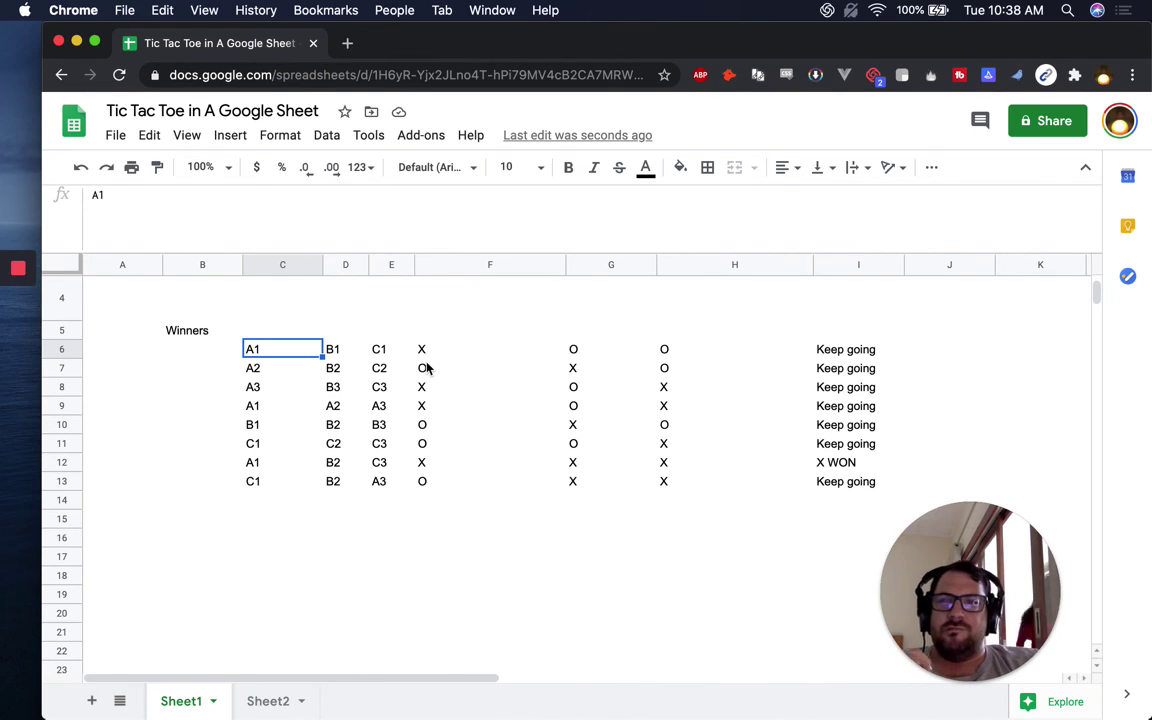
scroll(425, 369, up, 4)
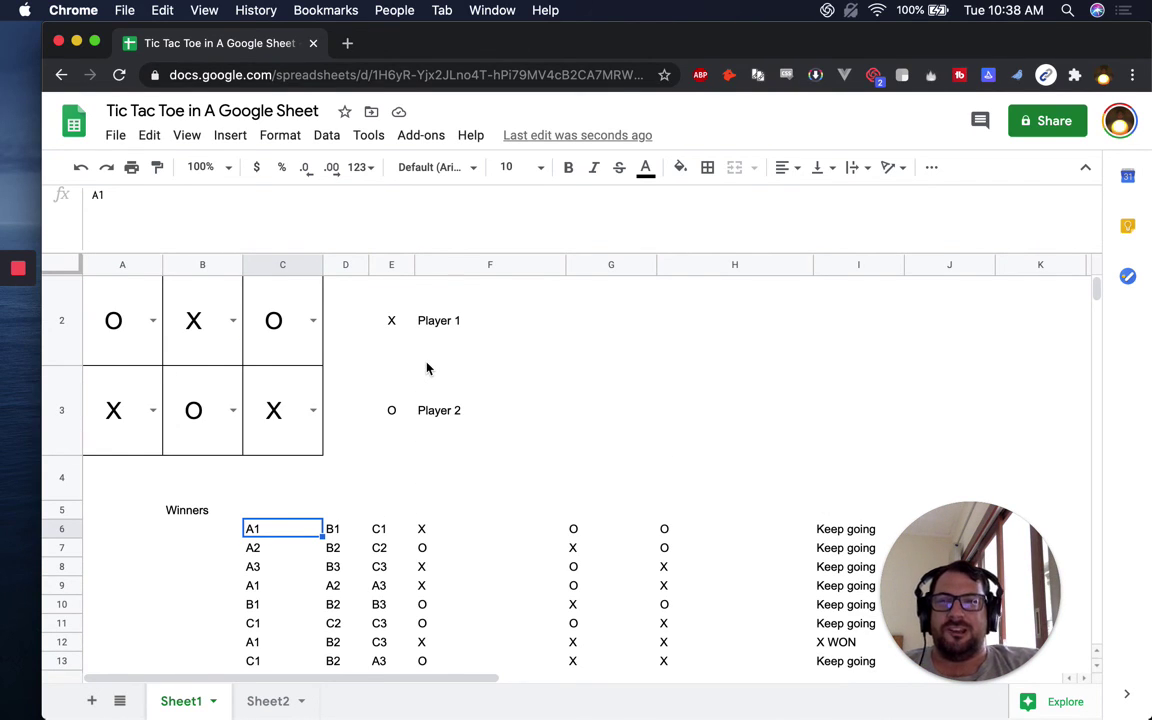